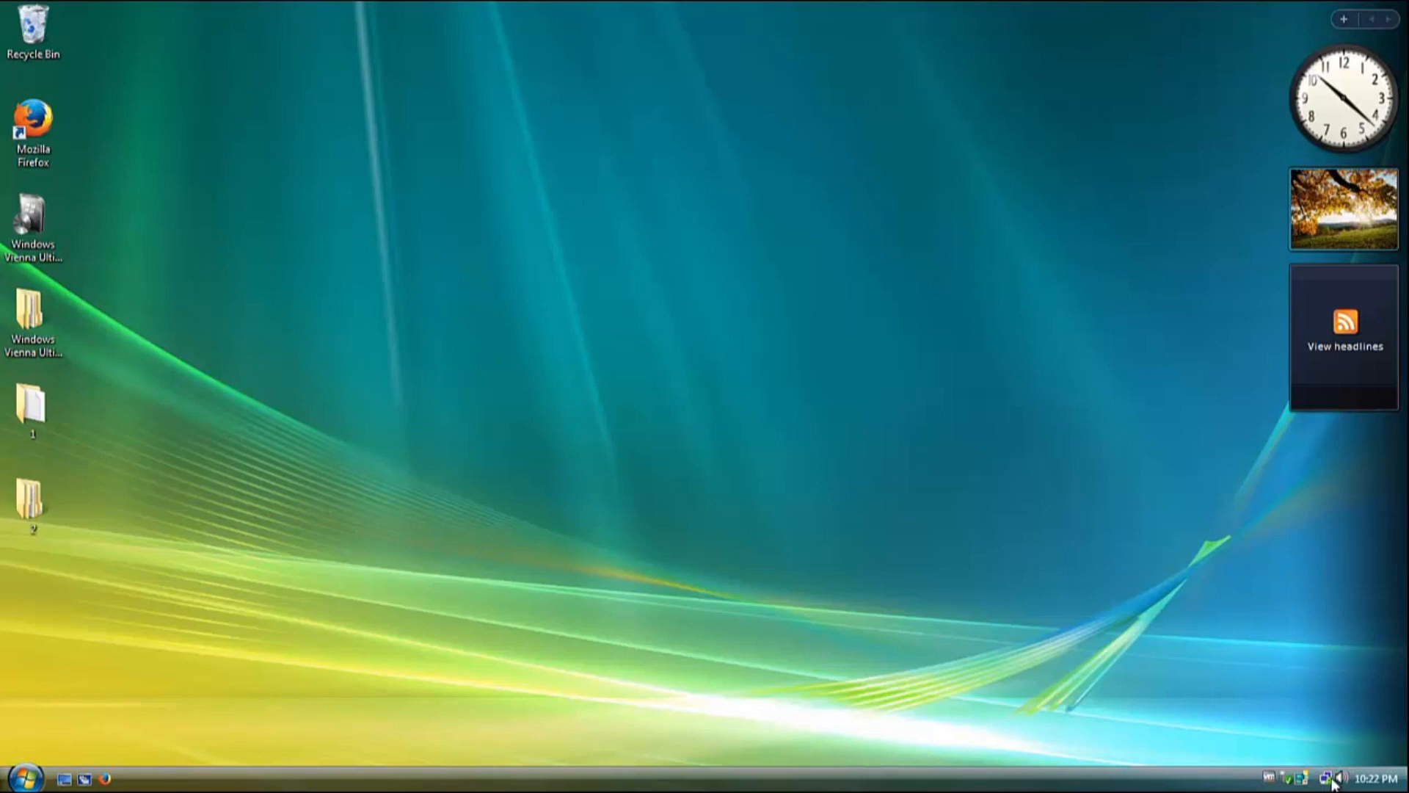
mouse_move(1329, 780)
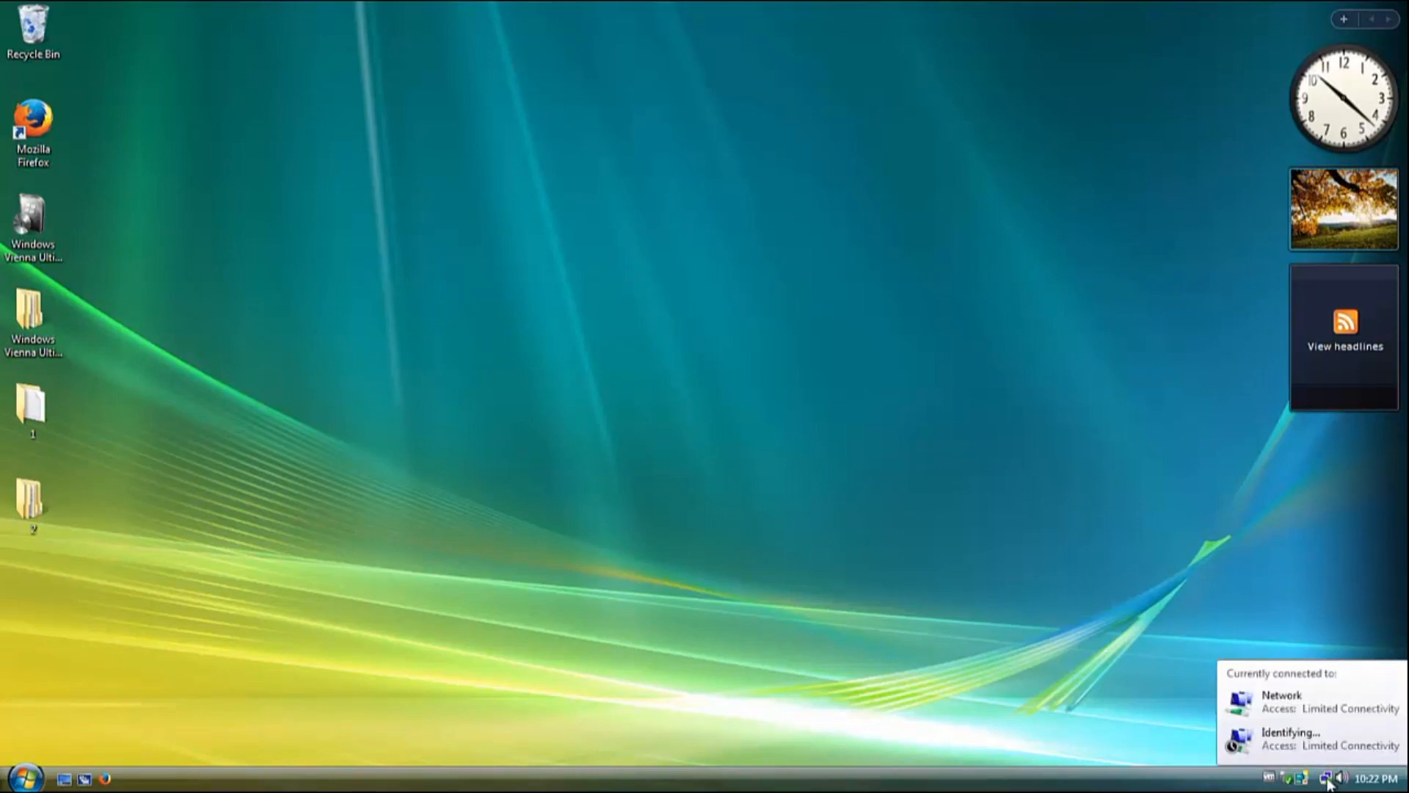
click(1341, 778)
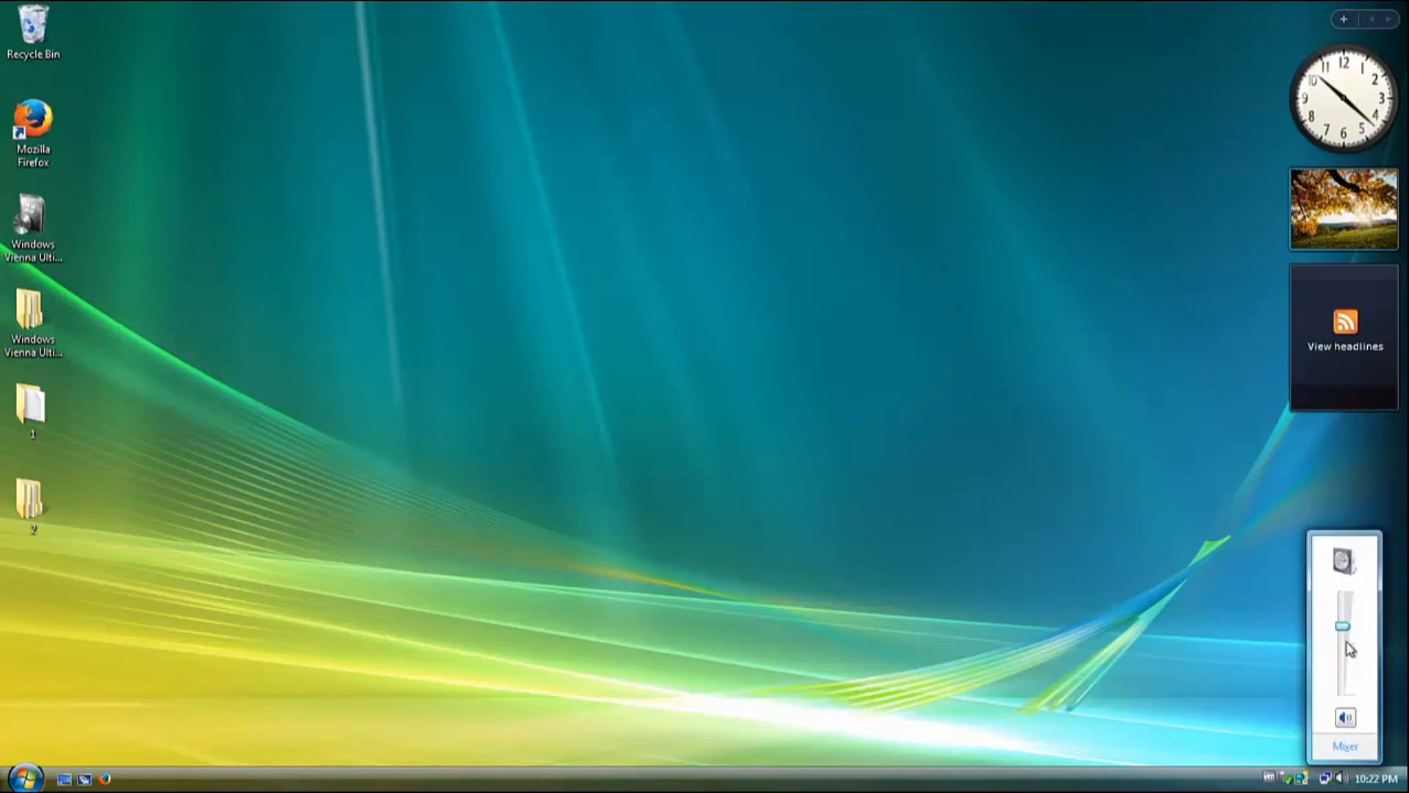
click(1219, 613)
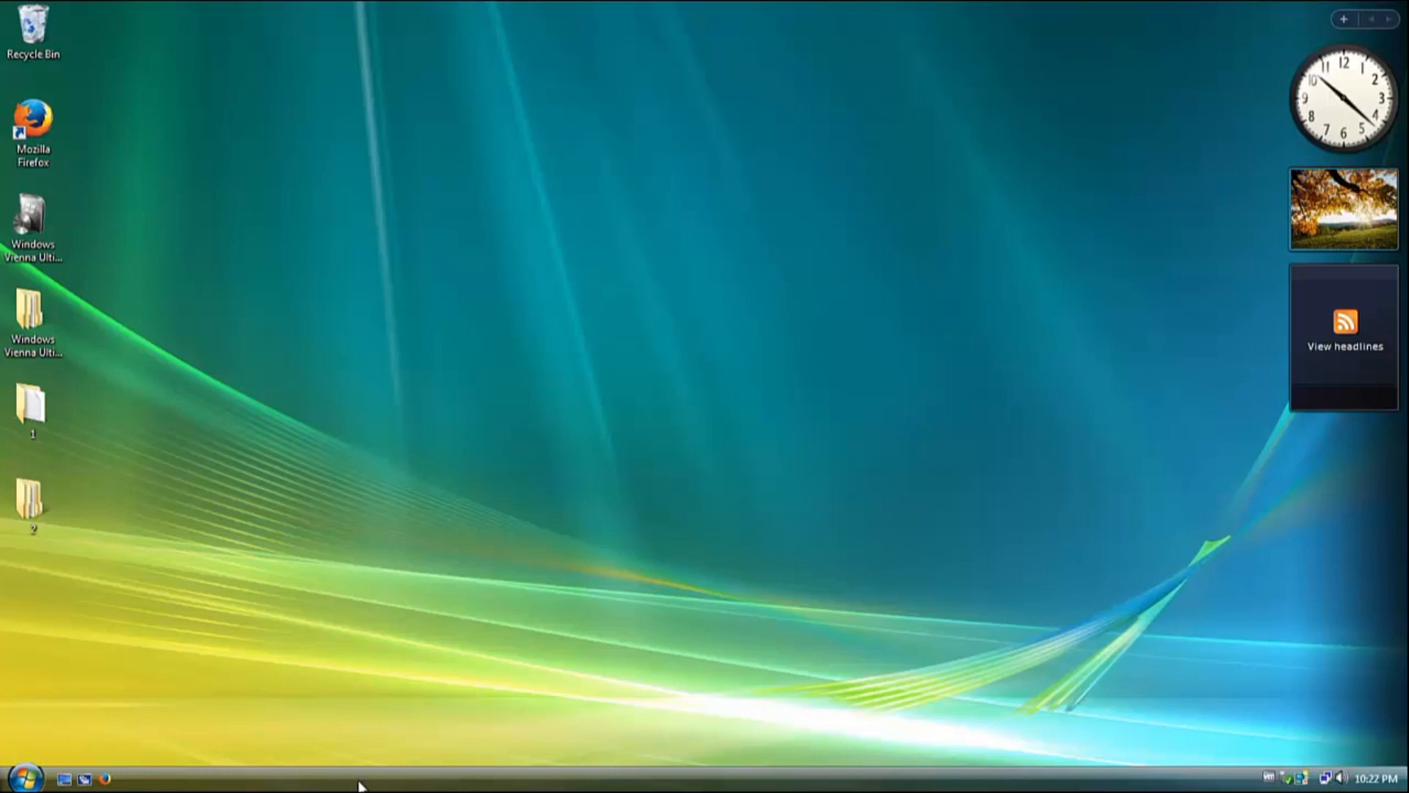
key(super)
click(733, 482)
Open the desktop folder 2, and open the C:\Windows folder in a separate window.
double_click(27, 512)
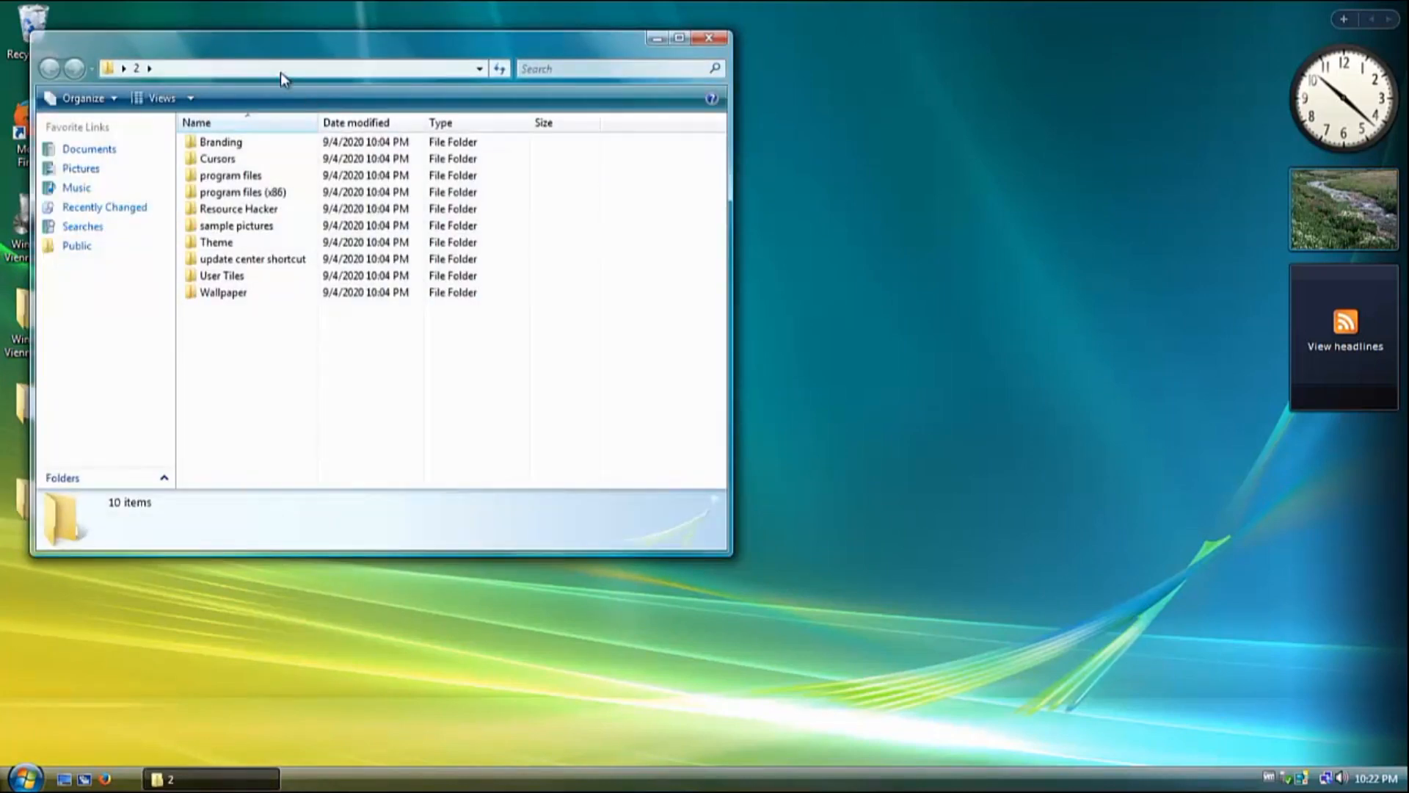
drag(271, 37, 597, 82)
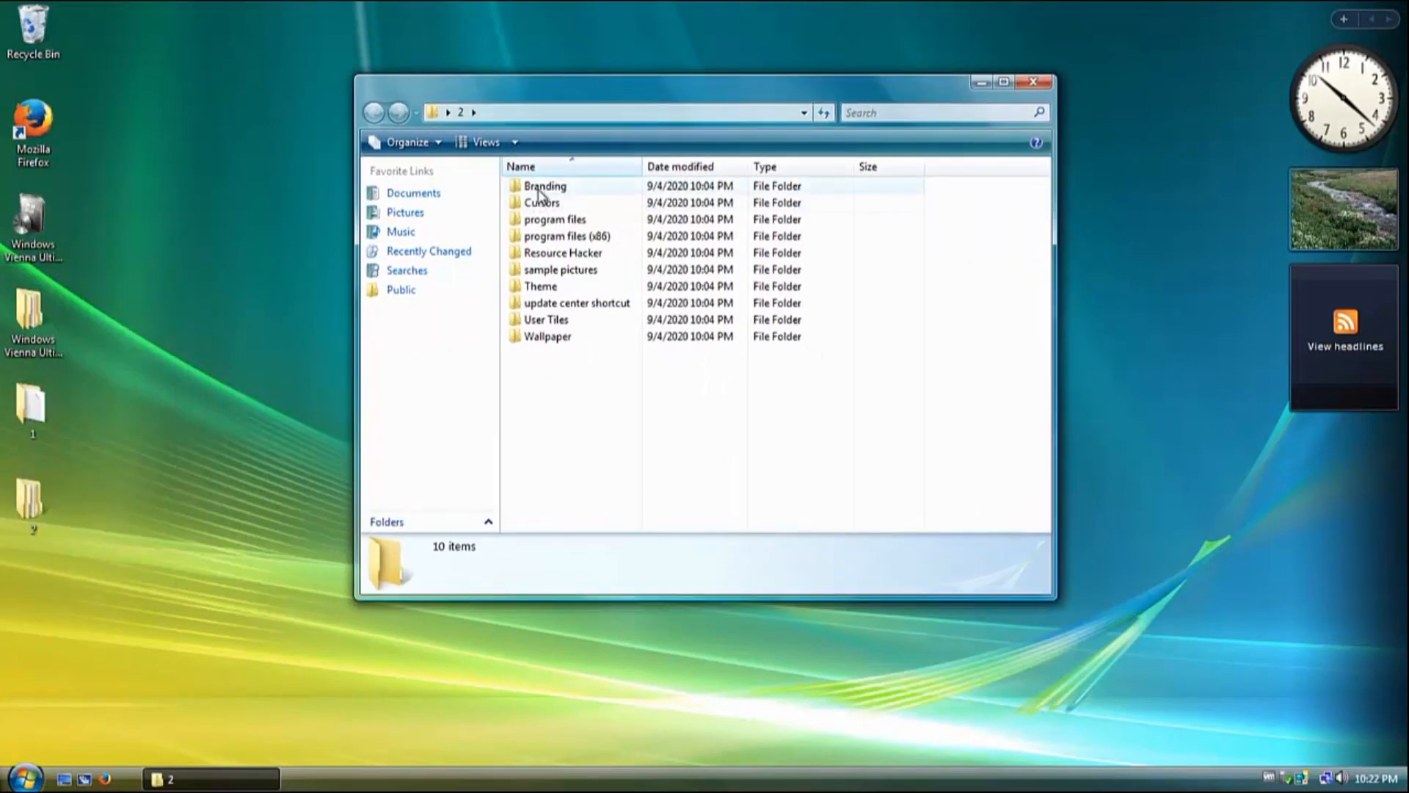
click(26, 778)
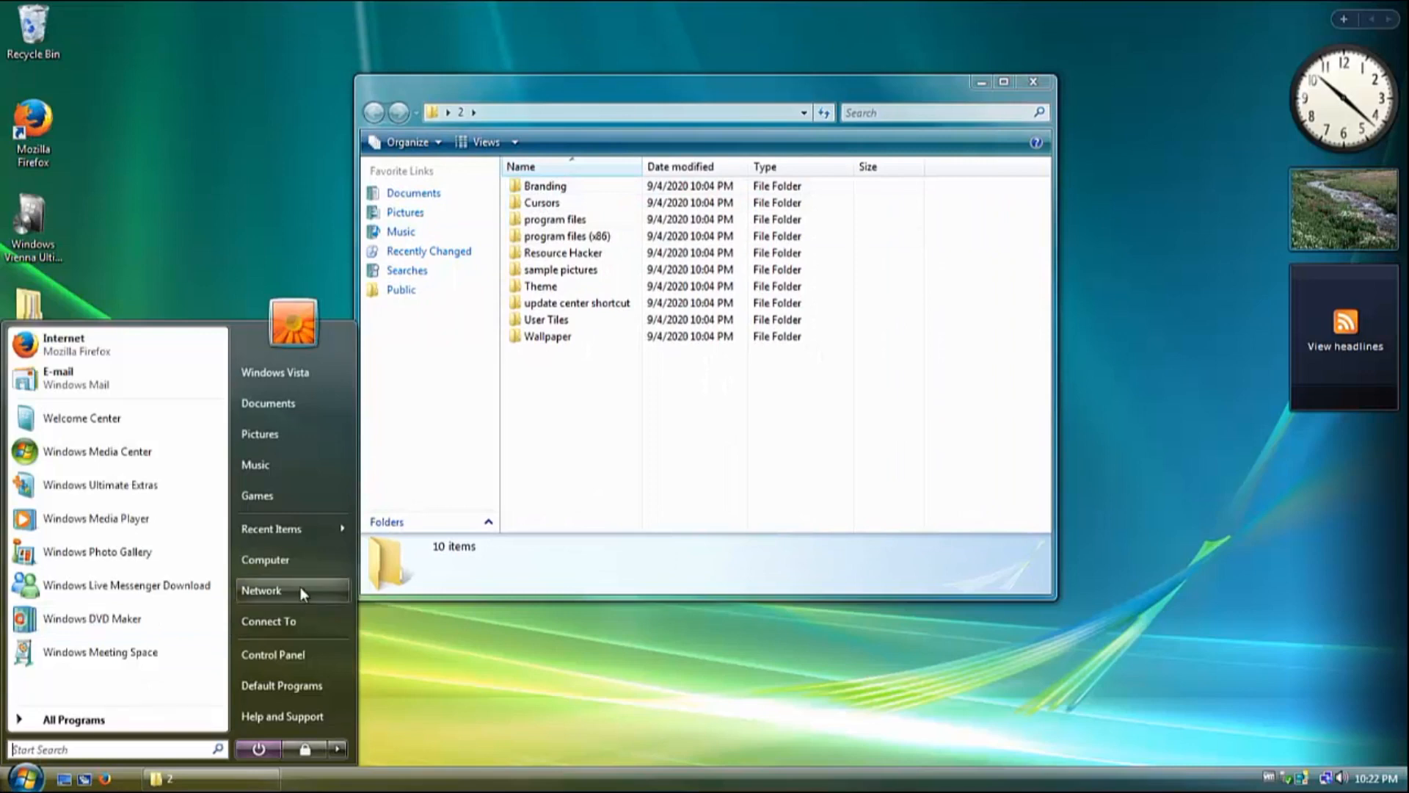
click(266, 560)
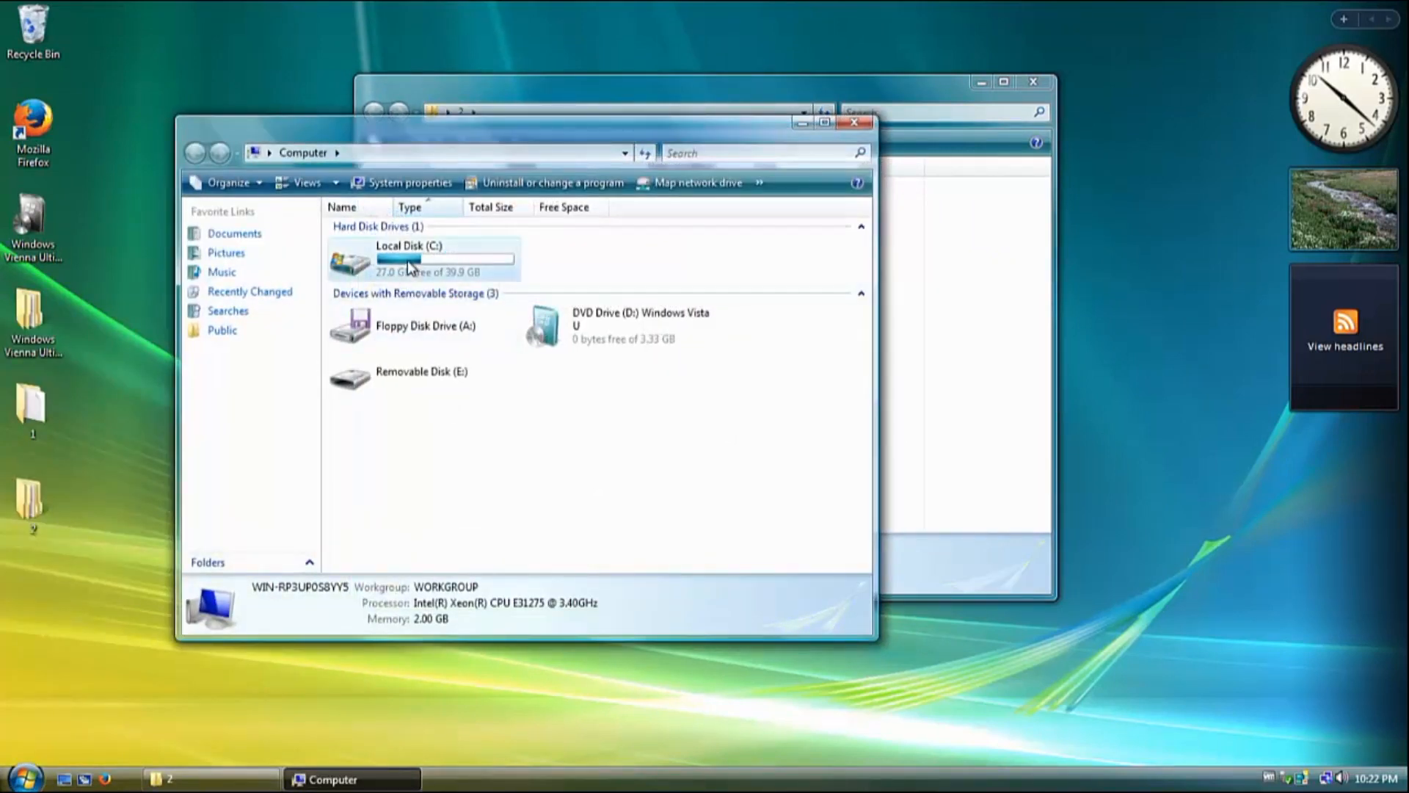
click(409, 268)
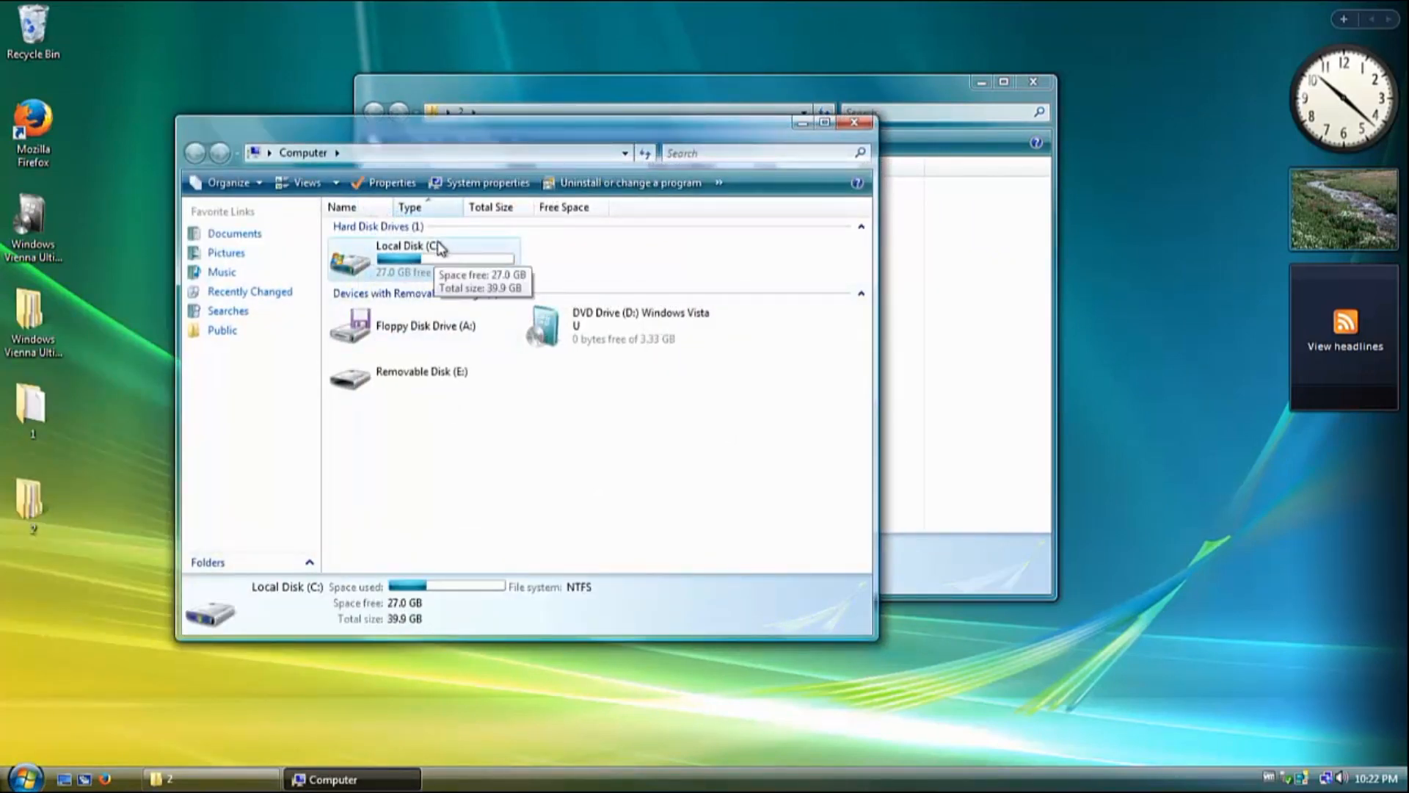
double_click(433, 254)
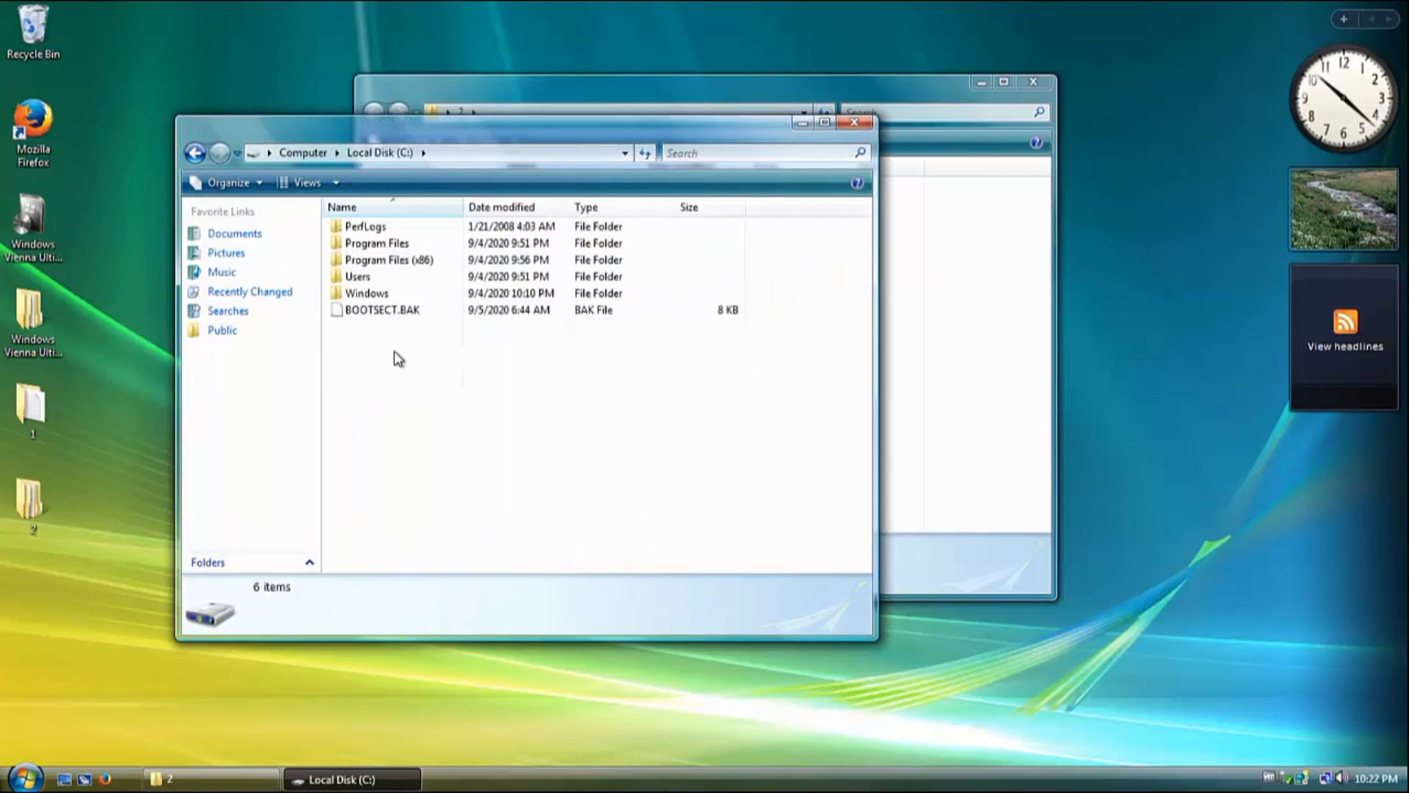
double_click(367, 293)
Rename the Branding folder in C:\Windows to Branding.vista, allowing the operation with administrator permission.
right_click(380, 294)
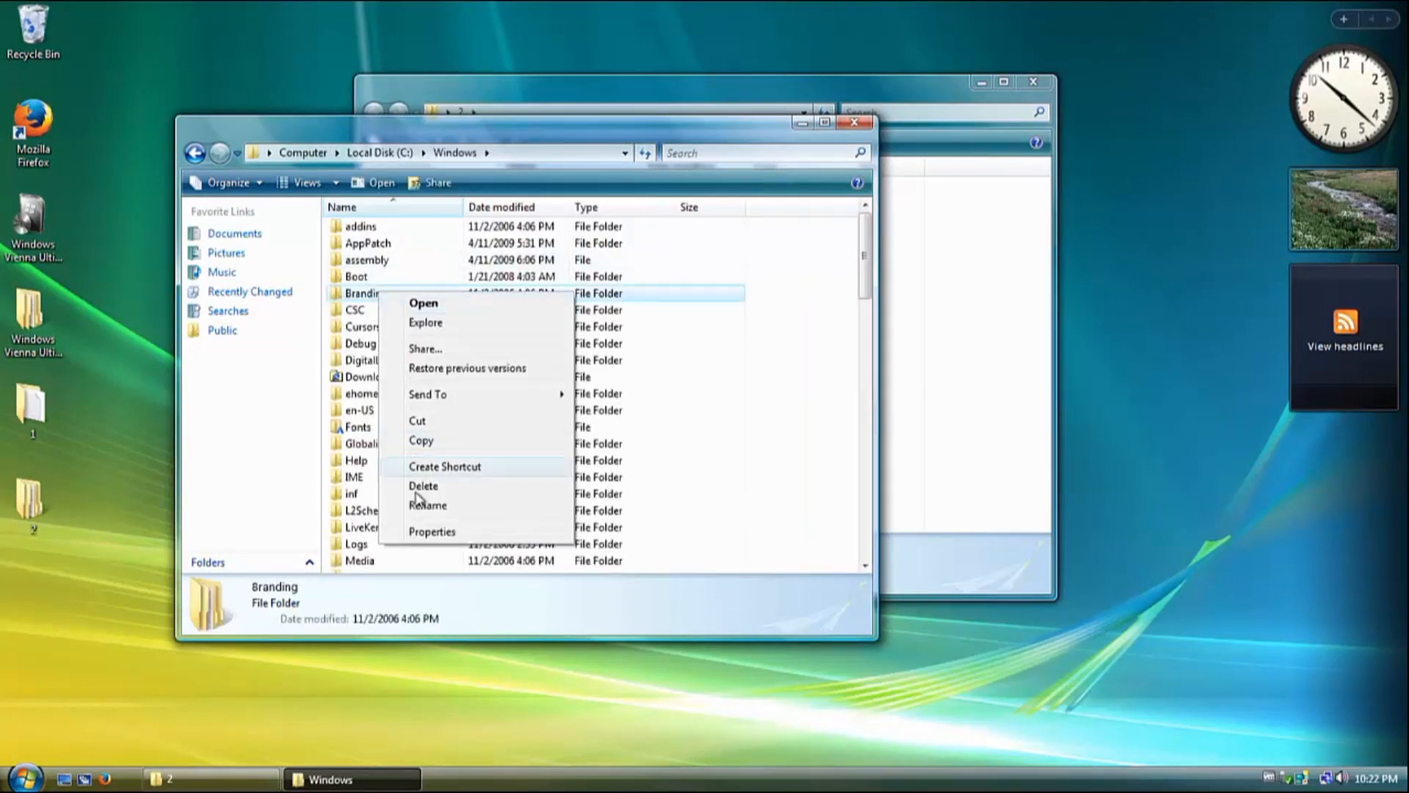
click(432, 505)
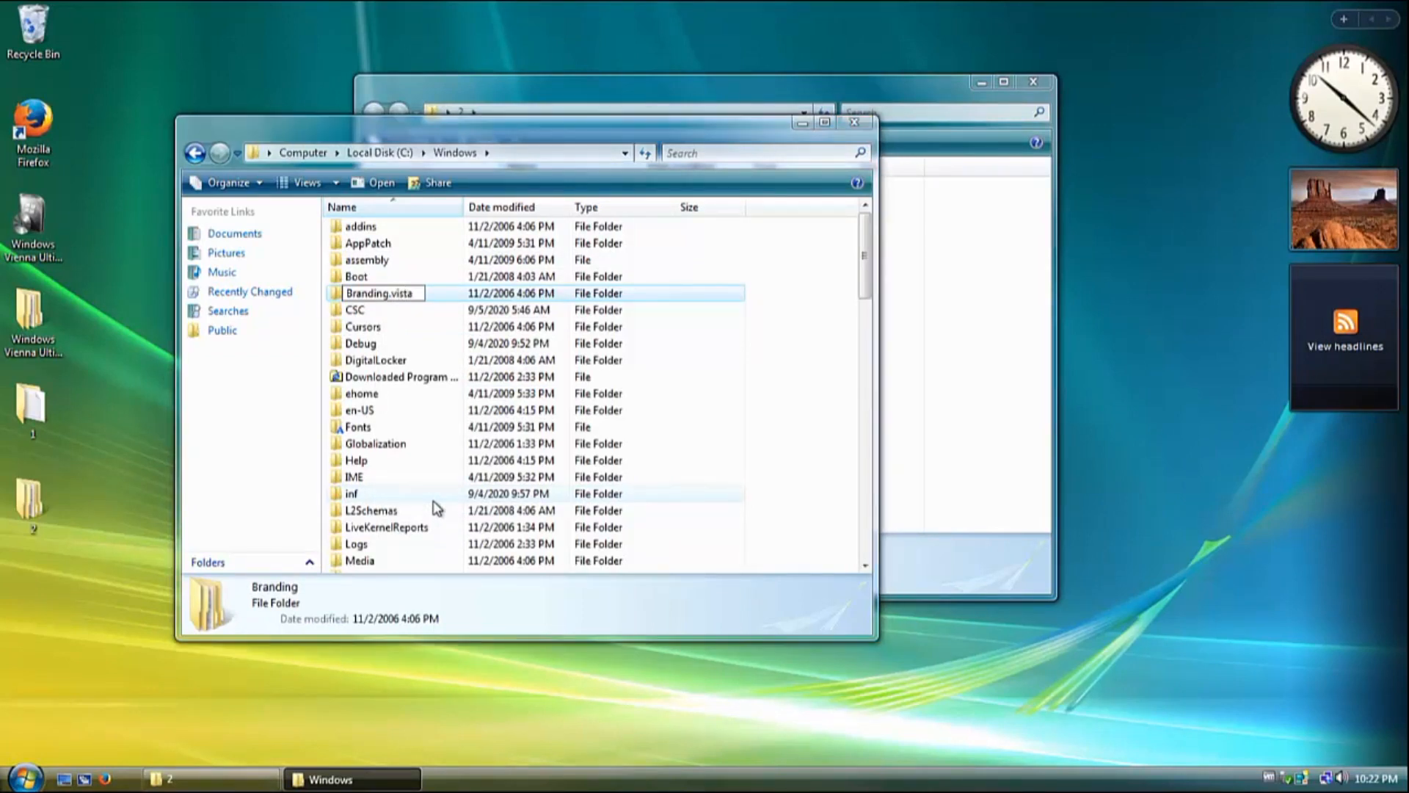
key(Return)
key(Escape)
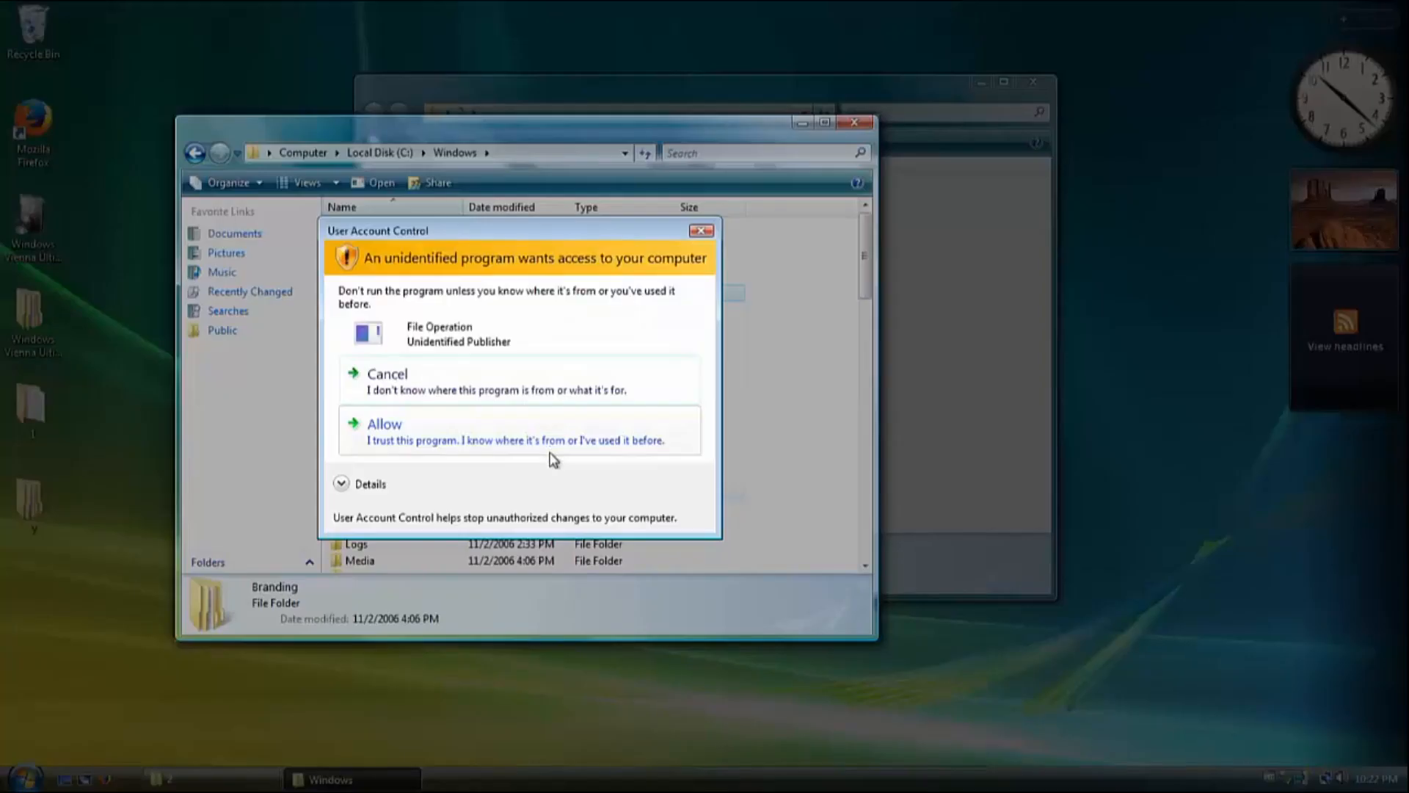
click(551, 456)
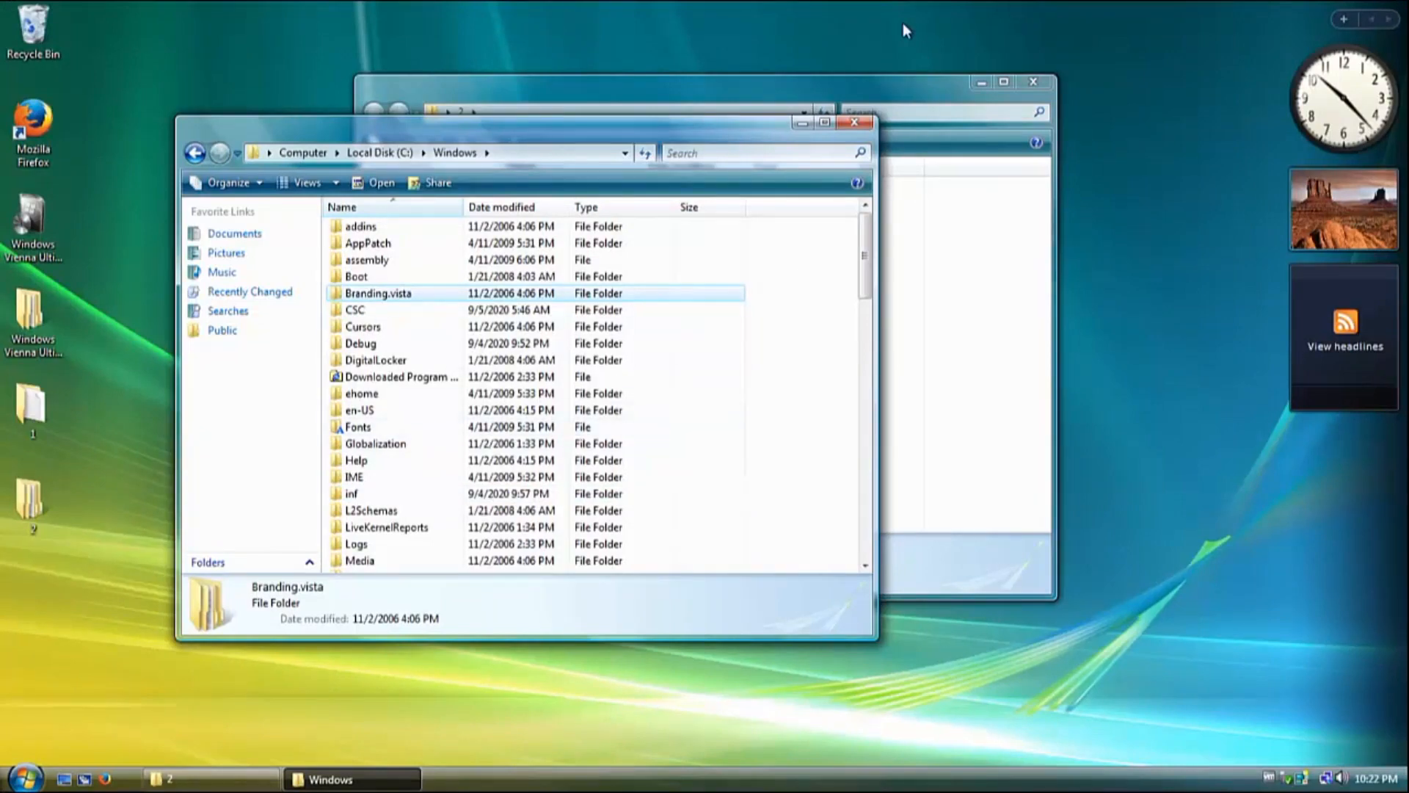
Place the two folder windows side by side and move Branding from folder 2 into C:\Windows, granting administrator permission.
drag(747, 129, 532, 109)
drag(832, 100, 1167, 89)
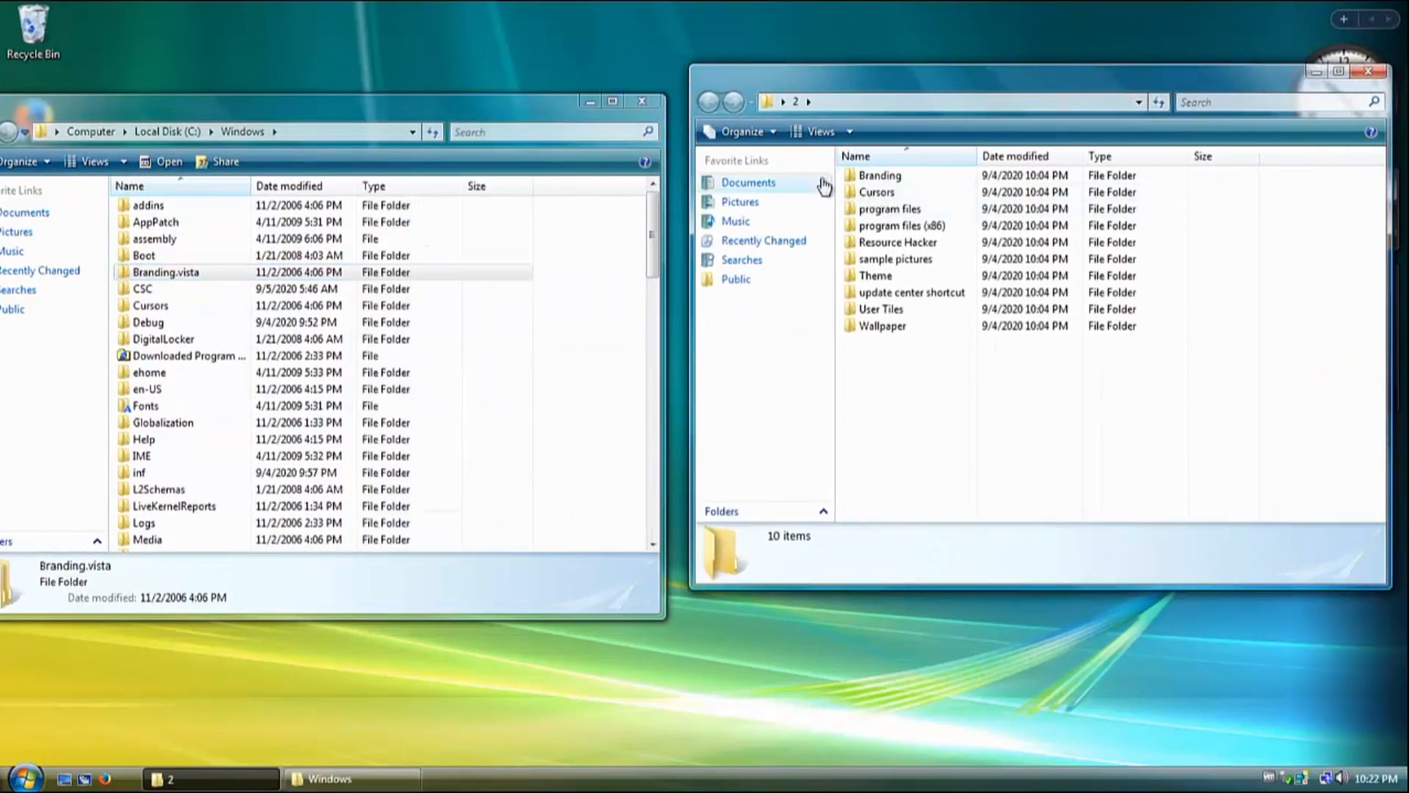
drag(888, 175, 367, 274)
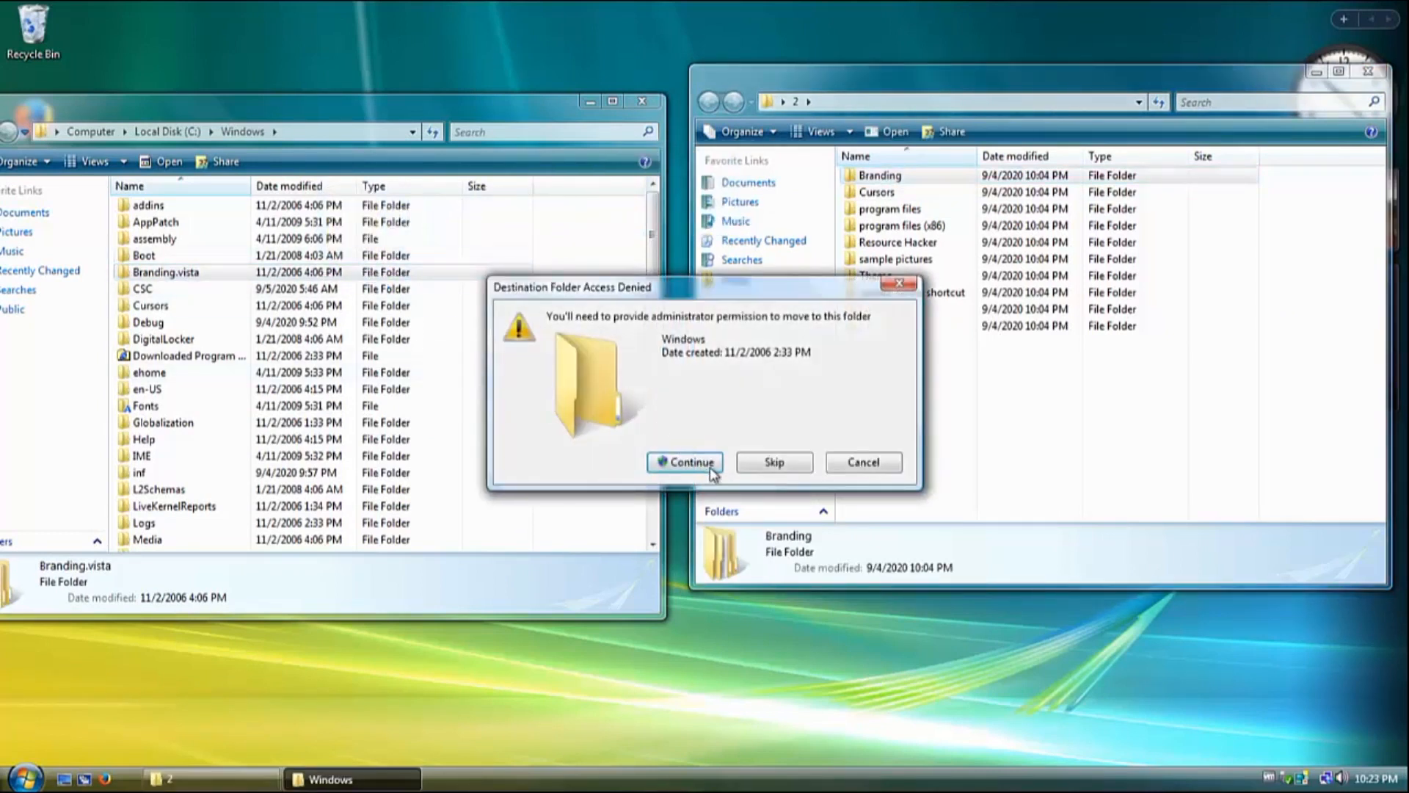
click(692, 462)
click(699, 430)
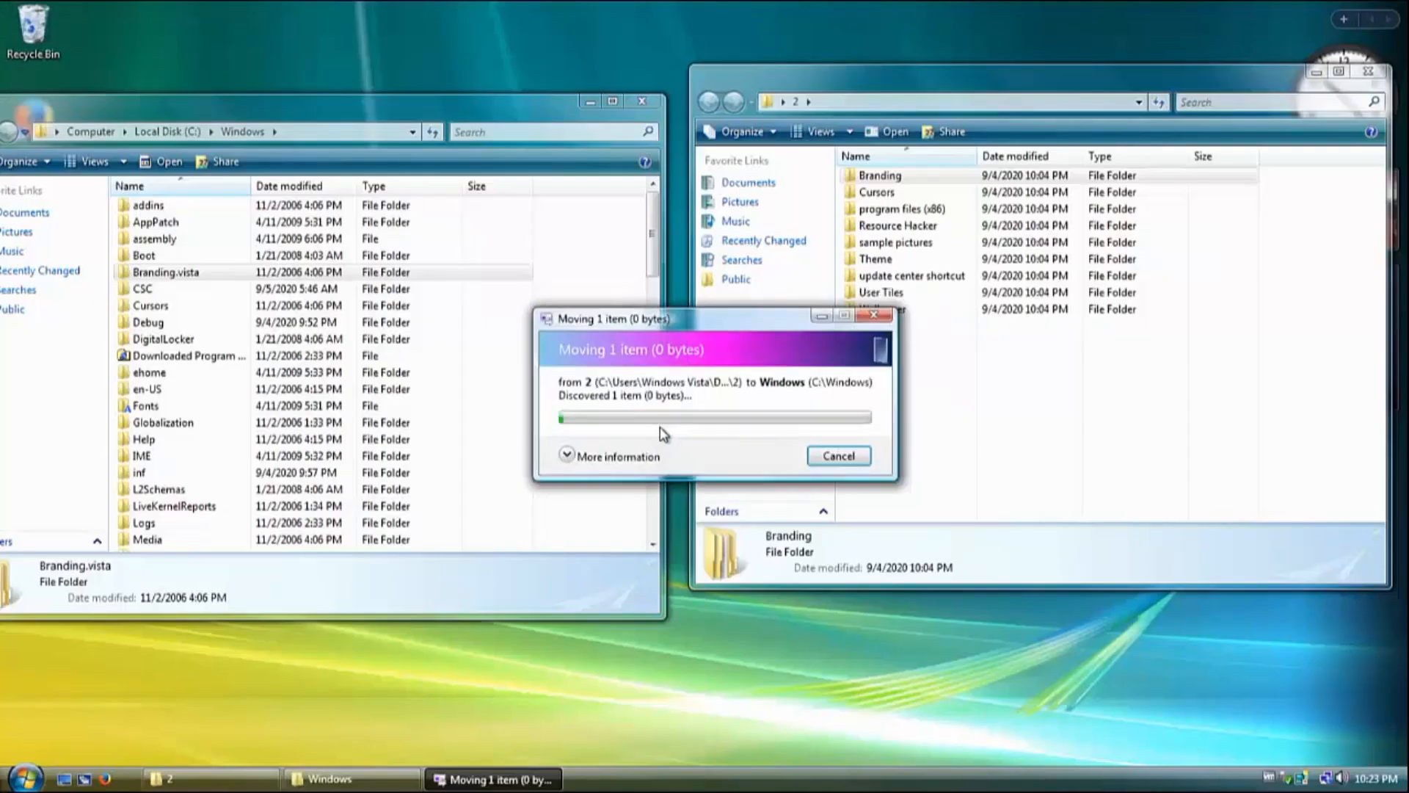
Run winver to check the branding in the About Windows dialog, and close the dialog.
key(super)
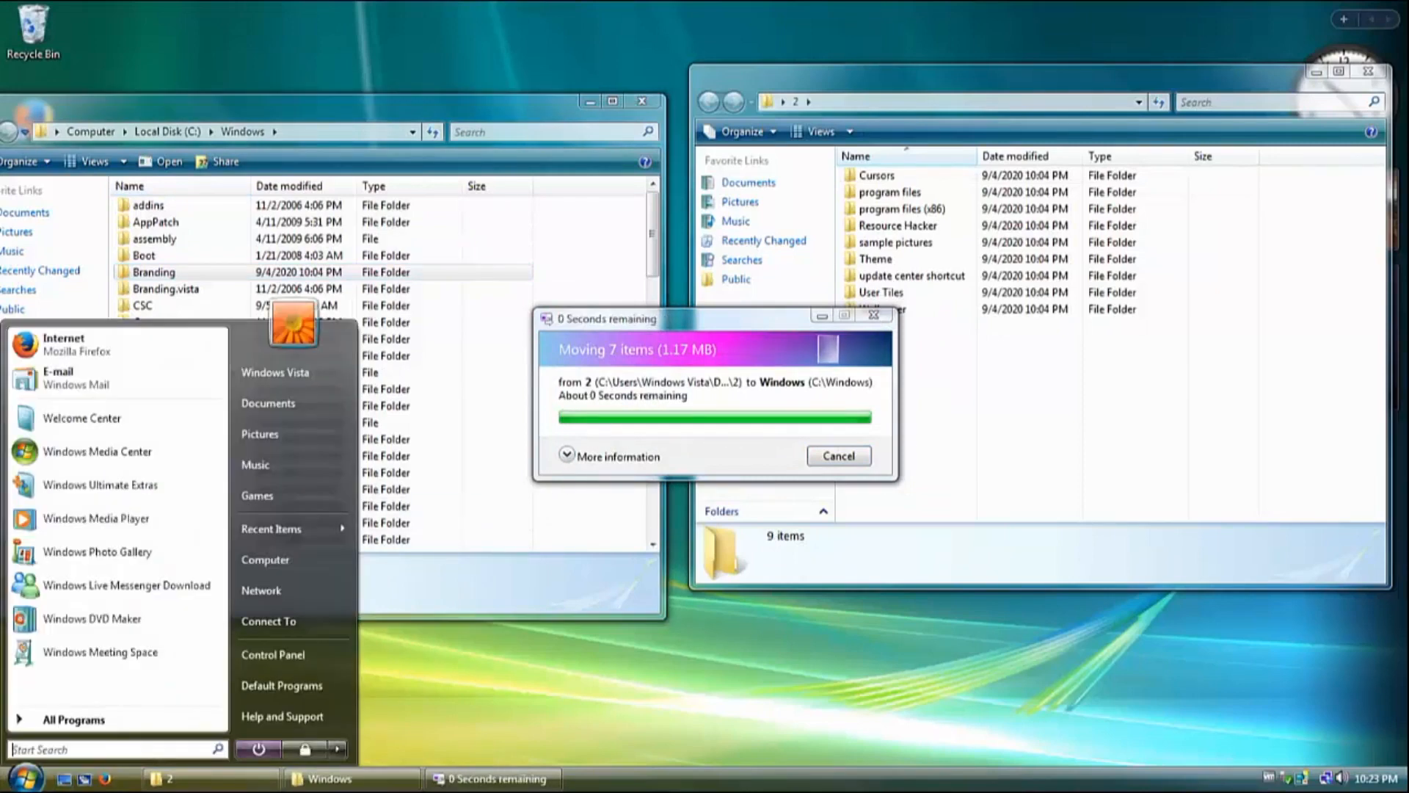
text(winver)
key(Return)
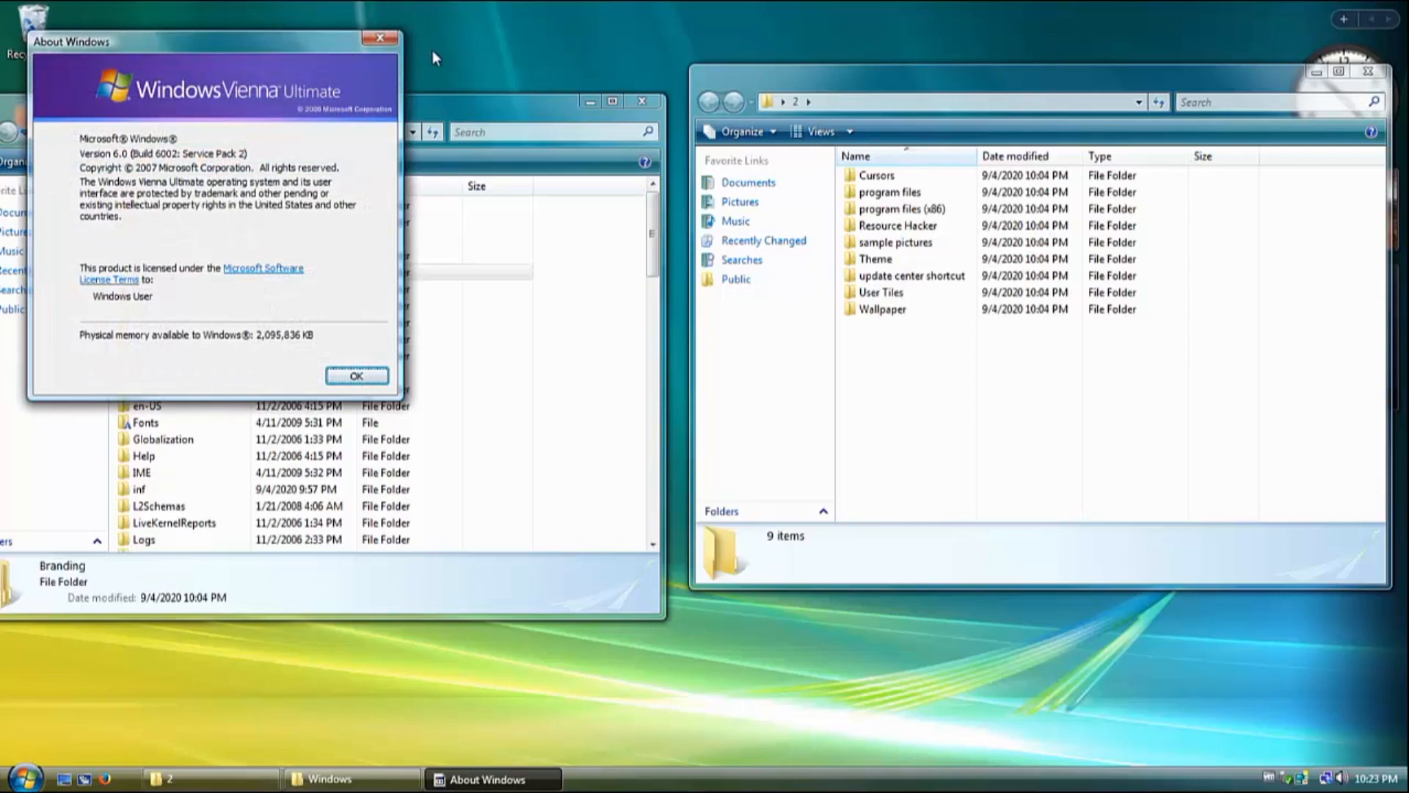
click(379, 39)
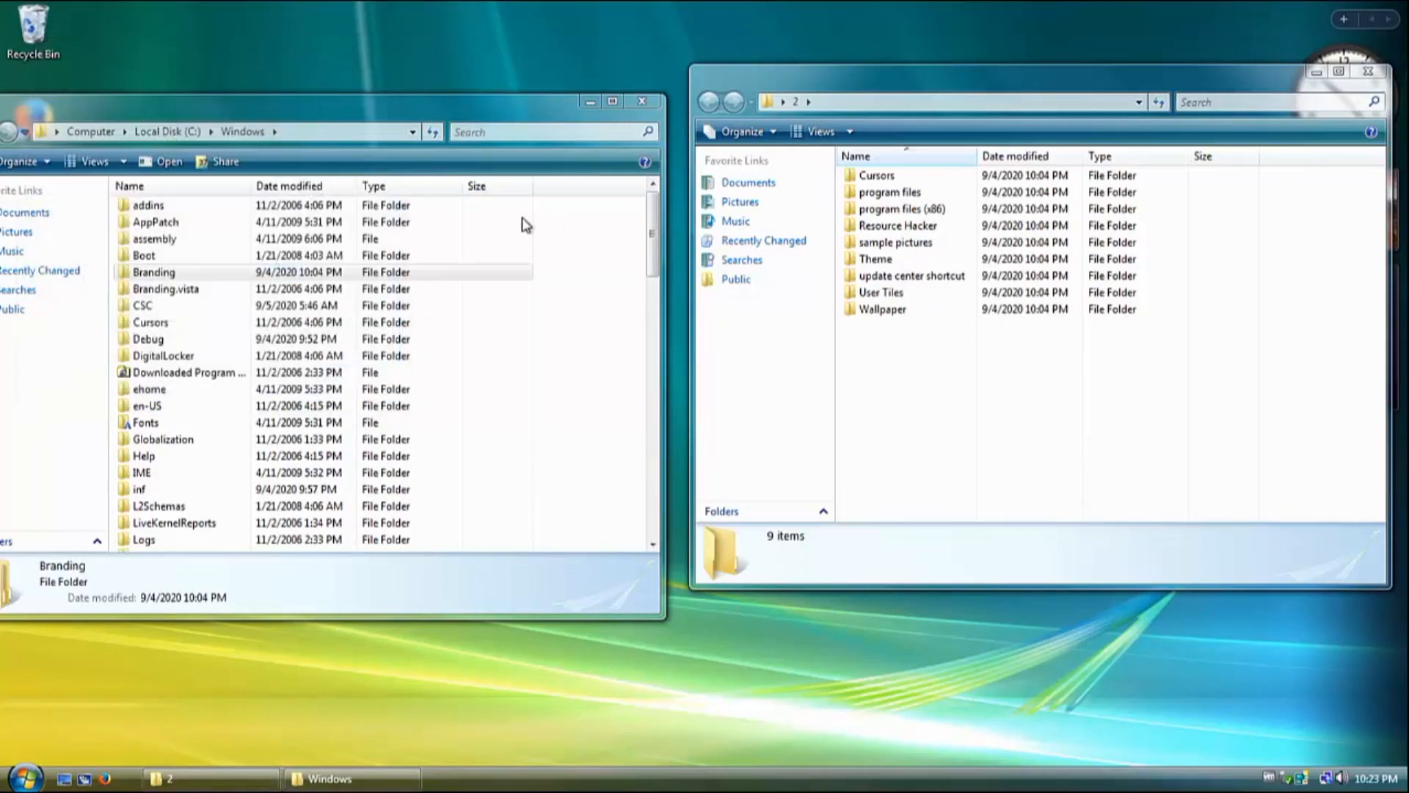
Close the window browsing drive C: and reposition the folder 2 window toward the middle of the desktop.
drag(82, 115, 157, 108)
click(59, 123)
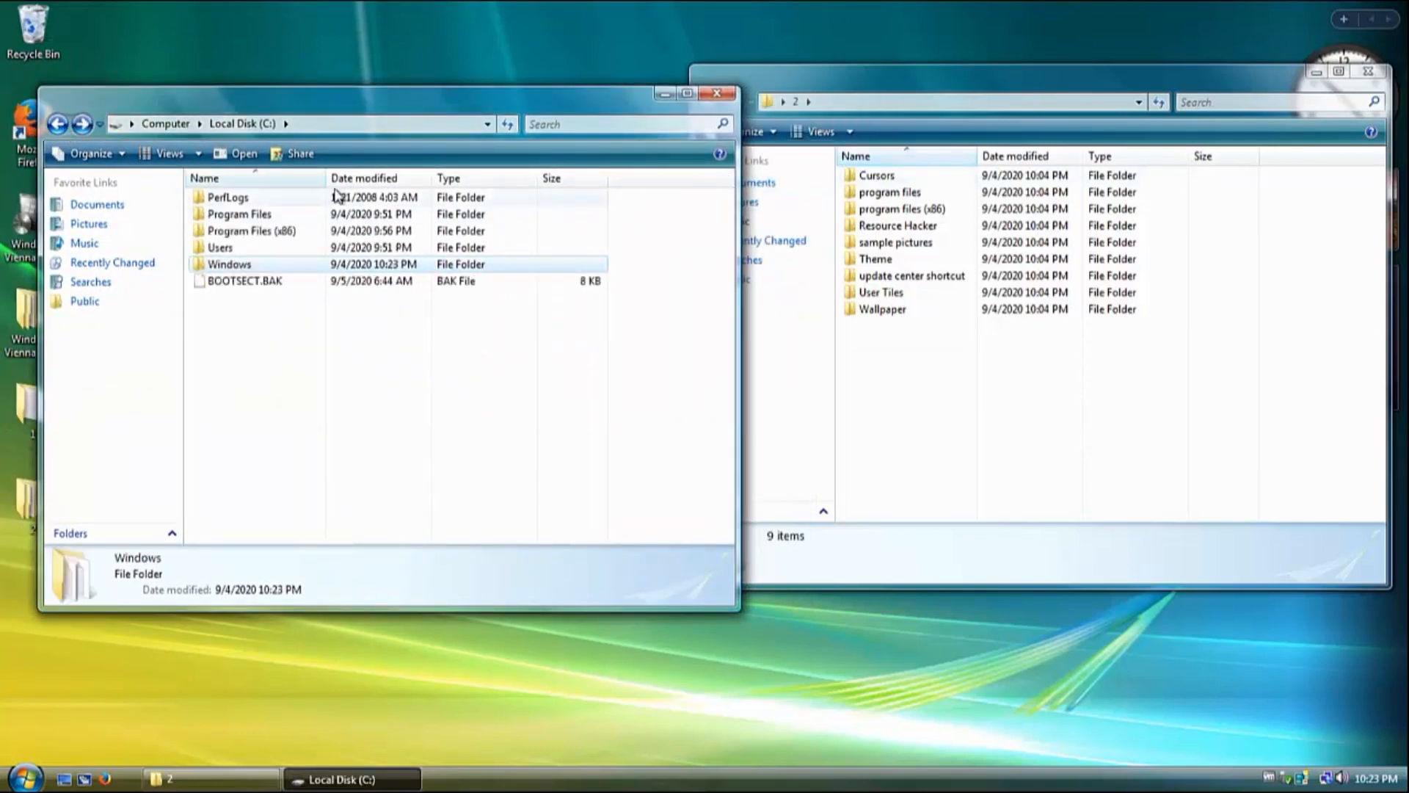
click(710, 91)
drag(756, 77, 383, 50)
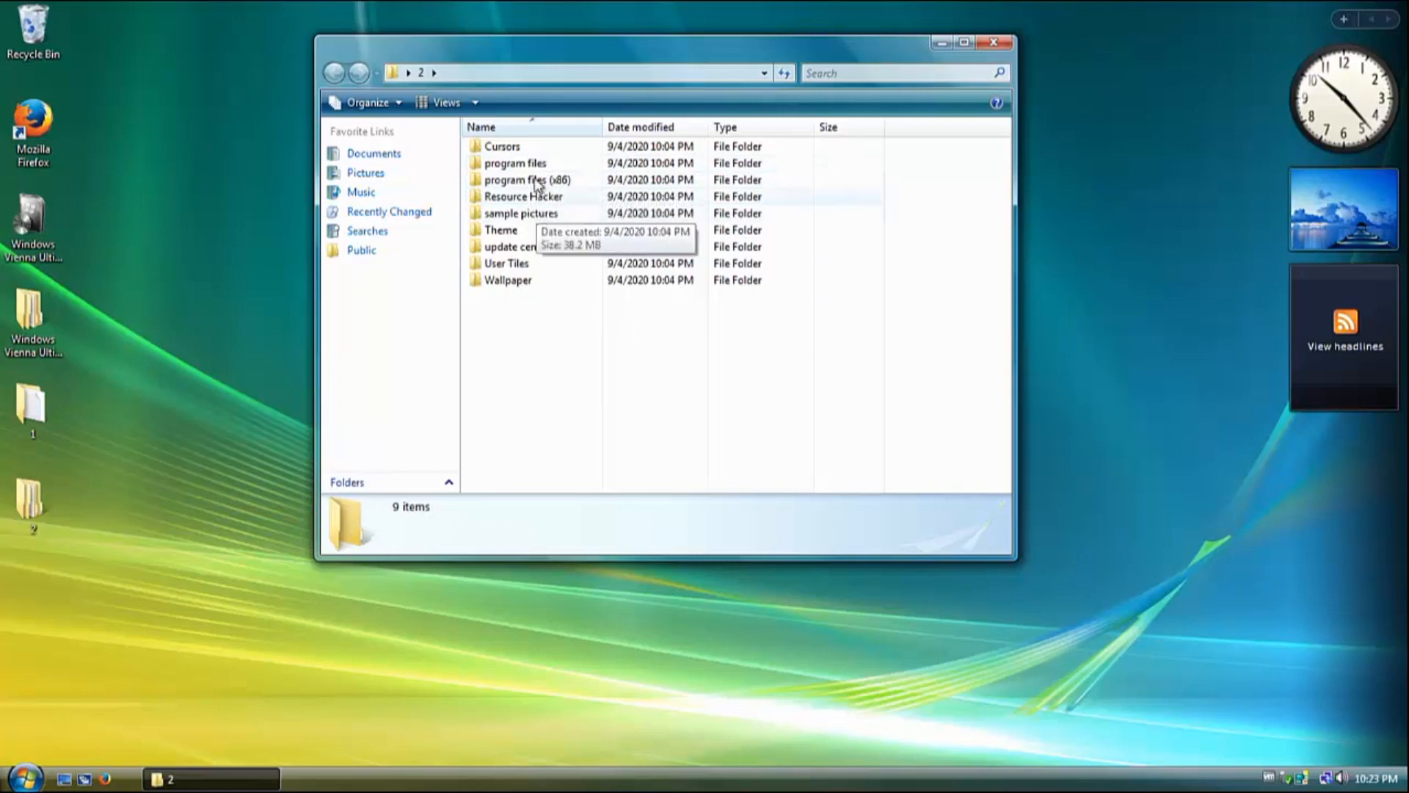
Copy aero_busy and aero_working from folder 2's Cursors subfolder into the first shortcut's target folder, replacing the existing files with administrator permission.
double_click(516, 147)
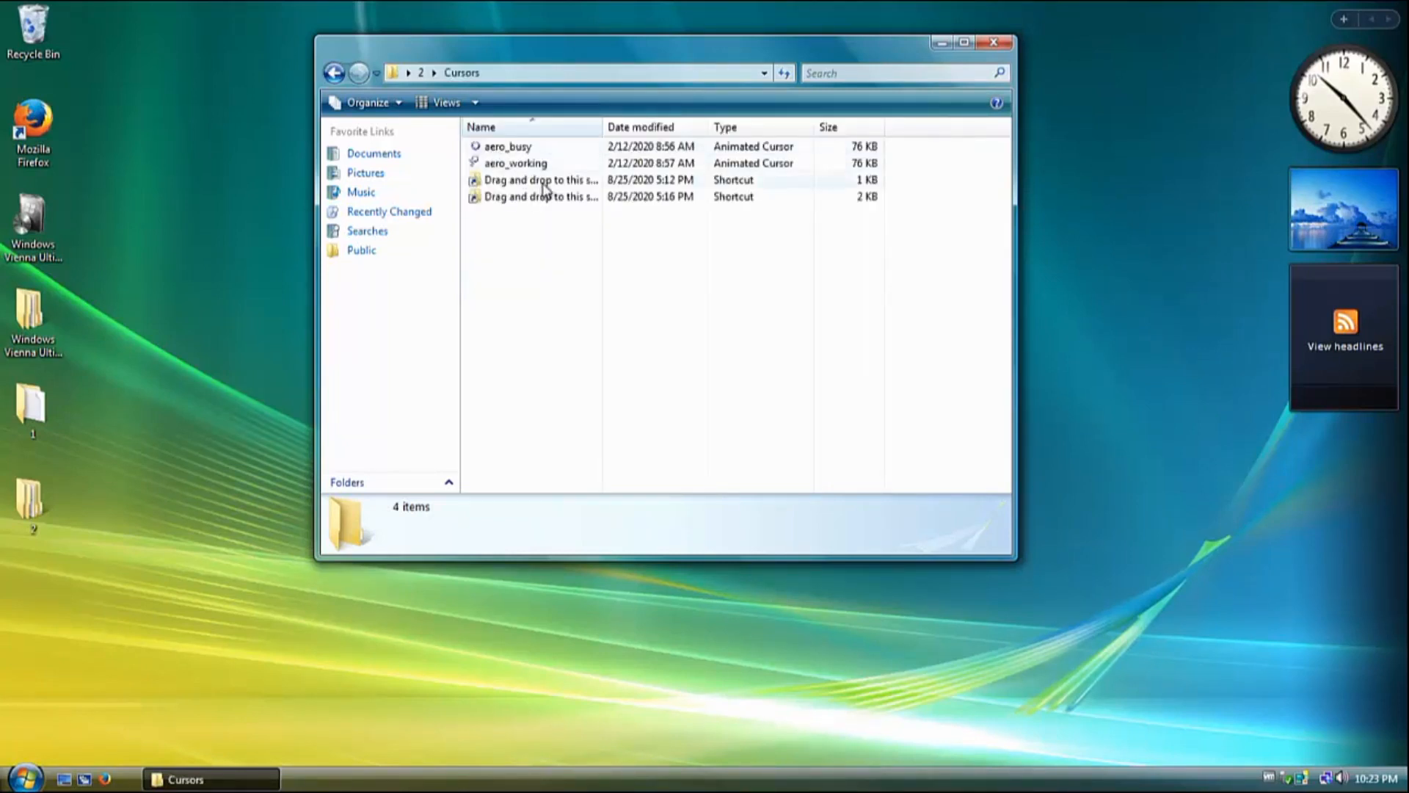
drag(912, 178, 854, 144)
right_click(855, 144)
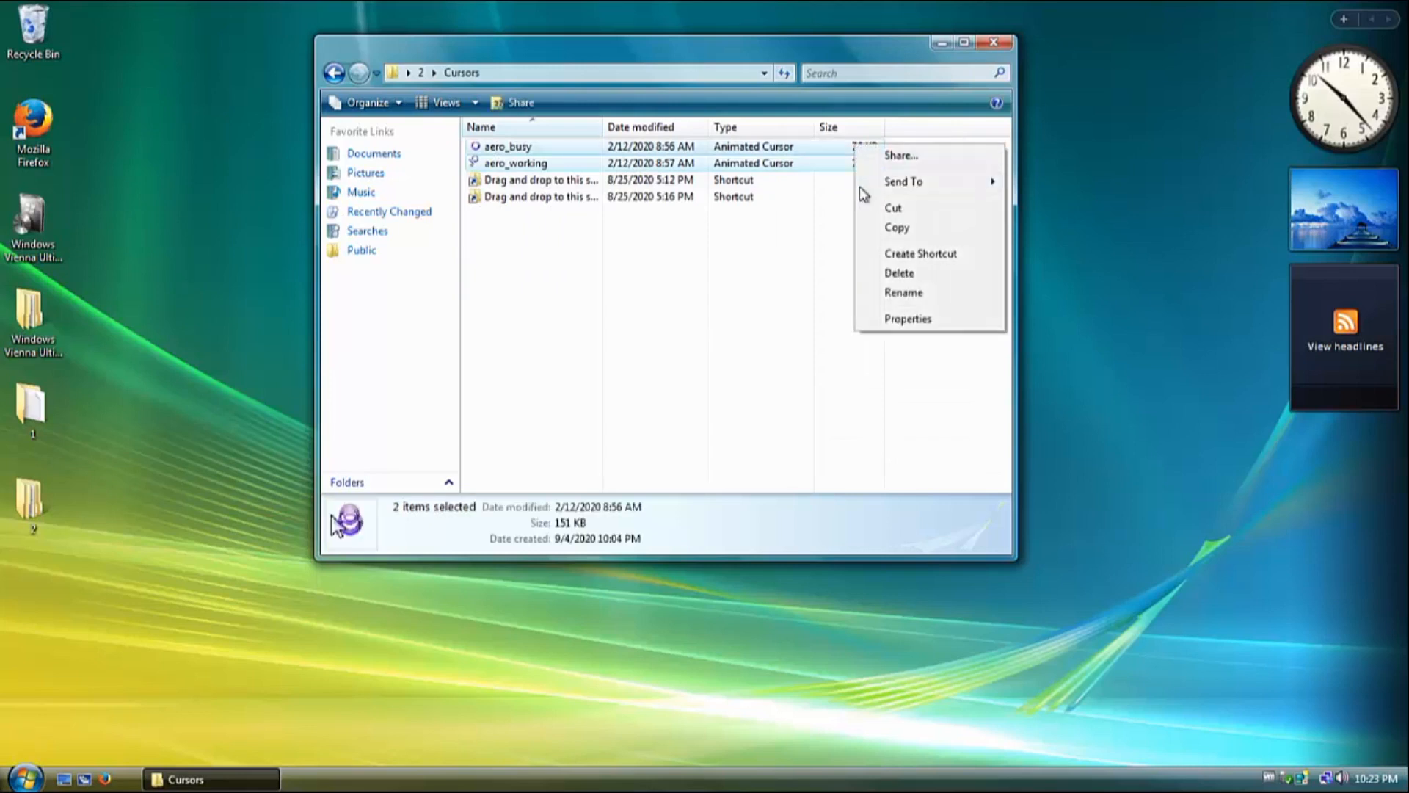
click(878, 234)
right_click(674, 182)
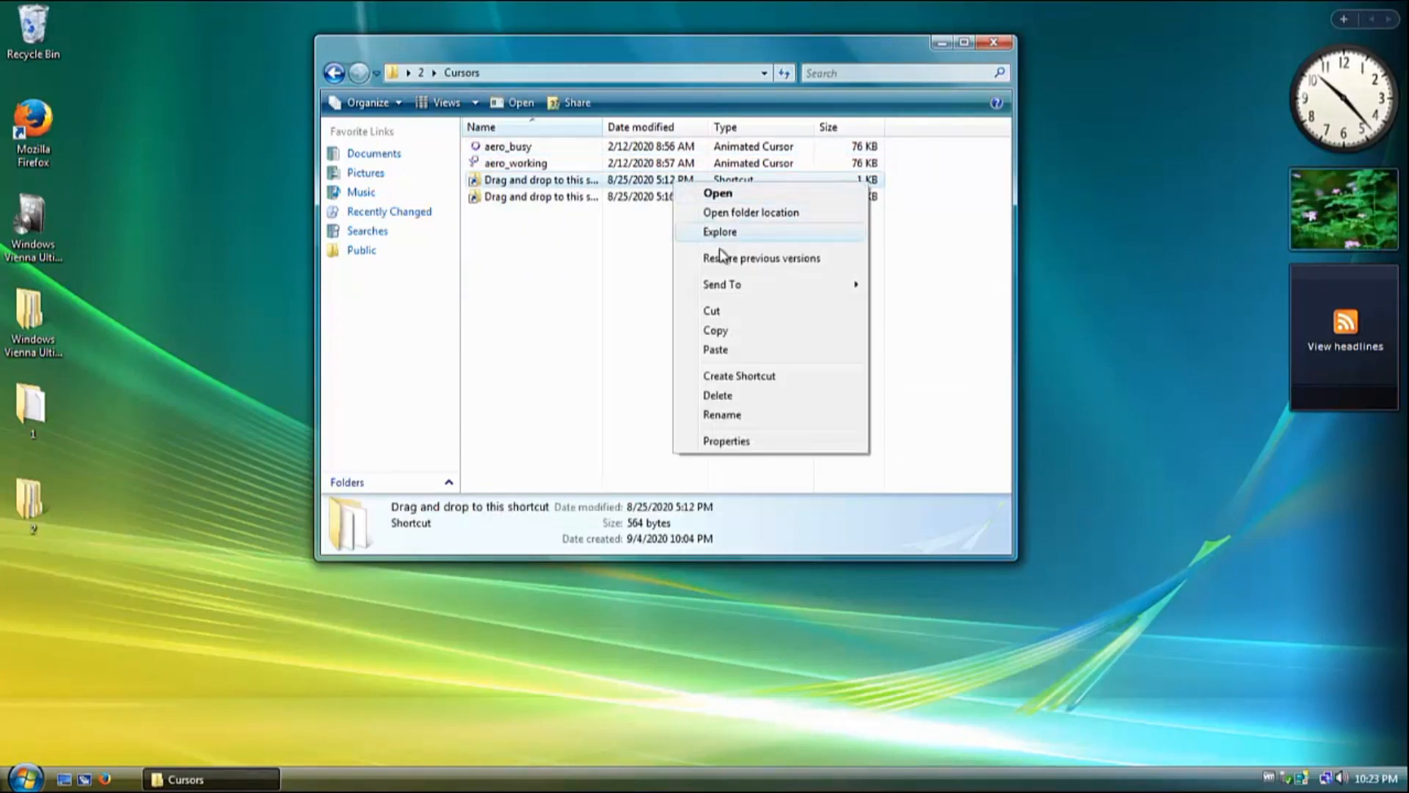
click(716, 351)
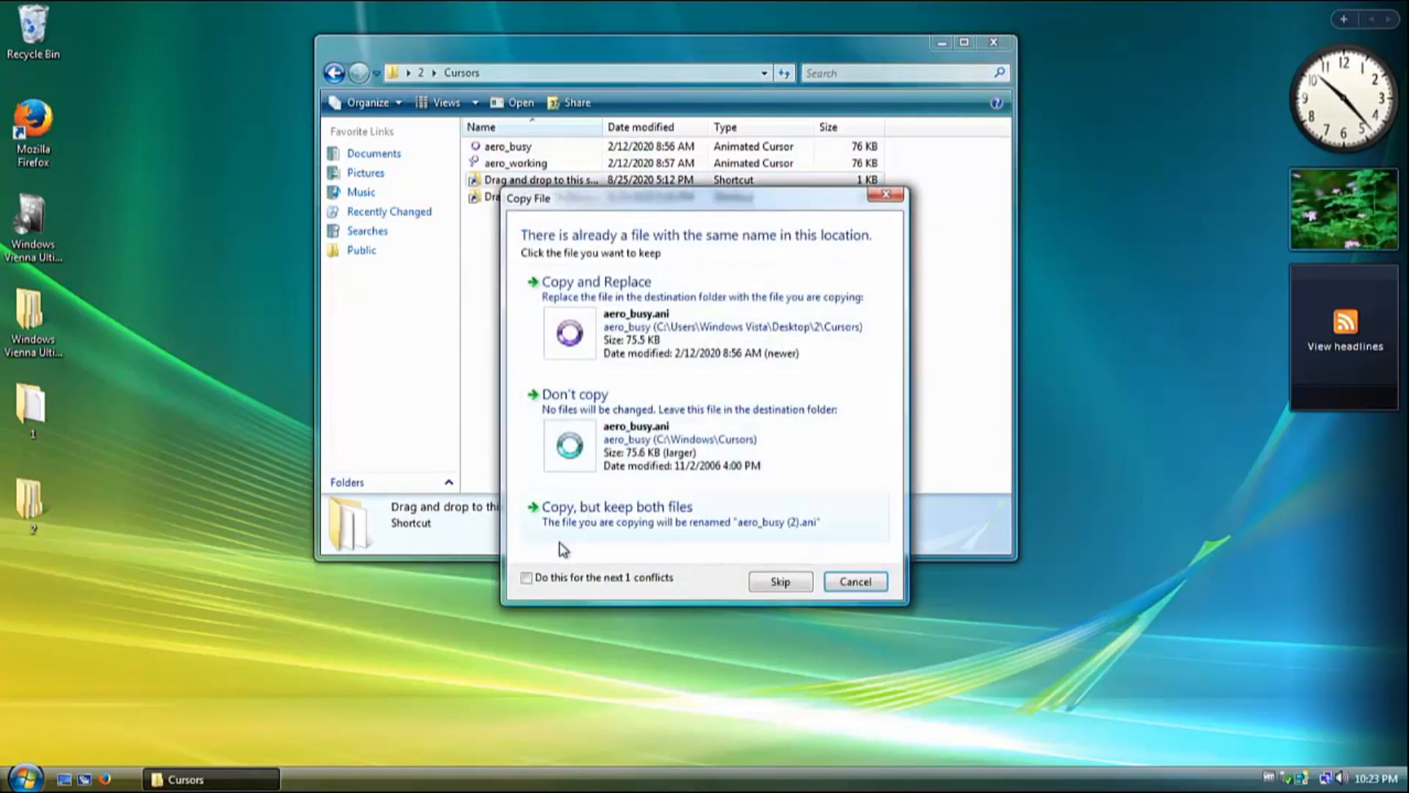
click(654, 355)
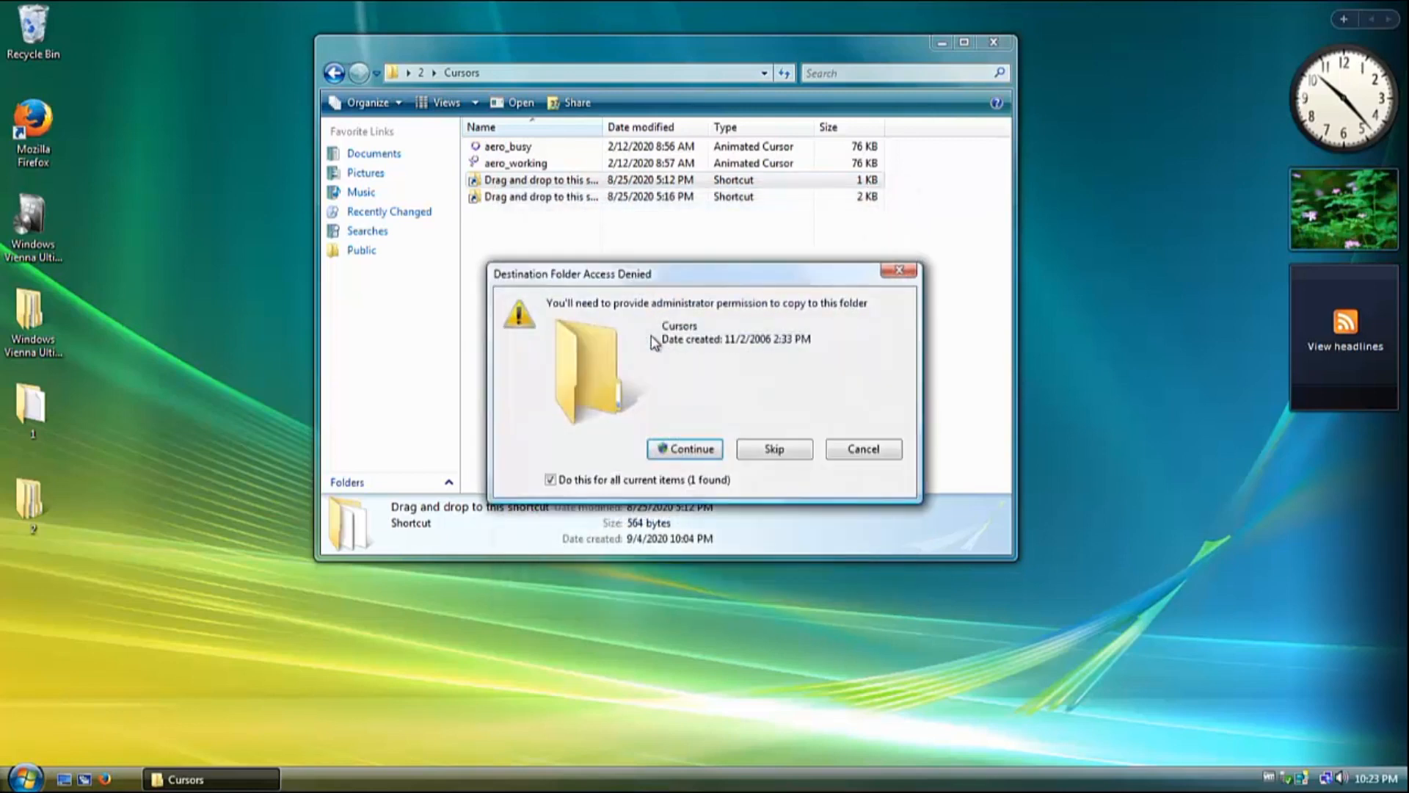
click(695, 448)
click(725, 444)
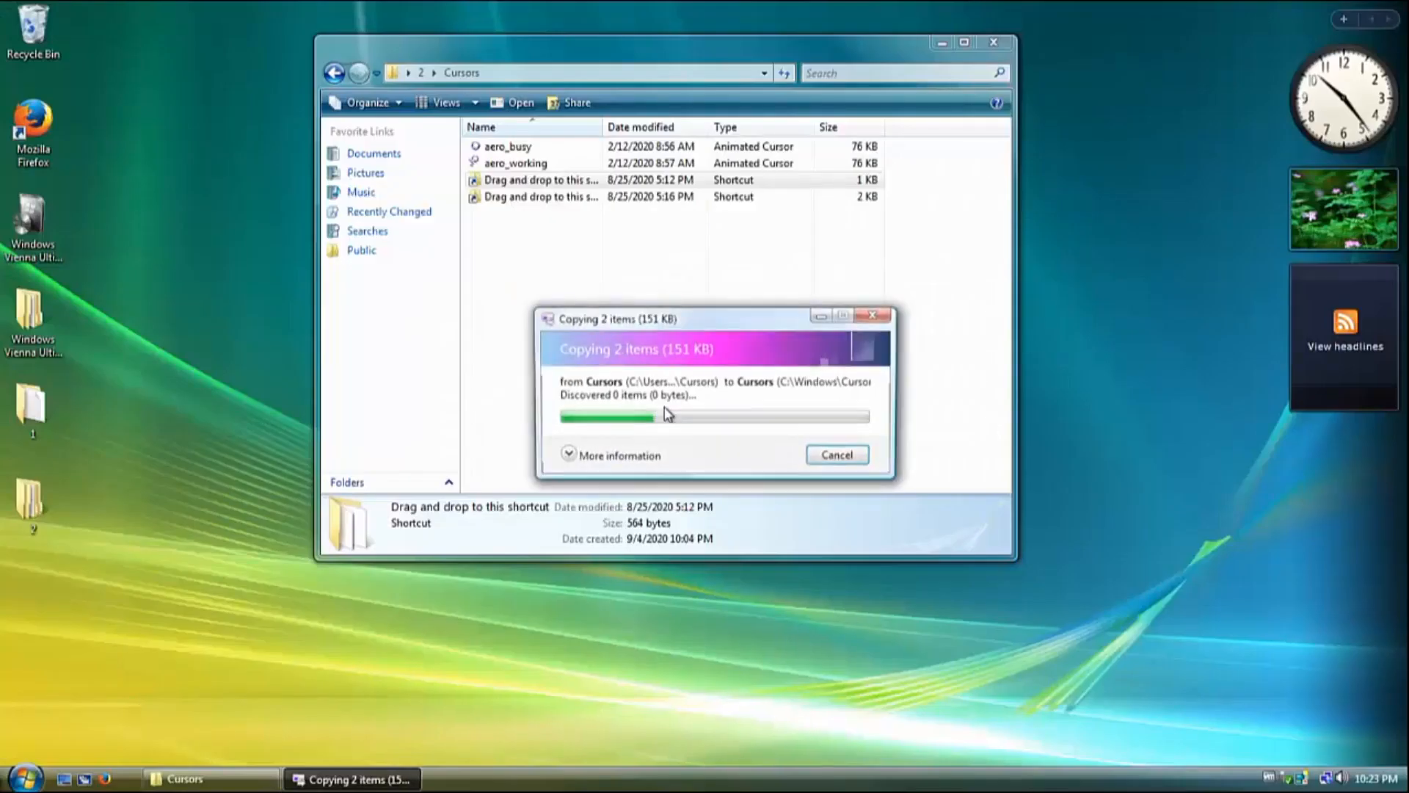
Try to paste the two cursor files into the folder behind "Drag and drop to this shortcut too", retry several times, and cancel.
right_click(522, 196)
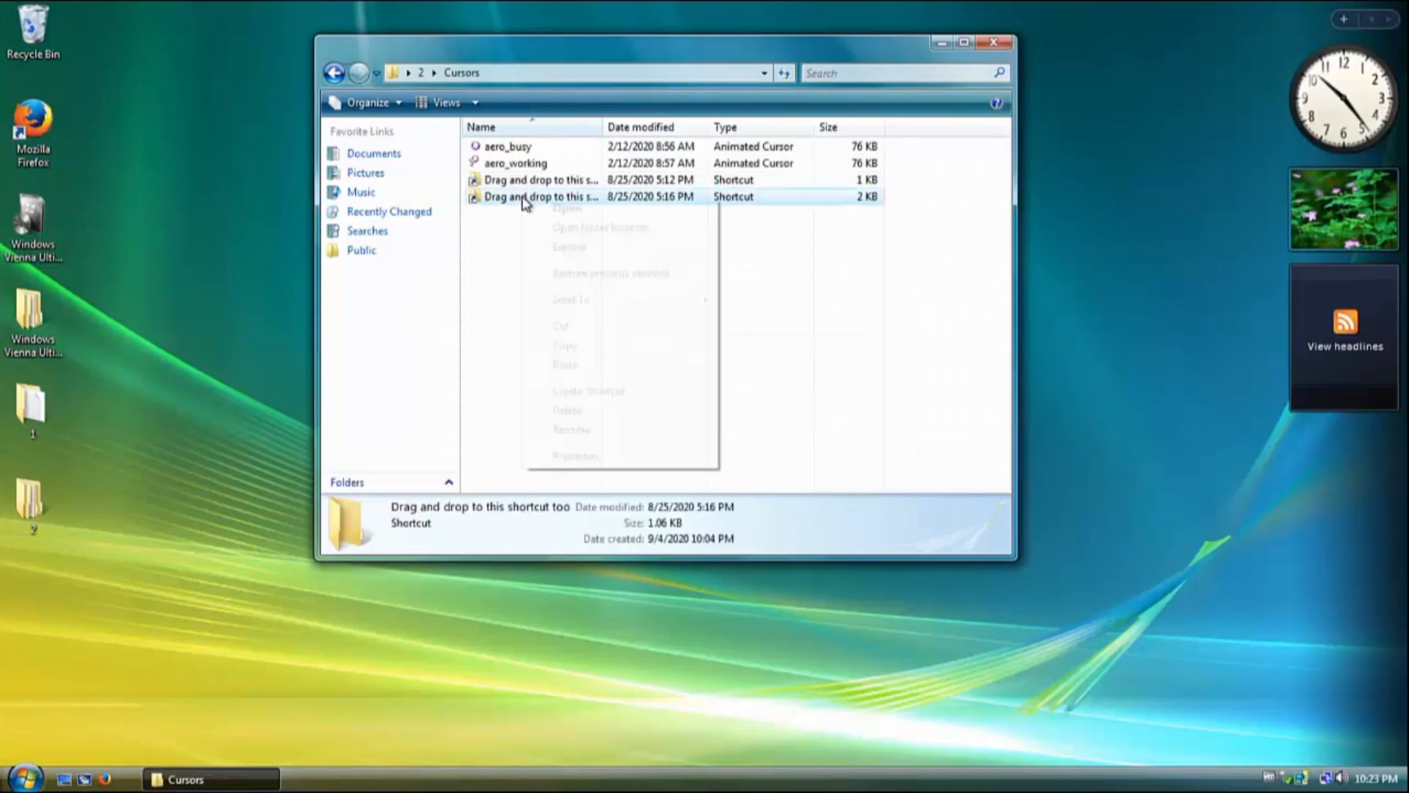
click(564, 365)
click(626, 301)
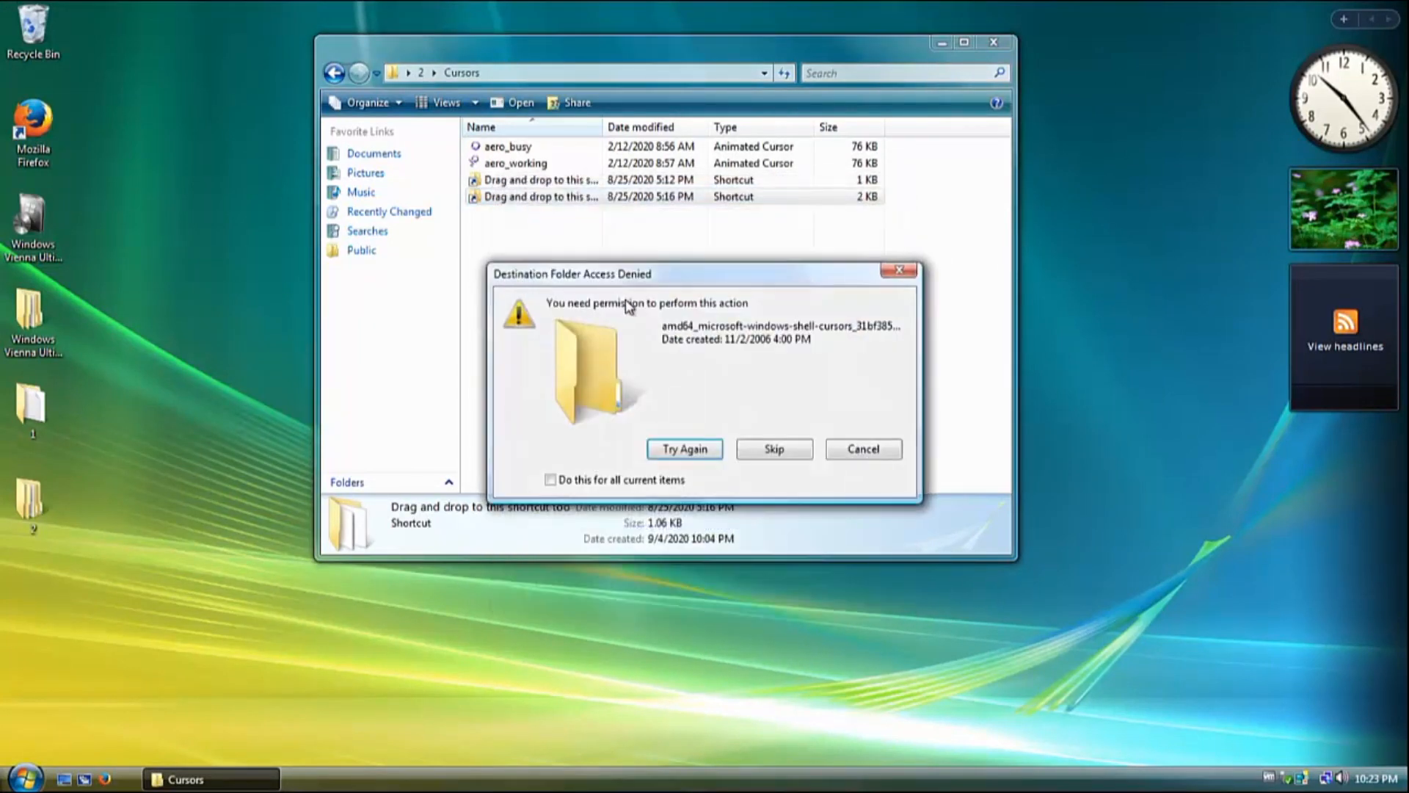
click(690, 454)
click(690, 455)
click(690, 455)
click(689, 454)
click(857, 449)
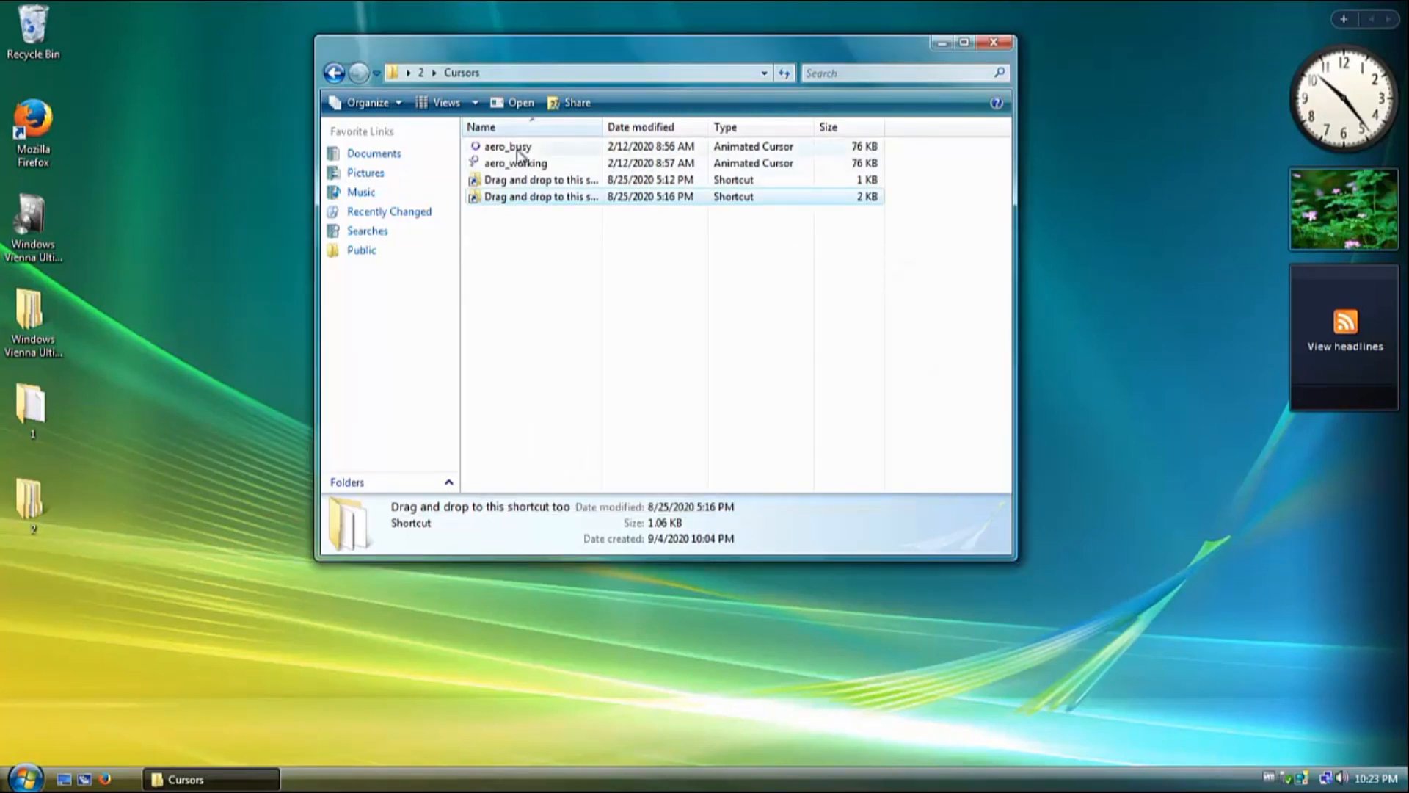
Inspect aero_busy and aero_working in the second shortcut's target folder, and return to folder 2.
double_click(518, 197)
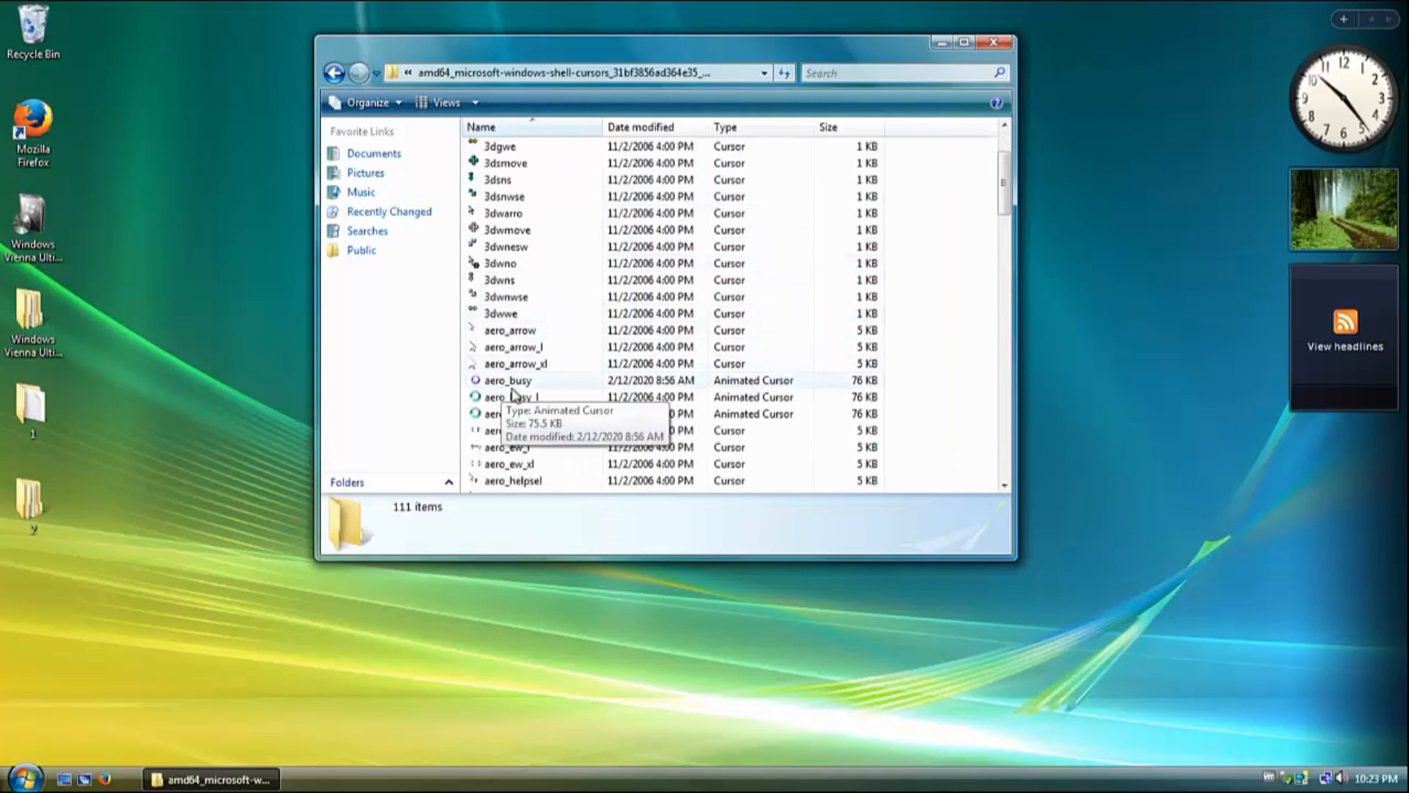
scroll(512, 329, down, 1)
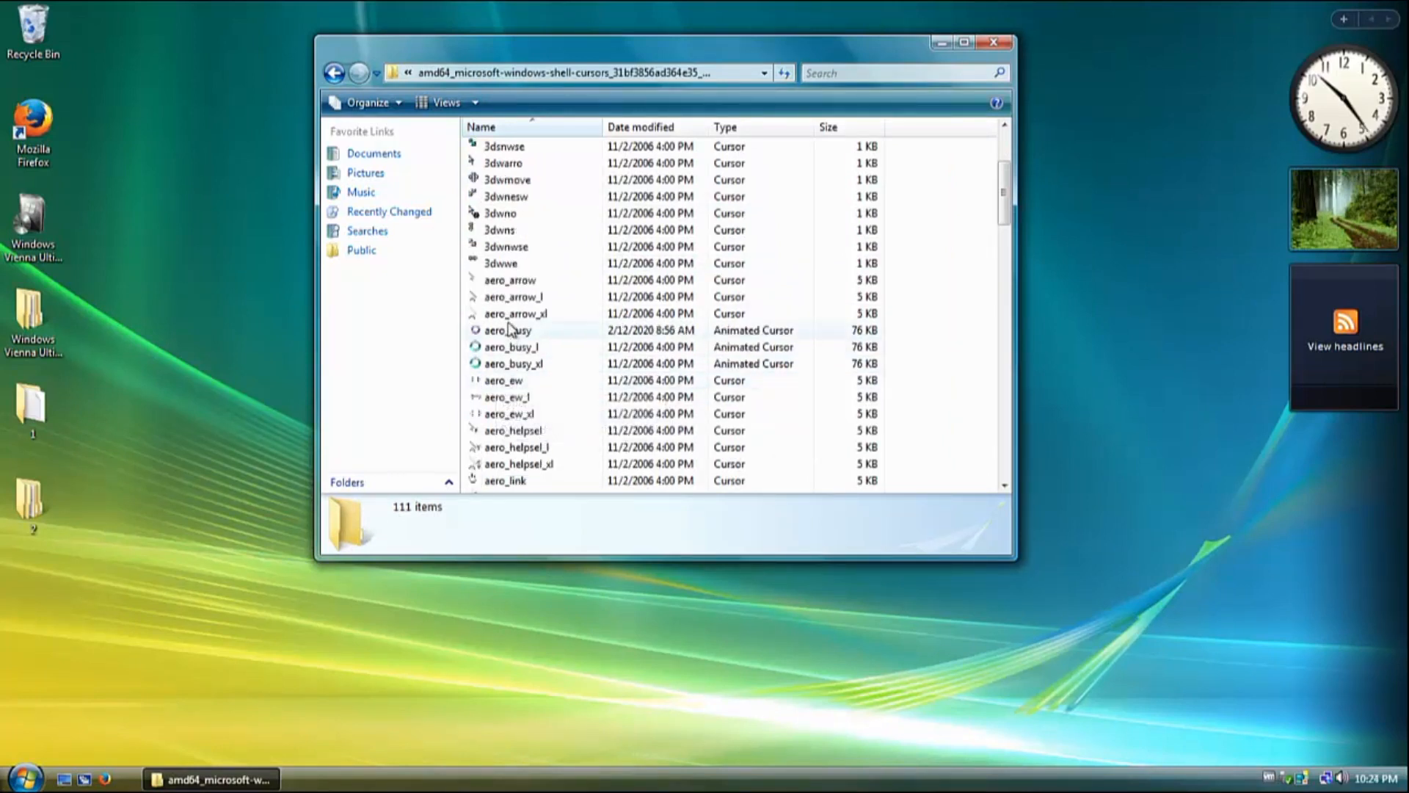
scroll(474, 336, down, 7)
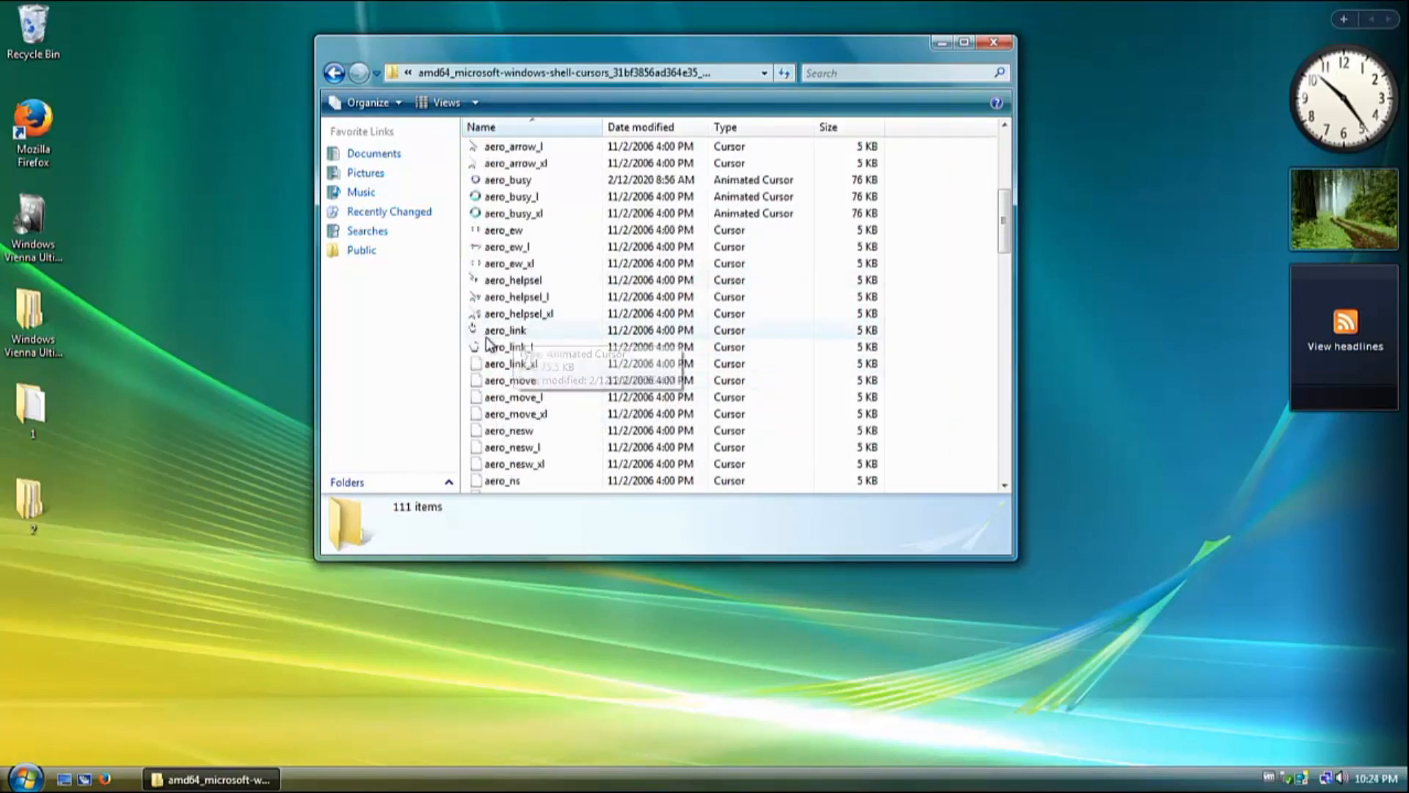
scroll(536, 374, down, 2)
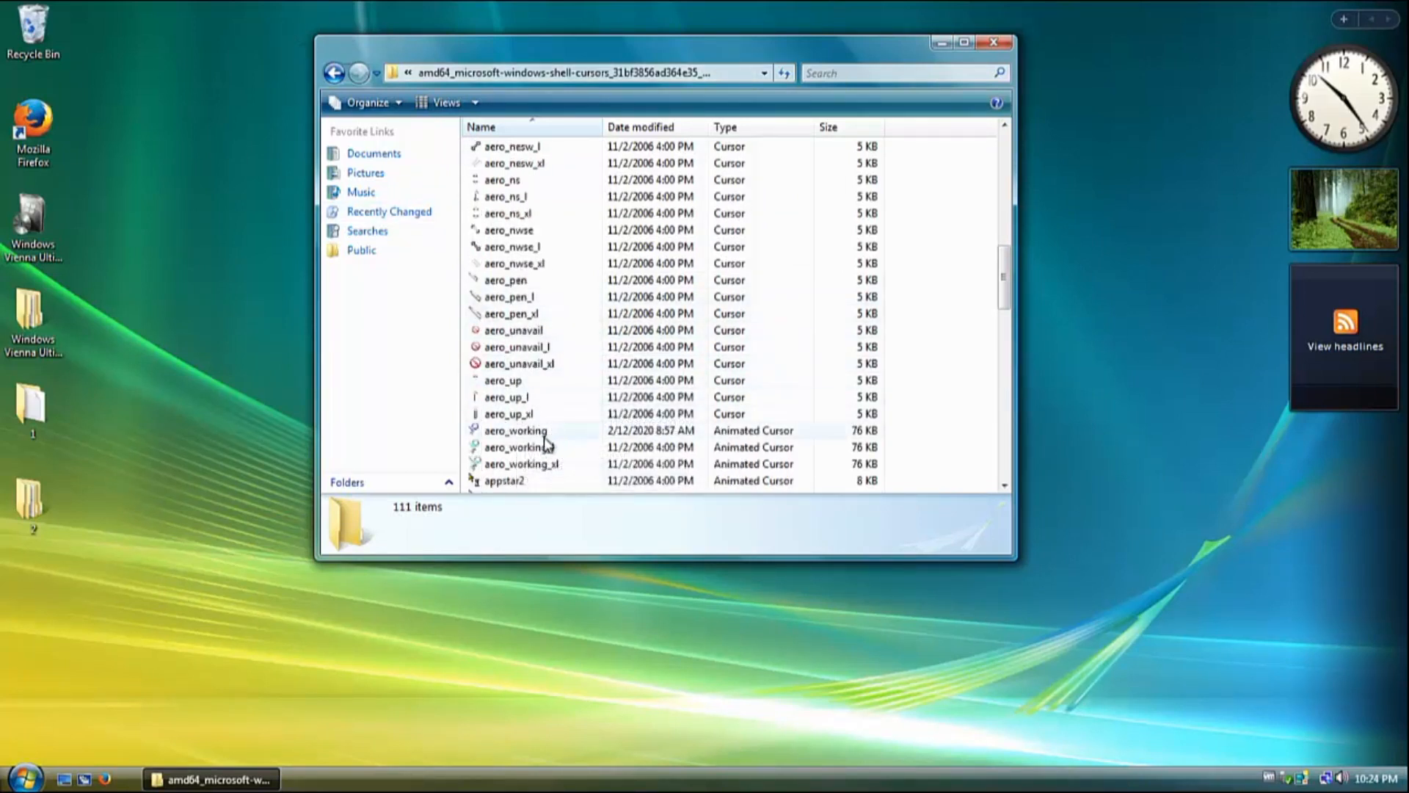
mouse_move(543, 438)
click(335, 73)
click(335, 73)
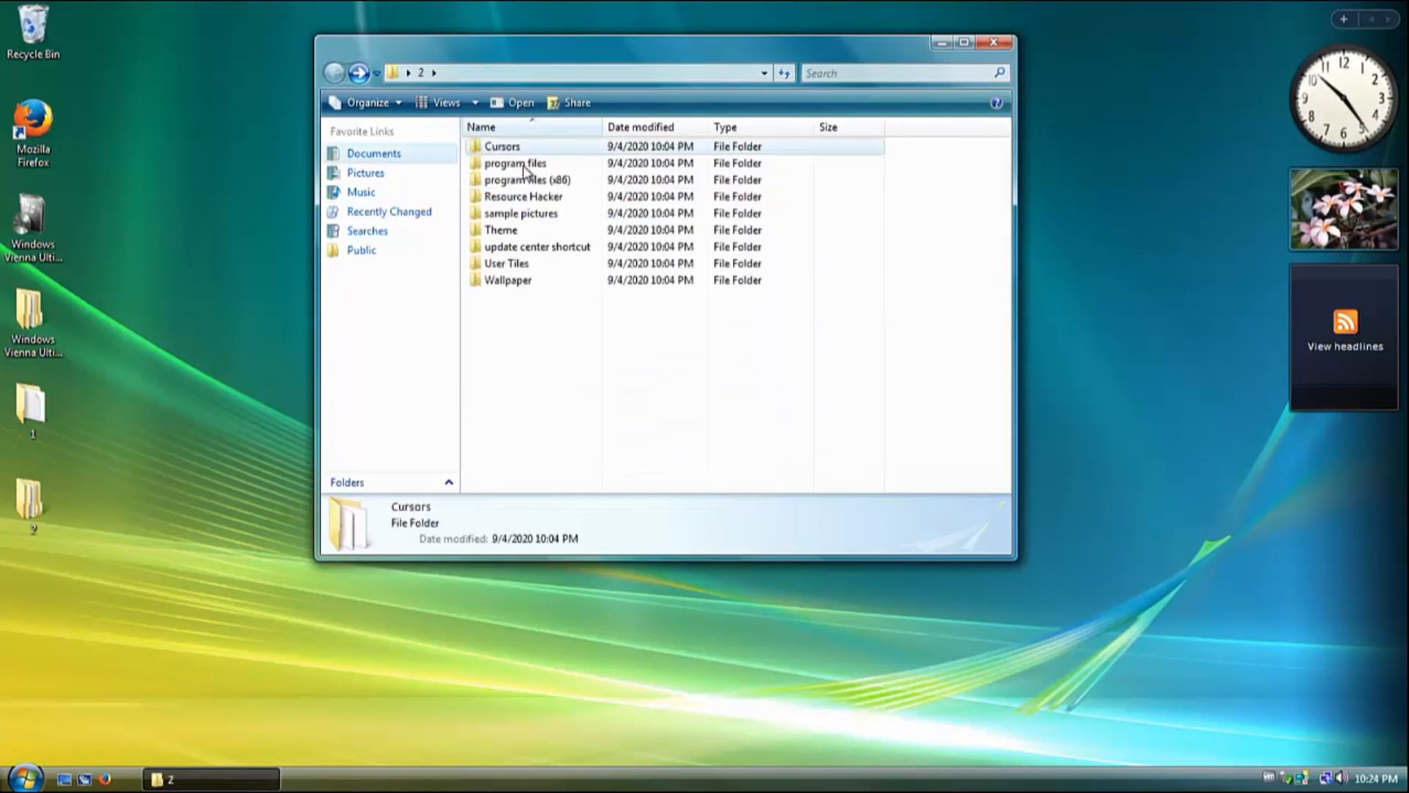
Open the public Sample Pictures folder through the shortcut in folder 2's sample pictures subfolder and delete all its original pictures.
double_click(529, 217)
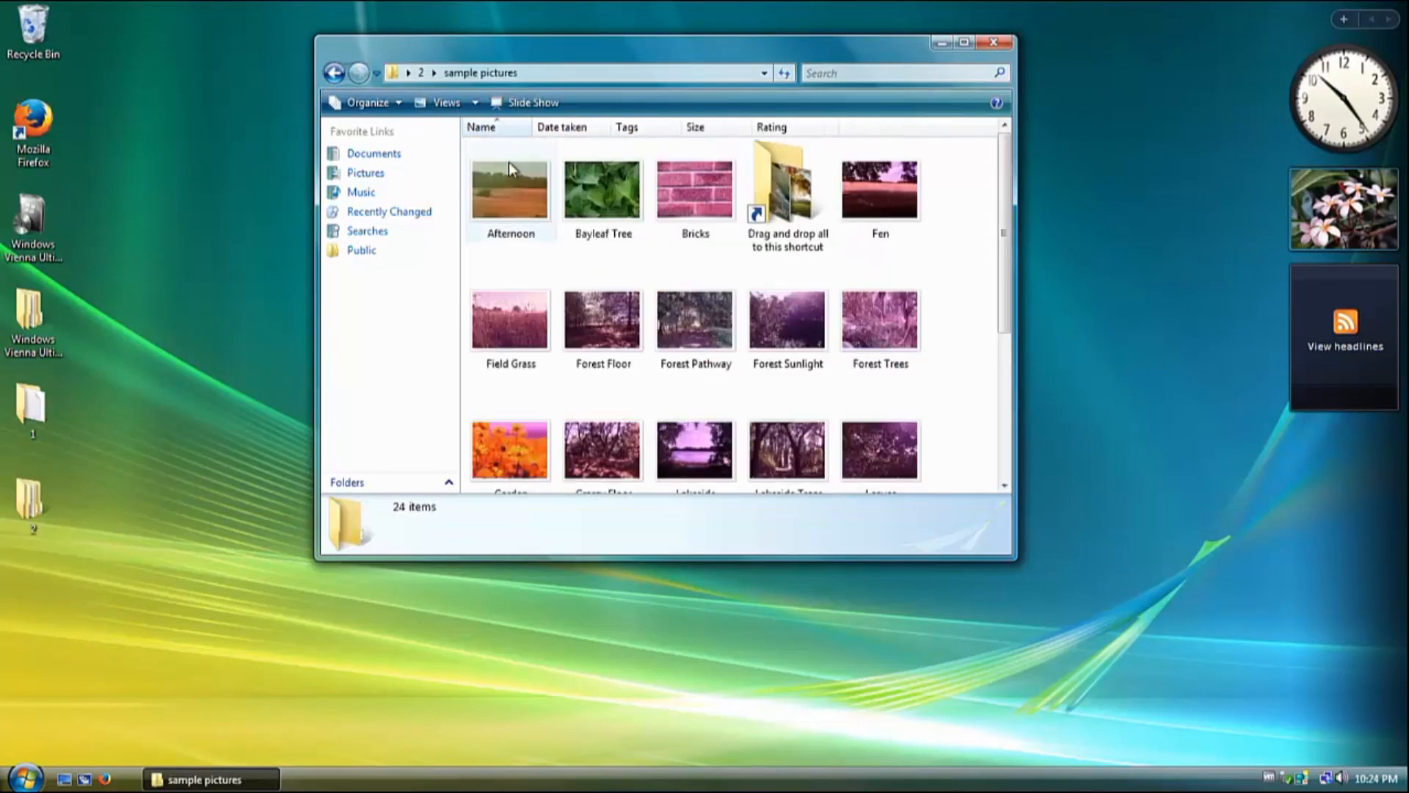
double_click(787, 208)
drag(992, 470, 517, 198)
key(Delete)
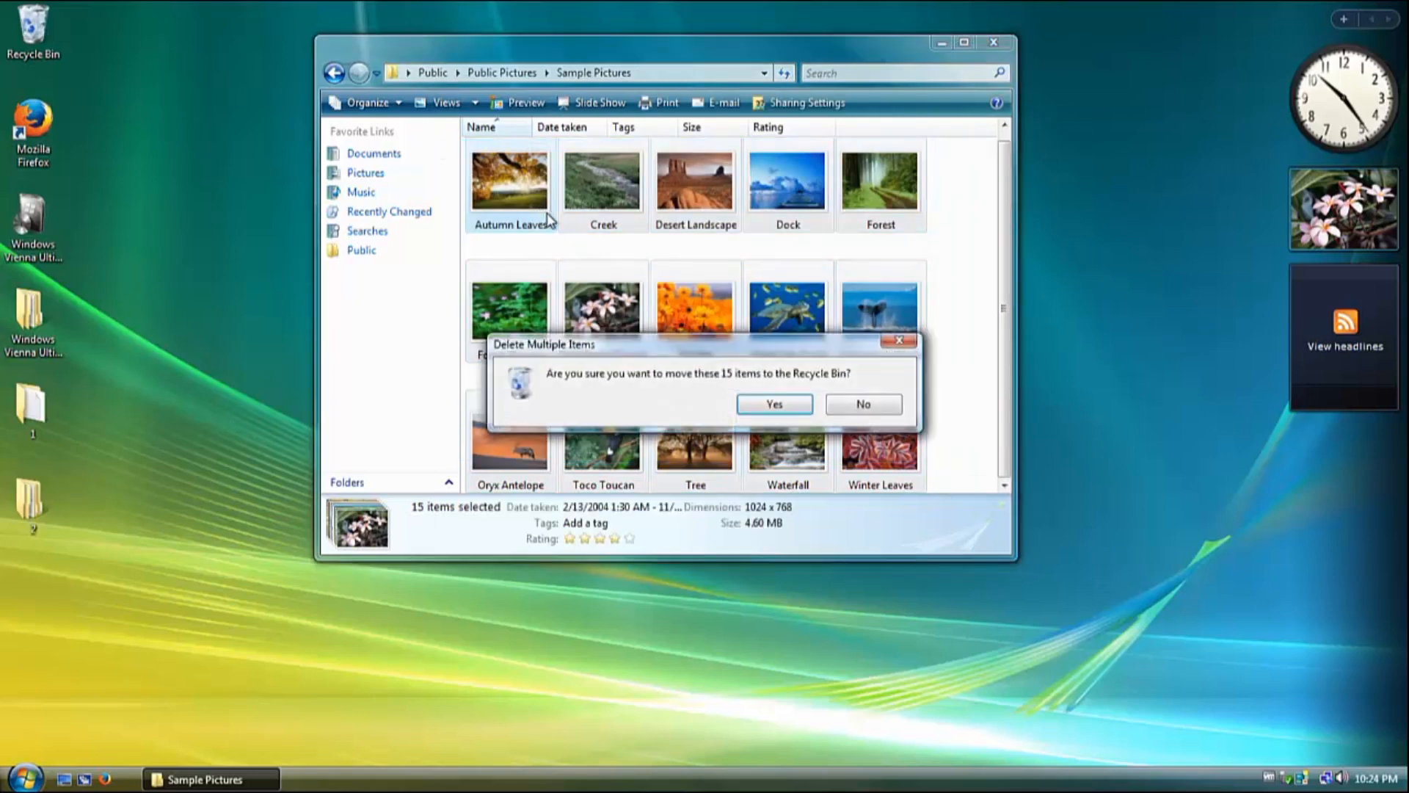
key(Return)
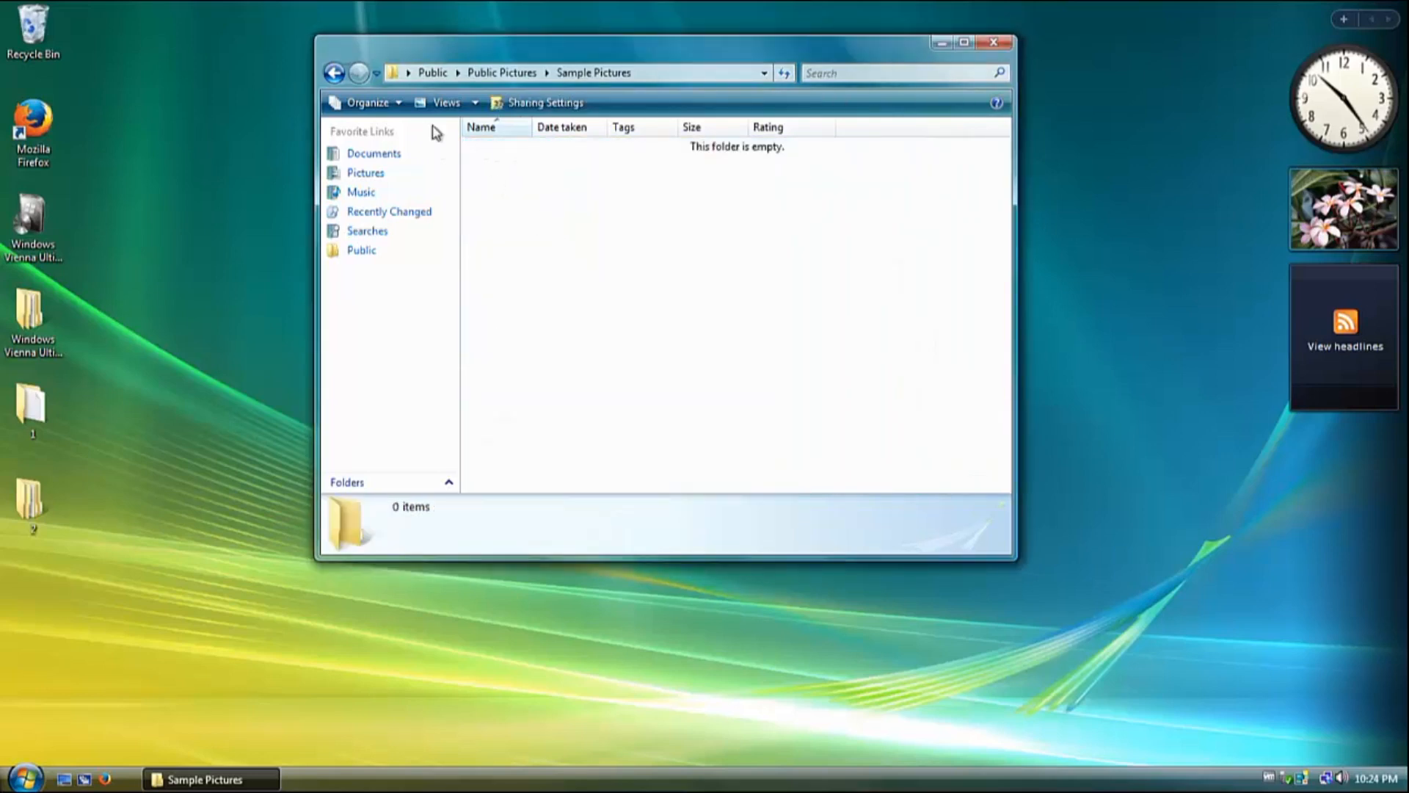
Move all pictures from folder 2's sample pictures subfolder into the shortcut's target folder, check them there, and return to folder 2.
click(333, 73)
scroll(608, 183, down, 3)
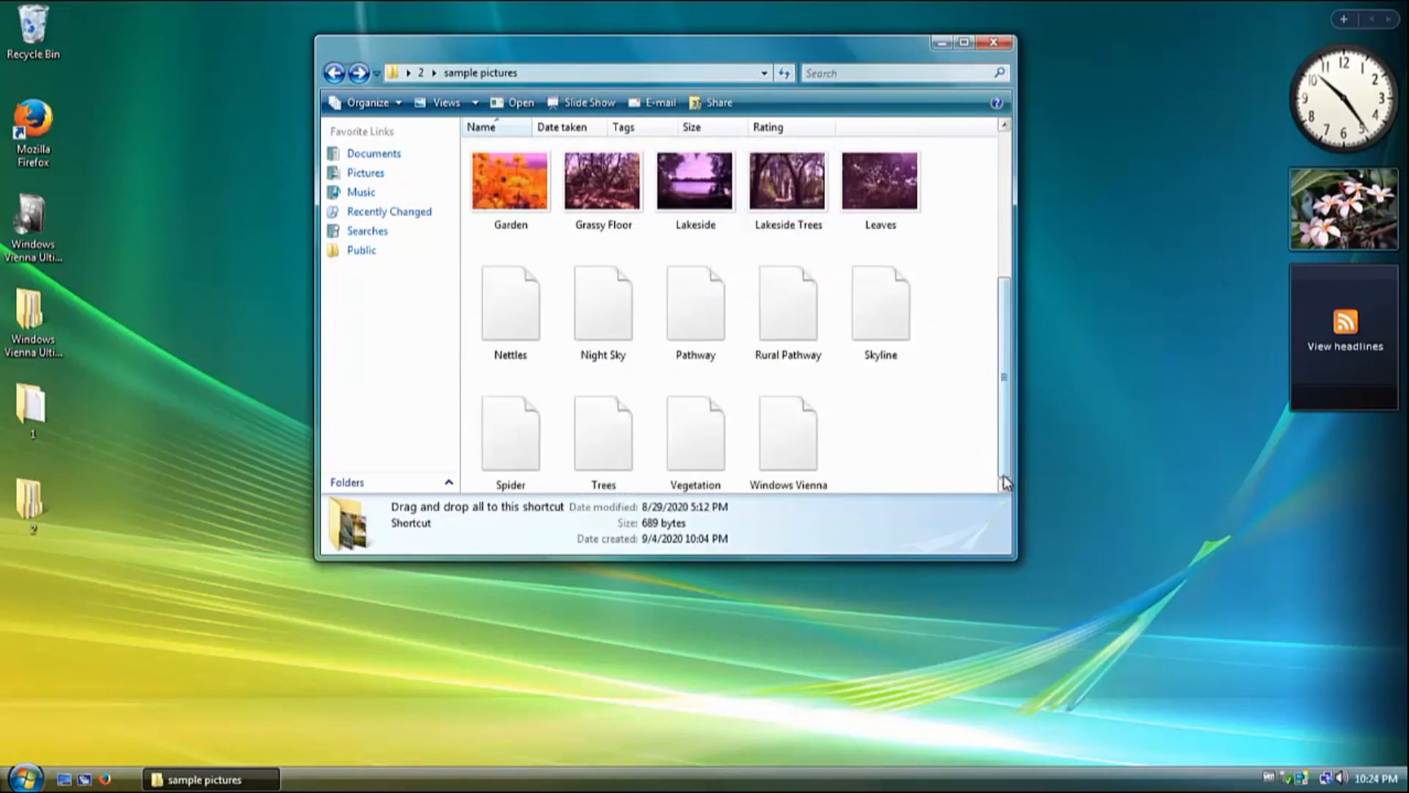
drag(928, 459, 360, 68)
drag(707, 194, 784, 188)
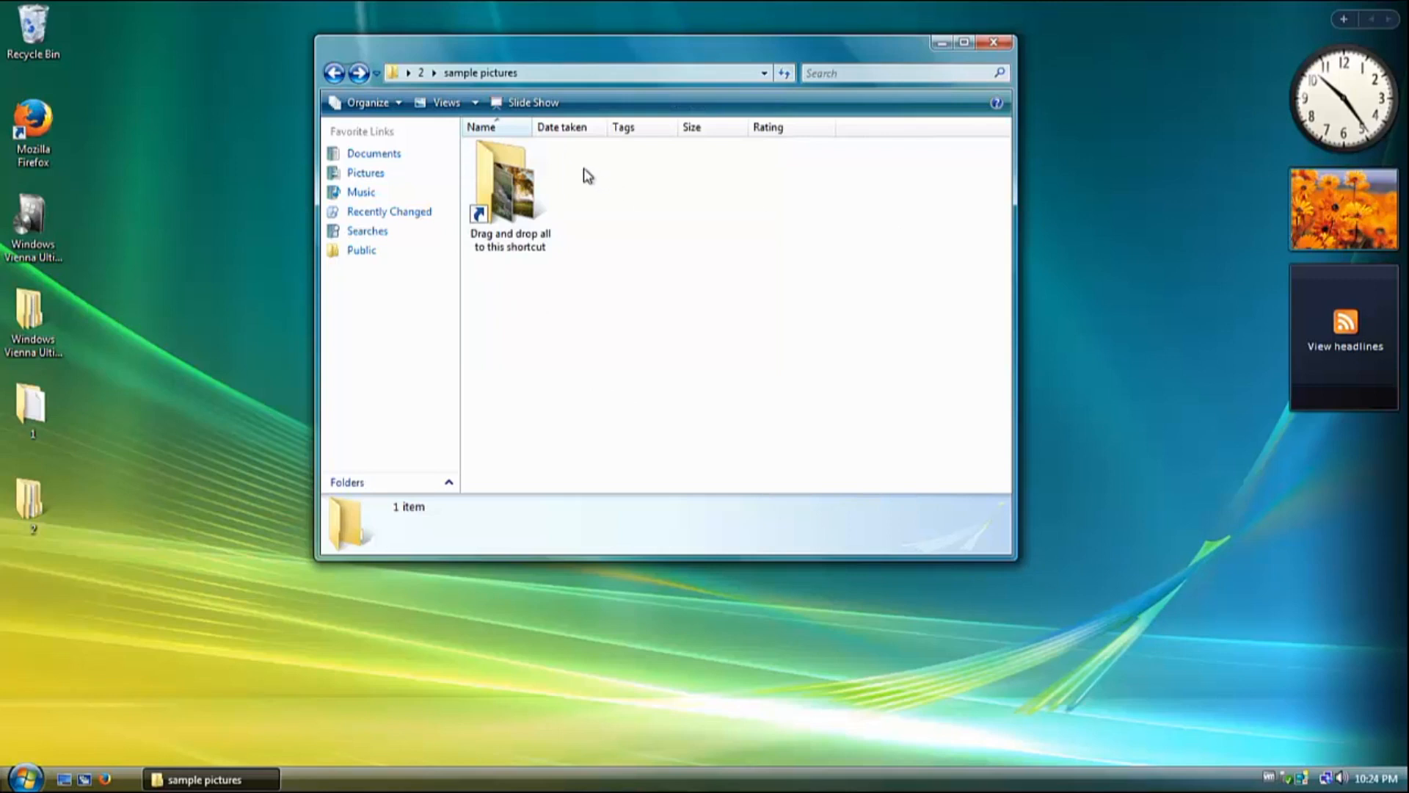
double_click(514, 184)
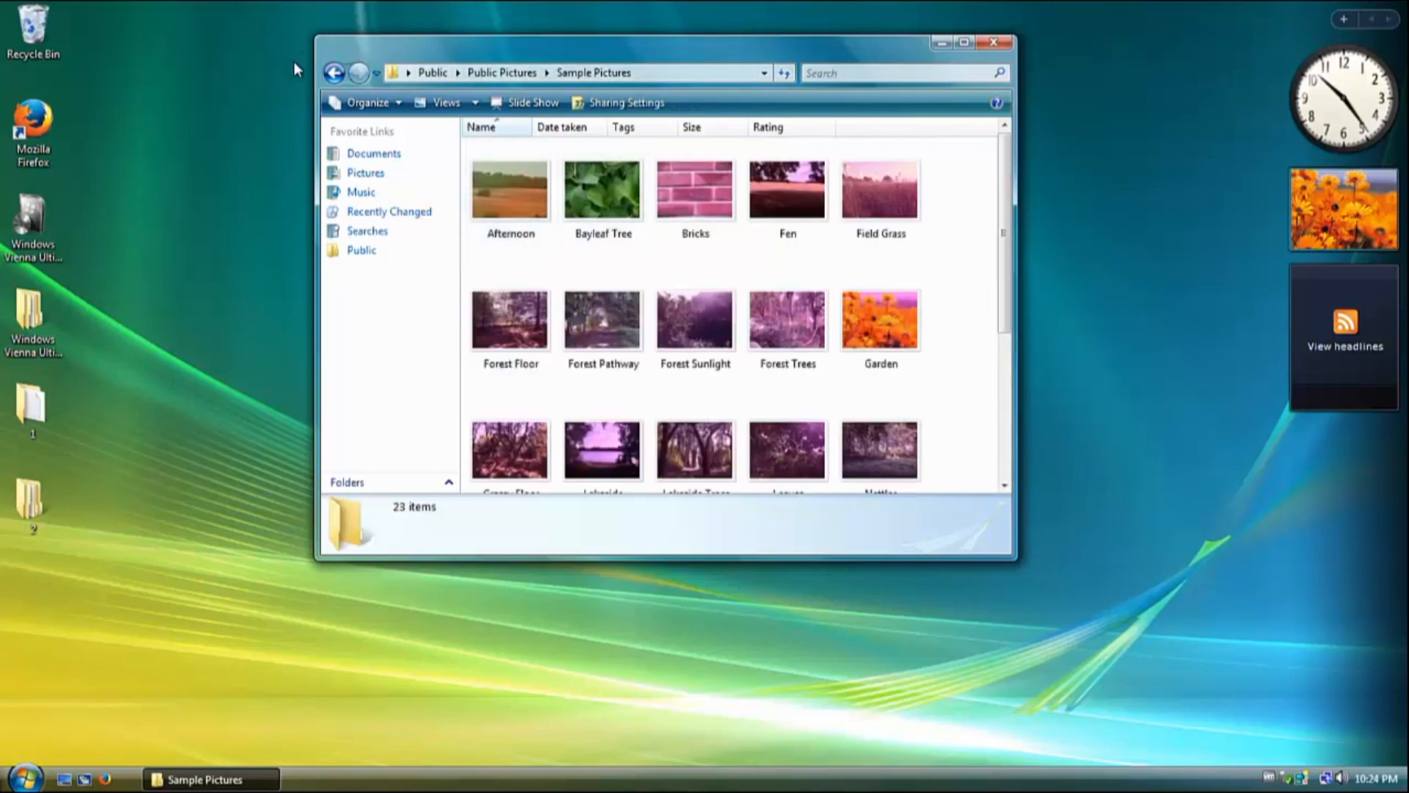
click(335, 73)
click(337, 73)
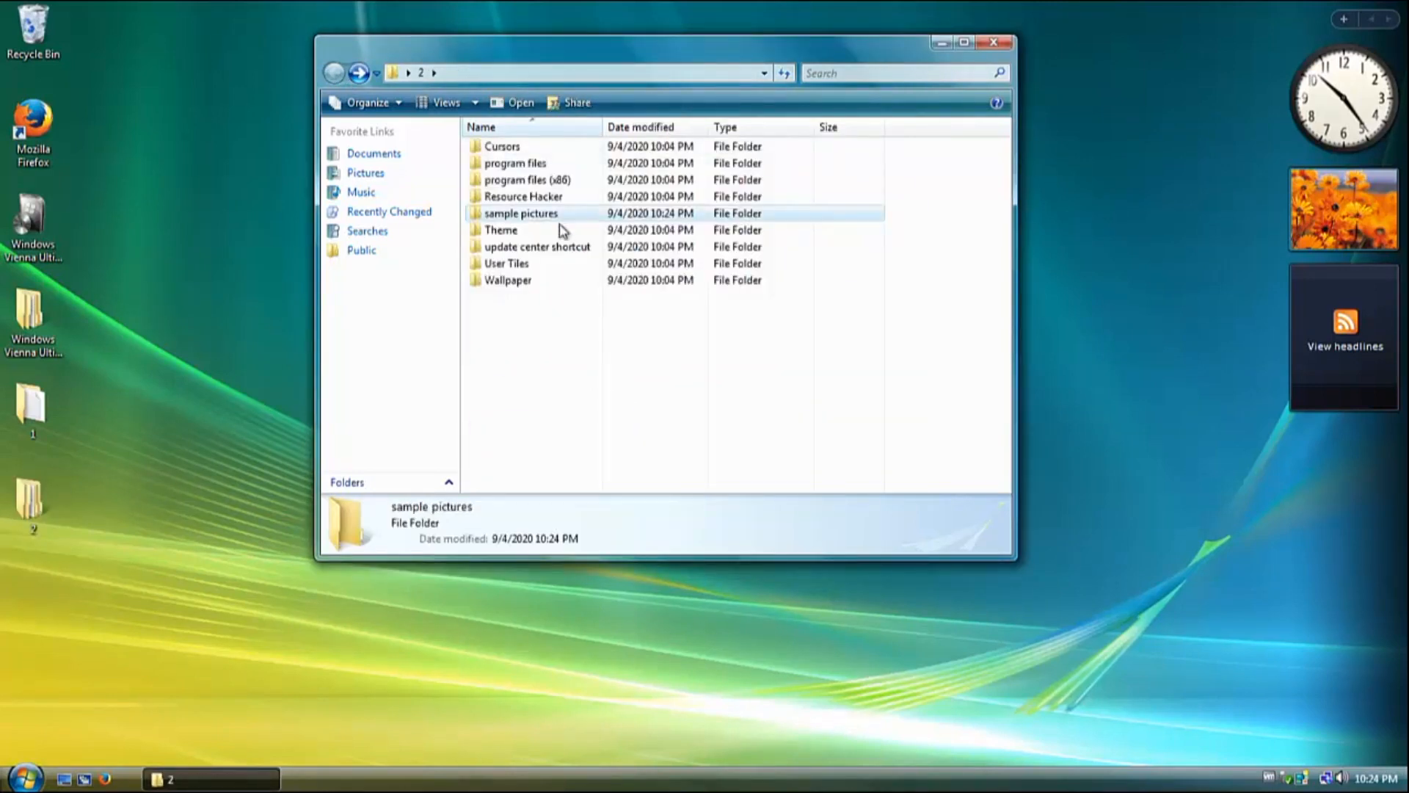
Move the Vienna folder from folder 2's Theme subfolder into the Themes folder behind its shortcut, granting administrator permission.
double_click(543, 234)
drag(508, 151, 516, 162)
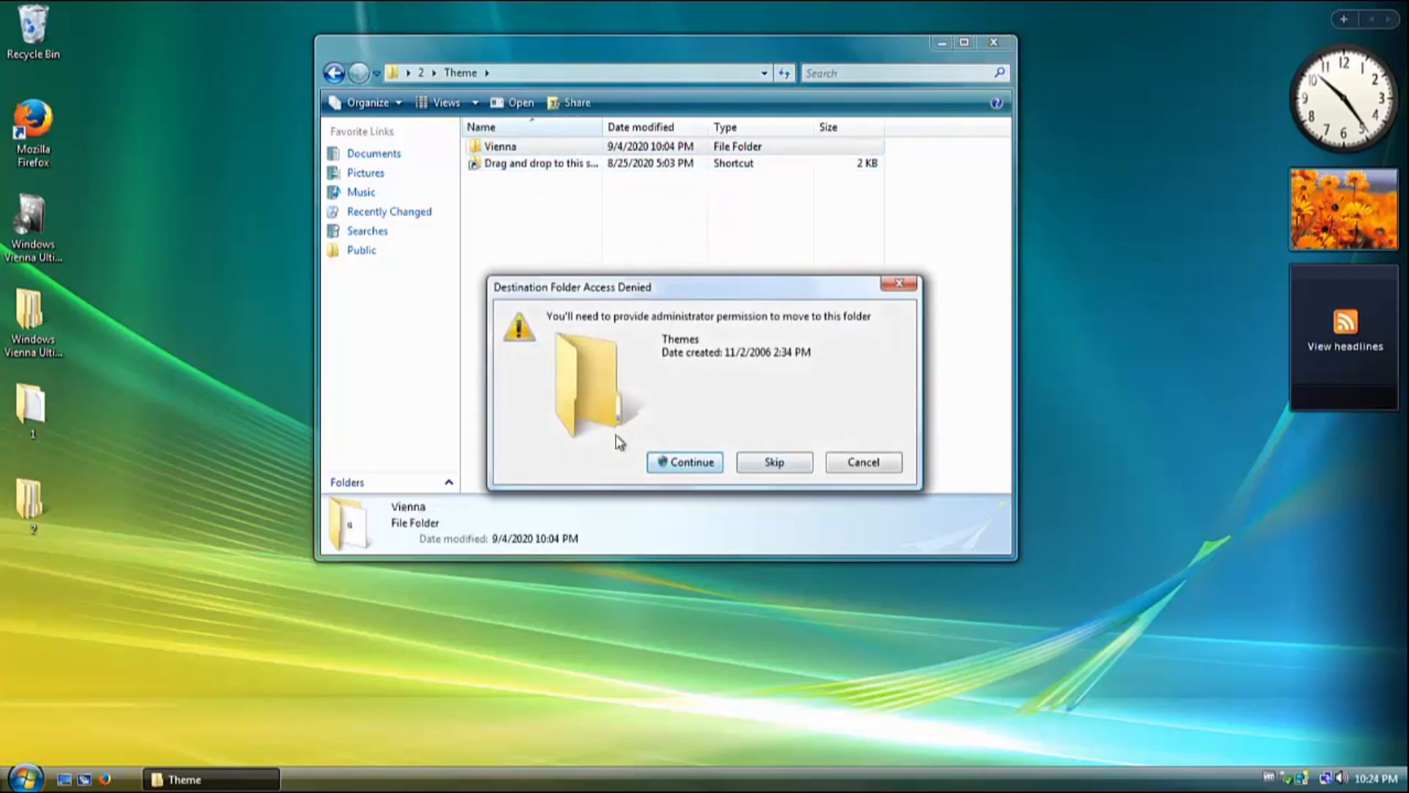
click(659, 454)
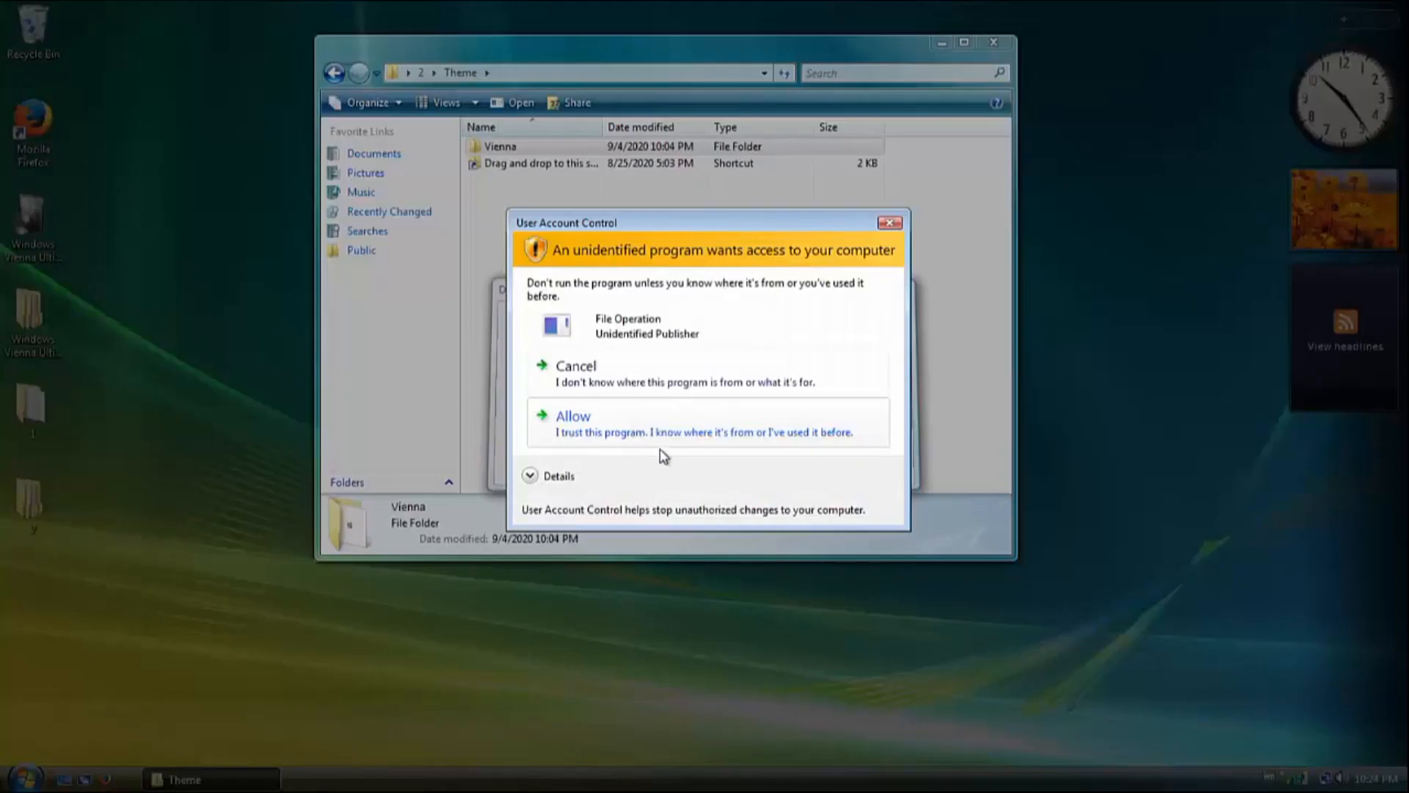
click(653, 409)
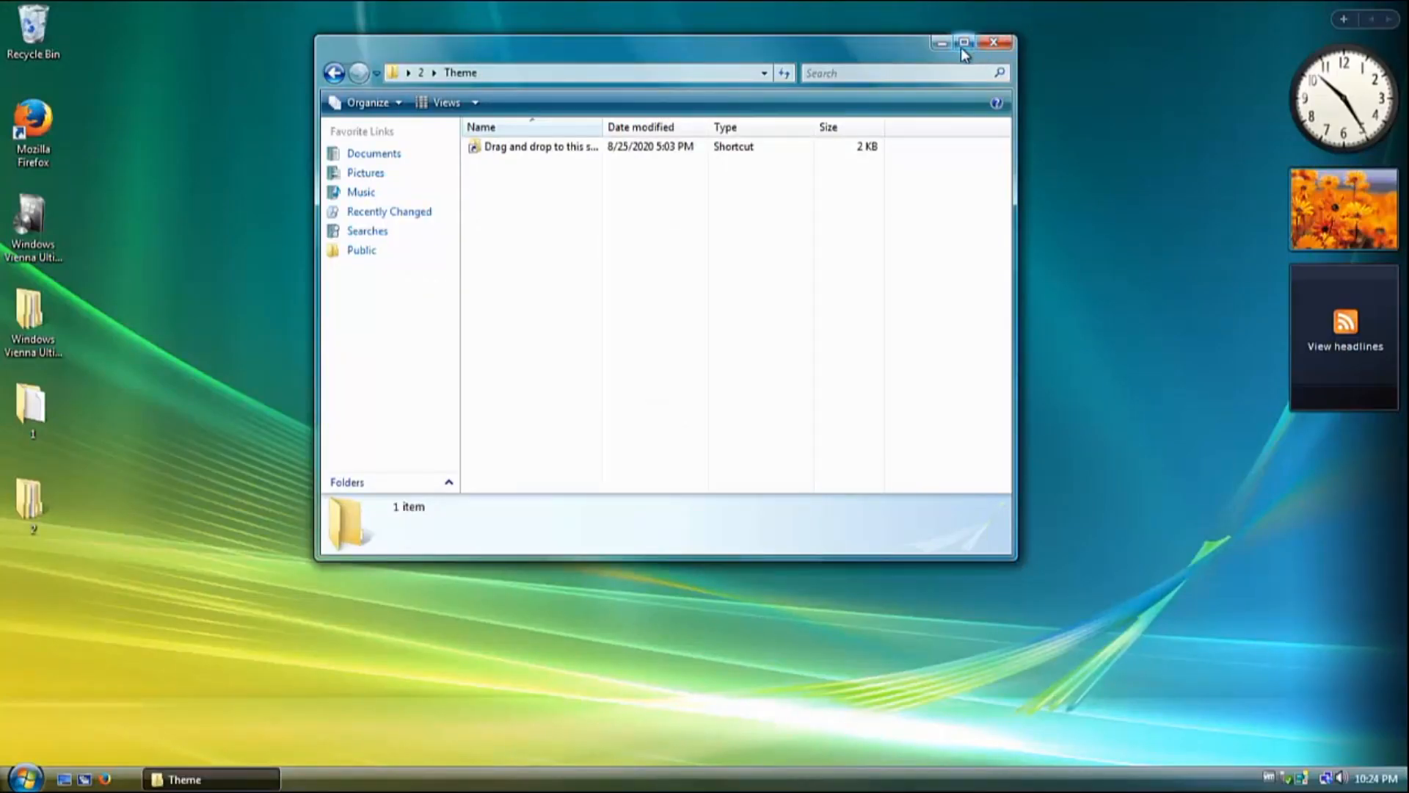
Apply the first Windows Aero color scheme in the desktop's appearance settings, and close the Personalization window.
click(932, 46)
right_click(911, 59)
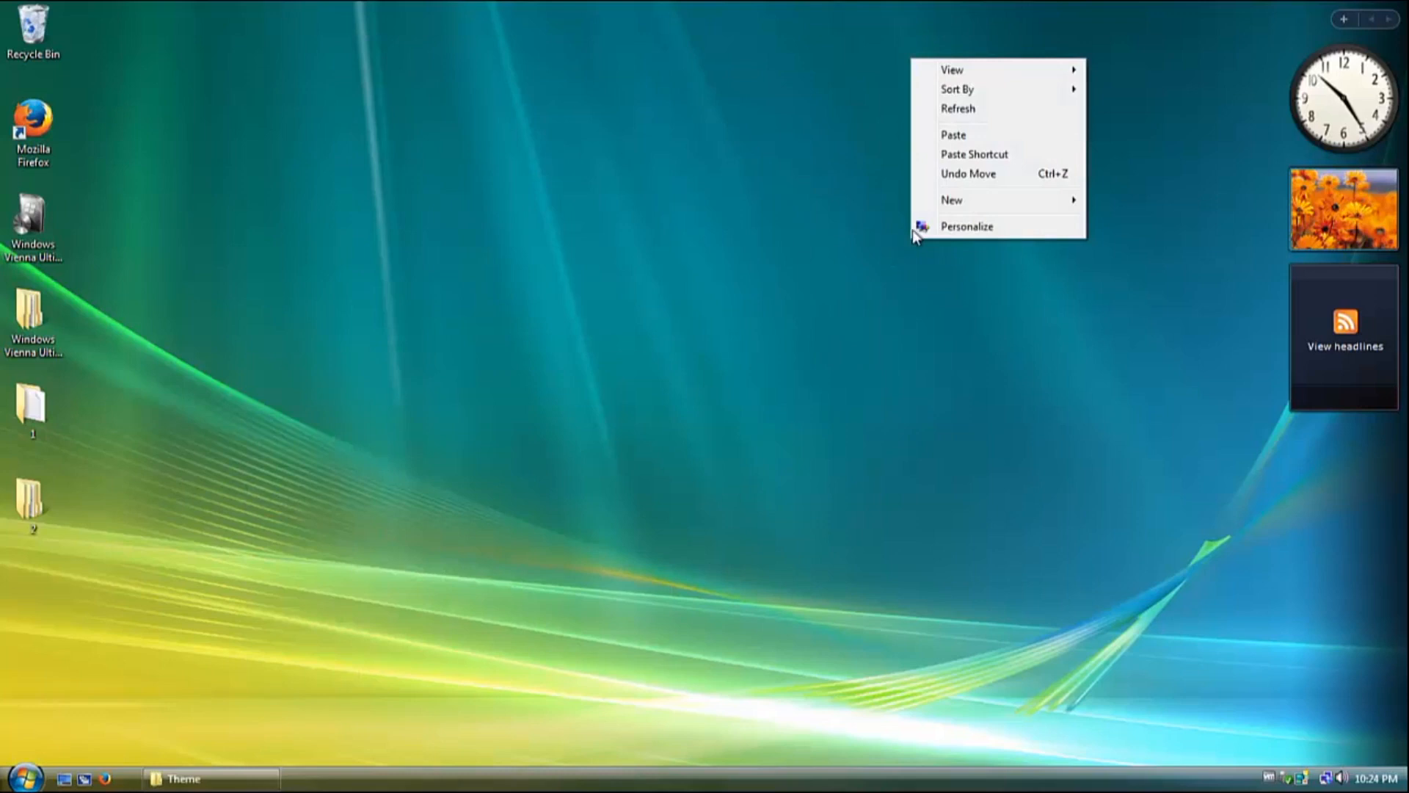
click(940, 226)
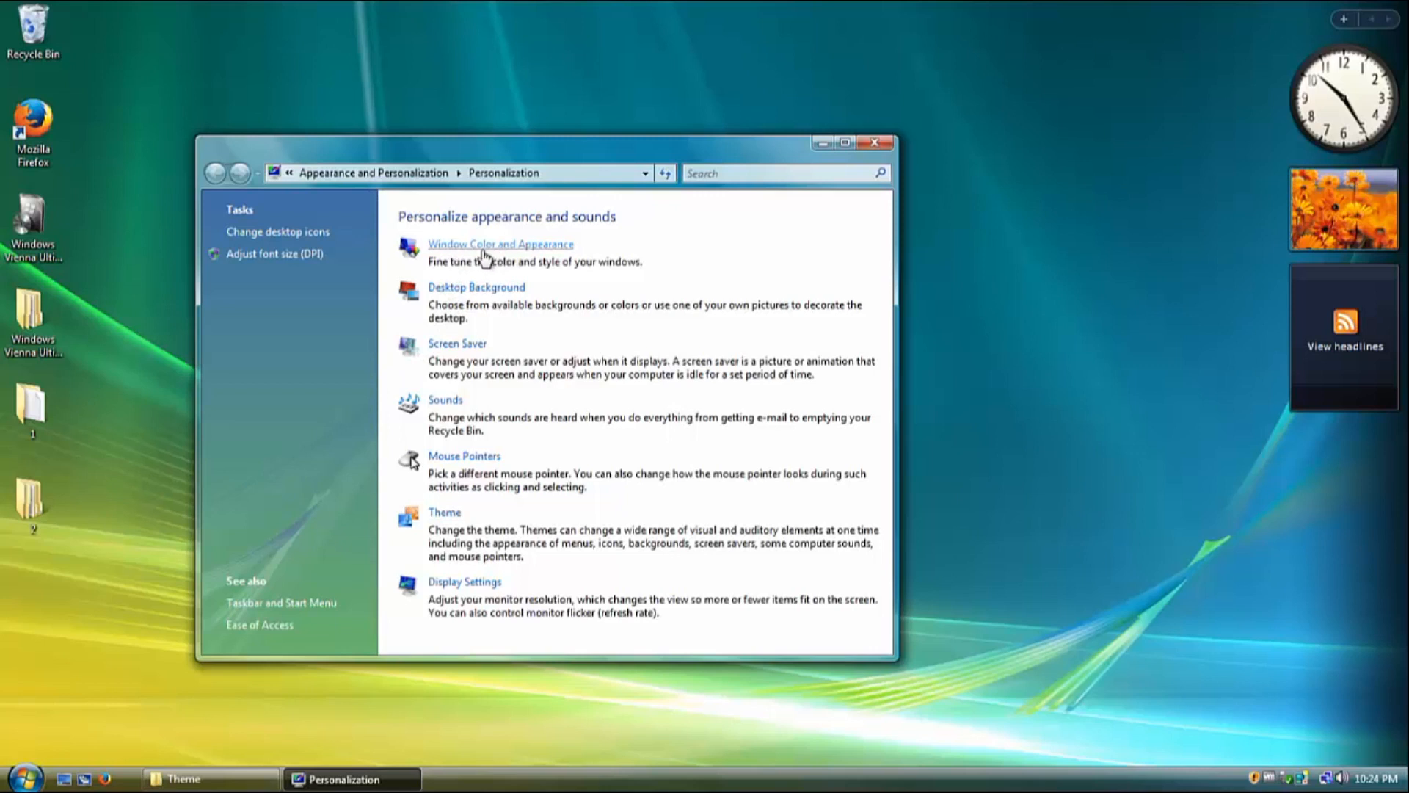
click(483, 249)
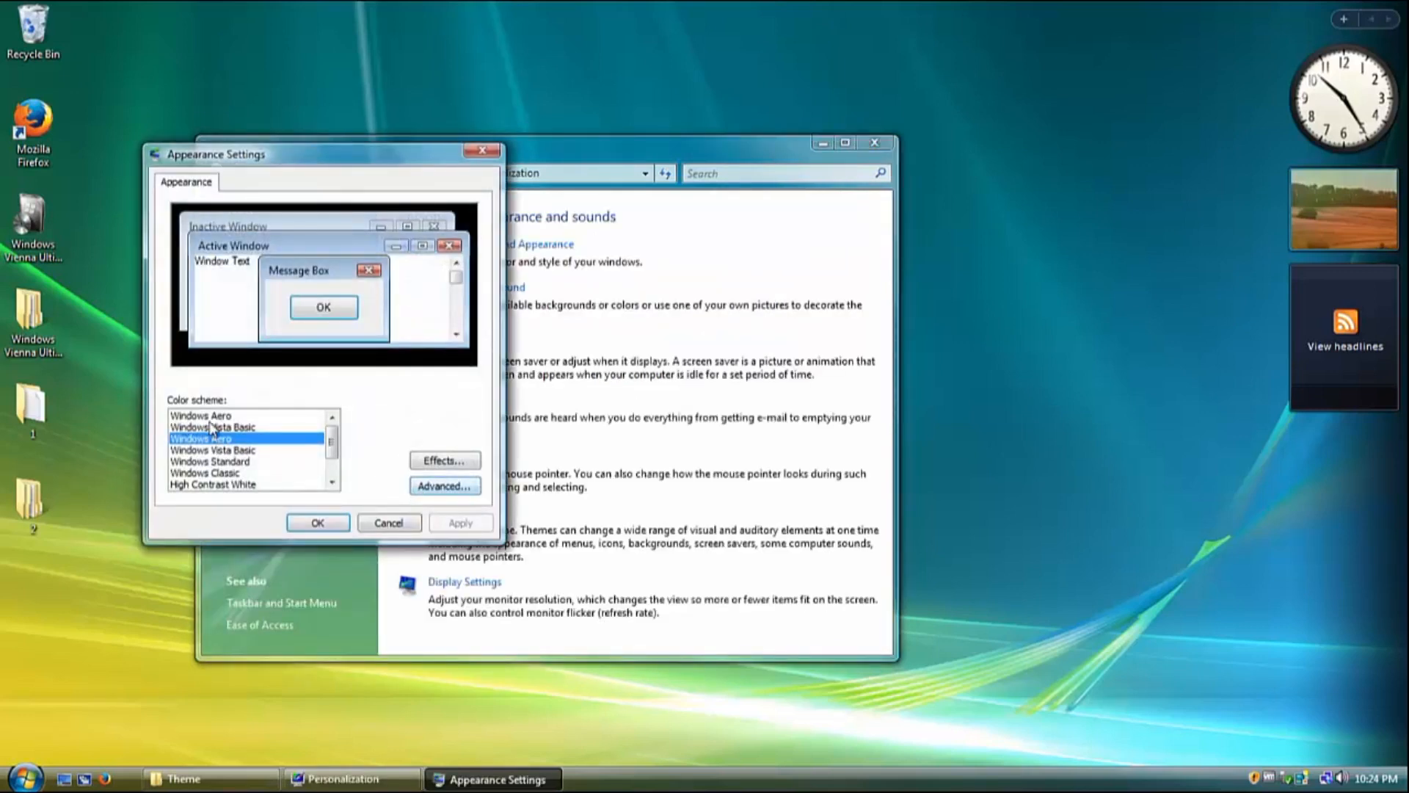
click(208, 421)
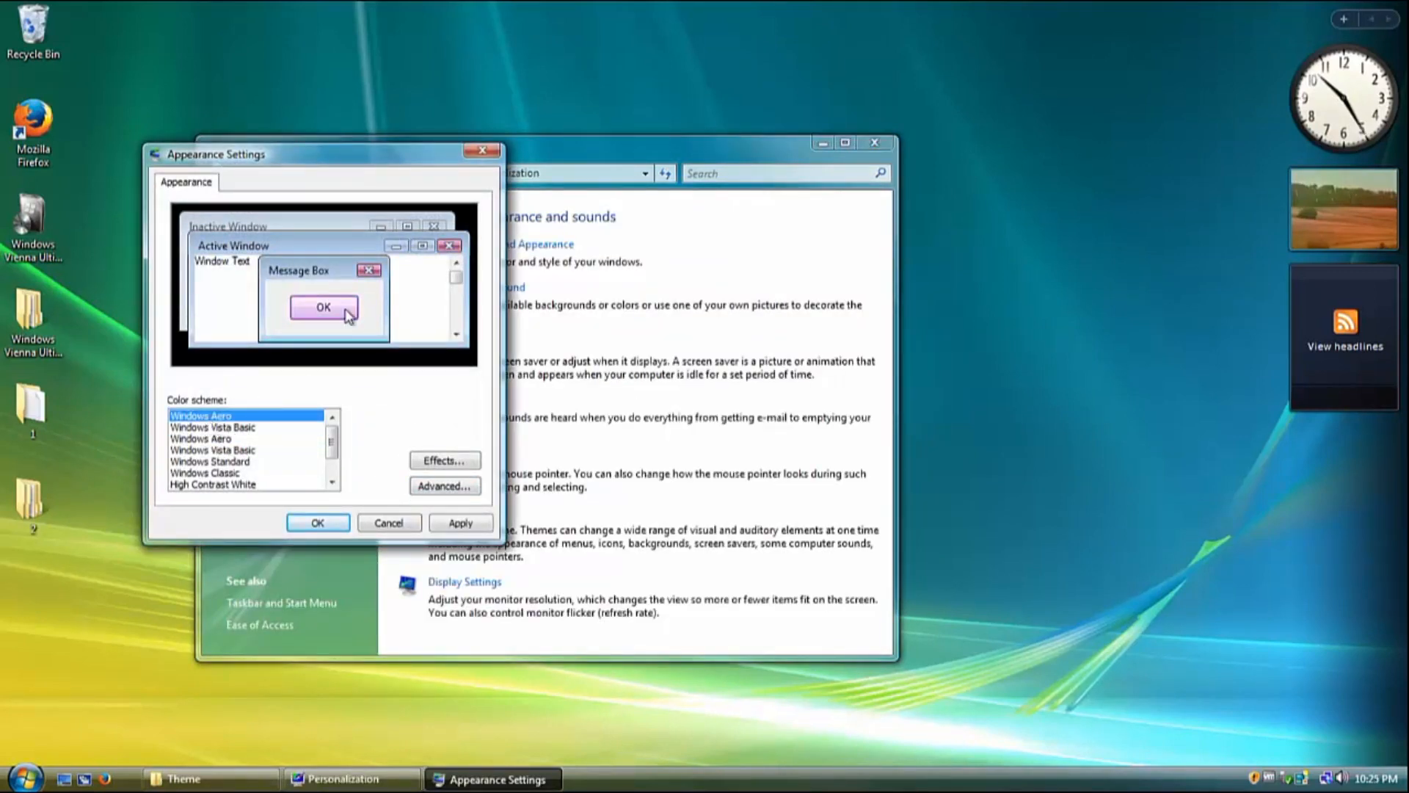
click(308, 519)
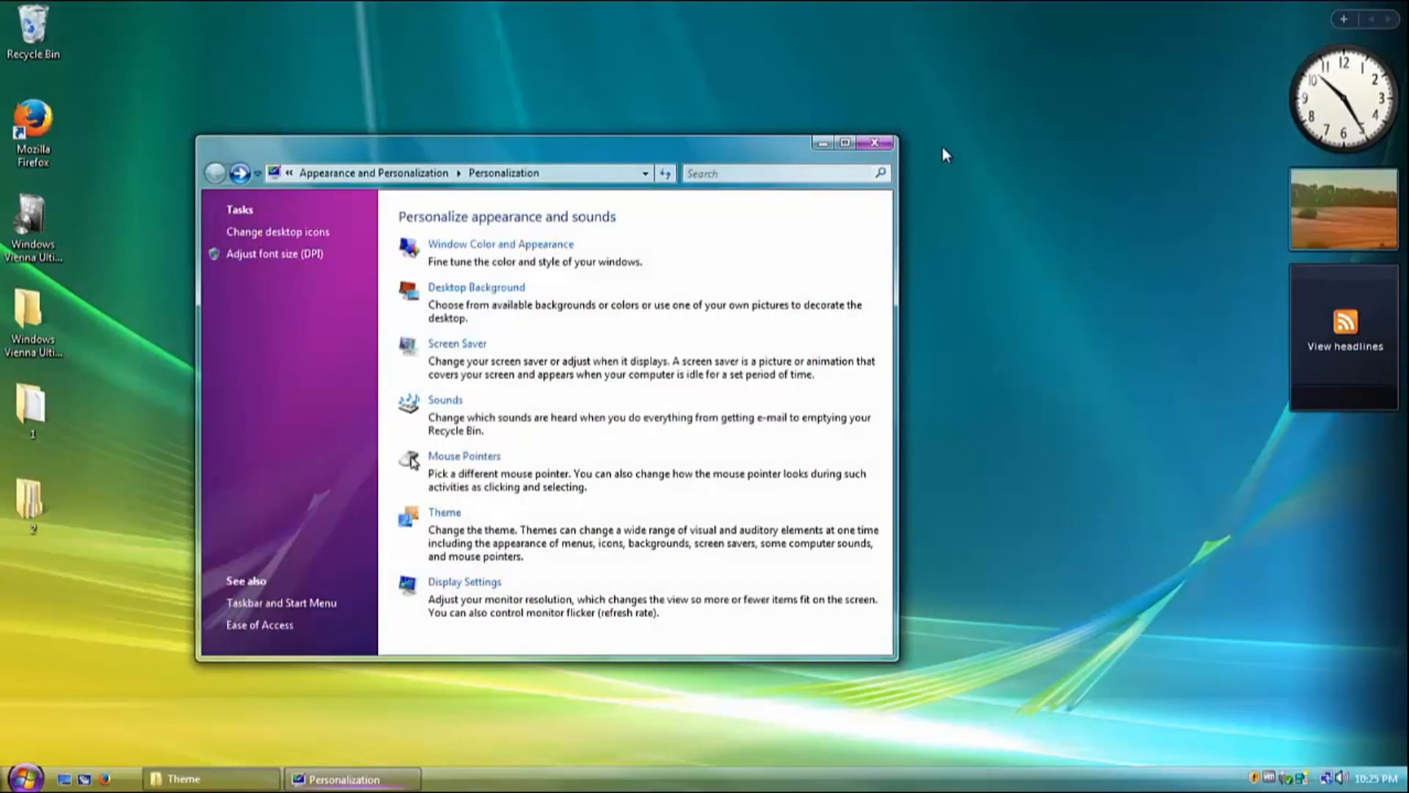
click(876, 142)
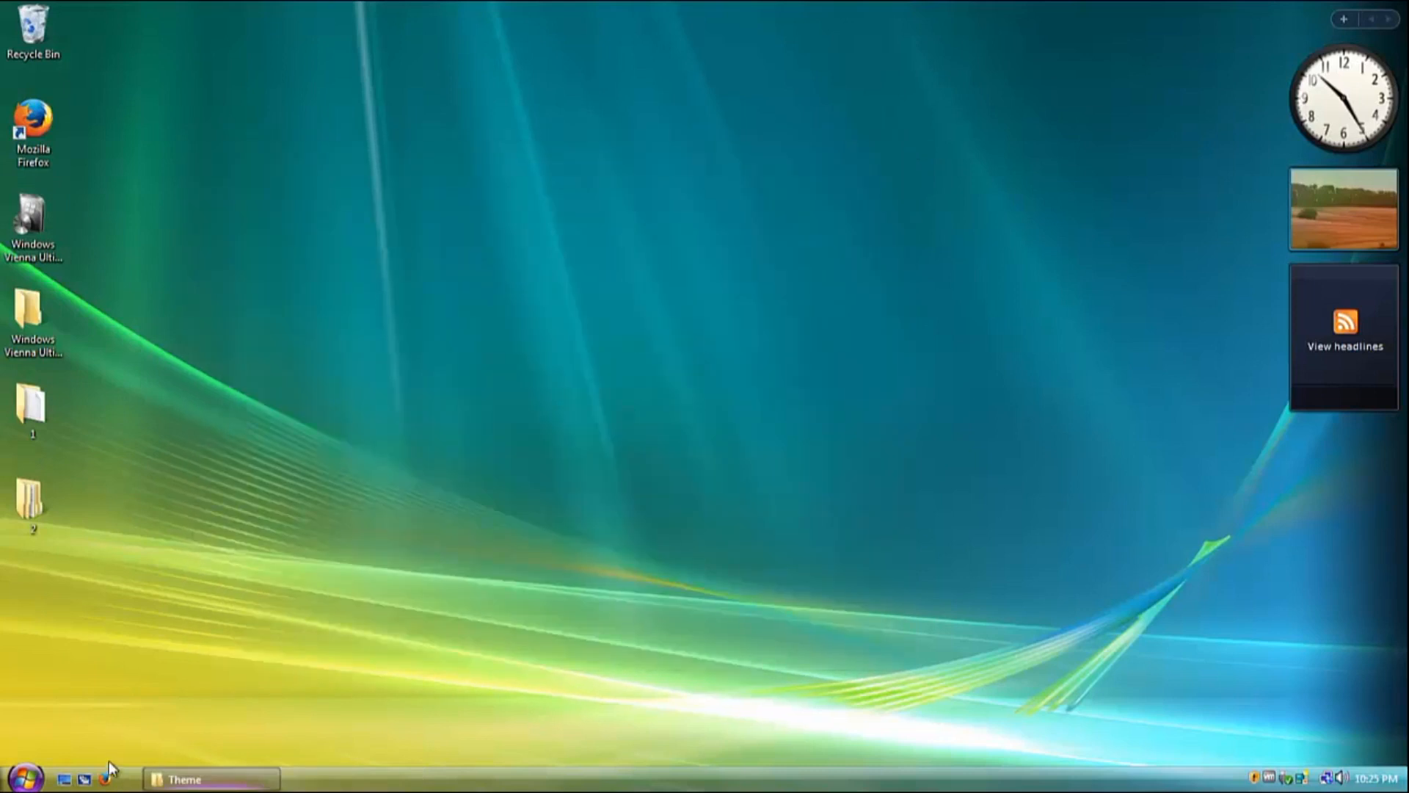
Move Windows Vienna Update Center from folder 2's update center shortcut subfolder into the Programs folder, granting administrator permission.
click(174, 784)
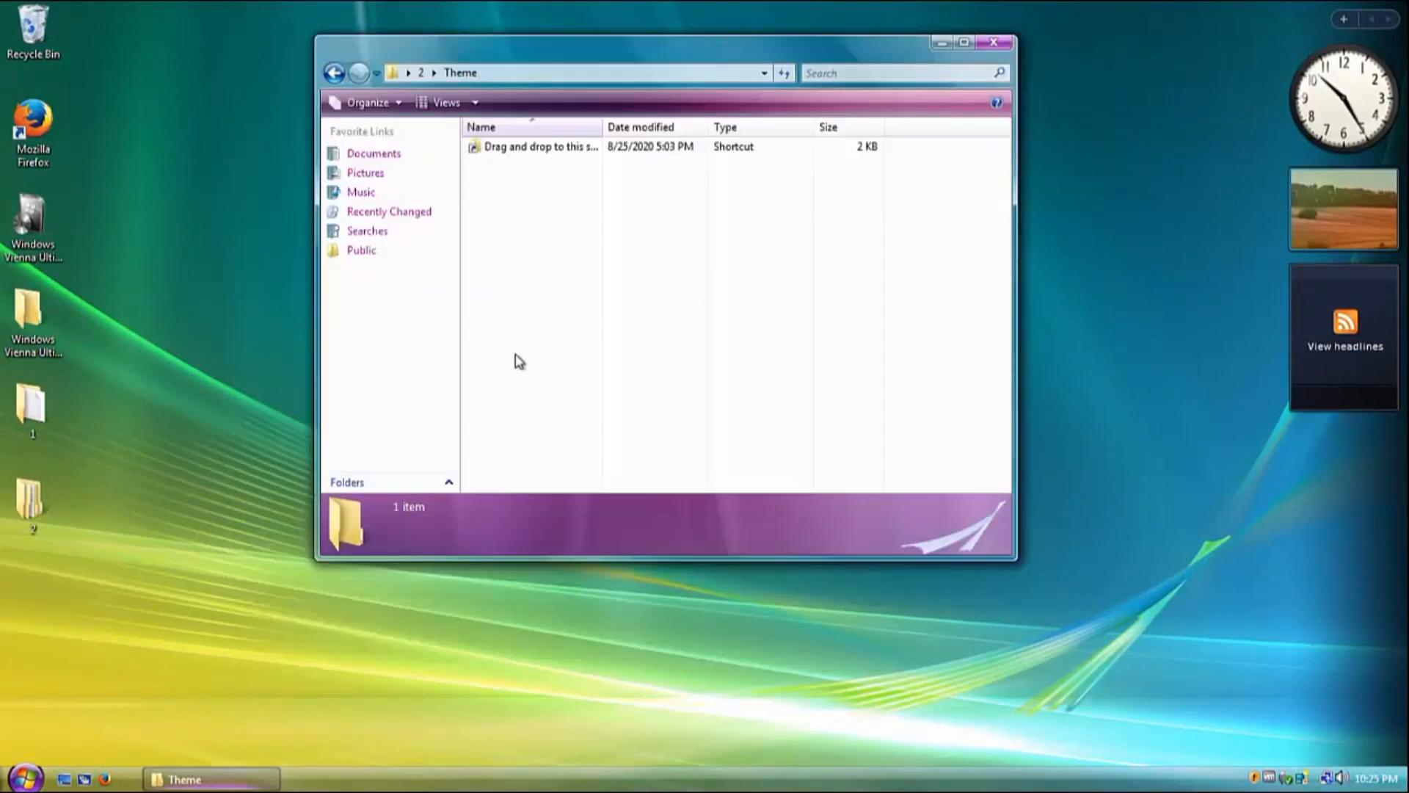
click(329, 78)
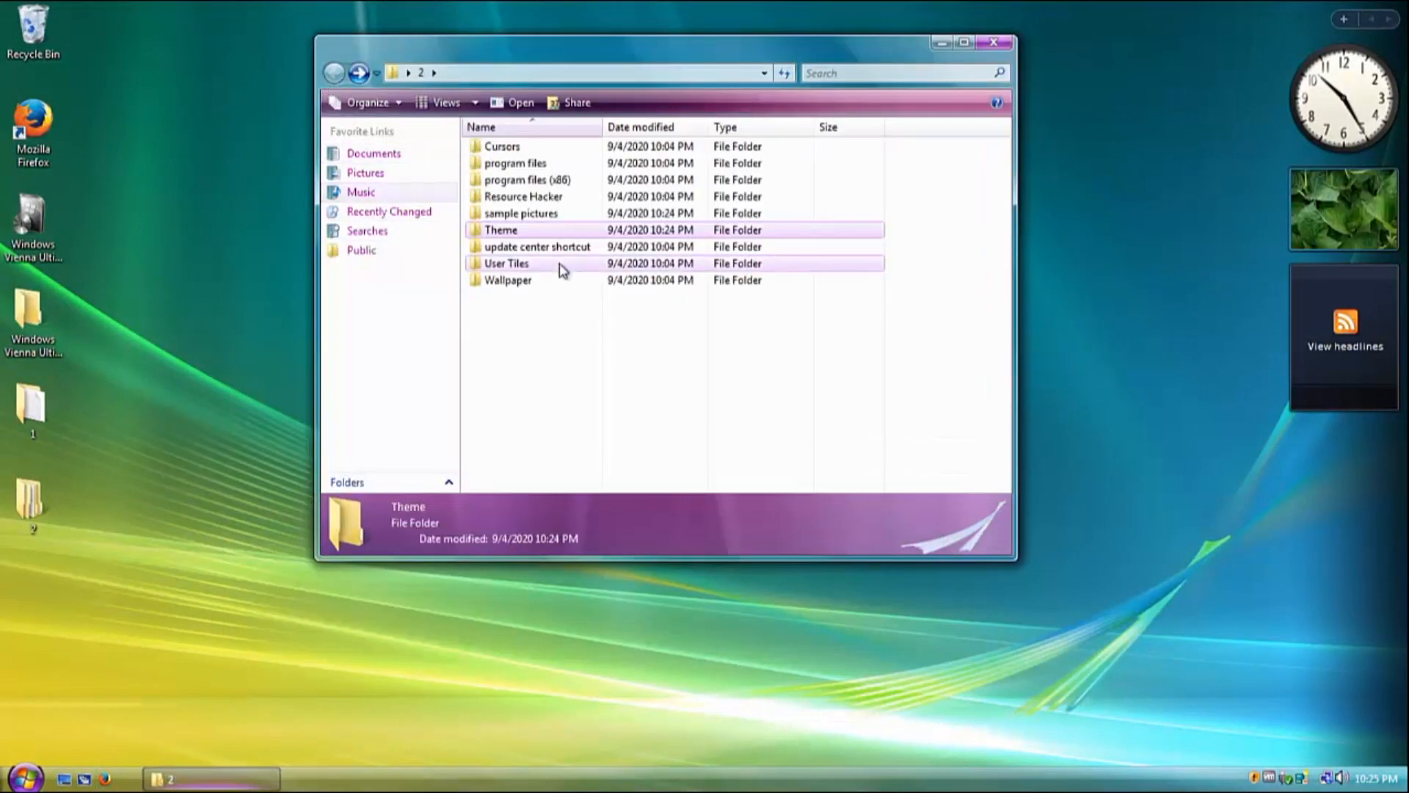
double_click(538, 246)
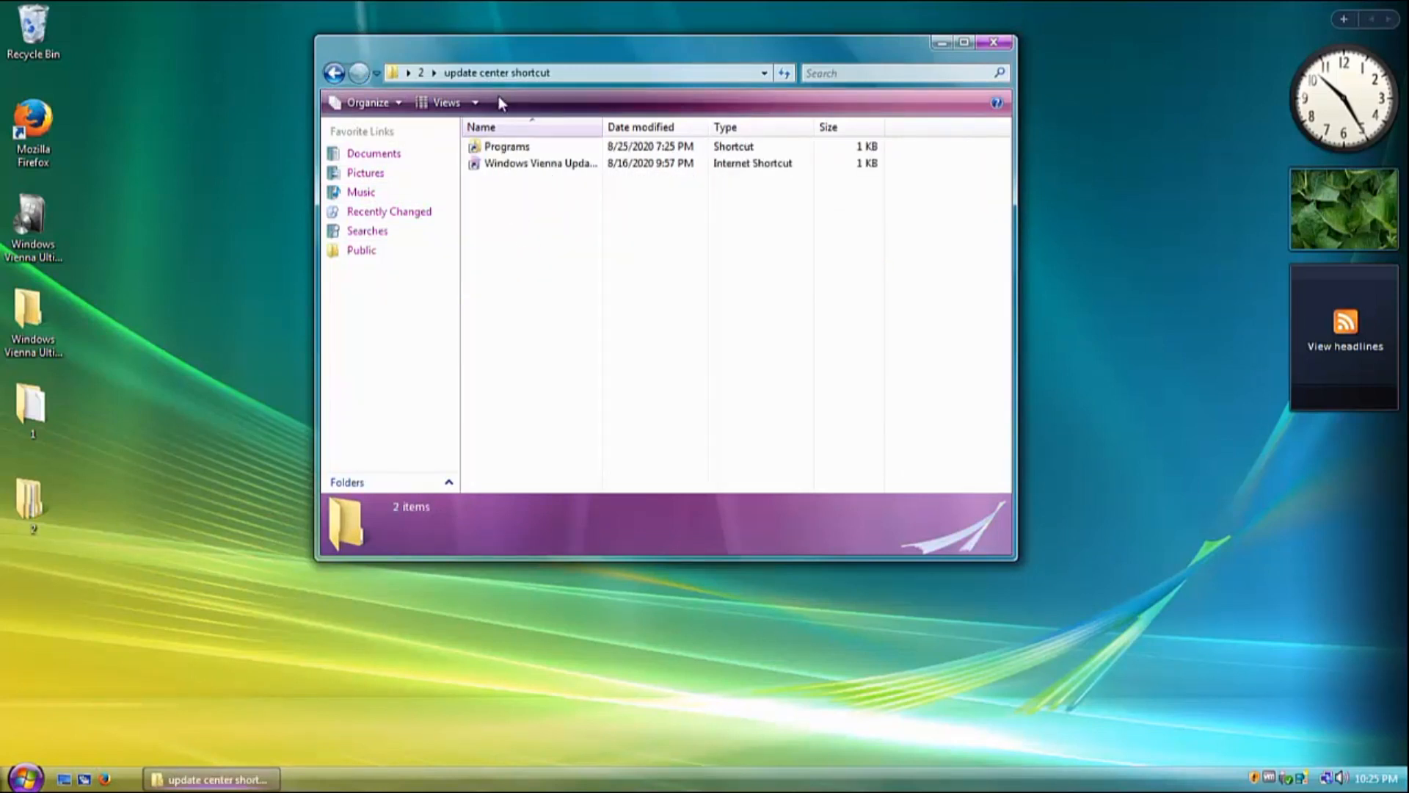
drag(494, 165, 513, 146)
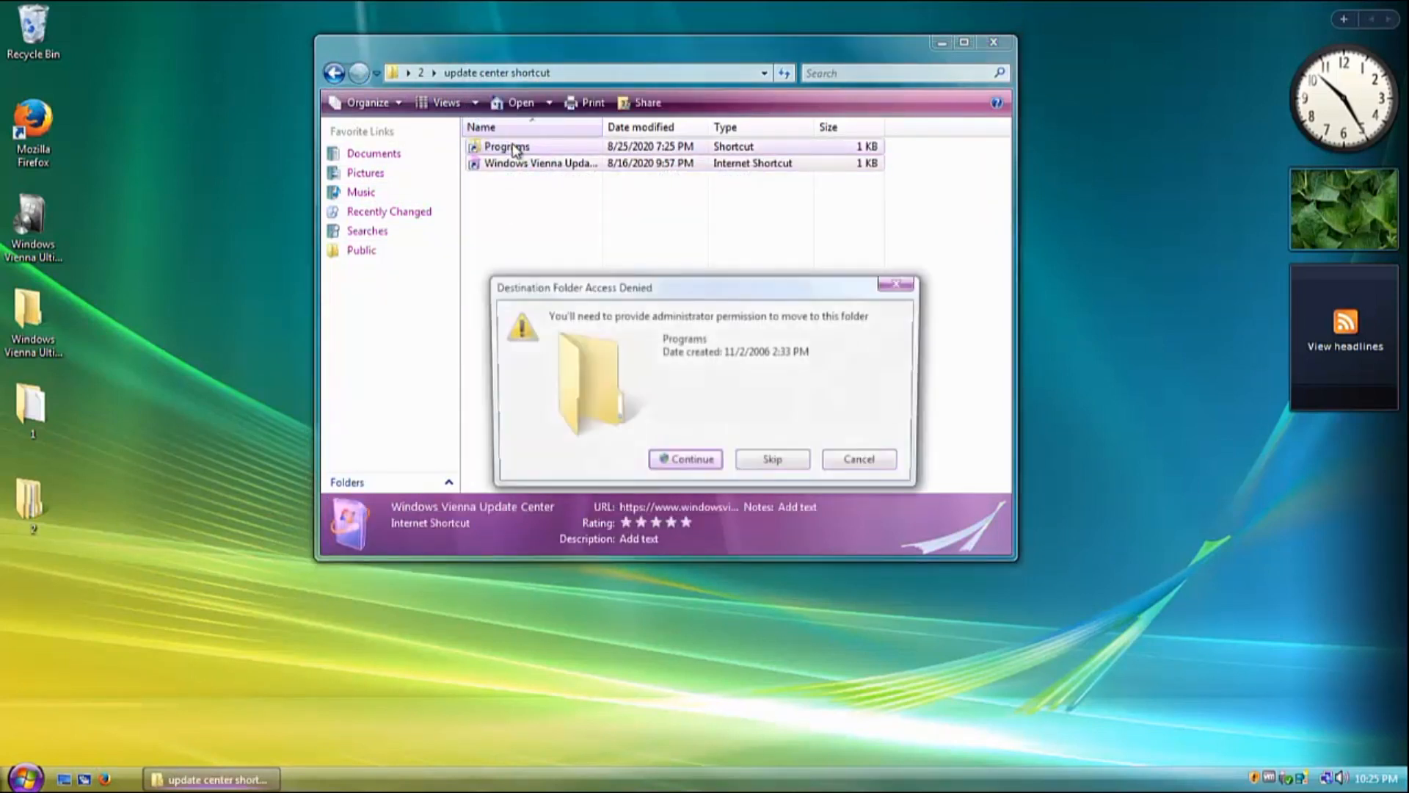
key(Return)
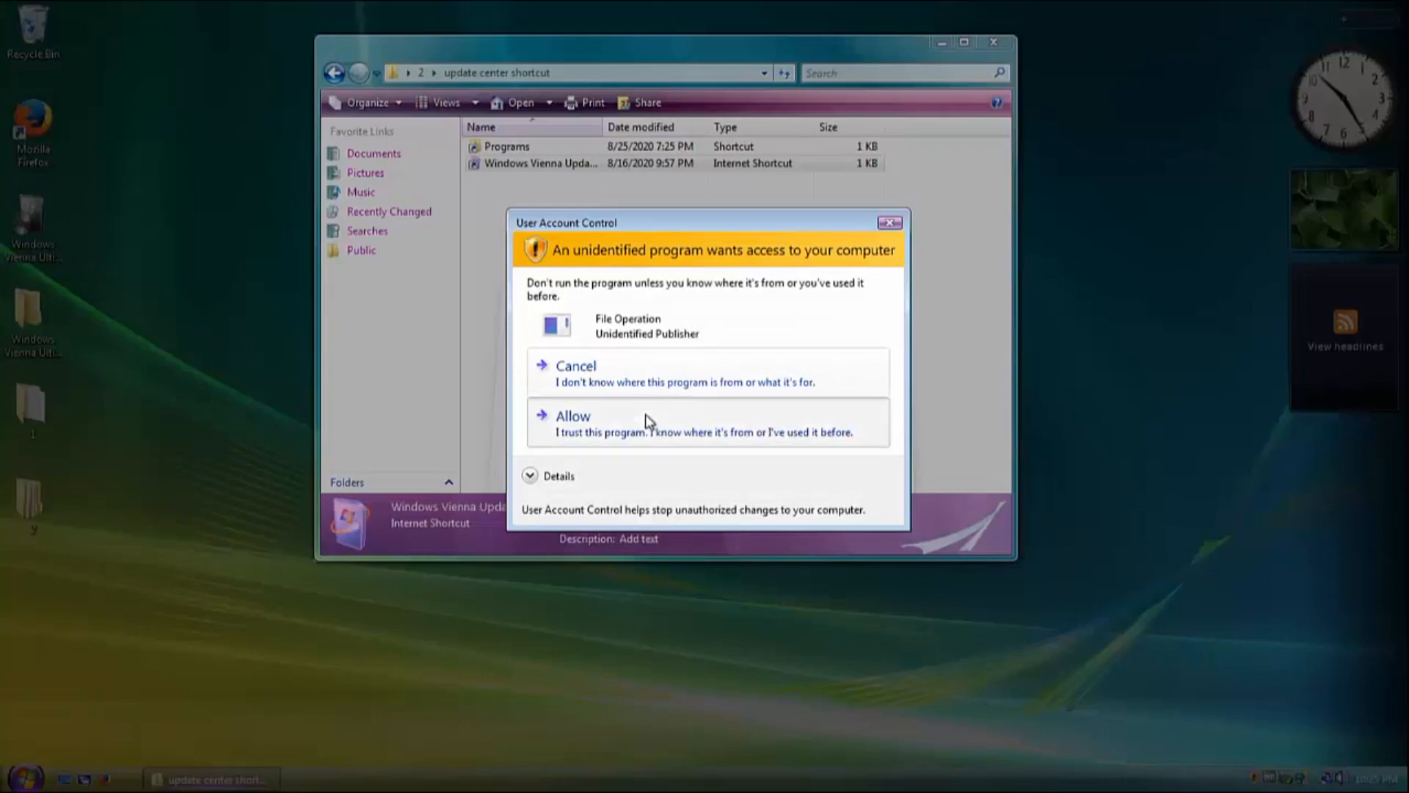
click(647, 421)
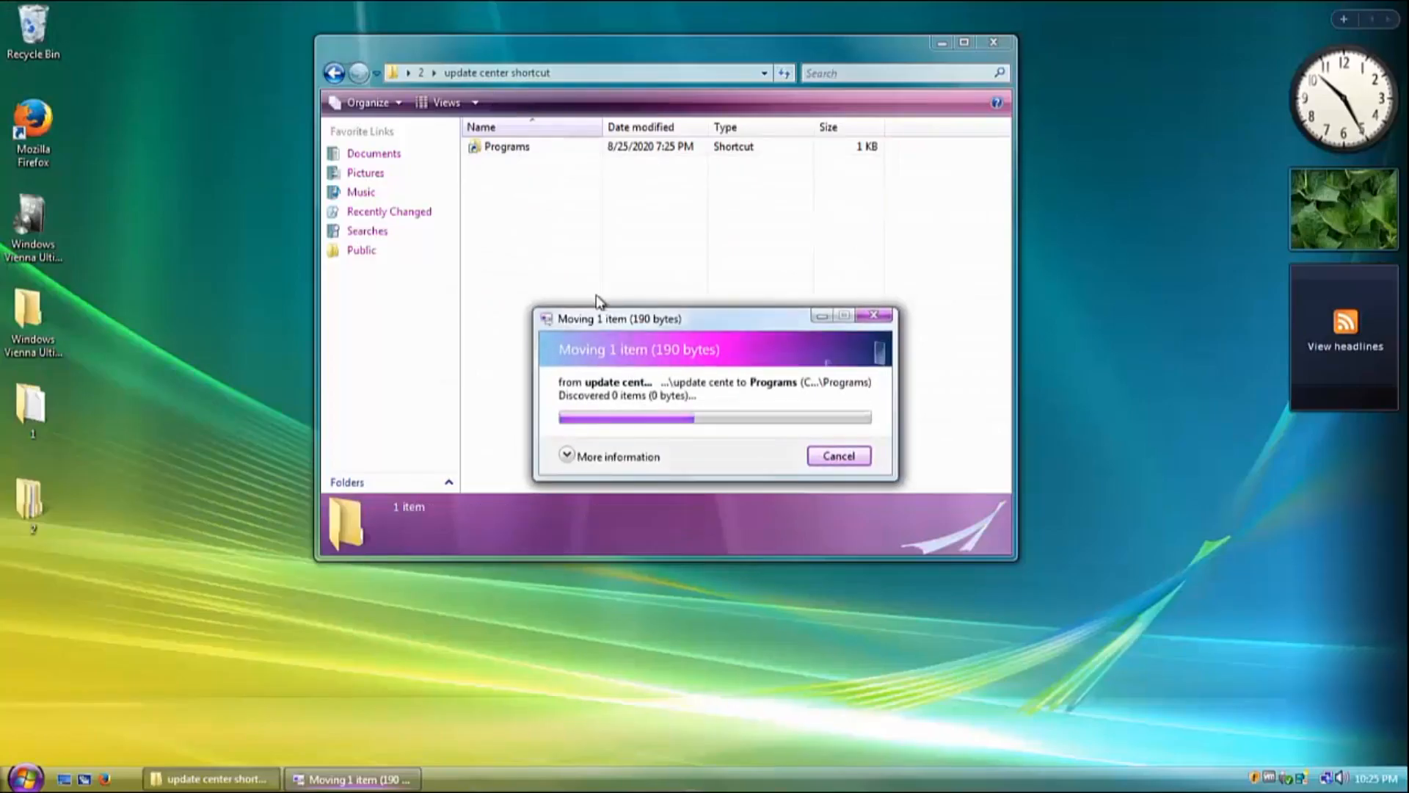
Delete Windows Live Messenger Download from the Start Menu Programs folder with administrator permission, and return to folder 2.
double_click(565, 152)
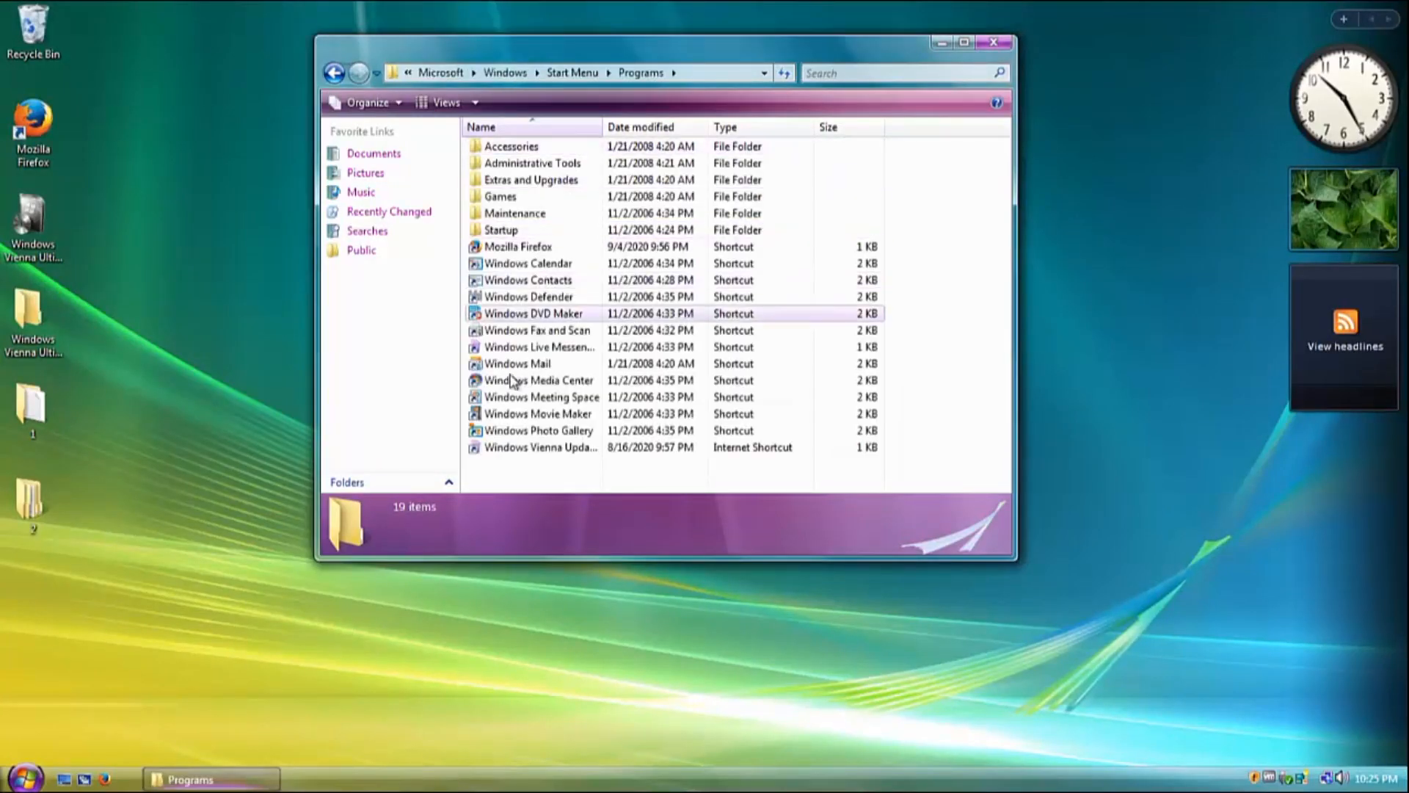
click(539, 350)
key(Delete)
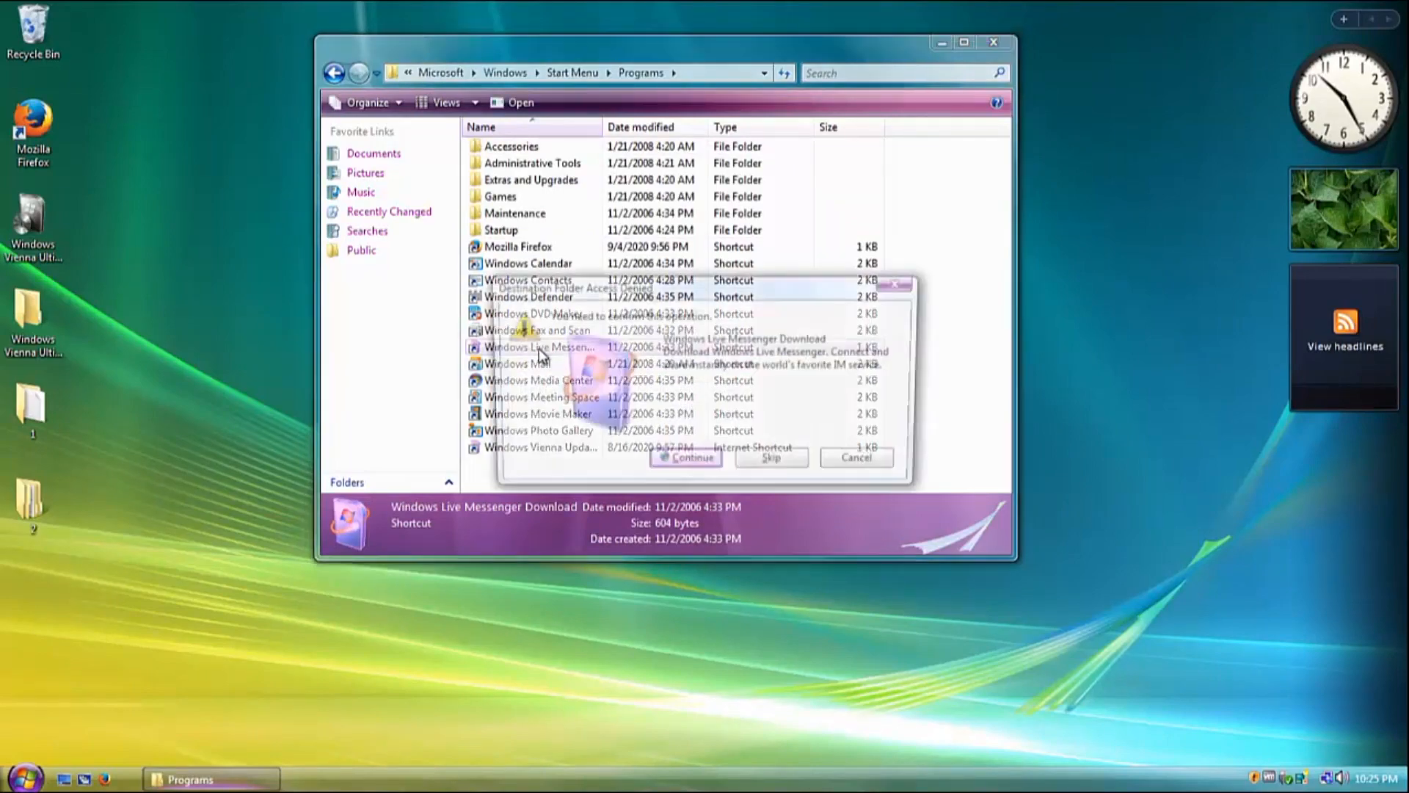
key(Return)
click(651, 439)
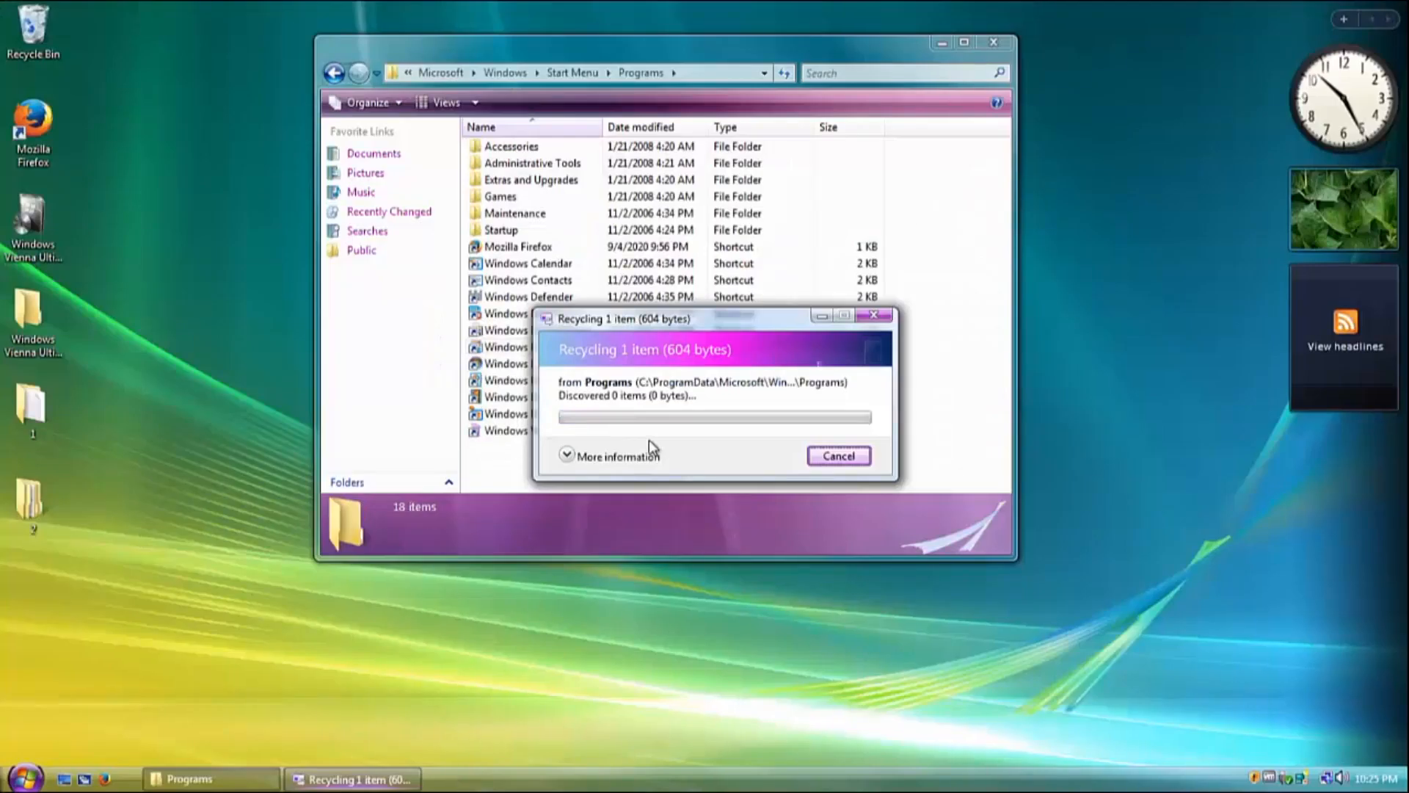
click(334, 74)
click(334, 74)
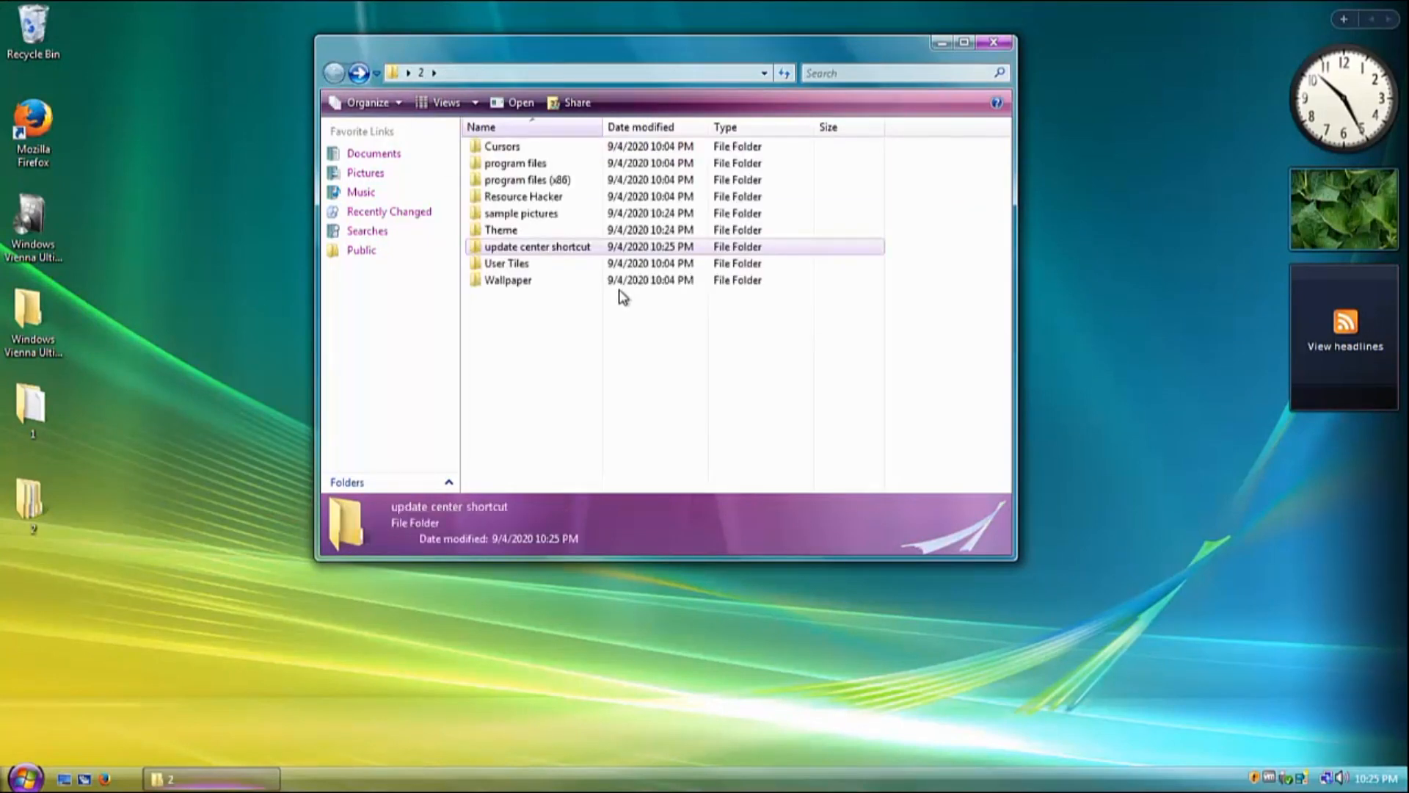
Delete all the account pictures in the Default Pictures folder behind the User Tiles shortcut with administrator permission, and return to User Tiles.
double_click(580, 264)
double_click(501, 169)
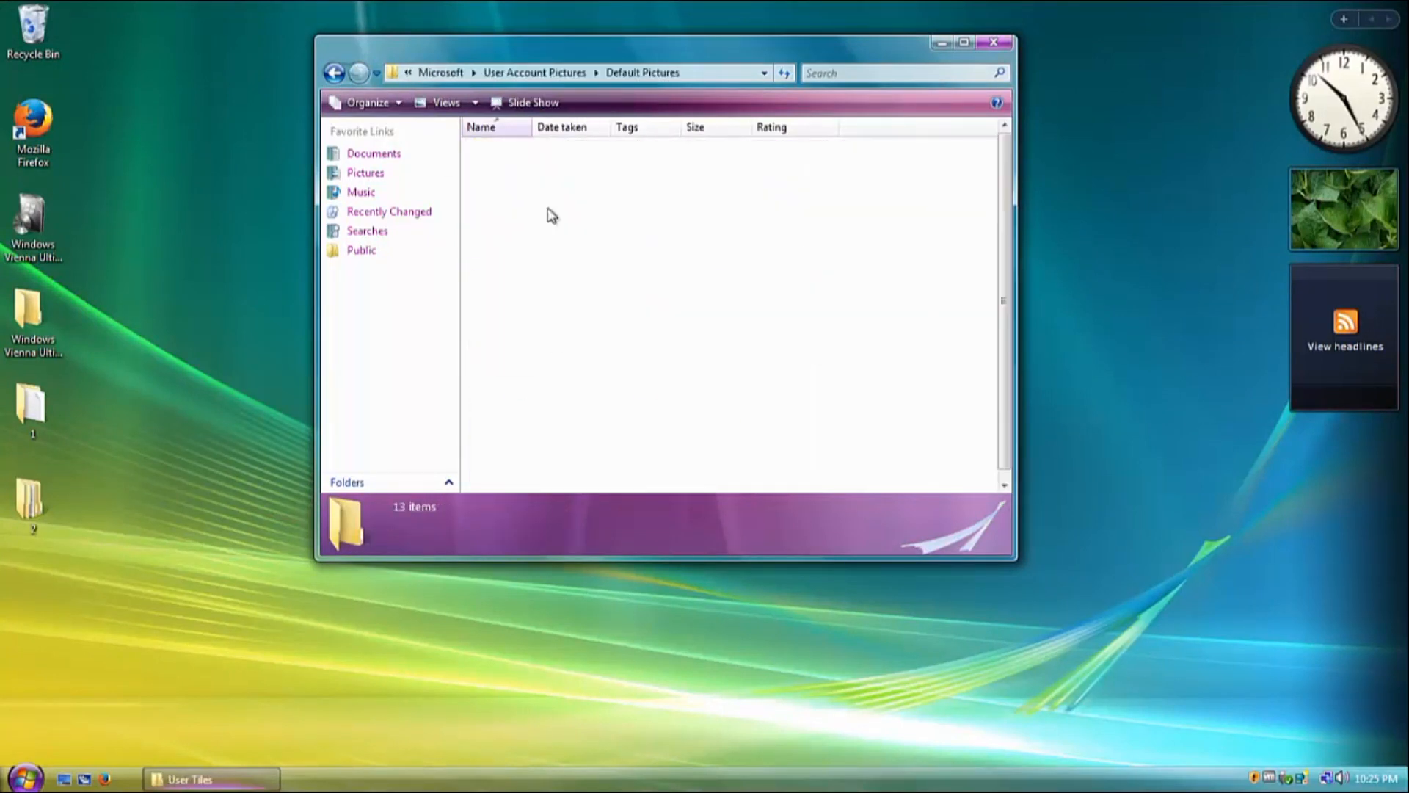
drag(923, 483, 495, 169)
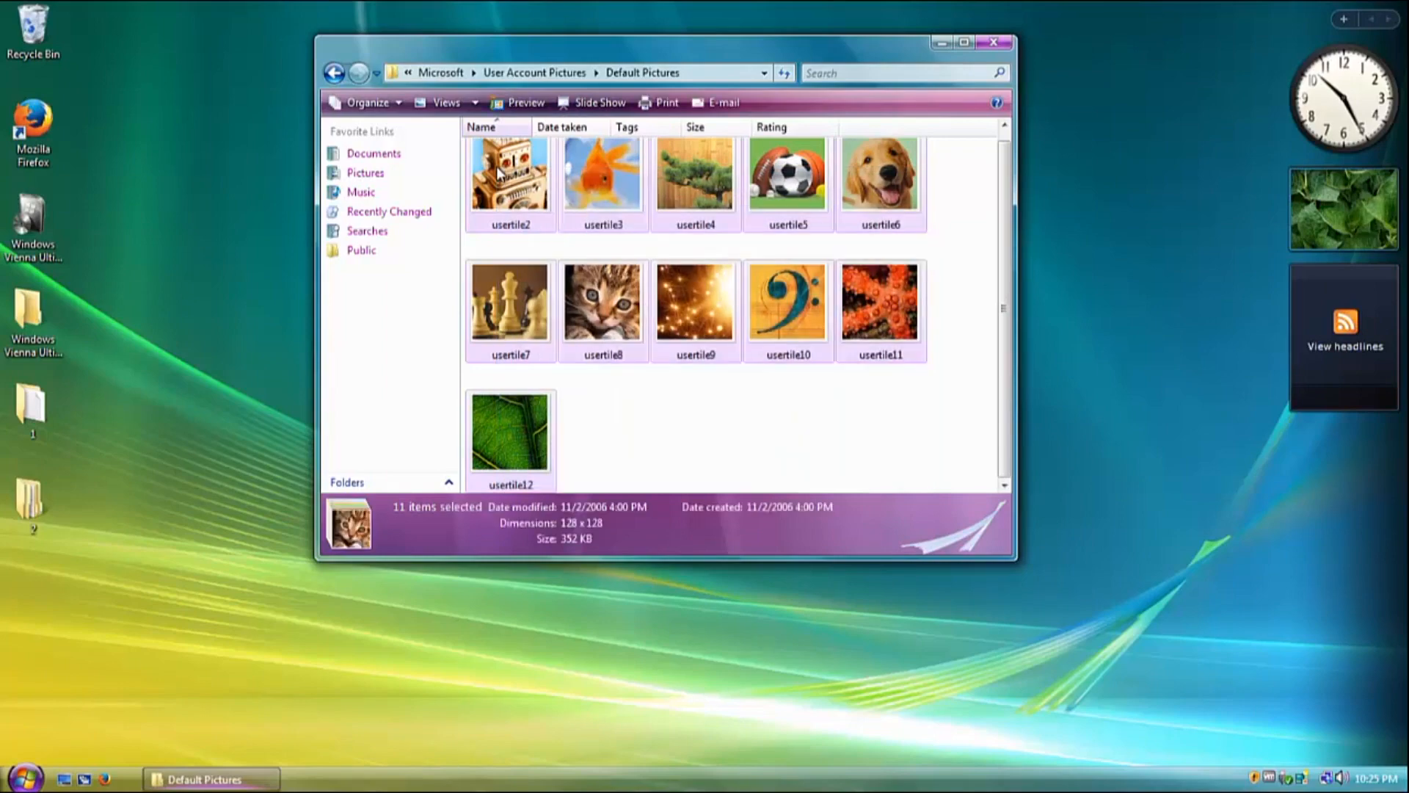
key(Delete)
key(Return)
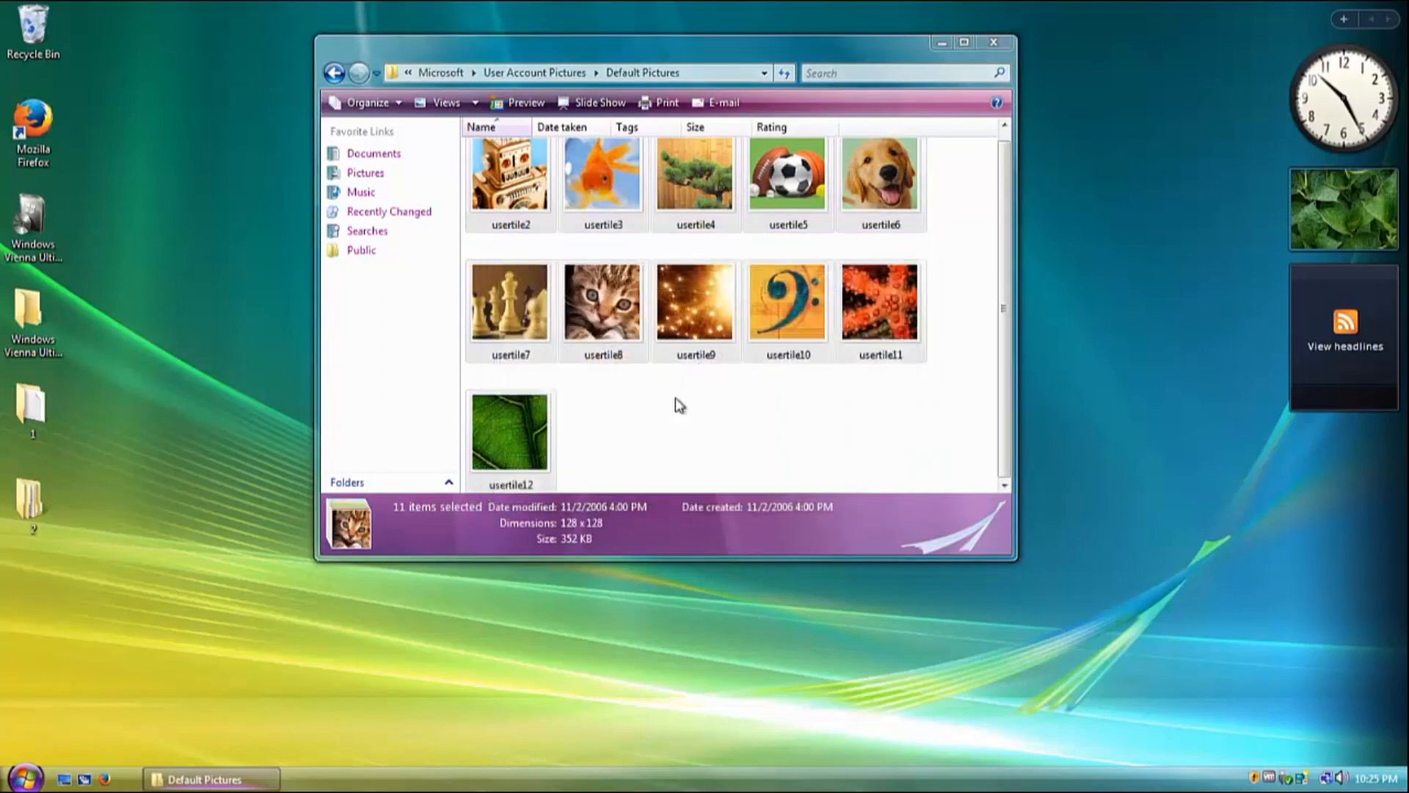
click(637, 428)
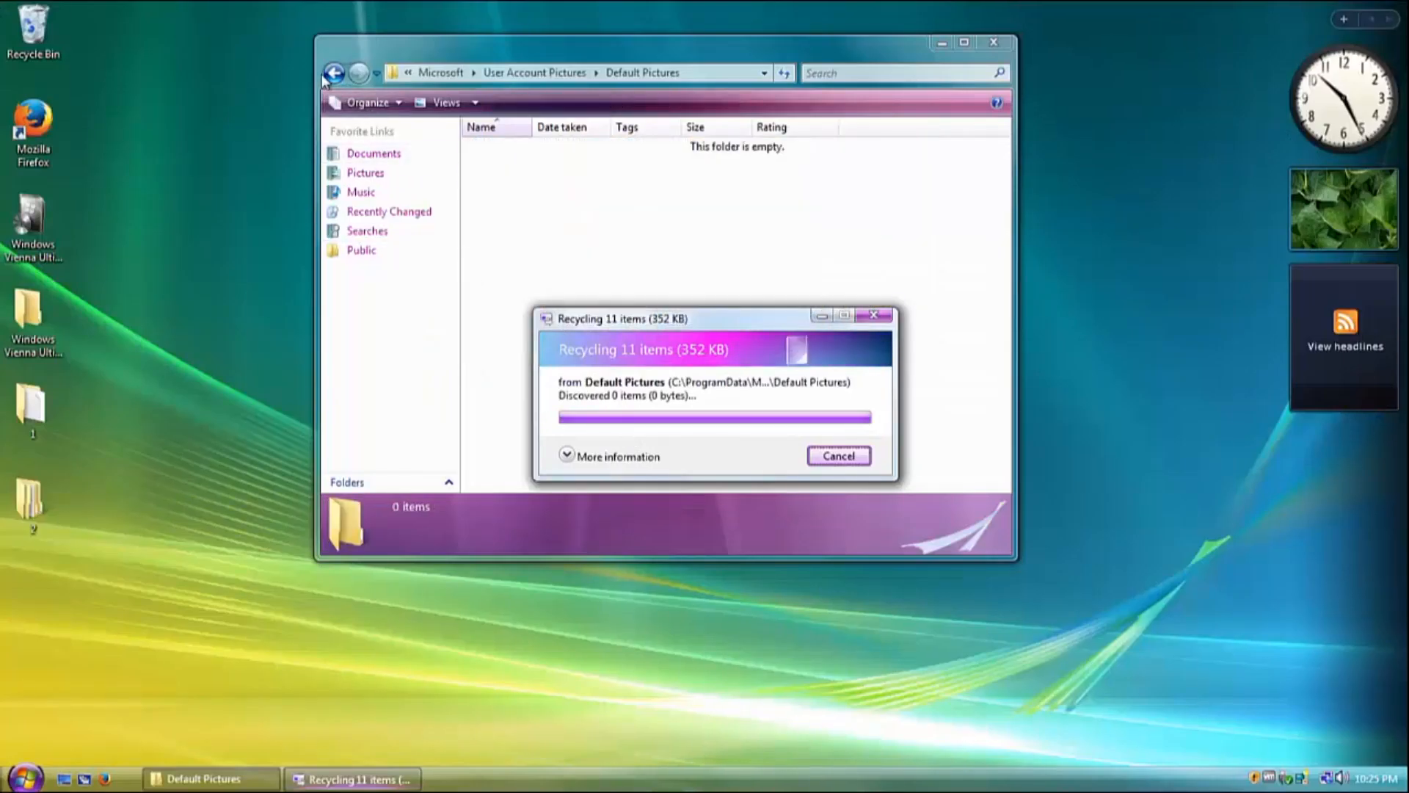
click(334, 72)
drag(878, 450, 511, 193)
ctrl+click(530, 194)
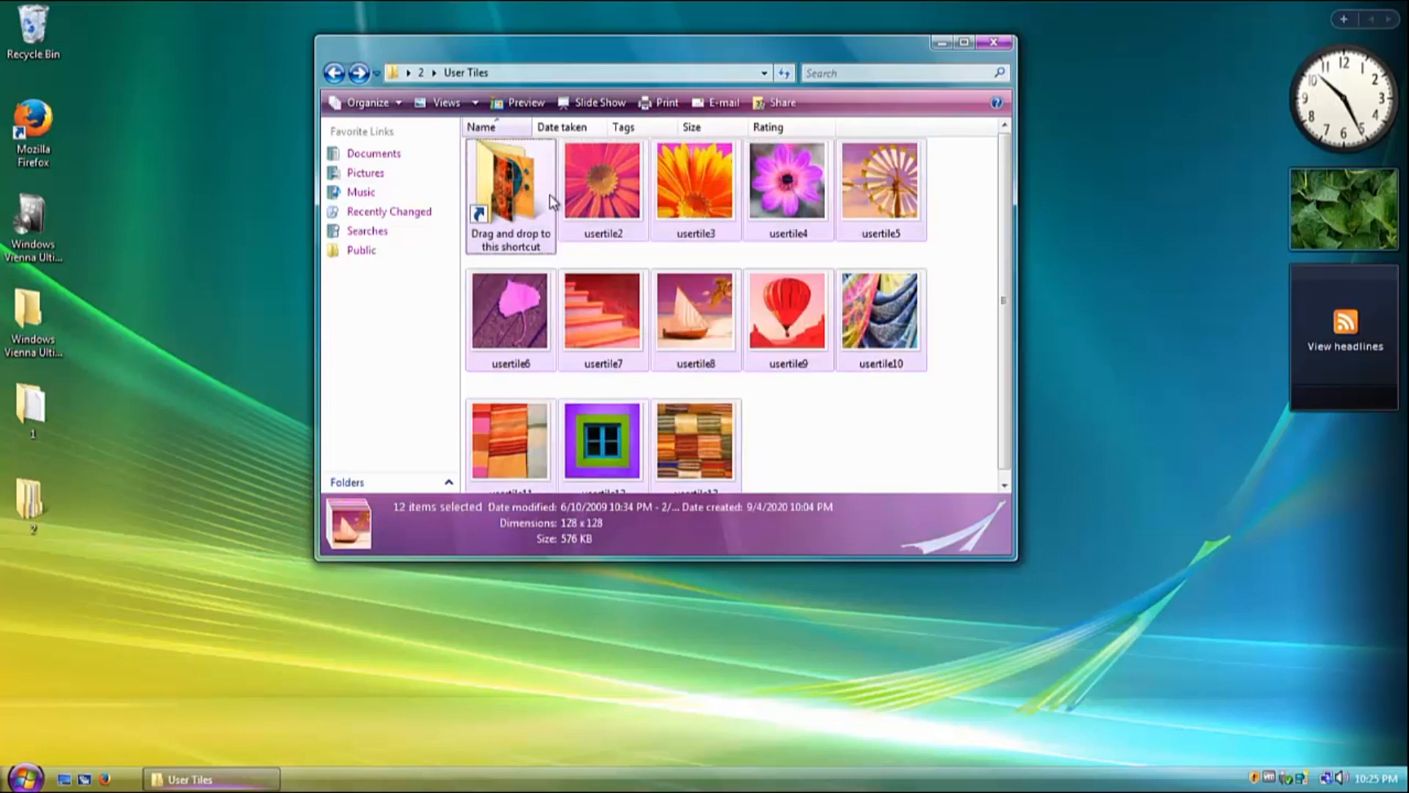
drag(935, 483, 454, 174)
ctrl+click(524, 192)
ctrl+click(533, 207)
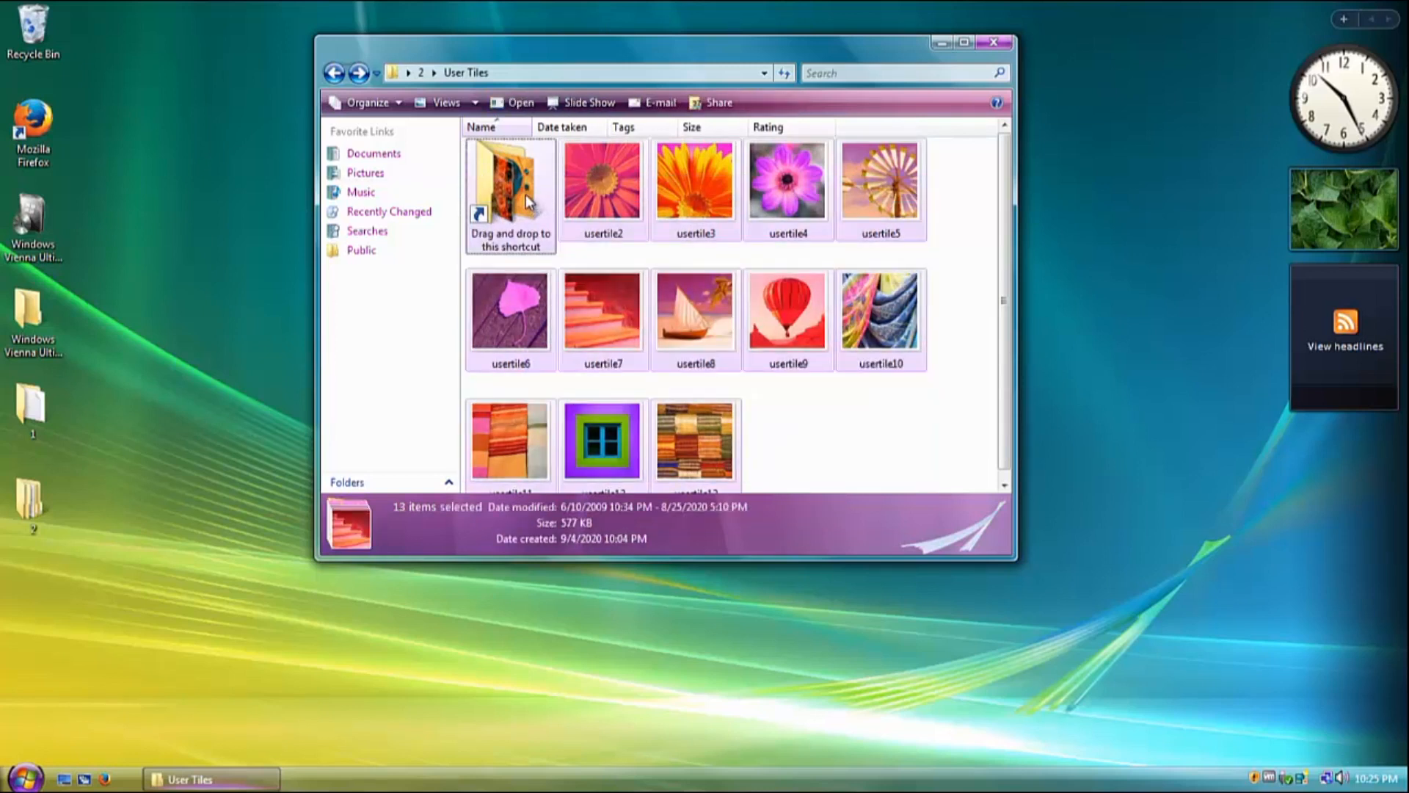
ctrl+click(529, 201)
click(606, 208)
scroll(723, 345, down, 1)
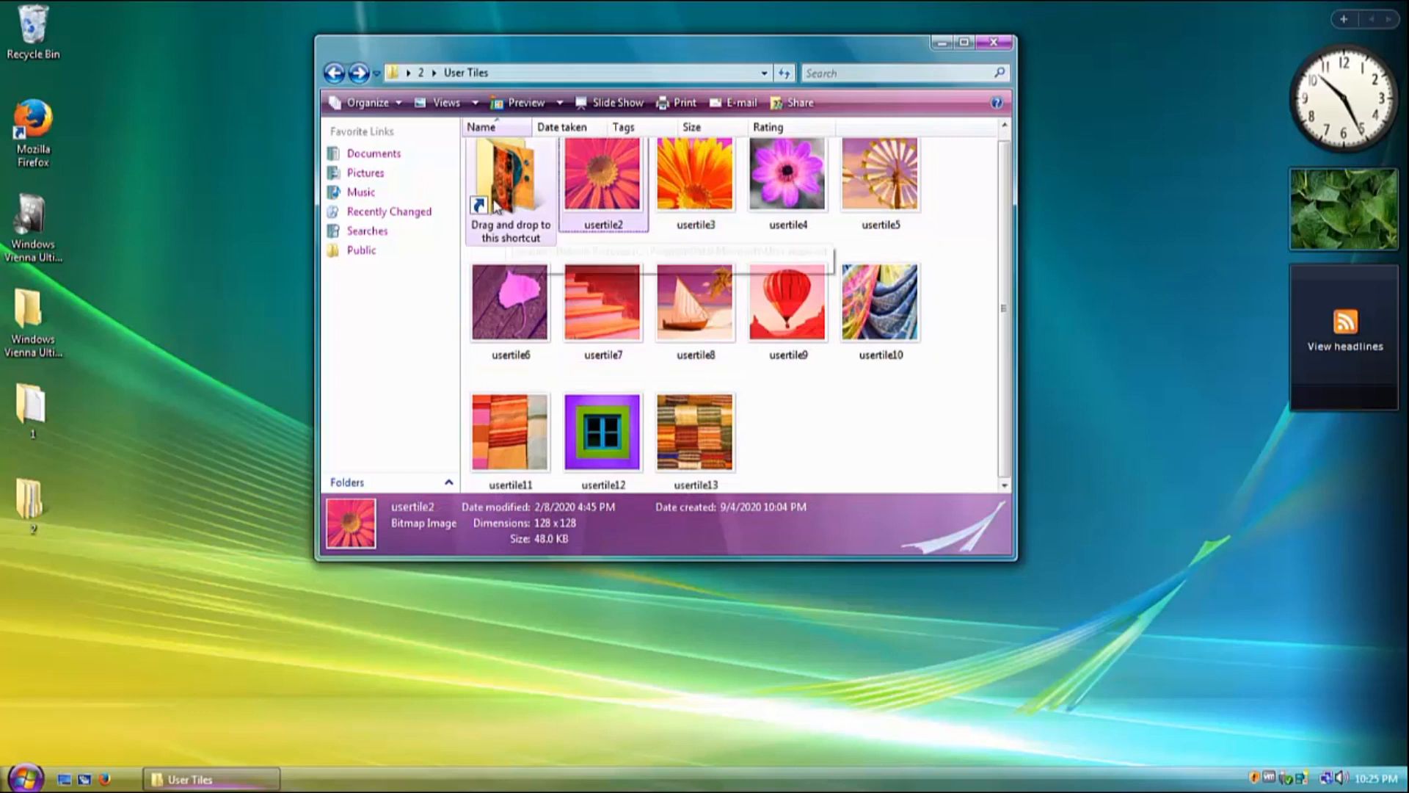
Move usertile2 through usertile13 from User Tiles into the shortcut's target folder, and open that folder to check them.
drag(900, 462, 582, 177)
ctrl+click(517, 318)
ctrl+click(534, 404)
drag(544, 327, 506, 187)
double_click(511, 183)
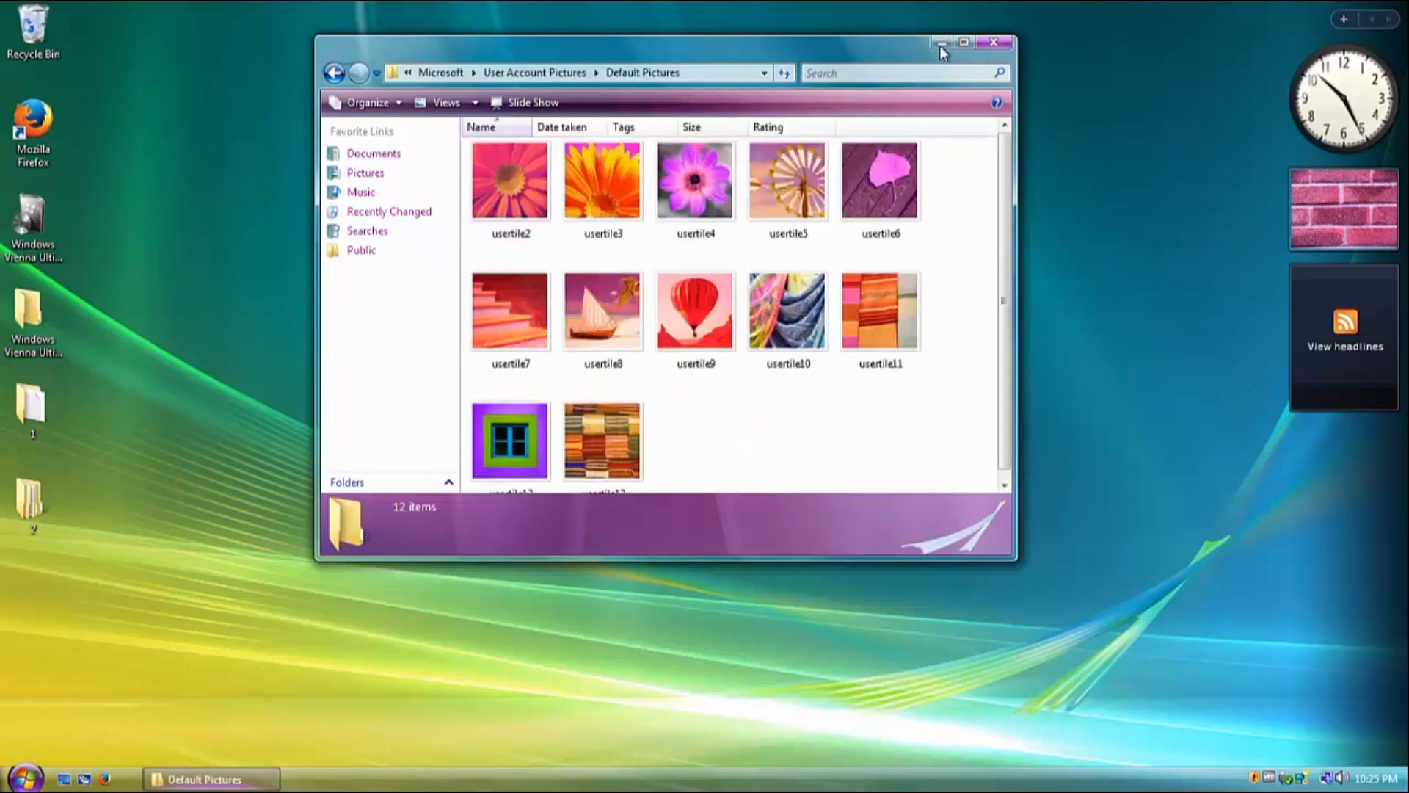
Close the Default Pictures window and open the Start menu.
click(994, 42)
key(super)
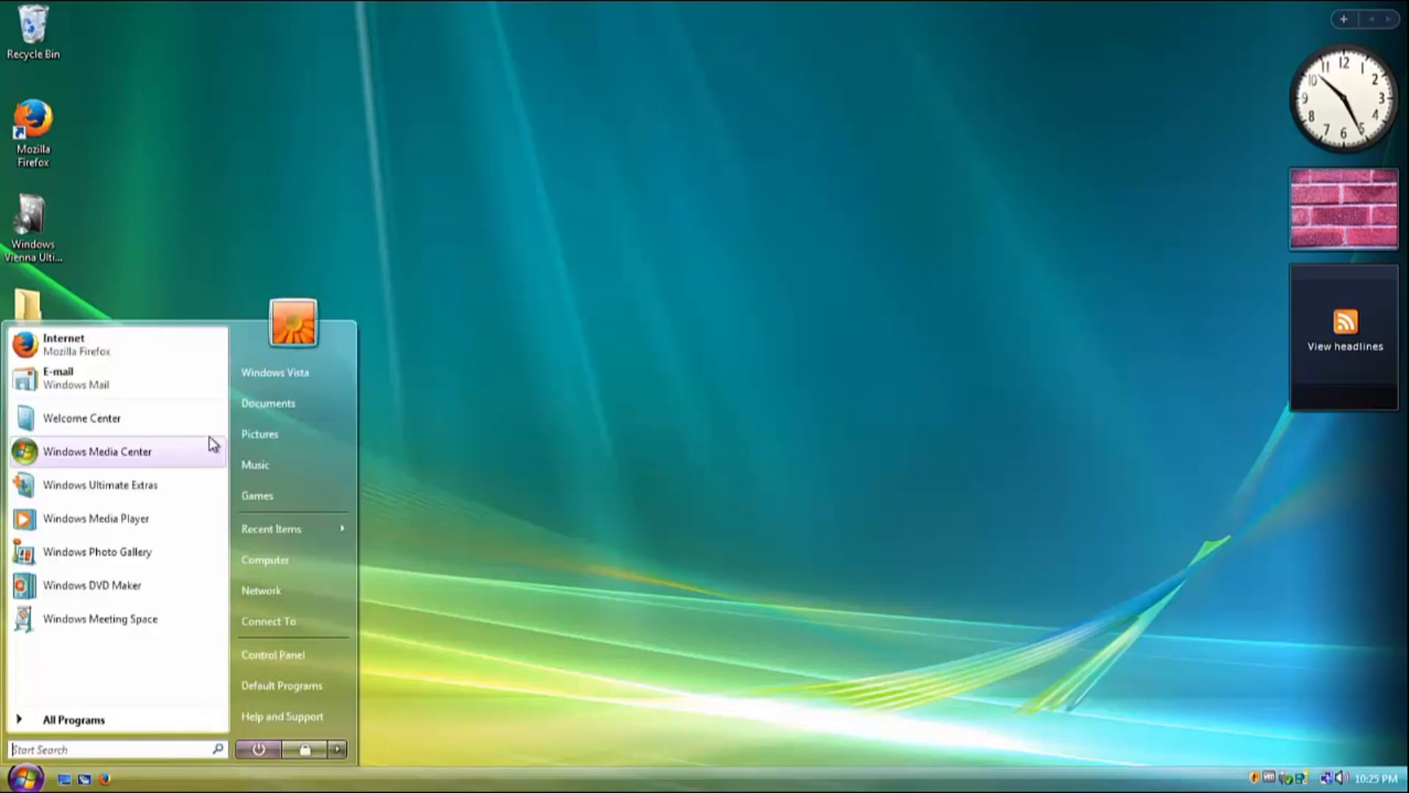
Change the user account picture to the pink flower, and close the User Accounts window.
click(293, 324)
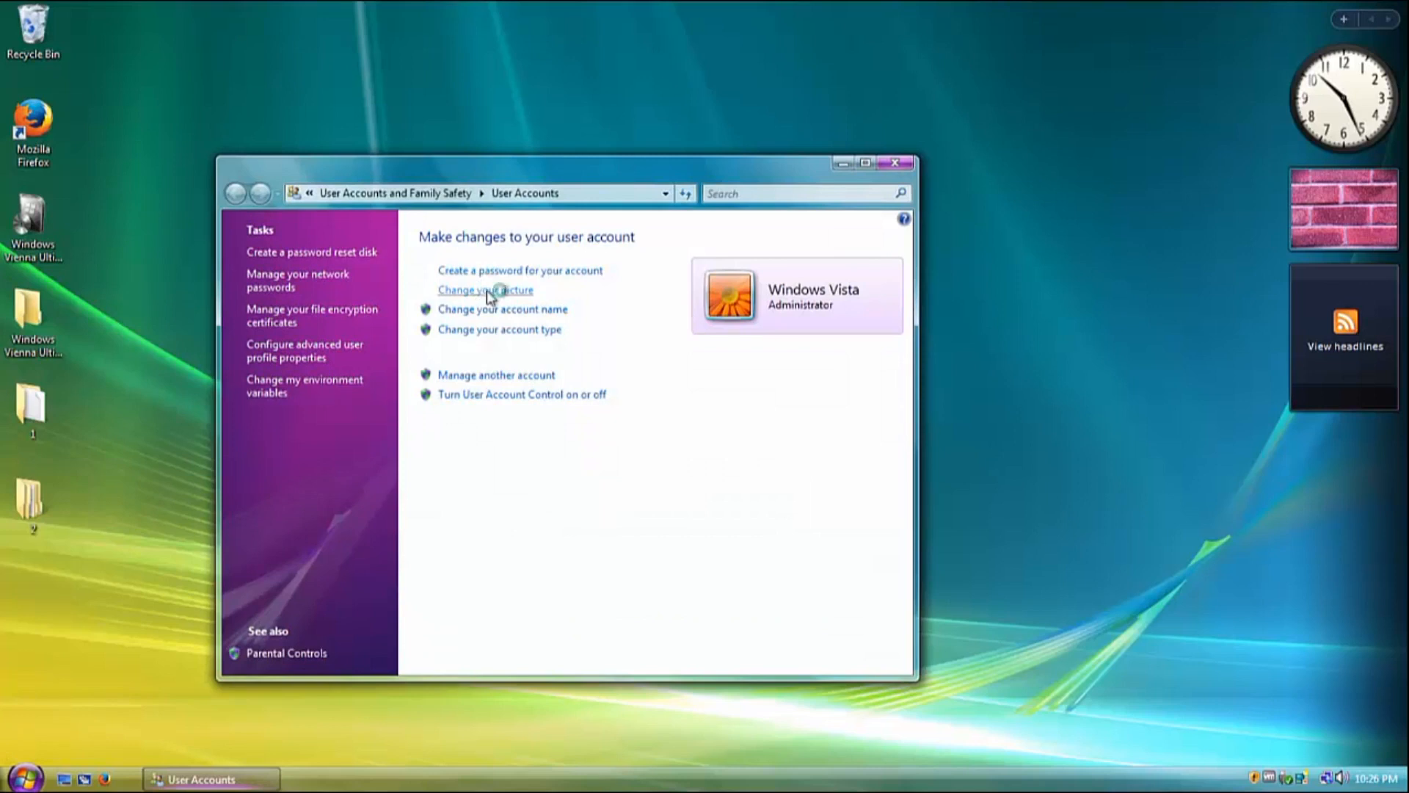
click(569, 402)
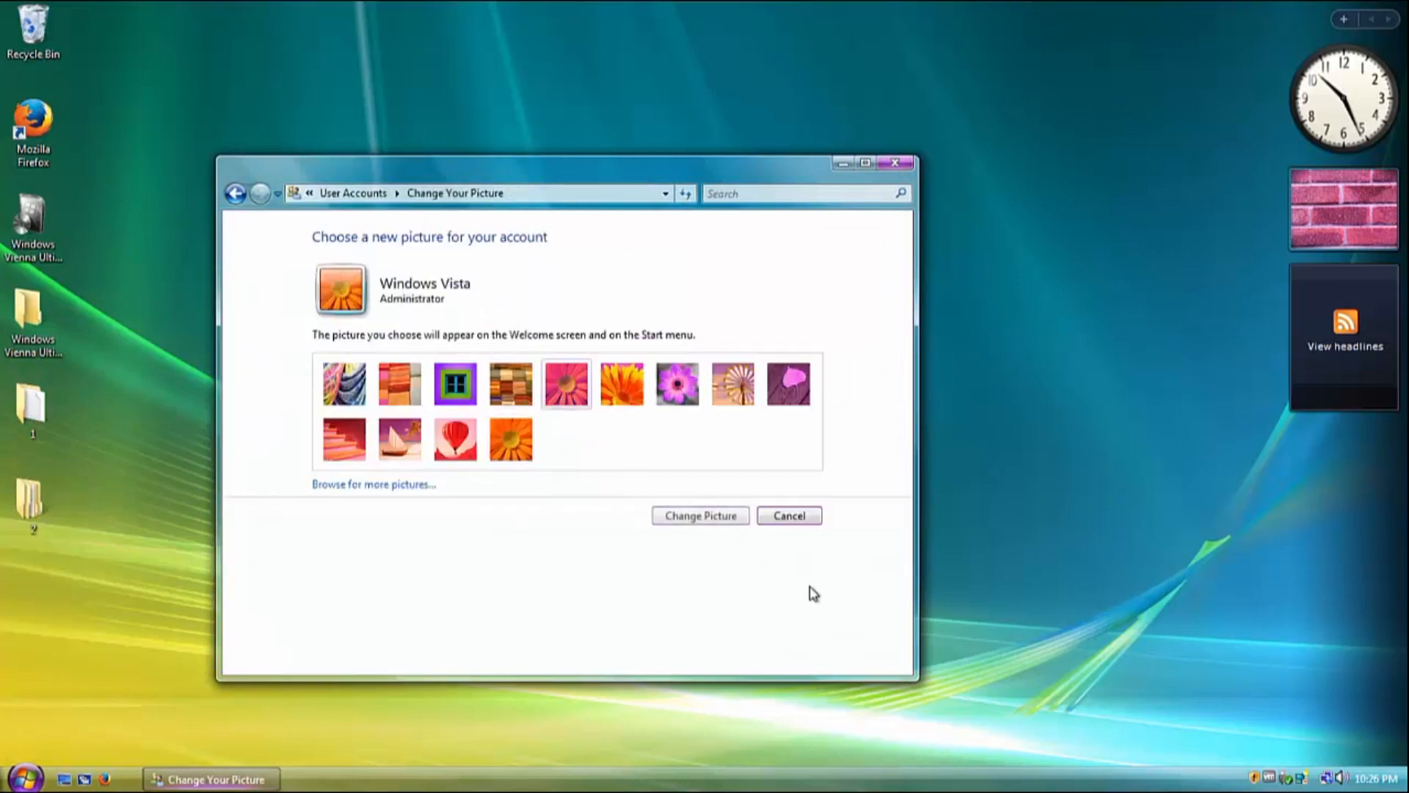
click(706, 517)
click(895, 162)
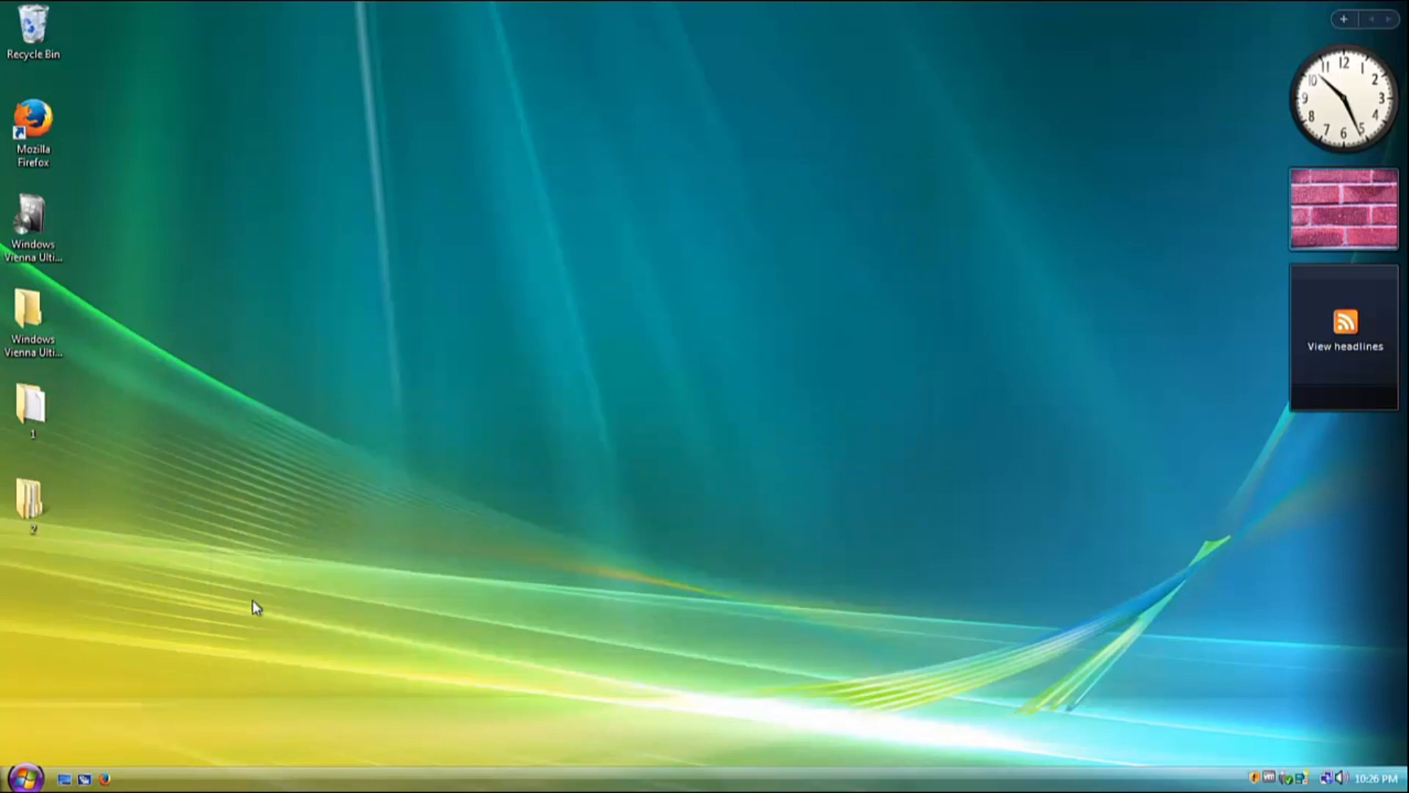
Open the Wallpaper folder in folder 2 and select all its images, leaving out the "Drag and drop to this shortcut" item.
double_click(29, 510)
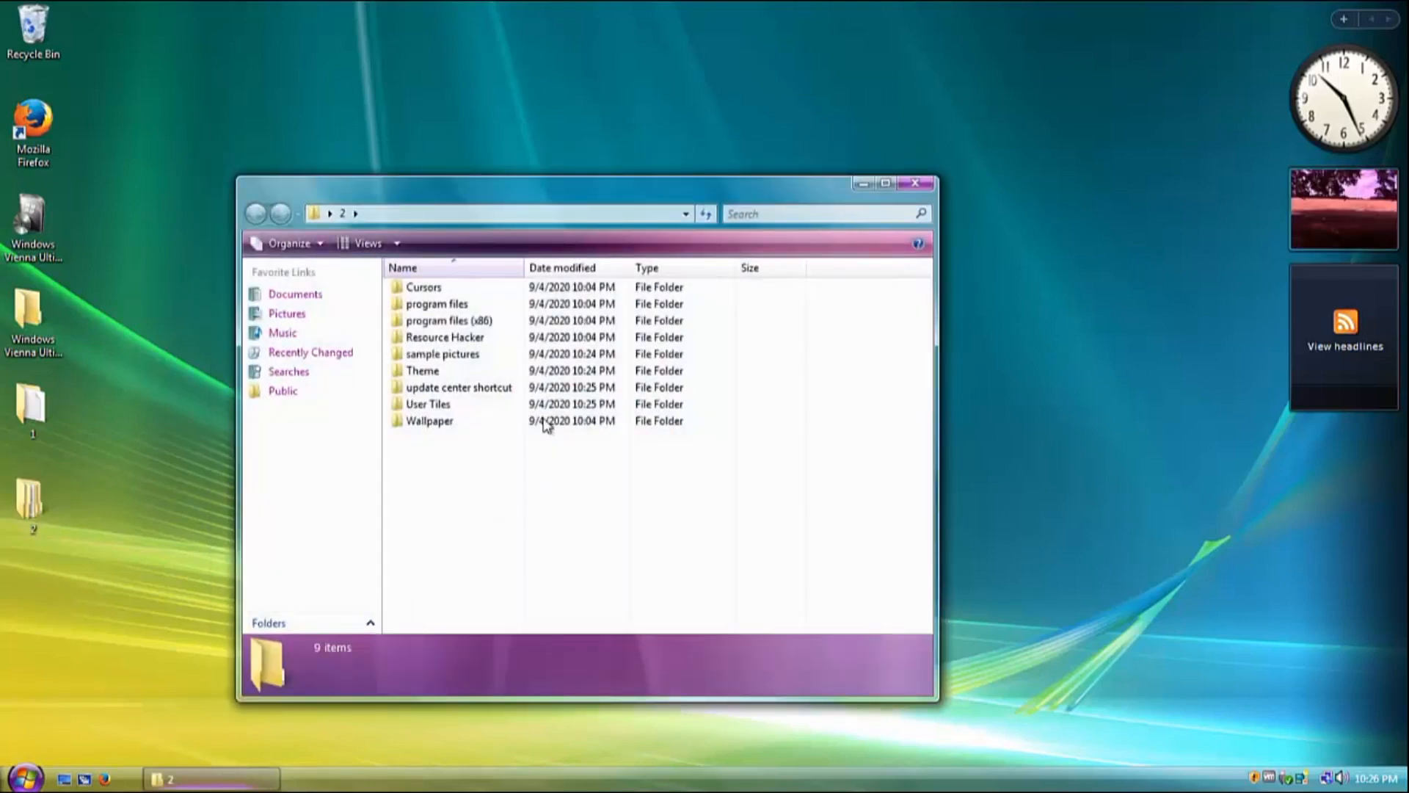
double_click(441, 420)
scroll(515, 446, down, 10)
drag(815, 610, 332, 176)
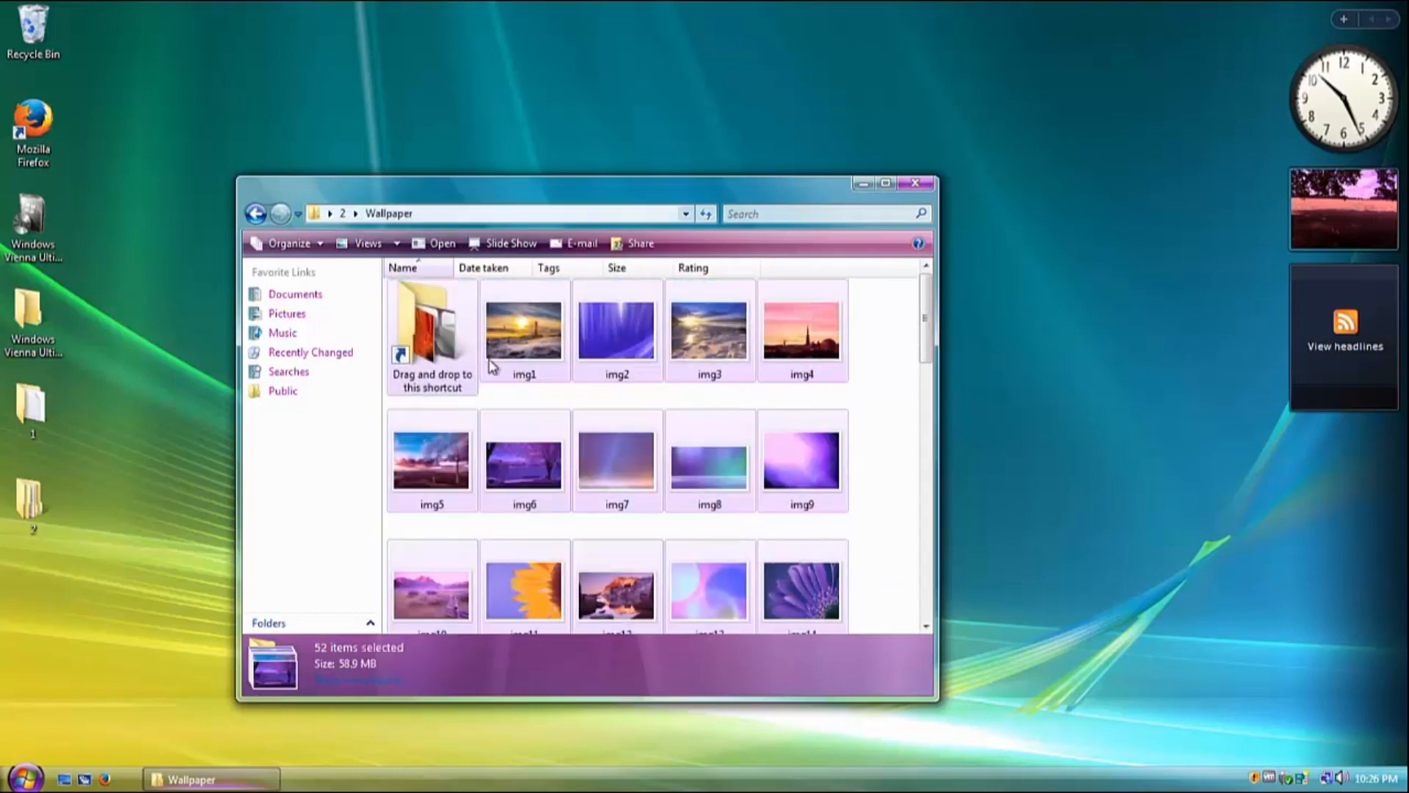
ctrl+click(420, 353)
click(425, 351)
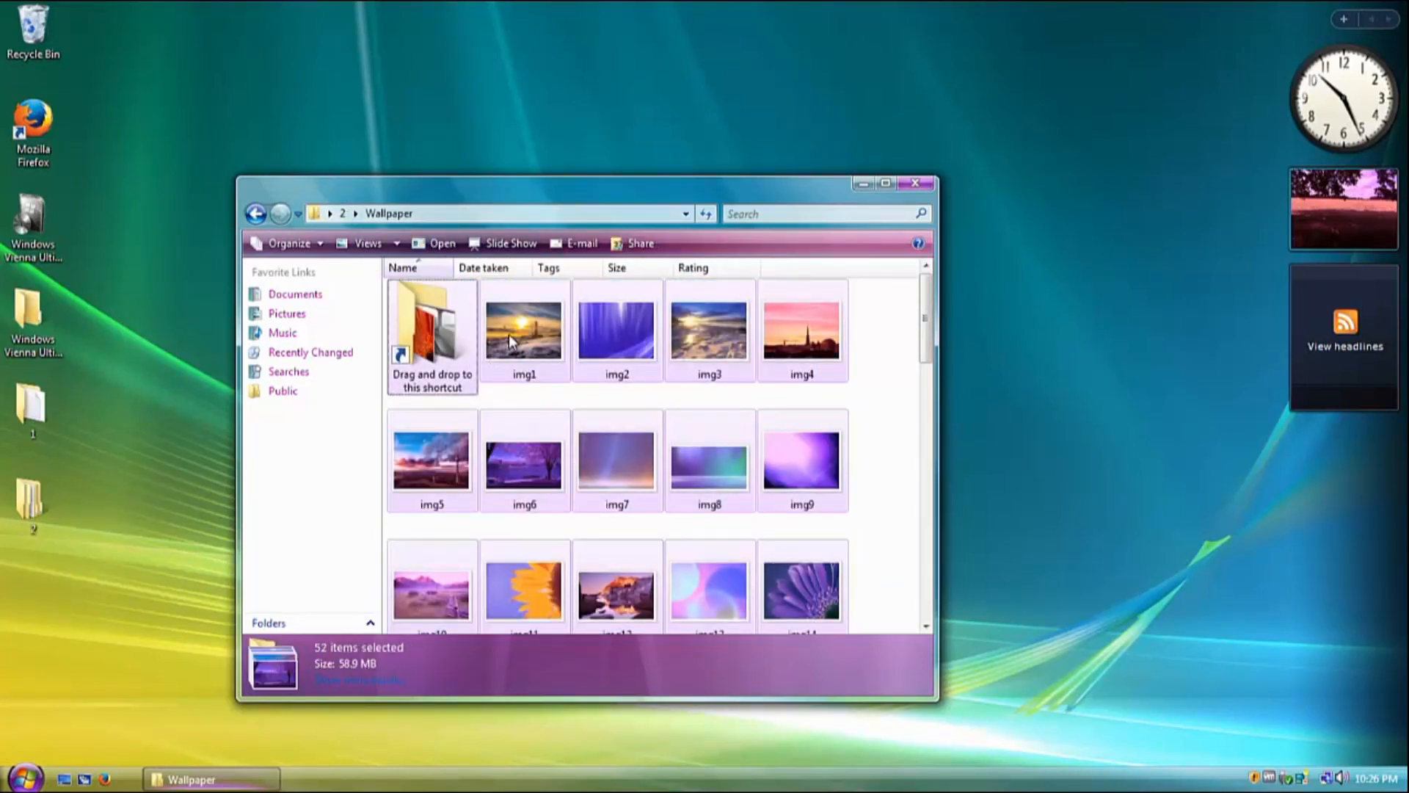
scroll(513, 378, down, 10)
drag(849, 627, 386, 441)
ctrl+click(551, 345)
ctrl+click(645, 330)
ctrl+click(723, 329)
ctrl+click(807, 328)
Move the selected wallpapers into the shortcut's target folder, replacing all files of the same name with administrator permission, and close the Wallpaper window.
drag(518, 329, 439, 332)
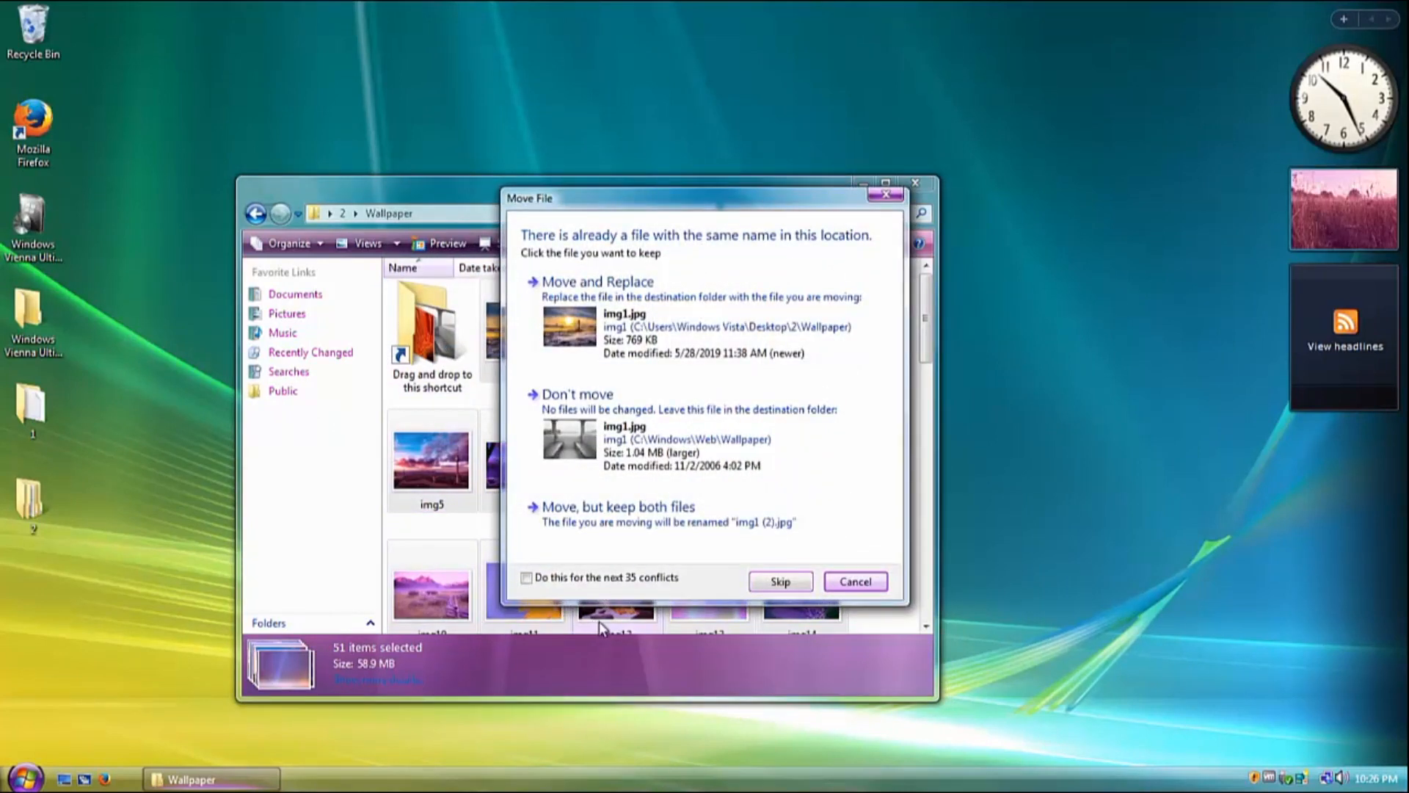
click(563, 580)
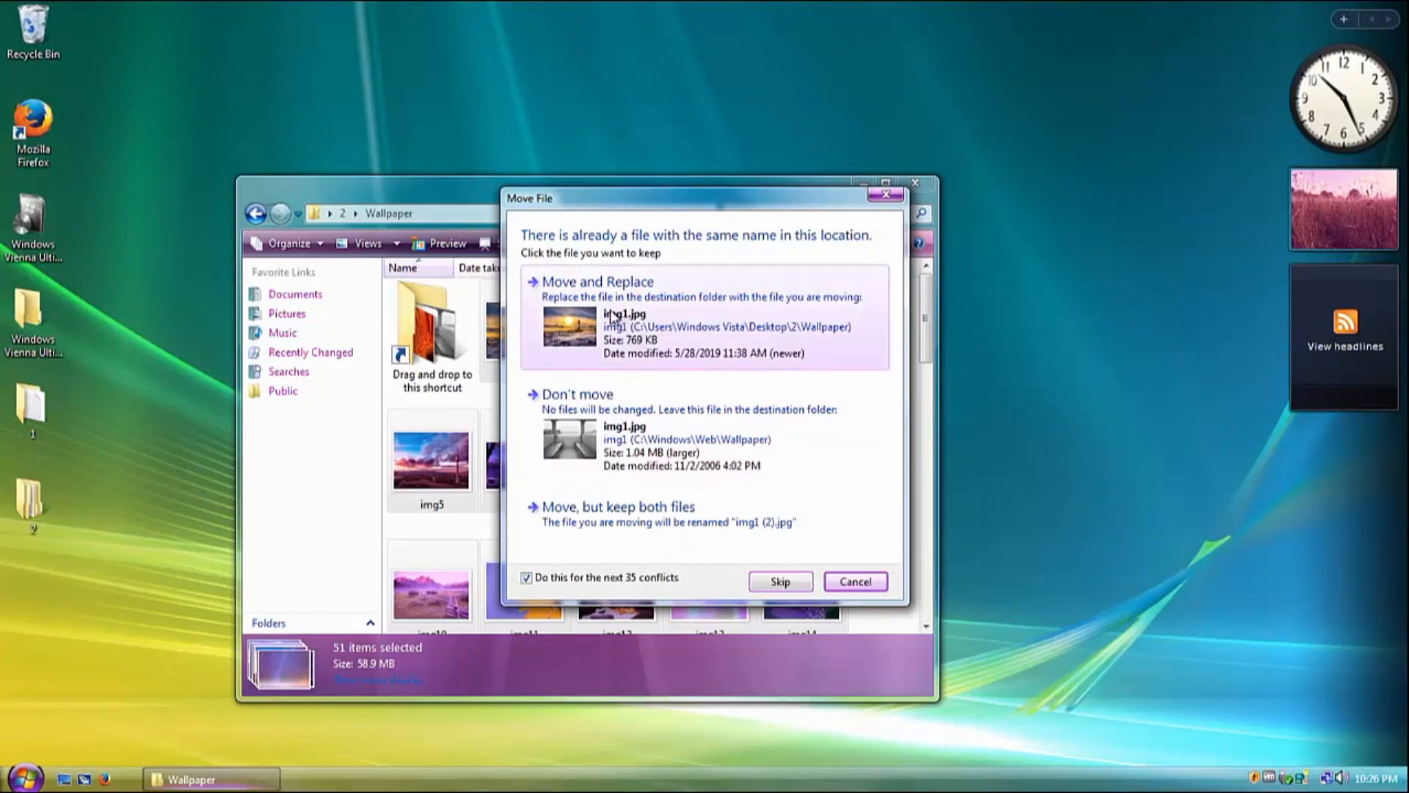
click(588, 303)
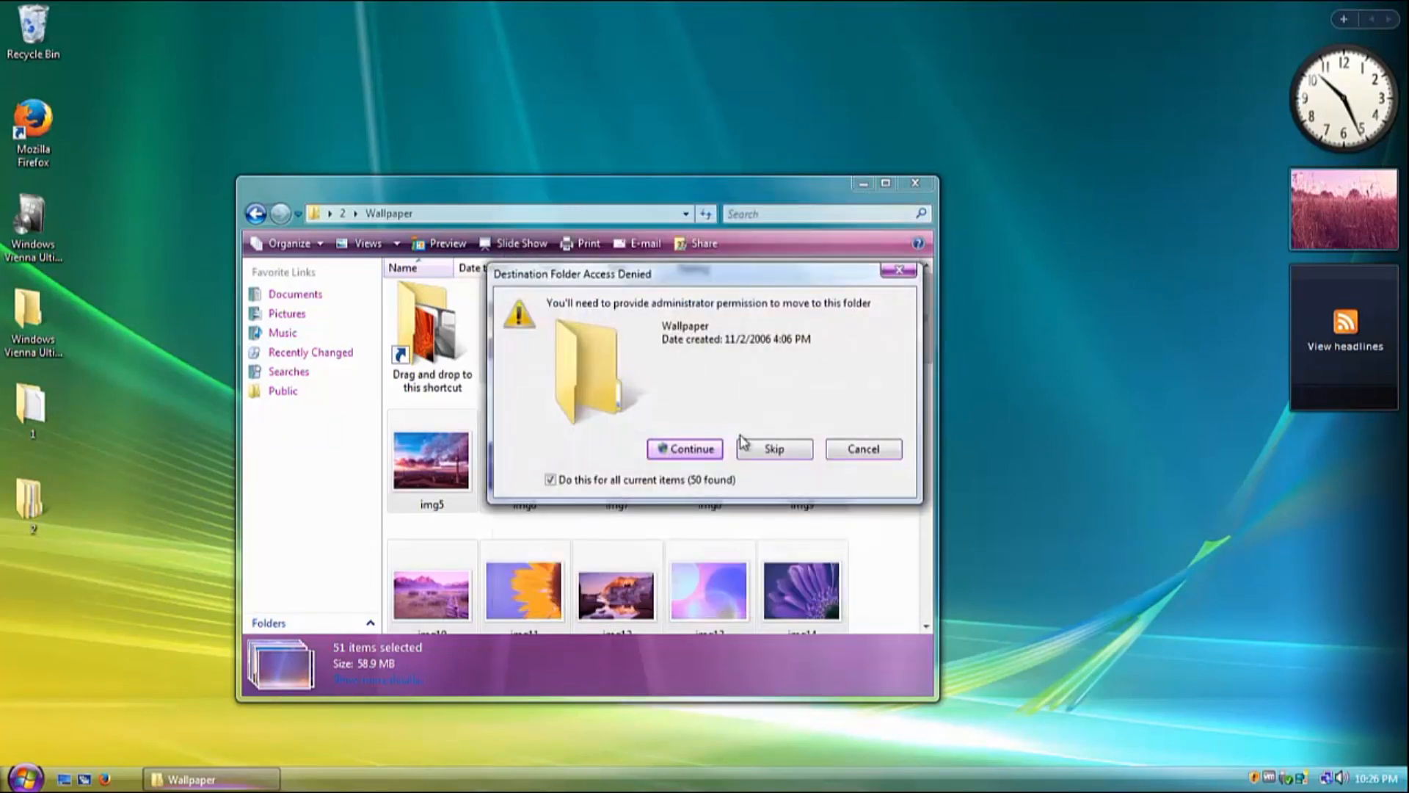
click(698, 450)
click(698, 448)
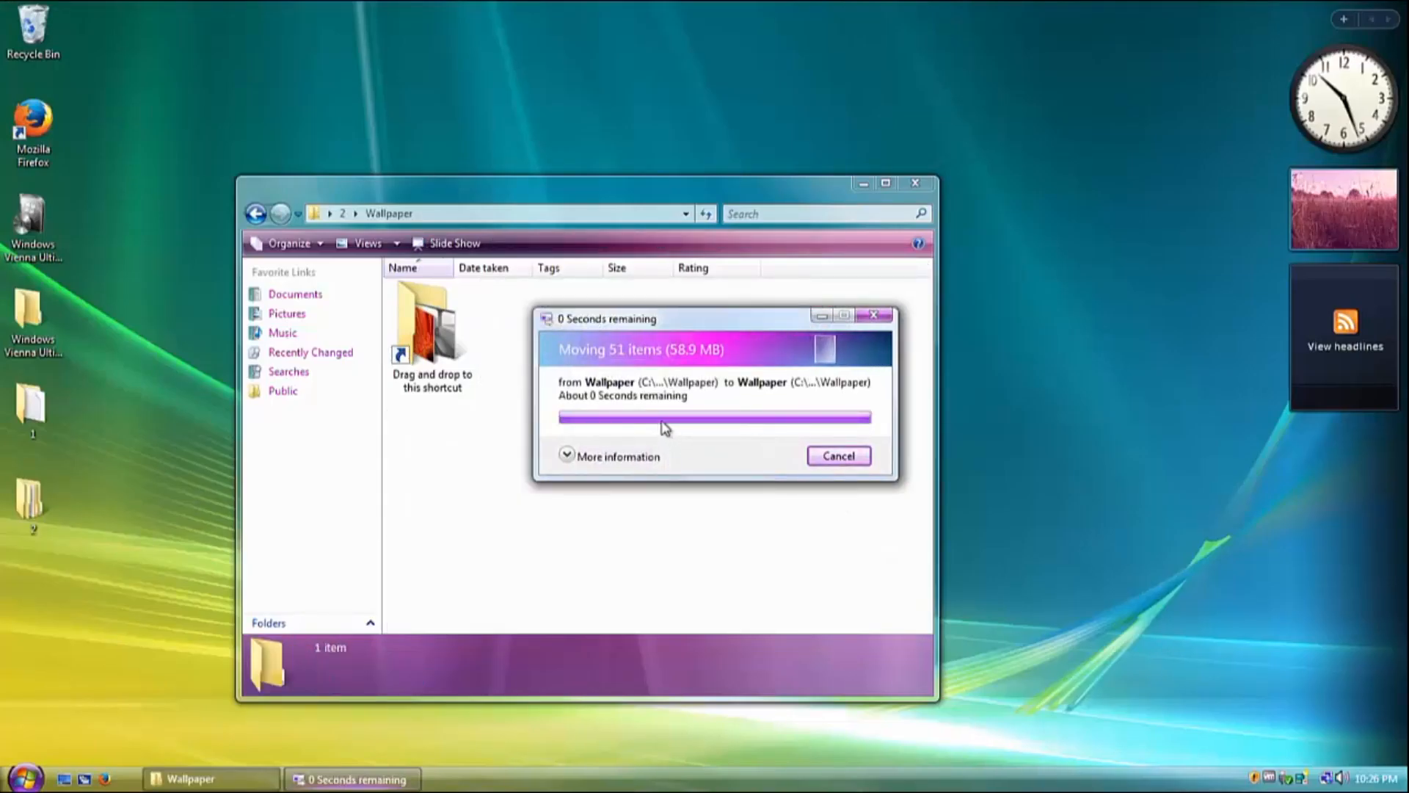
click(915, 183)
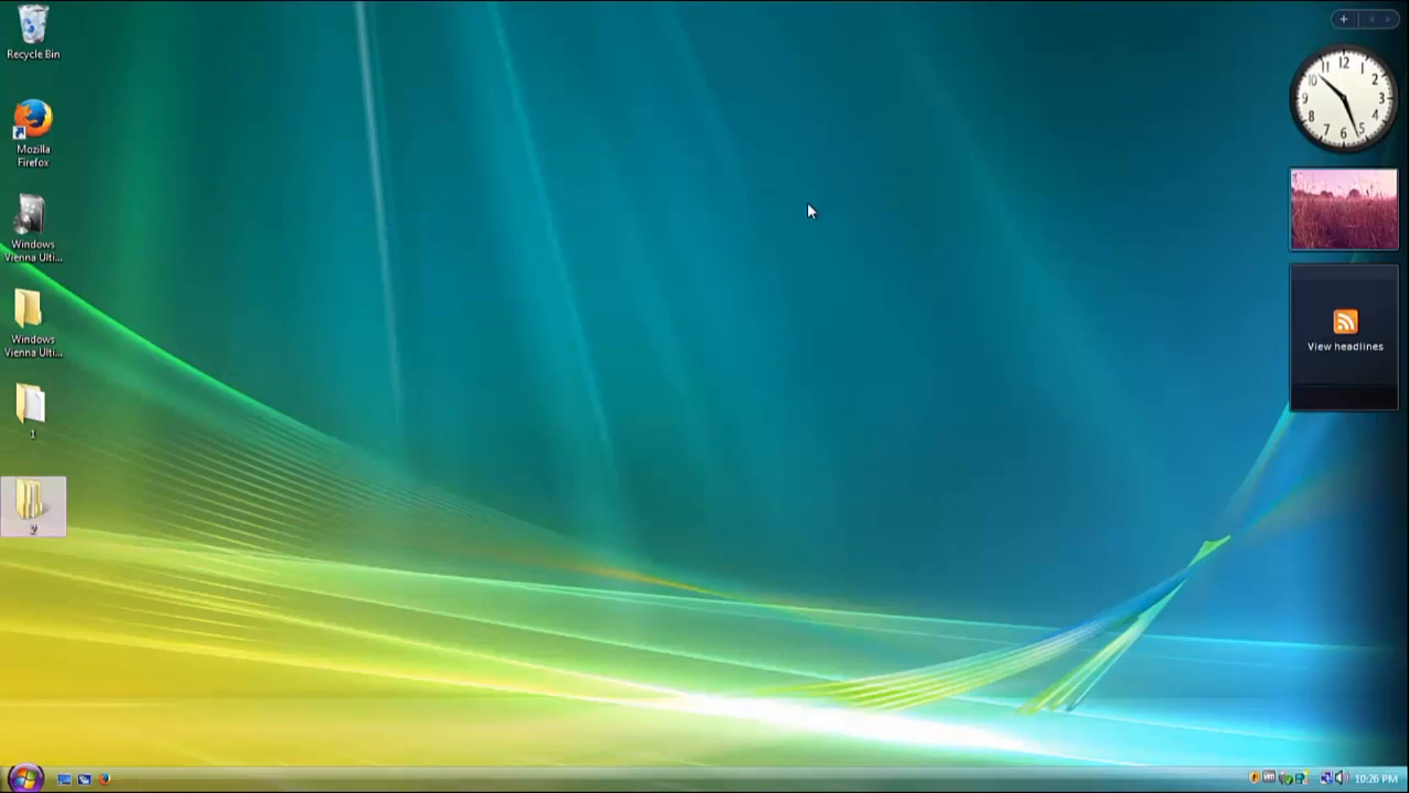
Apply the replaced purple and blue aurora wallpaper through the Desktop Background settings in Personalization, and close the window.
right_click(809, 196)
click(841, 361)
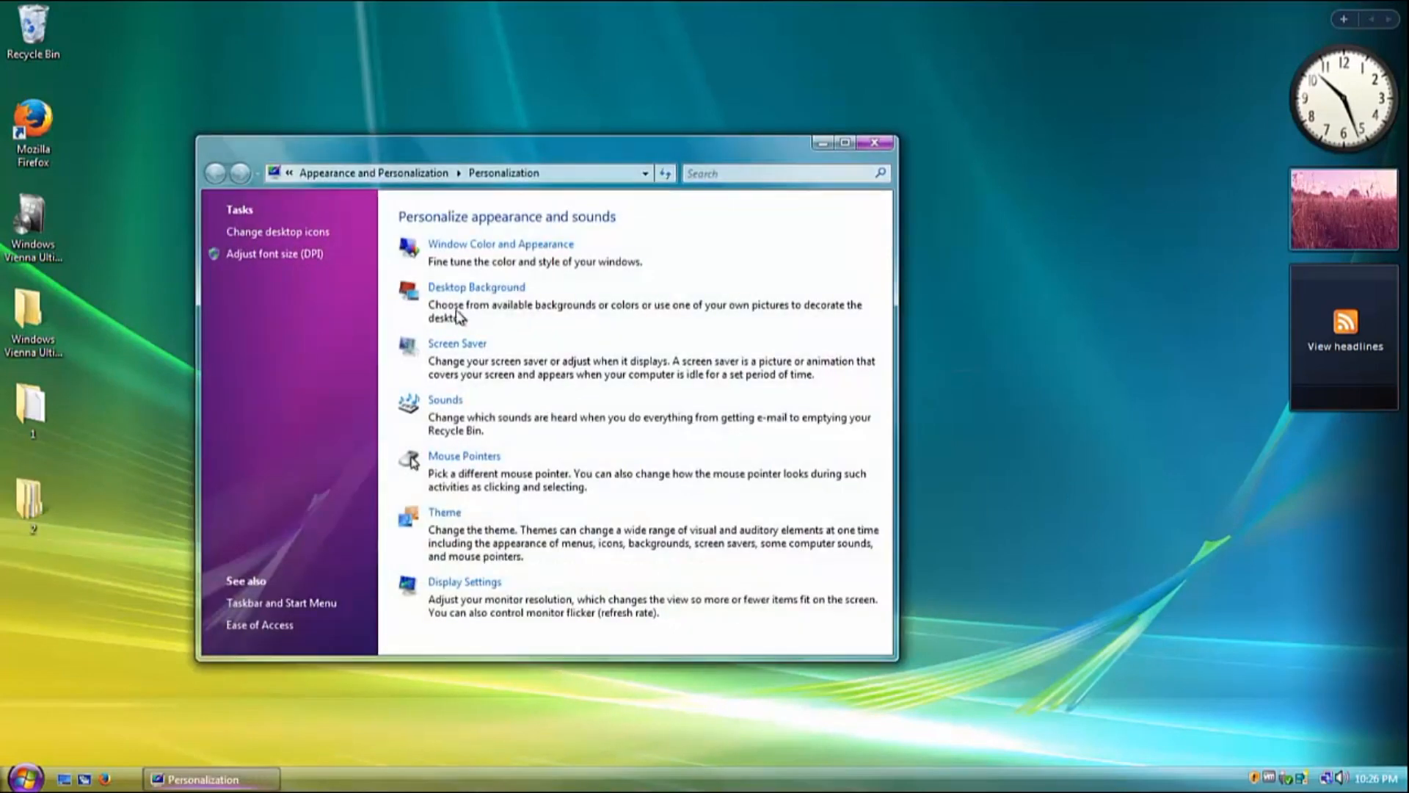
click(502, 286)
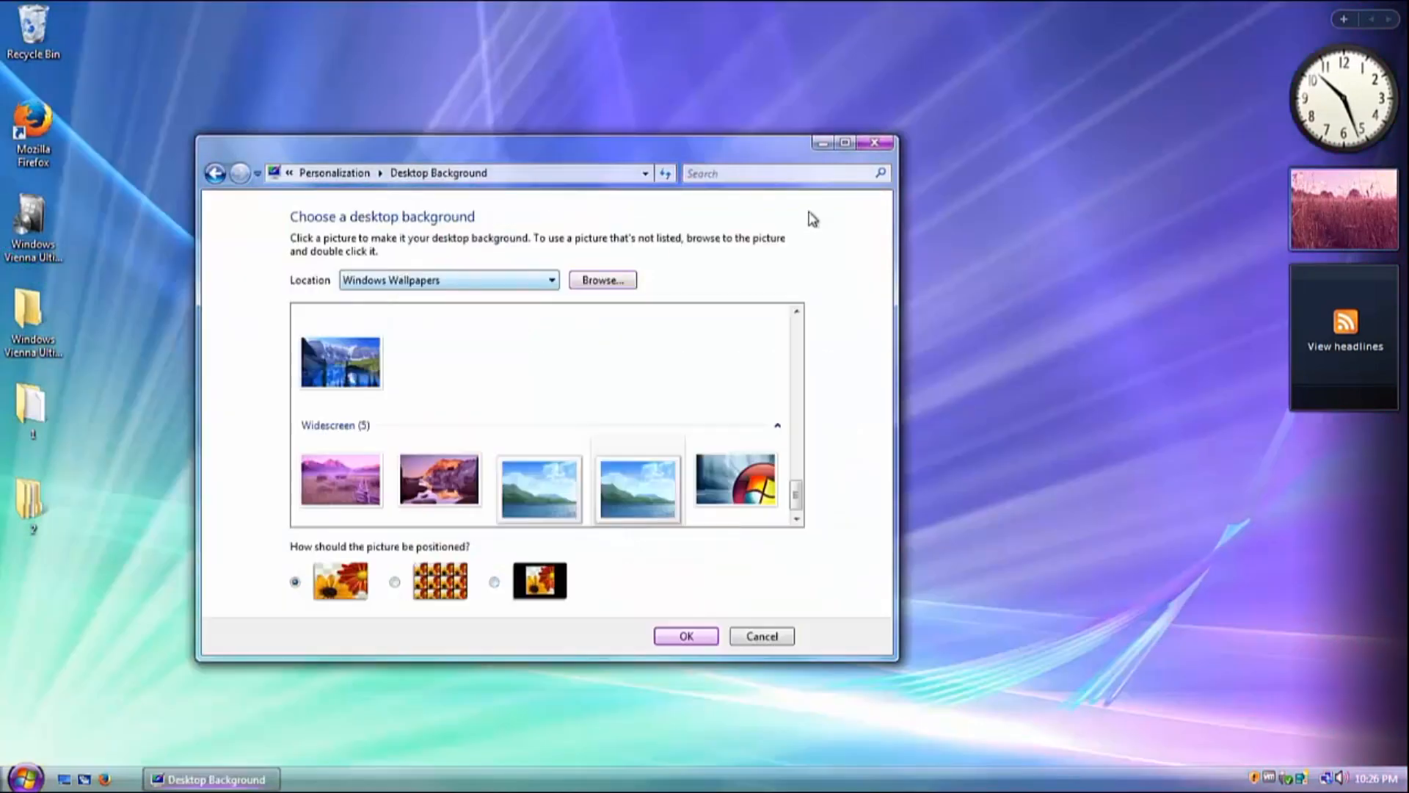
click(874, 142)
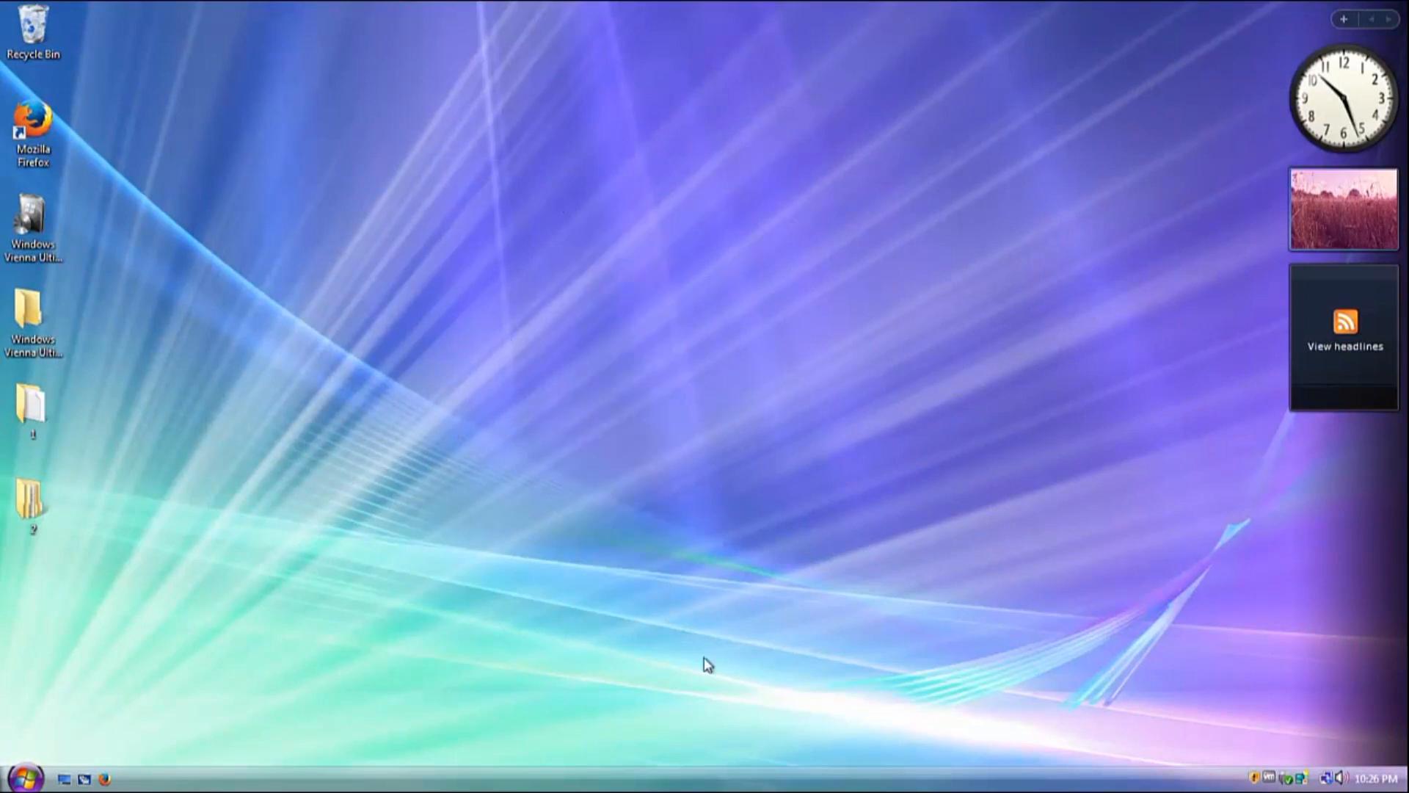
Open the Movie Maker folder inside program files in folder 2.
double_click(12, 506)
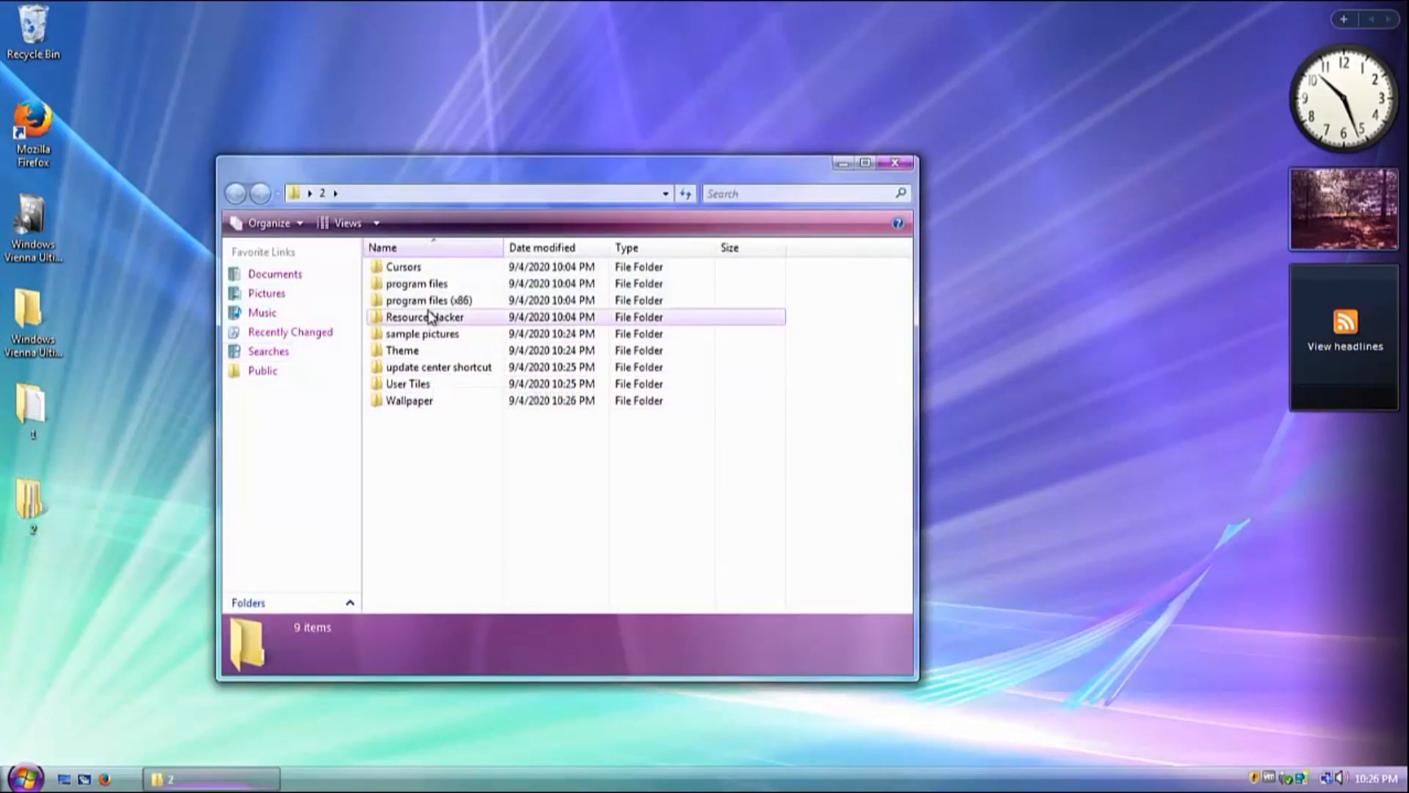
double_click(433, 287)
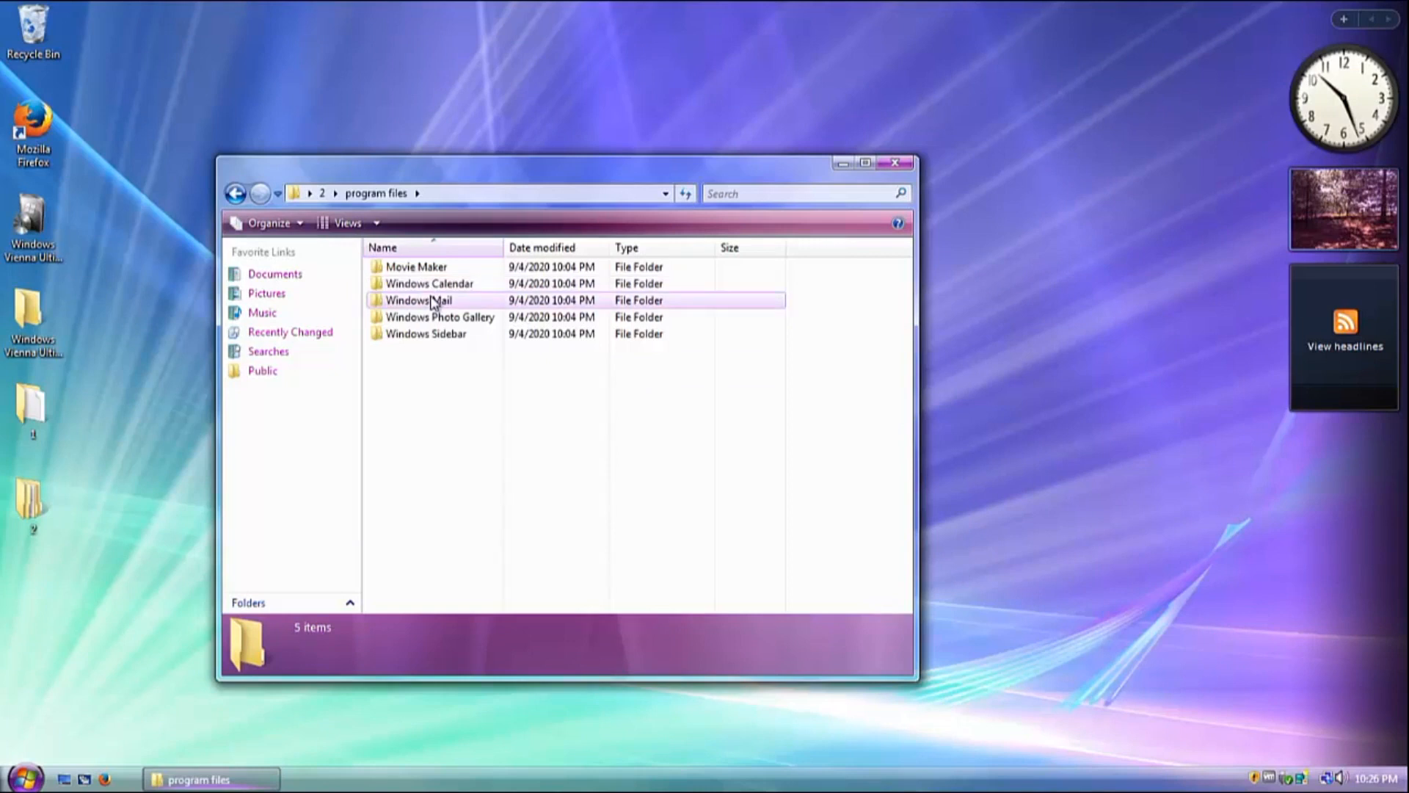
double_click(437, 269)
Open C:\Program Files\Movie Maker in a second window placed beside the folder 2 window.
key(super)
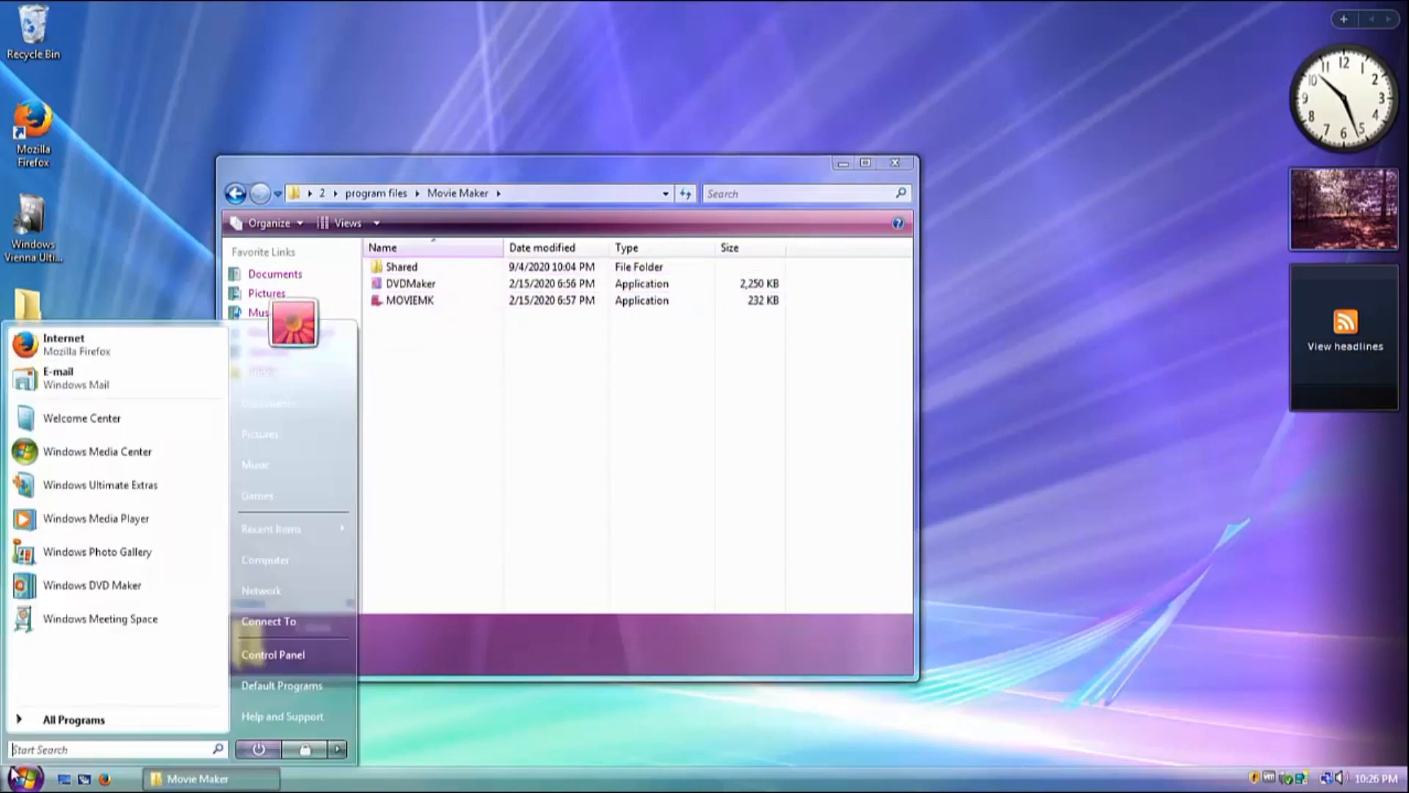
click(278, 557)
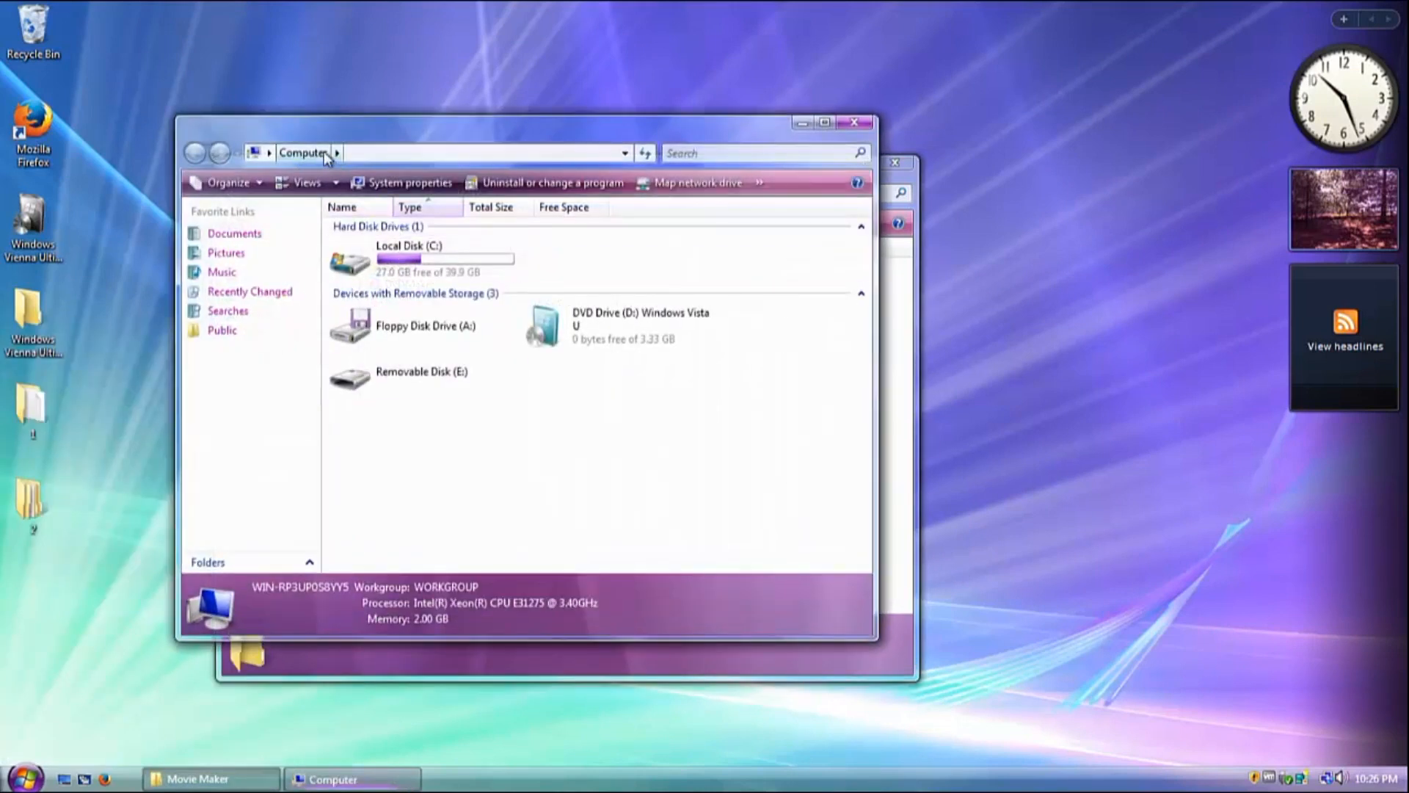
drag(298, 118, 840, 177)
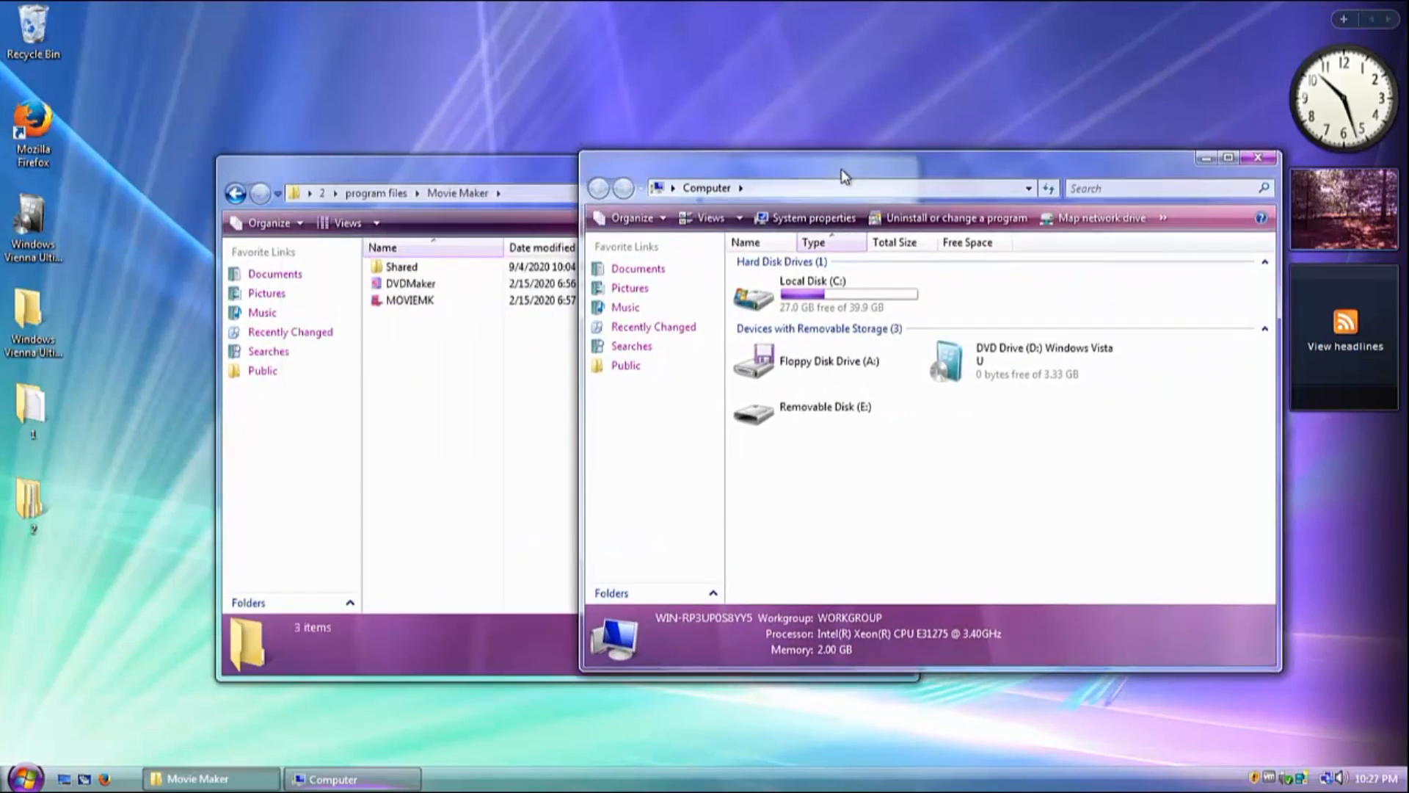
drag(839, 178, 901, 182)
double_click(873, 307)
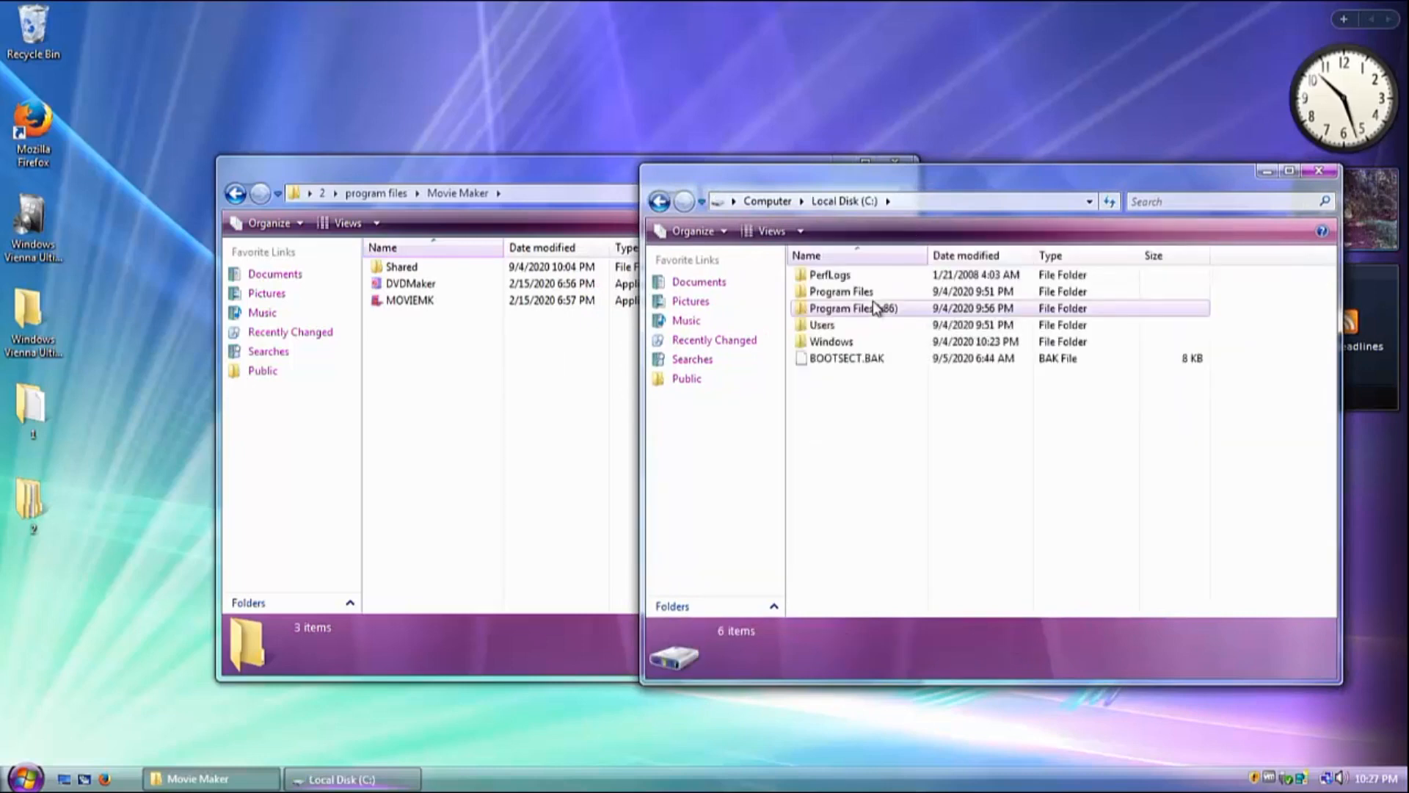
double_click(862, 293)
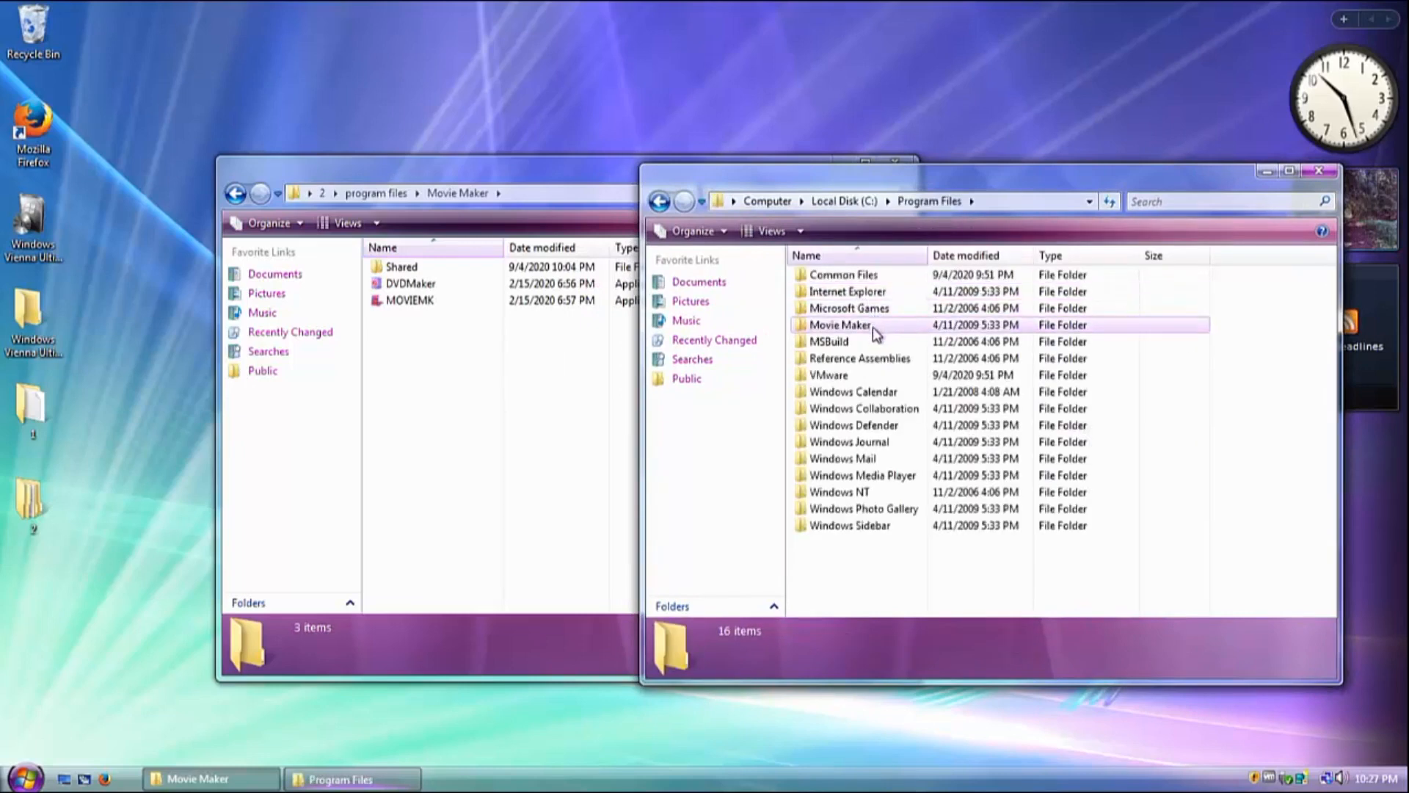
double_click(872, 327)
Rename the Shared folder in C:\Program Files\Movie Maker to Shared.vista with administrator permission.
right_click(848, 292)
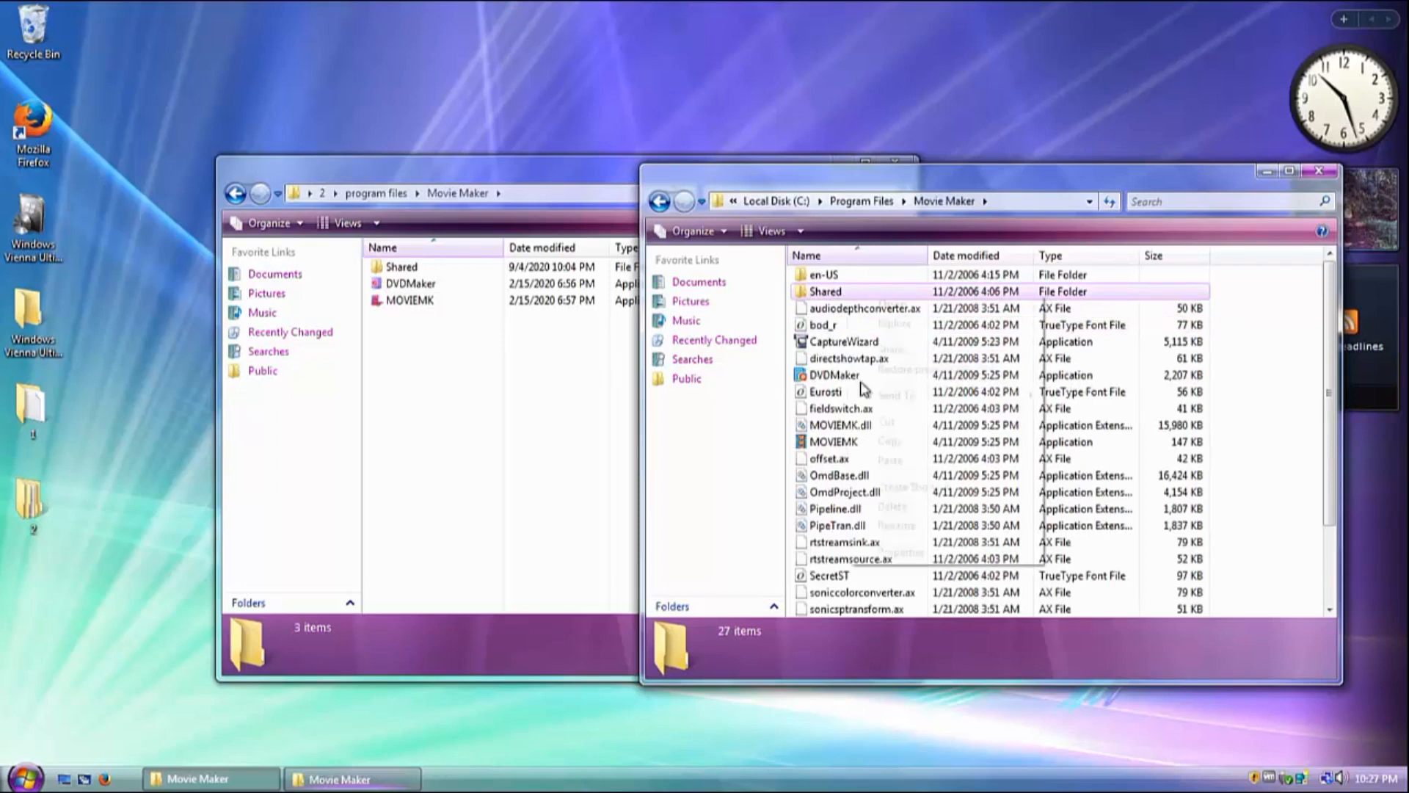
click(879, 526)
key(End)
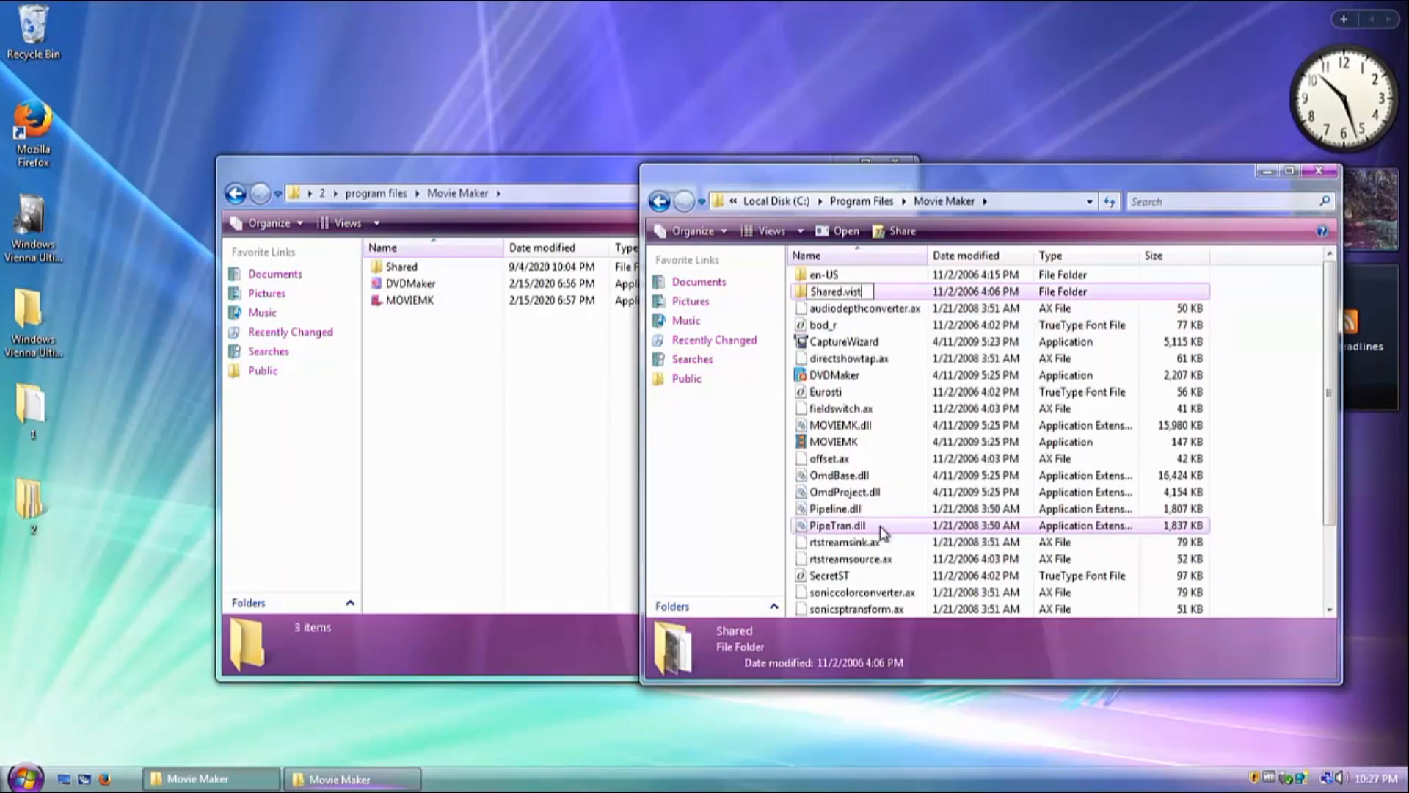
key(Return)
click(711, 461)
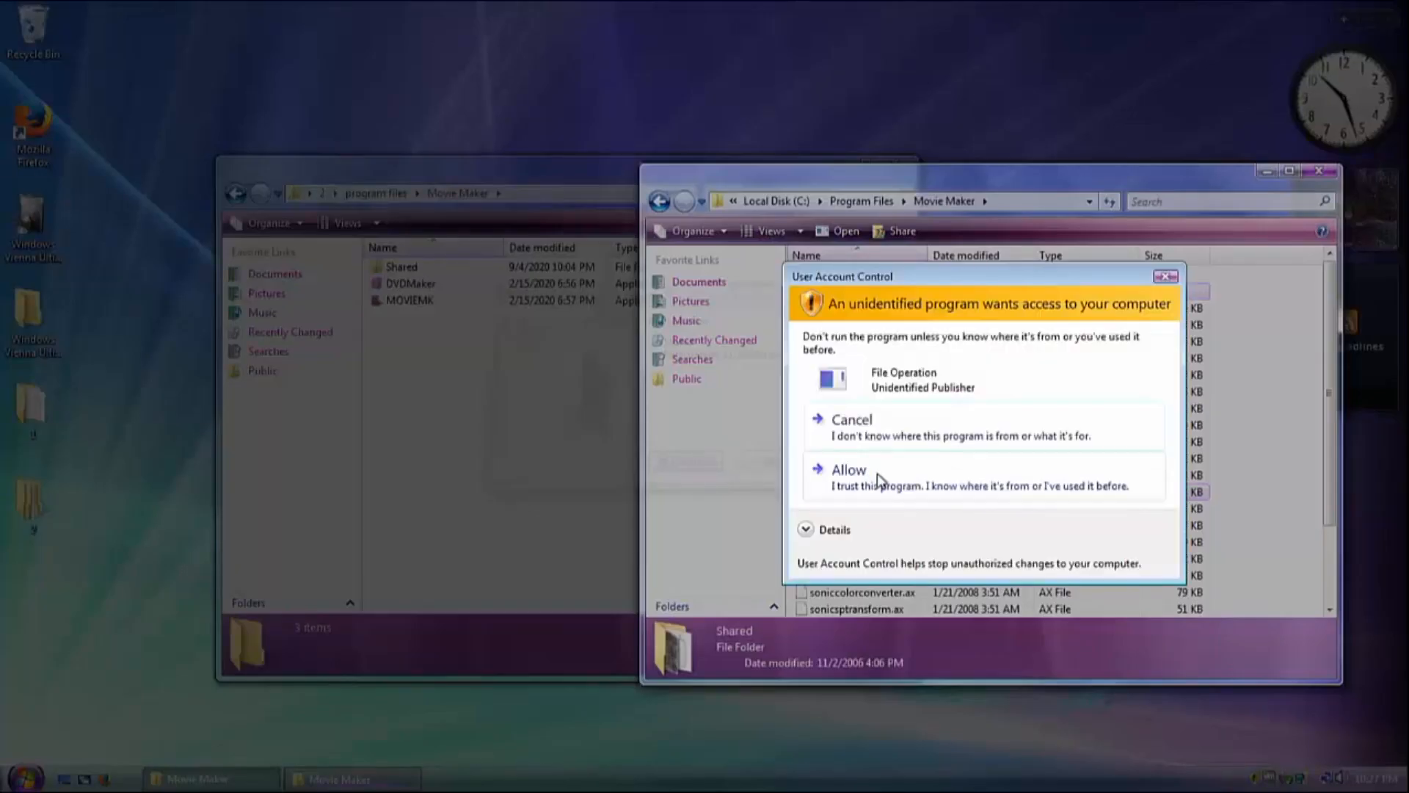
click(879, 479)
Move the Shared folder from folder 2's Movie Maker into C:\Program Files\Movie Maker with administrator permission, and reposition the destination window.
drag(544, 268, 852, 327)
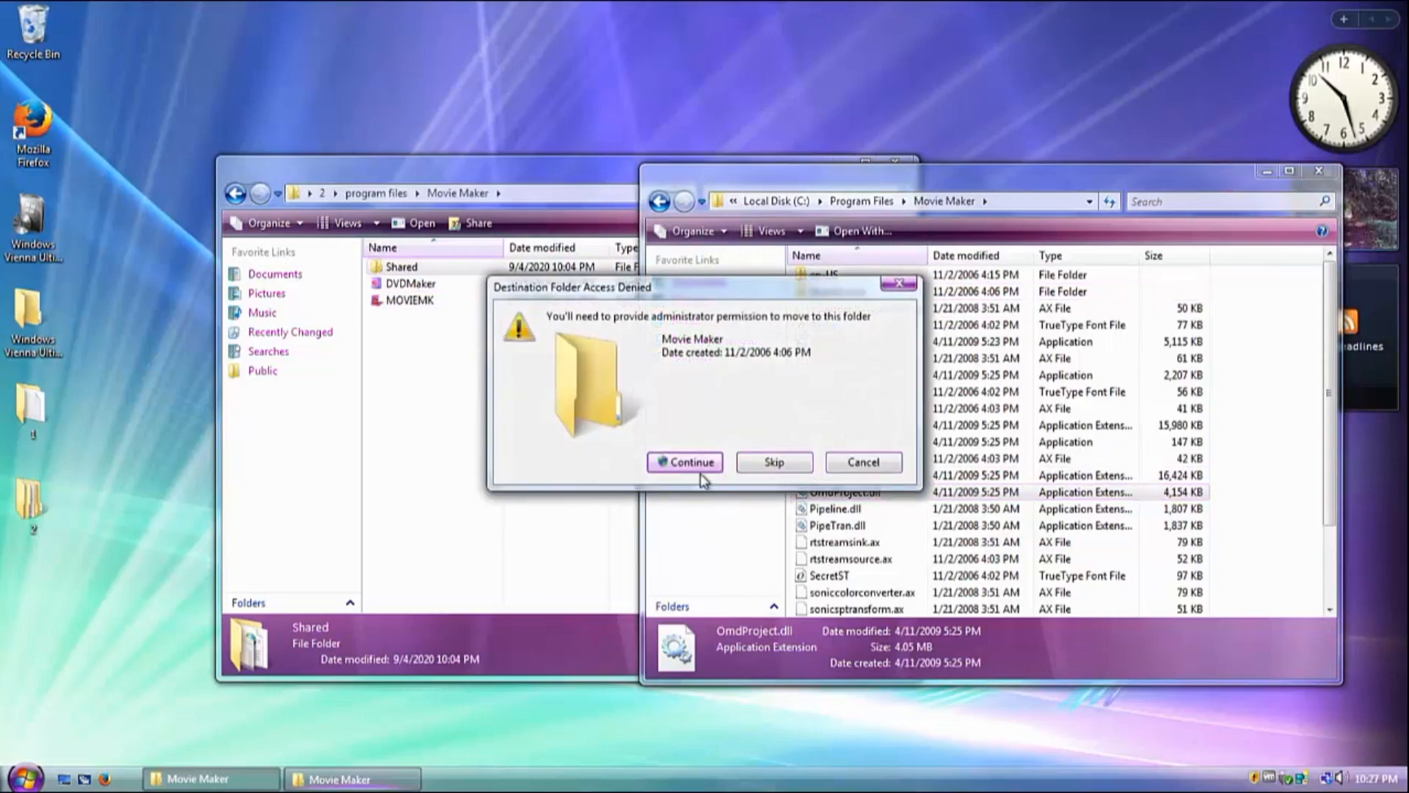
click(690, 462)
click(682, 430)
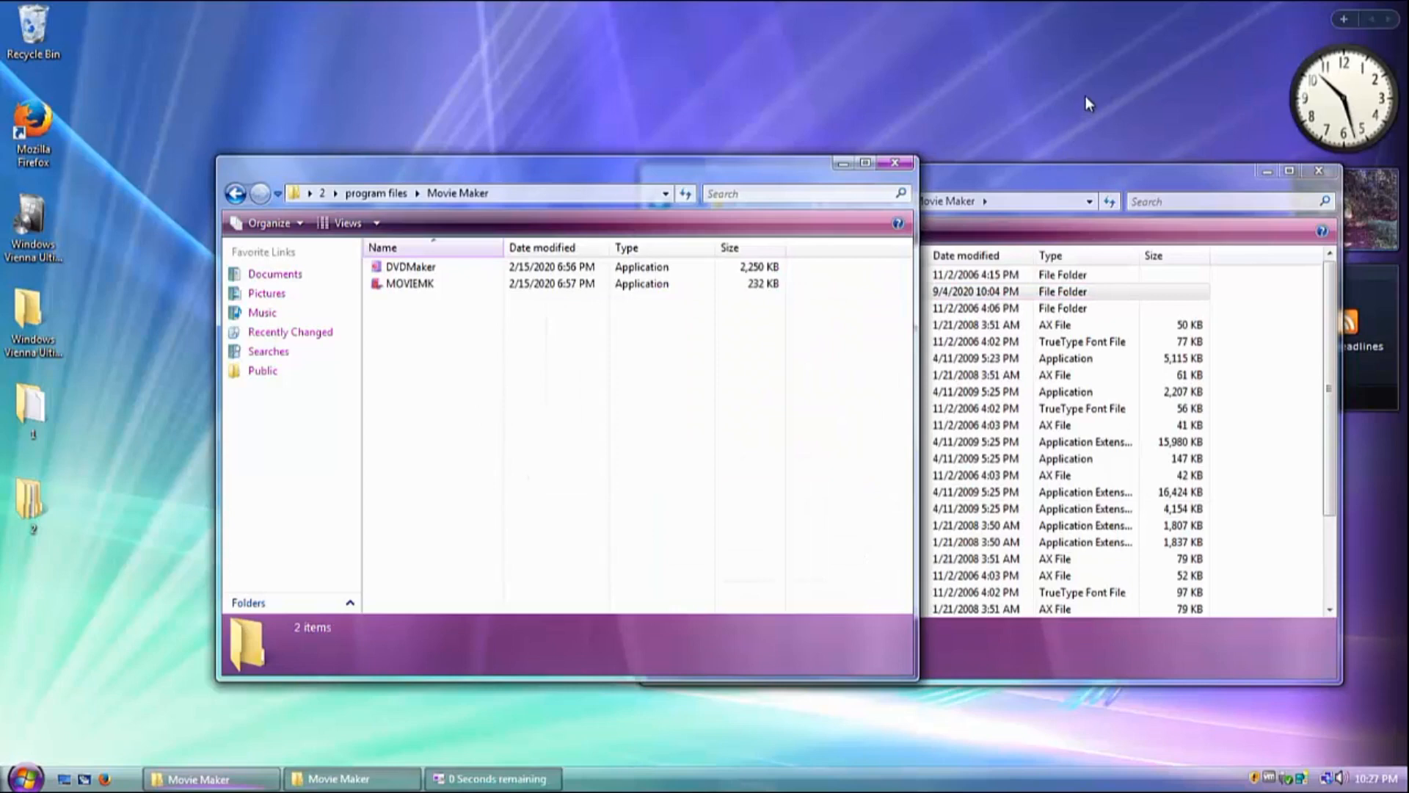
drag(1084, 174, 991, 69)
Open the advanced security settings of the DVDMaker application in C:\Program Files\Movie Maker.
click(856, 358)
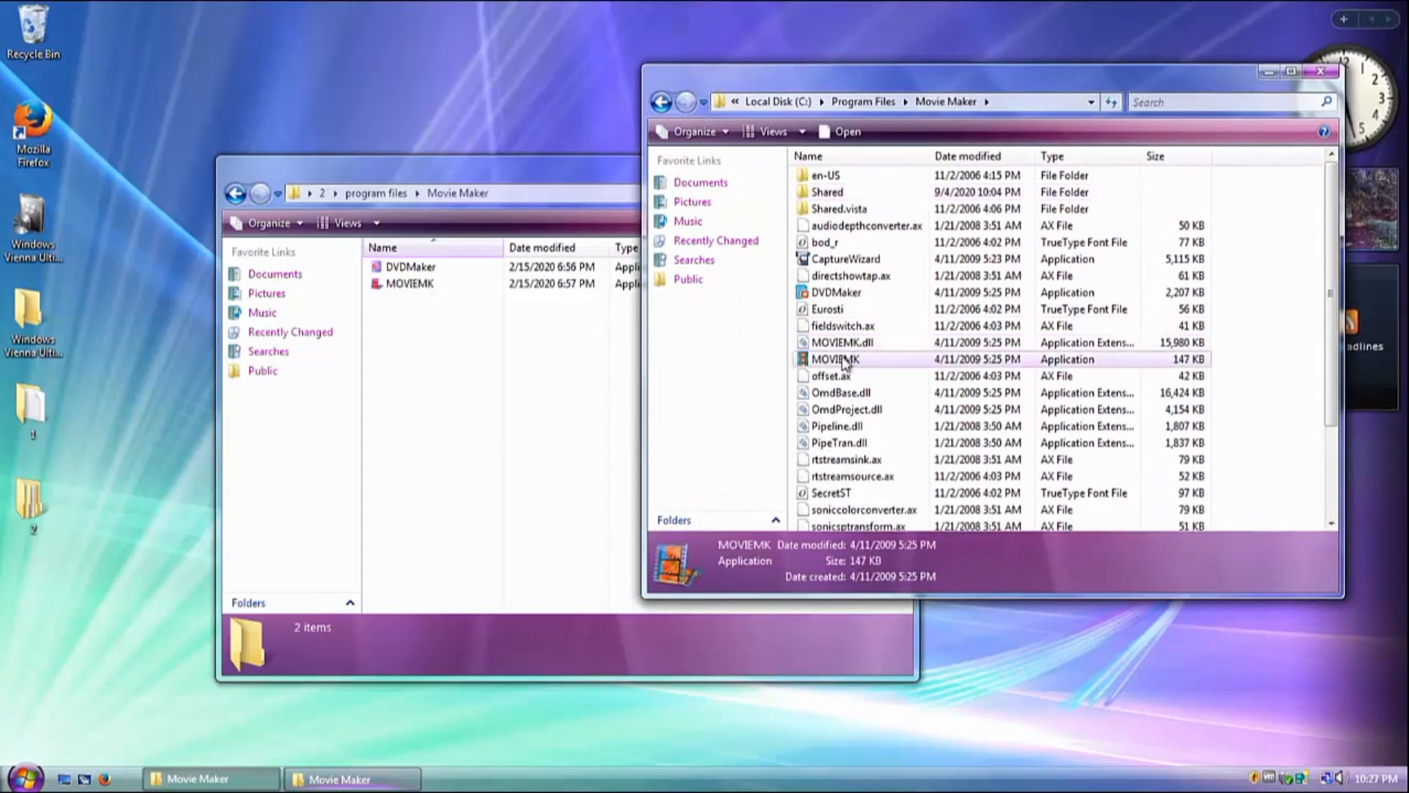
click(853, 294)
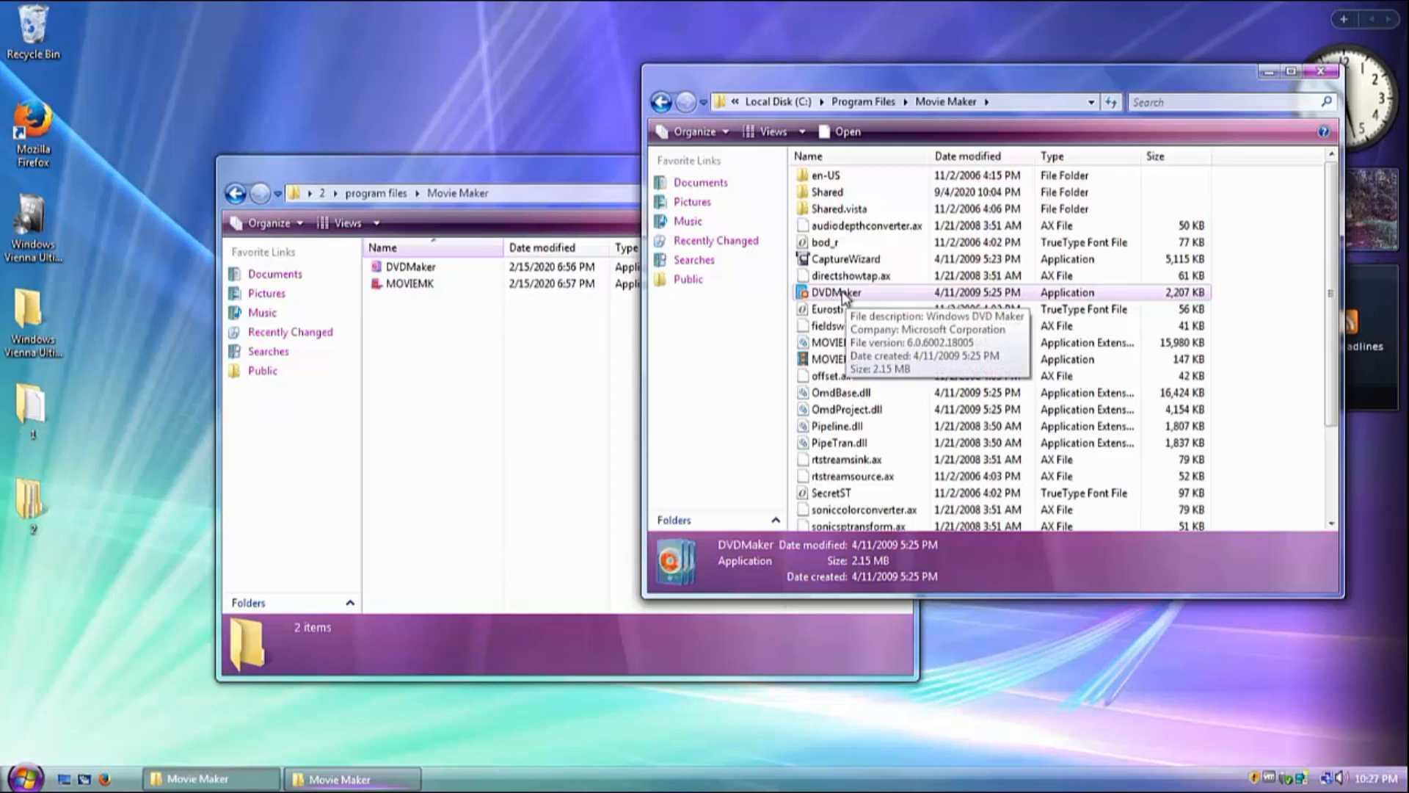
right_click(843, 296)
click(822, 362)
click(850, 293)
right_click(851, 292)
click(925, 567)
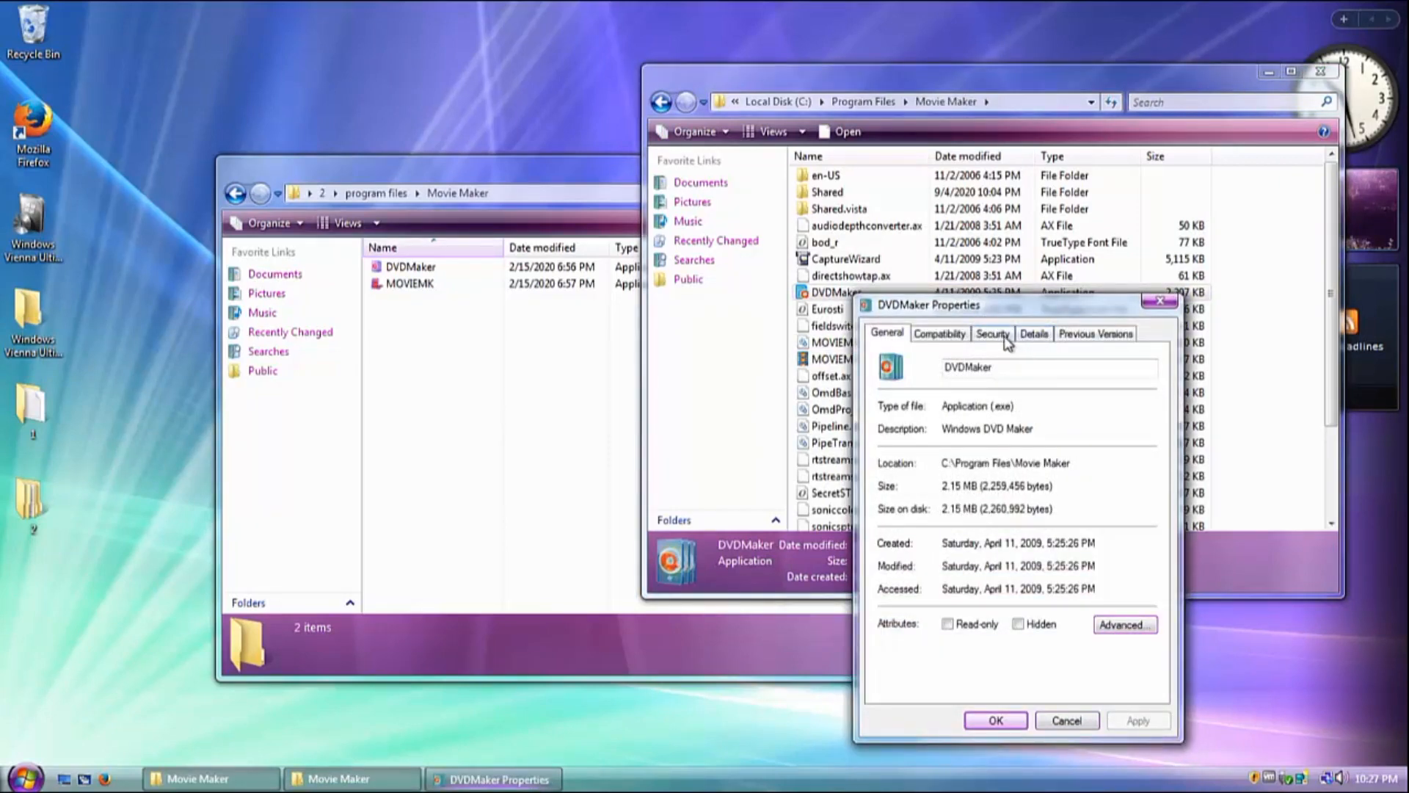
click(1007, 339)
click(1112, 655)
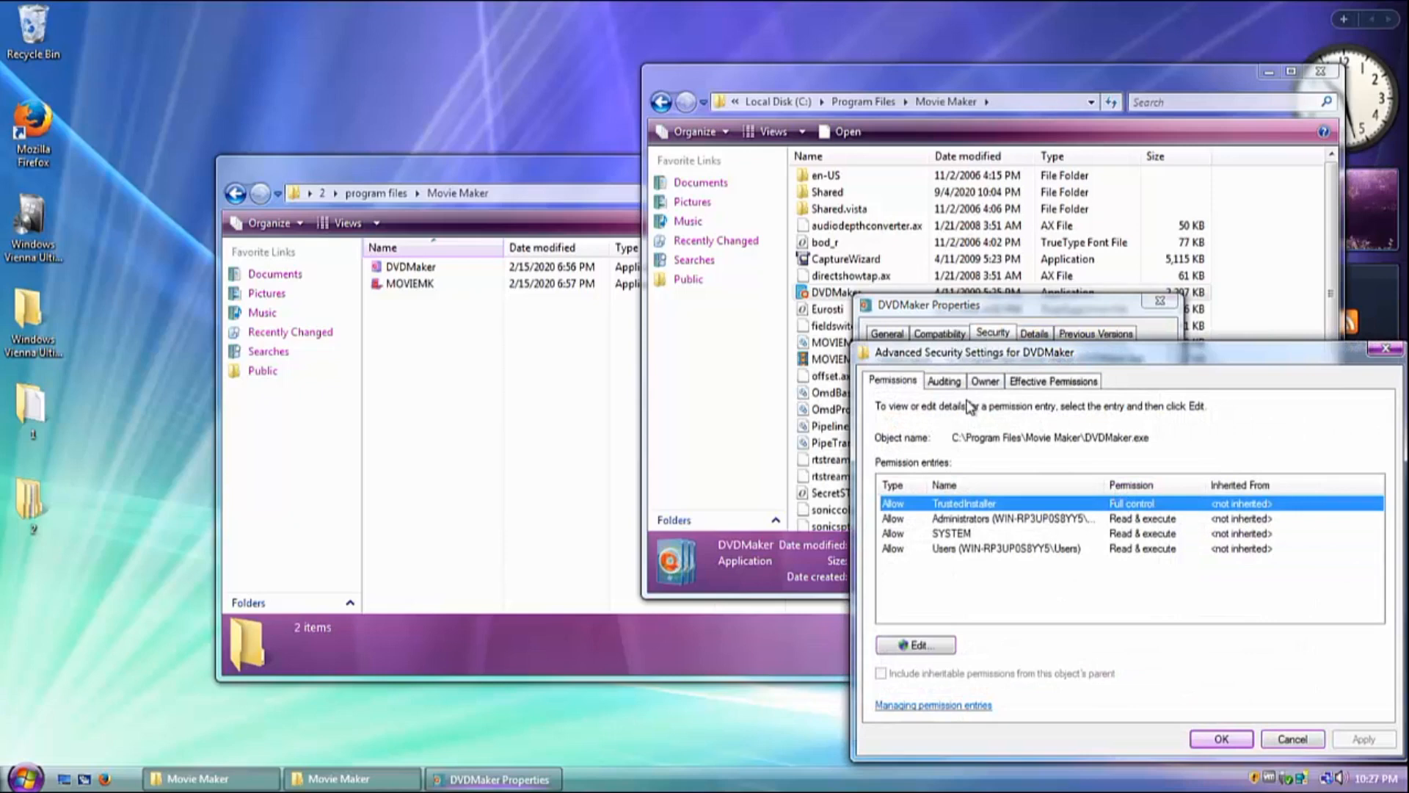
Change the owner of DVDMaker to the Windows Vista user account with administrator permission.
click(982, 387)
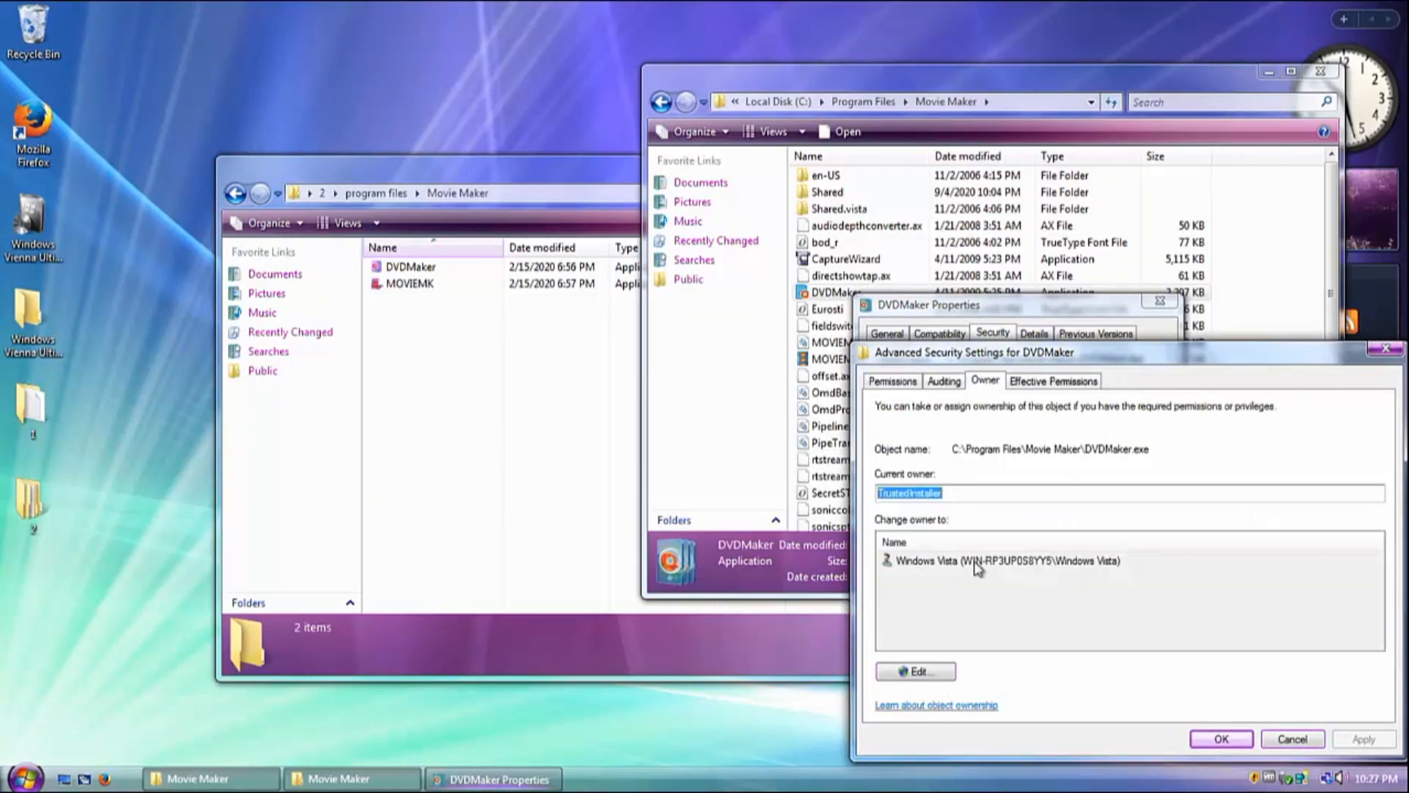
click(943, 684)
click(1178, 578)
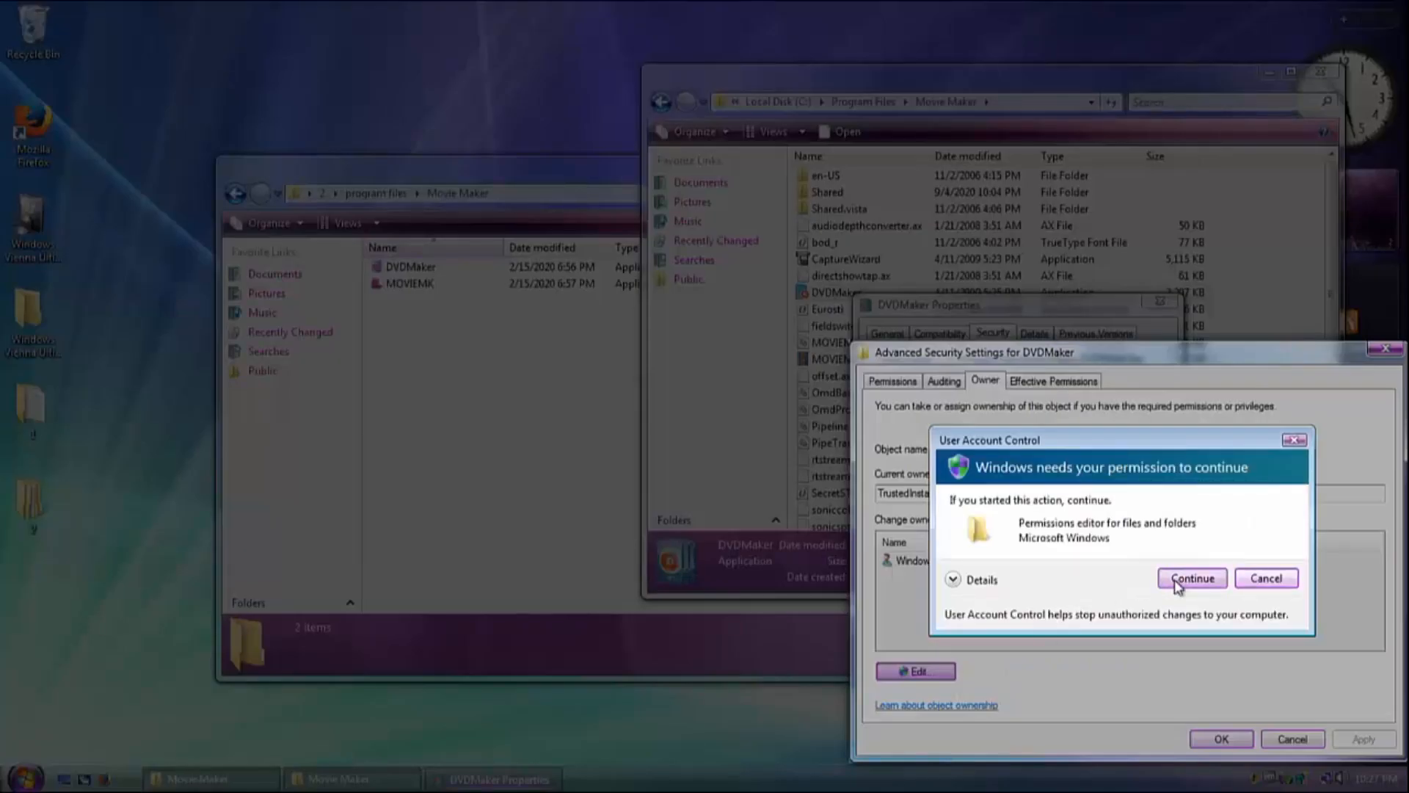
click(947, 580)
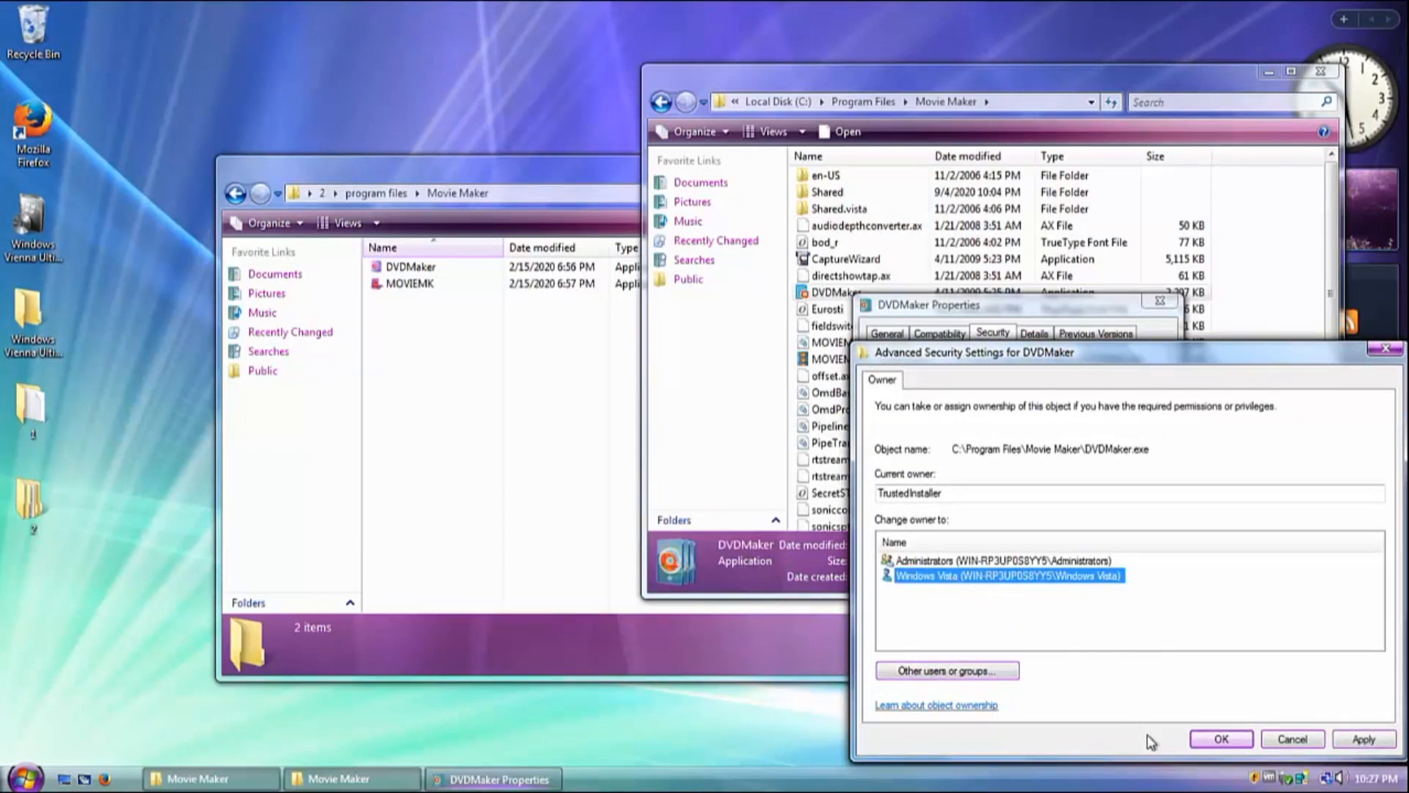
click(1221, 739)
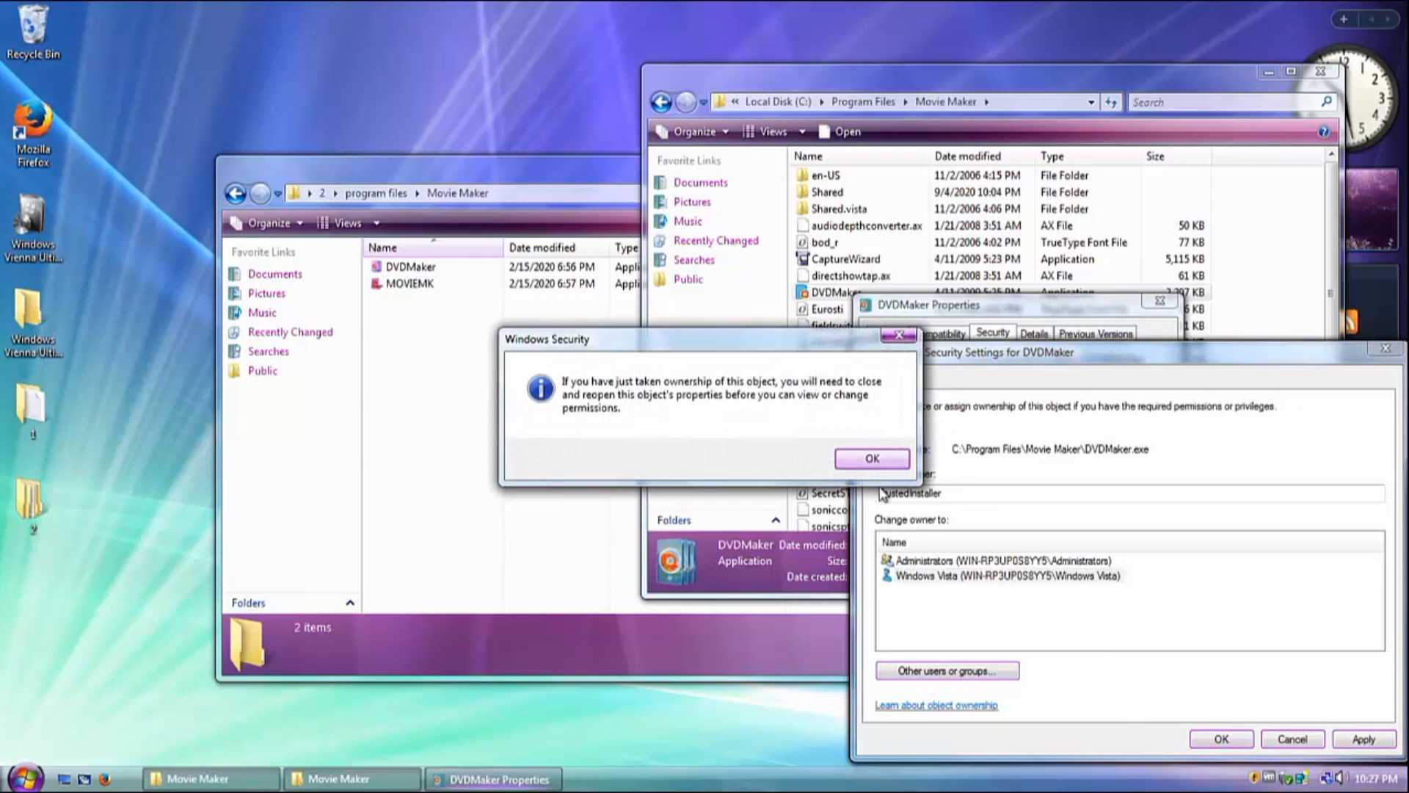
click(872, 458)
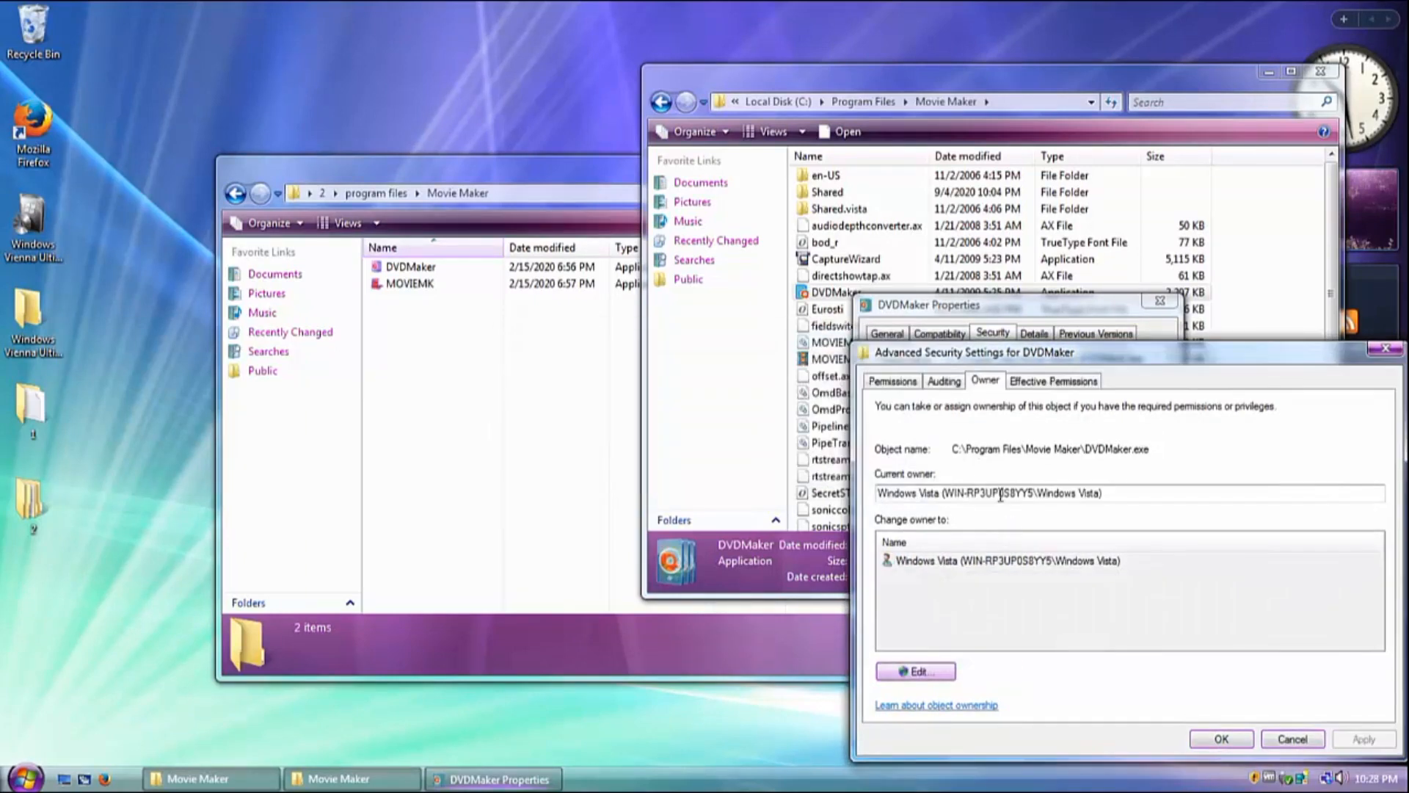
Grant the Users group full control of DVDMaker in C:\Program Files\Movie Maker with administrator permission, and close its properties.
click(1221, 739)
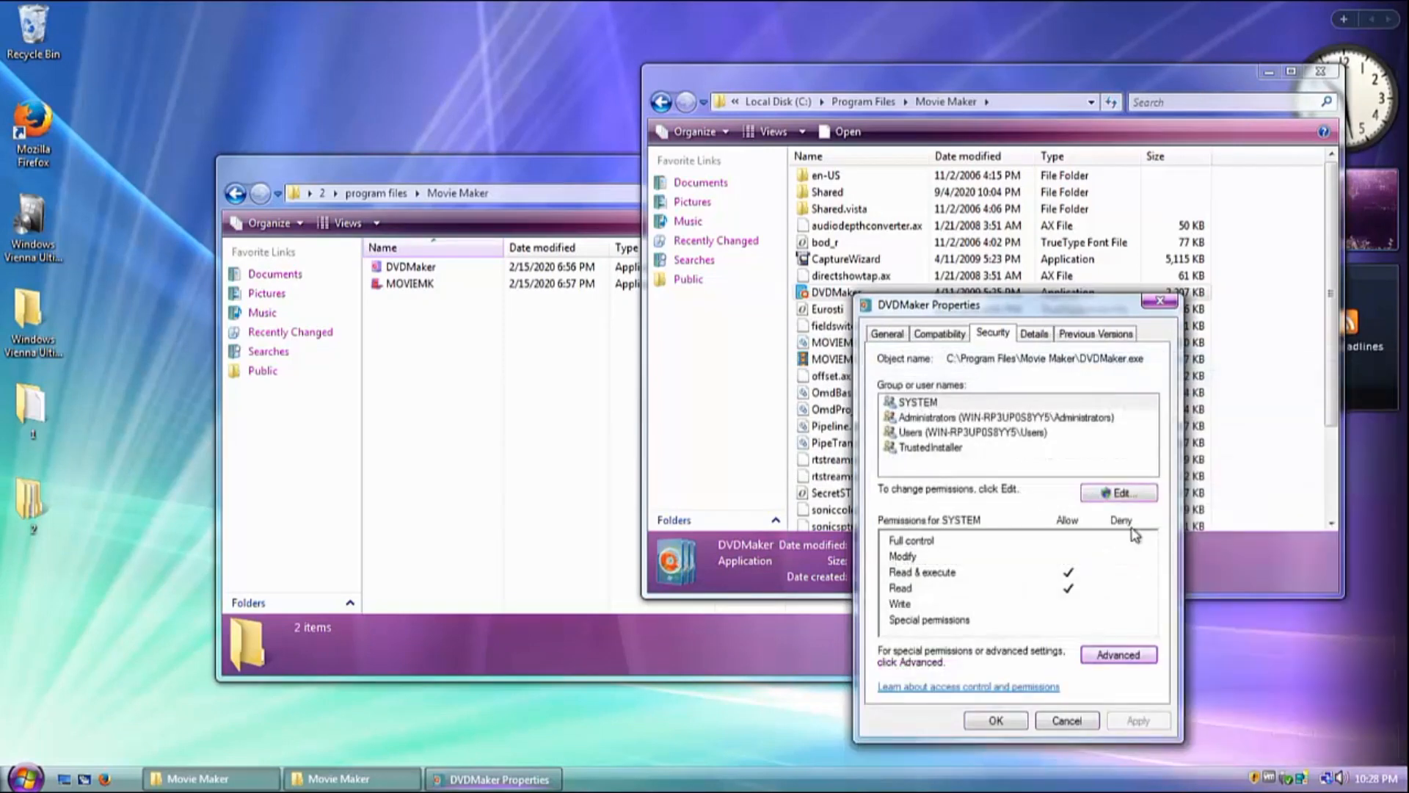
click(928, 440)
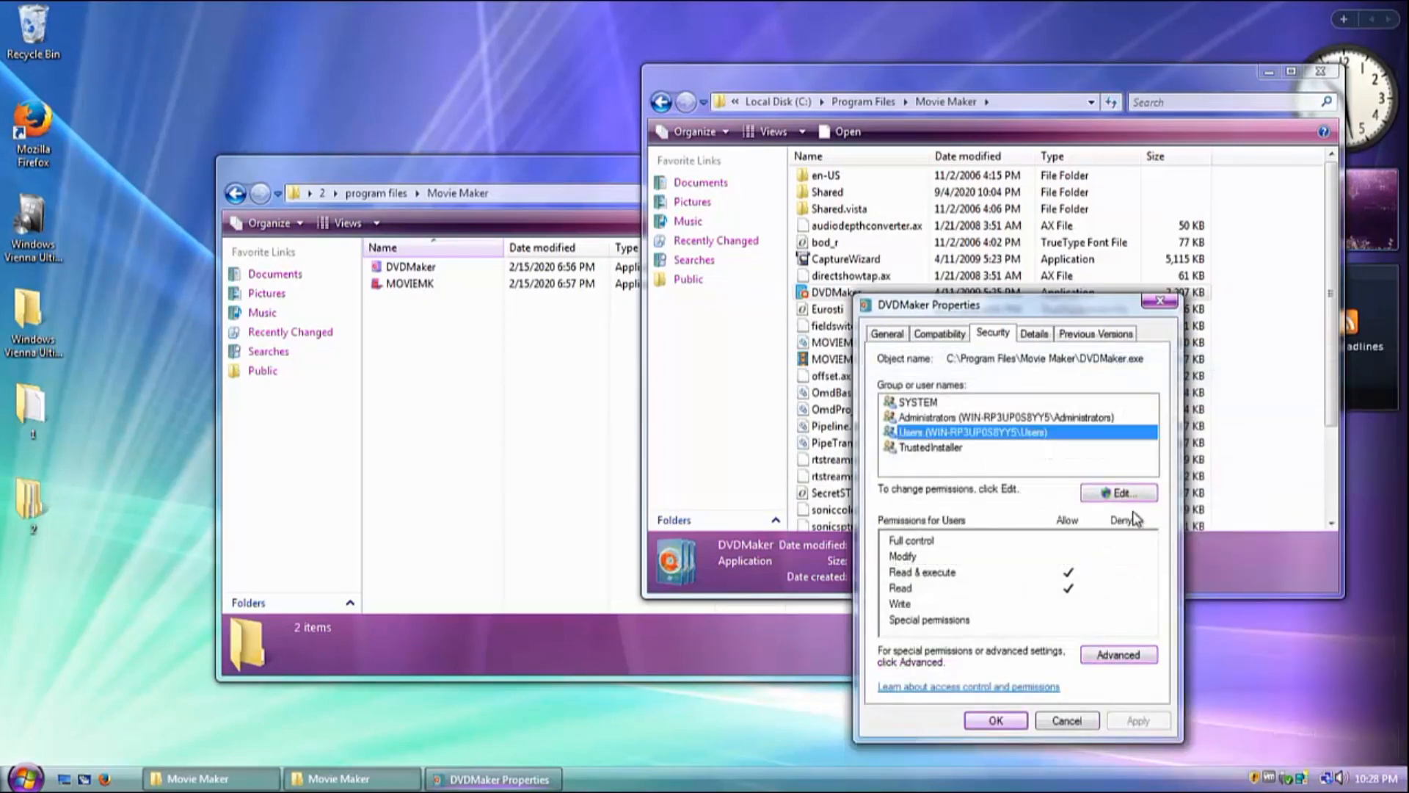
click(1117, 494)
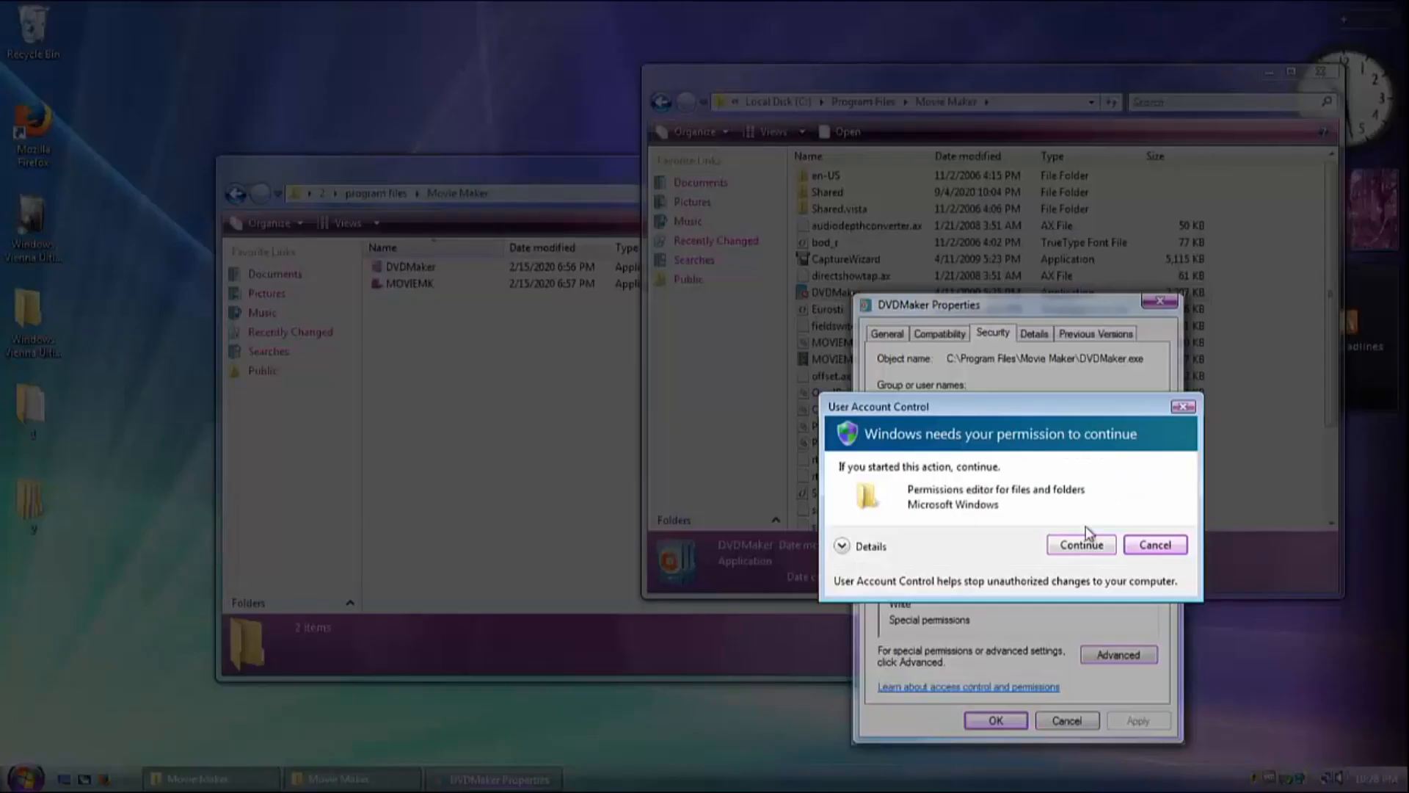
click(1082, 545)
click(984, 511)
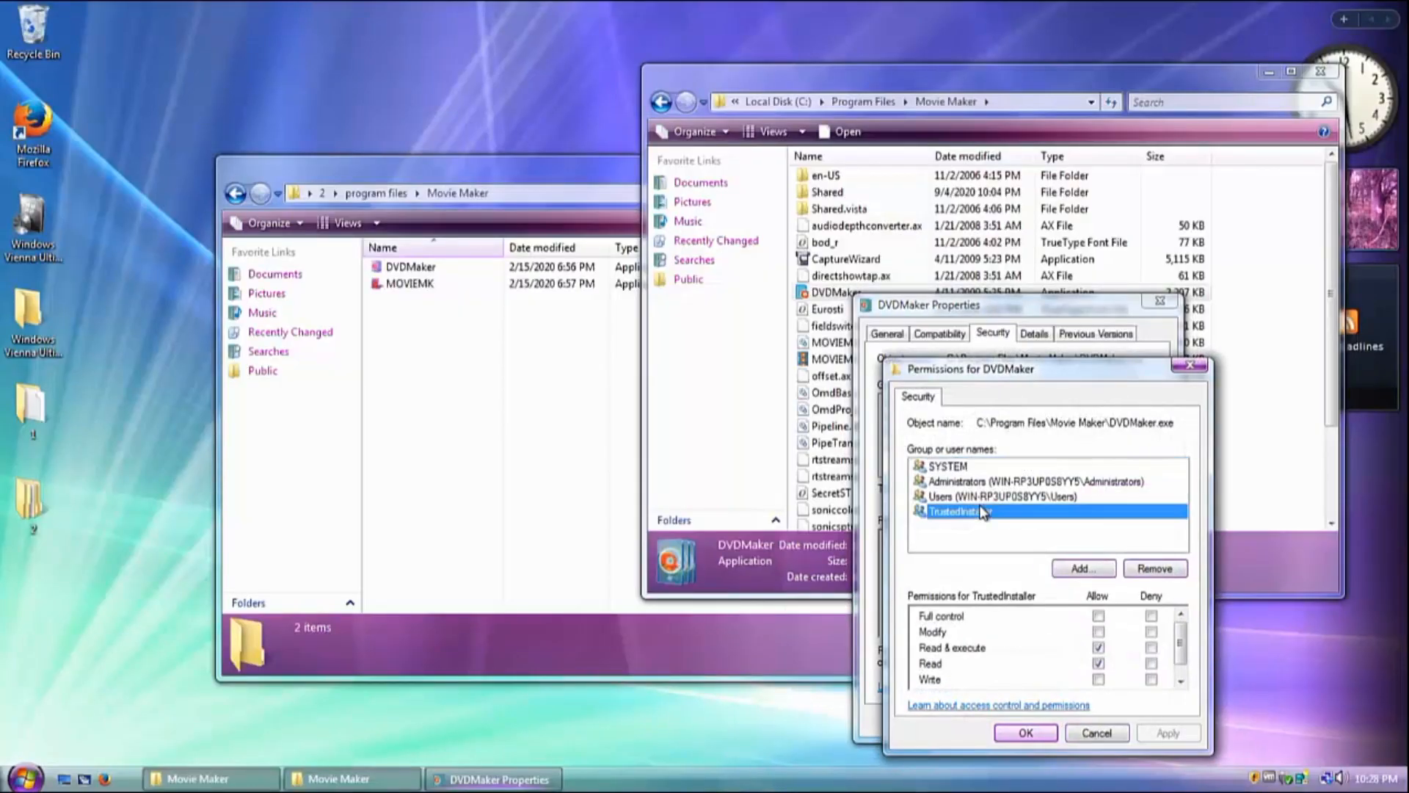
click(979, 502)
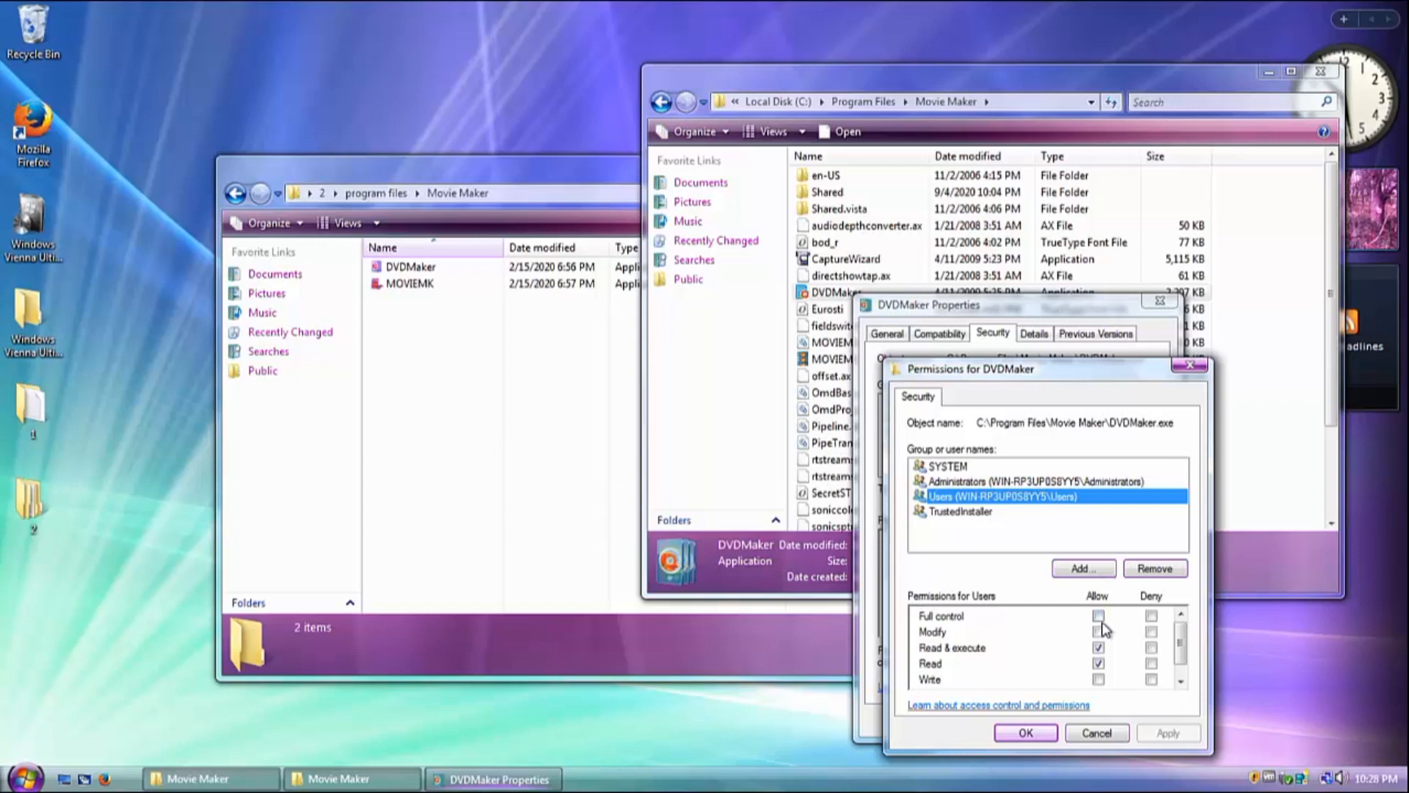
click(1099, 616)
click(1028, 730)
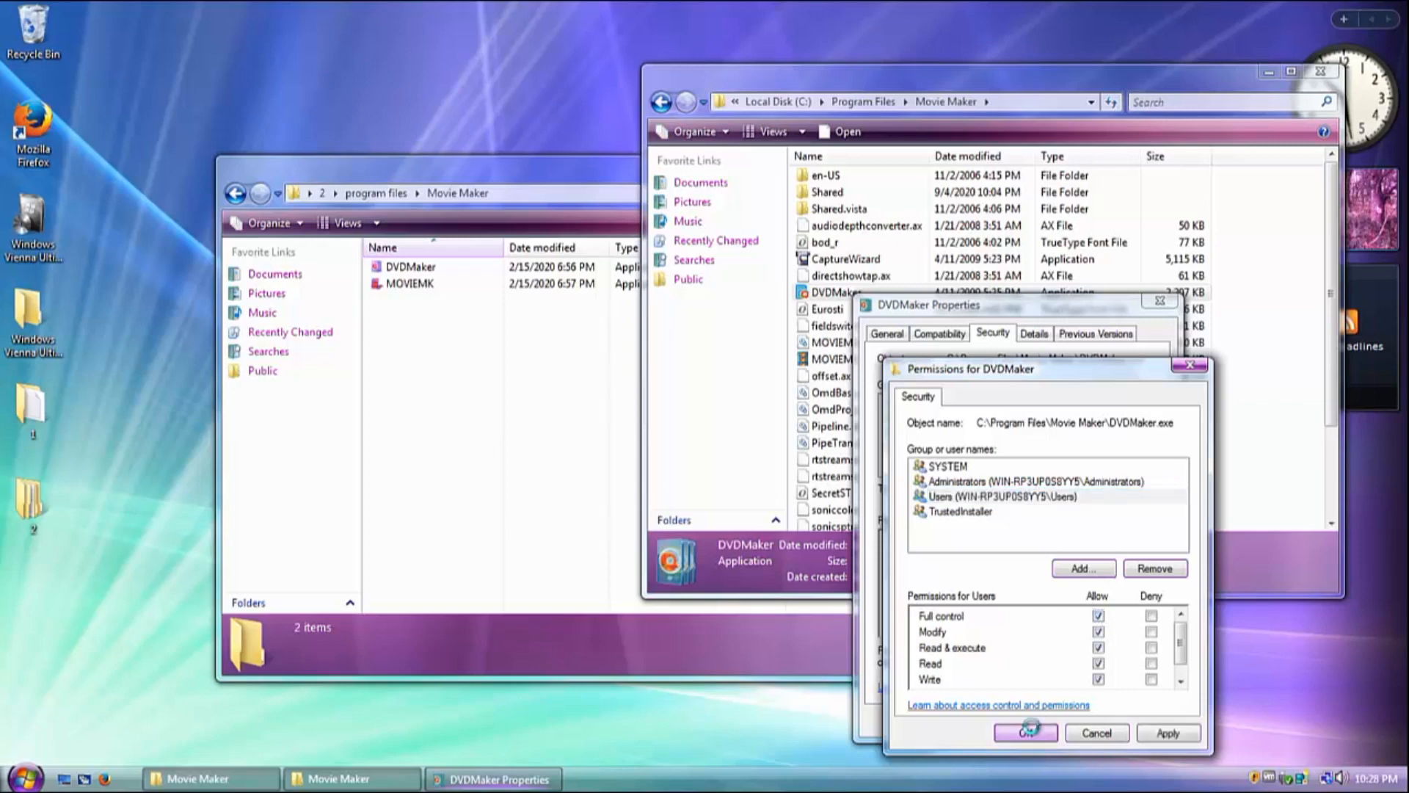
click(1016, 726)
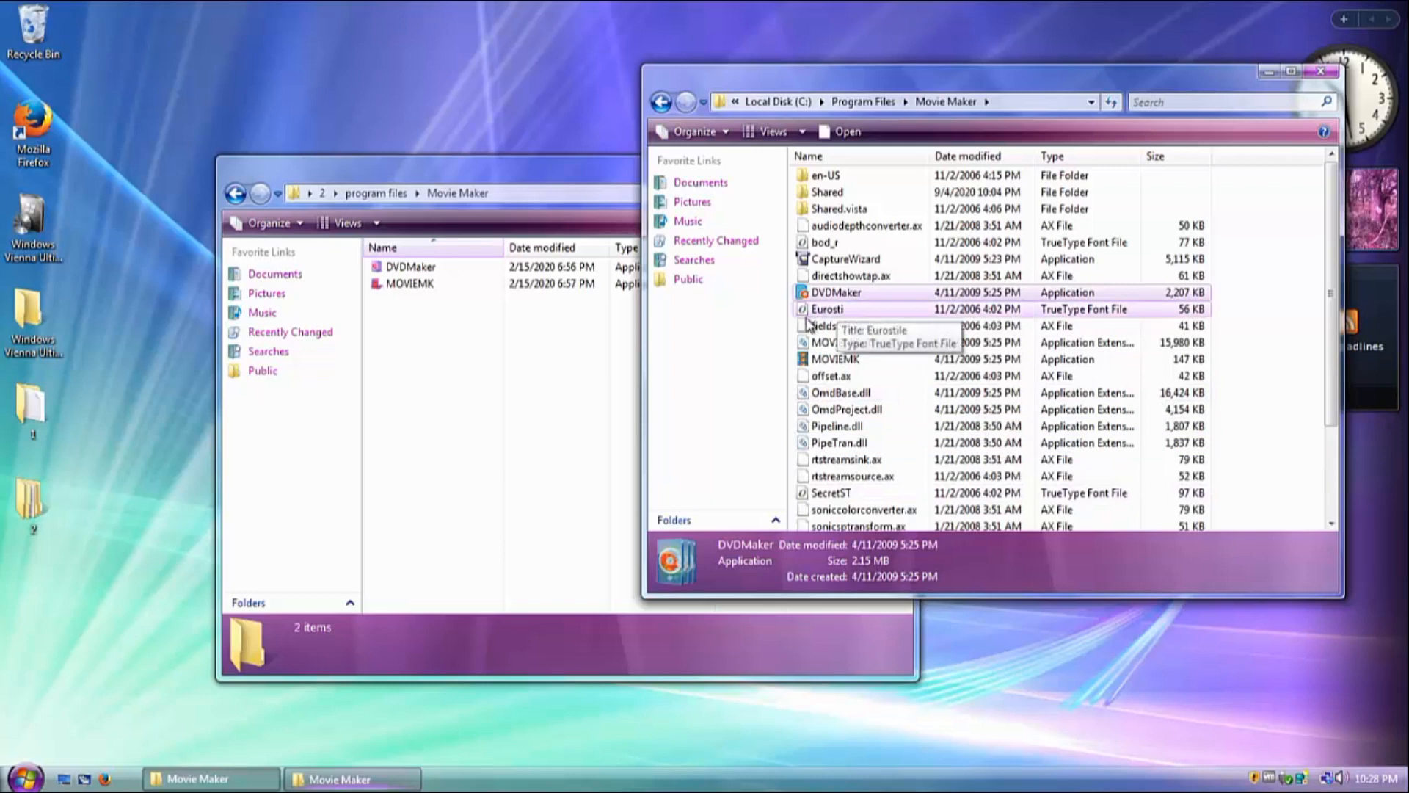
Open the advanced security ownership settings of the MOVIEMK application in C:\Program Files\Movie Maker.
right_click(817, 361)
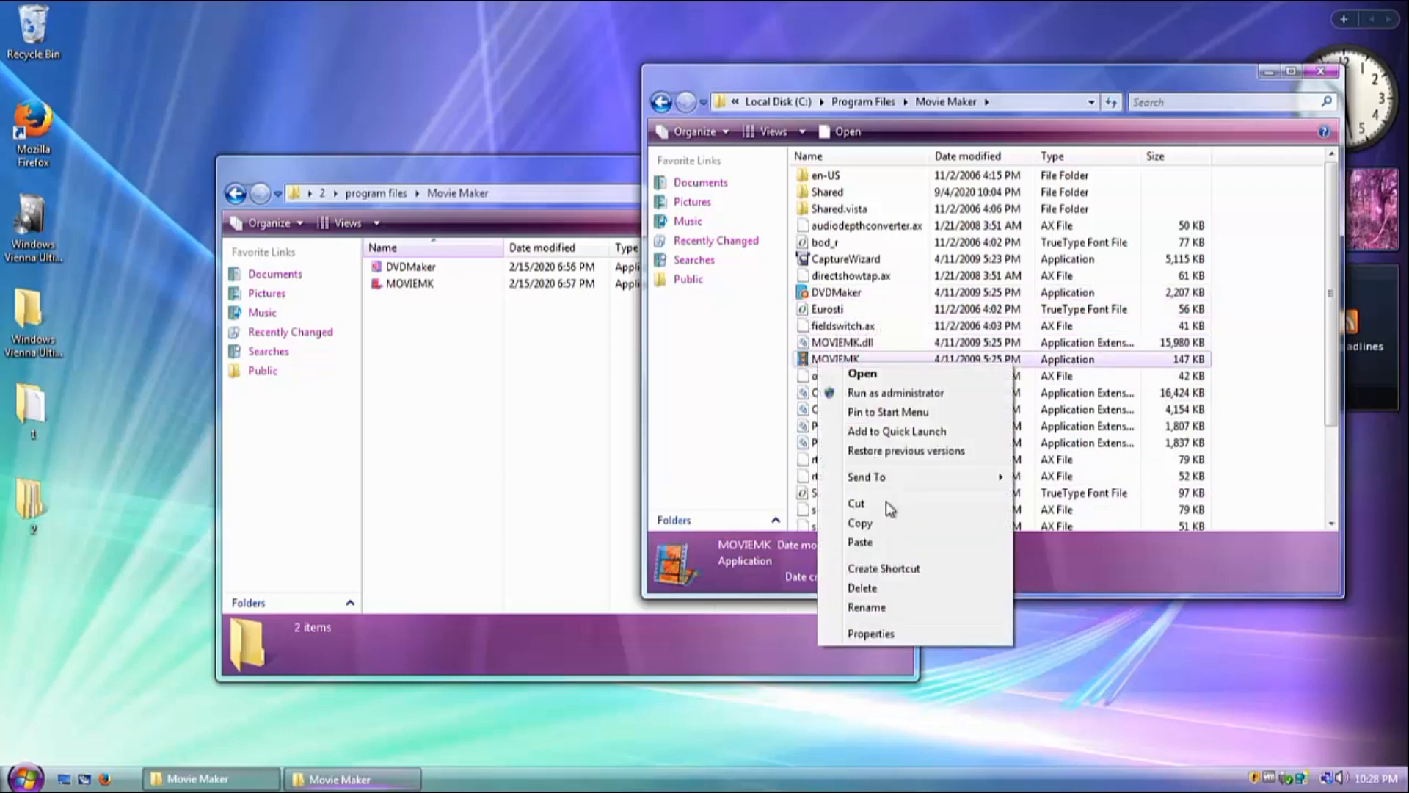
click(881, 632)
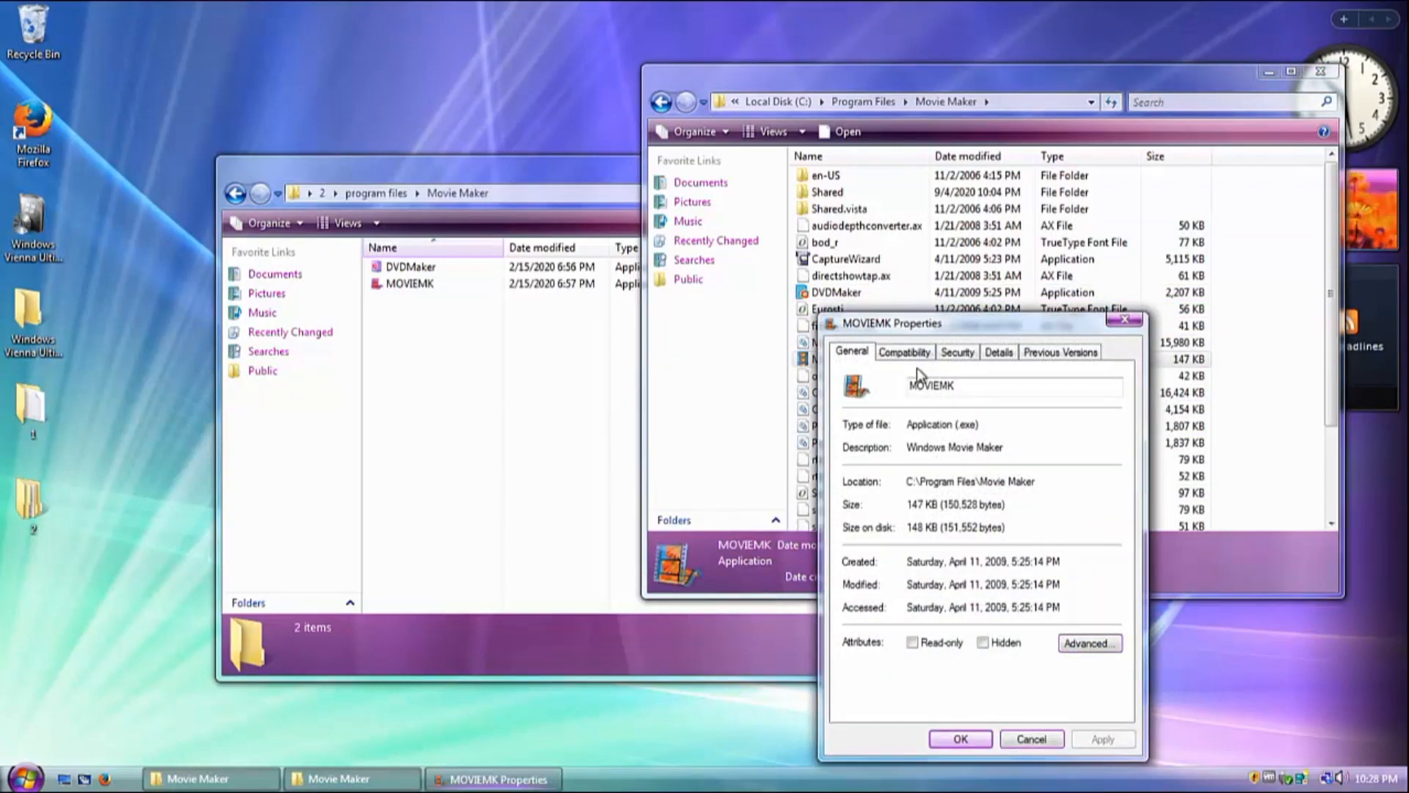
click(925, 358)
click(966, 359)
click(917, 359)
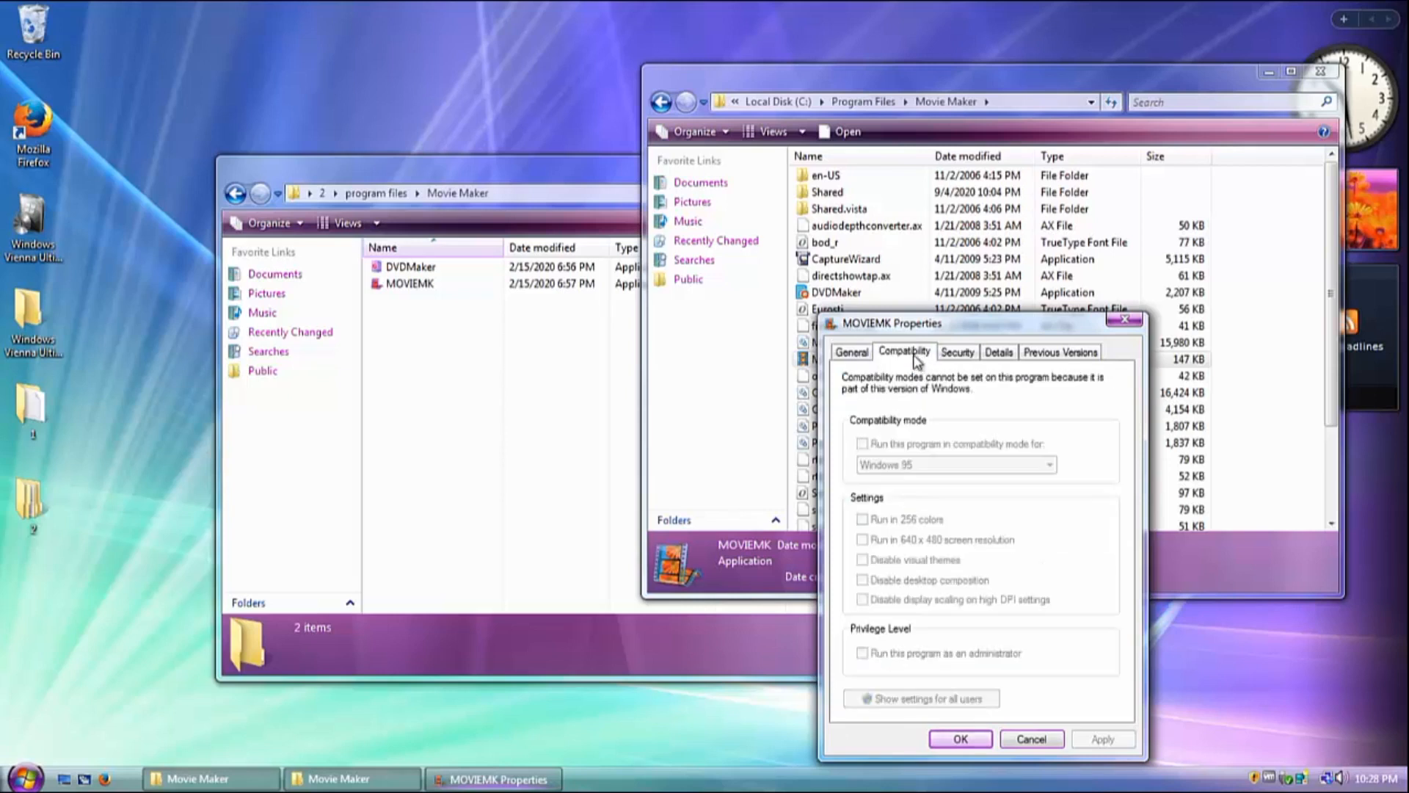
click(954, 353)
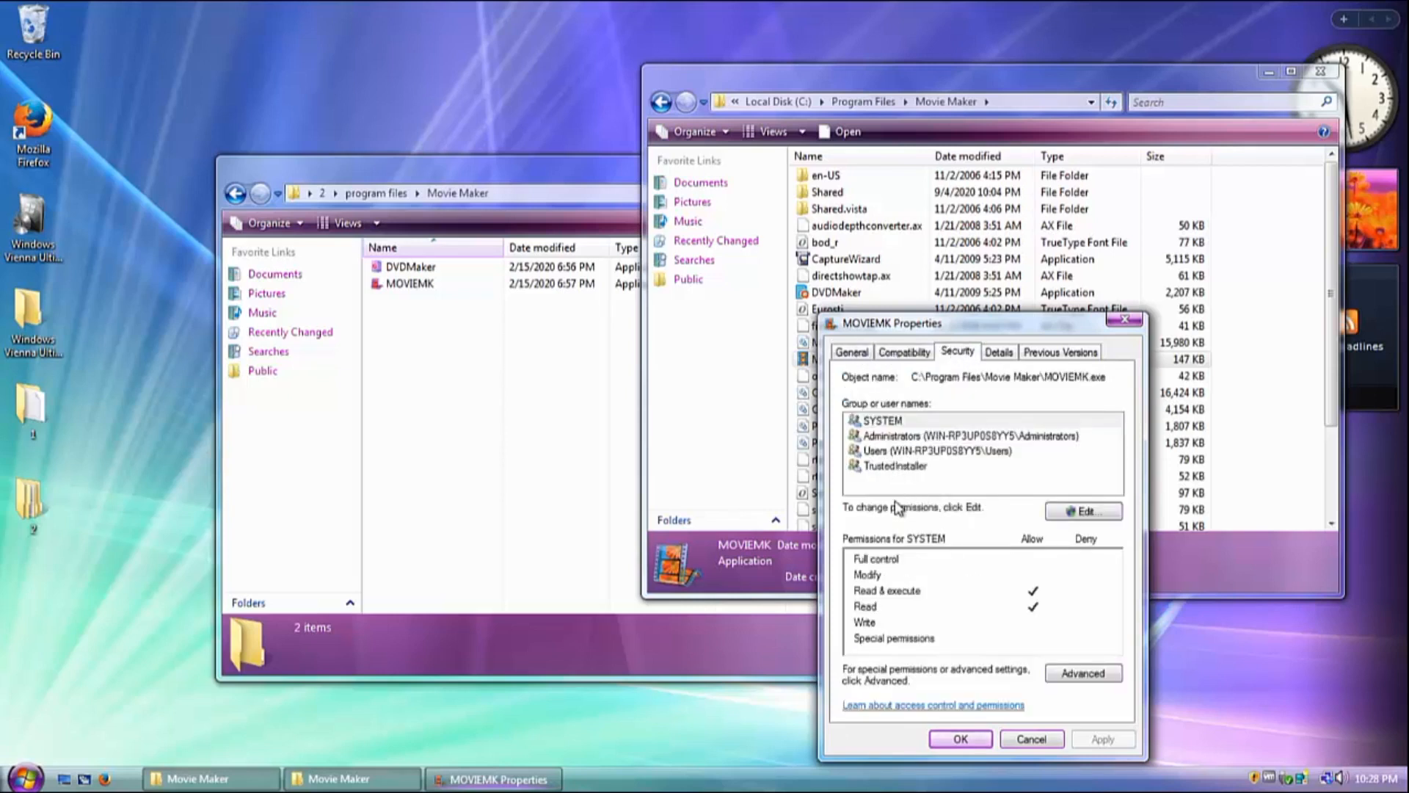
click(1111, 675)
click(982, 381)
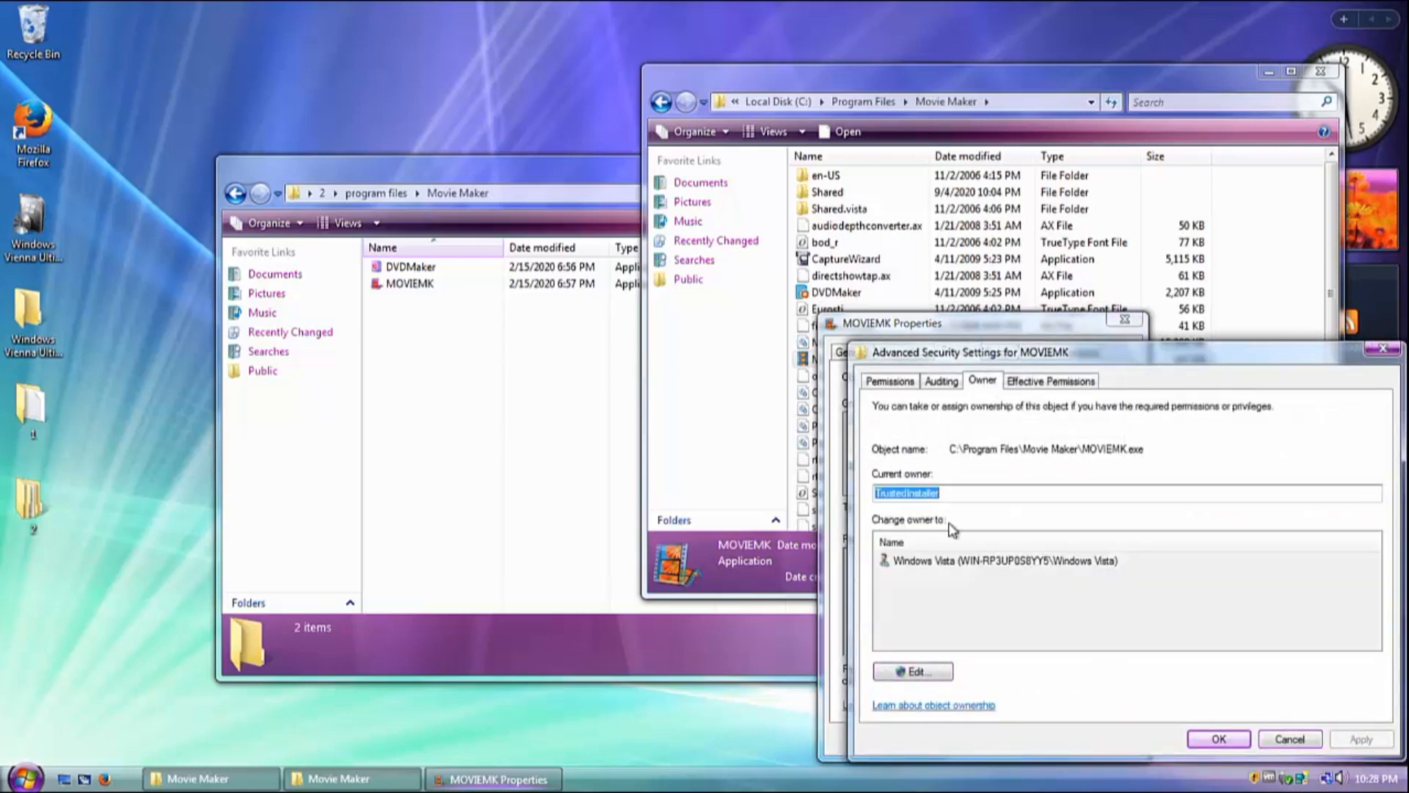
Change the owner of MOVIEMK to the Windows Vista user account with administrator permission.
click(922, 673)
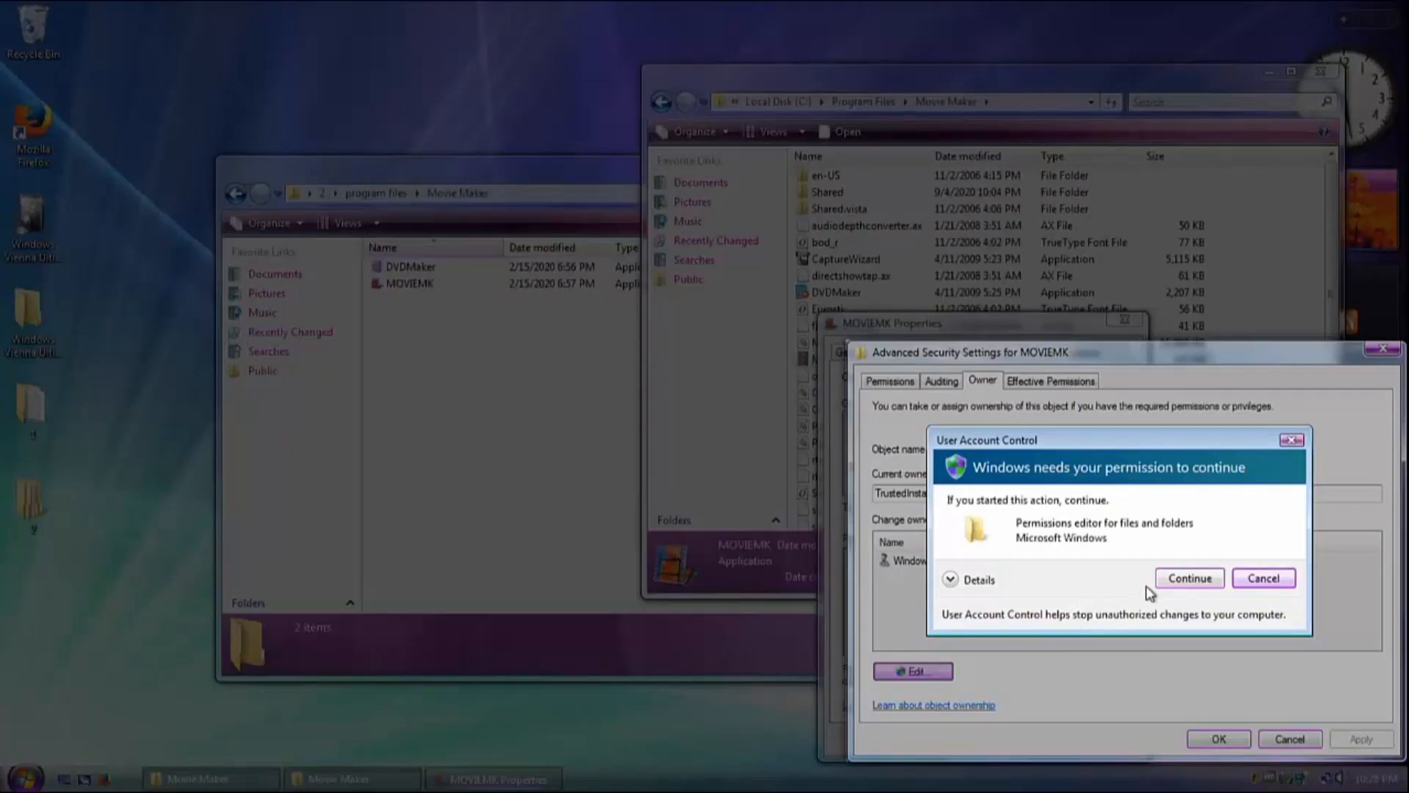
click(1178, 580)
click(963, 575)
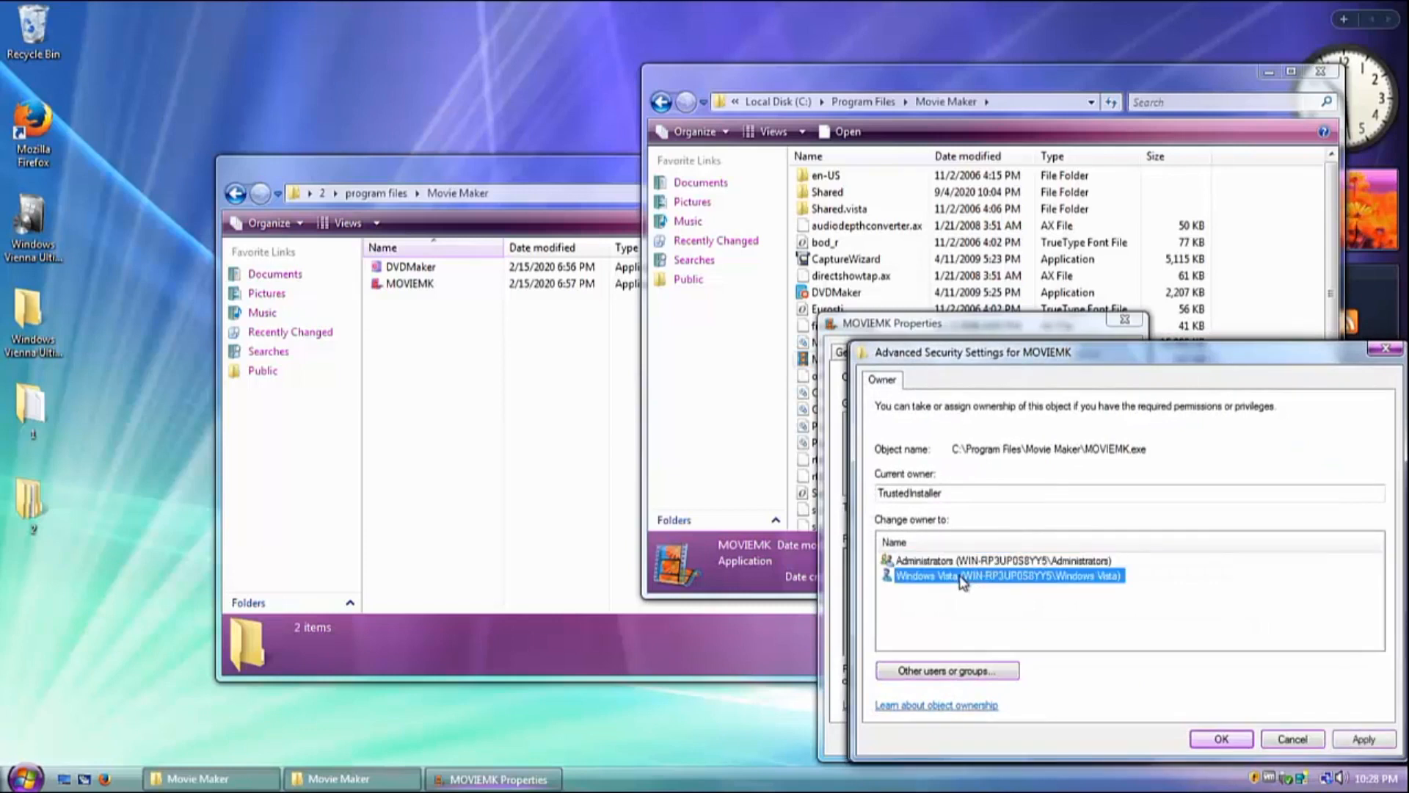
click(1218, 740)
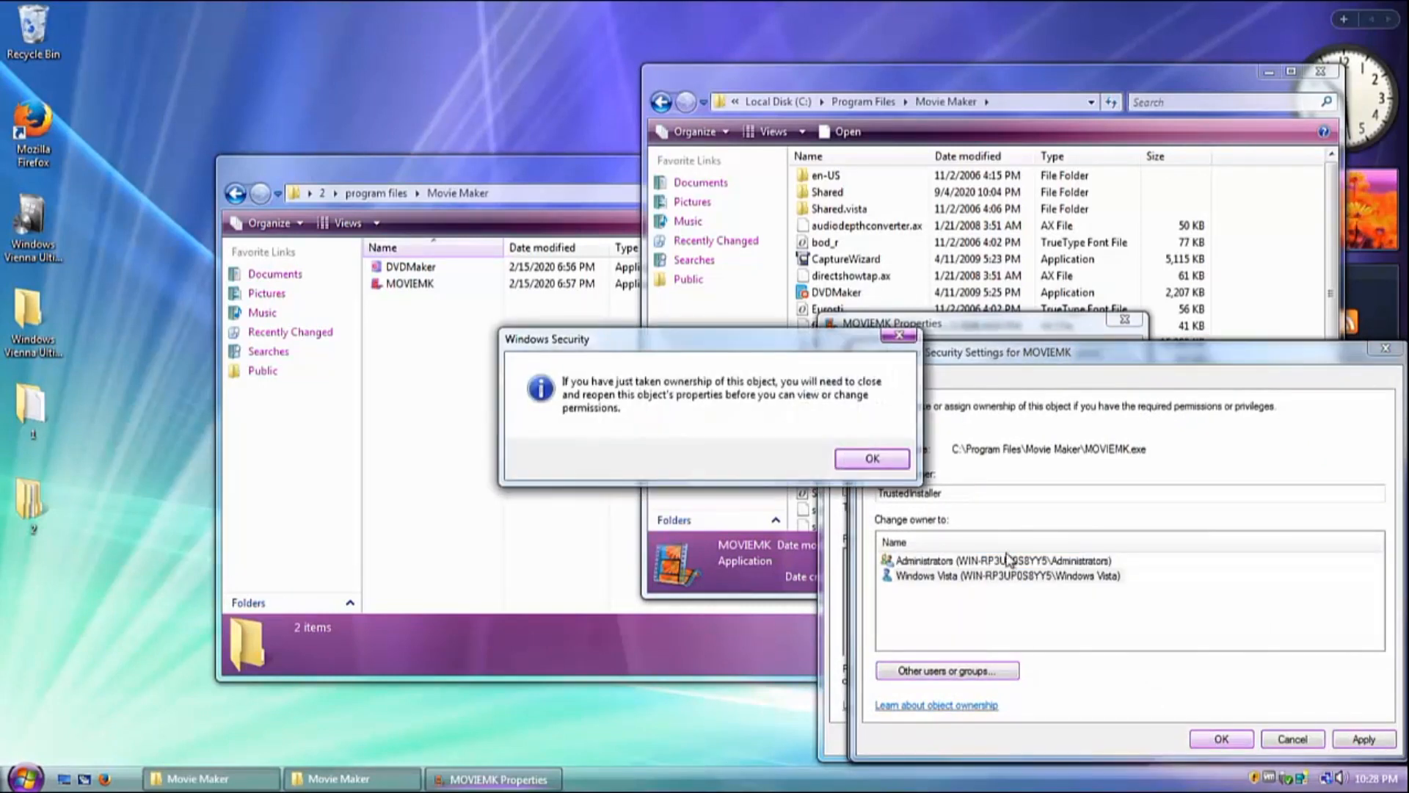
click(866, 460)
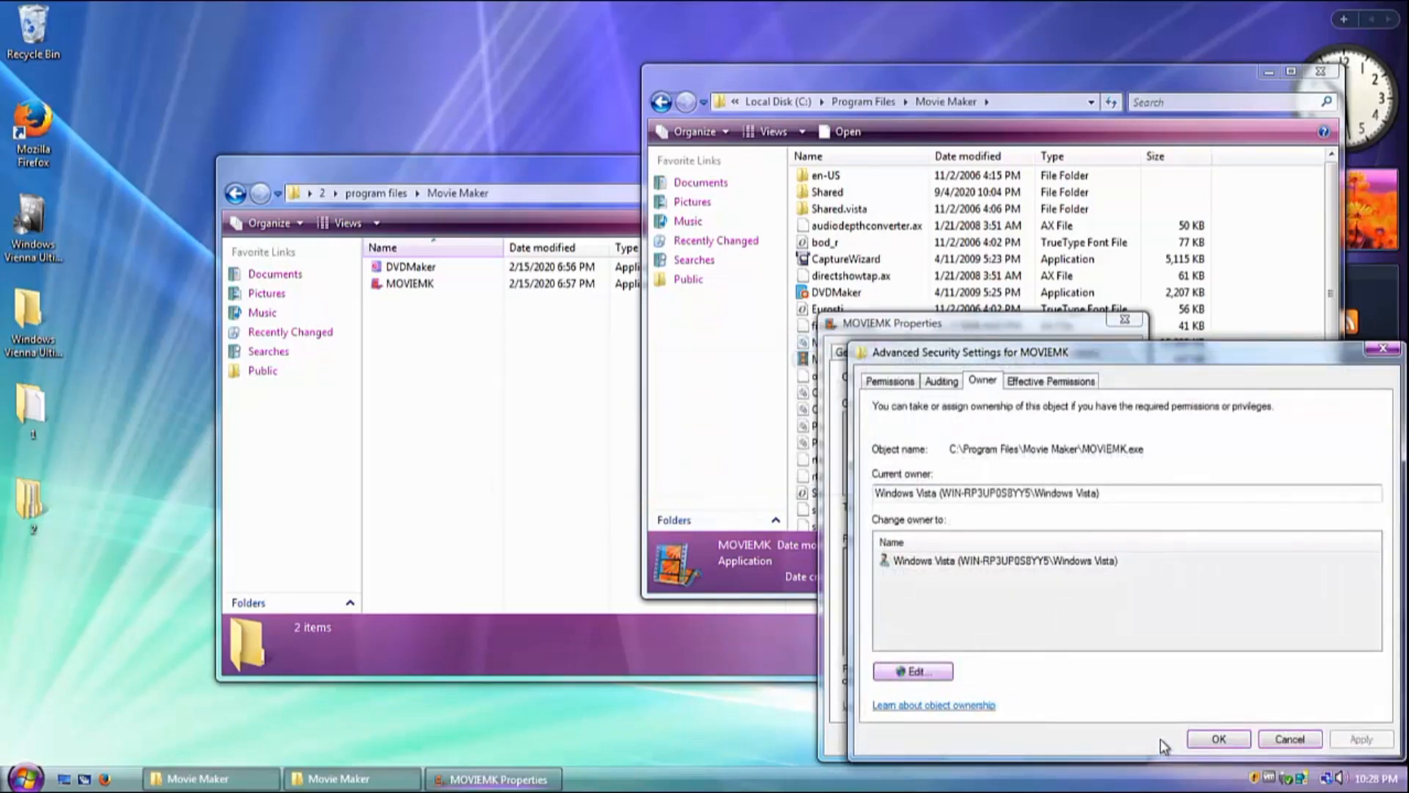
click(1221, 739)
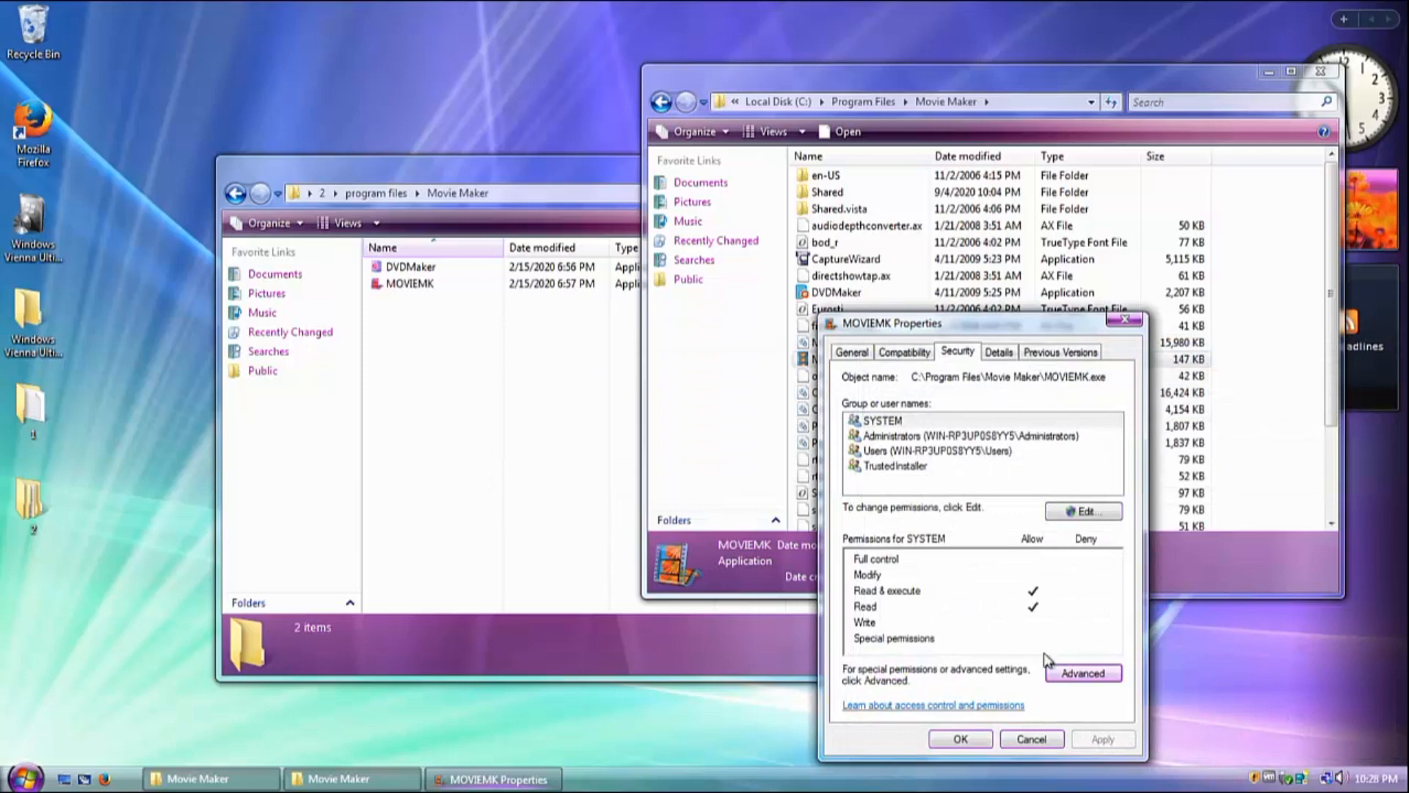
Allow the Users group full control of MOVIEMK with administrator permission, check the group's permissions and close the properties.
click(1073, 514)
click(1046, 563)
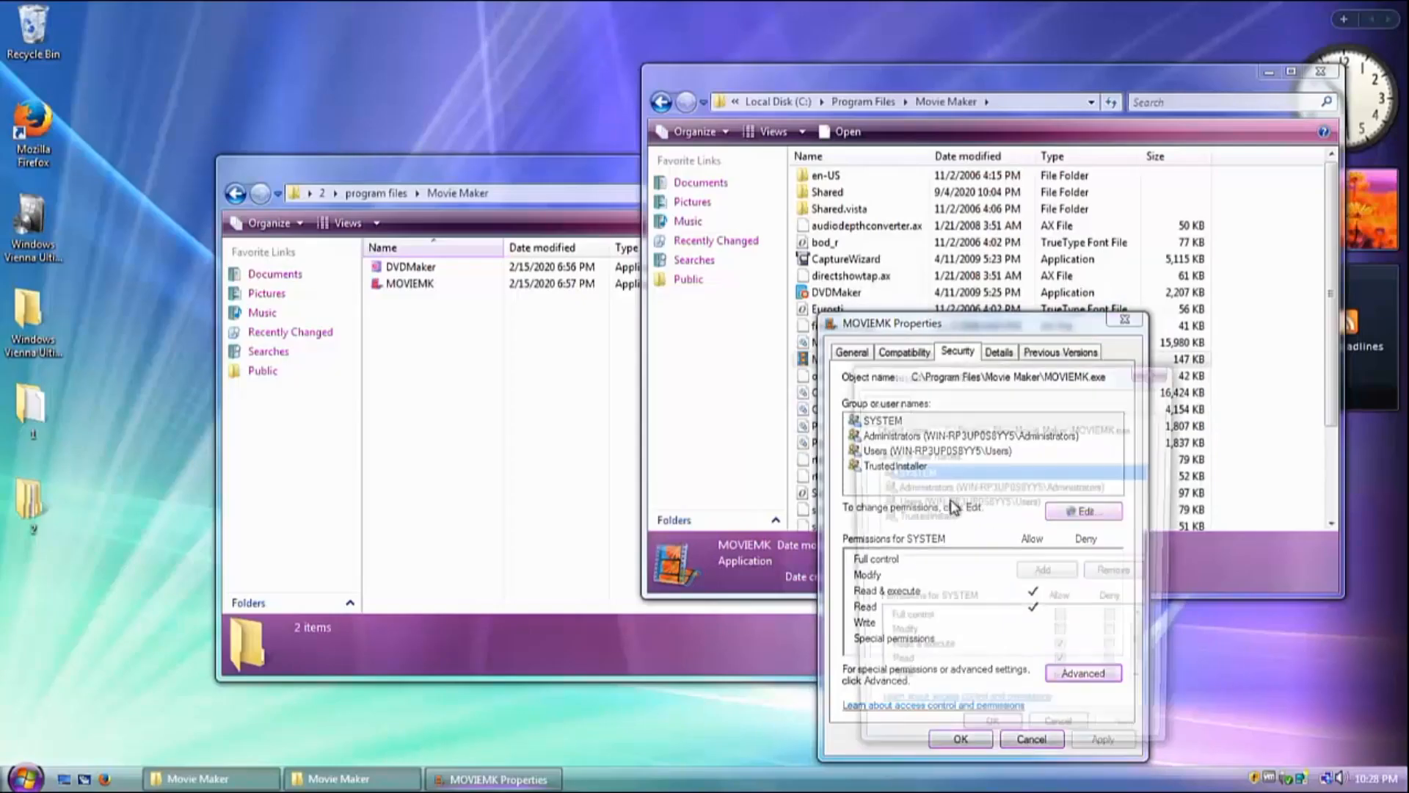
click(916, 503)
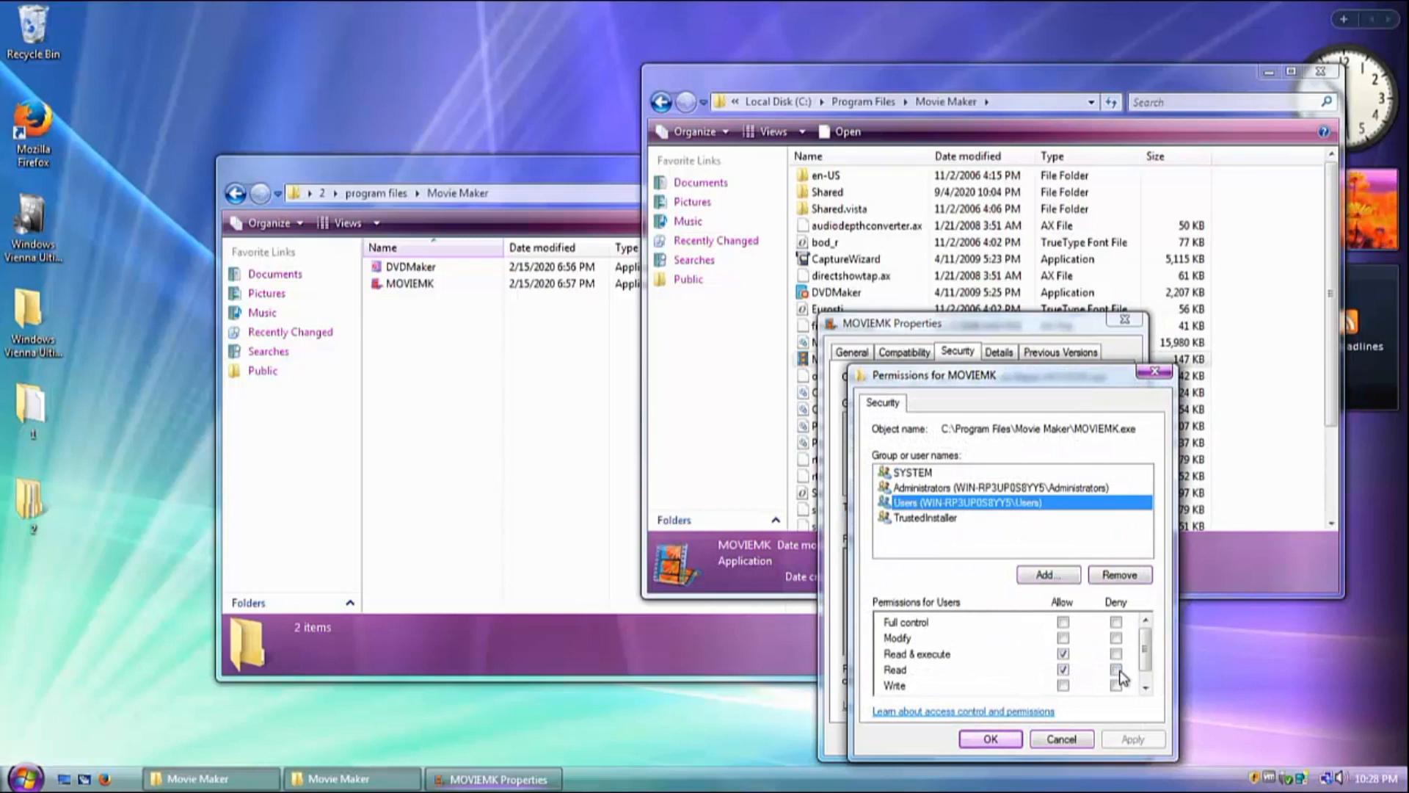
click(1065, 625)
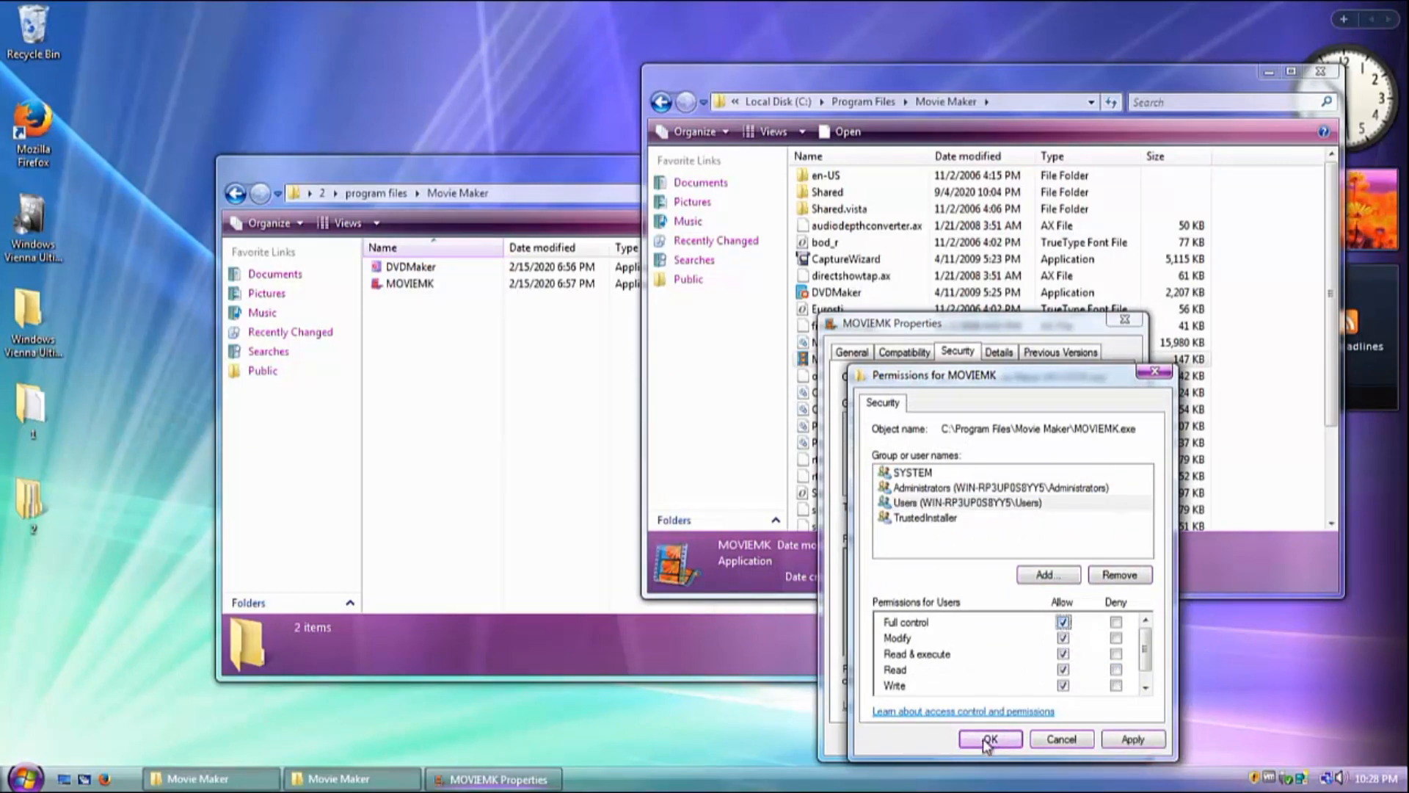
click(984, 742)
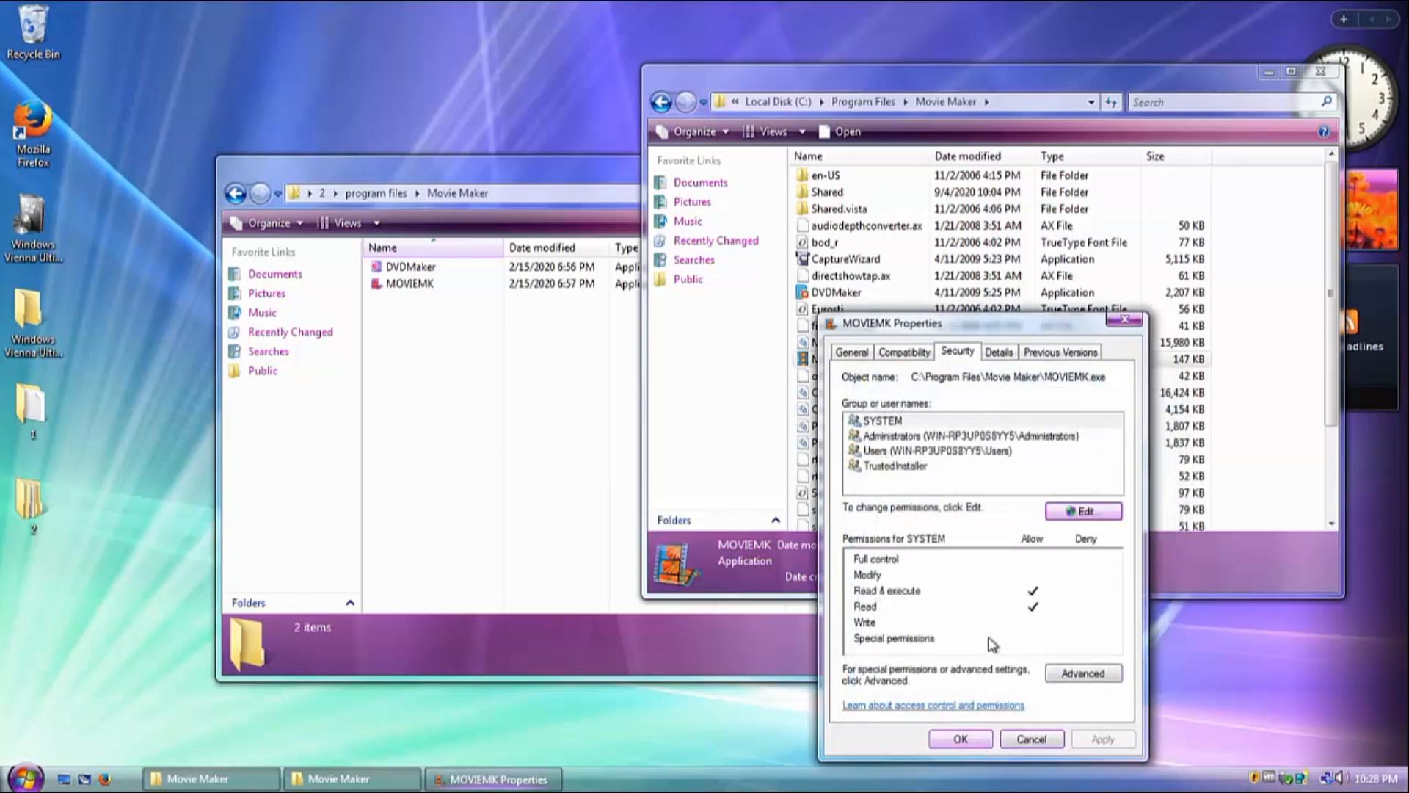
click(925, 453)
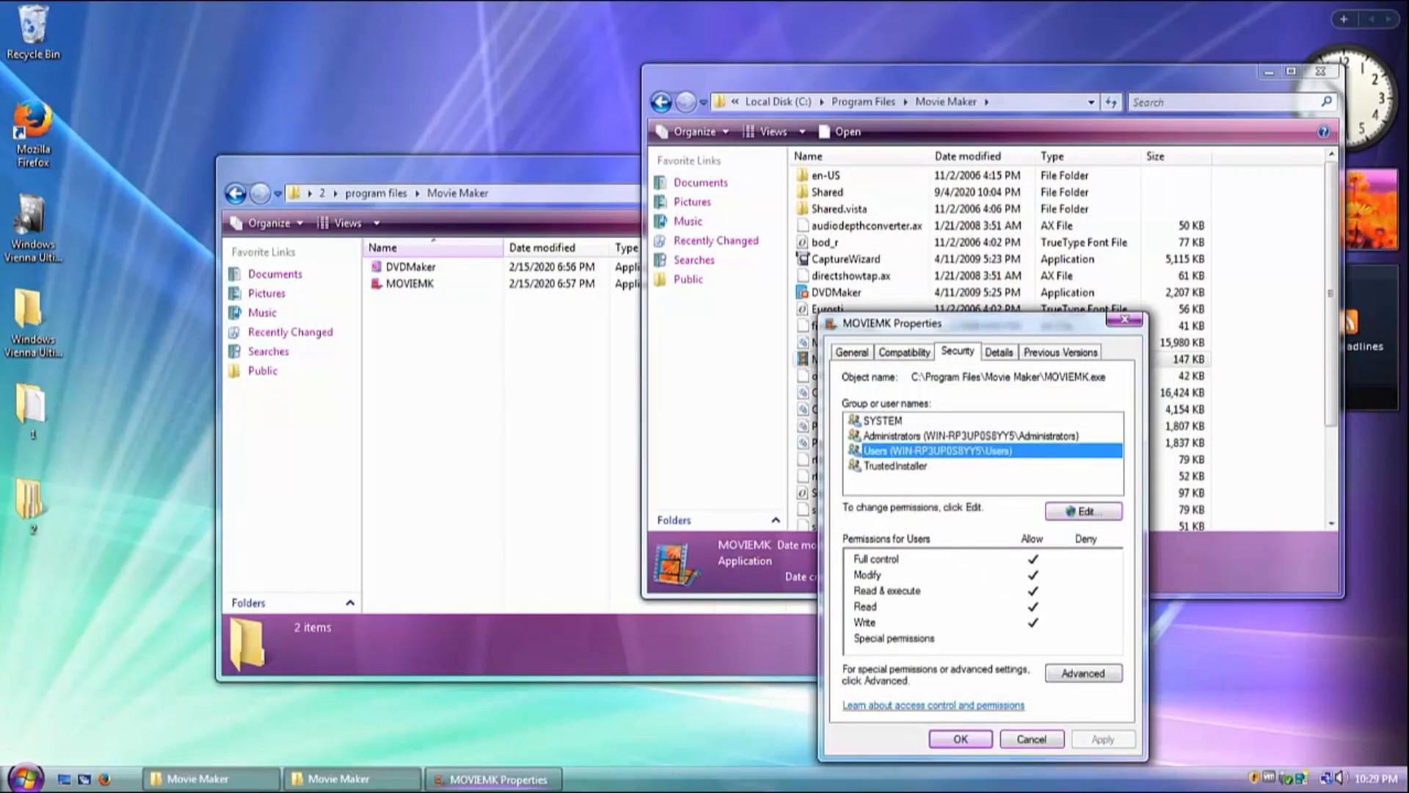
click(956, 738)
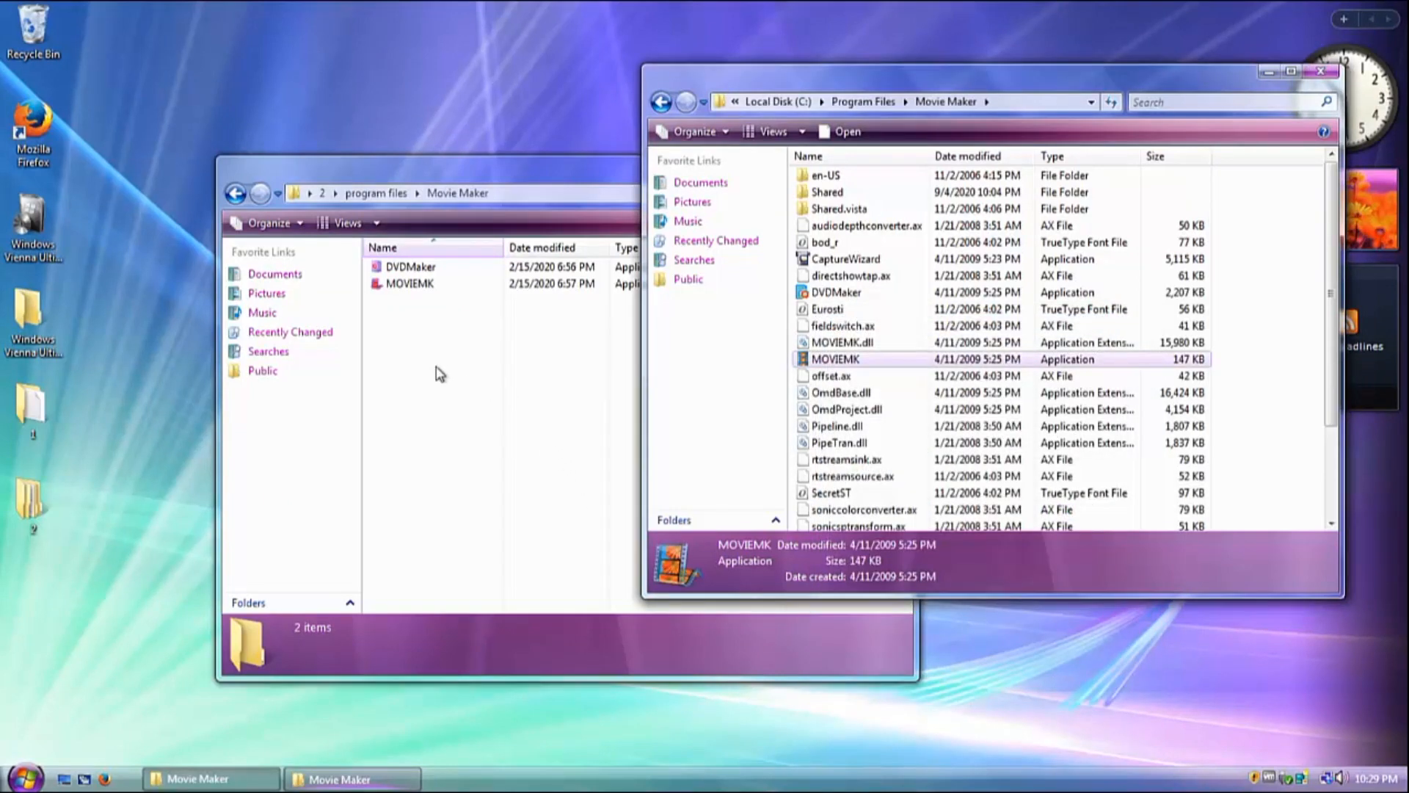
Copy DVDMaker and MOVIEMK from folder 2's Movie Maker into C:\Program Files\Movie Maker, replacing the existing files.
drag(417, 374, 412, 218)
drag(410, 267, 657, 307)
drag(502, 179, 252, 146)
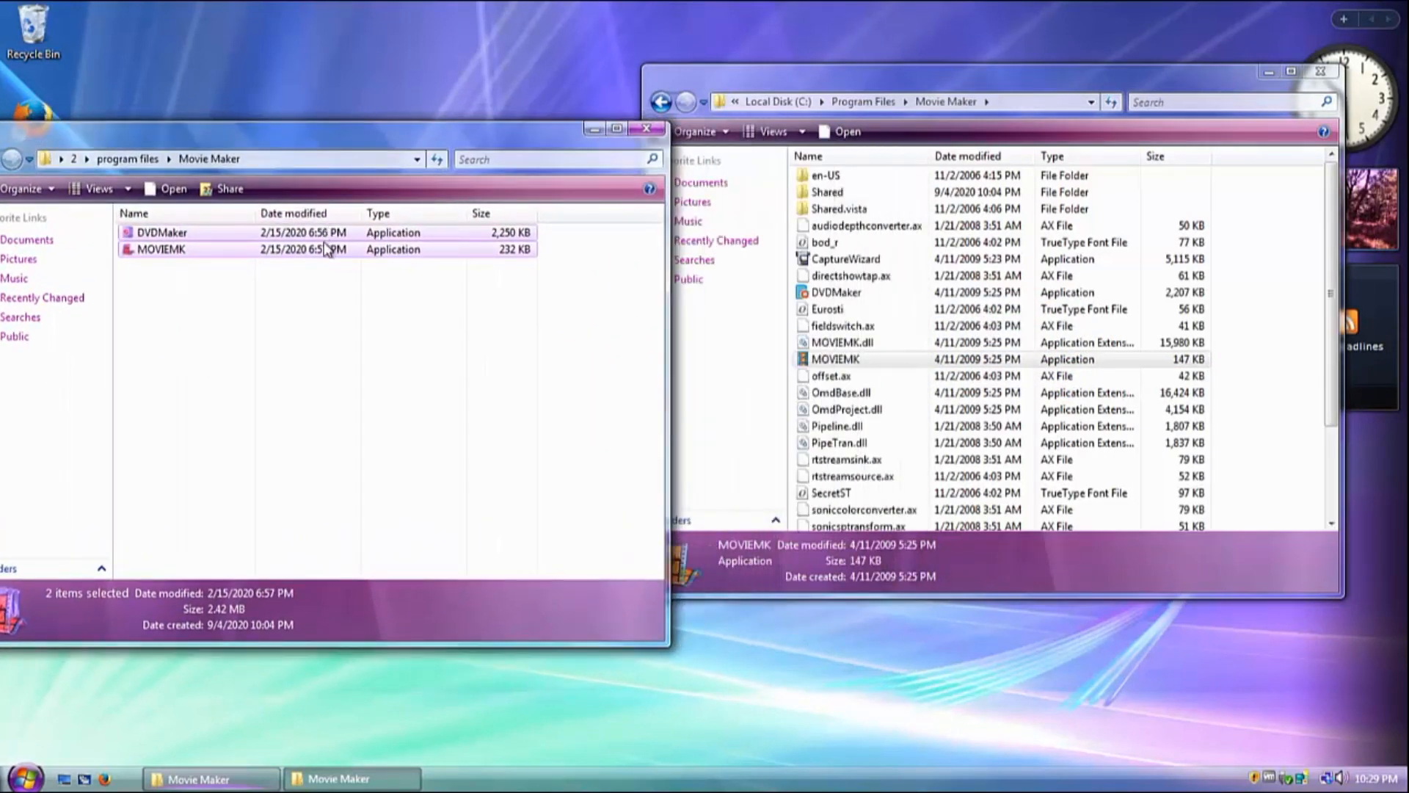
right_click(326, 246)
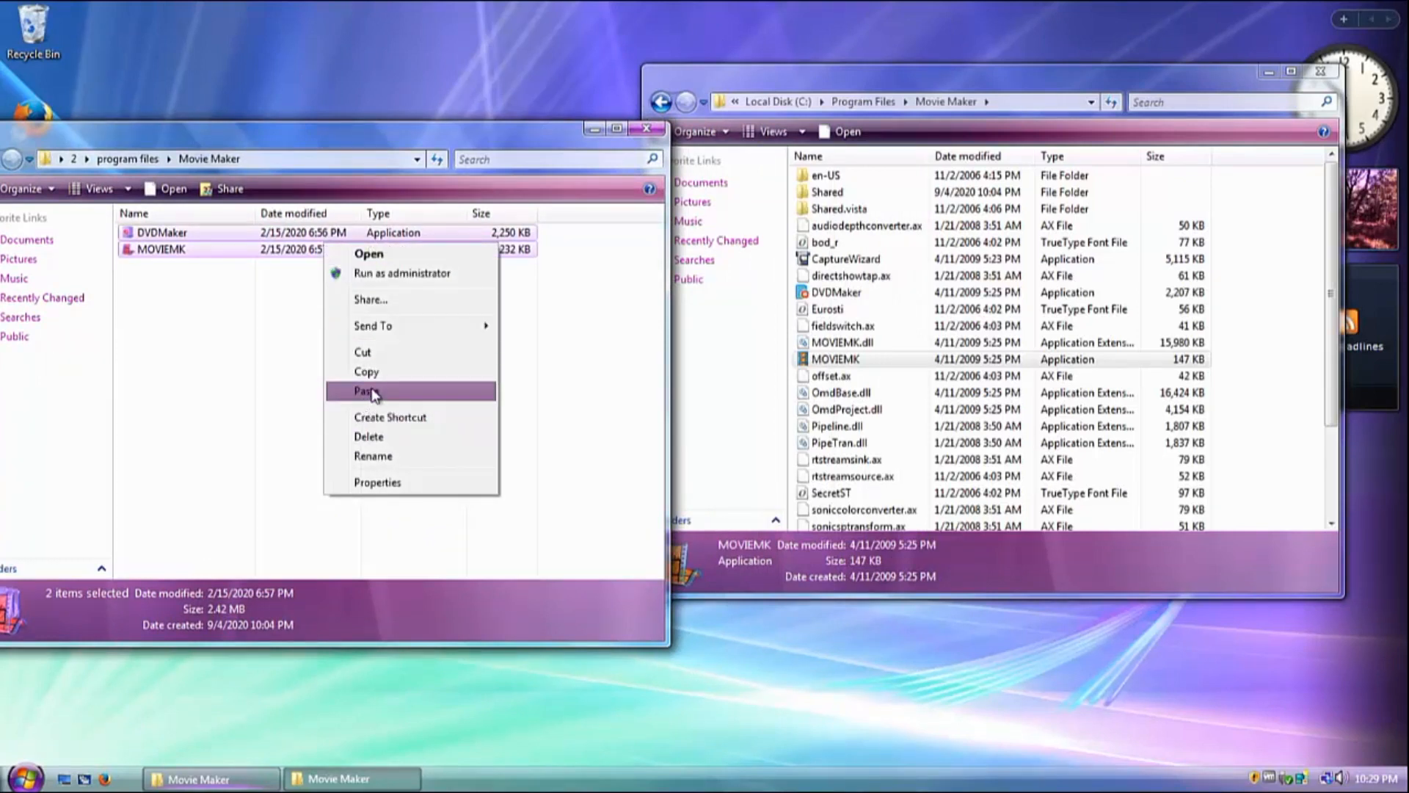
click(374, 377)
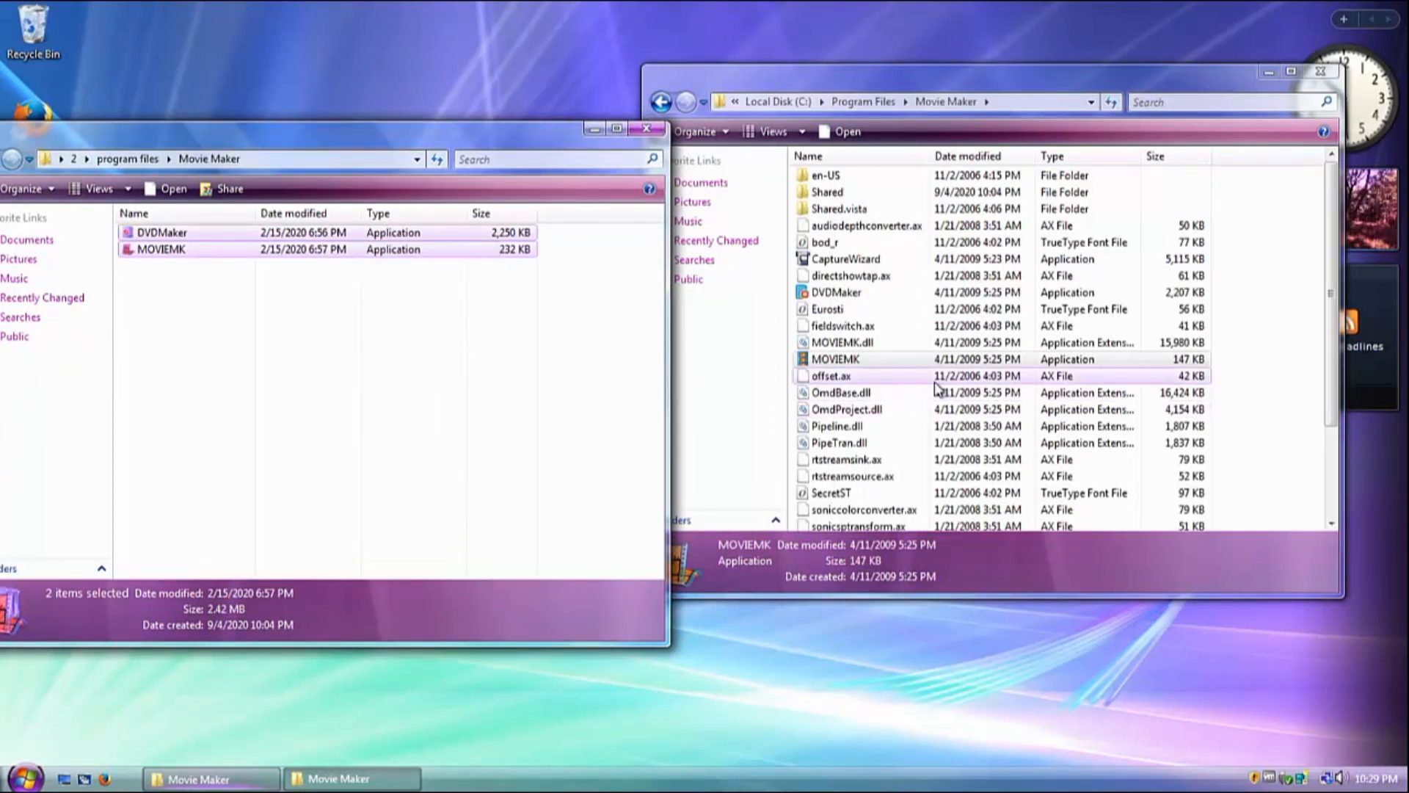
click(1276, 419)
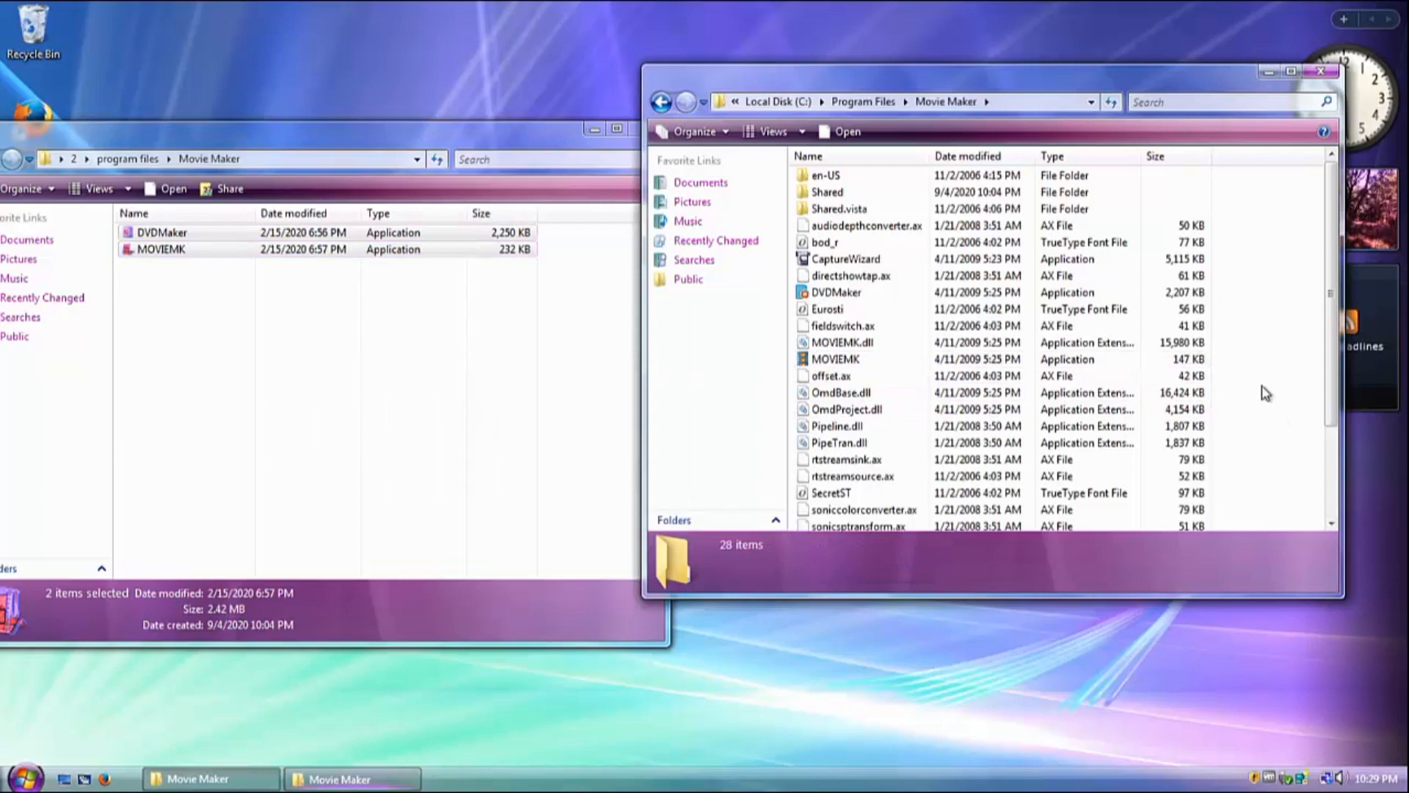
right_click(1265, 376)
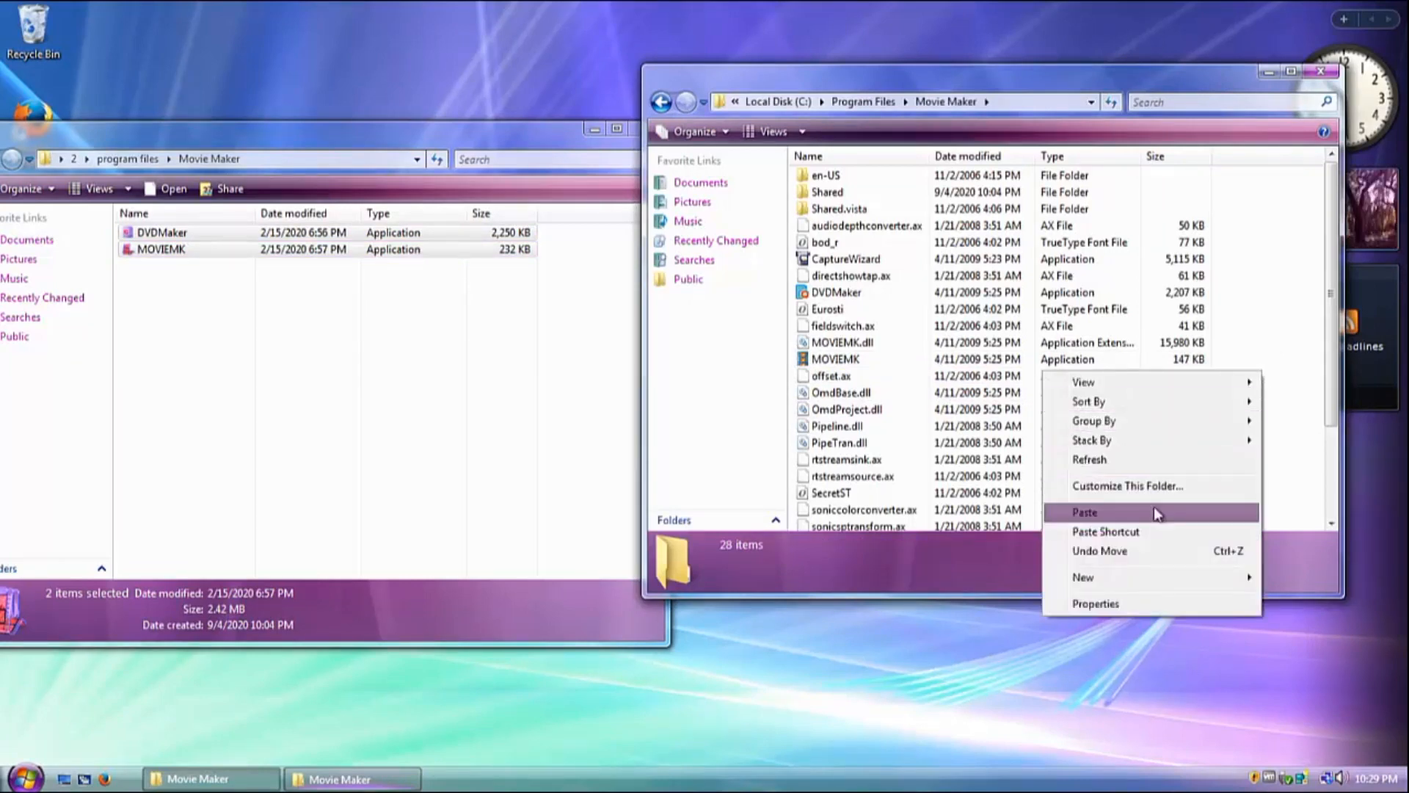
click(1154, 512)
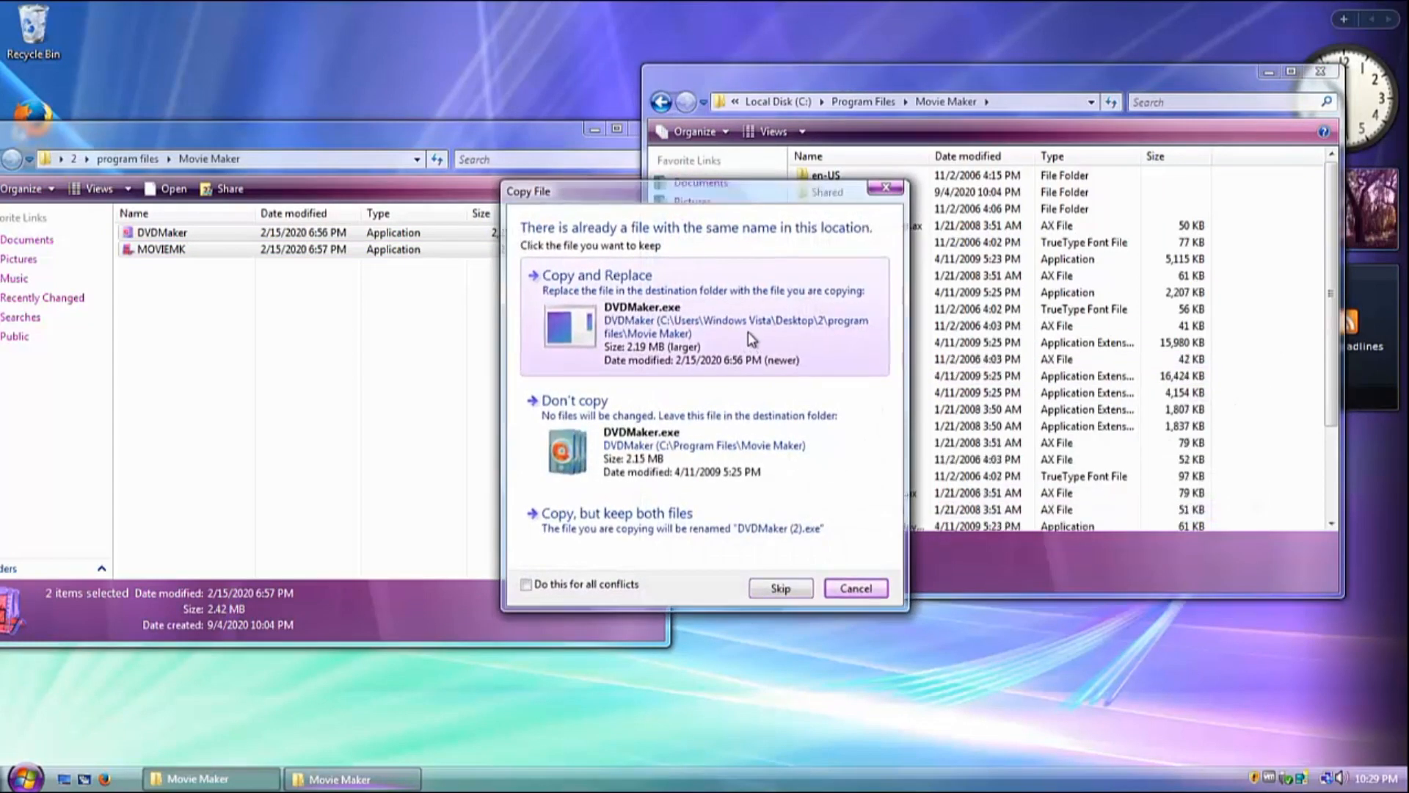
click(747, 332)
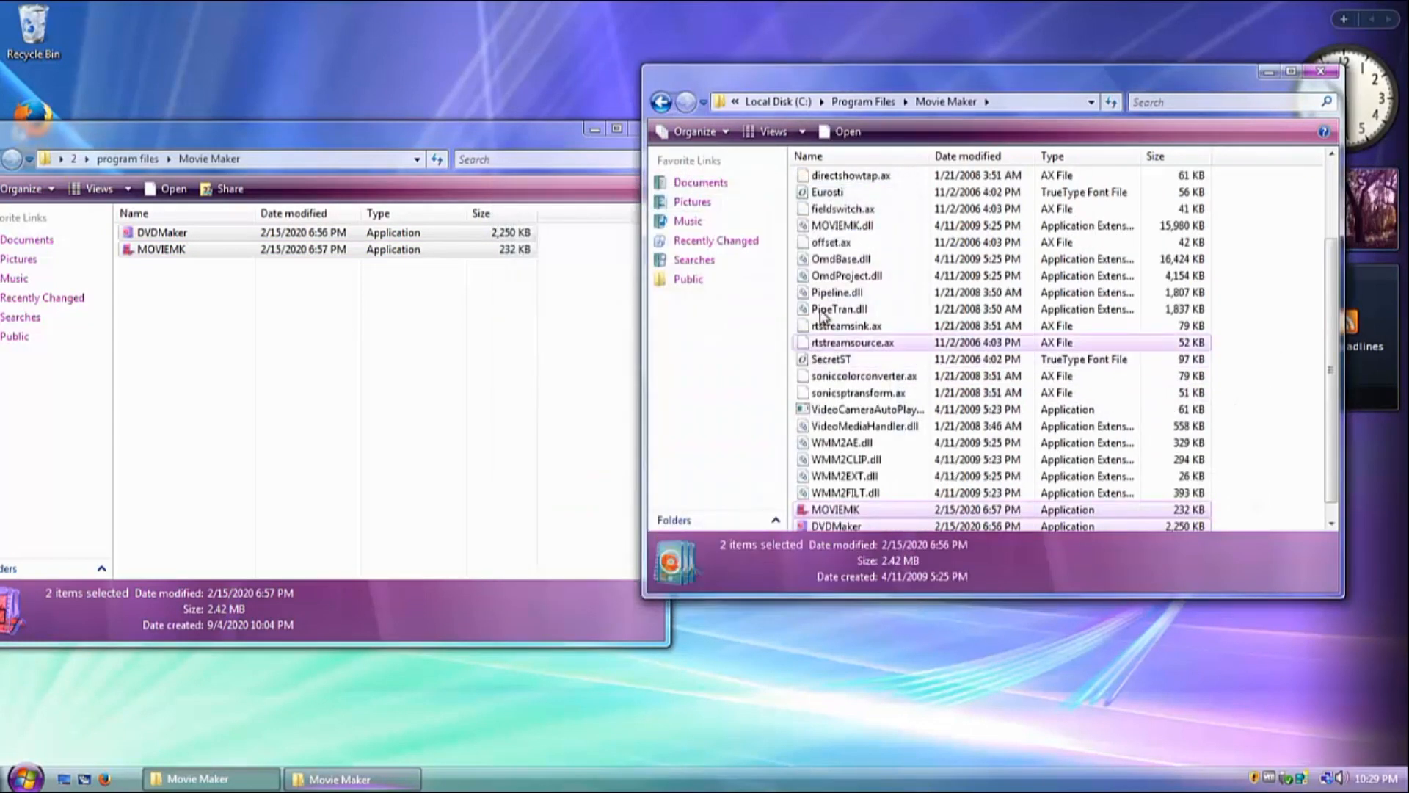
Open the Windows Calendar folders in both C:\Program Files and folder 2's program files, side by side.
click(660, 102)
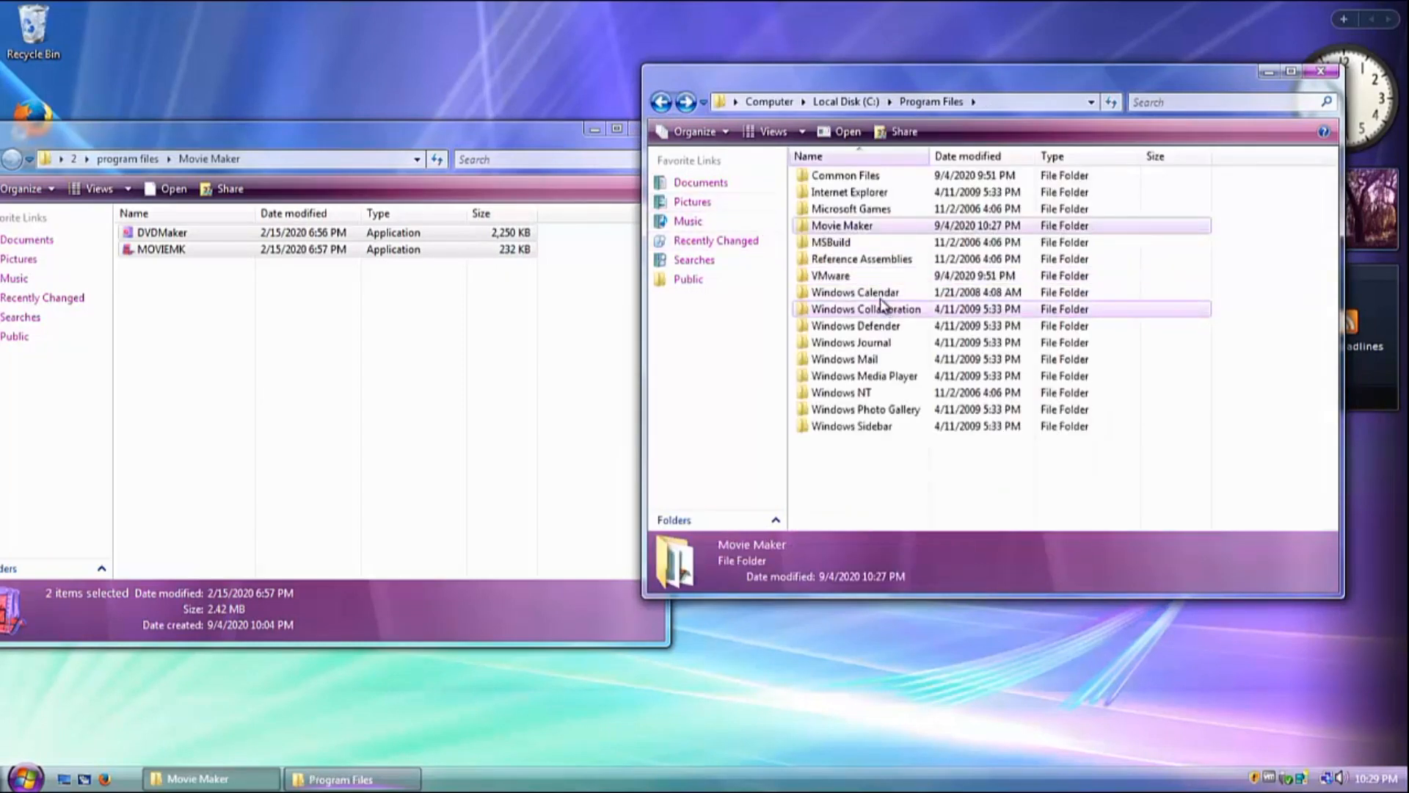
double_click(880, 296)
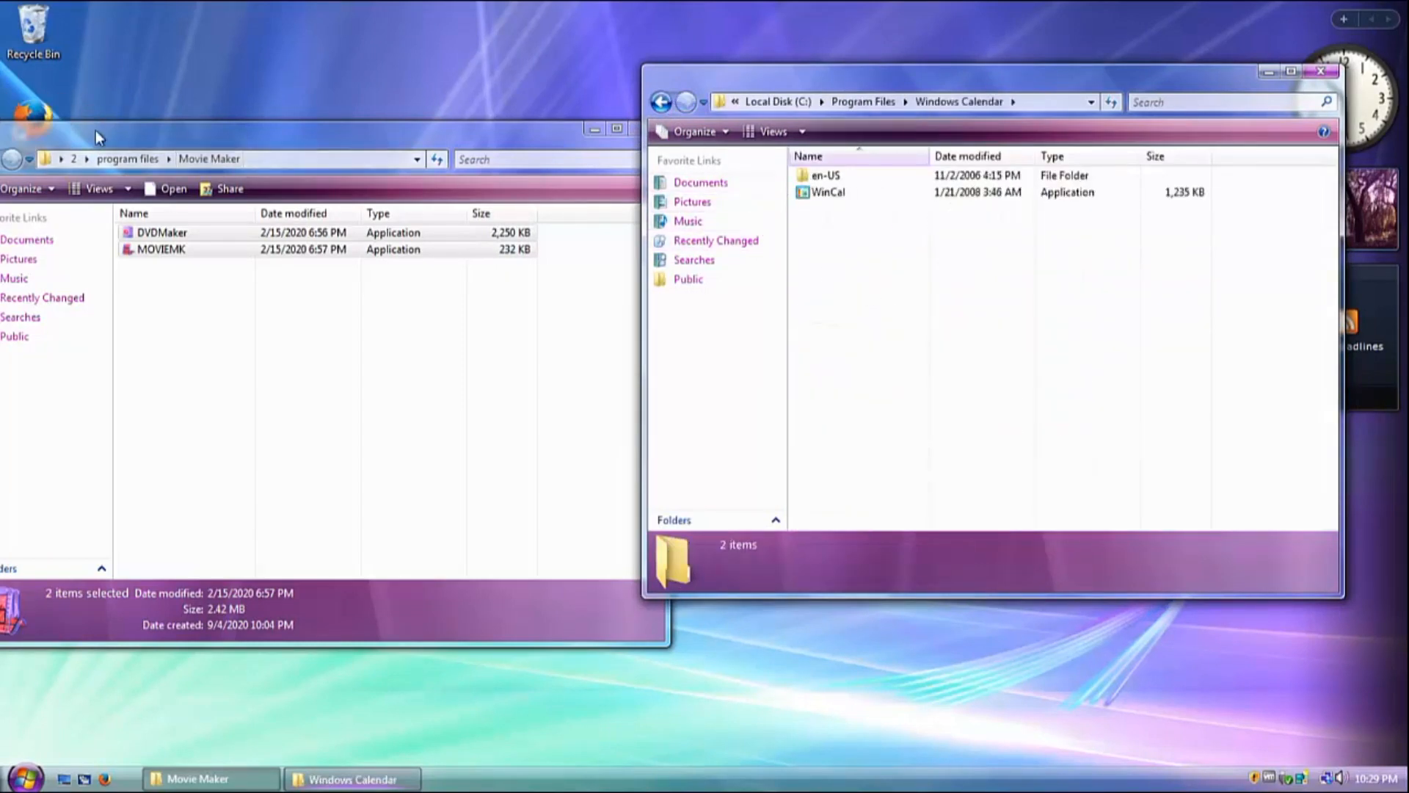
drag(96, 131, 144, 120)
click(34, 149)
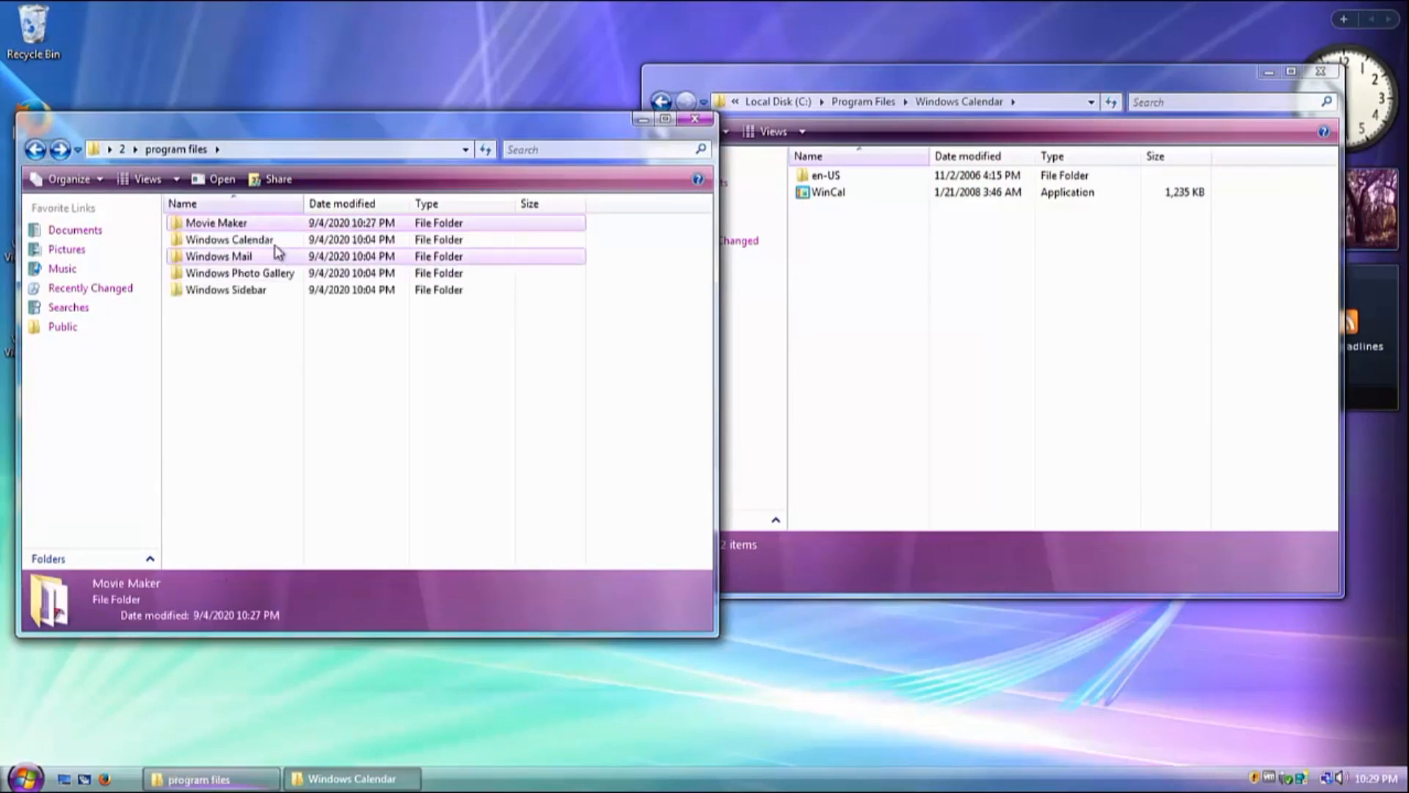
double_click(266, 241)
Change the owner of WinCal in C:\Program Files\Windows Calendar to the Windows Vista user account with administrator permission.
click(829, 196)
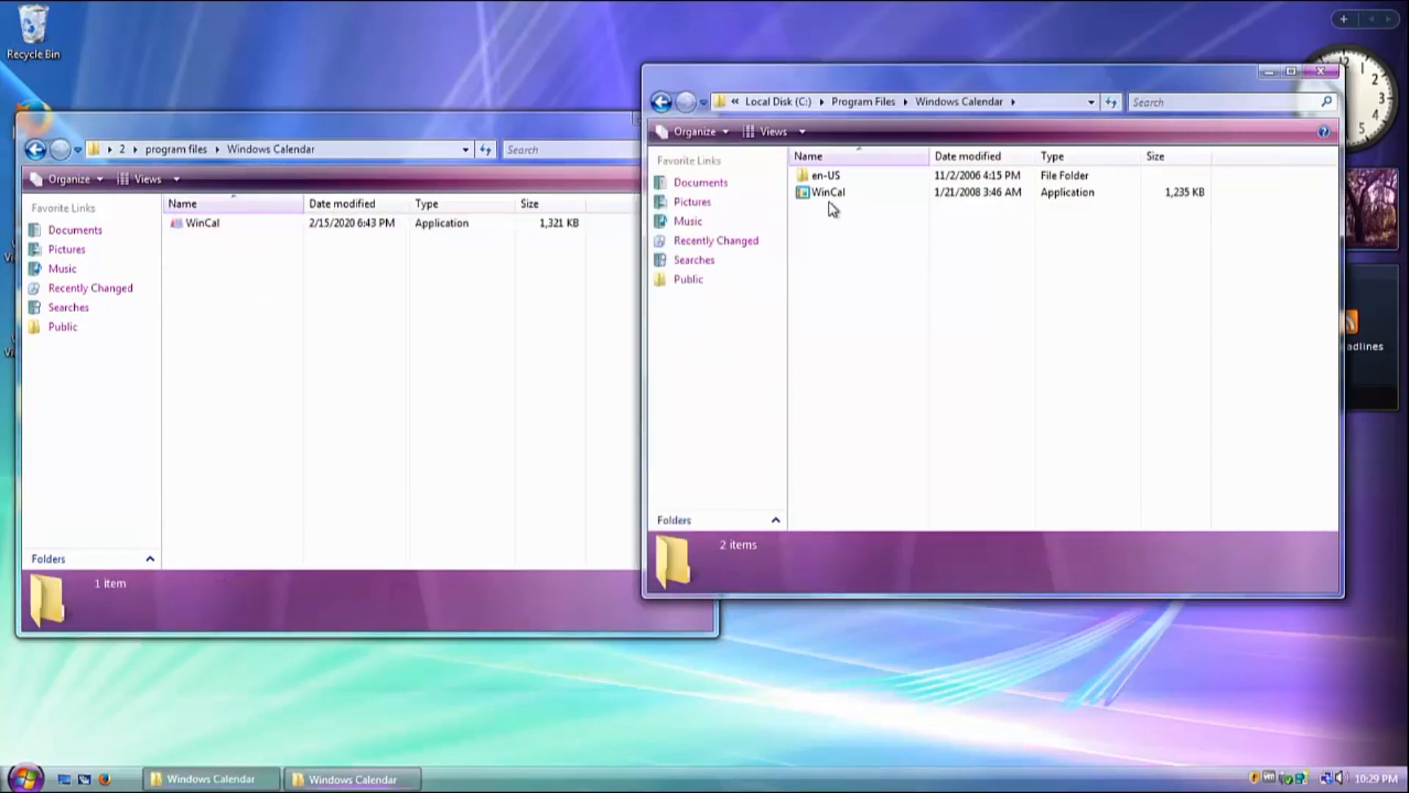
right_click(829, 197)
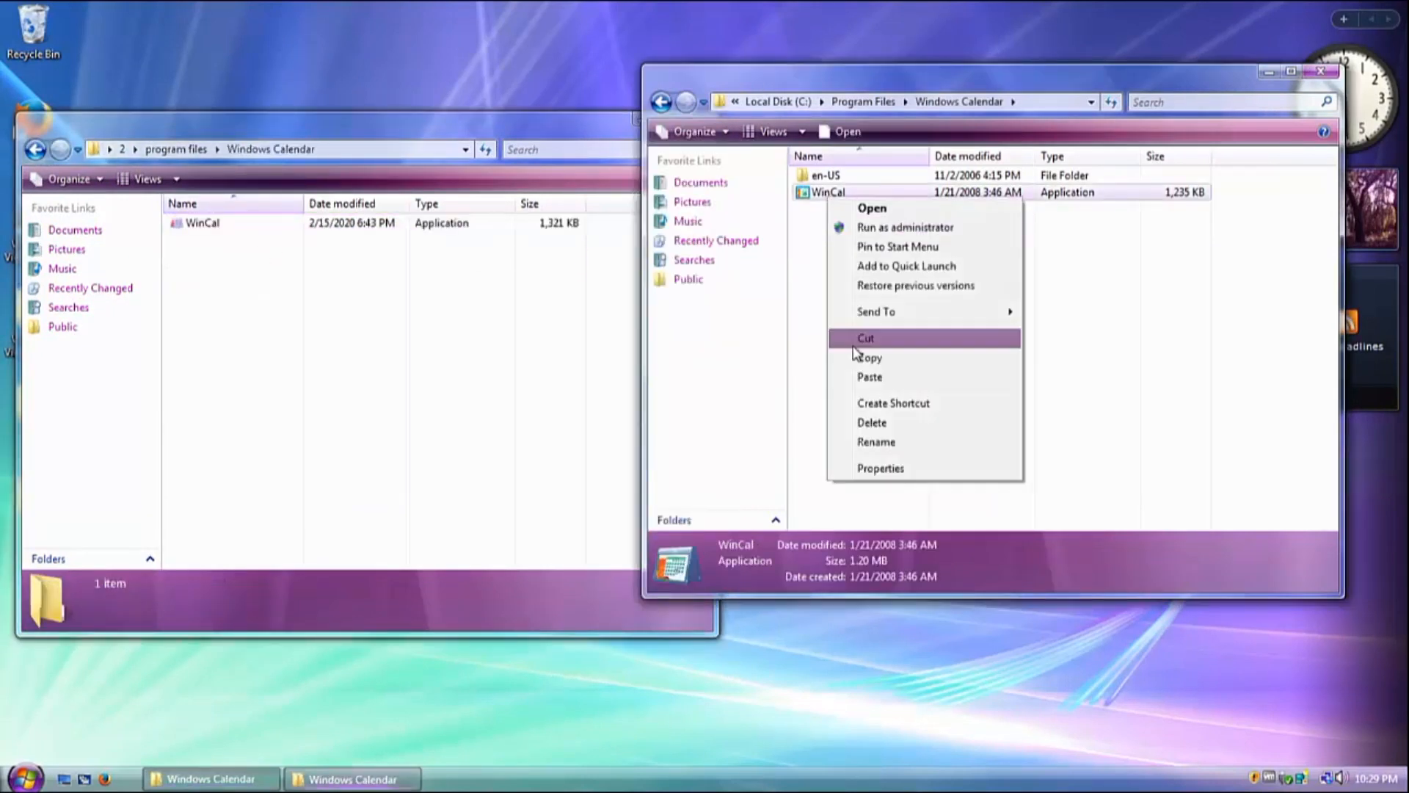
click(880, 467)
click(968, 236)
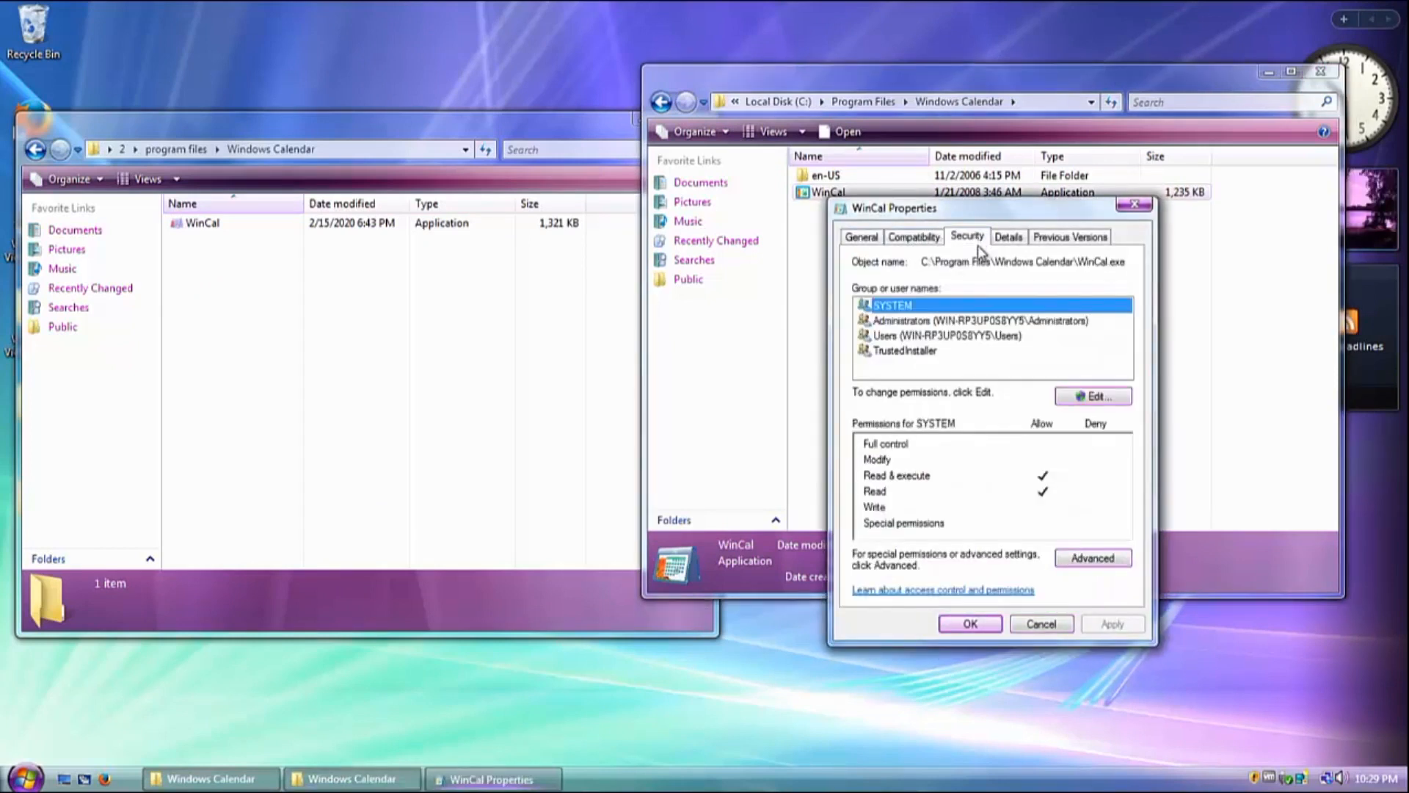
click(910, 337)
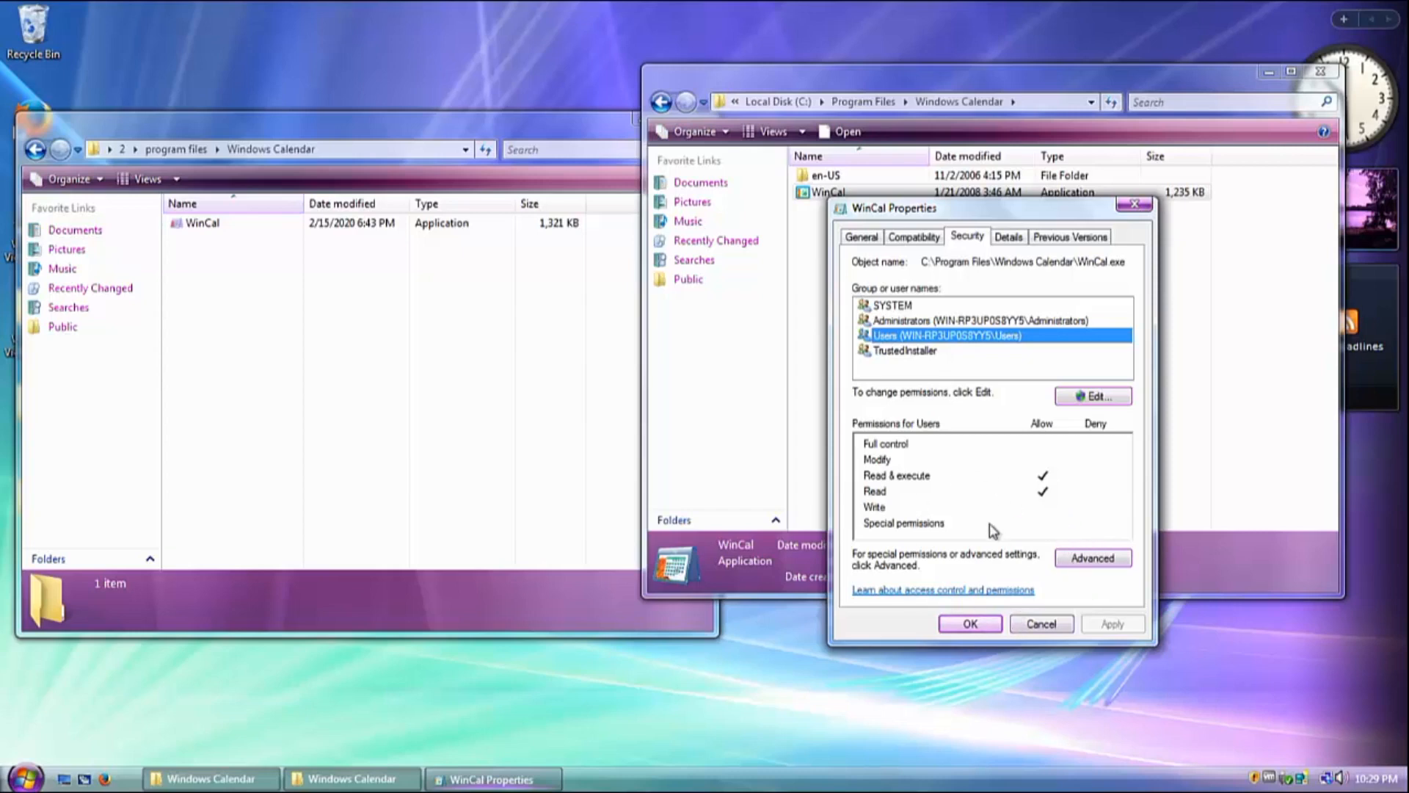
click(1084, 562)
click(1002, 302)
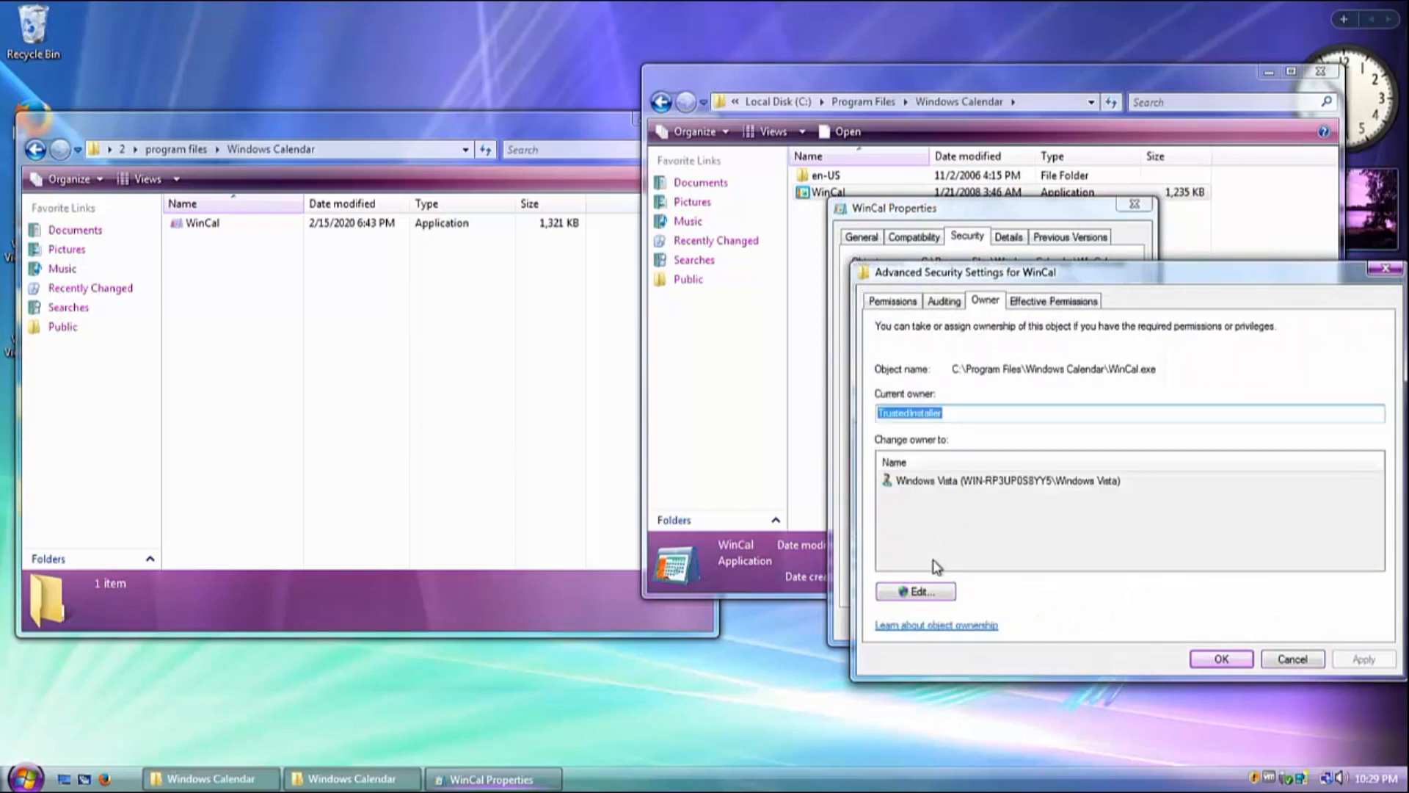
click(931, 591)
click(1172, 497)
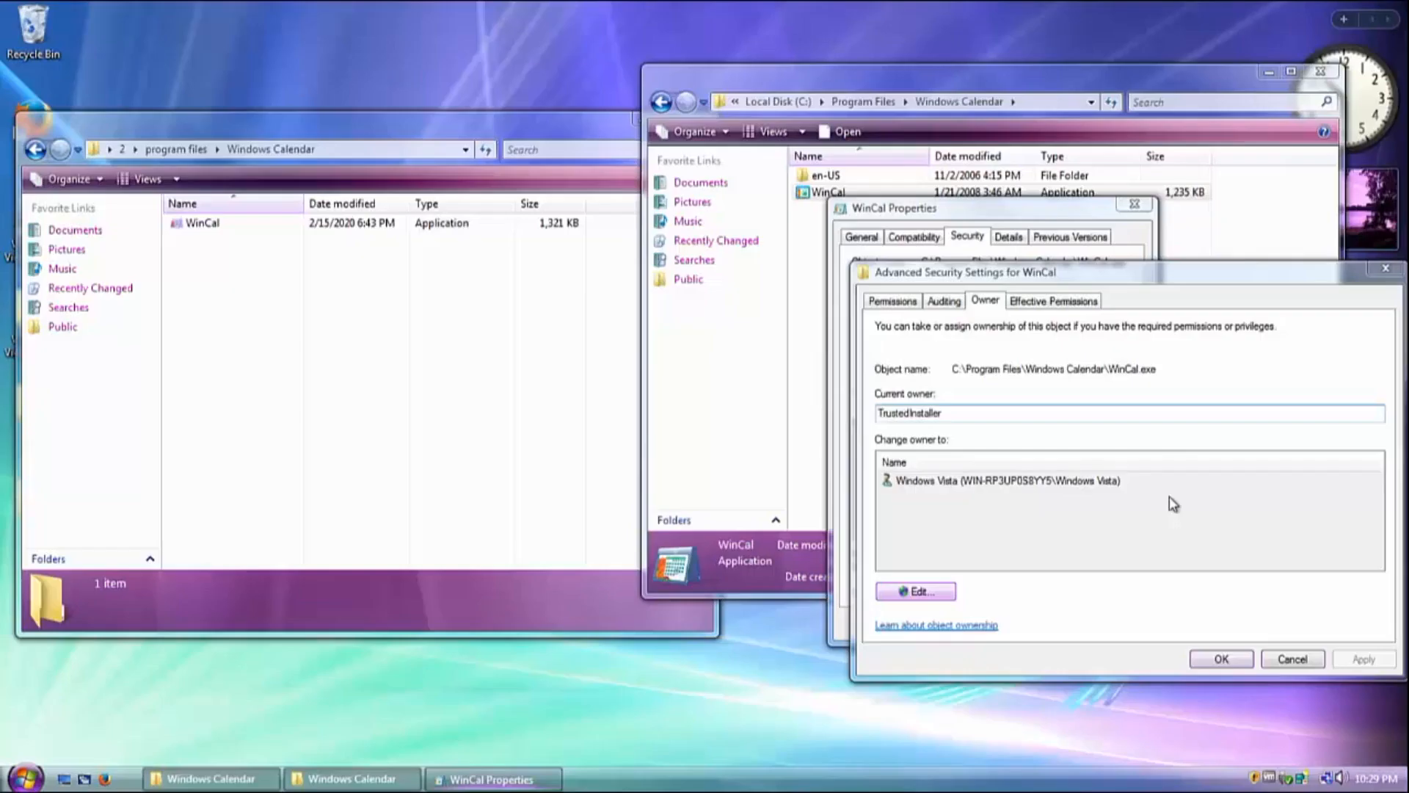
click(974, 544)
click(984, 560)
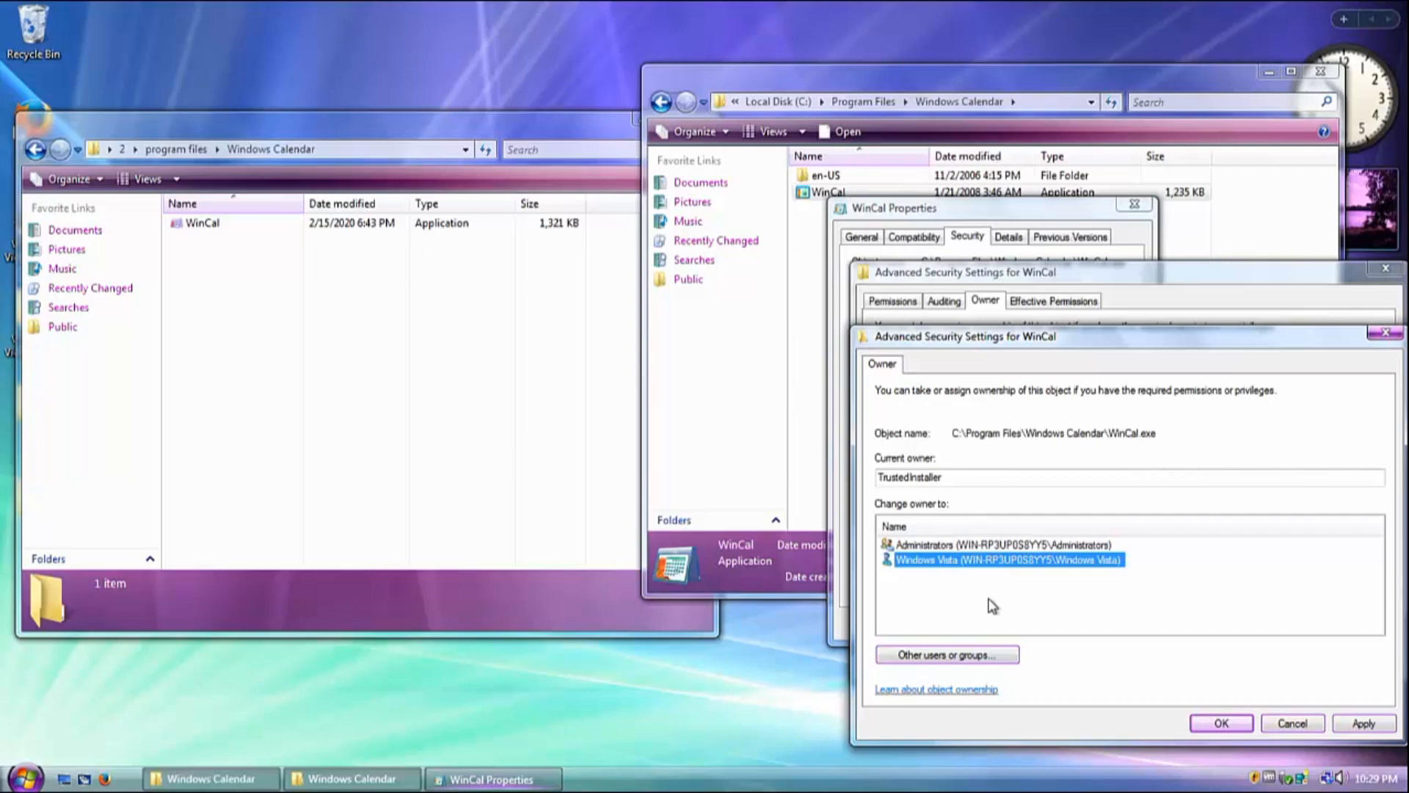
click(1228, 725)
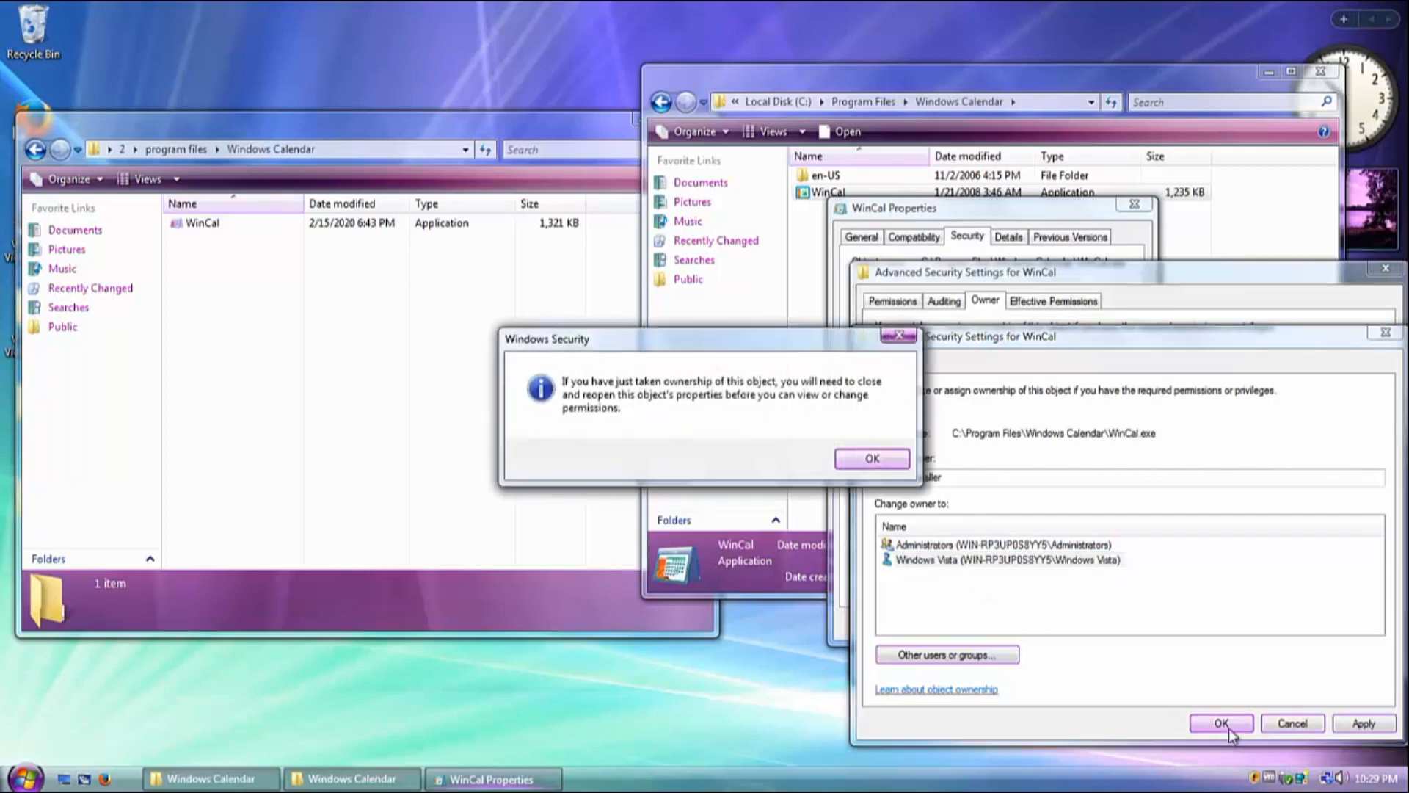
click(872, 459)
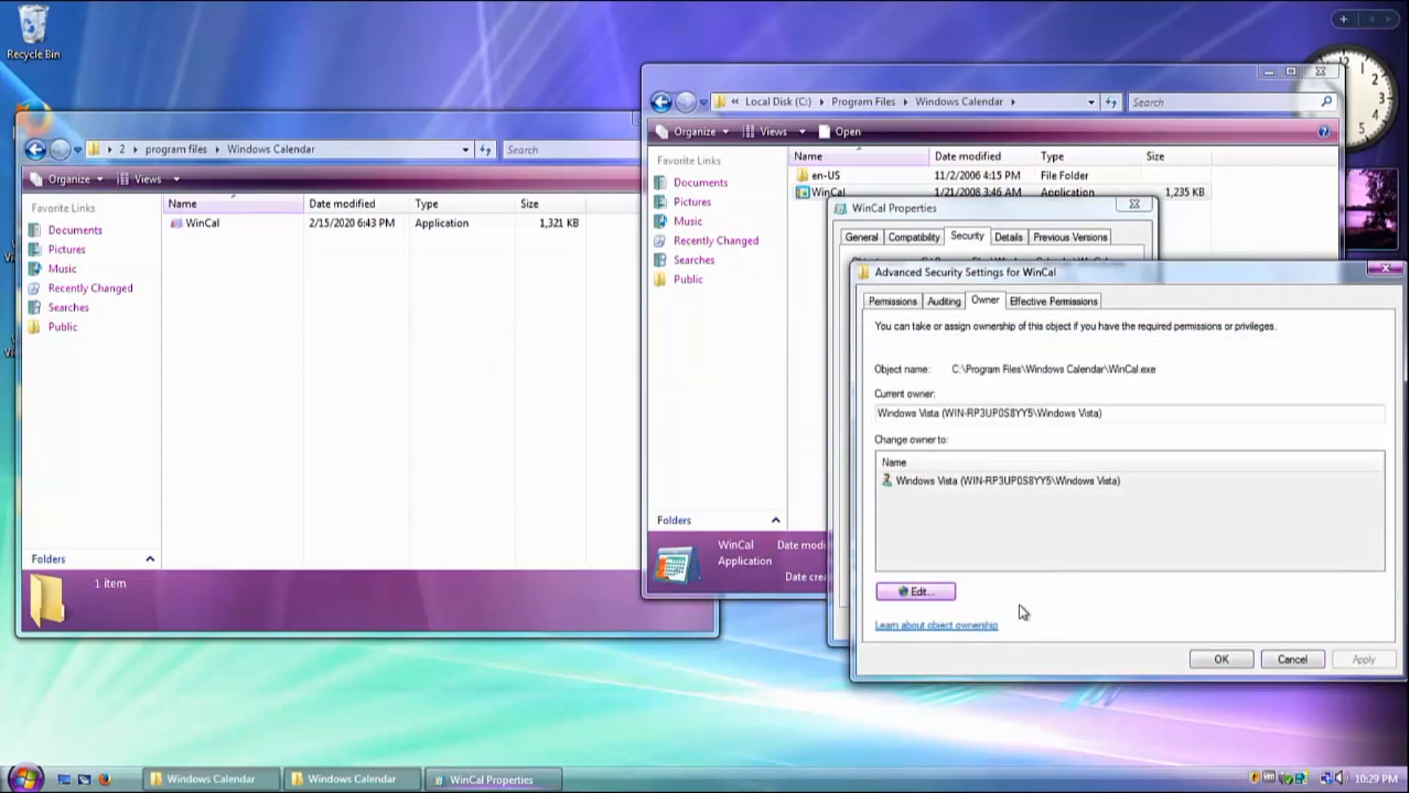
click(1220, 657)
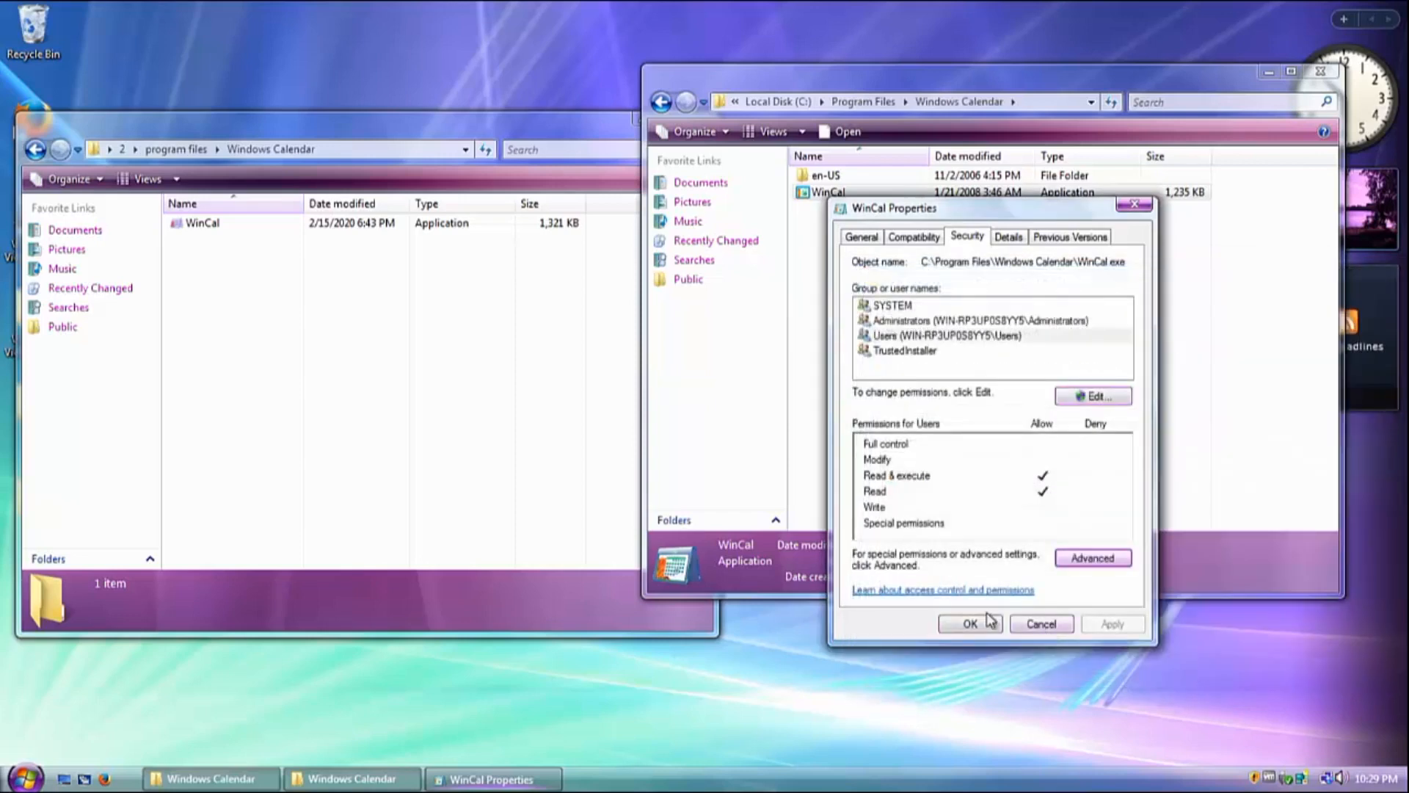
Allow the Users group full control of WinCal with administrator permission and close its properties.
click(1095, 396)
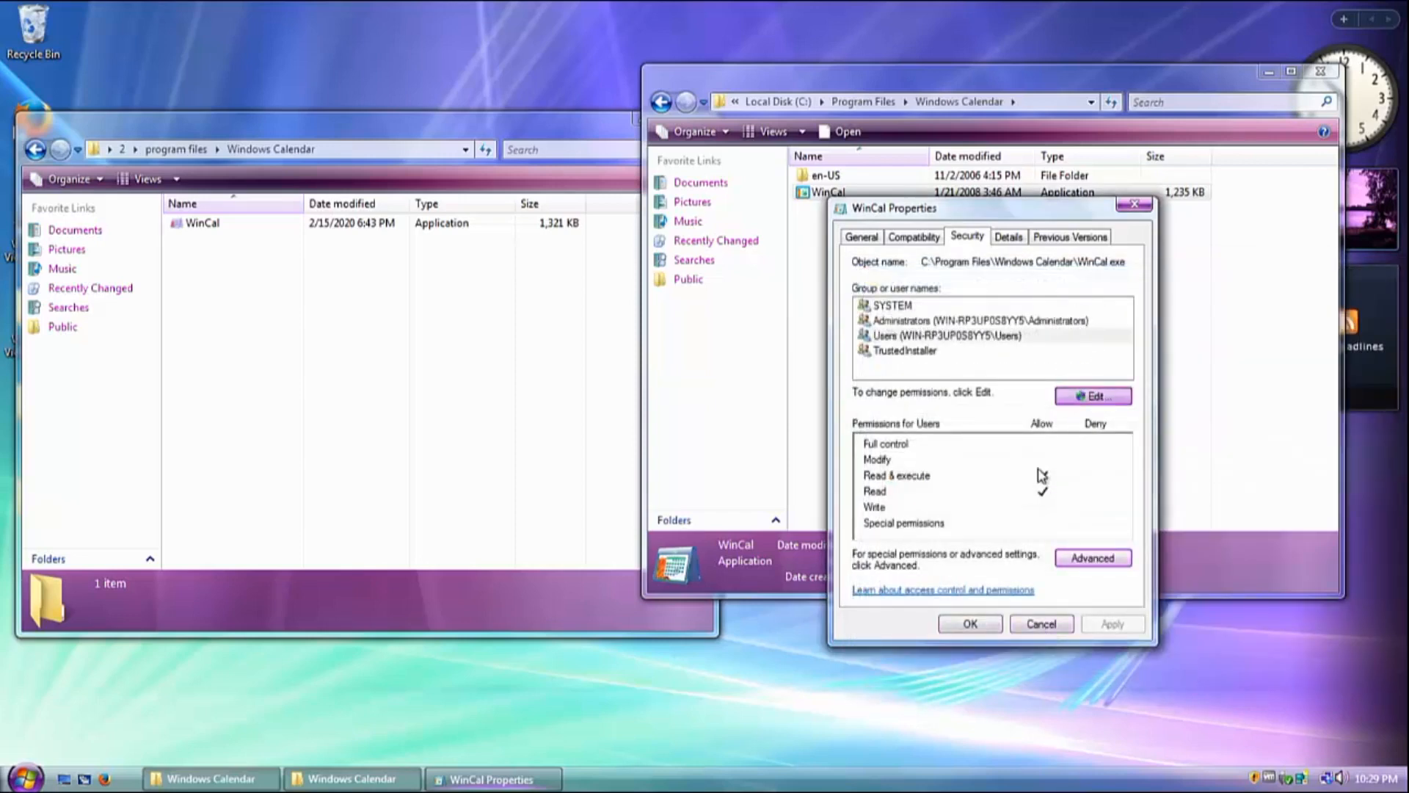
click(1057, 450)
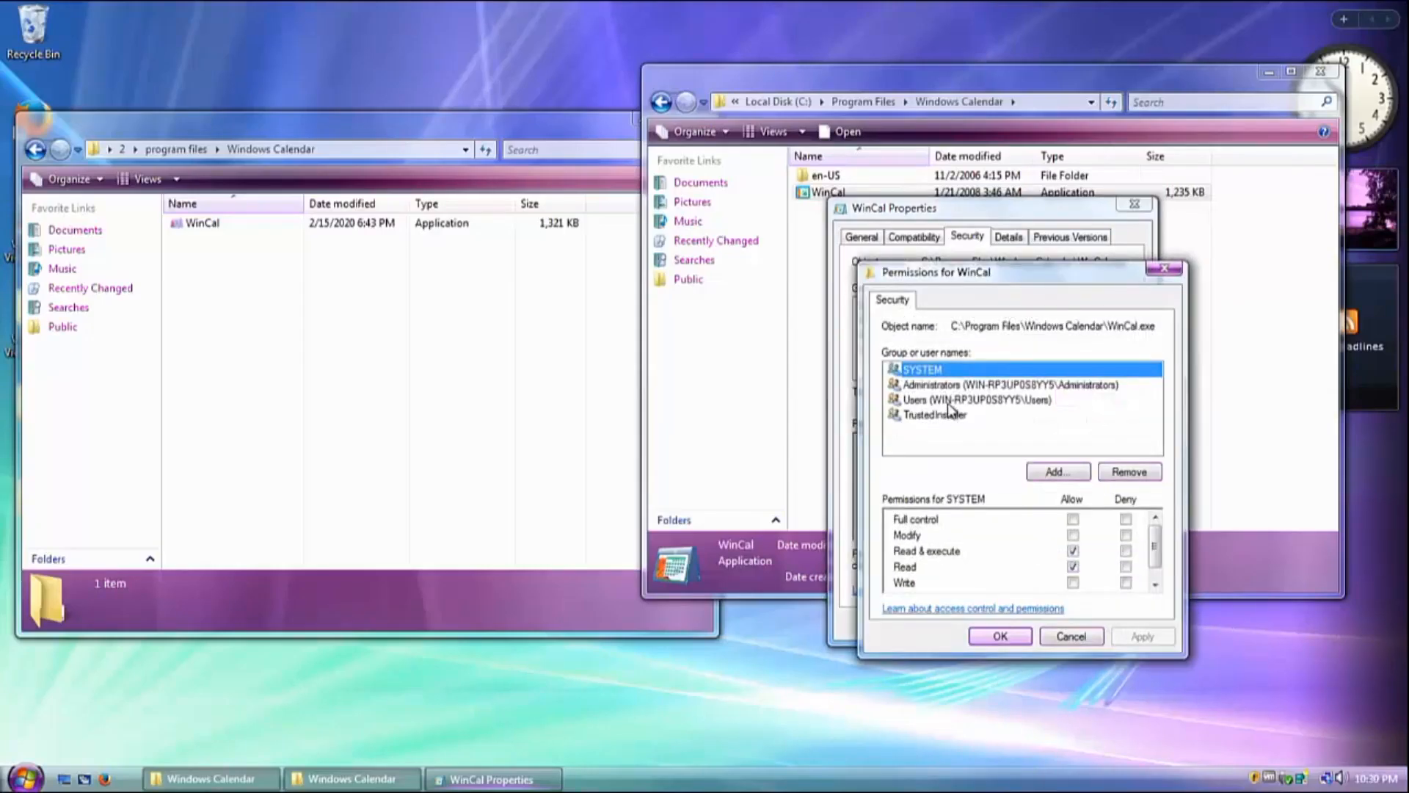
click(948, 401)
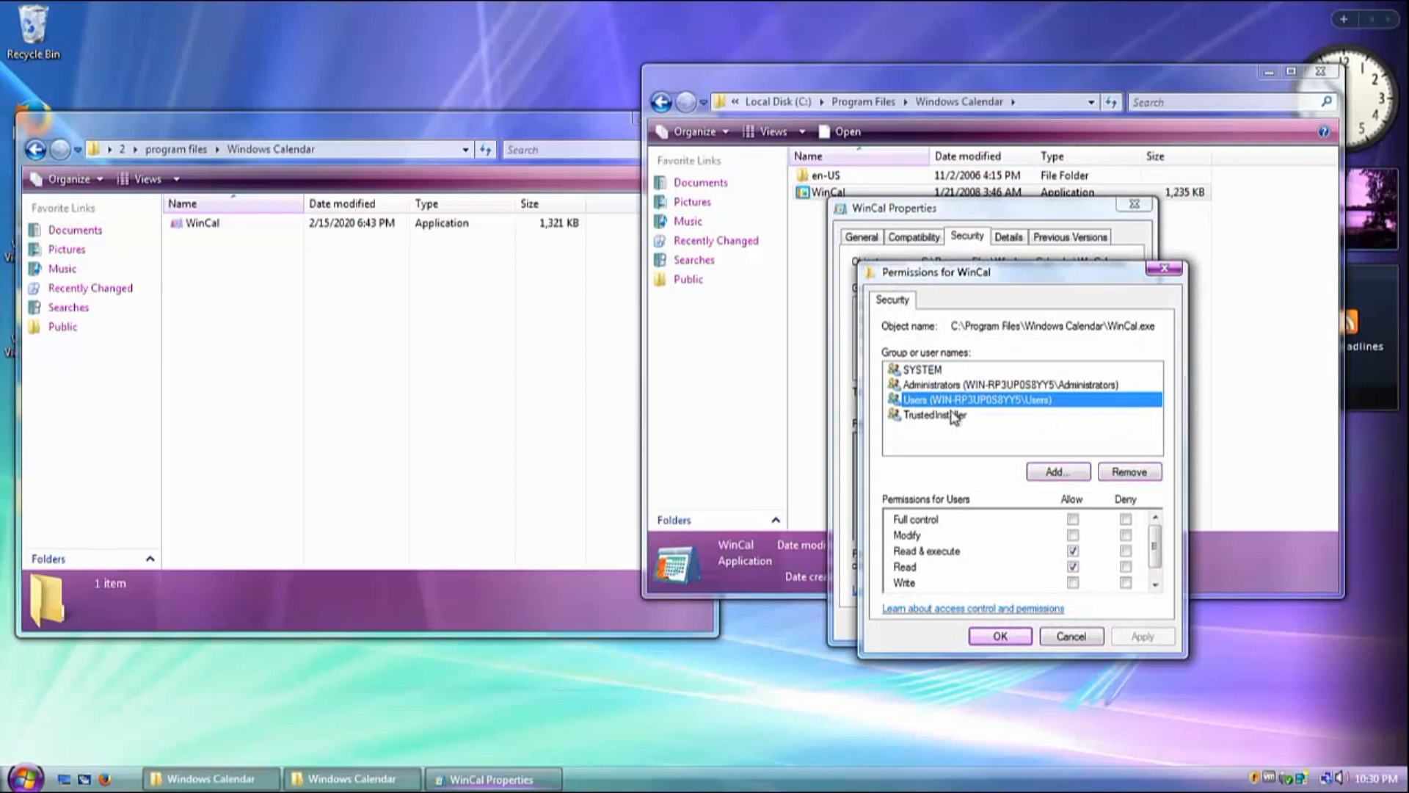
click(1073, 519)
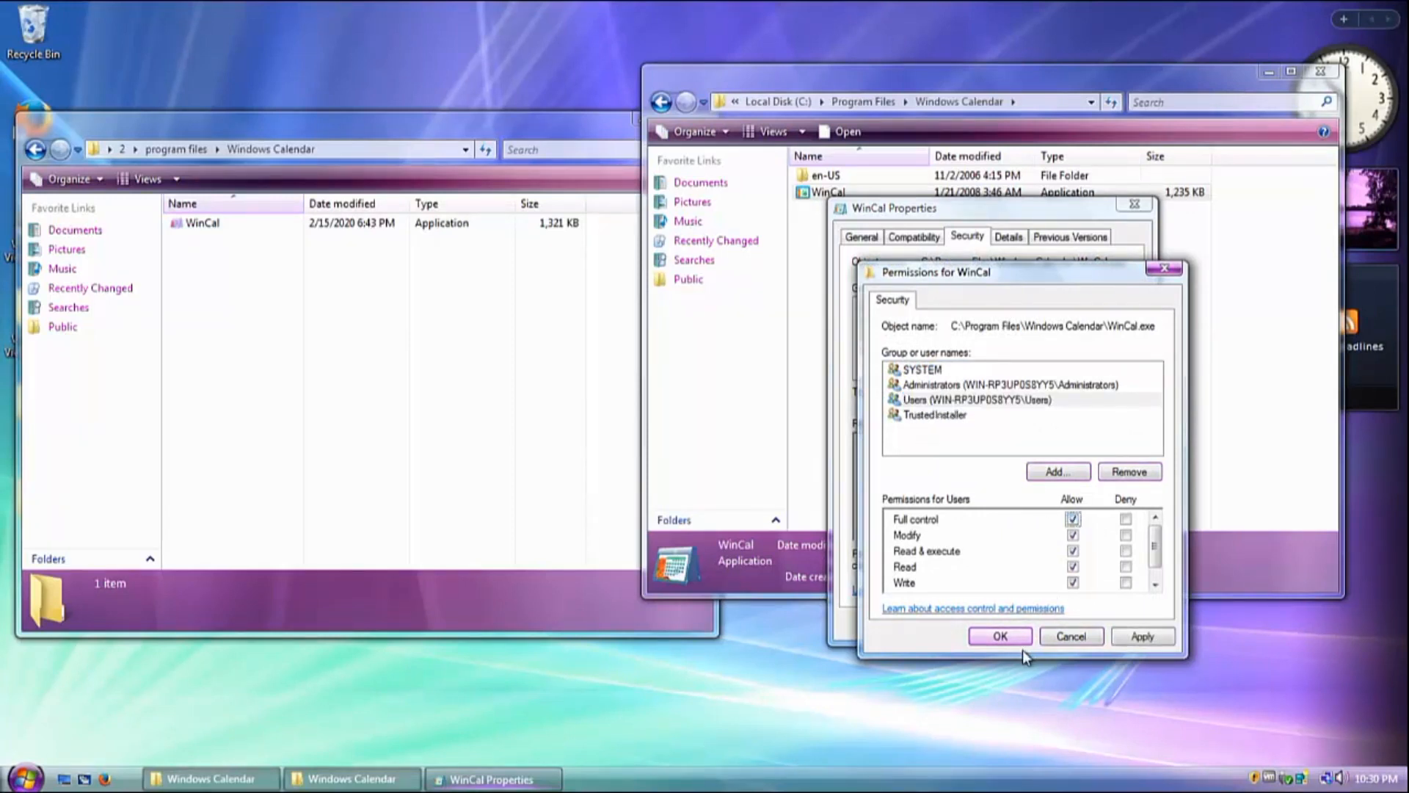
click(1001, 641)
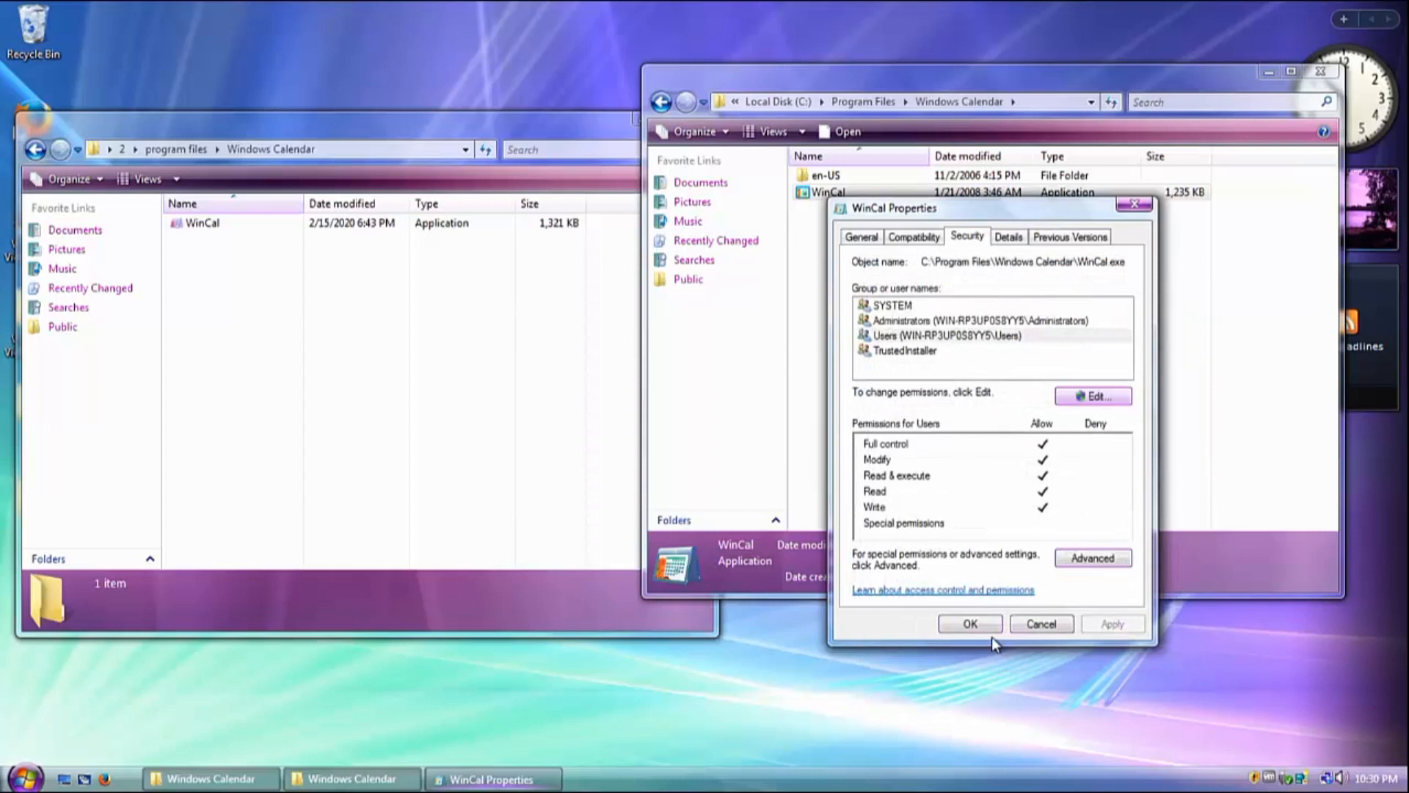
click(970, 623)
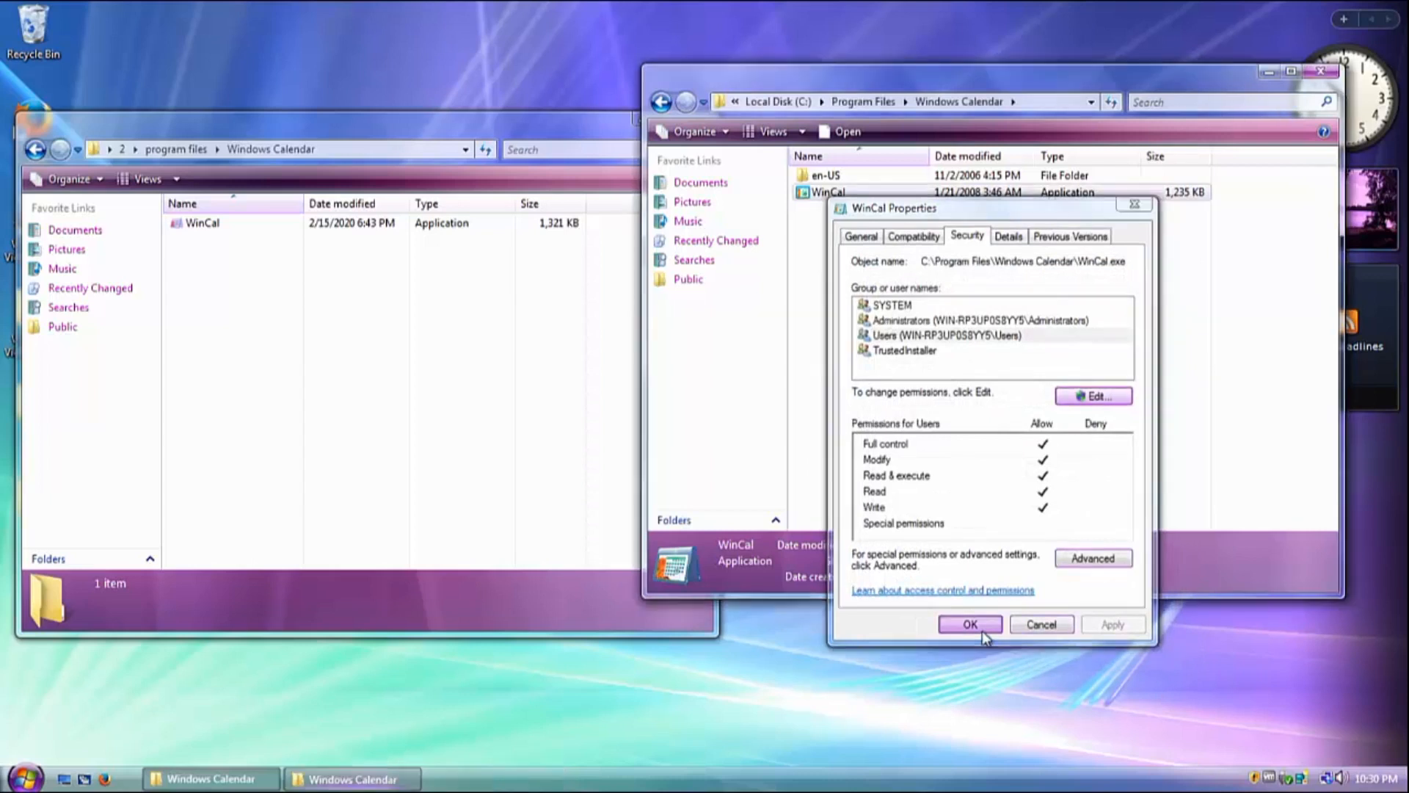
Copy WinCal from folder 2's Windows Calendar into C:\Program Files\Windows Calendar, replacing the existing file.
click(220, 227)
right_click(220, 227)
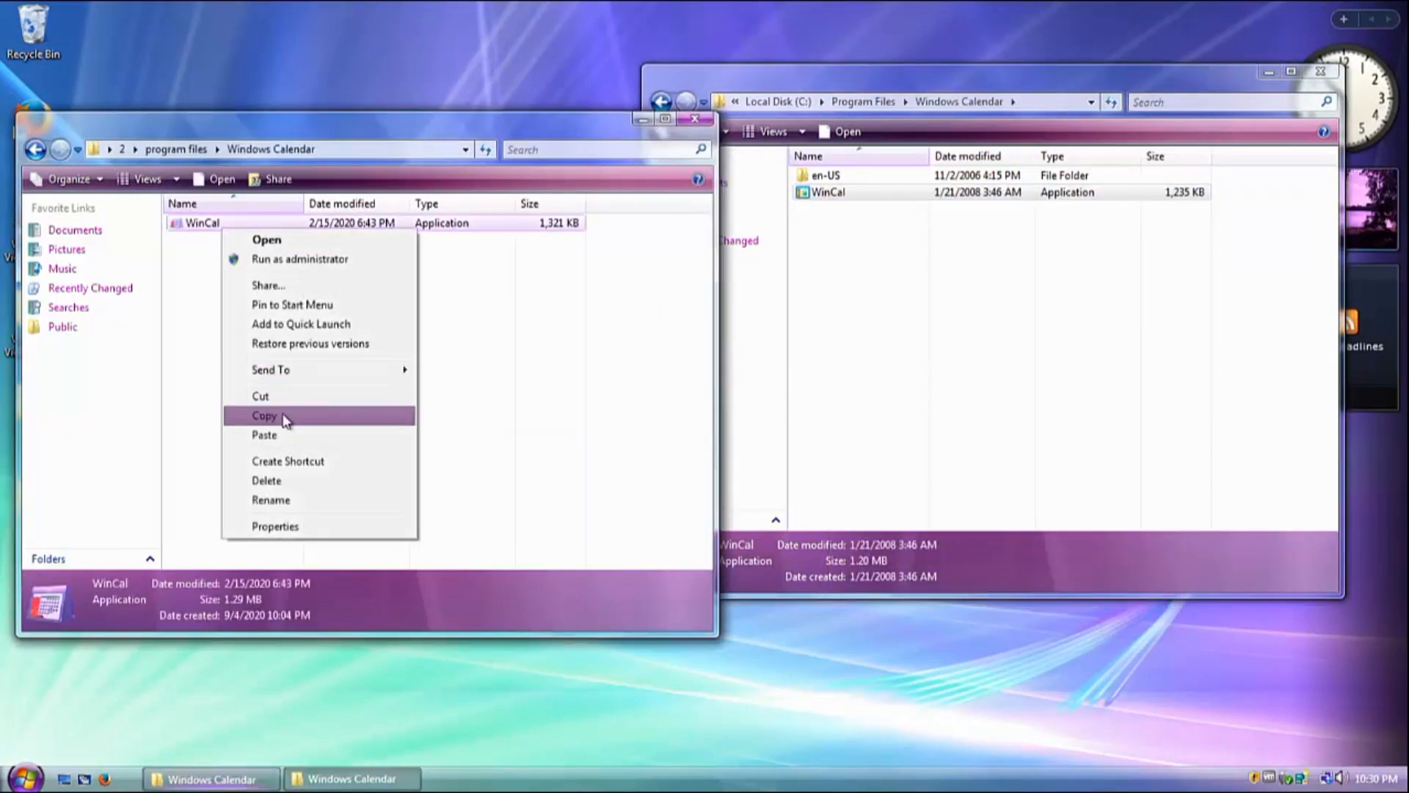
click(284, 412)
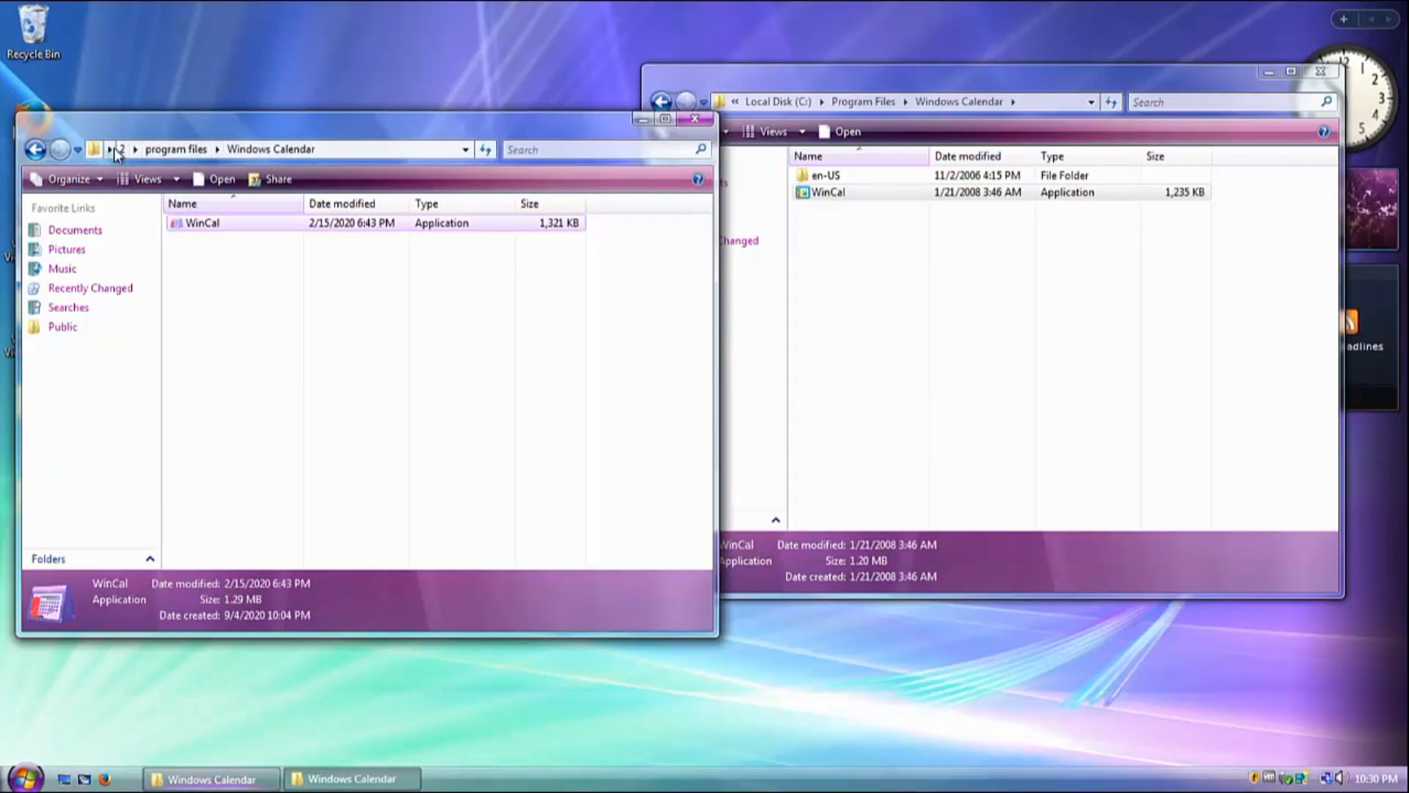
right_click(879, 312)
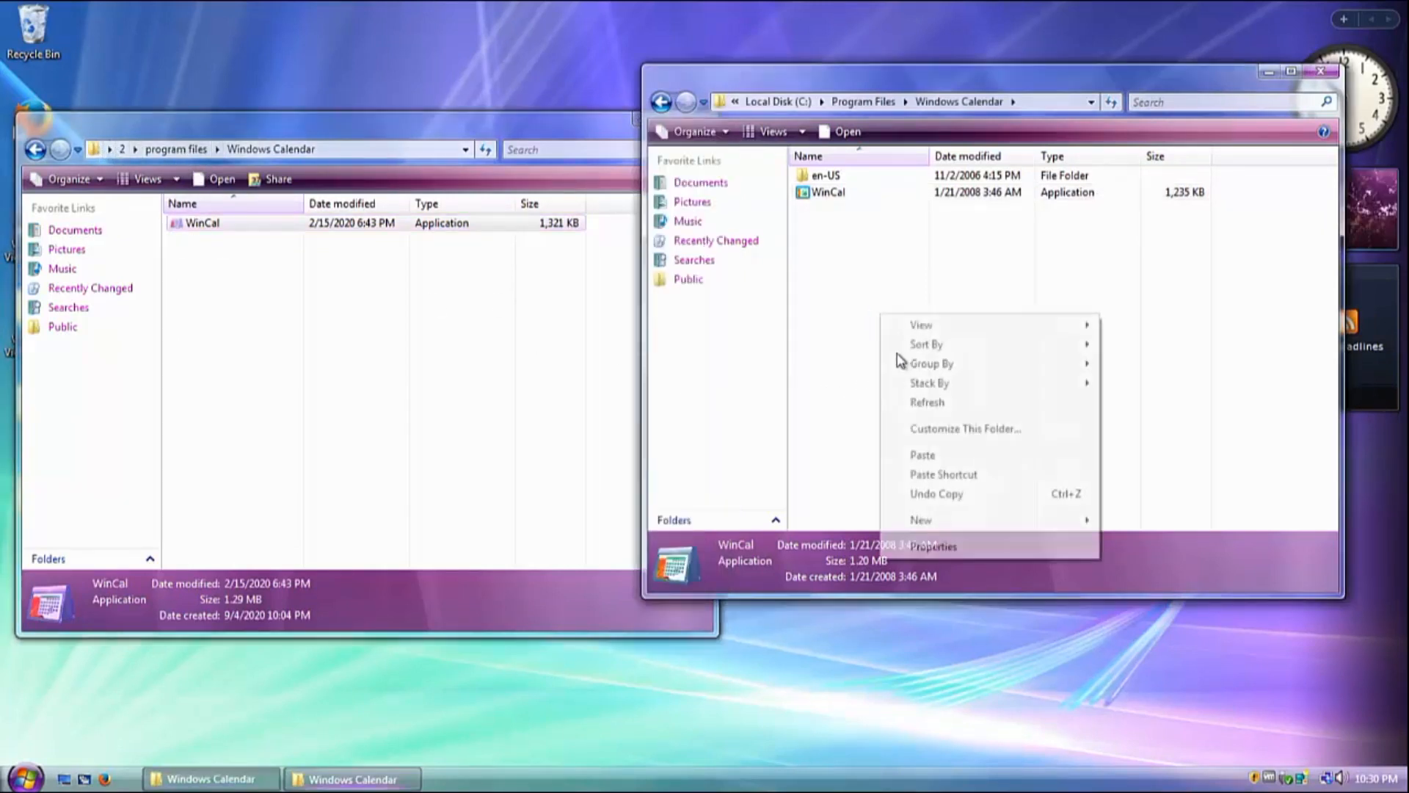
click(912, 456)
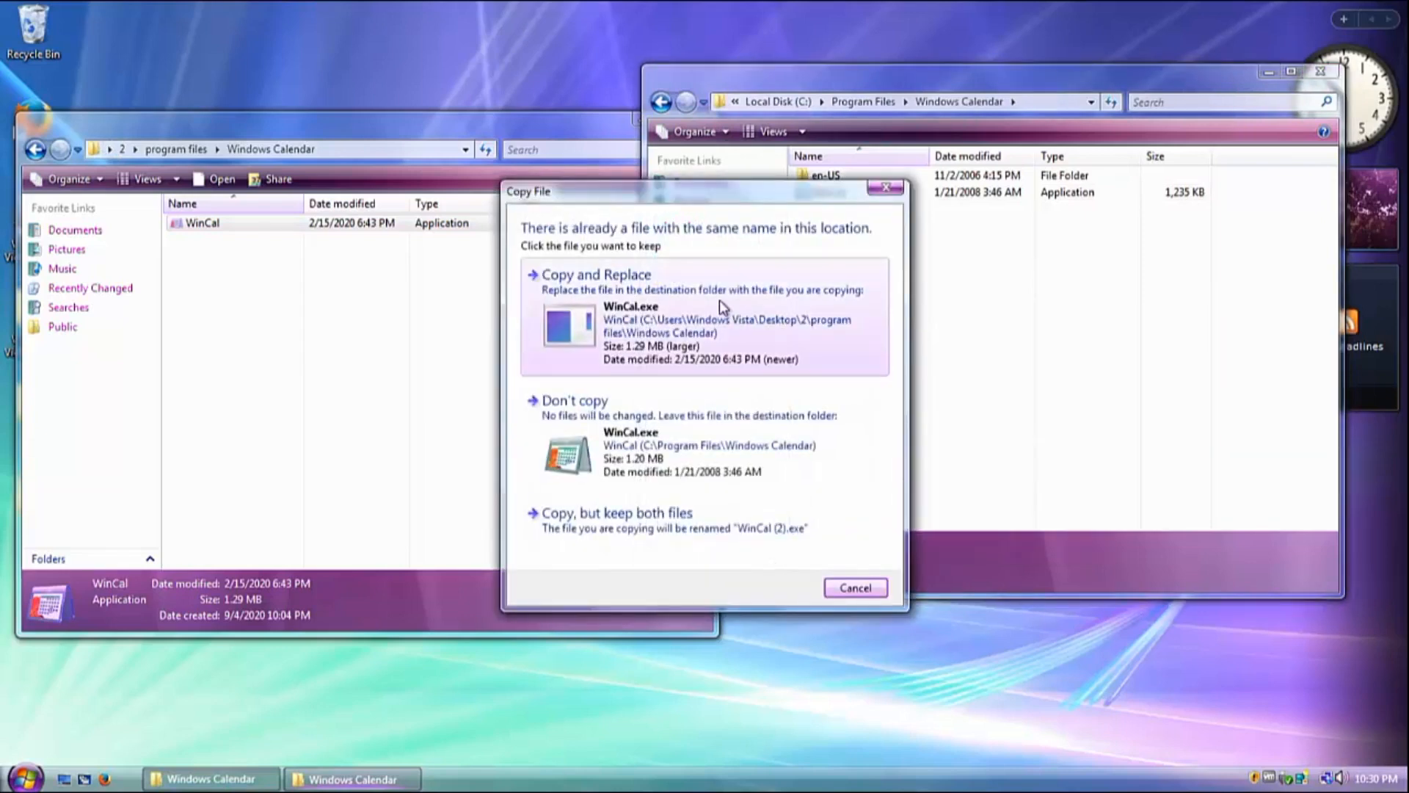
click(720, 301)
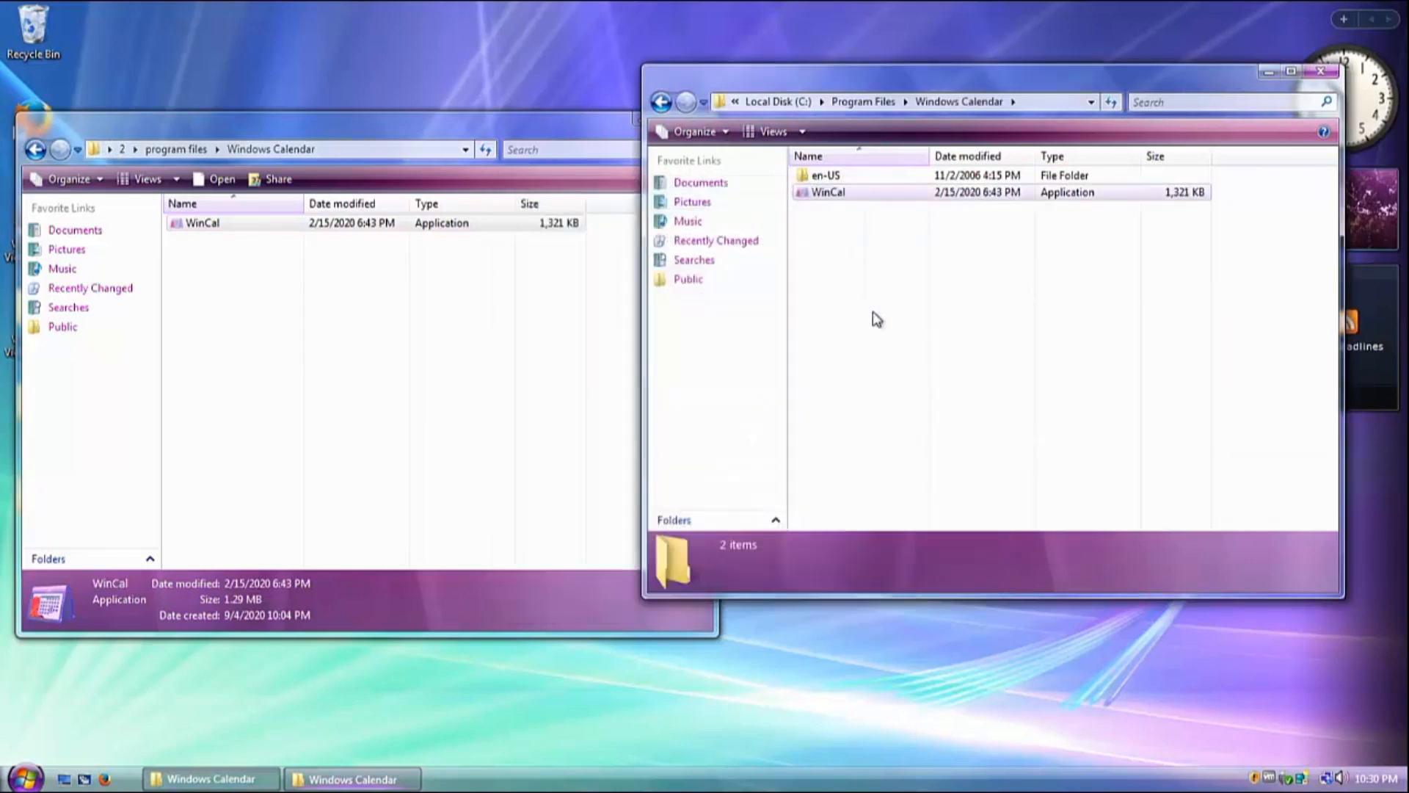
Open the Windows Mail folders in both C:\Program Files and folder 2's program files, side by side.
click(662, 102)
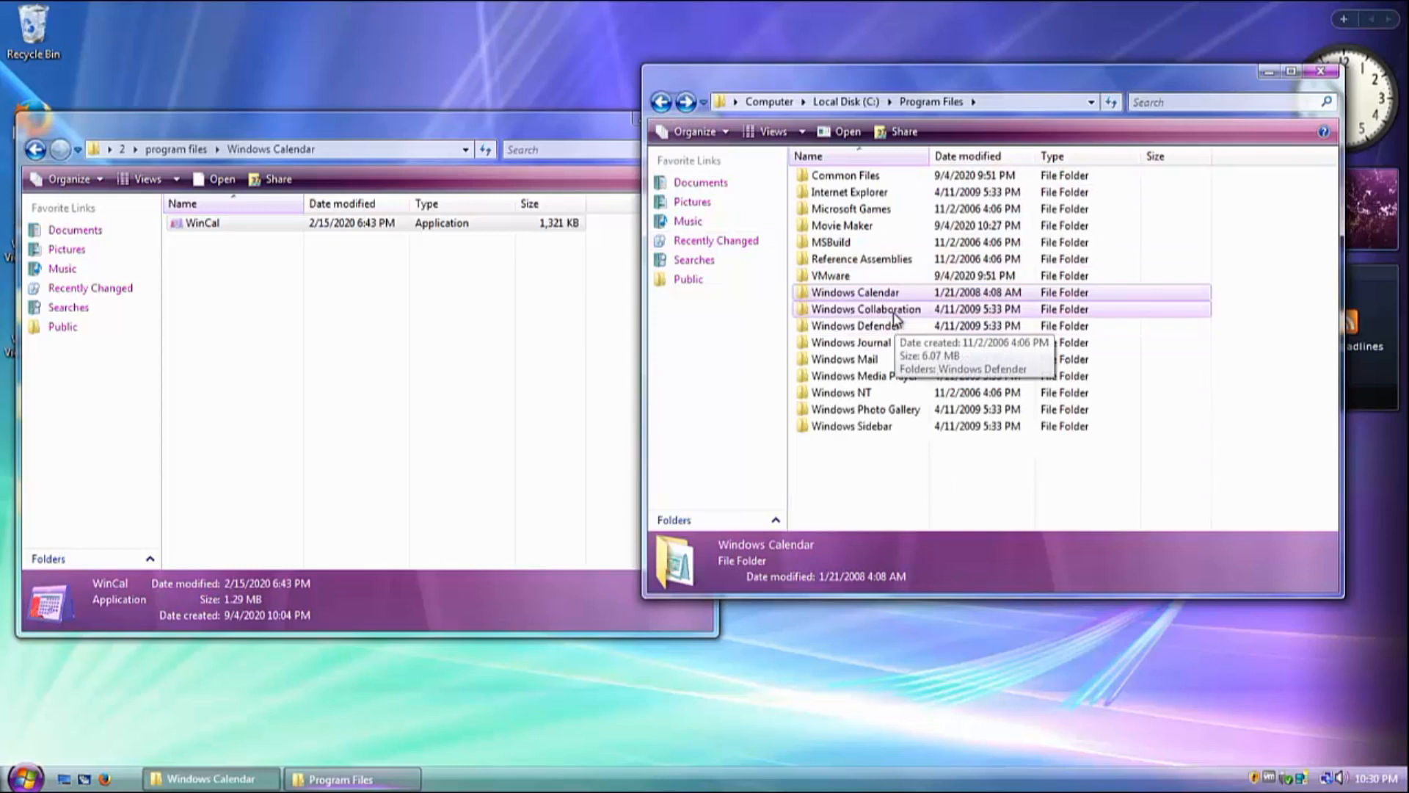
click(894, 327)
click(883, 342)
click(878, 360)
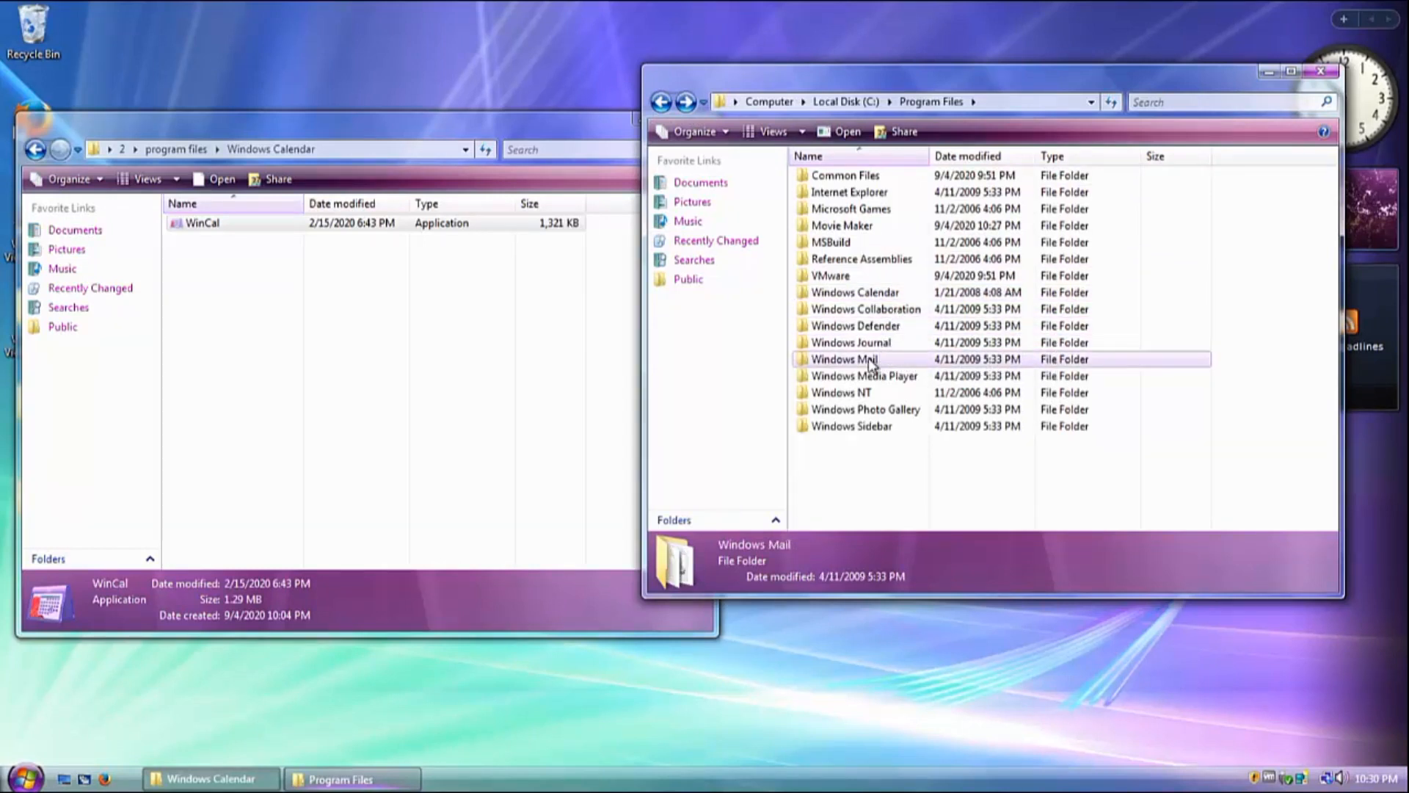
double_click(869, 358)
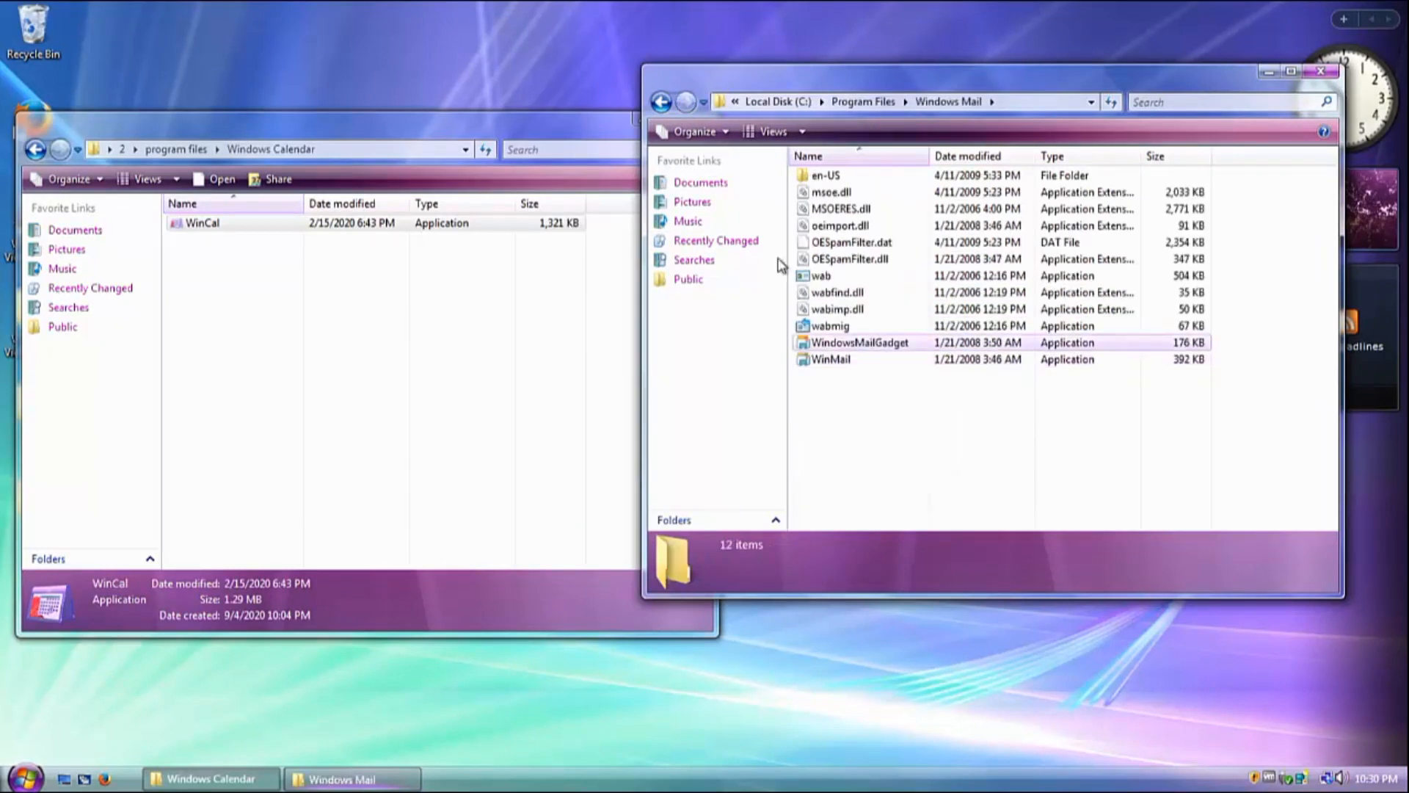
click(34, 143)
double_click(250, 256)
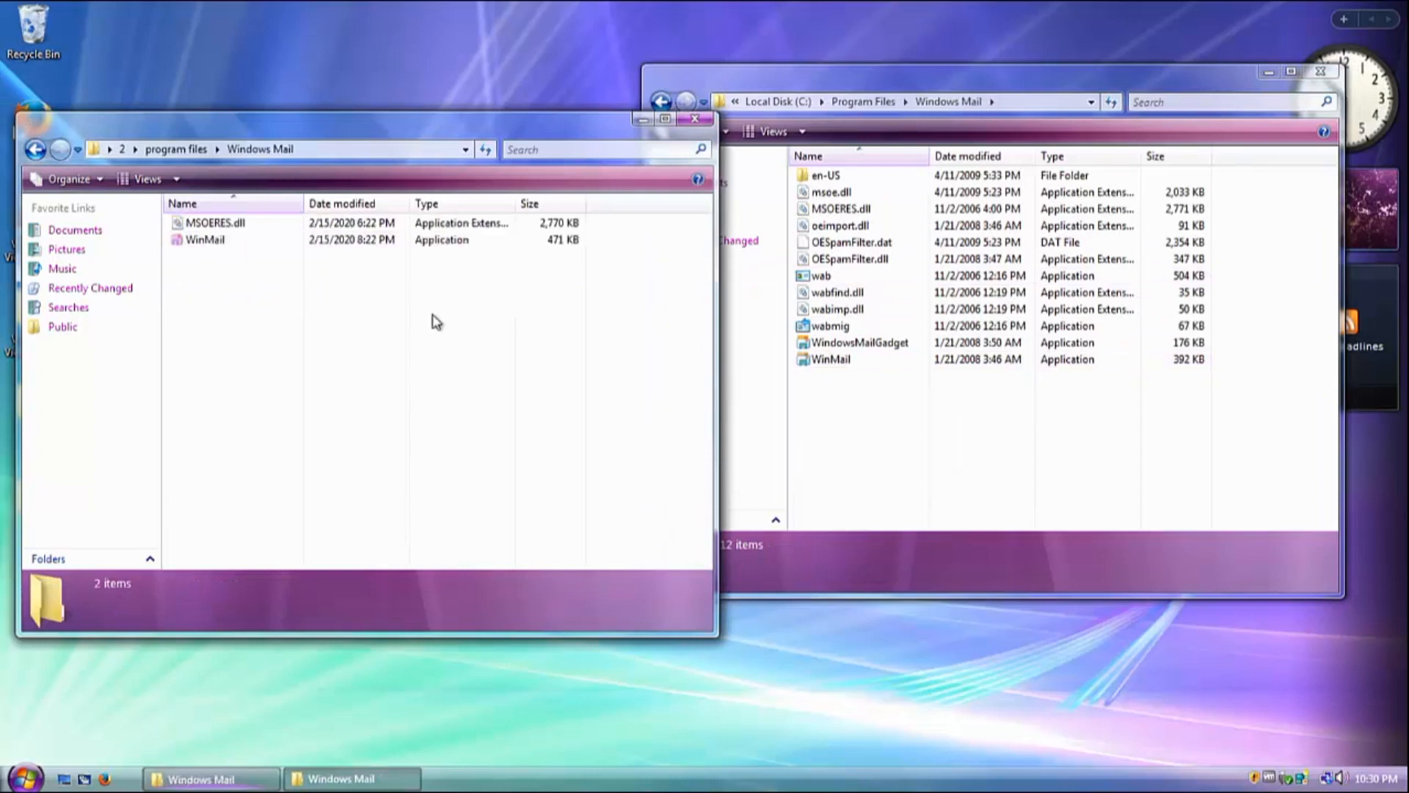
Change the owner of MSOERES.dll in C:\Program Files\Windows Mail to the Windows Vista user account with administrator permission.
click(851, 210)
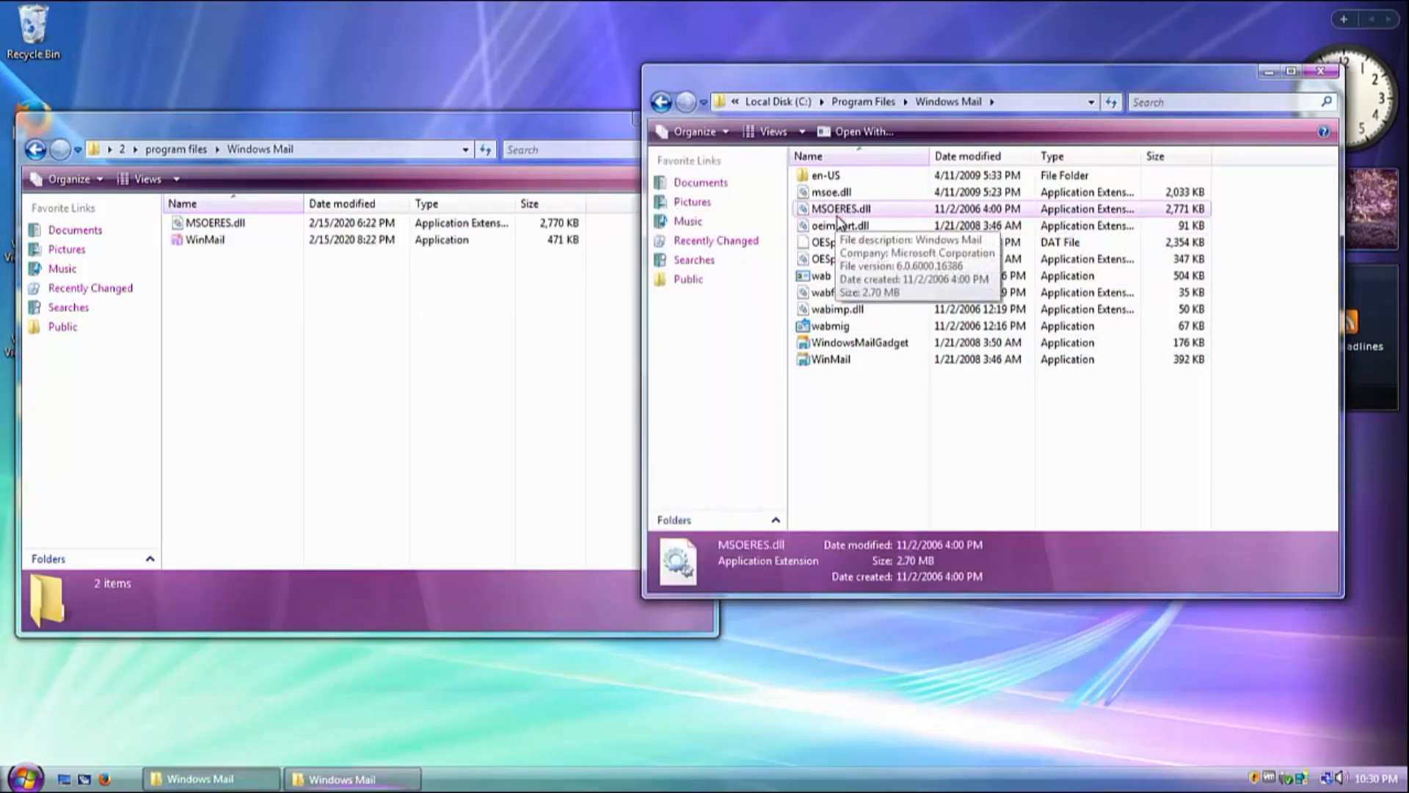
right_click(839, 219)
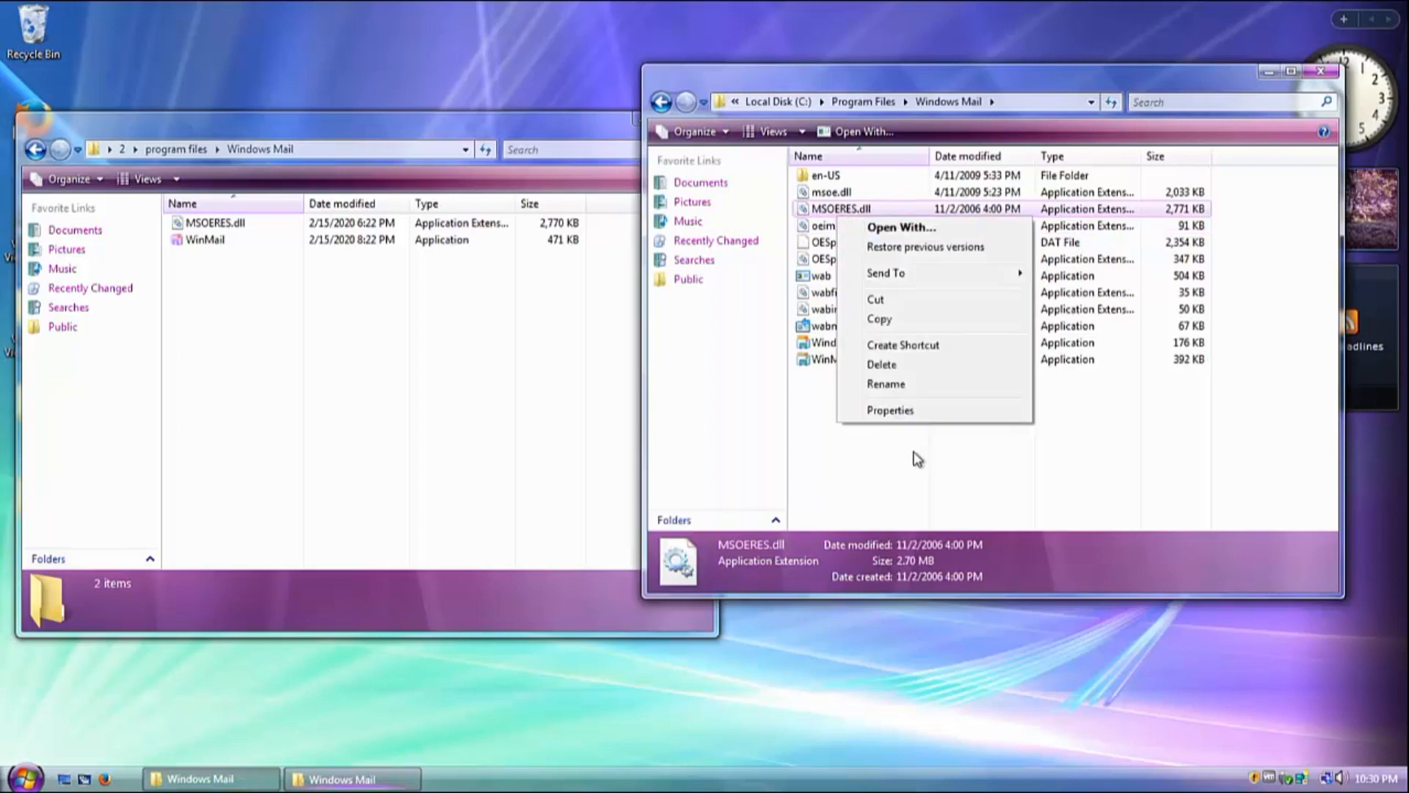
click(892, 411)
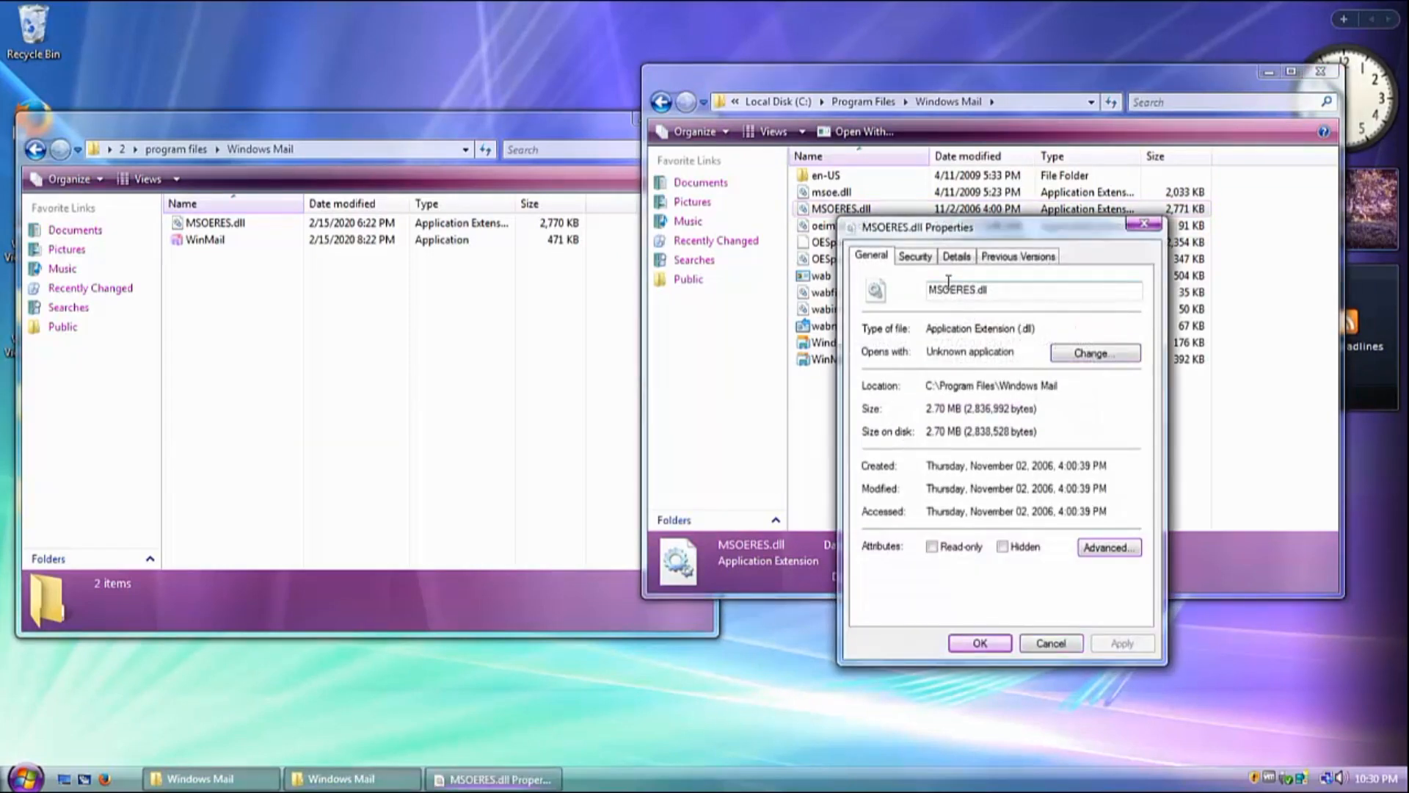
click(954, 261)
click(921, 261)
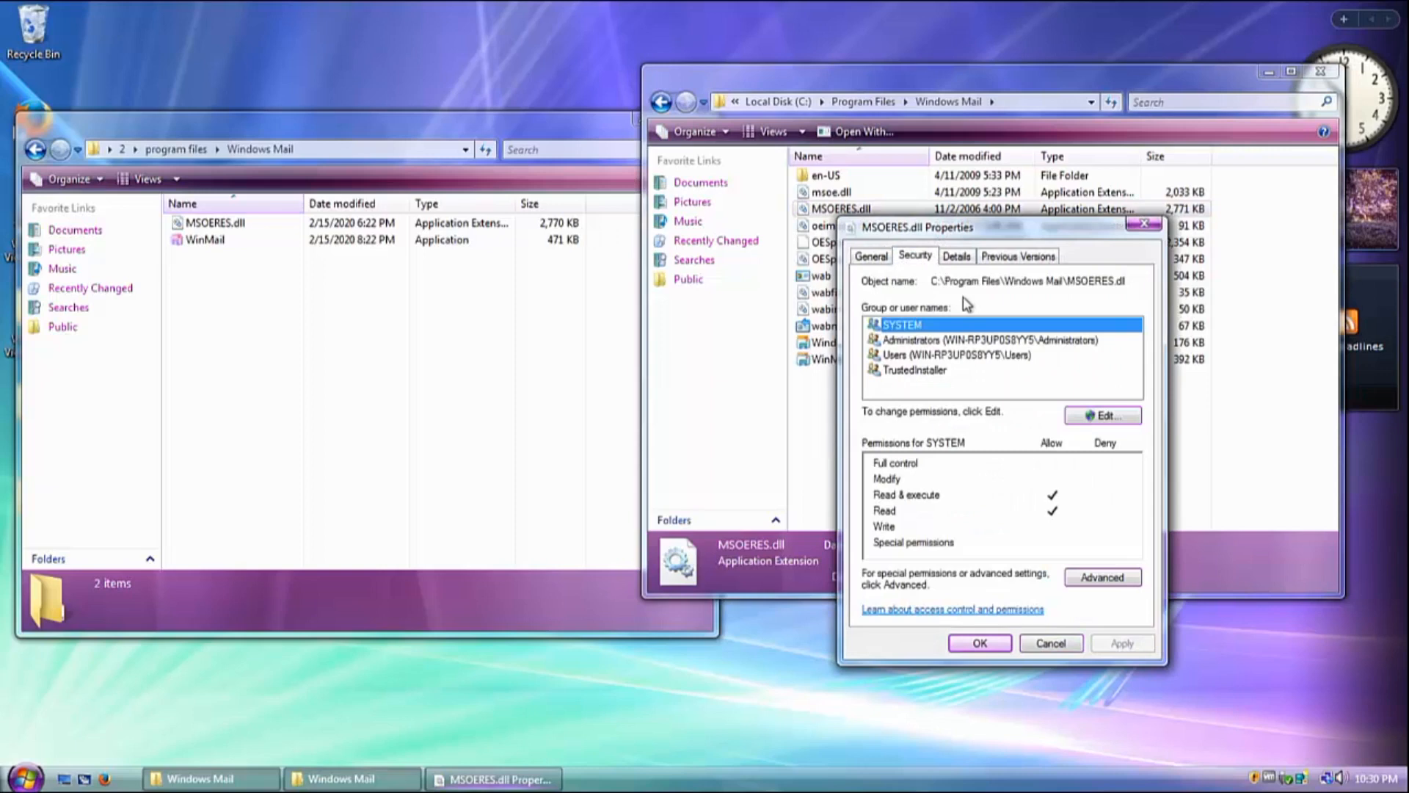
click(1102, 580)
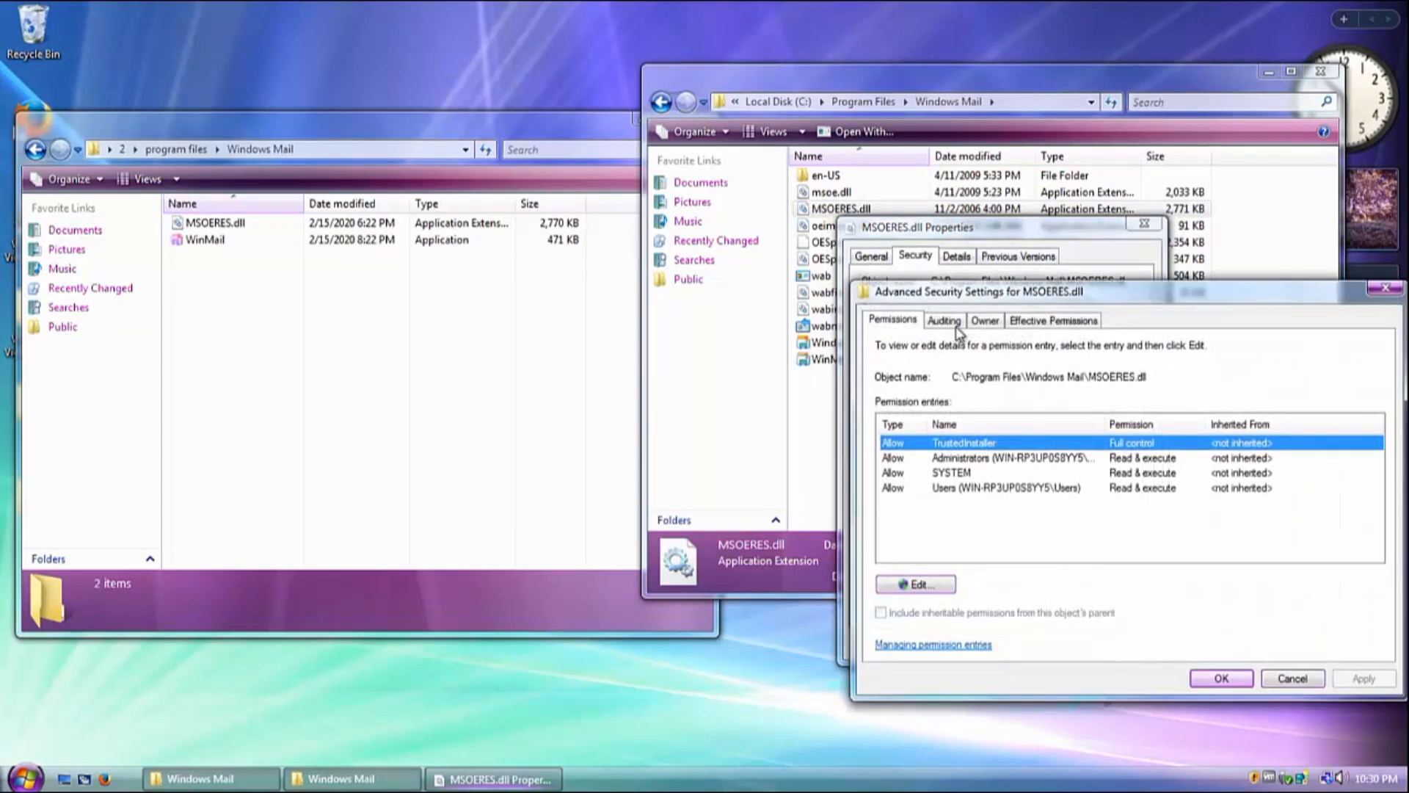
click(993, 323)
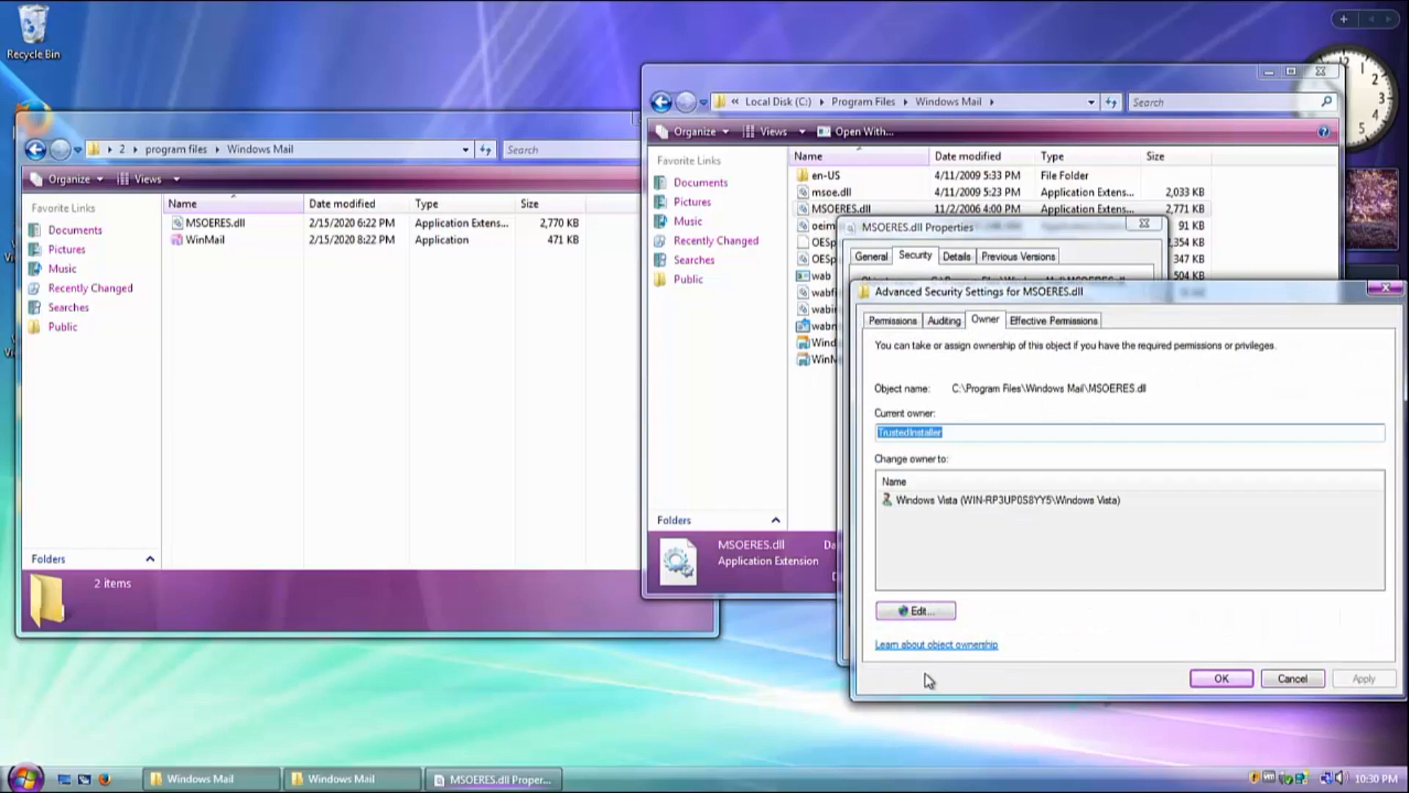
click(933, 611)
click(1192, 518)
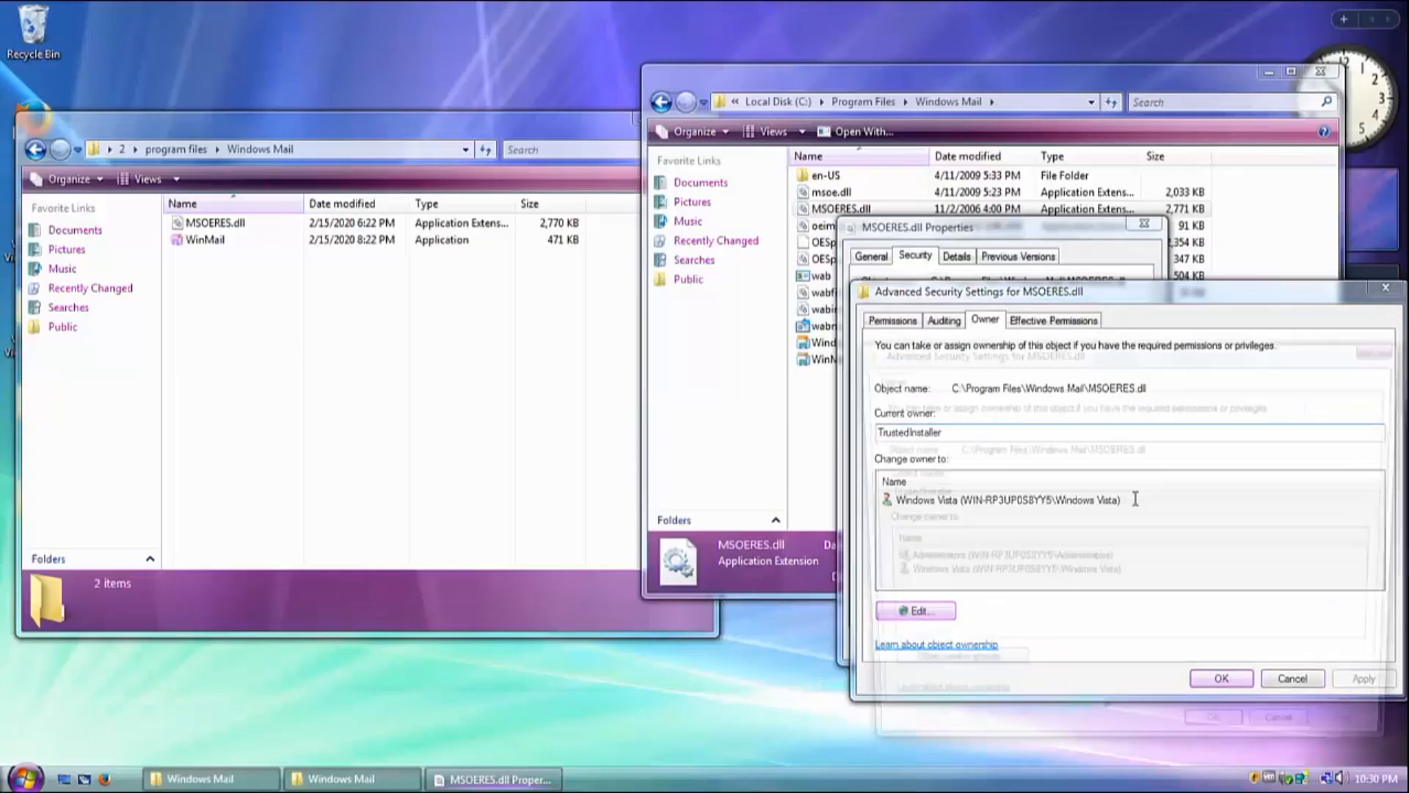
click(976, 575)
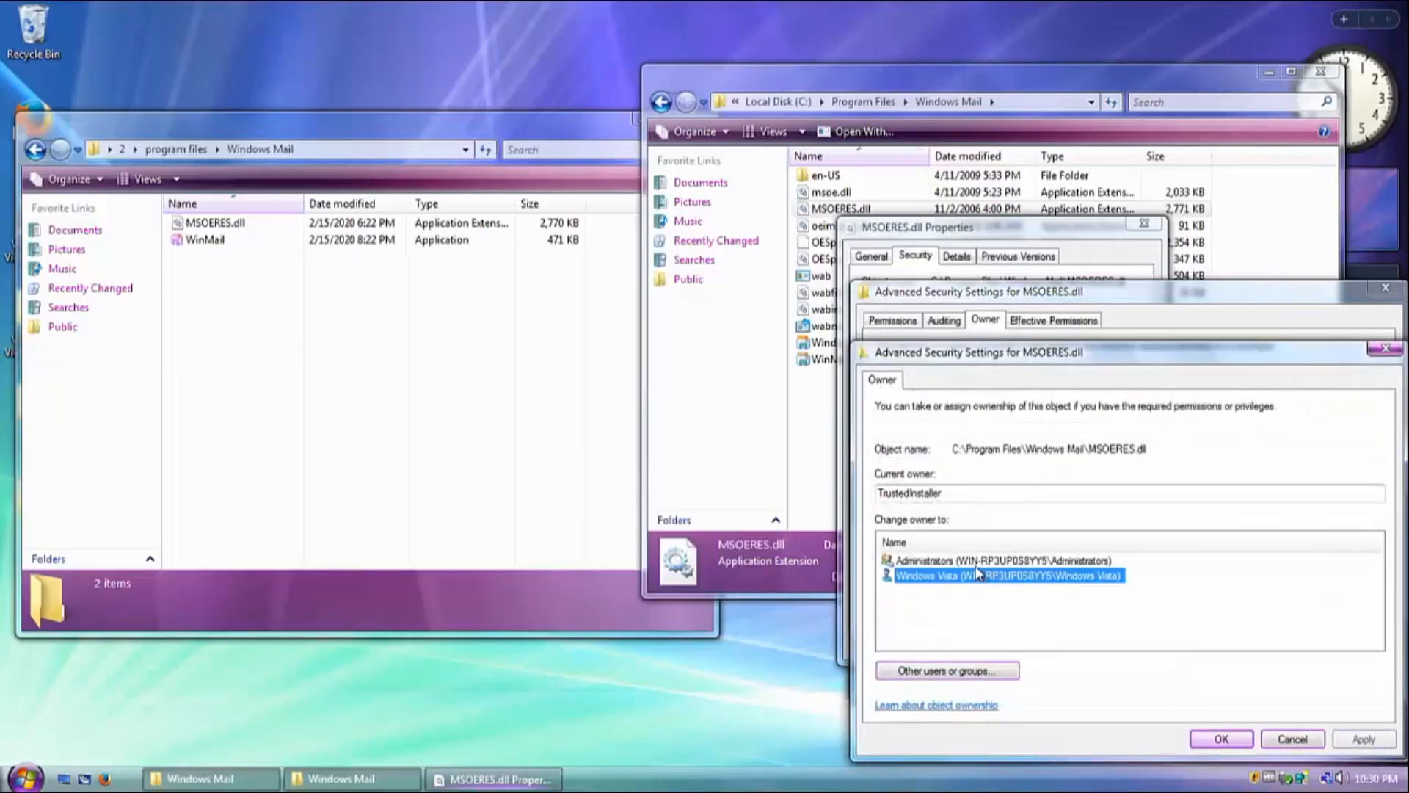
click(1220, 740)
click(871, 459)
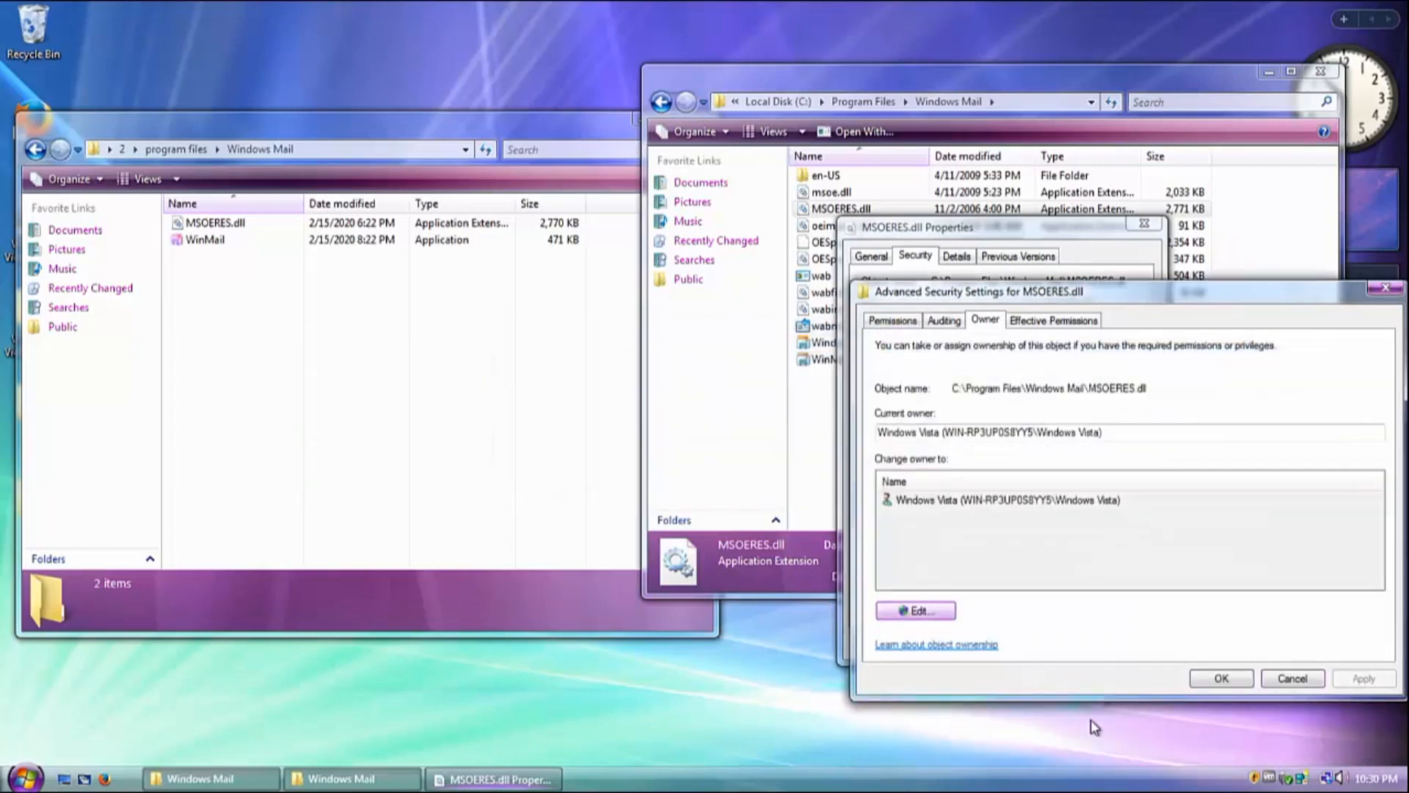
click(1199, 680)
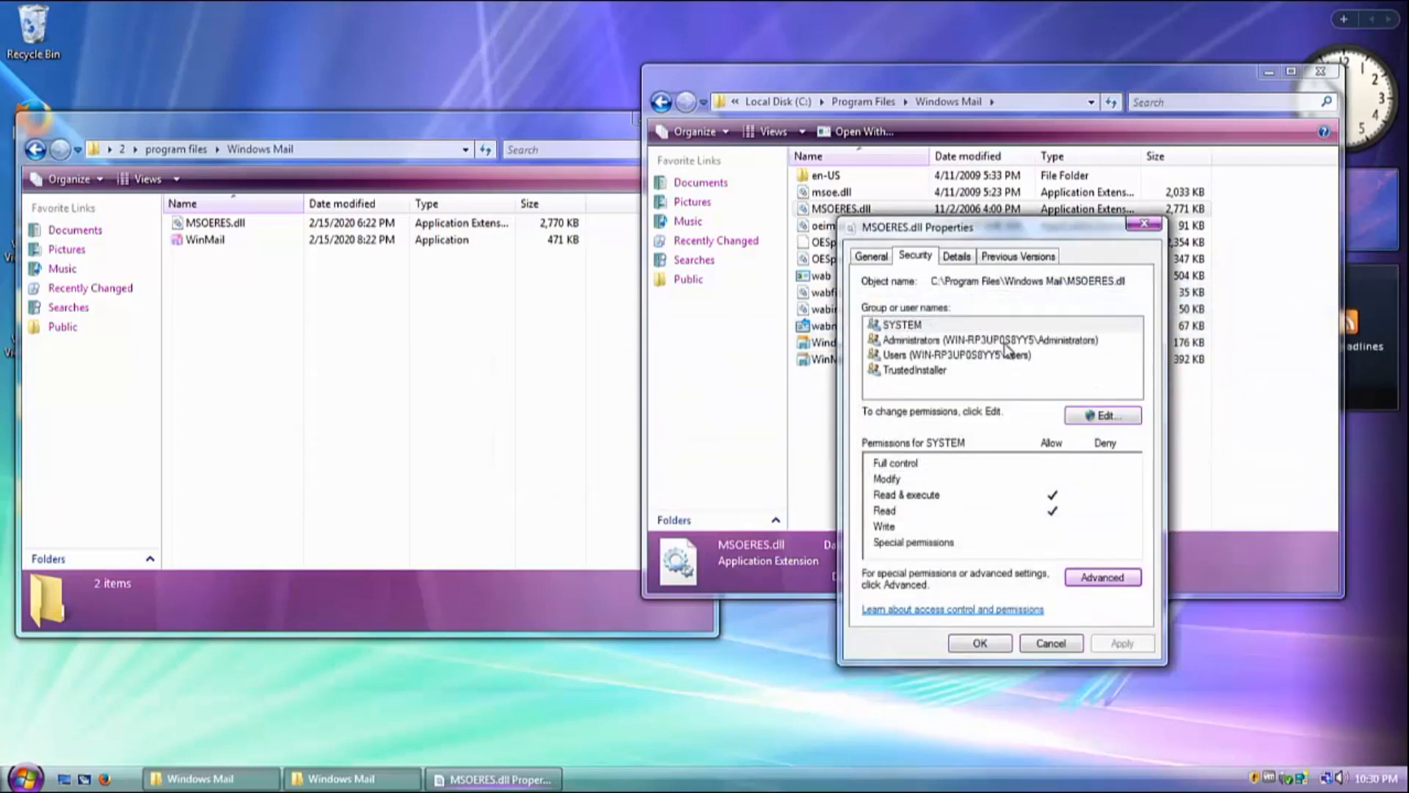
Allow the Users group full control of MSOERES.dll with administrator permission and close its properties.
click(1005, 355)
click(1113, 416)
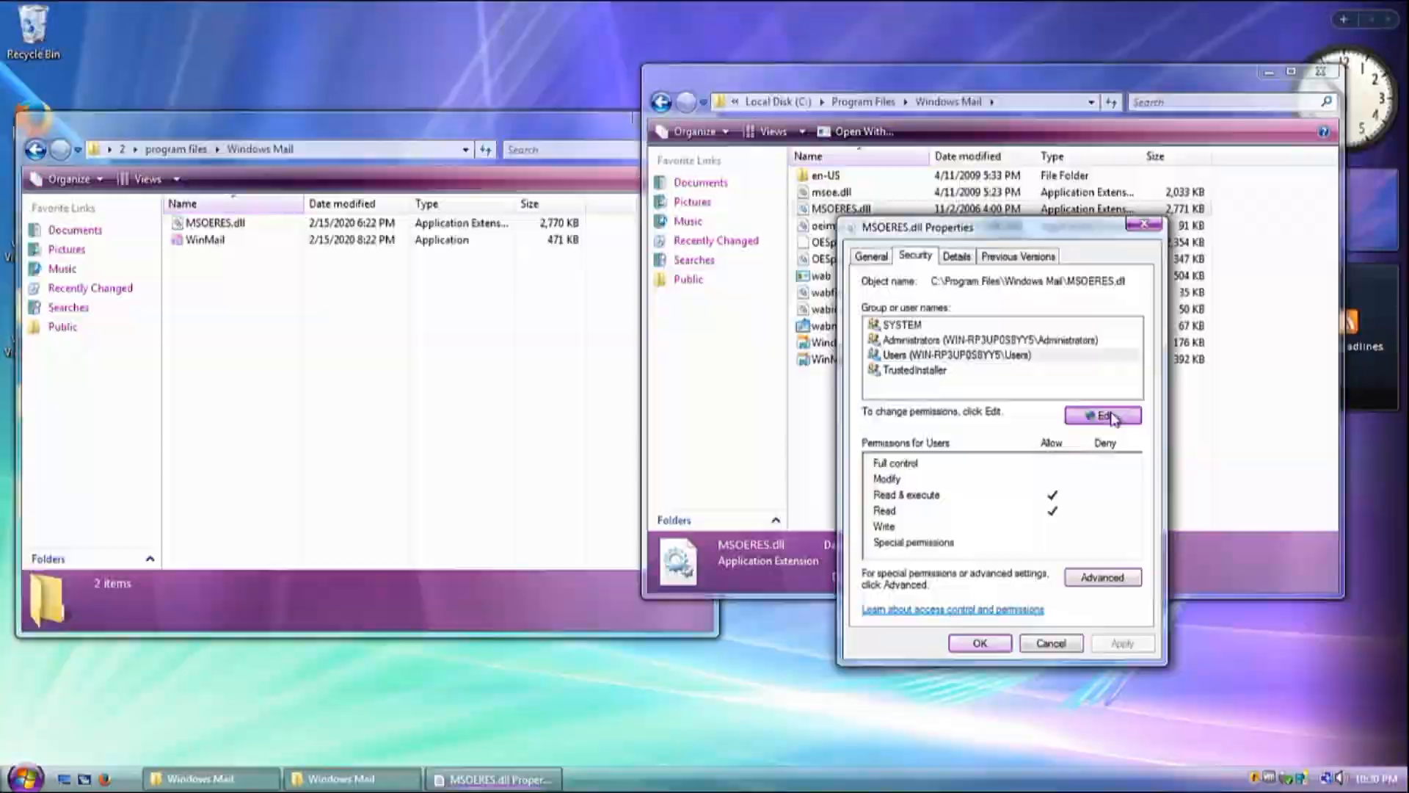
click(1075, 474)
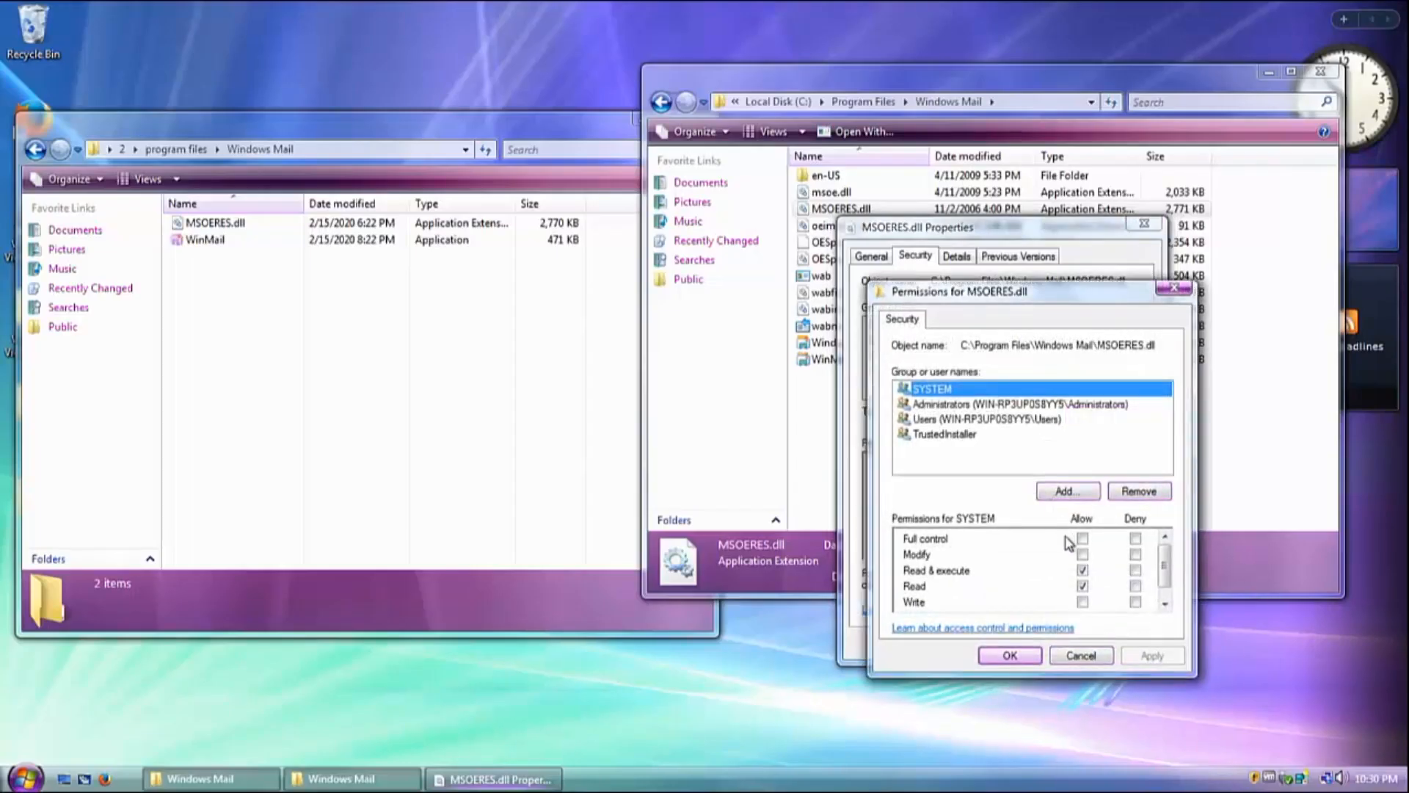
click(954, 419)
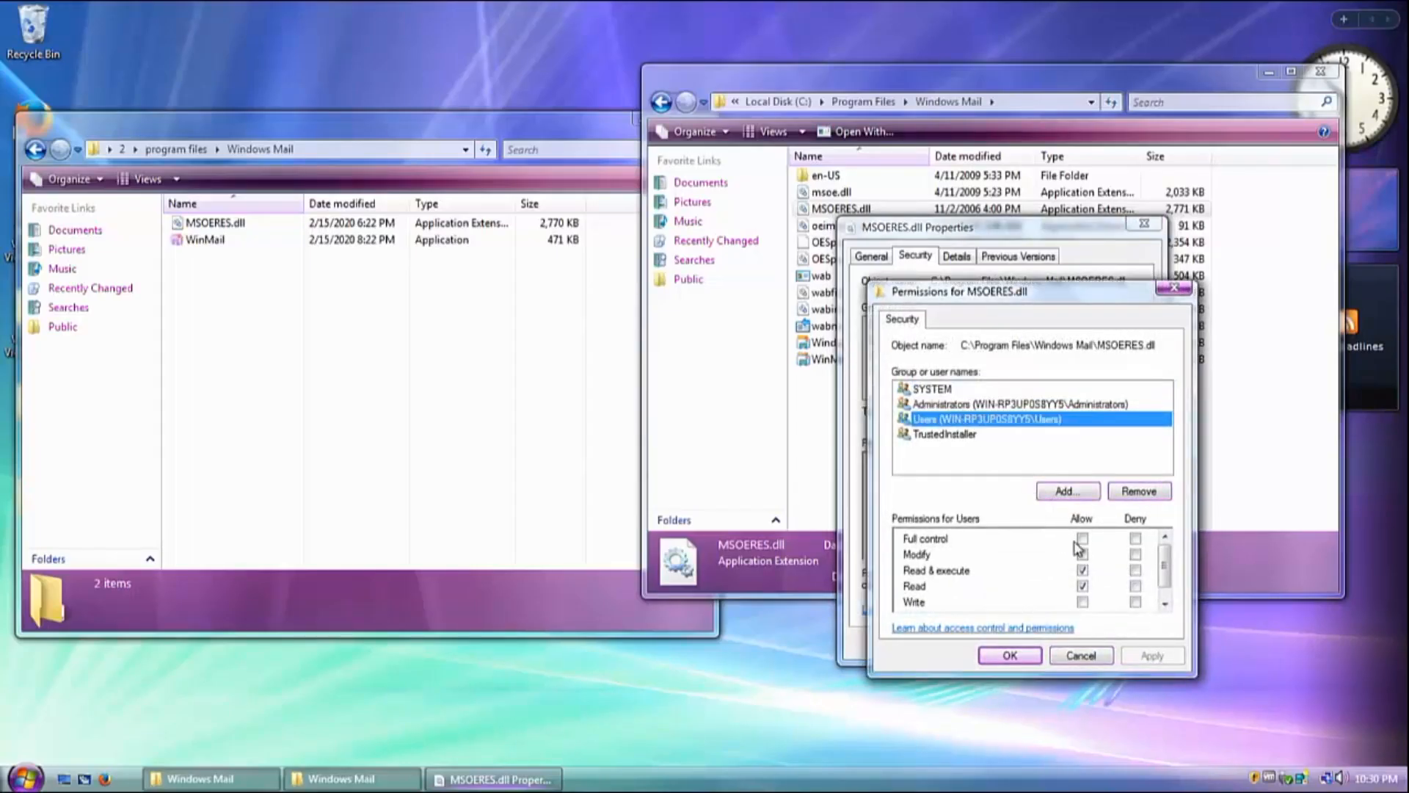
click(1083, 538)
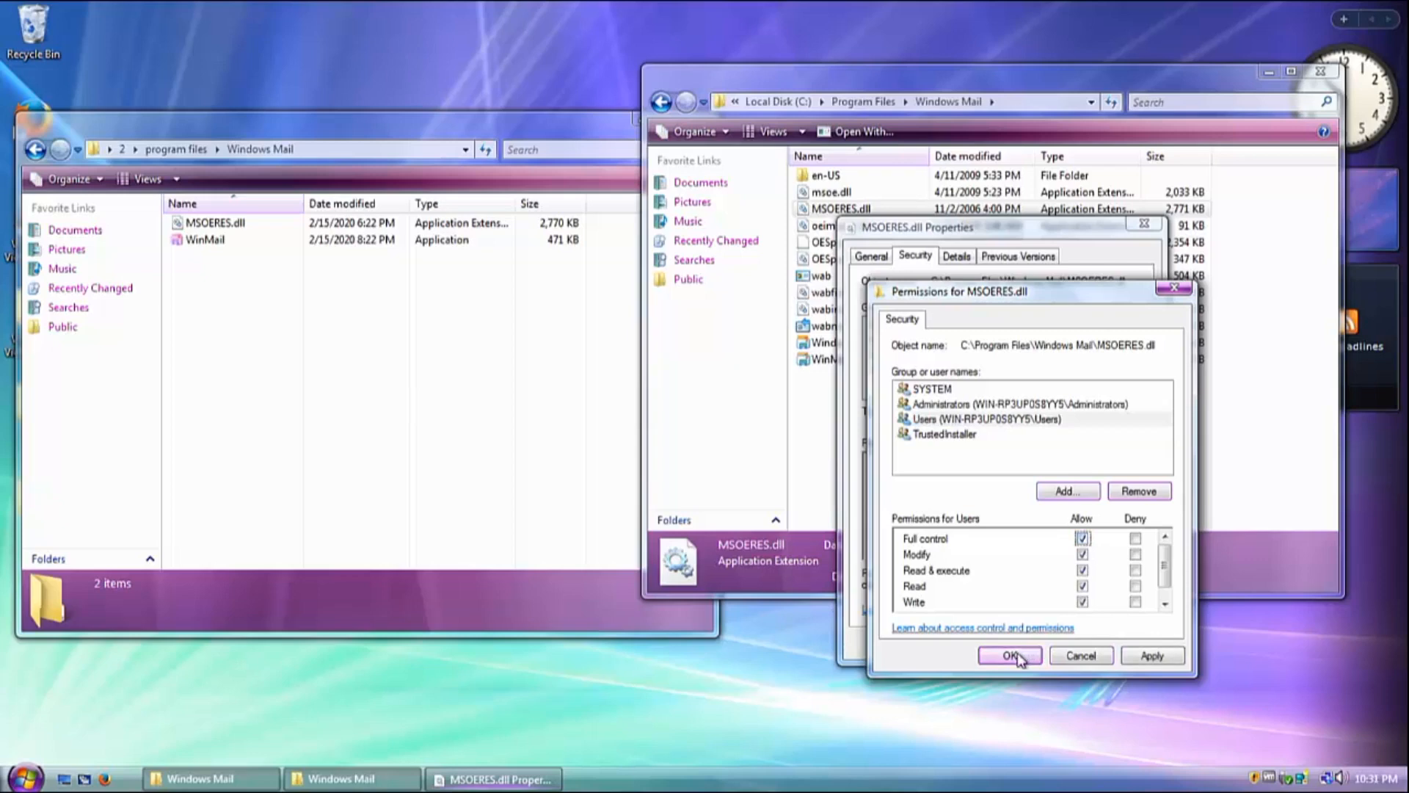
click(1014, 655)
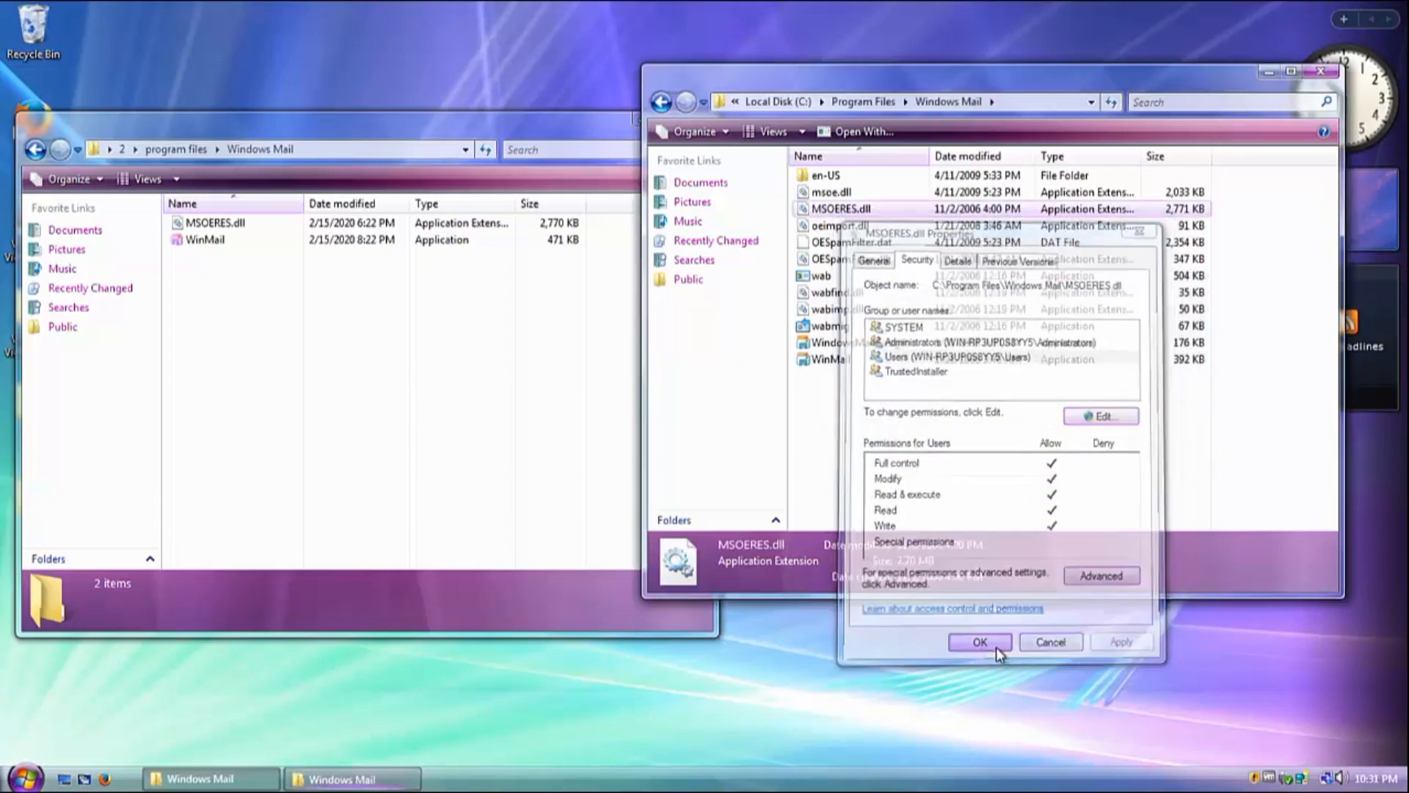
click(997, 646)
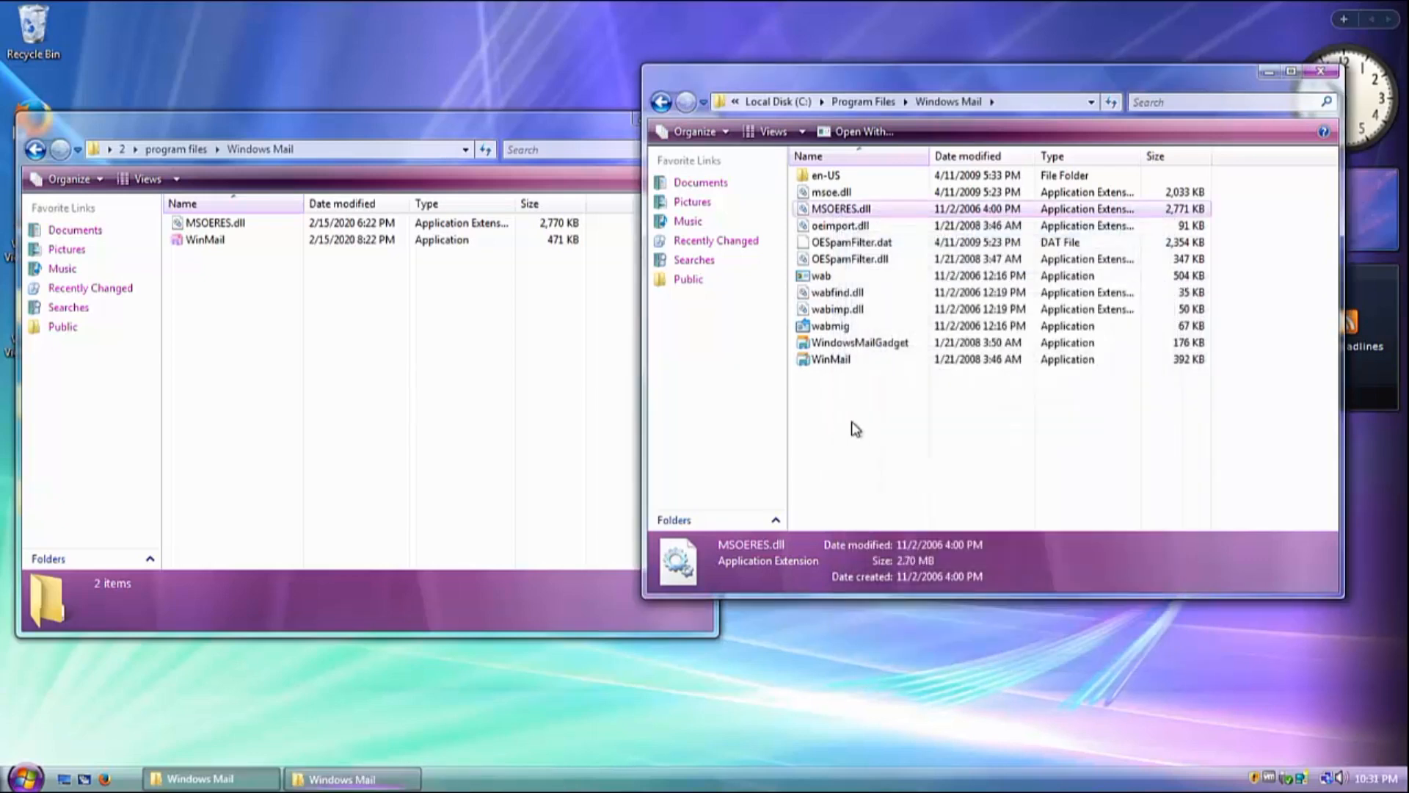
Change the owner of WinMail in C:\Program Files\Windows Mail to the Windows Vista user account with administrator permission.
right_click(837, 359)
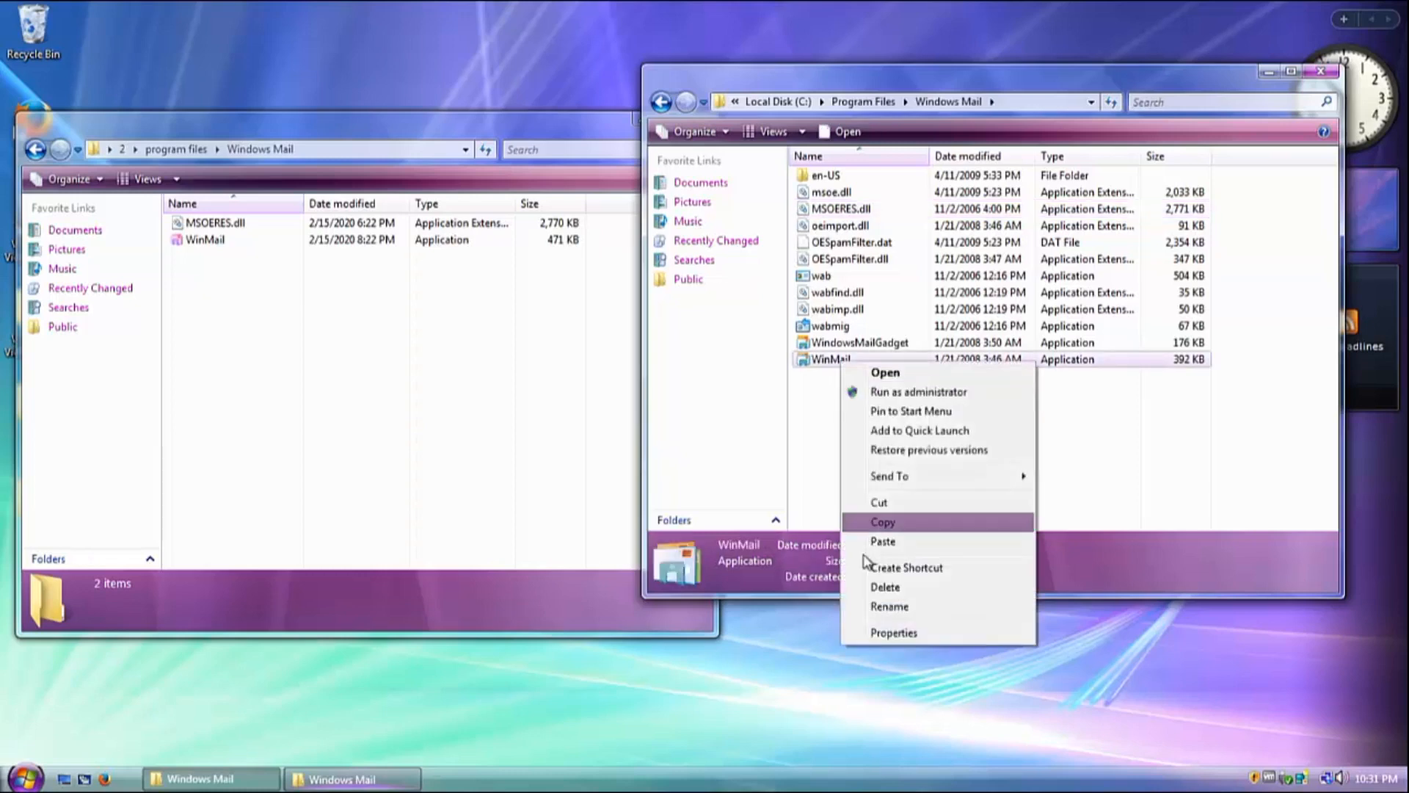
click(866, 636)
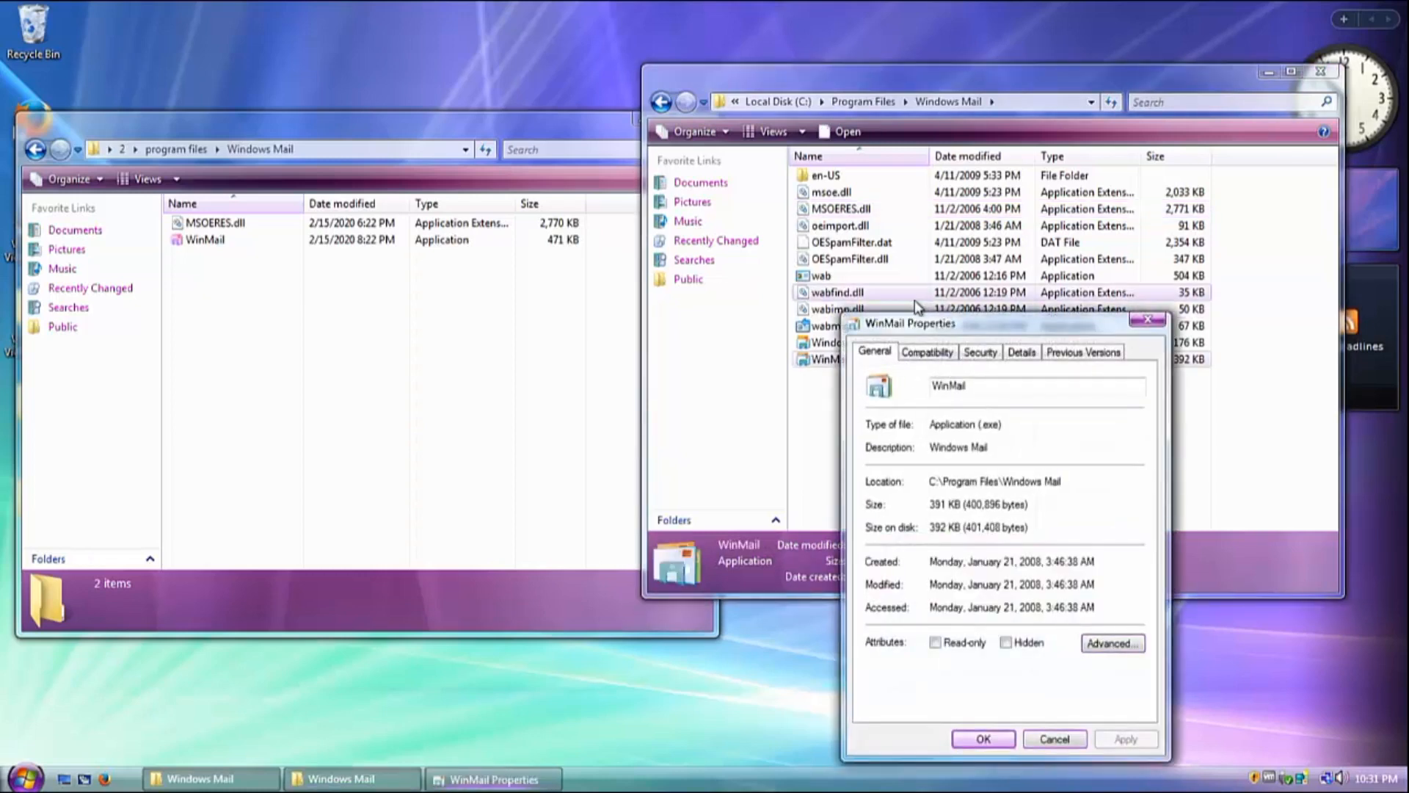
click(971, 354)
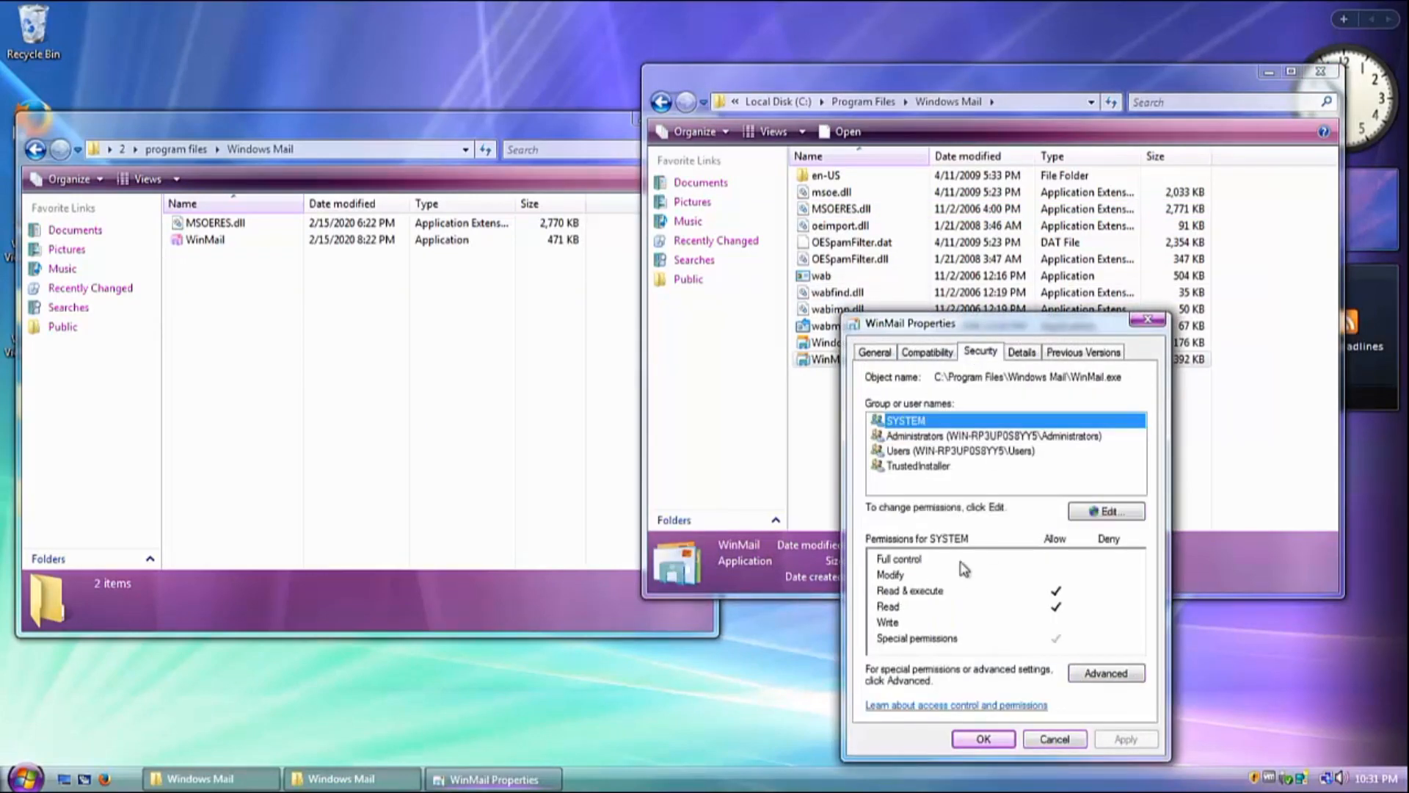
click(984, 467)
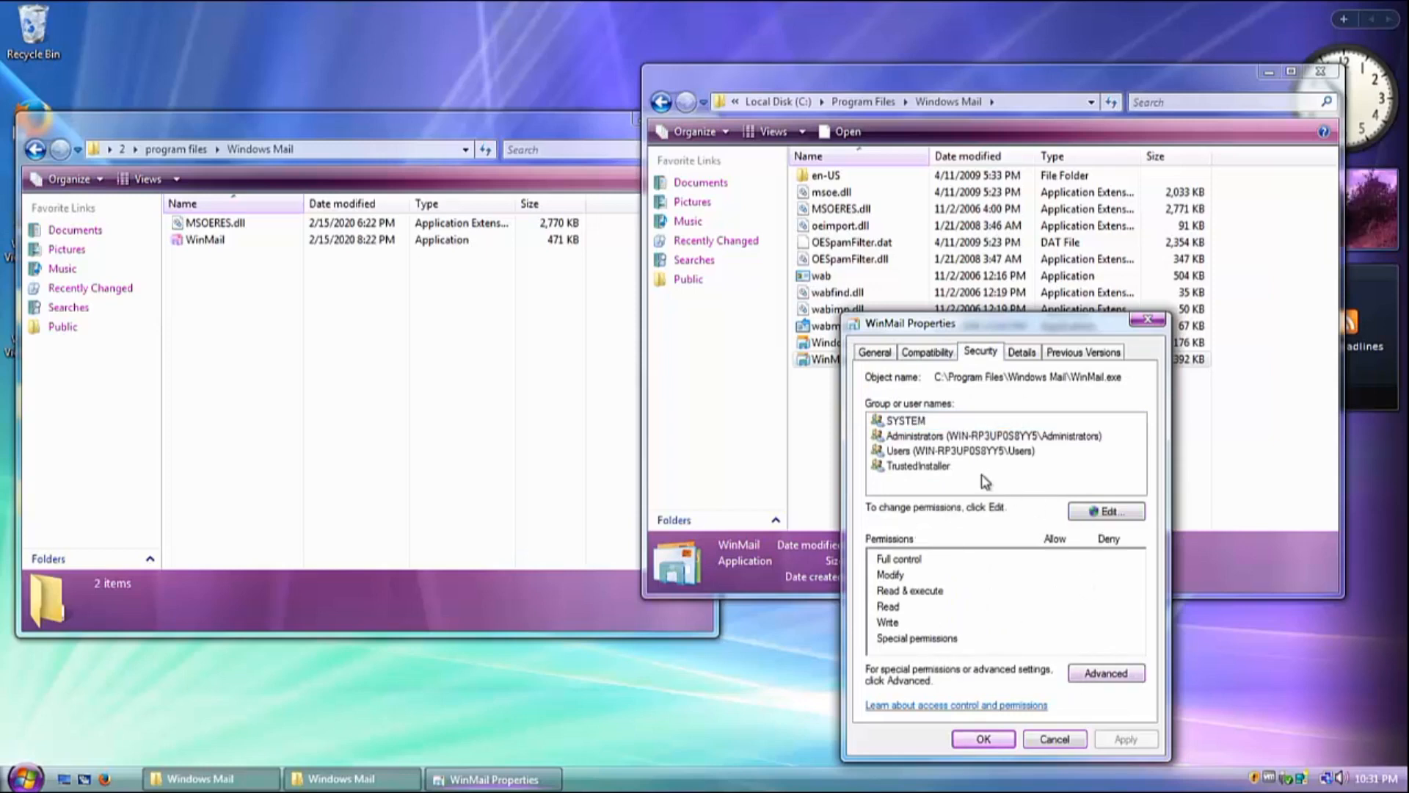
click(1104, 673)
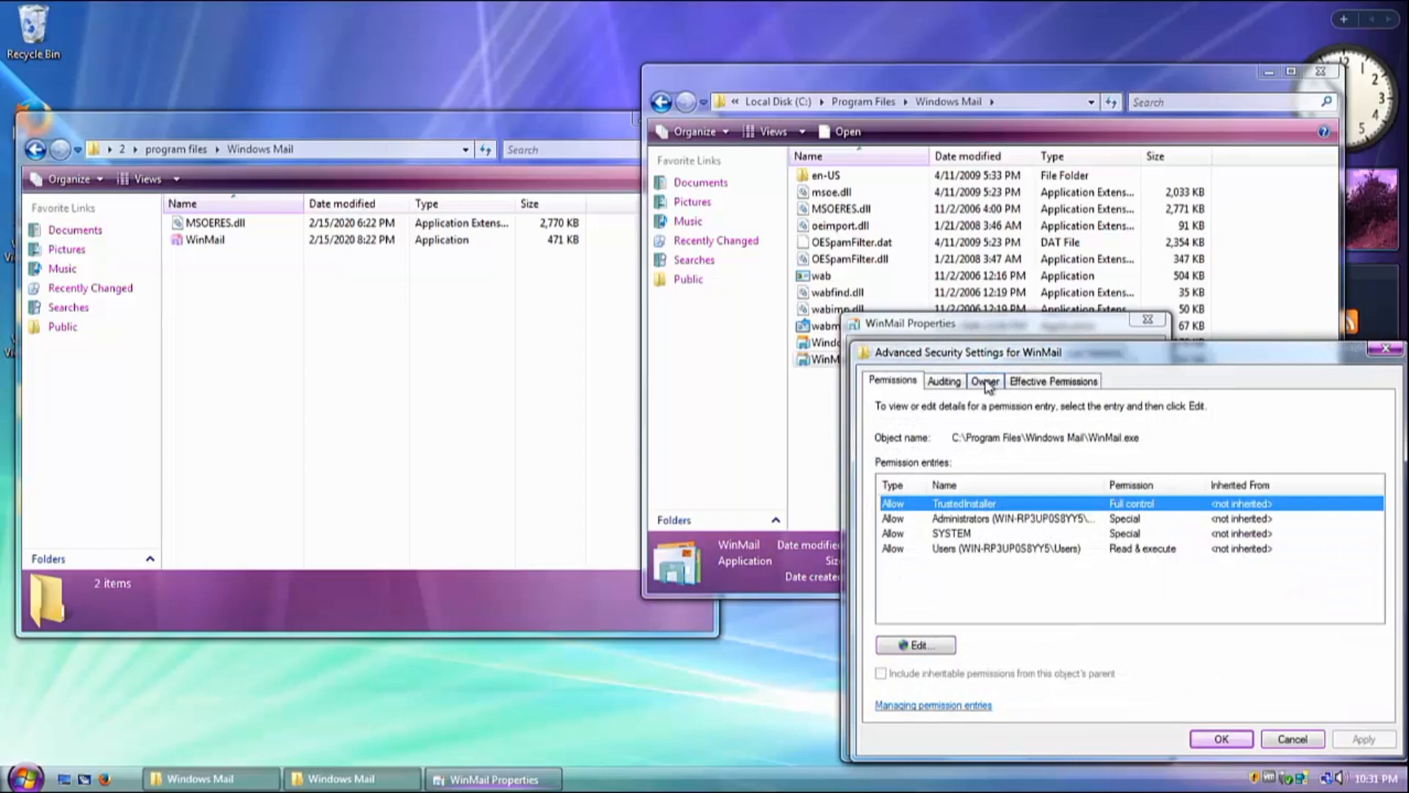
click(986, 382)
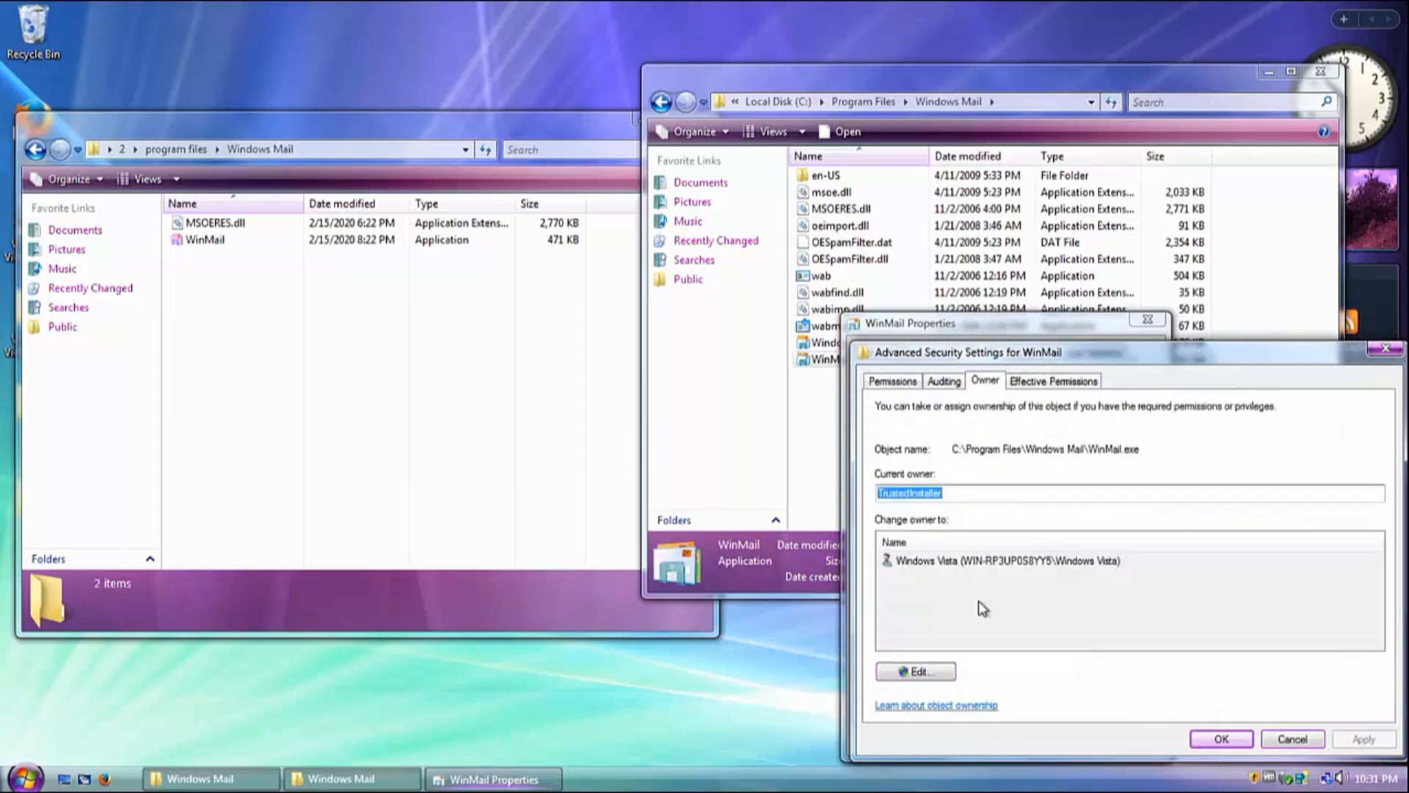
click(918, 671)
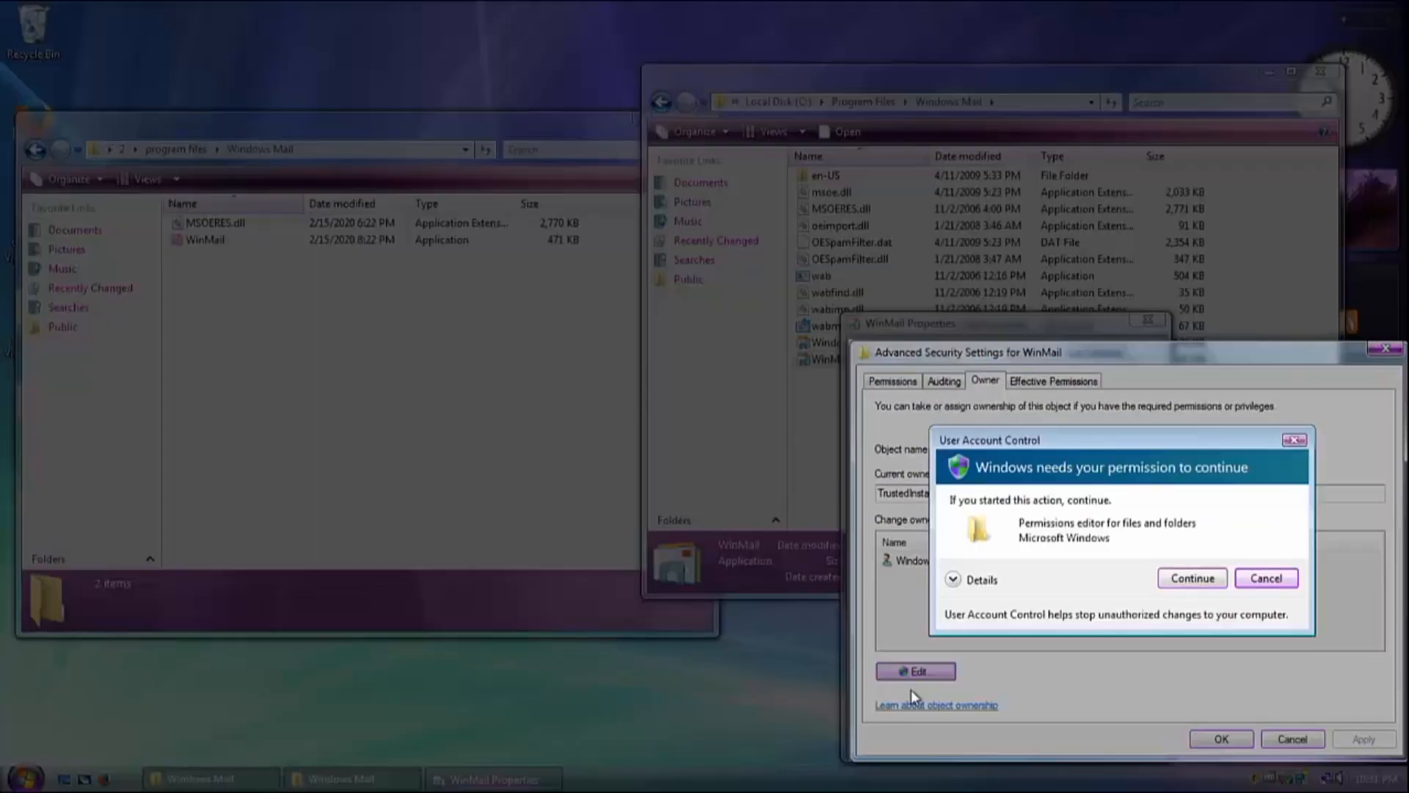
click(1215, 580)
click(941, 577)
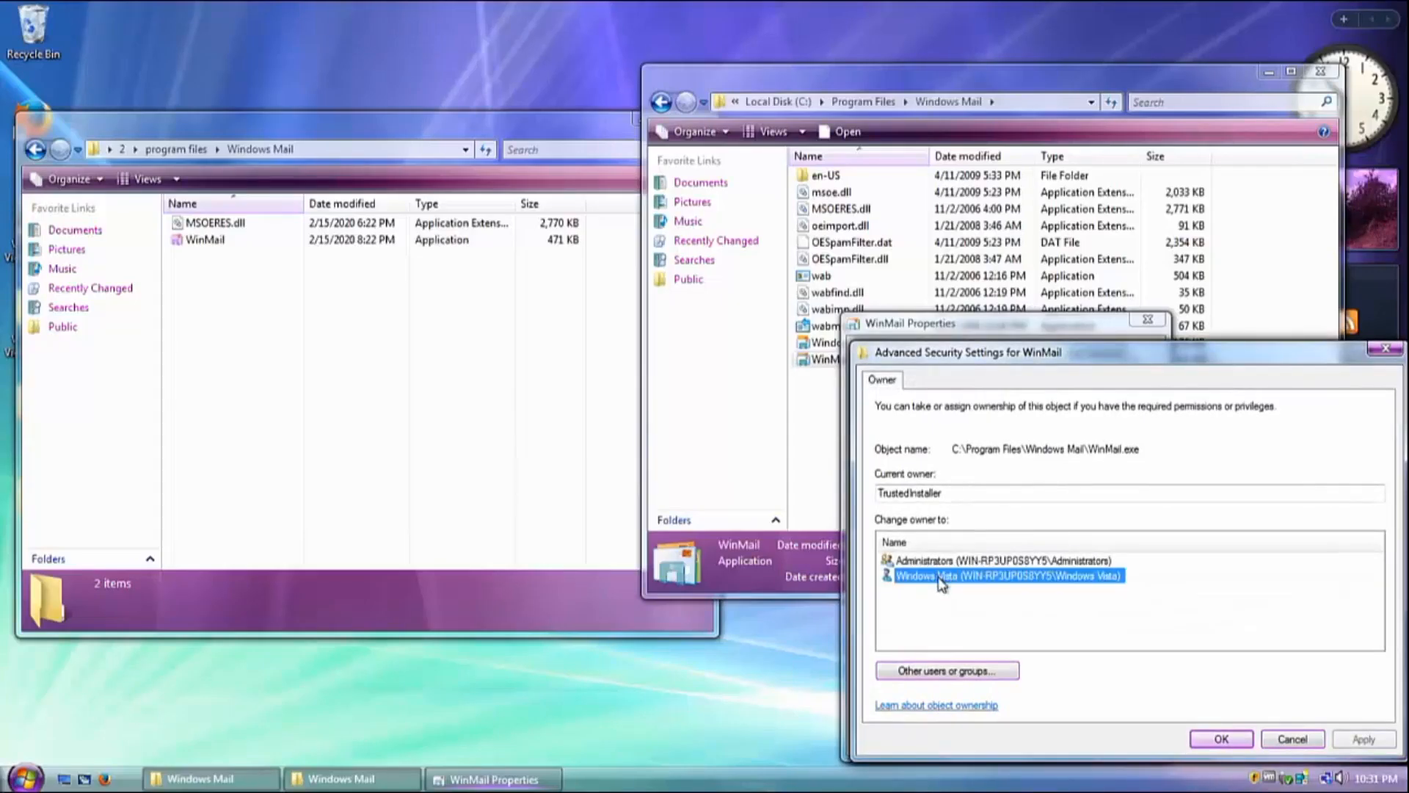
click(1220, 739)
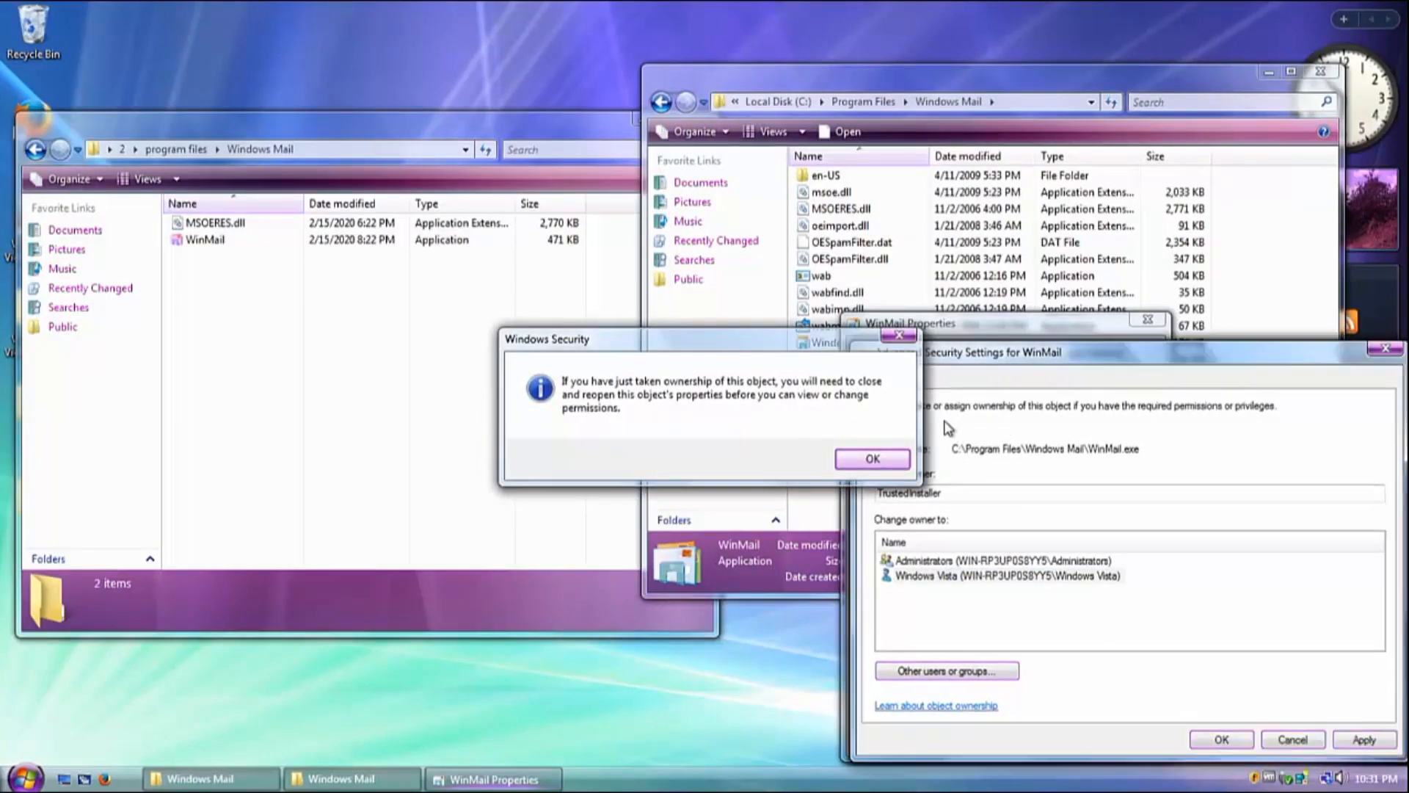
key(Return)
click(1218, 739)
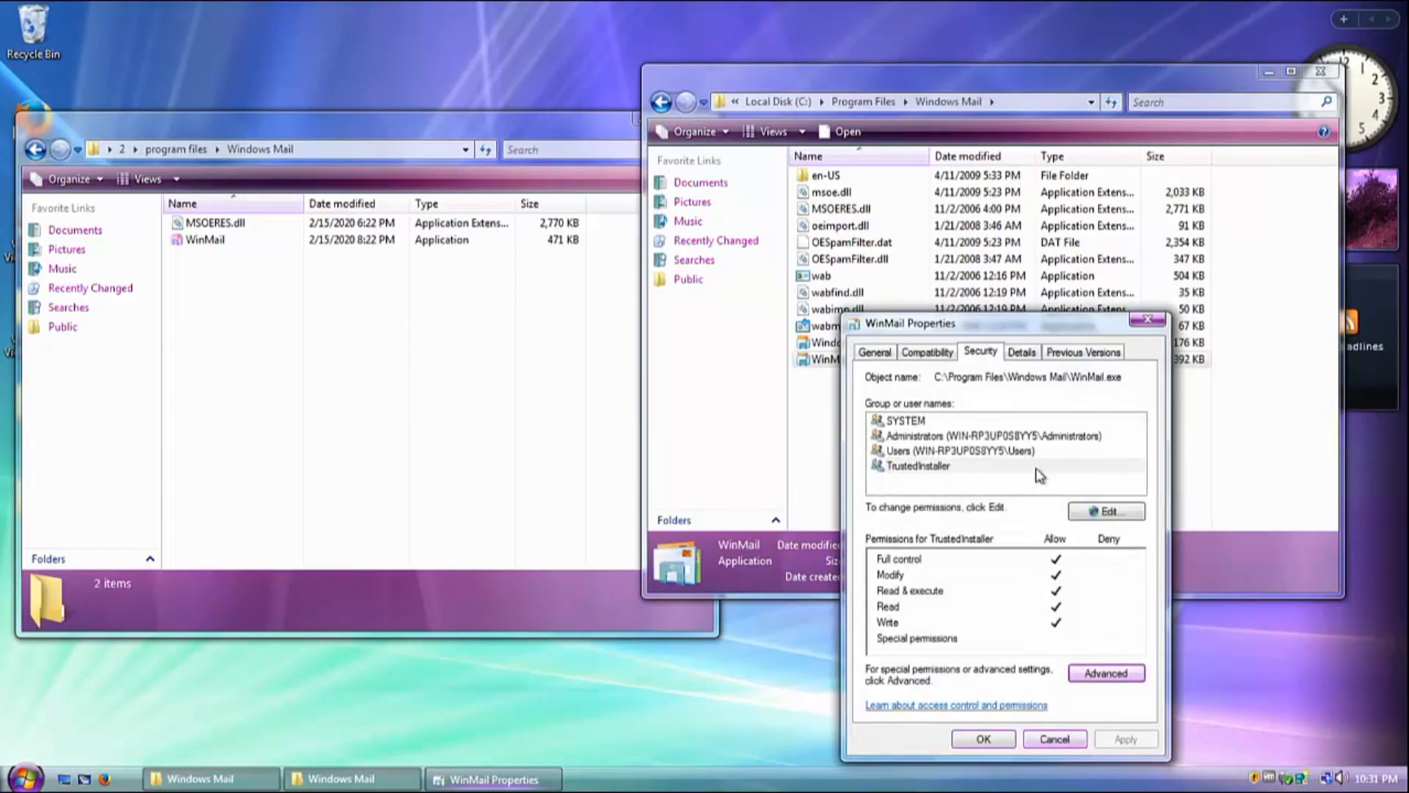
Allow the Users group full control of WinMail with administrator permission and close its properties.
click(996, 434)
click(996, 467)
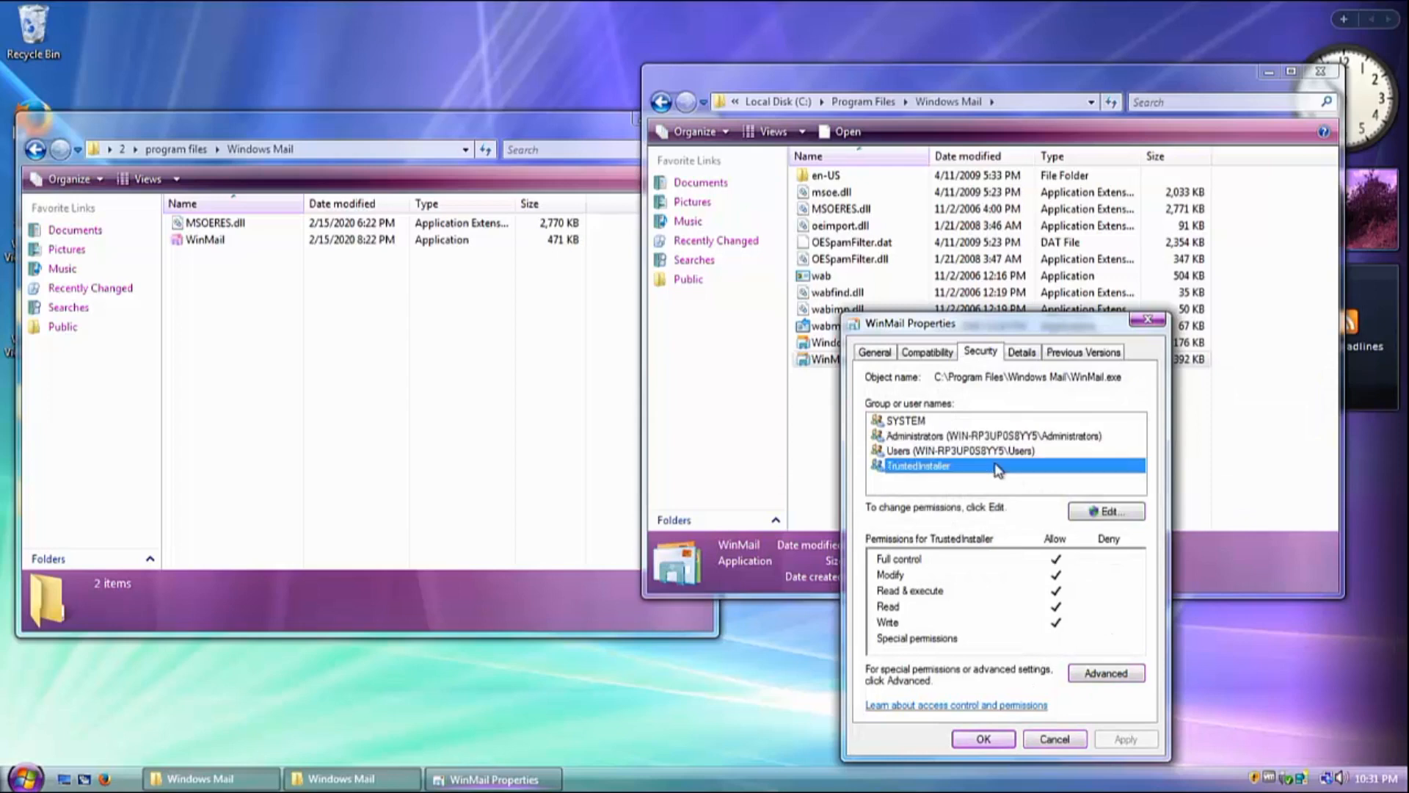
click(1011, 451)
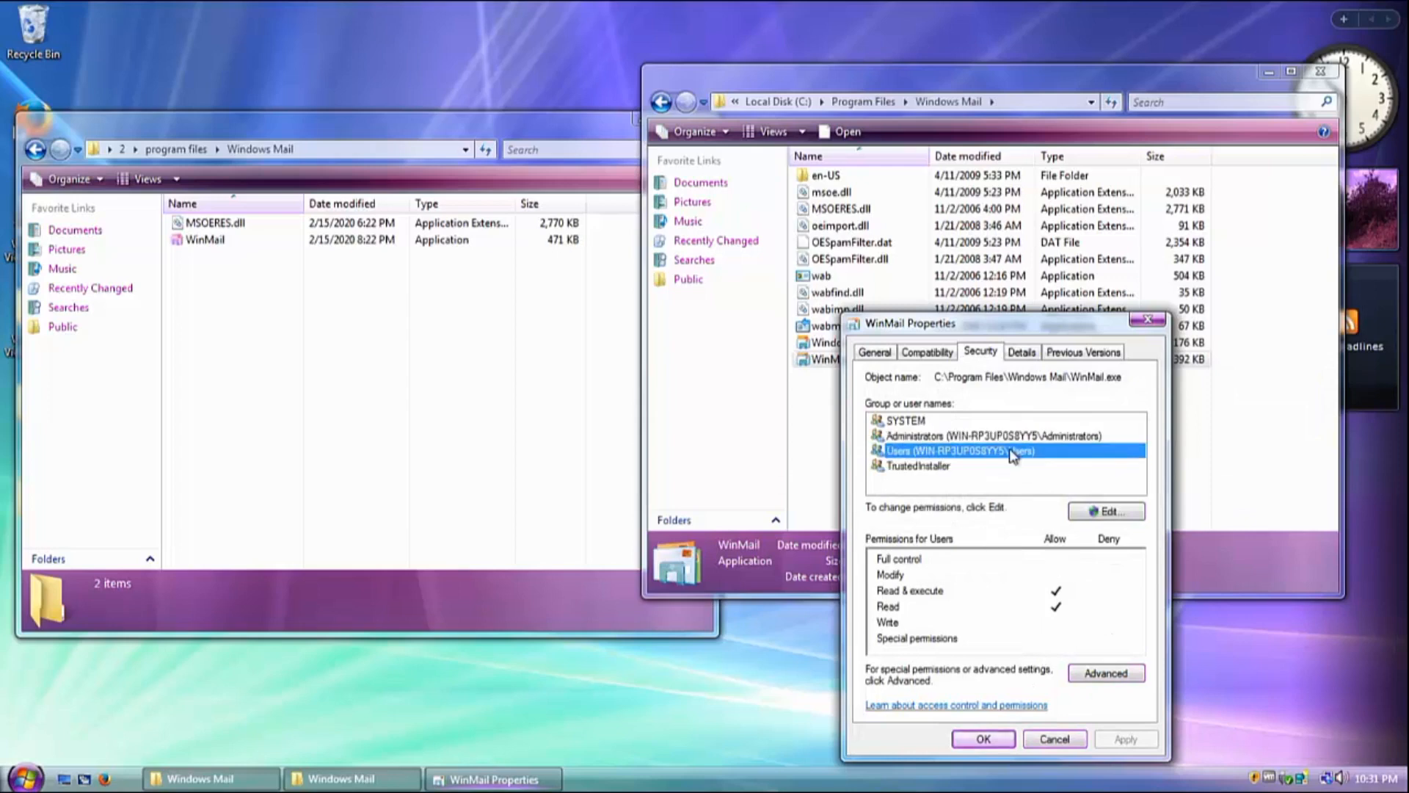
click(1082, 515)
click(1040, 565)
click(991, 488)
click(980, 502)
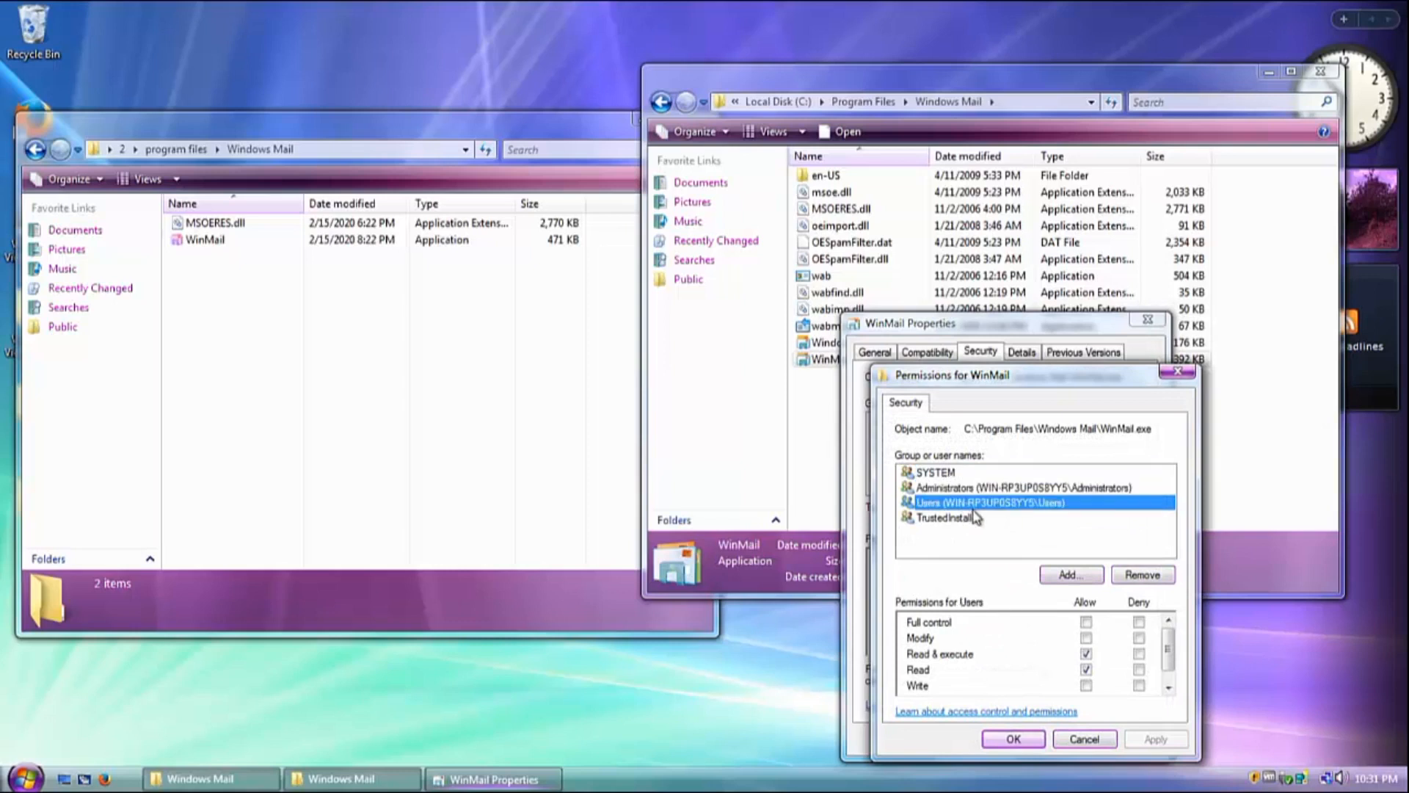
click(1086, 622)
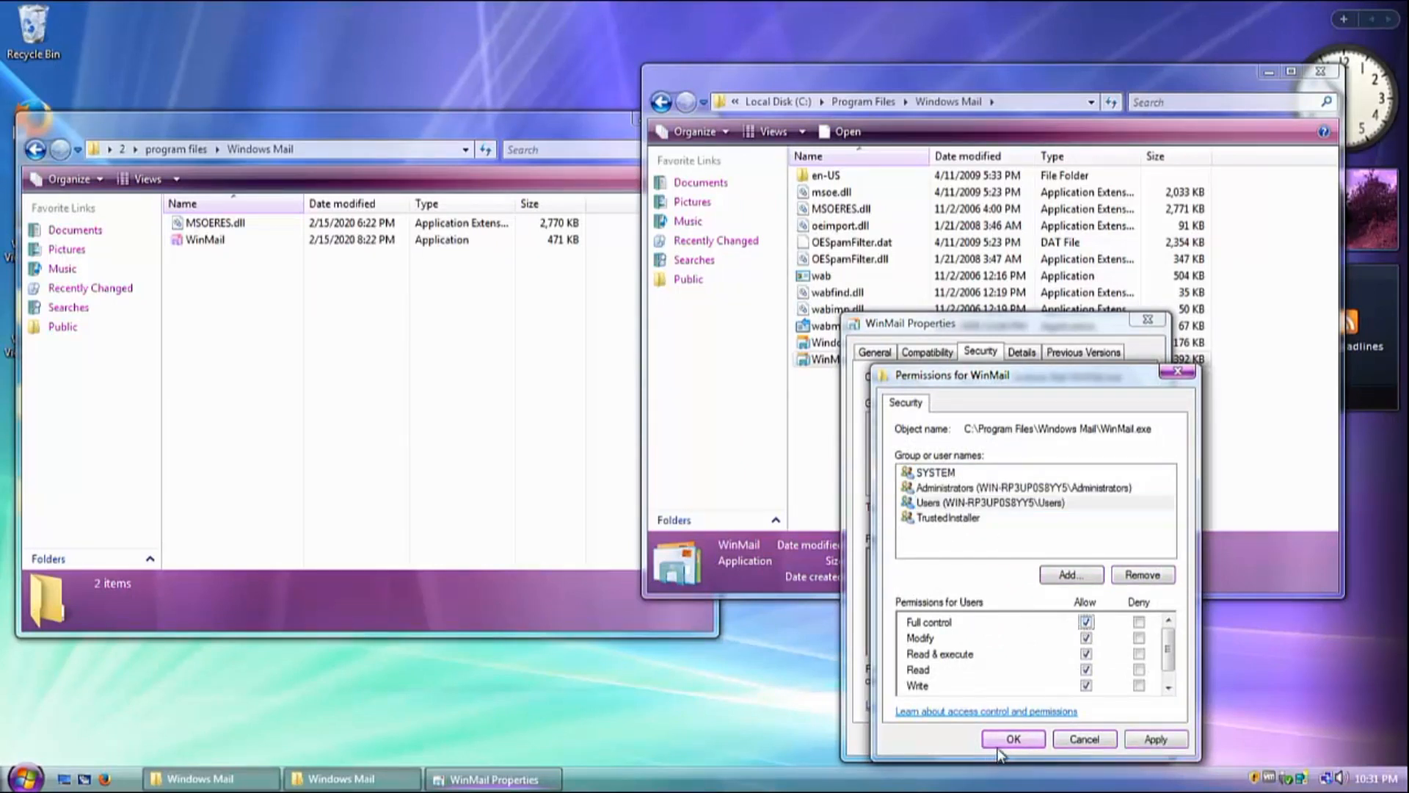
click(1012, 739)
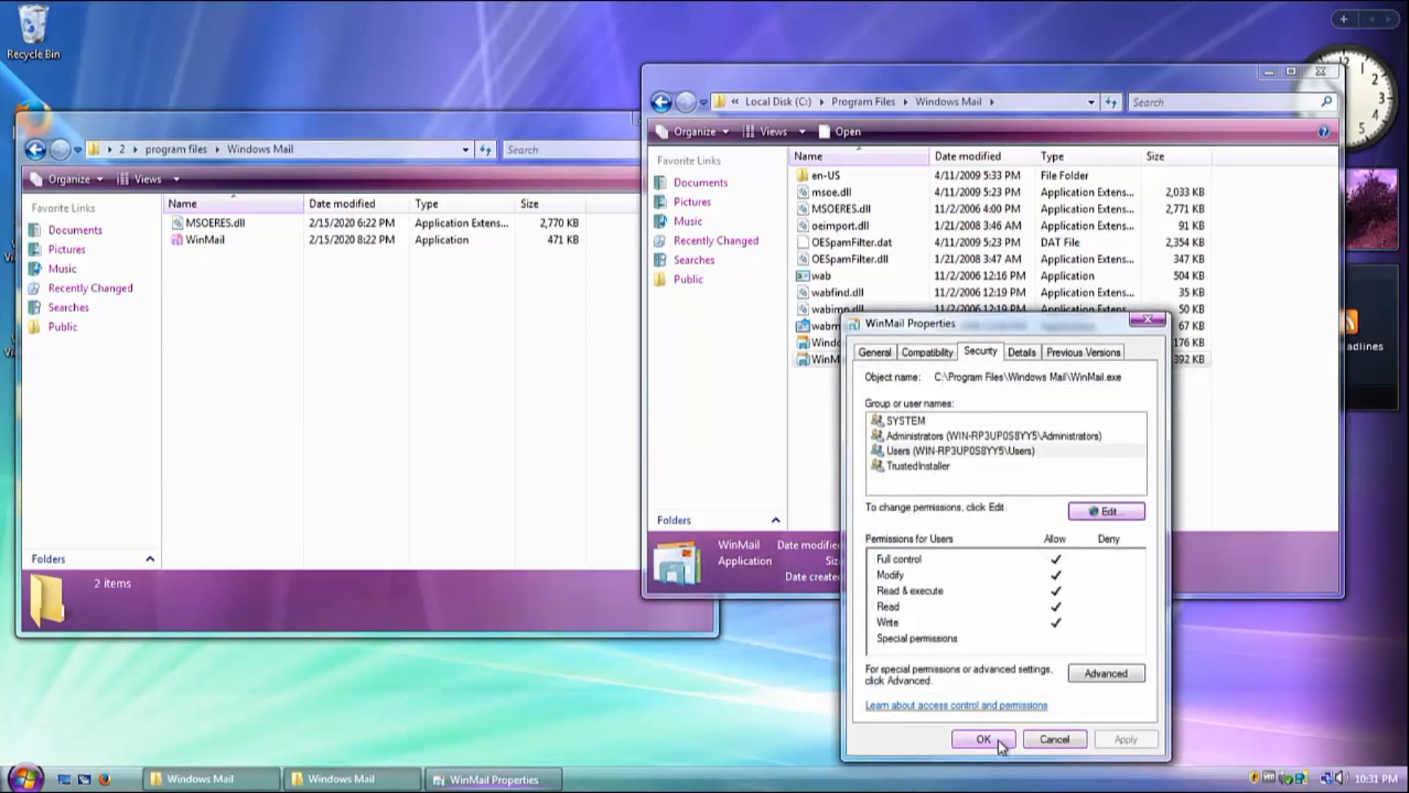
click(984, 739)
Copy MSOERES.dll and WinMail from folder 2's Windows Mail into C:\Program Files\Windows Mail, replacing the existing files.
drag(303, 301, 235, 232)
right_click(234, 232)
click(290, 311)
right_click(958, 516)
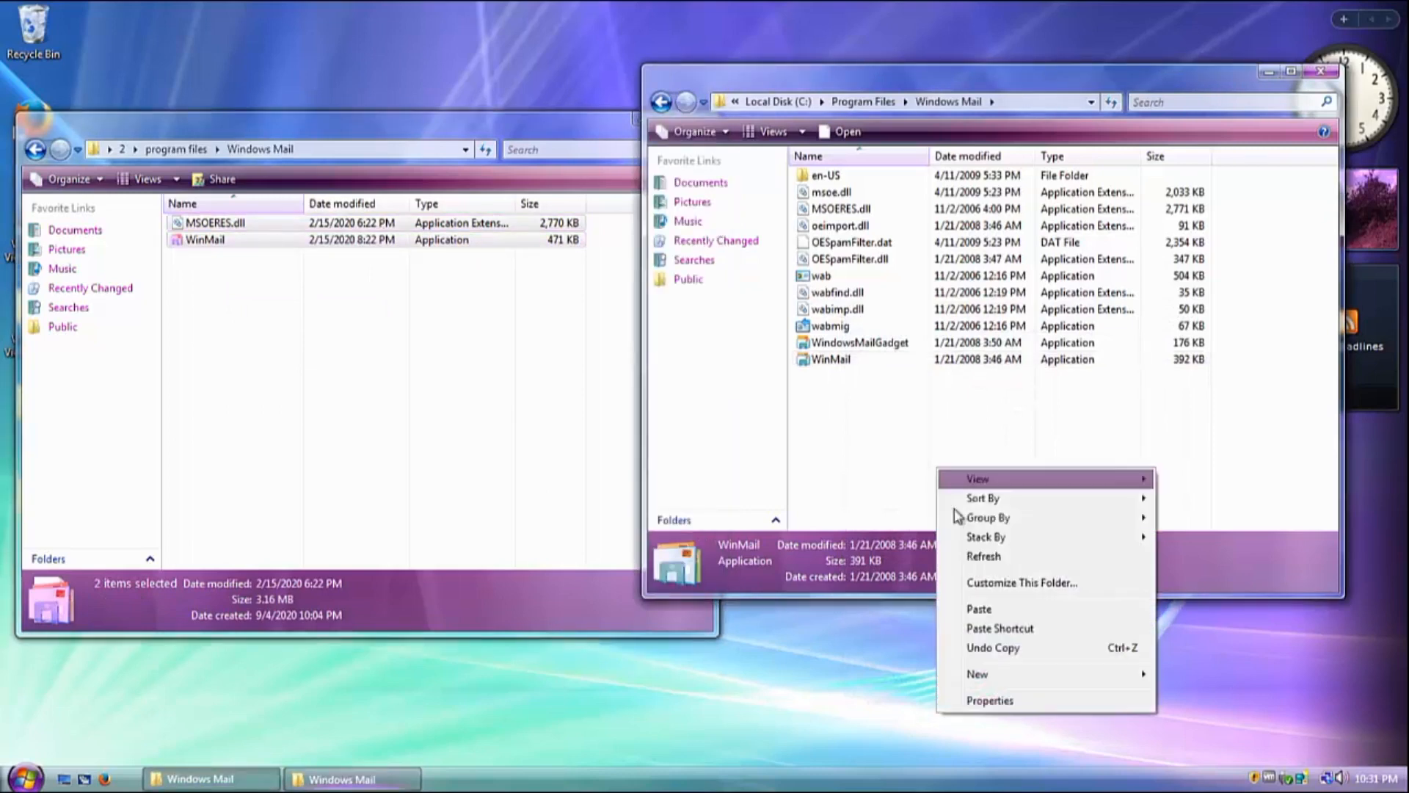
click(958, 608)
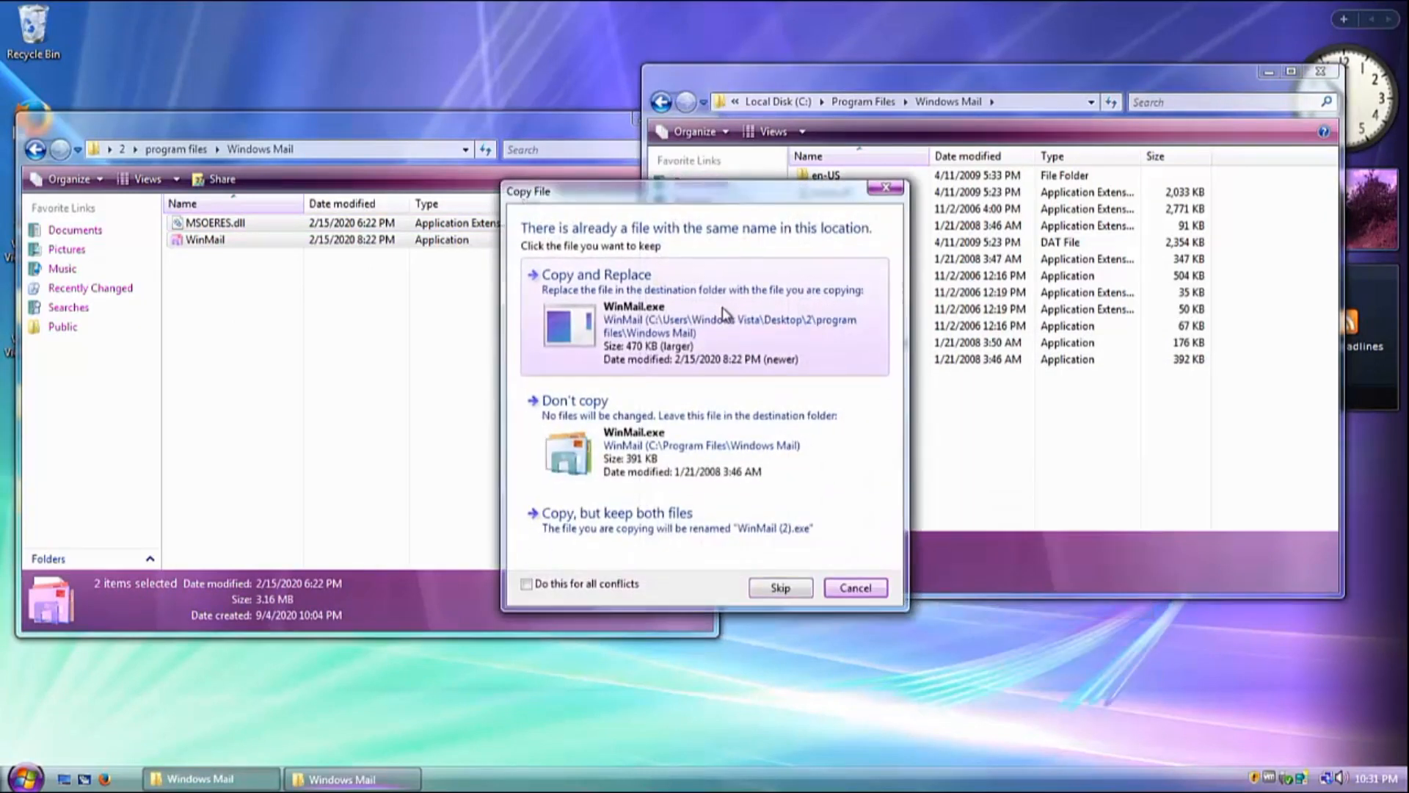
click(720, 307)
click(909, 404)
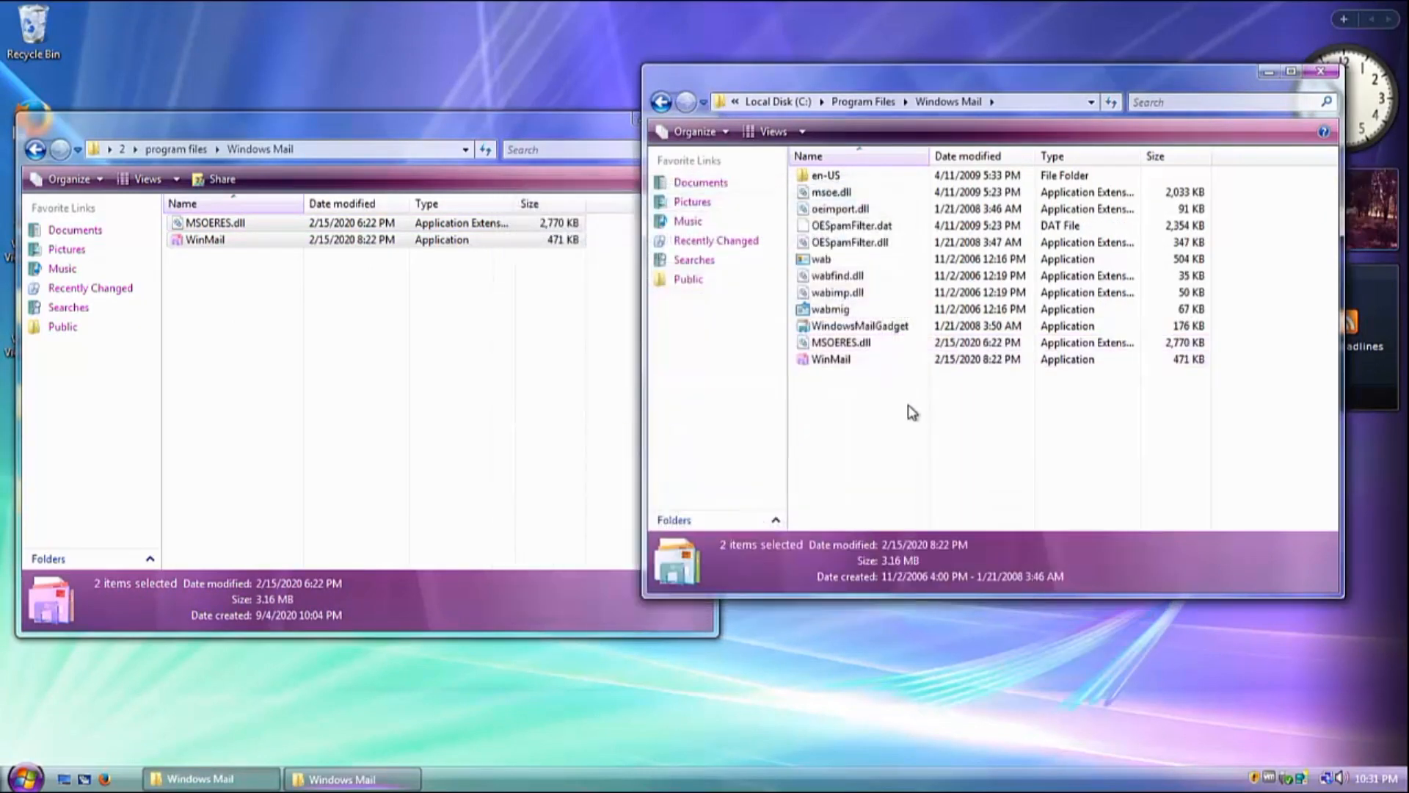
Open the Windows Photo Gallery folders in both C:\Program Files and folder 2's program files, side by side.
click(654, 107)
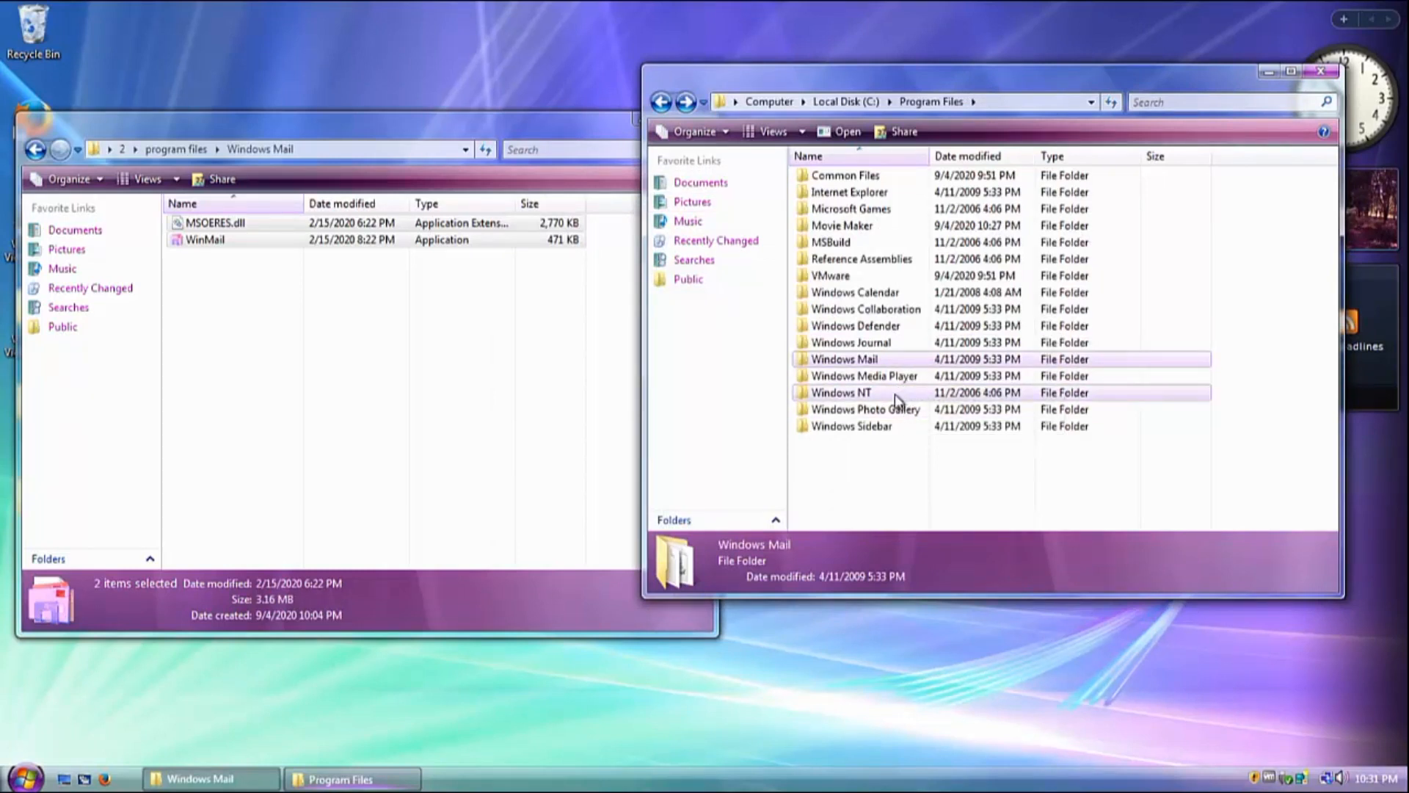
click(894, 409)
click(890, 379)
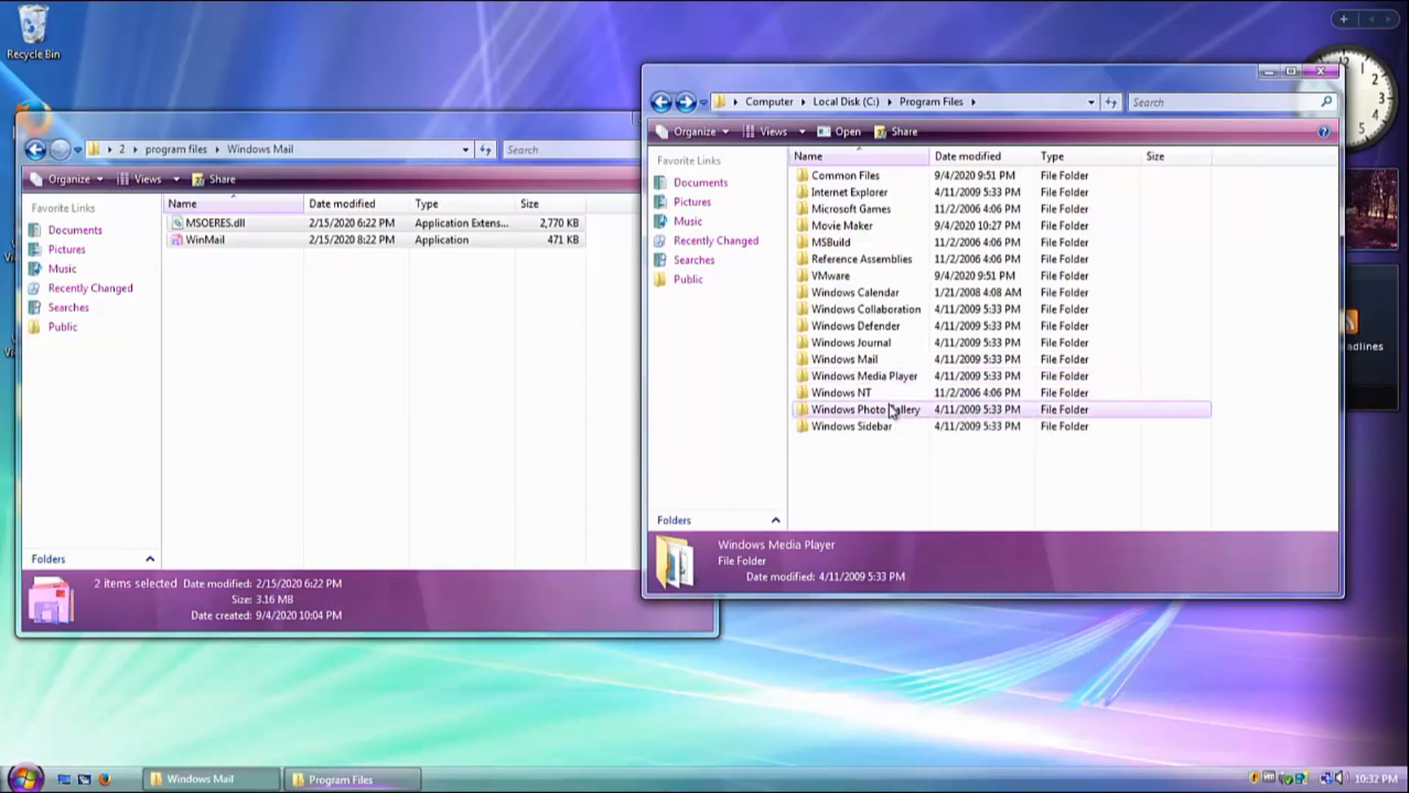
double_click(890, 409)
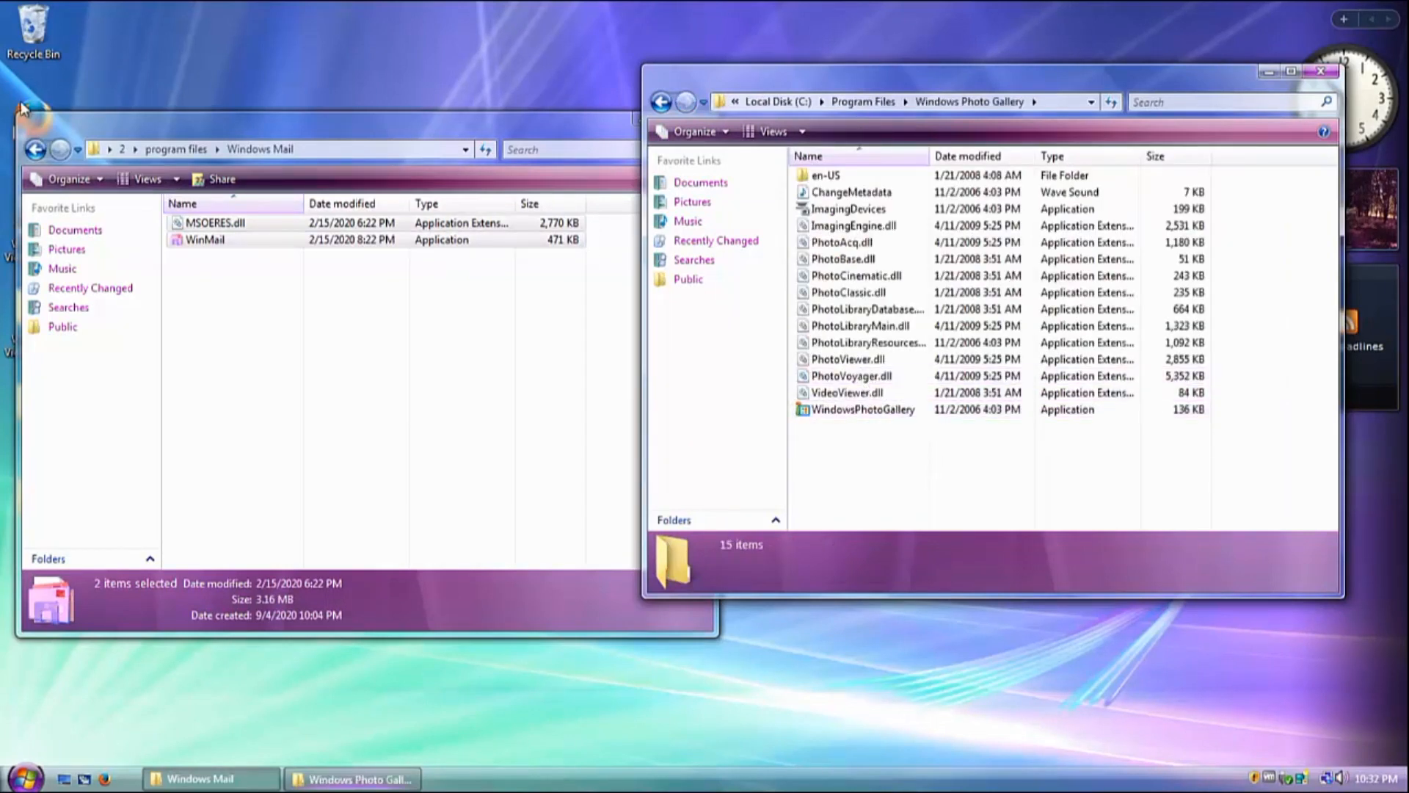
click(34, 148)
click(36, 150)
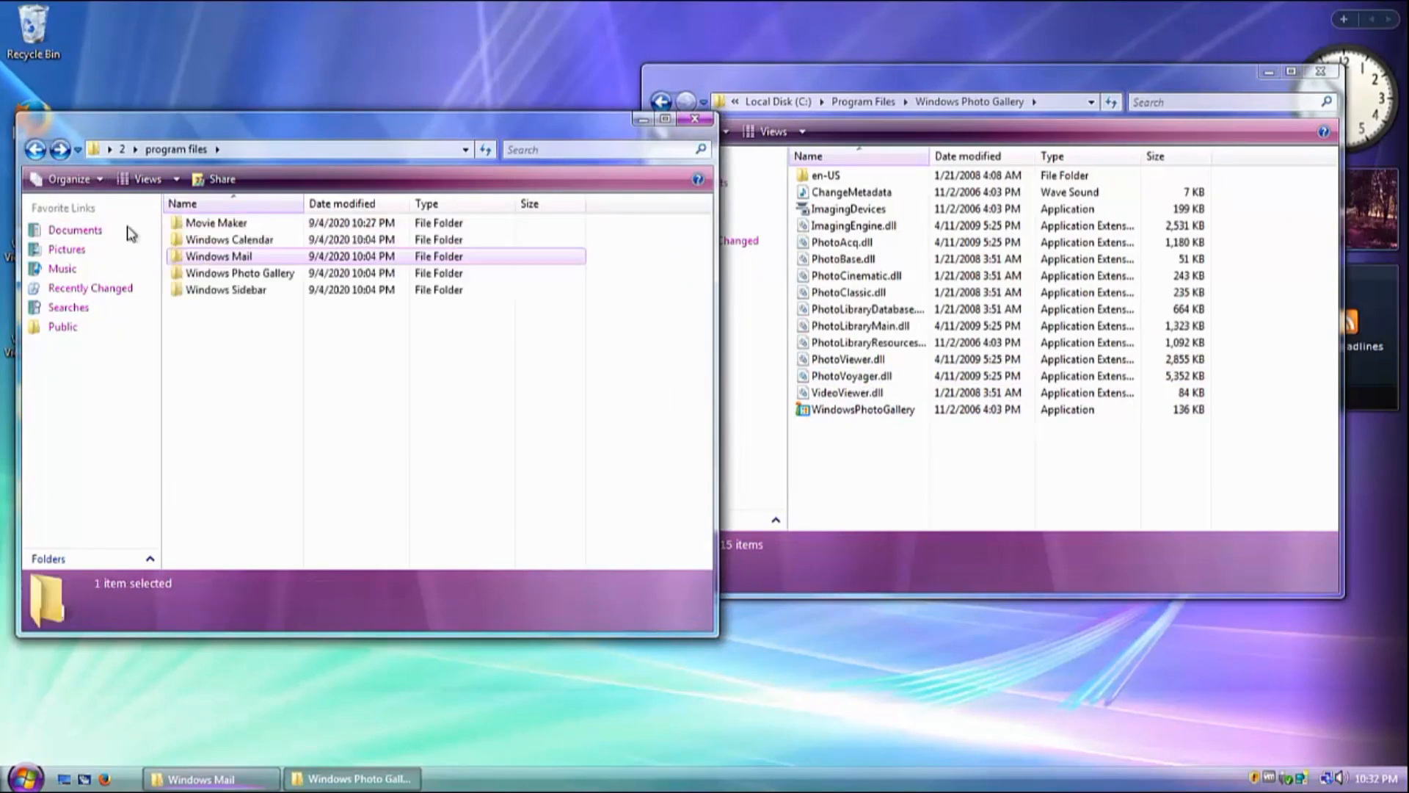
double_click(215, 273)
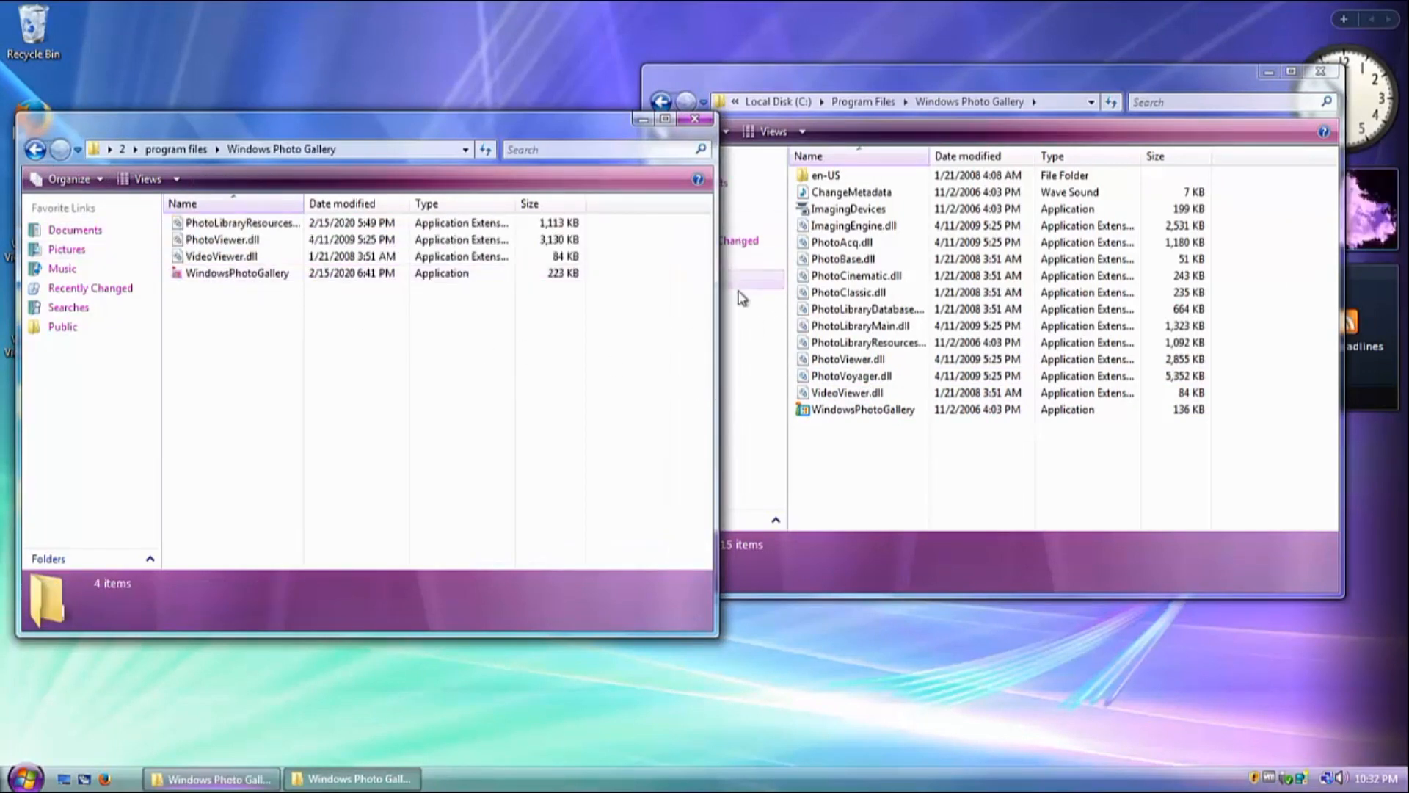
Change the owner of WindowsPhotoGallery in C:\Program Files\Windows Photo Gallery to the Windows Vista user account with administrator permission.
right_click(816, 411)
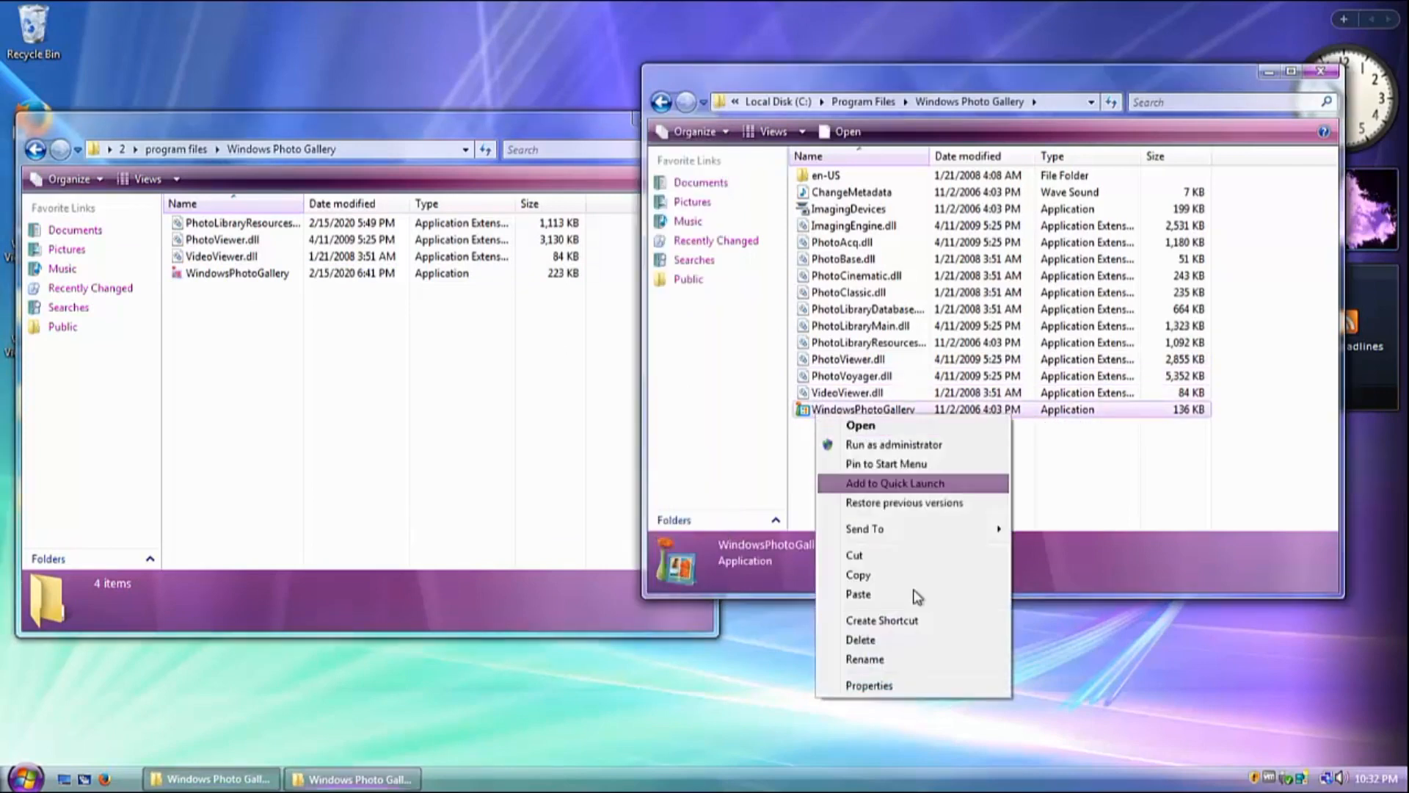
click(899, 685)
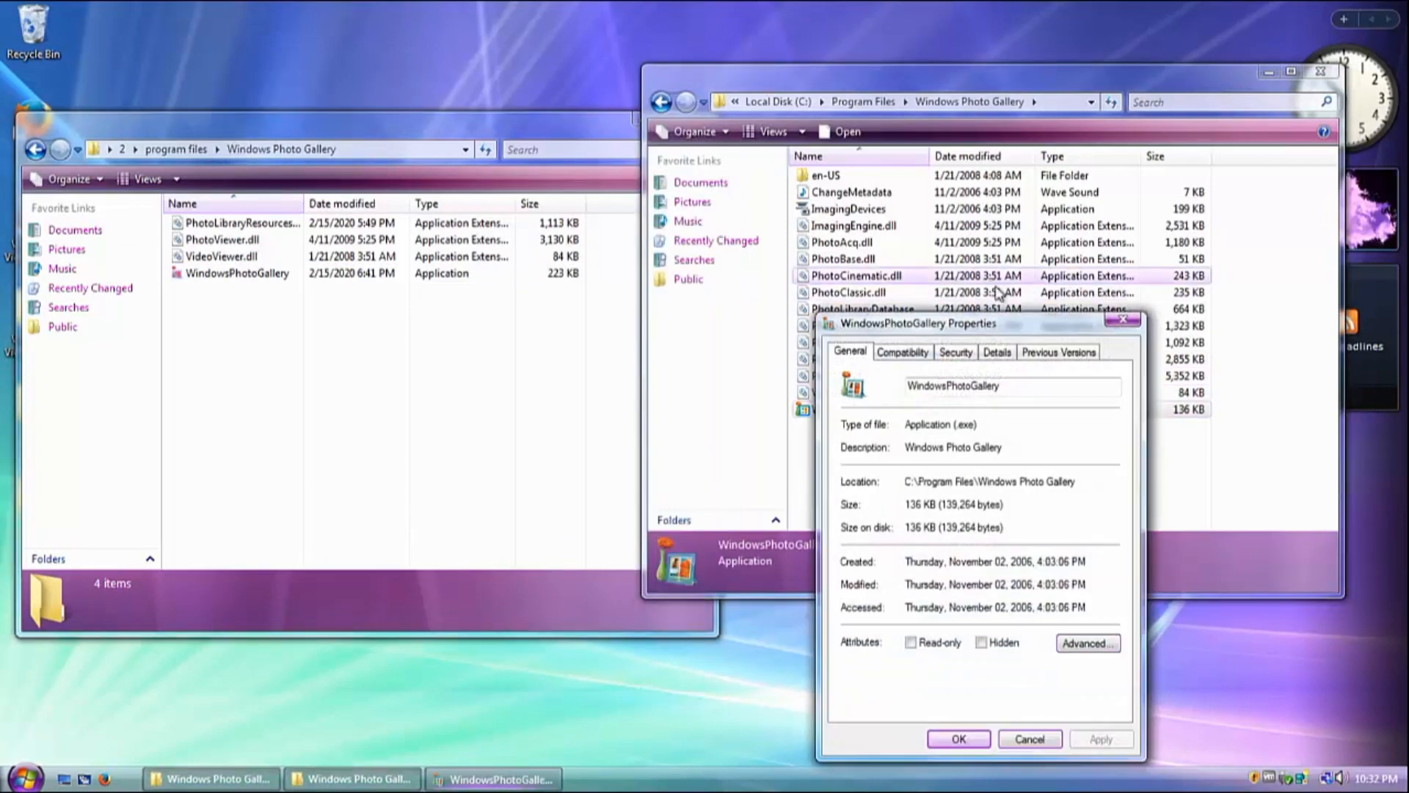
click(956, 352)
click(873, 452)
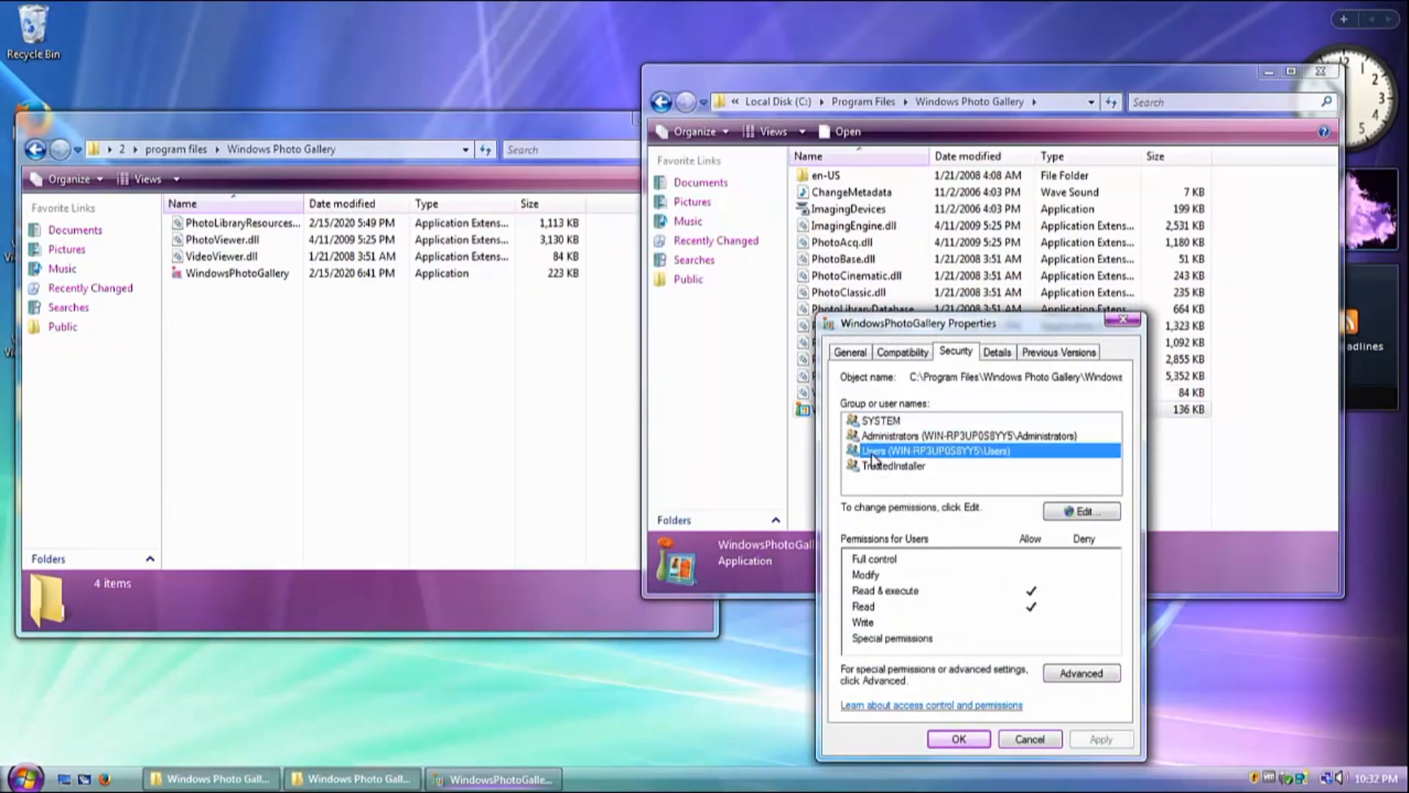
click(1085, 671)
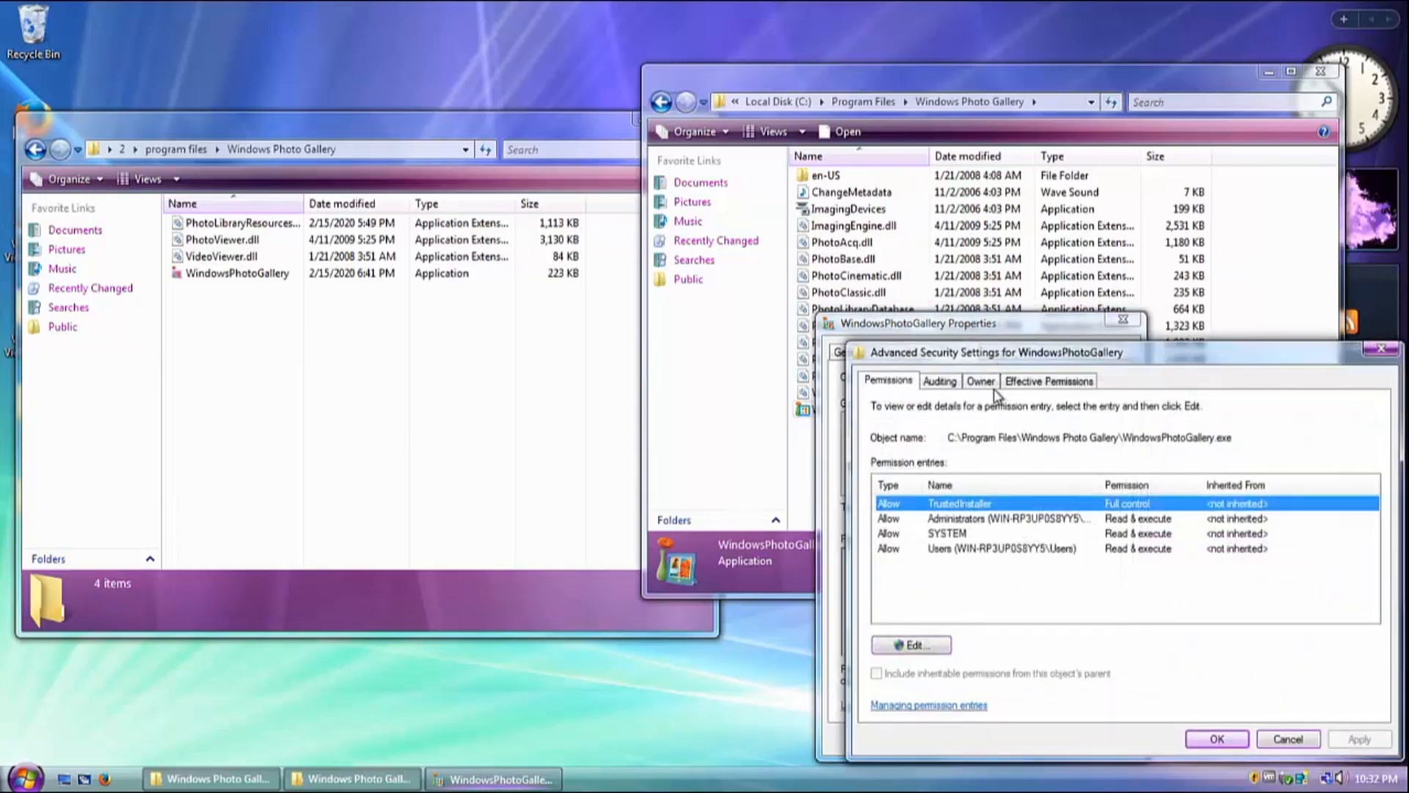
click(990, 383)
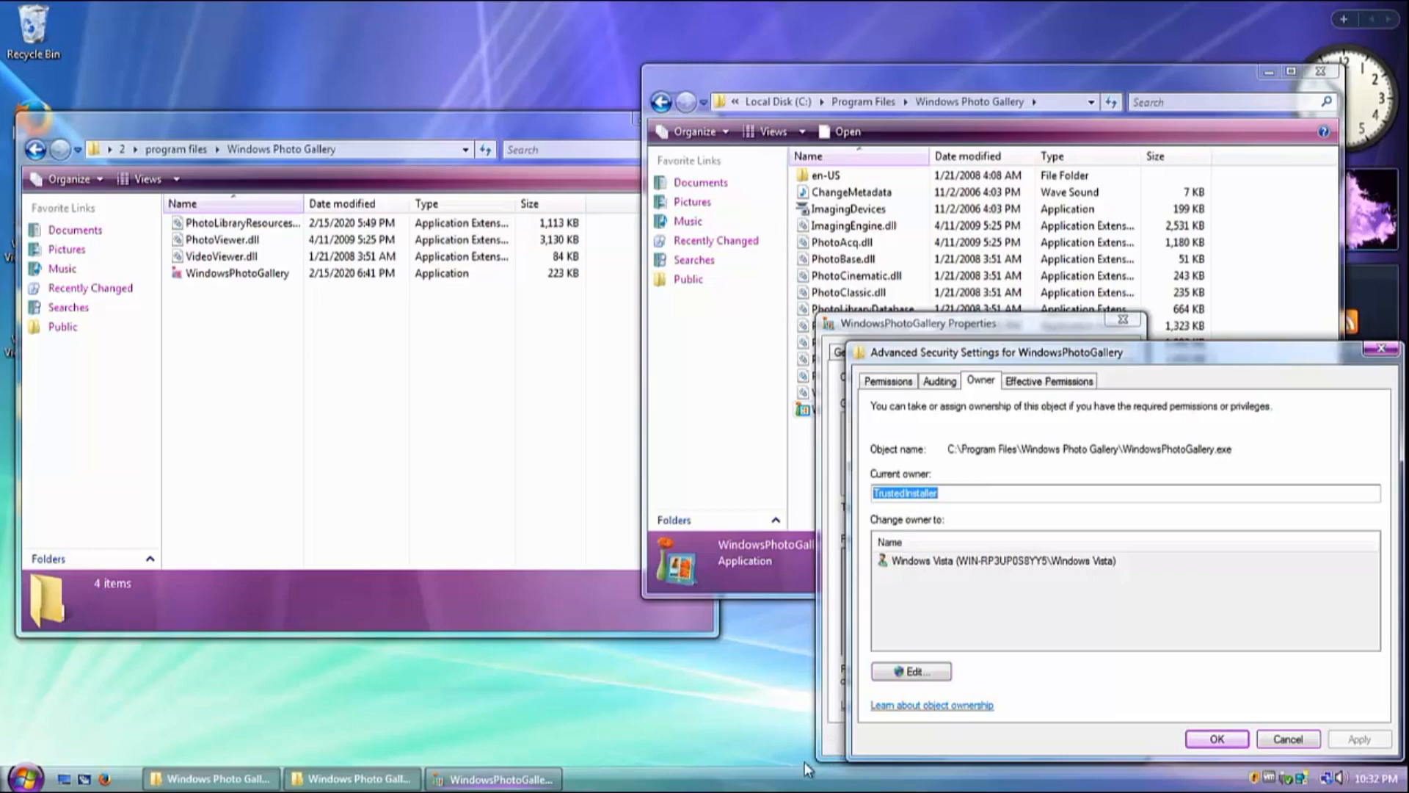
click(946, 671)
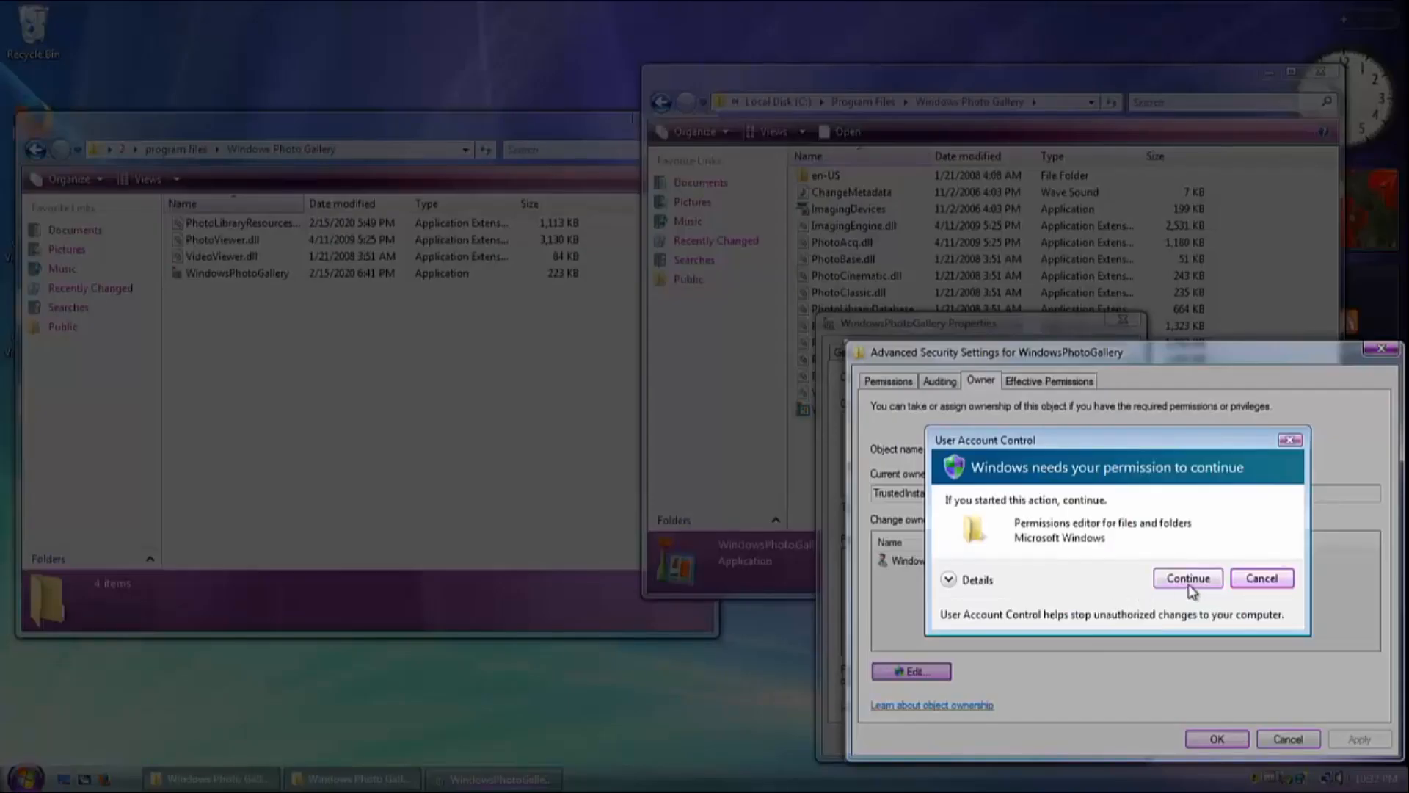
click(1188, 579)
click(987, 575)
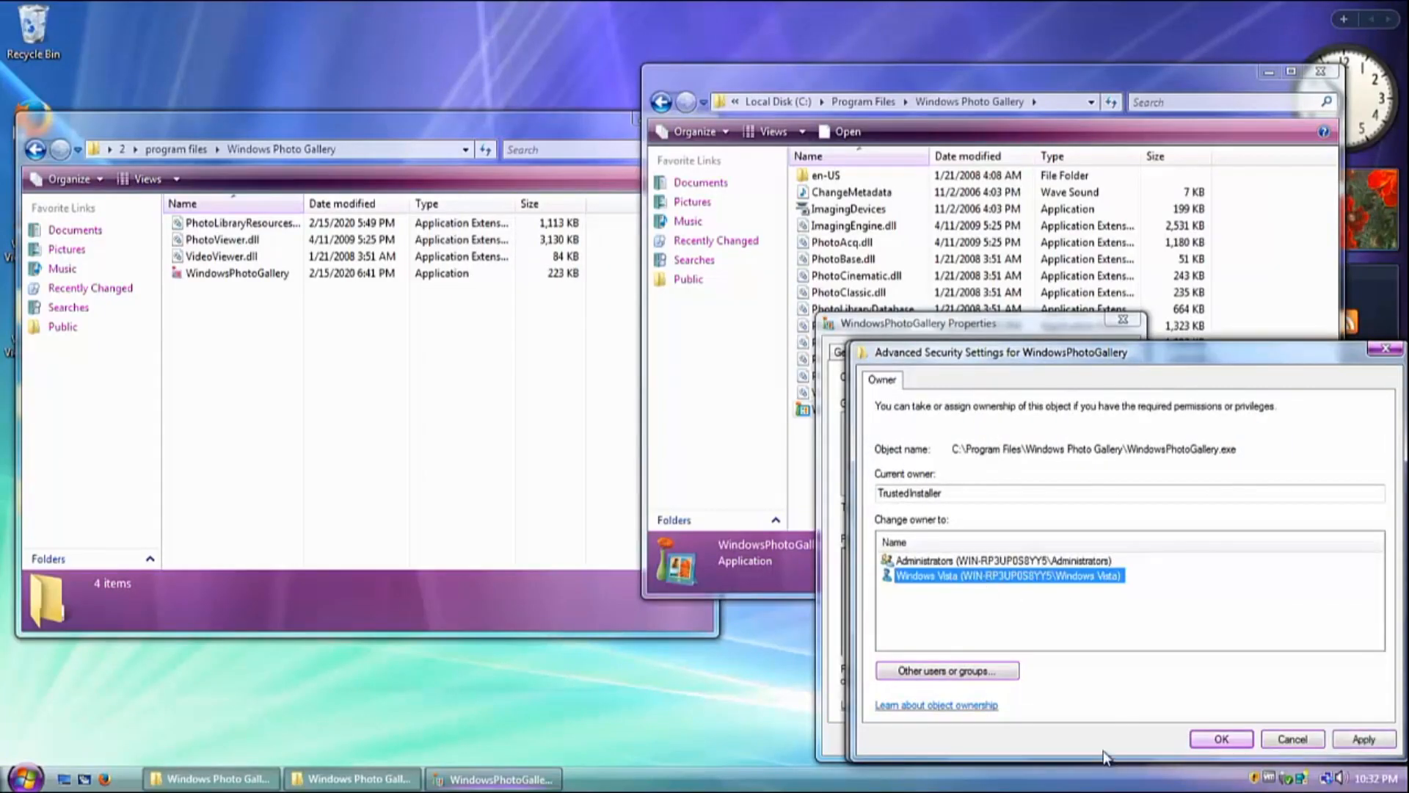
click(1220, 738)
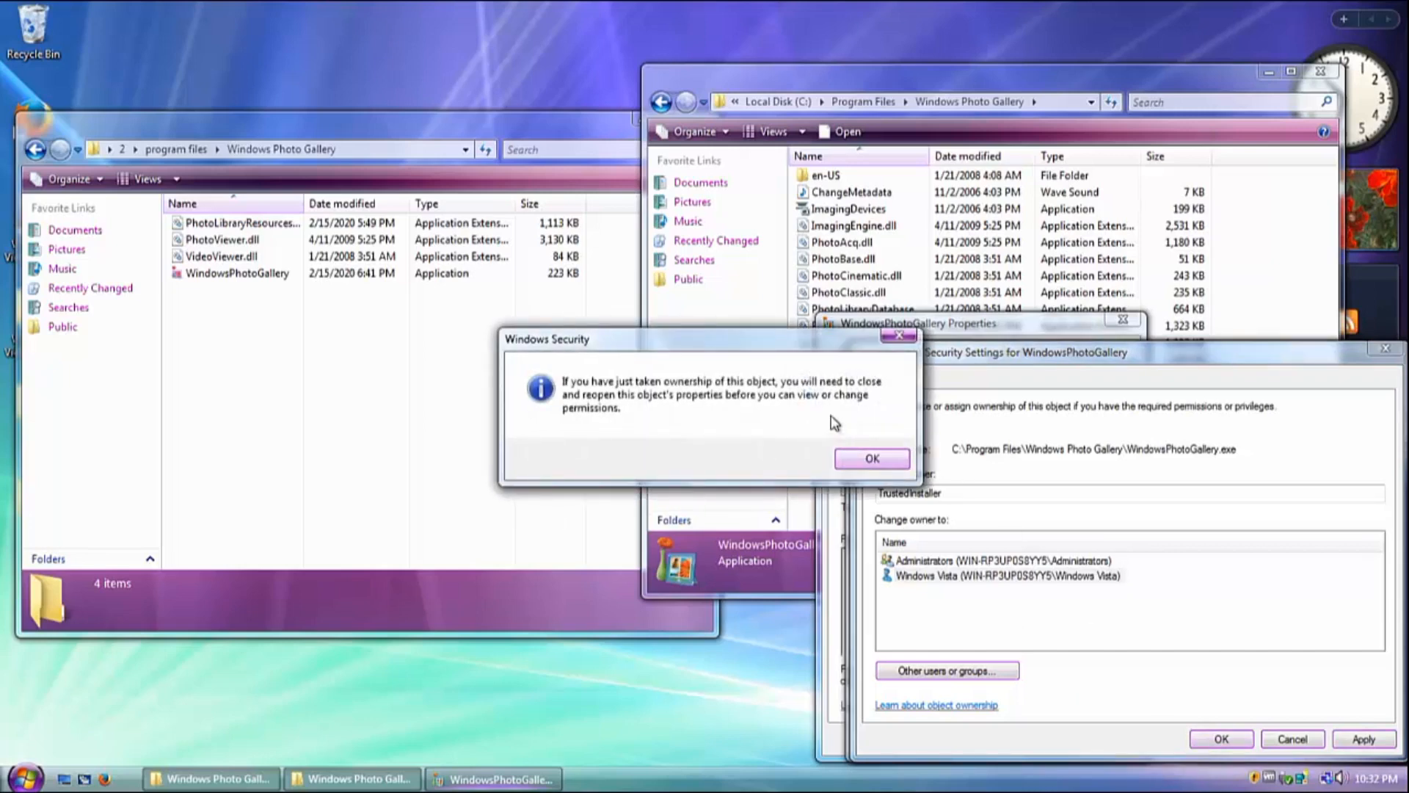
click(874, 459)
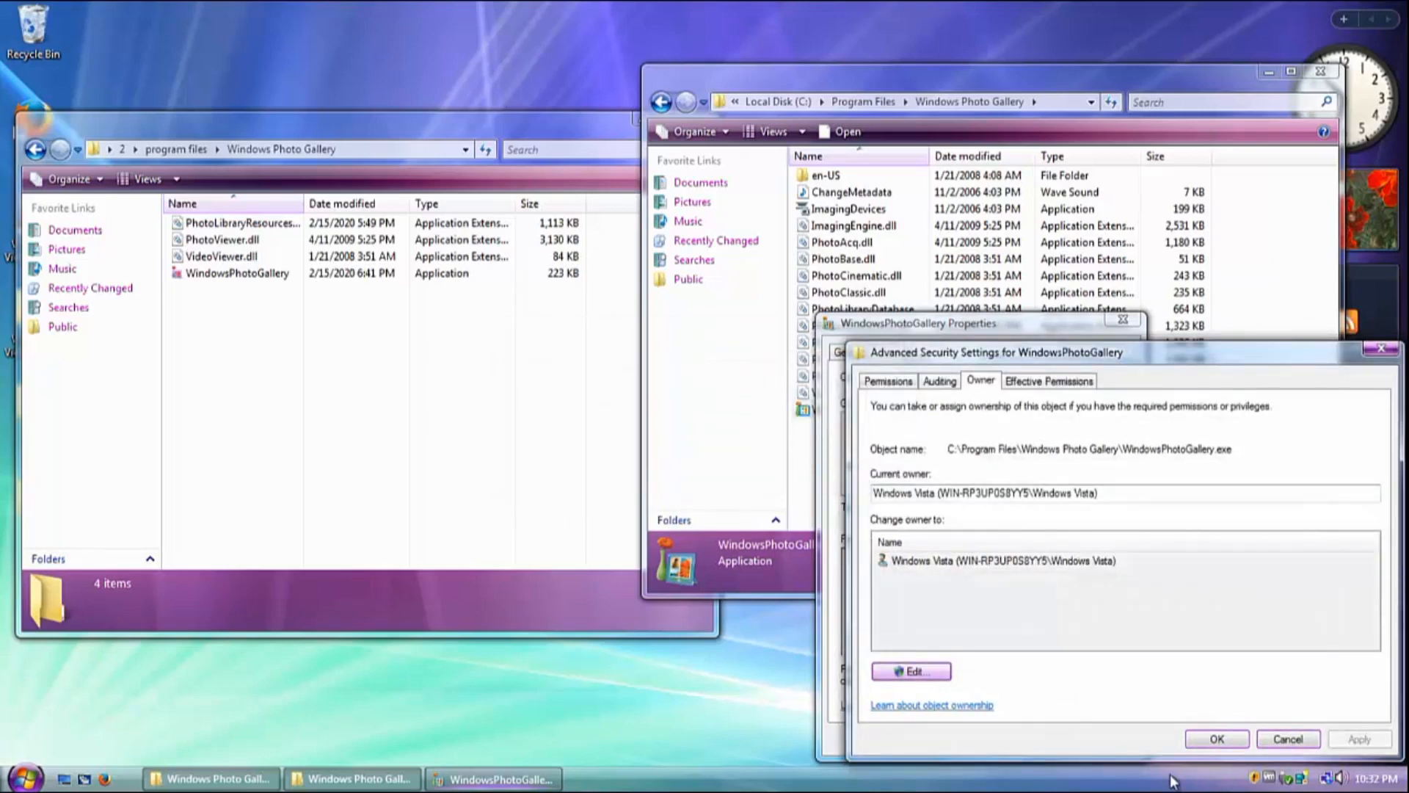
click(1207, 739)
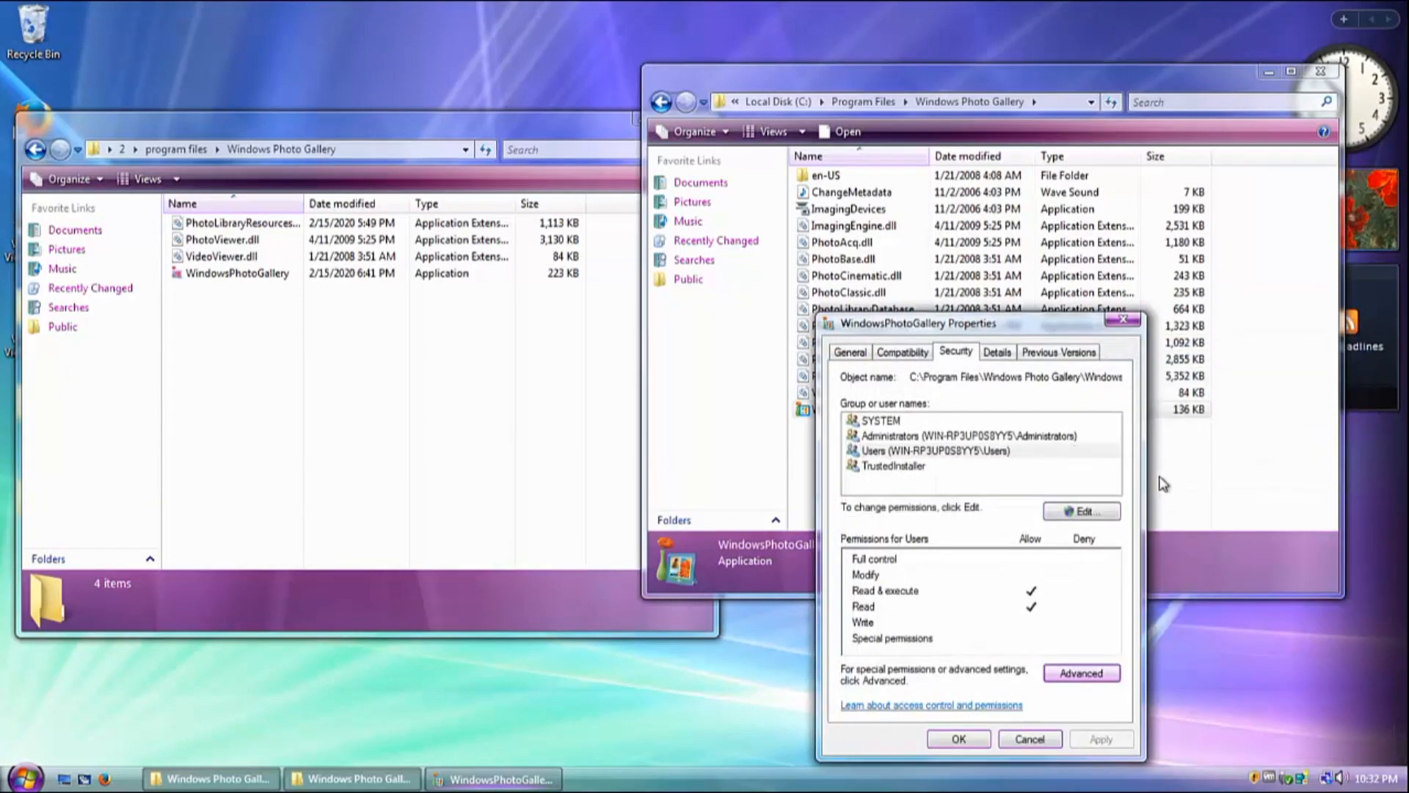
Allow the Users group full control of WindowsPhotoGallery with administrator permission and close its properties.
click(1077, 511)
click(1054, 562)
click(926, 505)
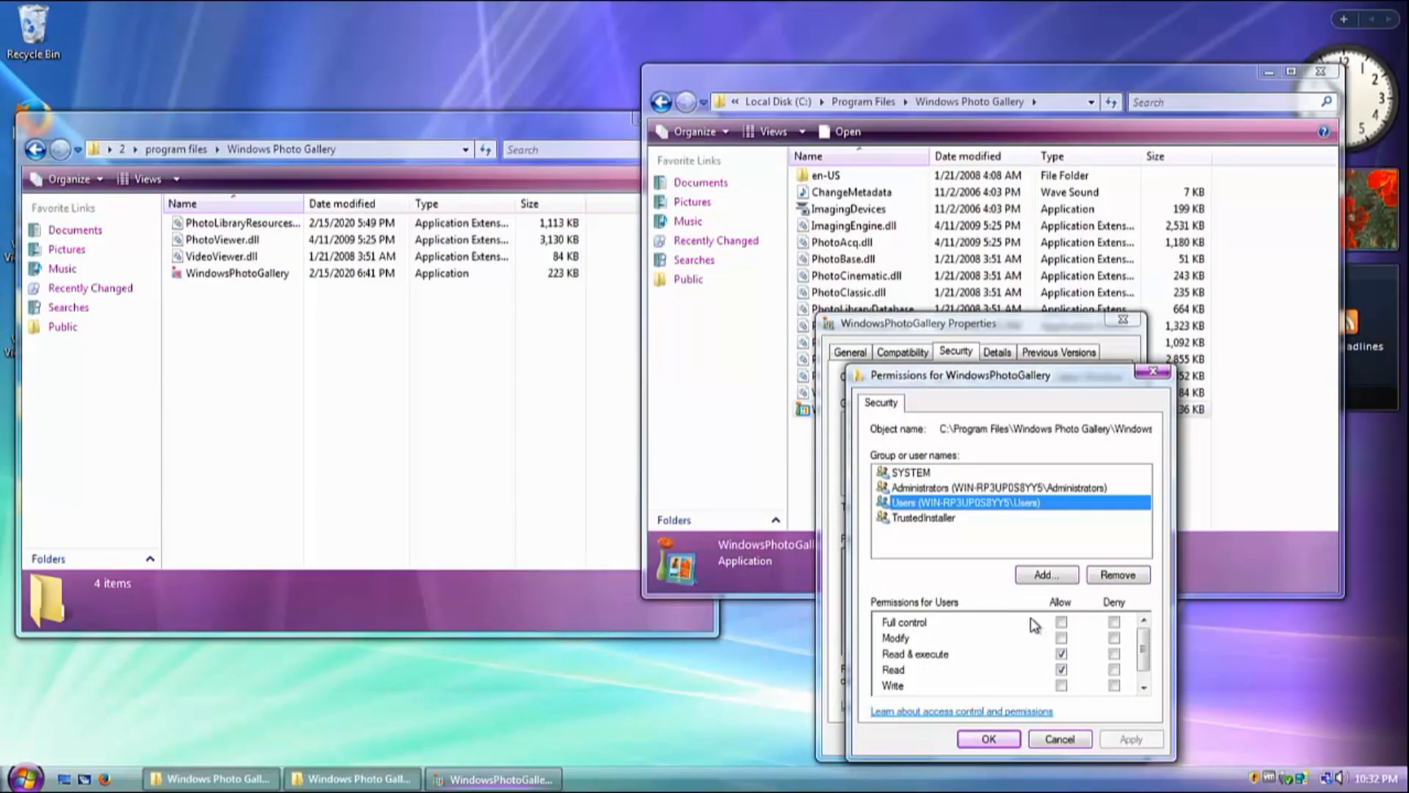
click(1061, 626)
click(986, 739)
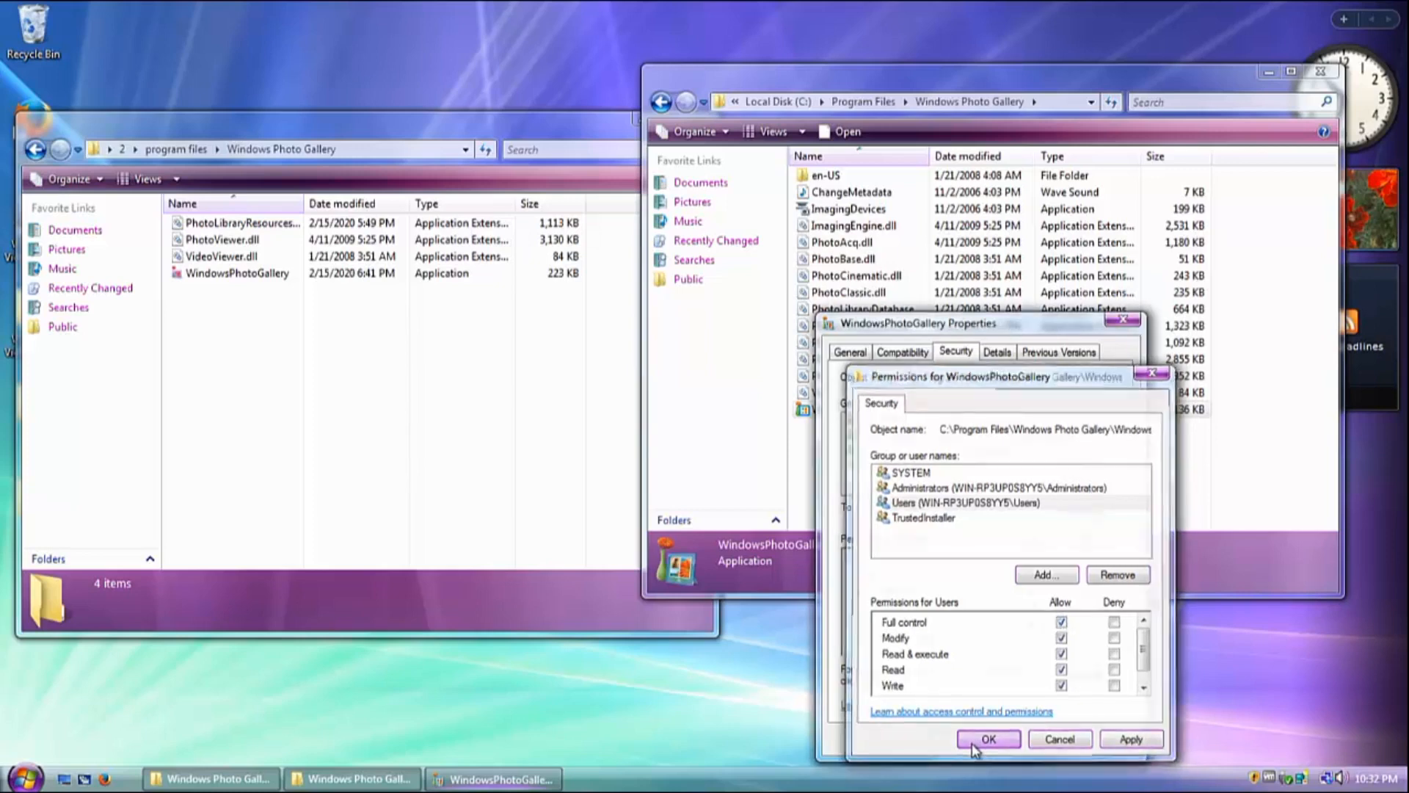
click(959, 739)
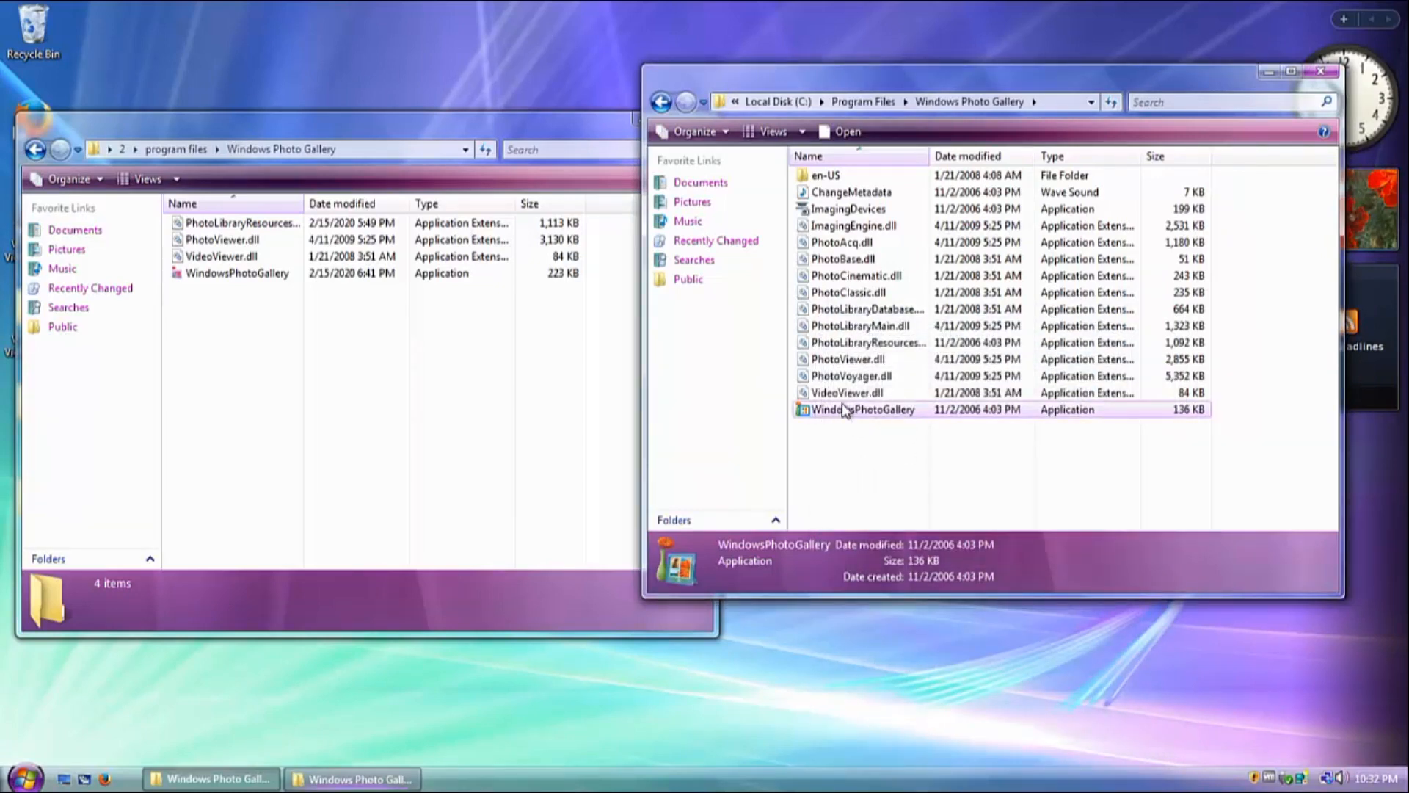
Change the owner of VideoViewer.dll in C:\Program Files\Windows Photo Gallery to the Windows Vista user account with administrator permission.
right_click(878, 393)
click(878, 579)
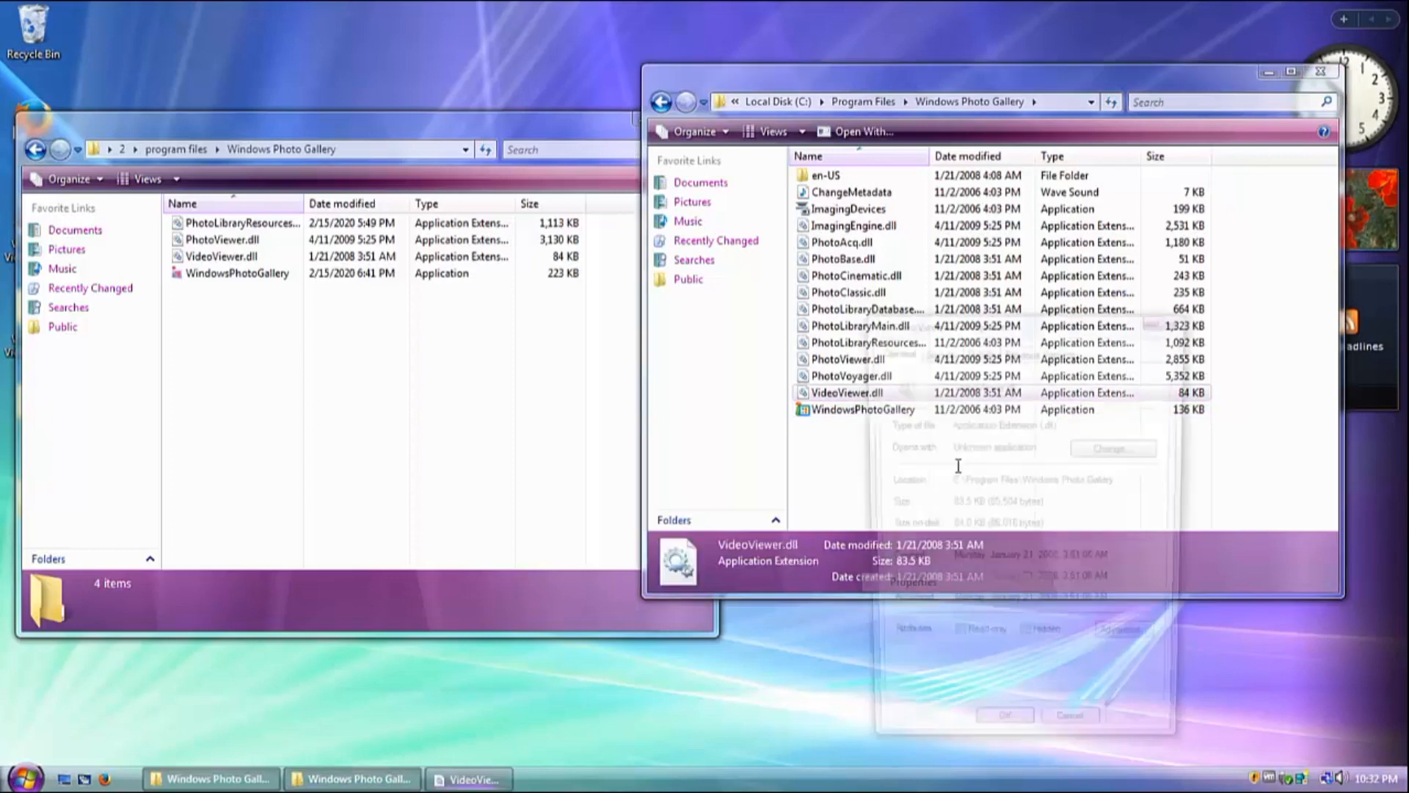
click(980, 352)
click(950, 355)
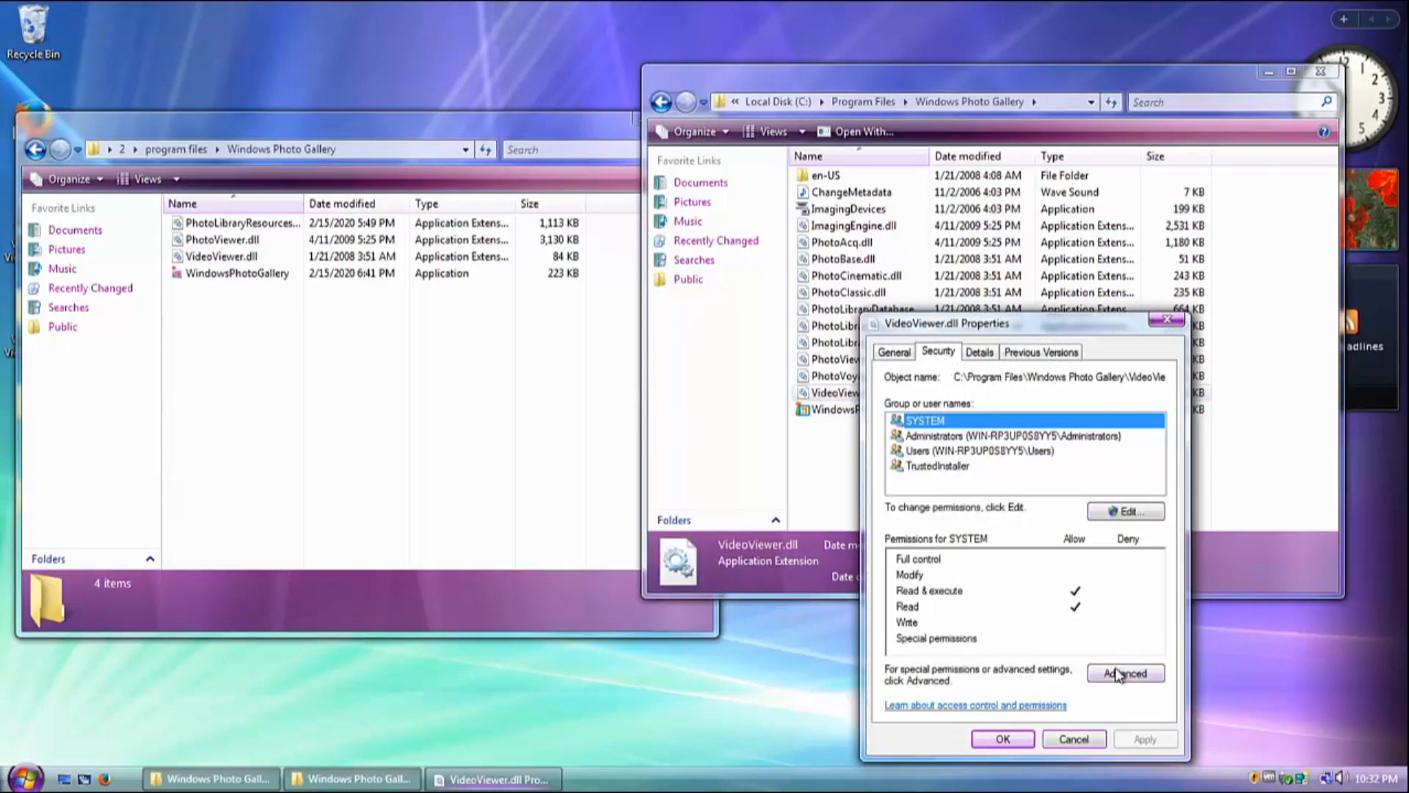
click(1093, 677)
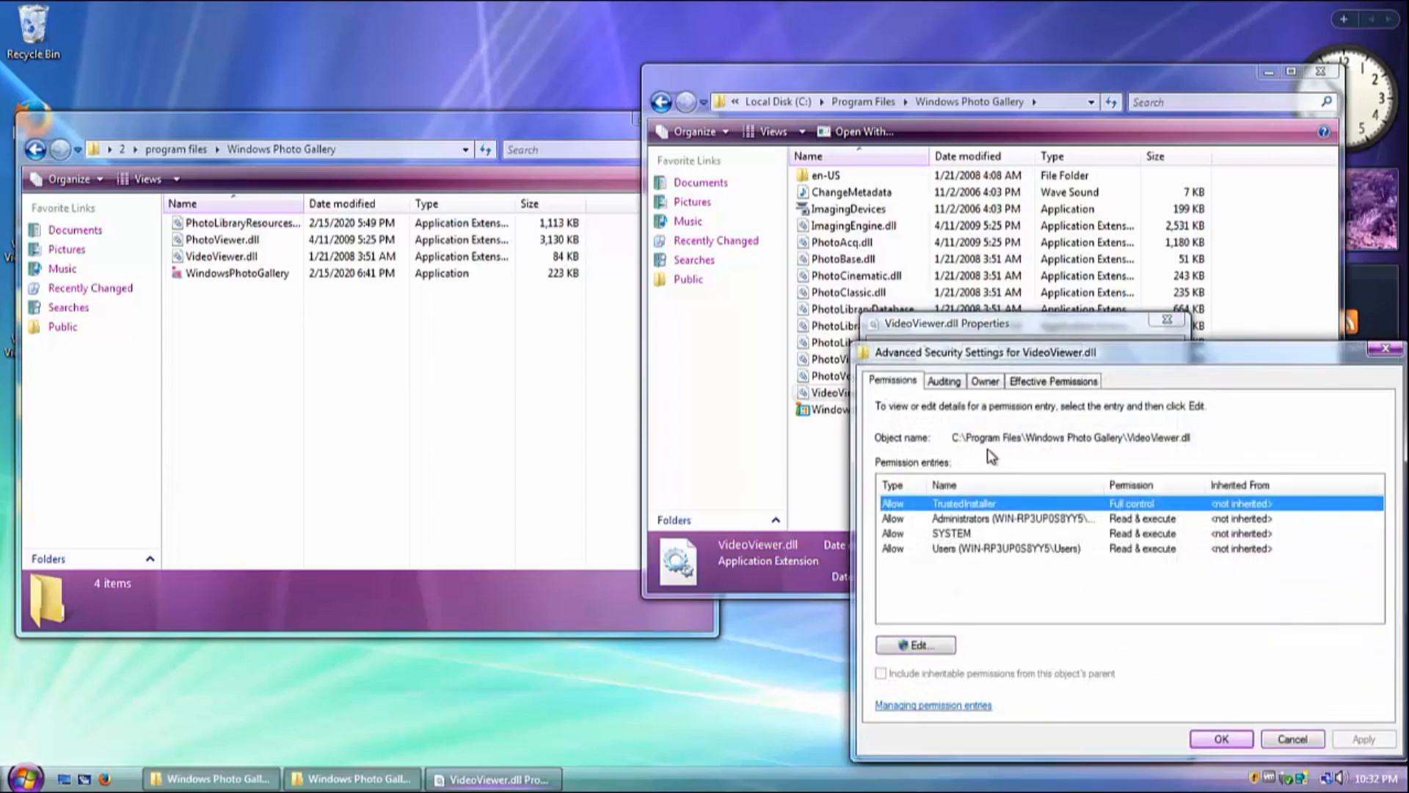
click(984, 381)
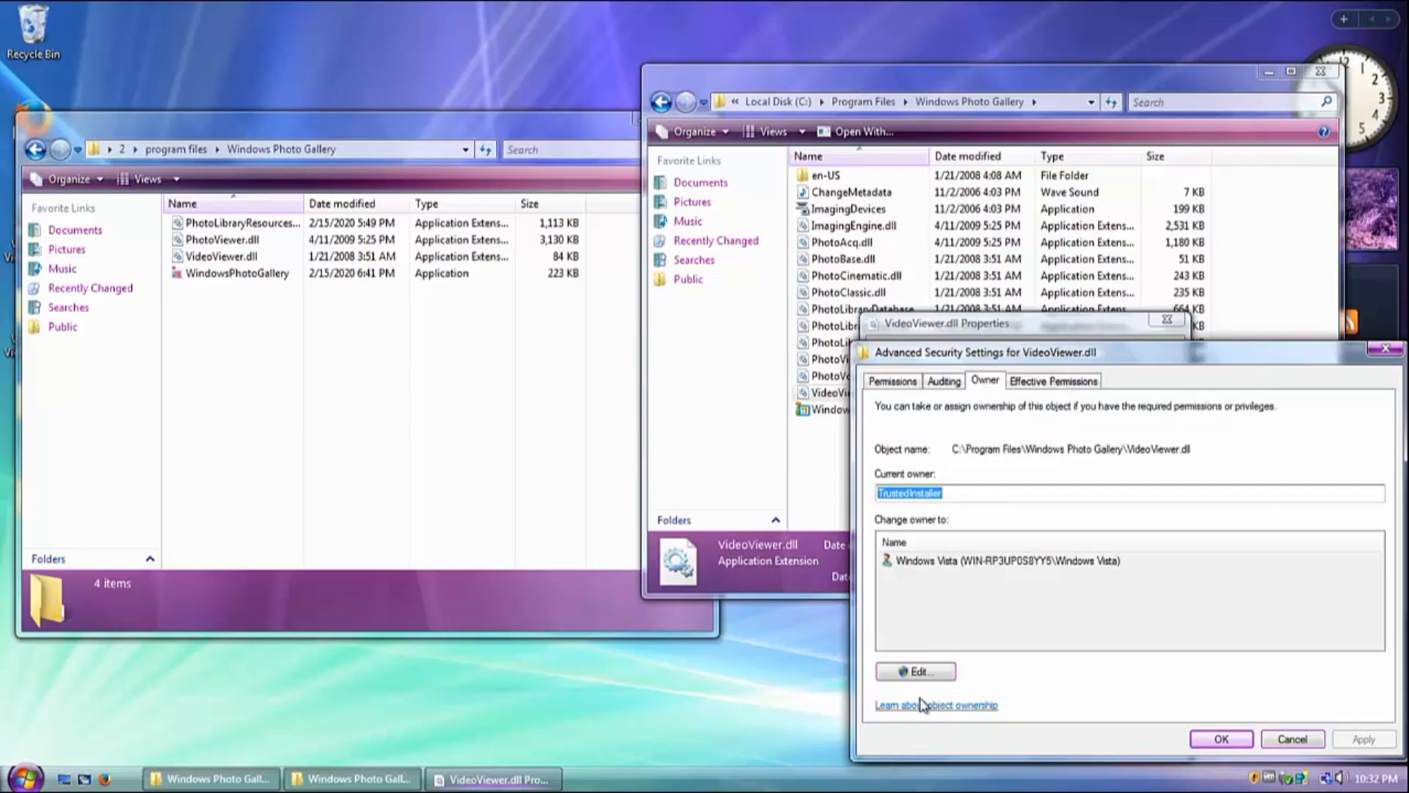
click(917, 671)
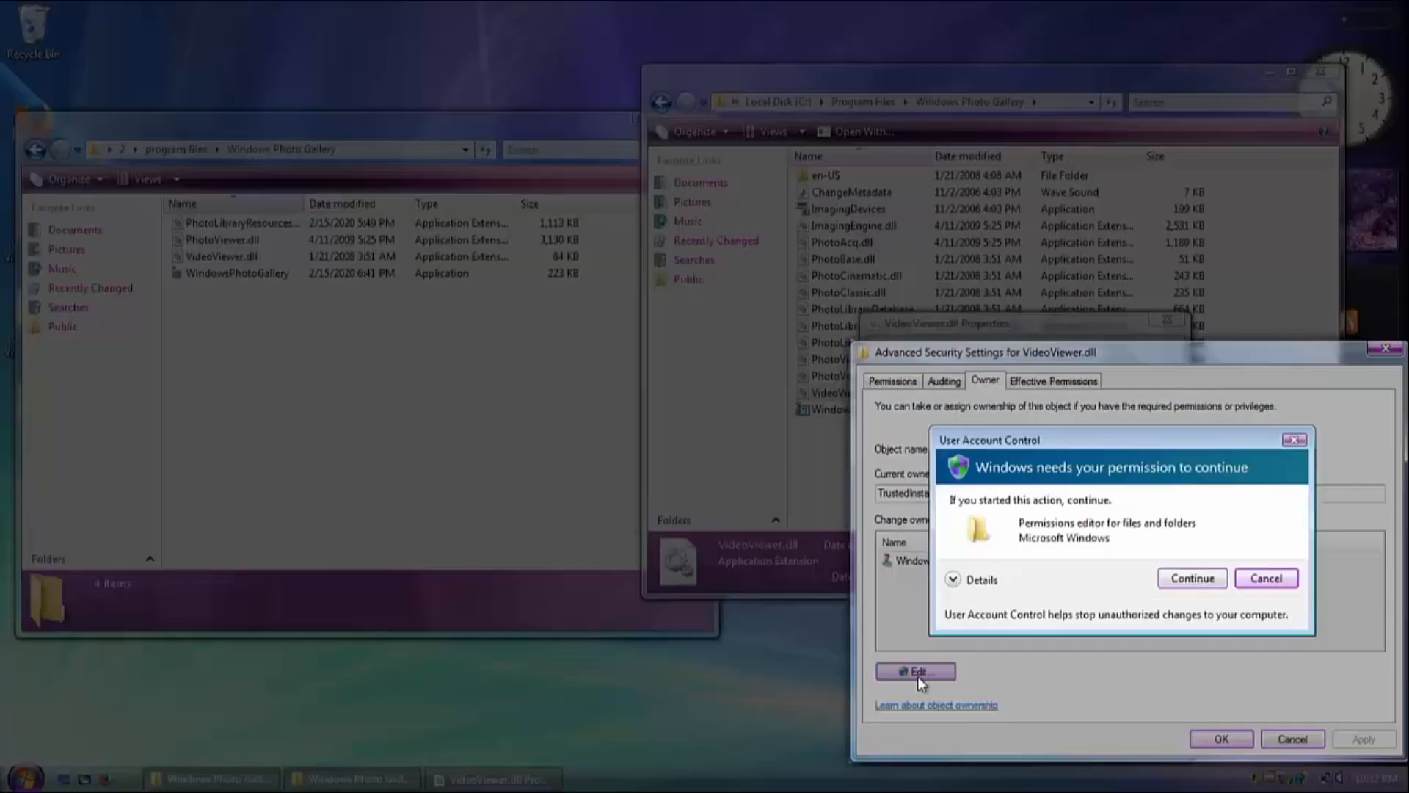
click(1200, 587)
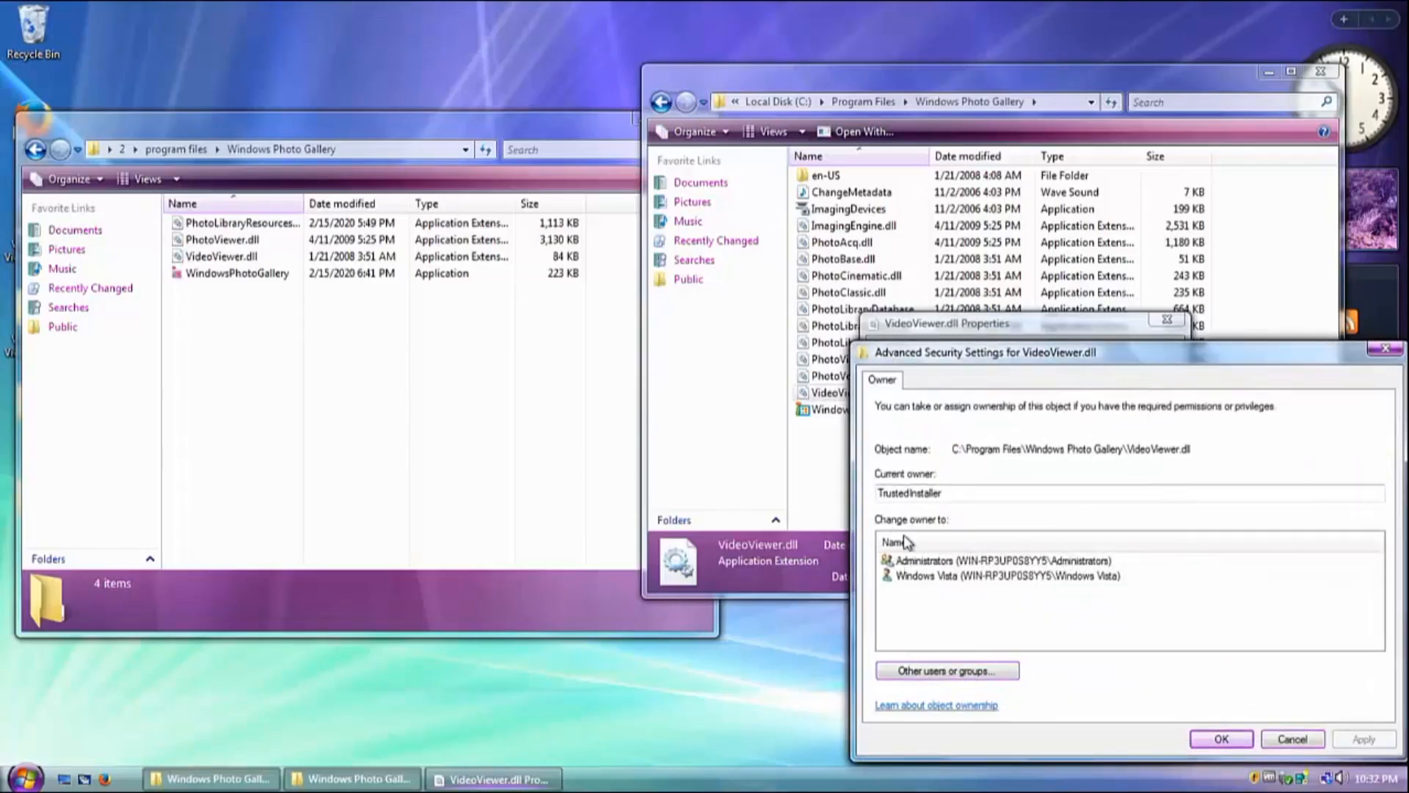
click(968, 578)
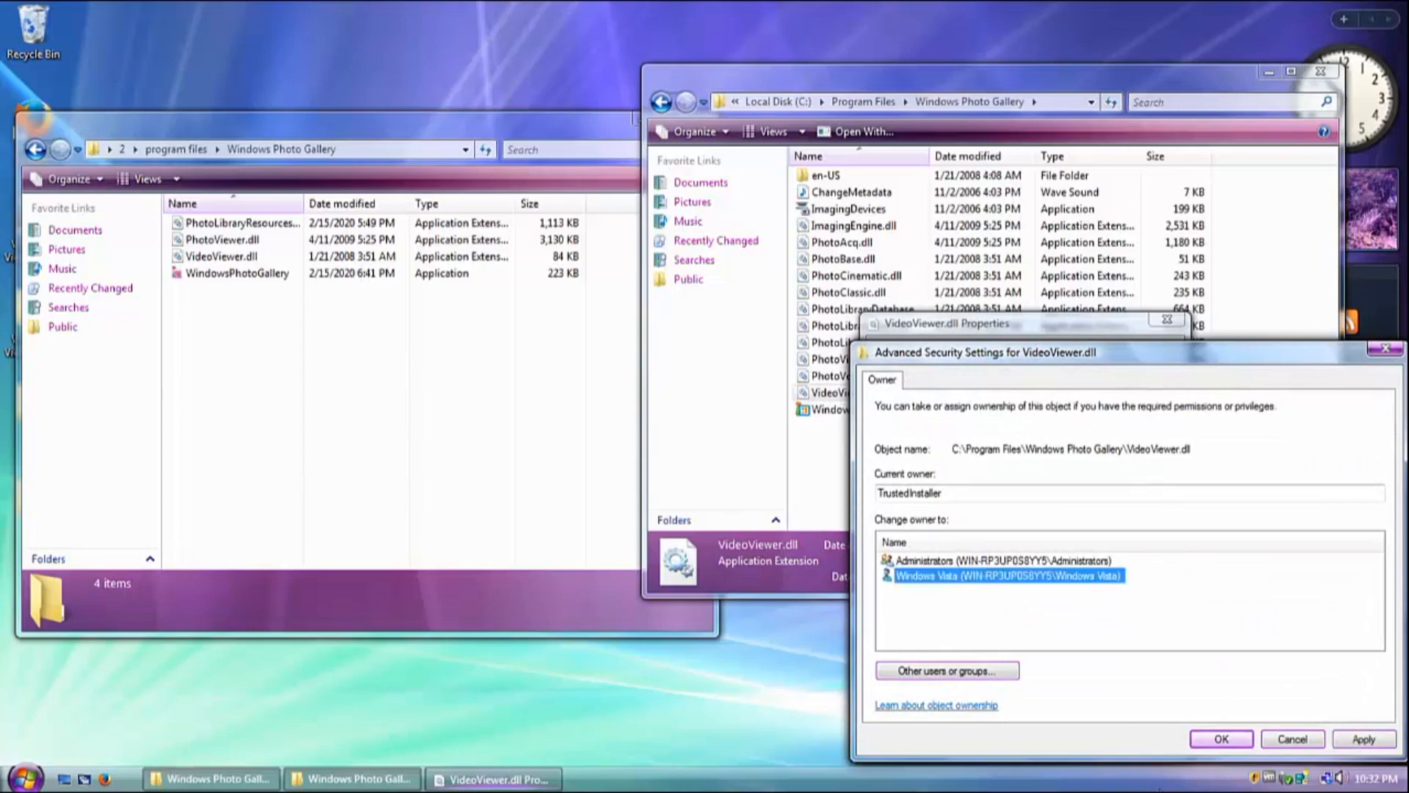
click(1211, 741)
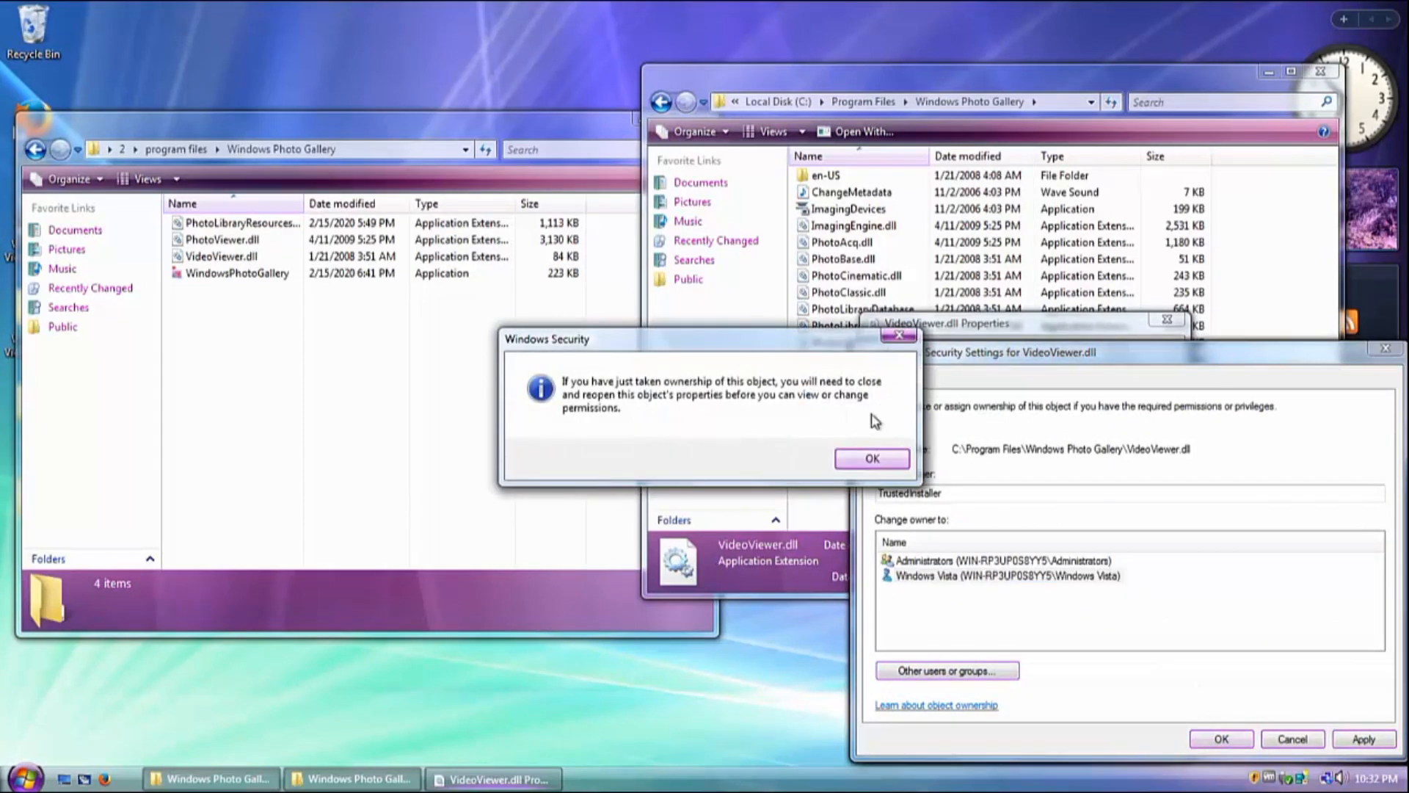
click(878, 456)
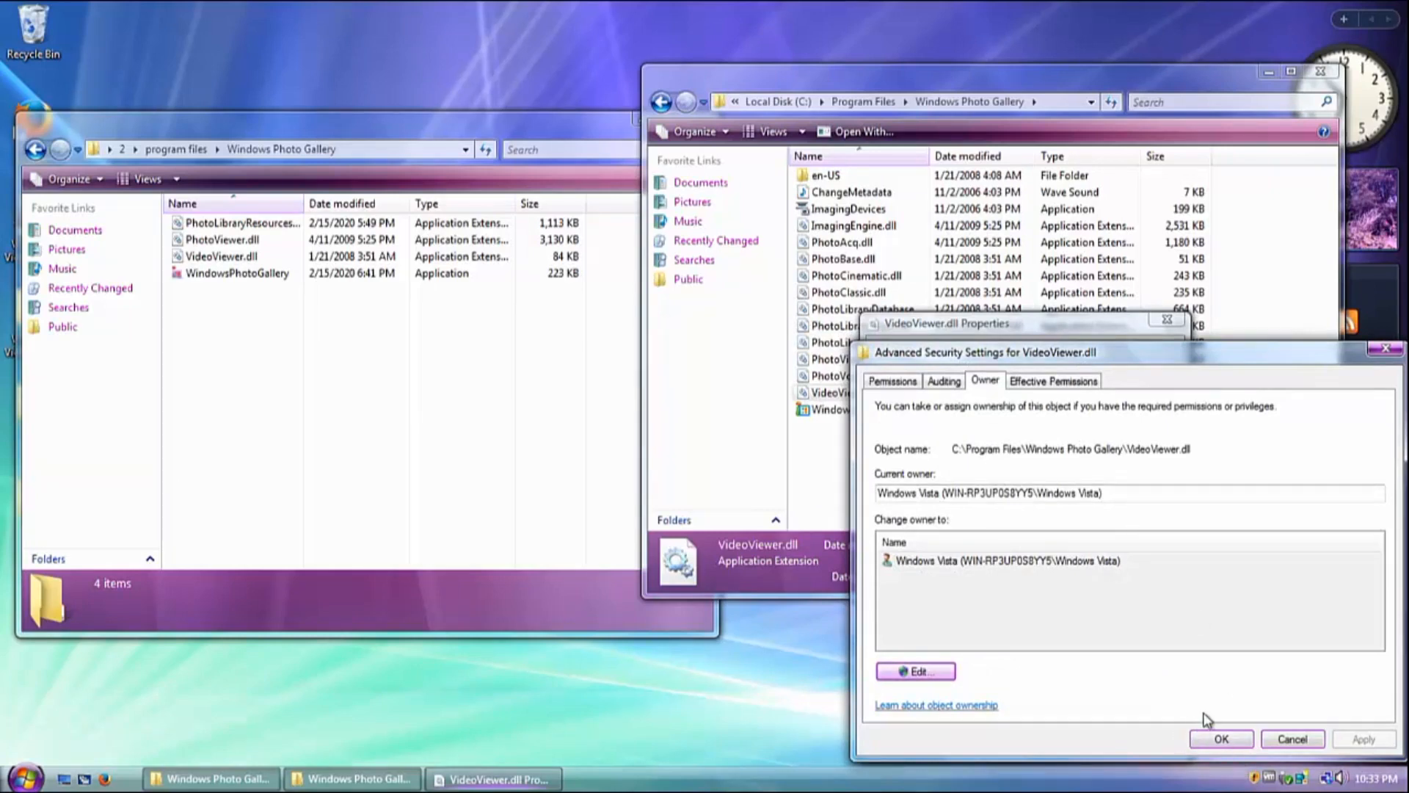
click(1206, 736)
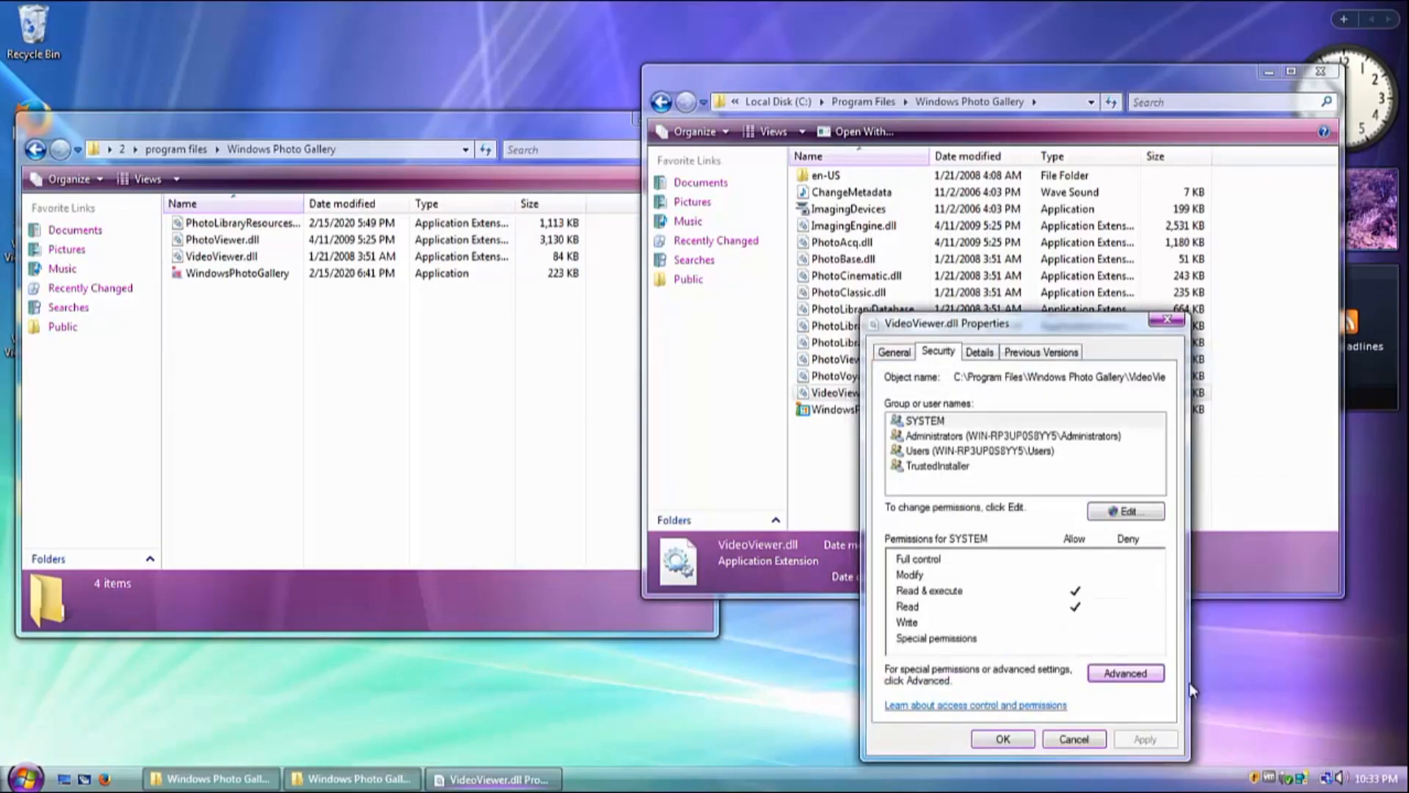
Allow the Users group full control of VideoViewer.dll with administrator permission and close its properties.
click(1047, 424)
click(1042, 468)
click(1027, 454)
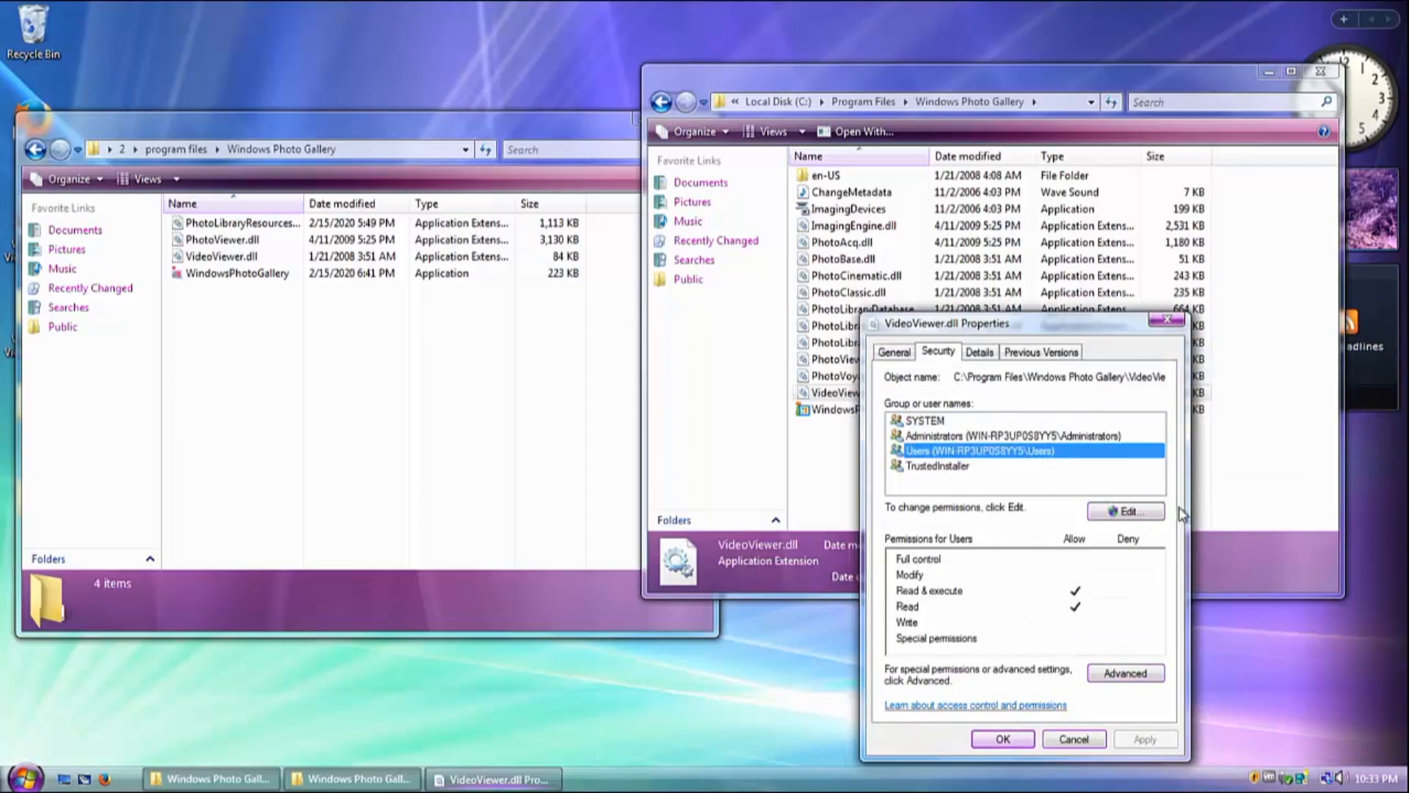
click(1126, 512)
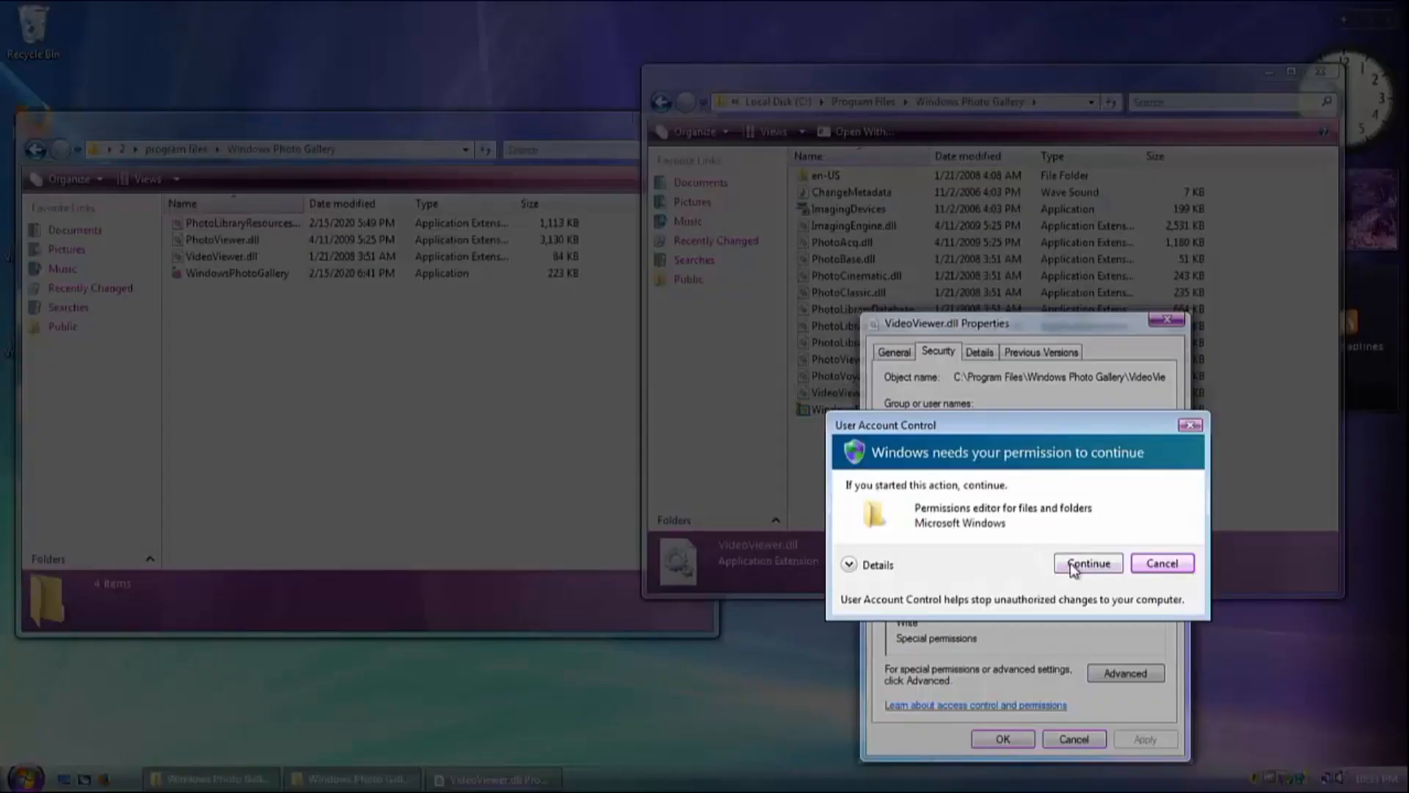
click(1070, 564)
click(984, 505)
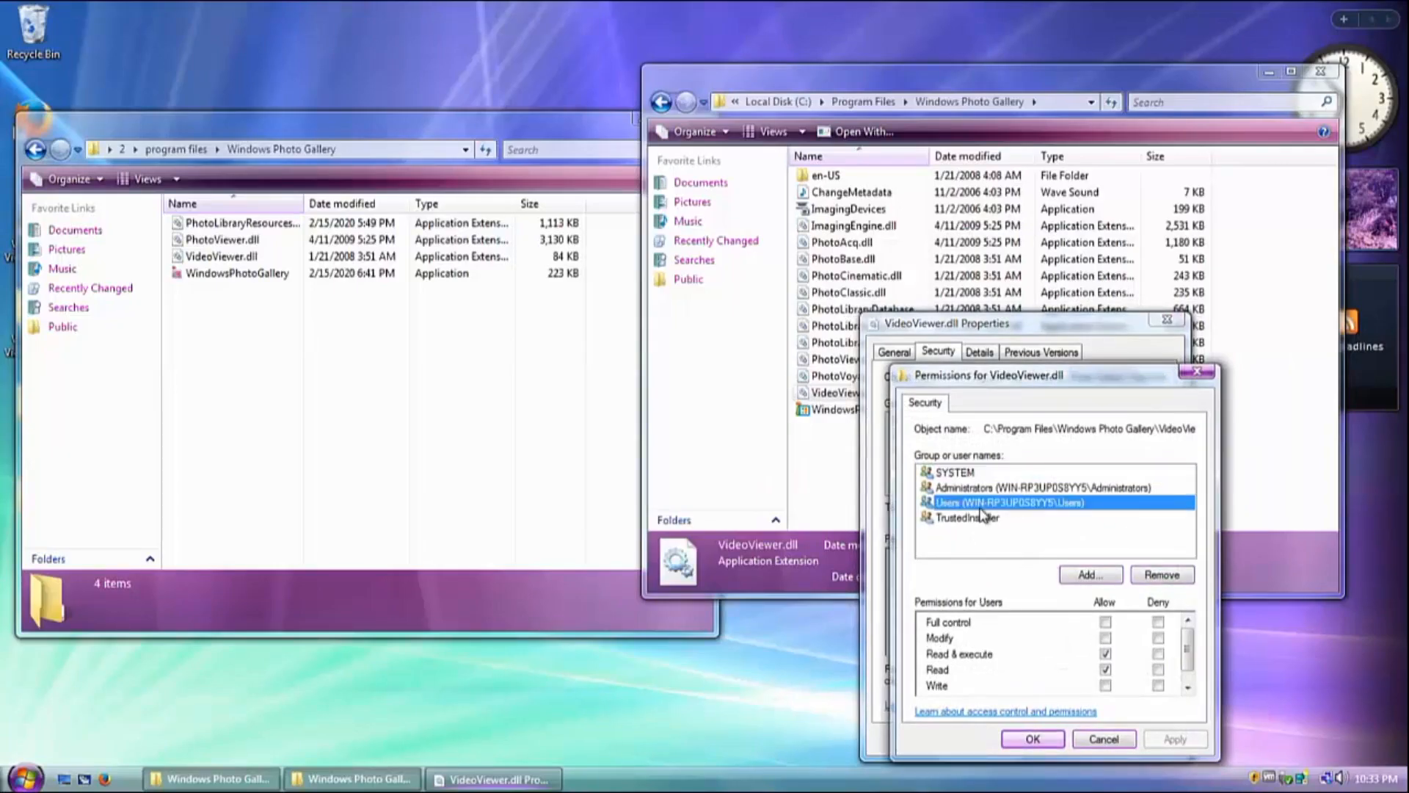
click(1097, 622)
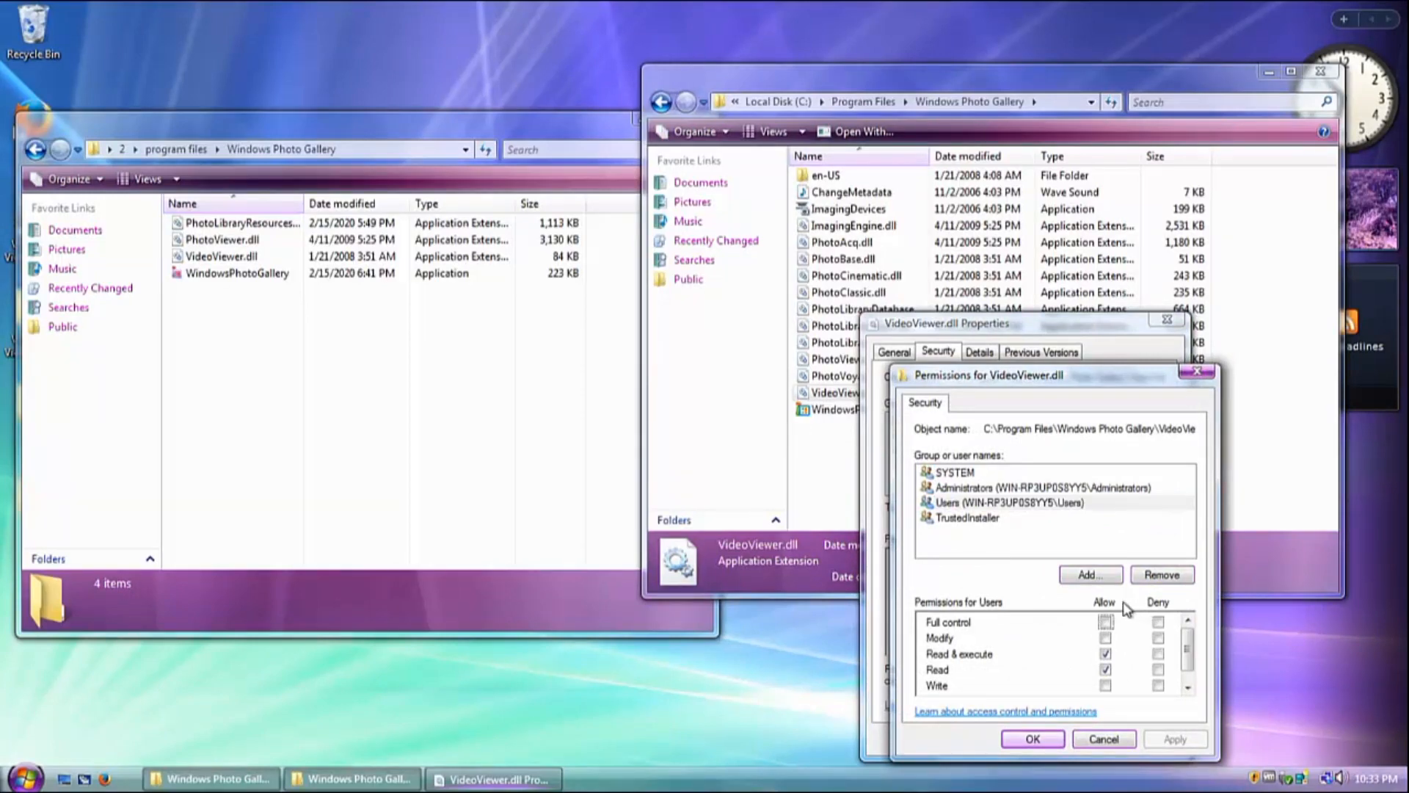
click(1105, 624)
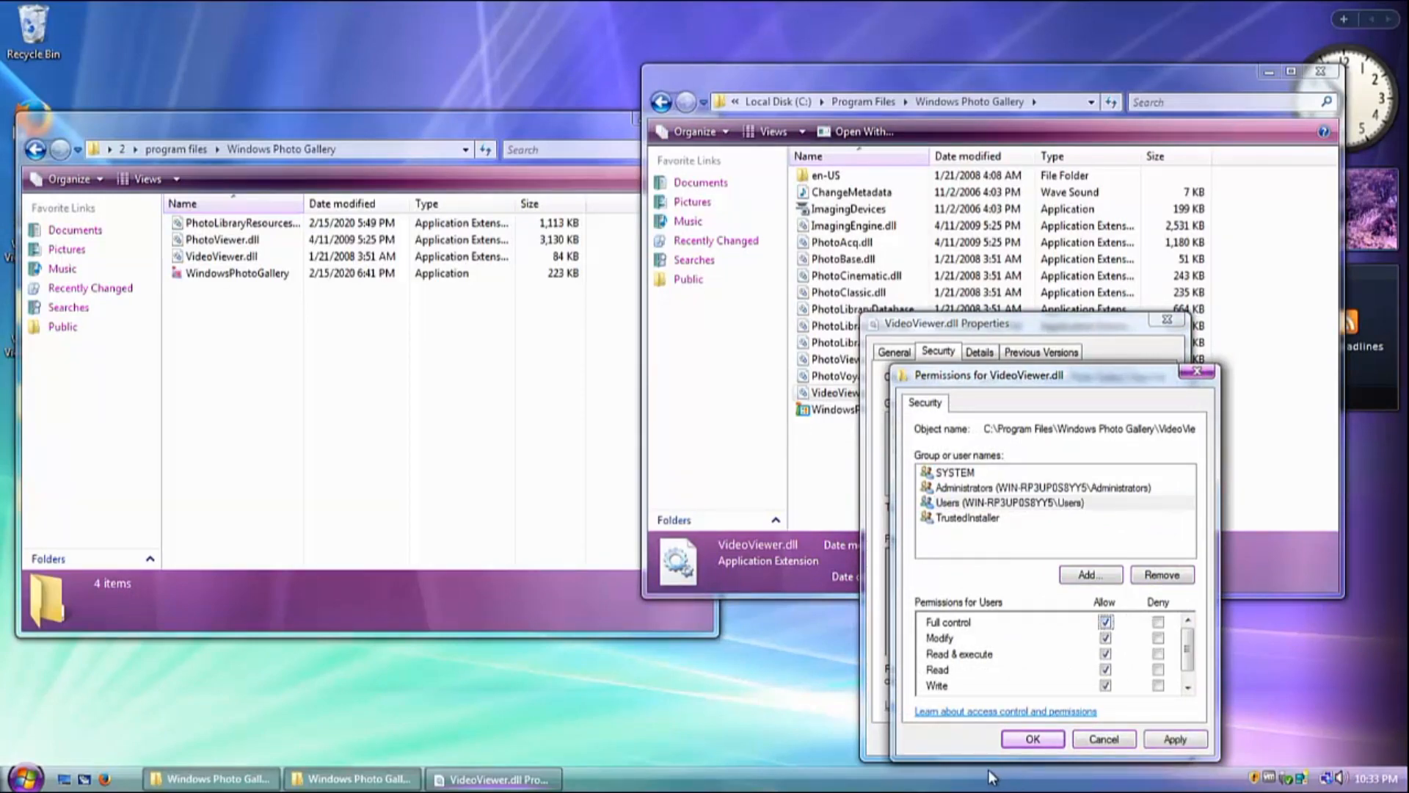
click(1023, 740)
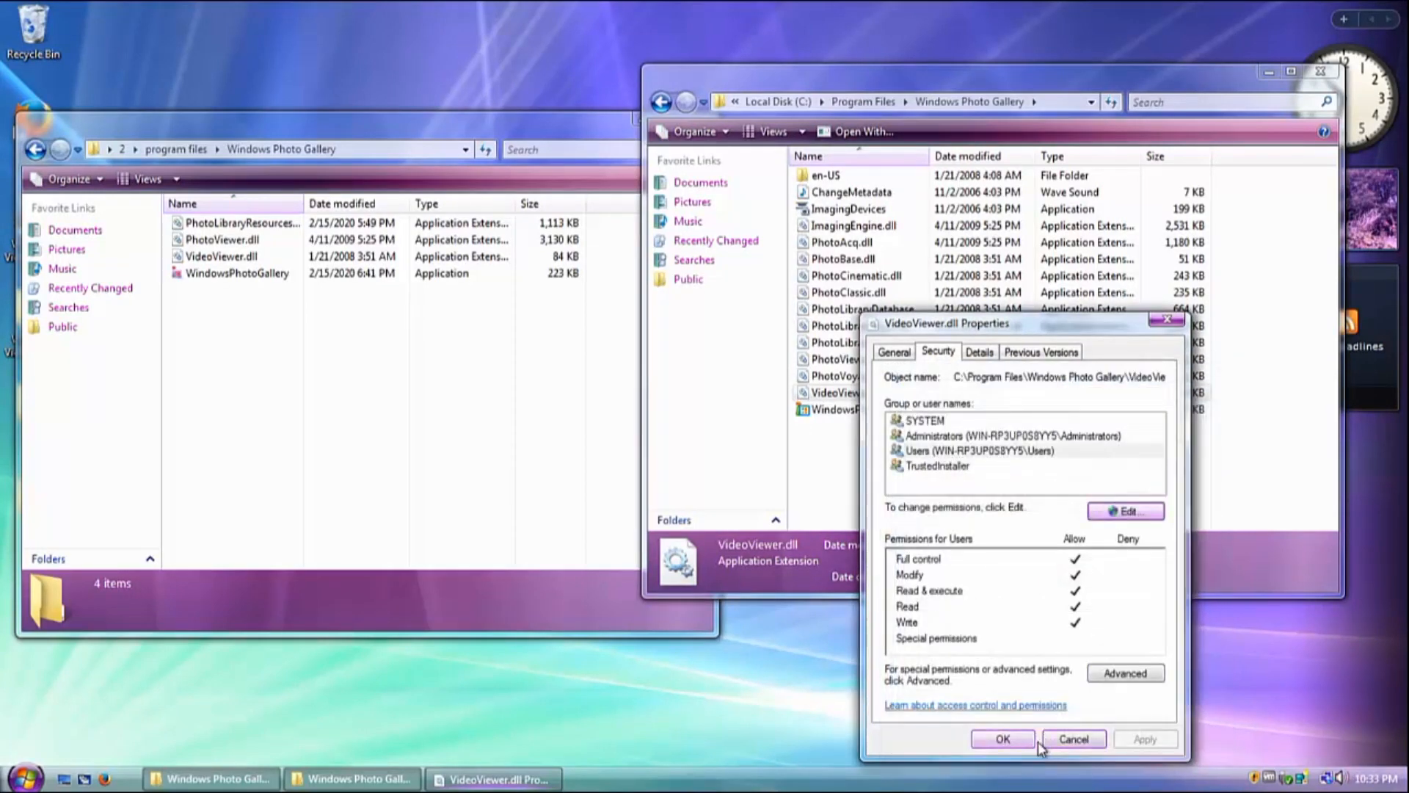
click(1025, 741)
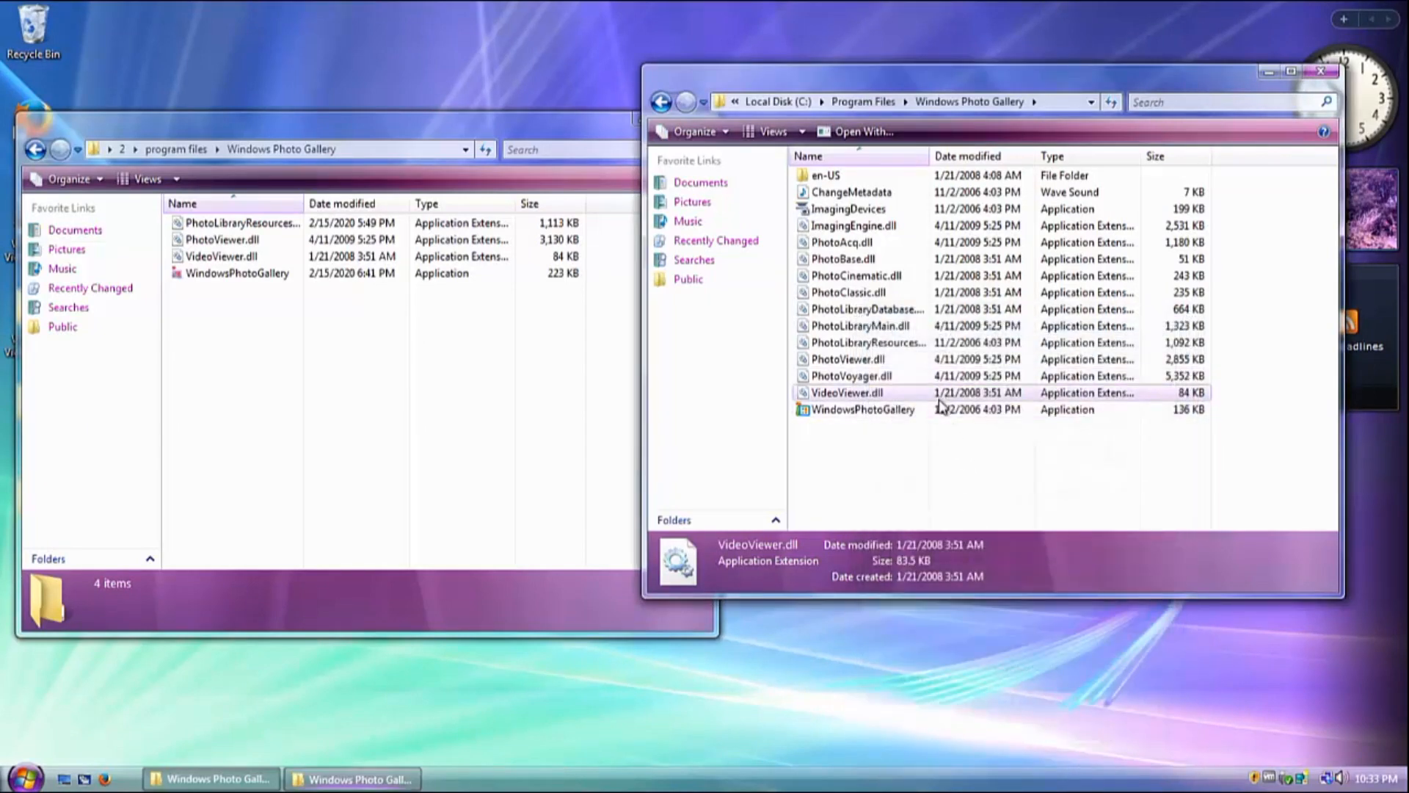
Change the owner of PhotoViewer.dll in C:\Program Files\Windows Photo Gallery to the Windows Vista user account with administrator permission.
right_click(909, 362)
click(955, 547)
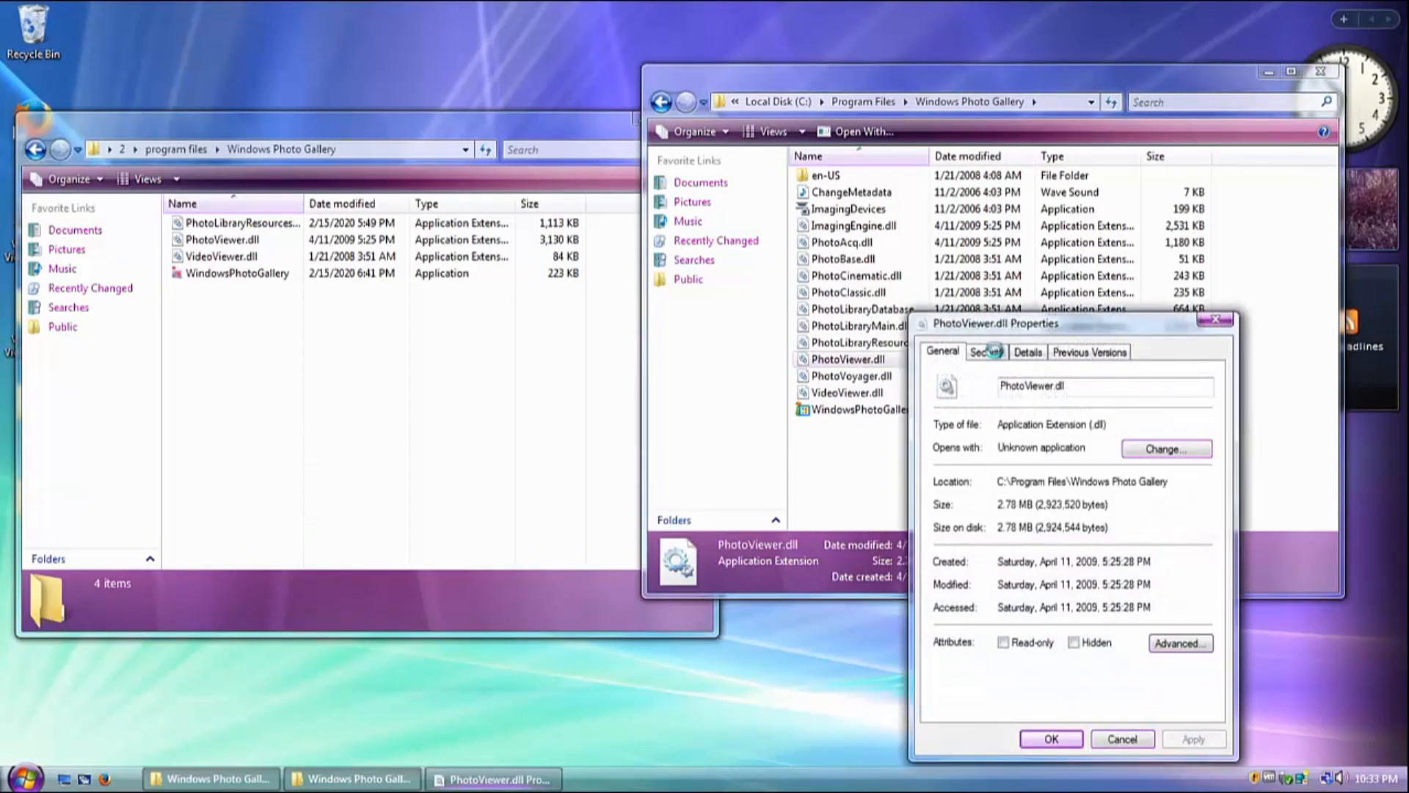
click(991, 352)
click(947, 467)
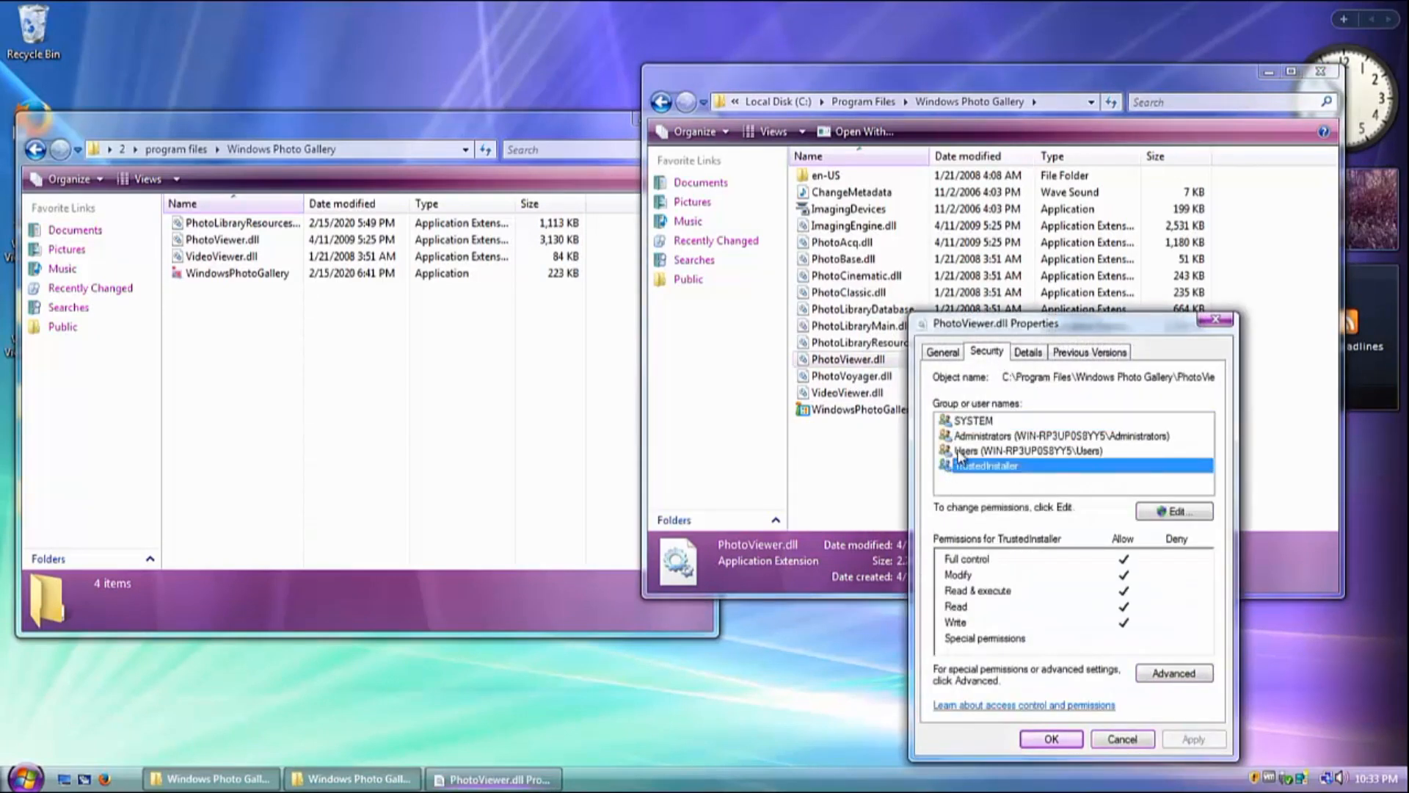
click(953, 450)
click(1158, 679)
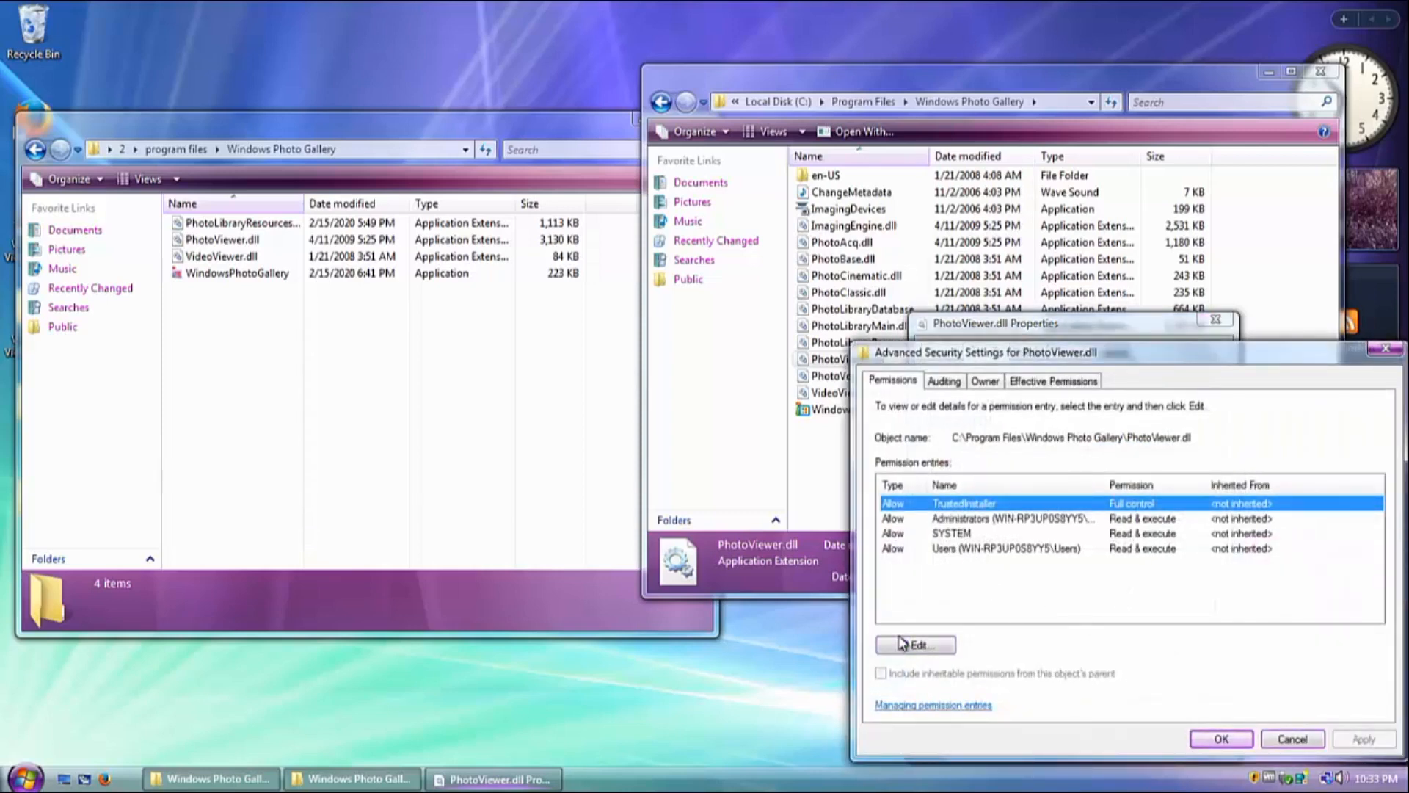
click(985, 381)
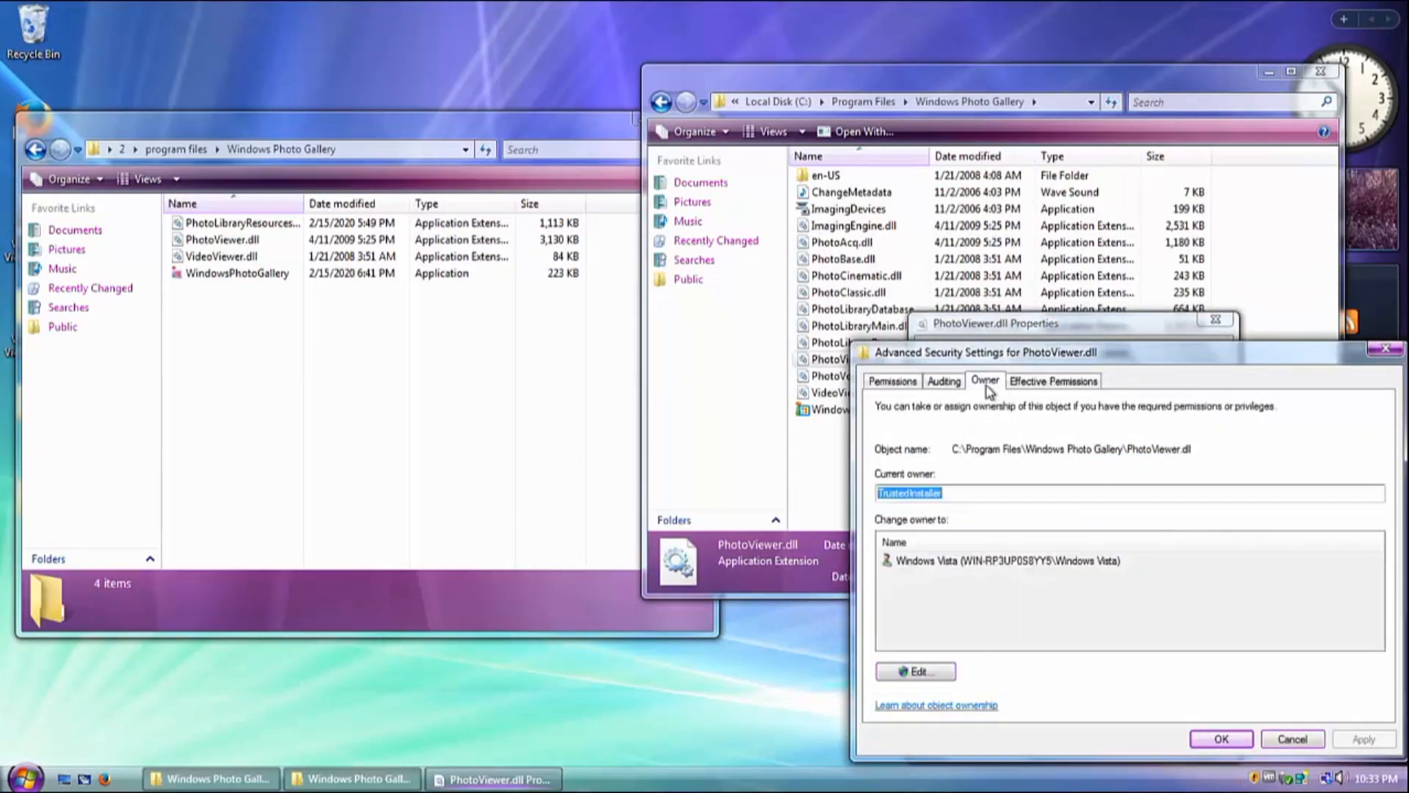
click(913, 671)
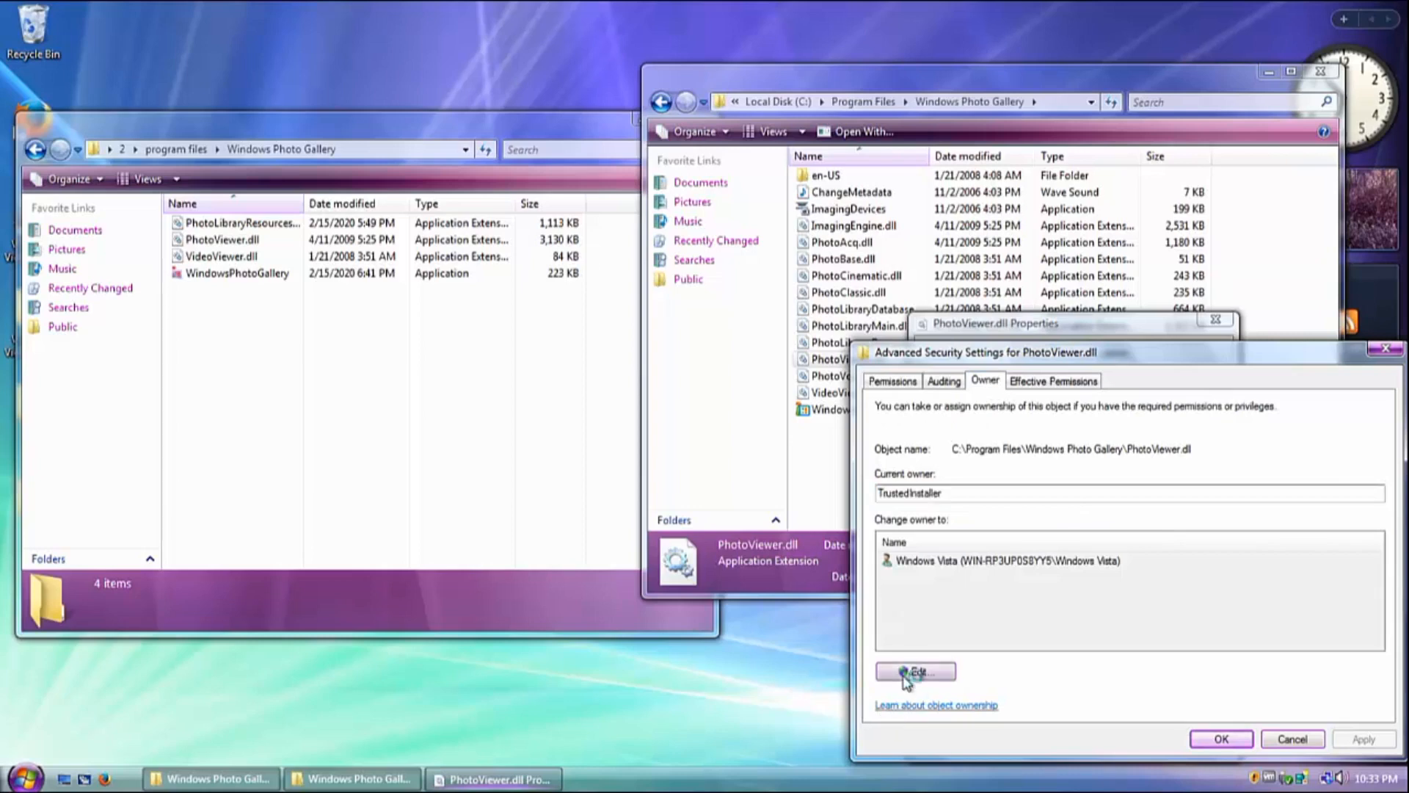
click(1193, 578)
click(958, 576)
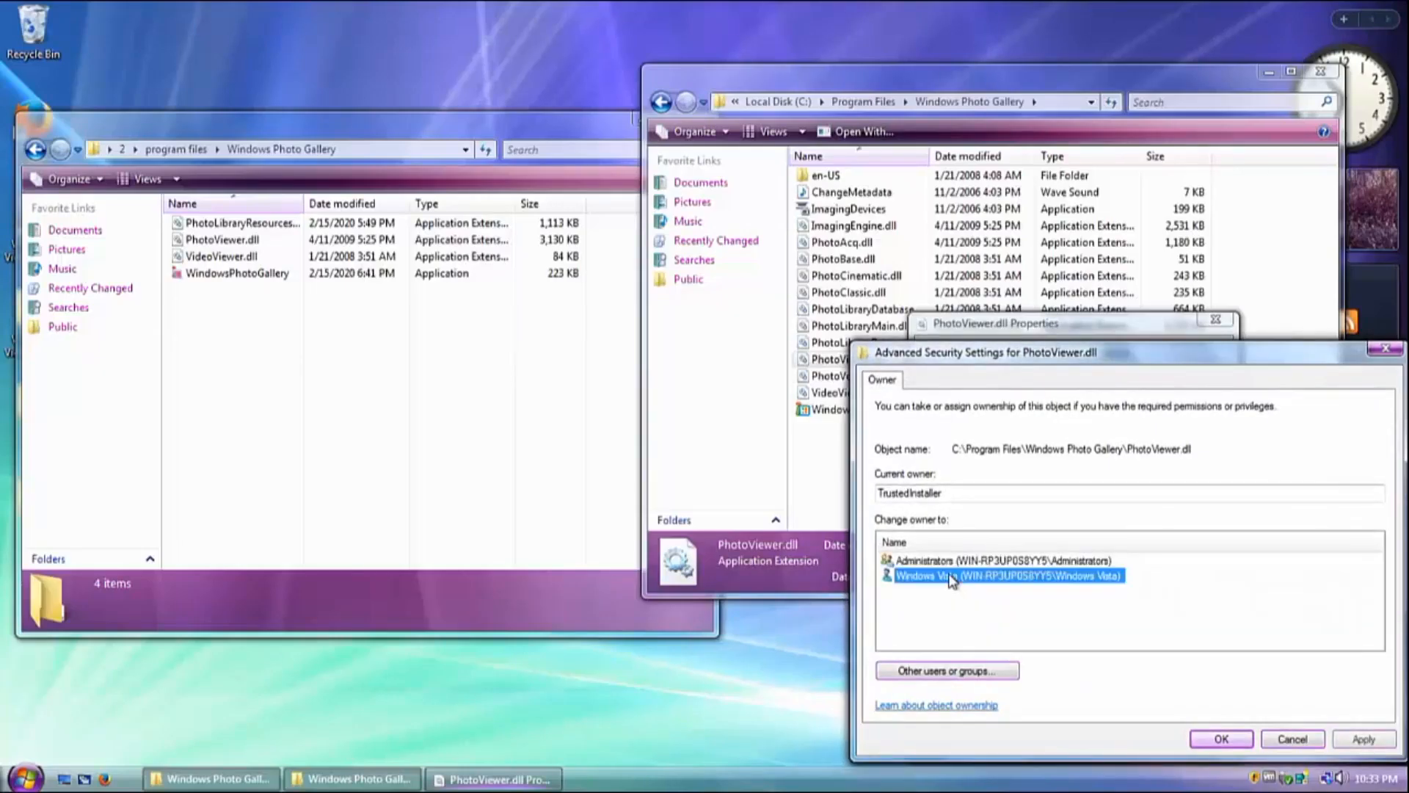
click(1220, 740)
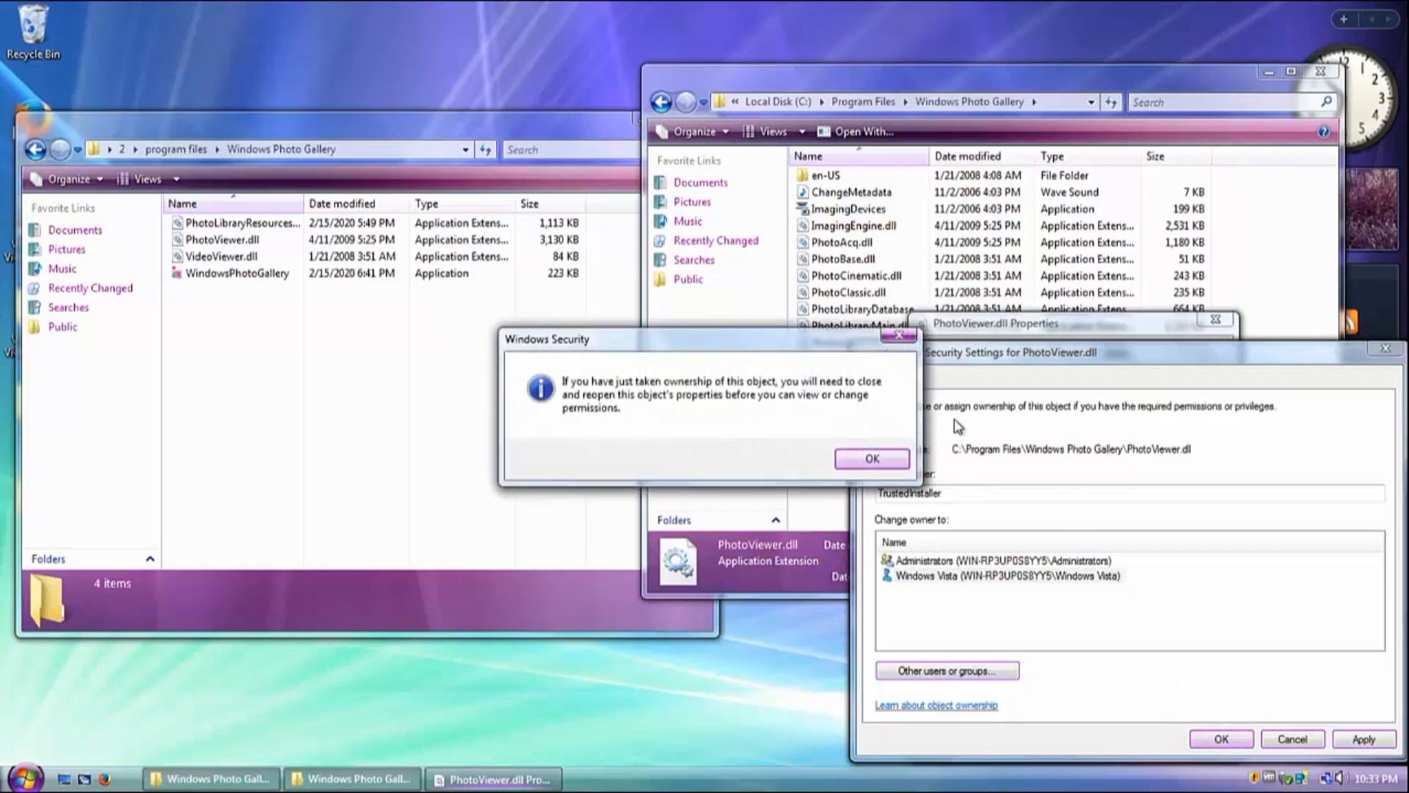
click(876, 458)
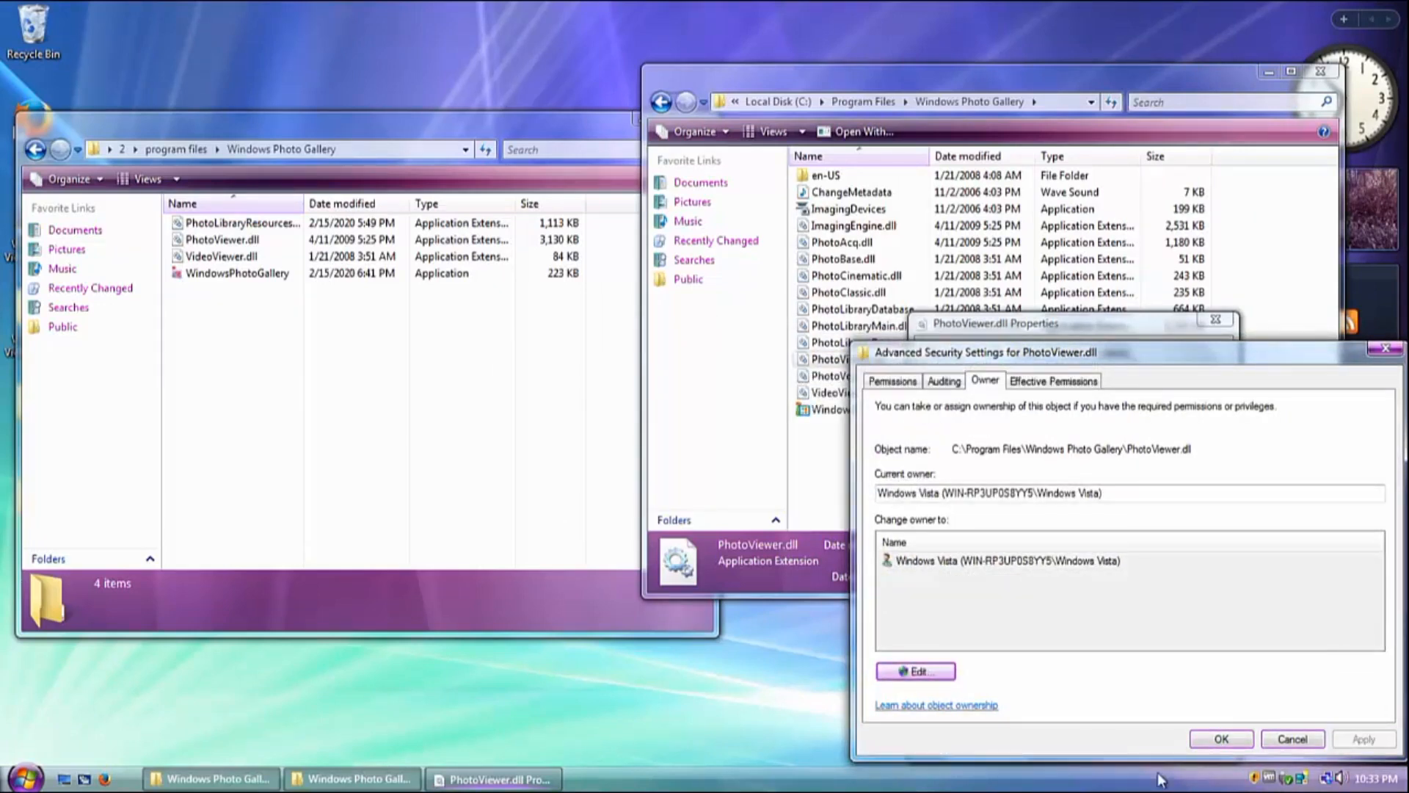
click(1222, 739)
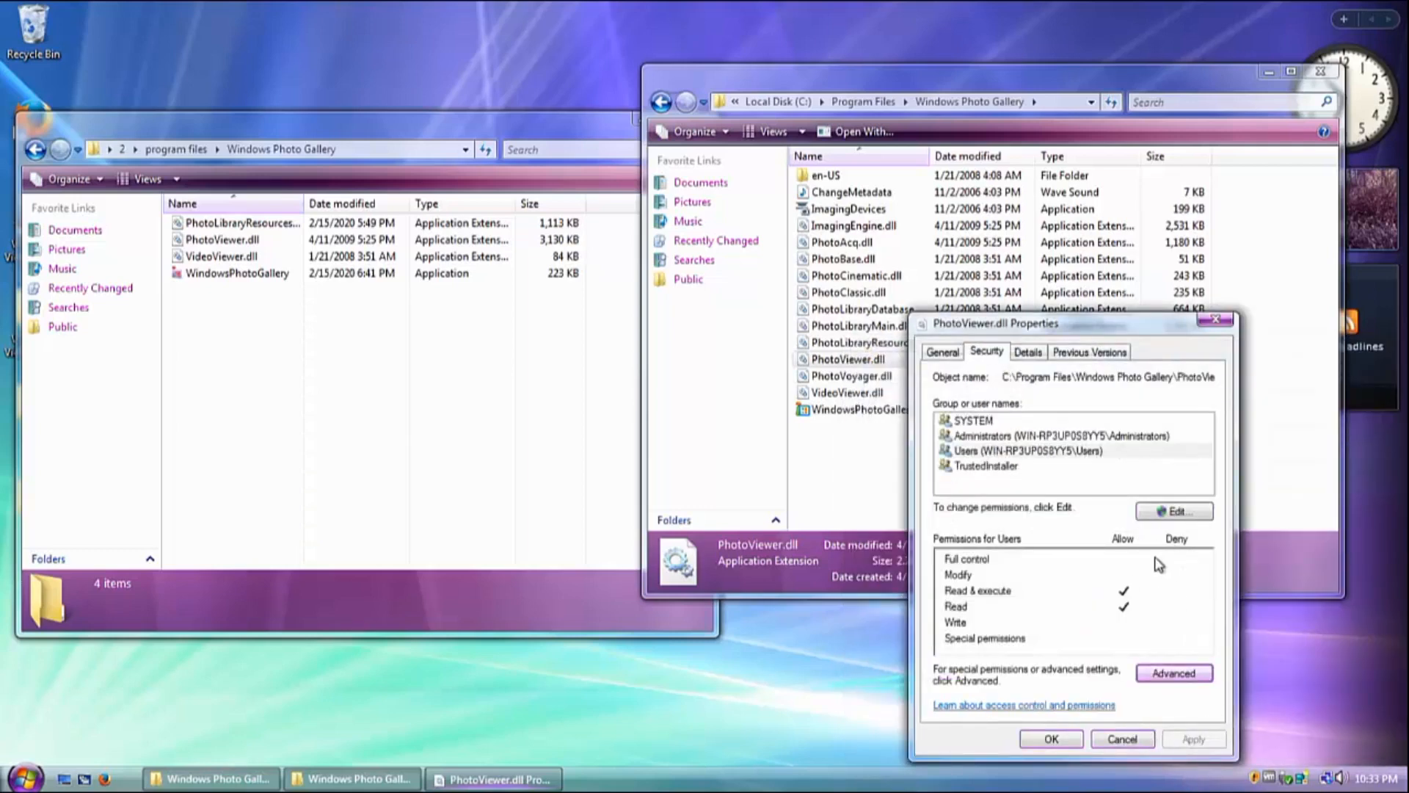
Allow the Users group full control of PhotoViewer.dll with administrator permission and close its properties.
click(1176, 512)
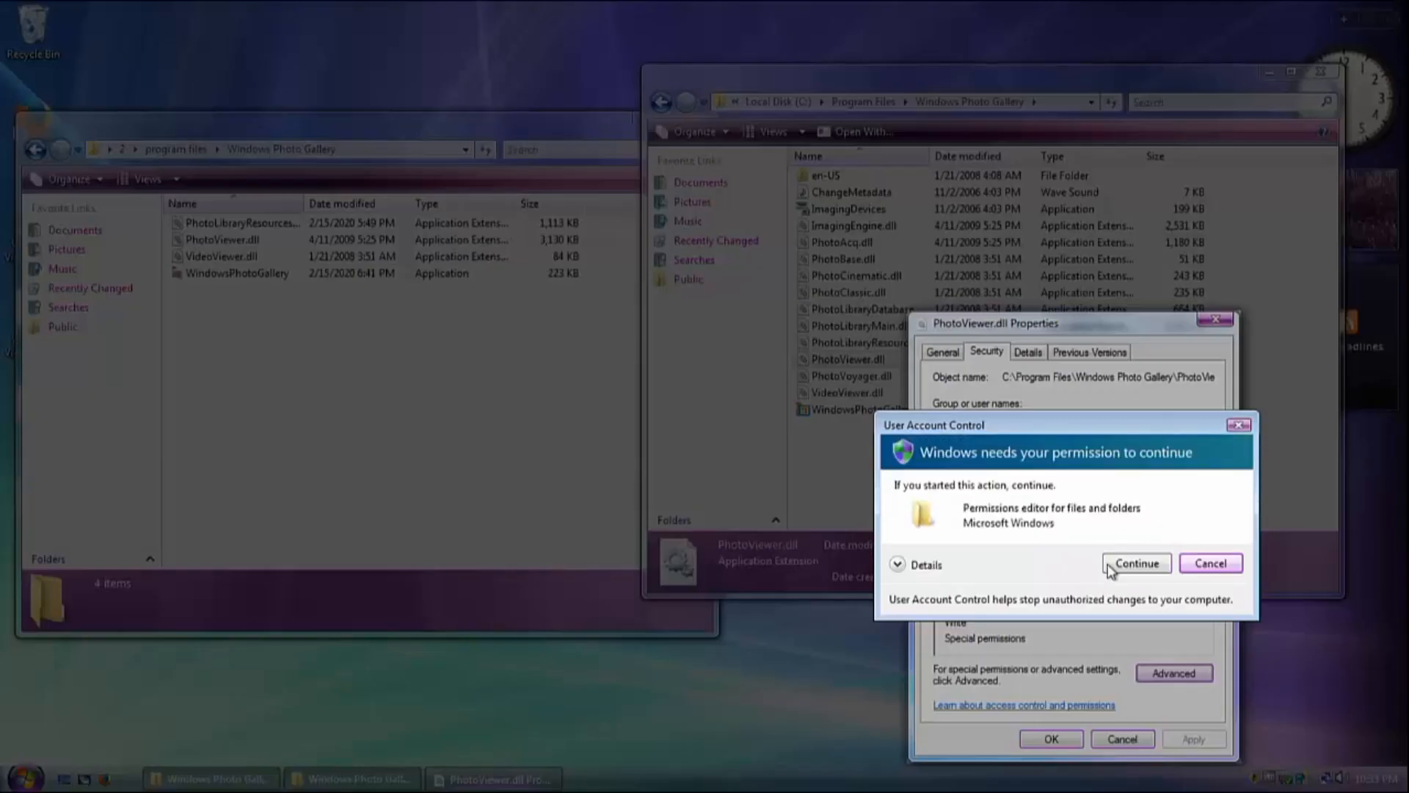
click(1109, 566)
click(1057, 502)
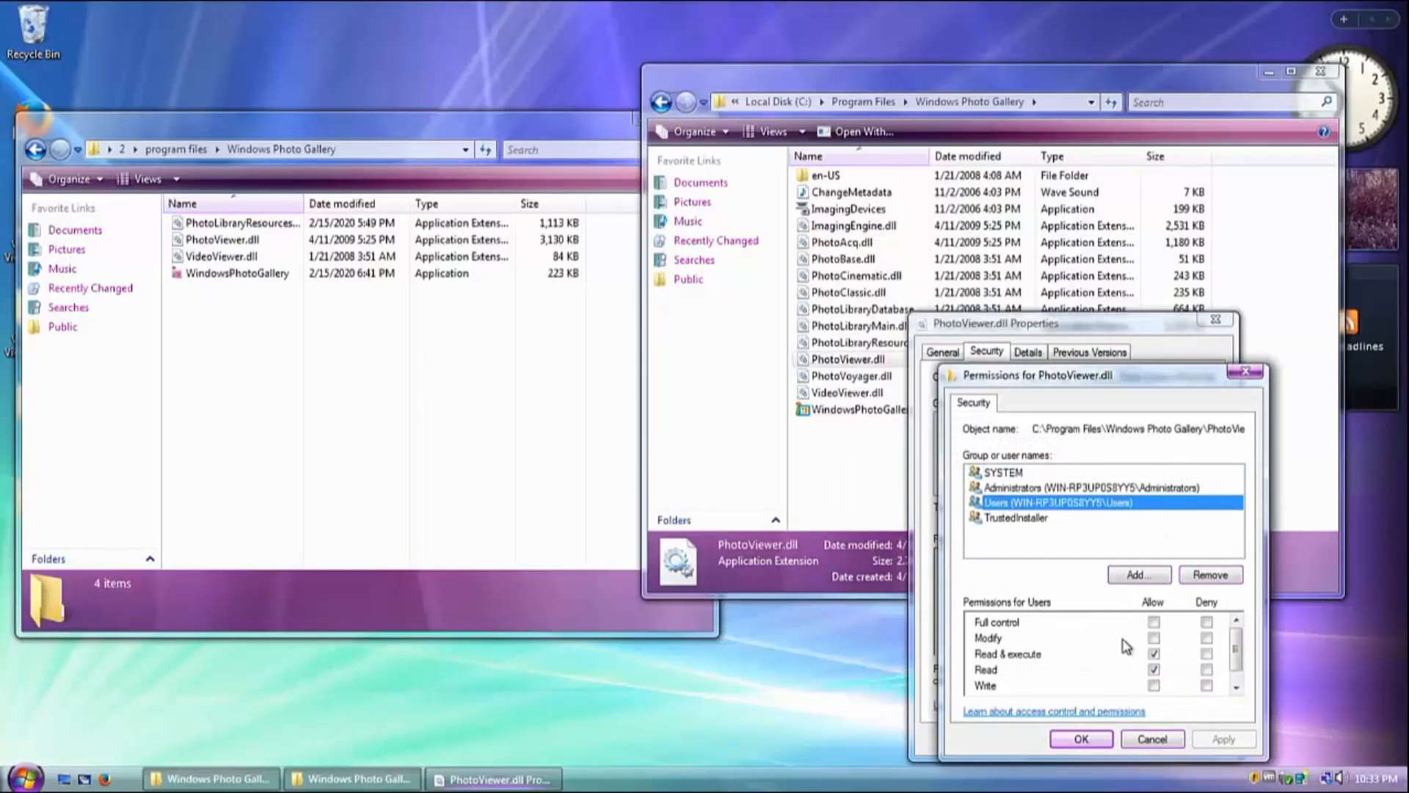
click(1150, 624)
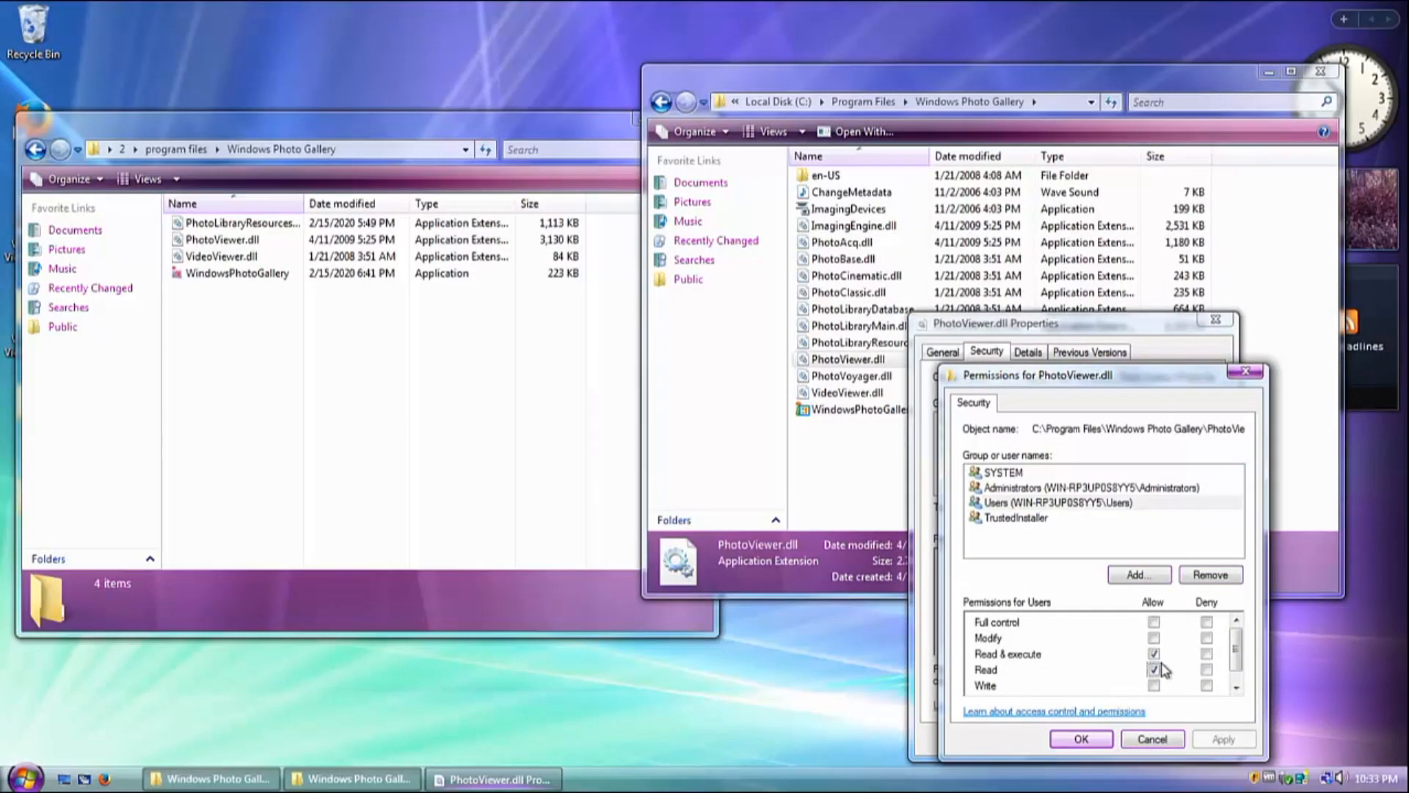
click(1157, 622)
click(1064, 740)
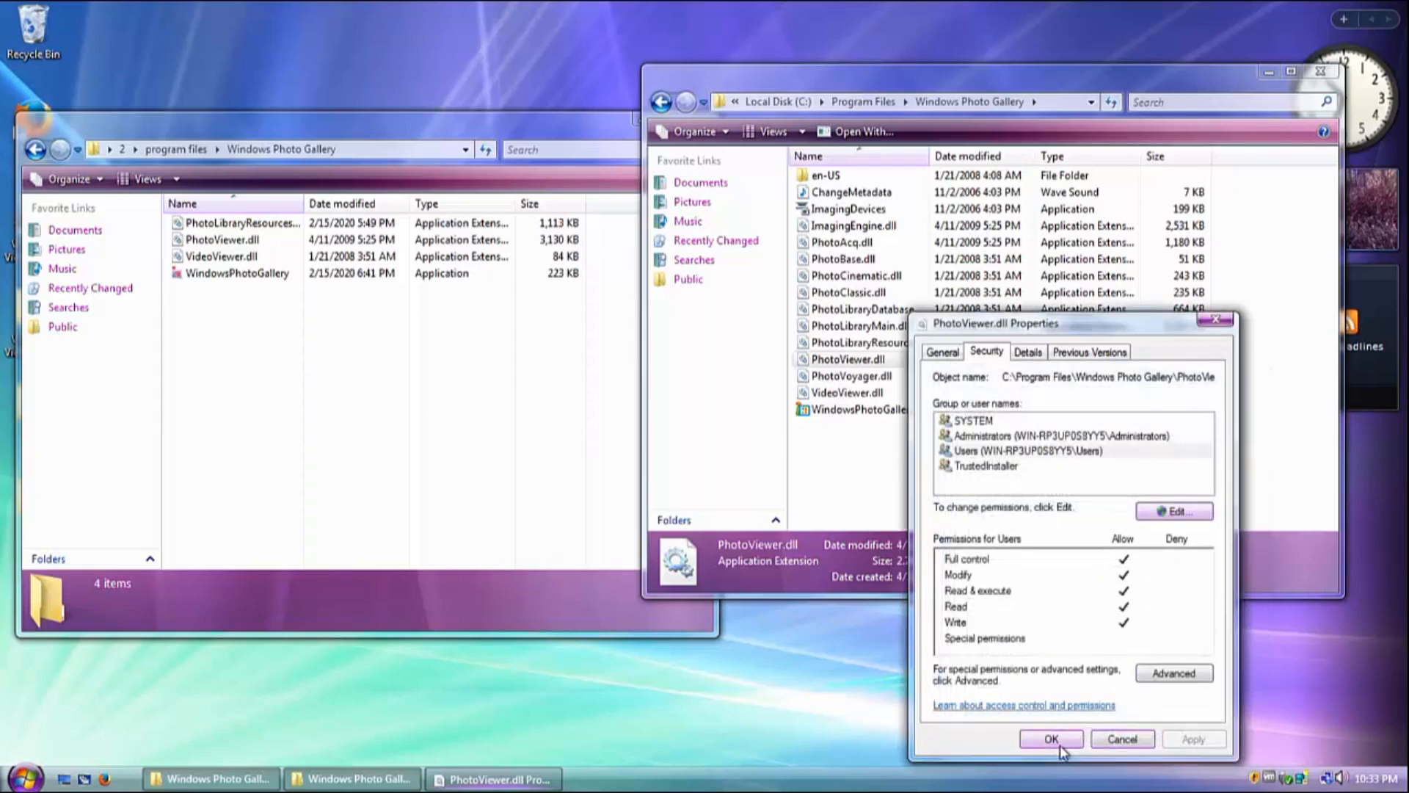
click(1051, 740)
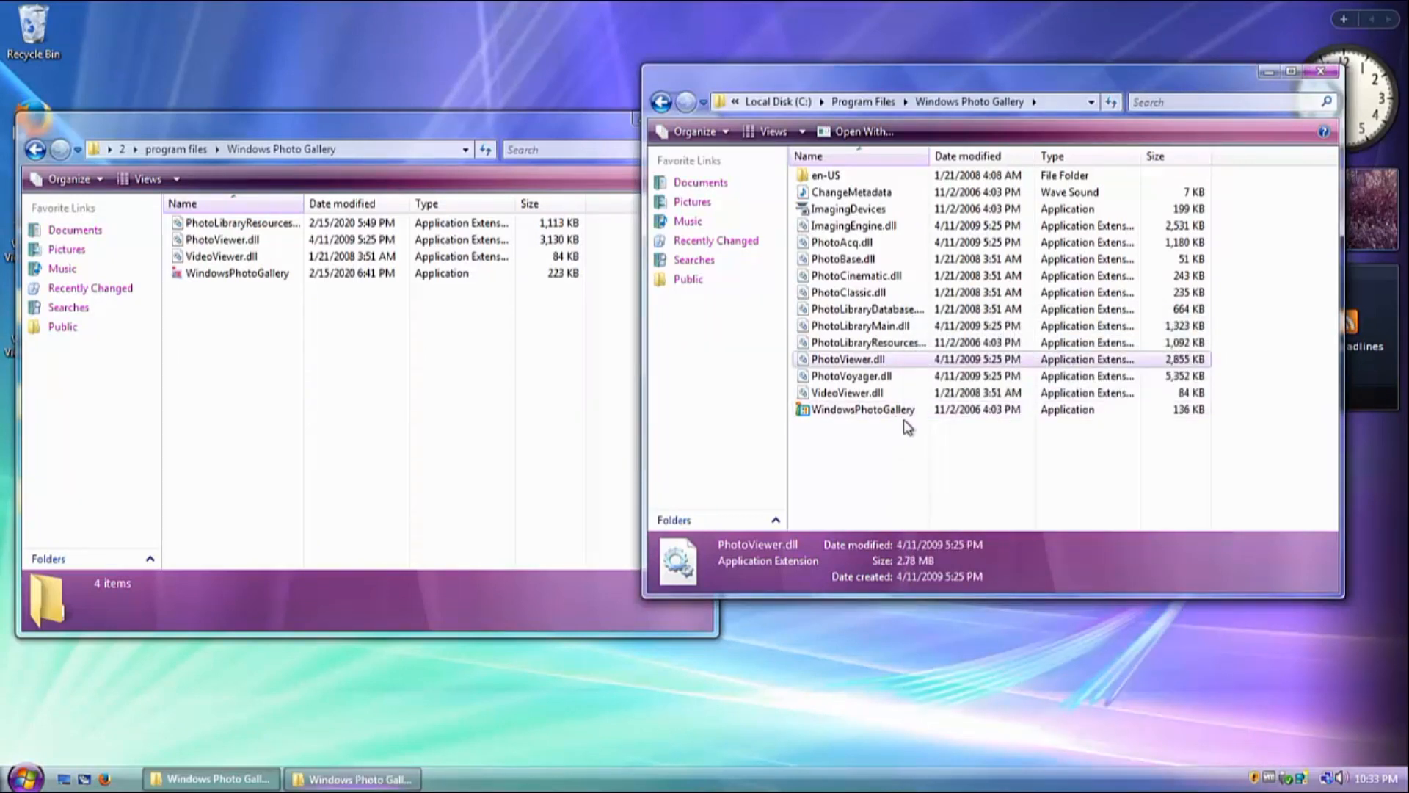
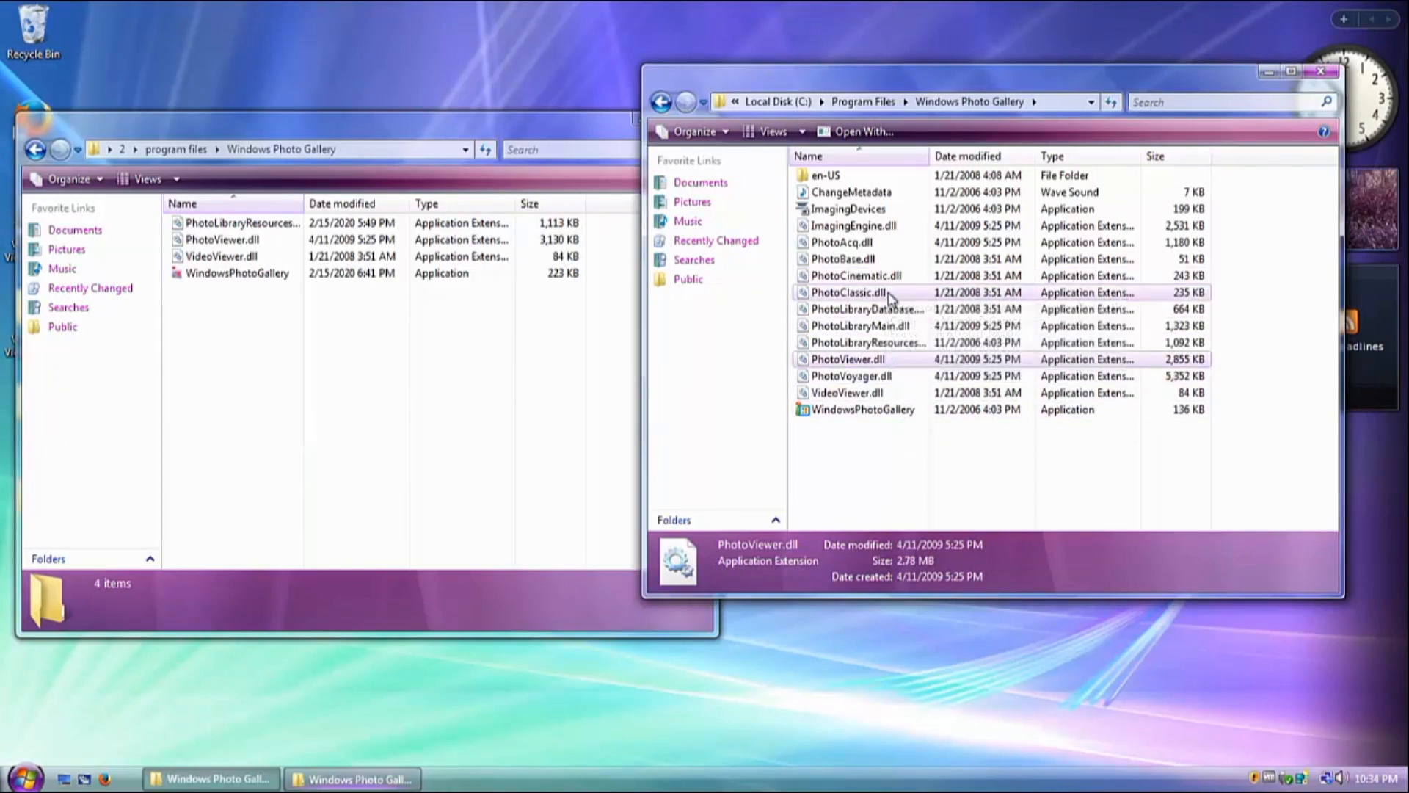
Change the owner of PhotoLibraryResources.dll in C:\Program Files\Windows Photo Gallery to the Windows Vista user account with administrator permission.
click(892, 342)
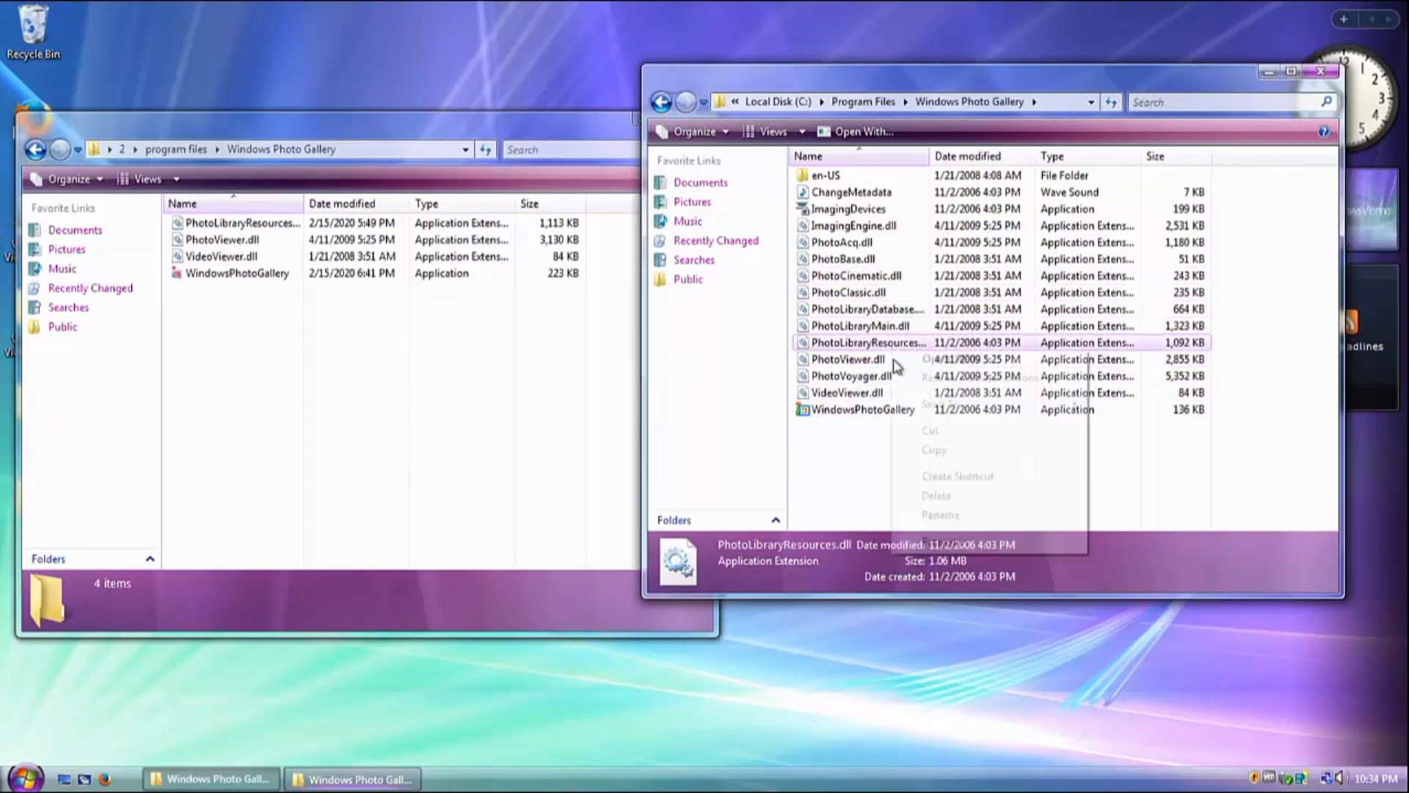
right_click(891, 342)
click(952, 544)
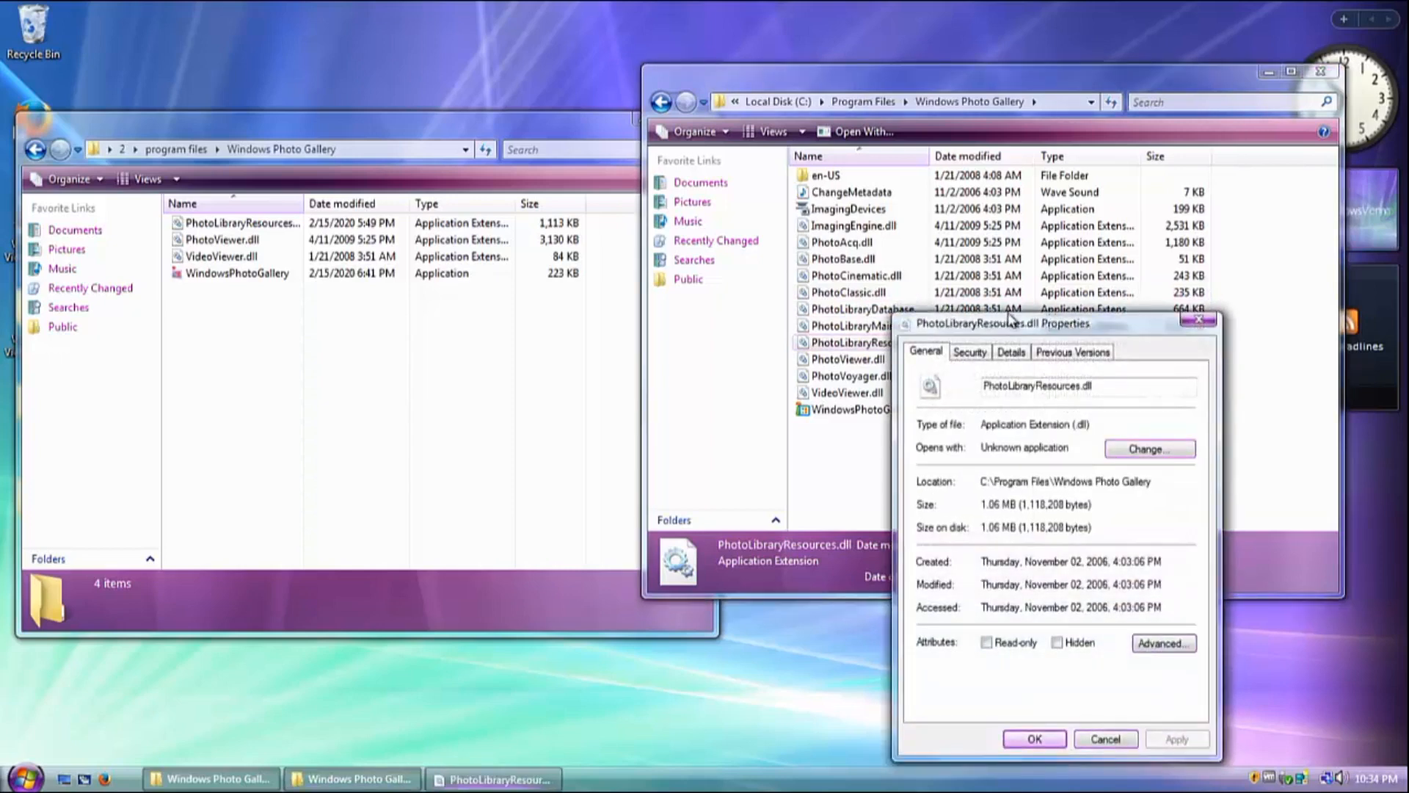
click(1012, 352)
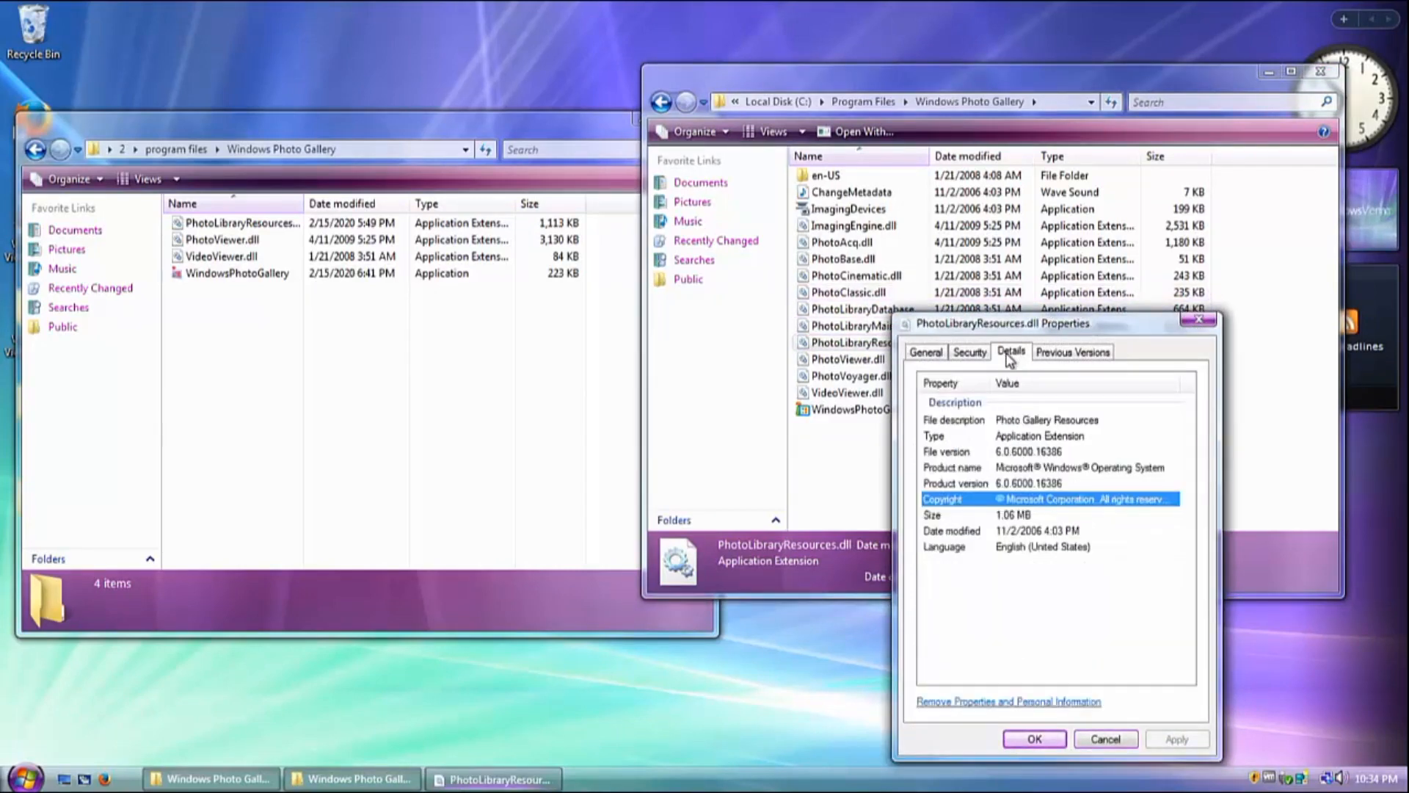
click(973, 354)
click(966, 436)
click(967, 450)
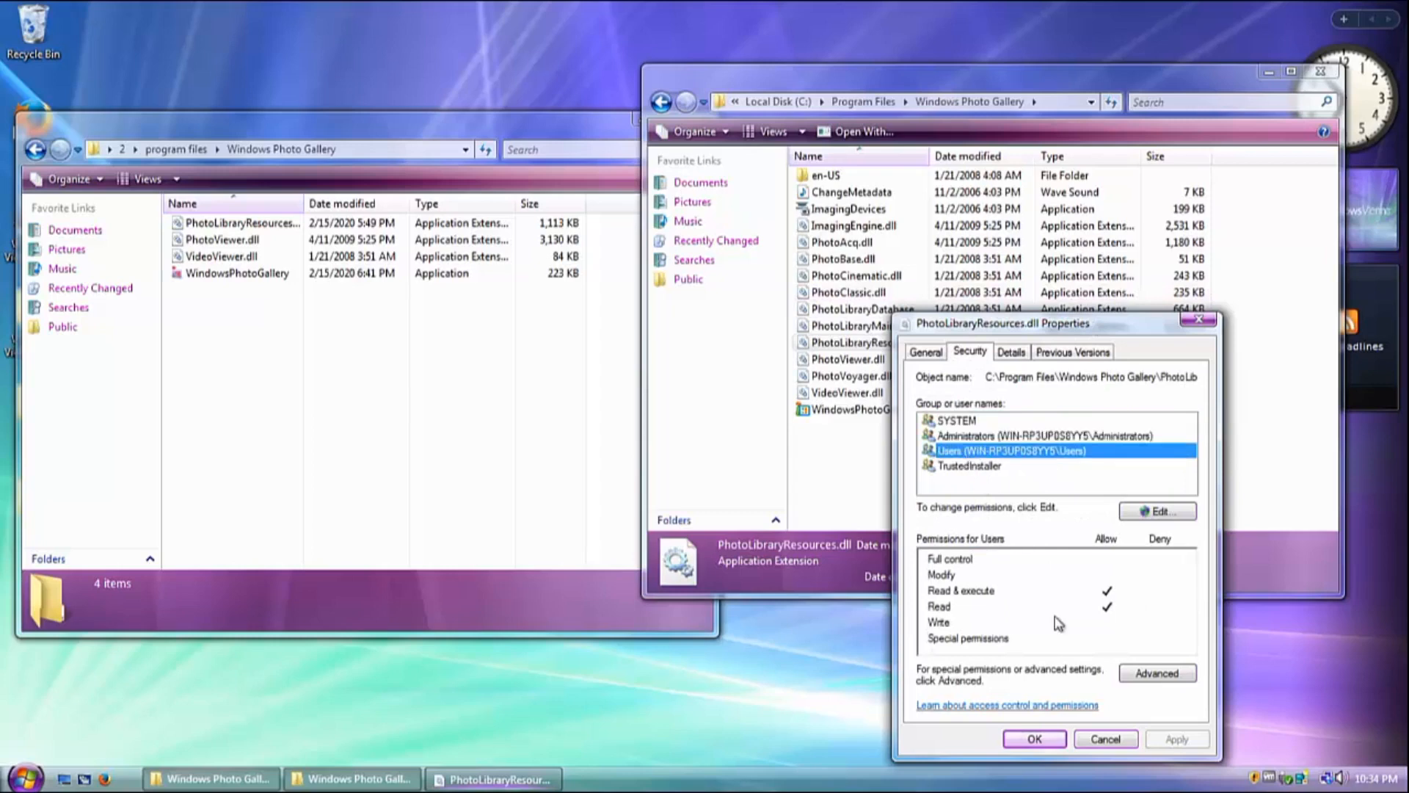
click(1157, 673)
click(1013, 383)
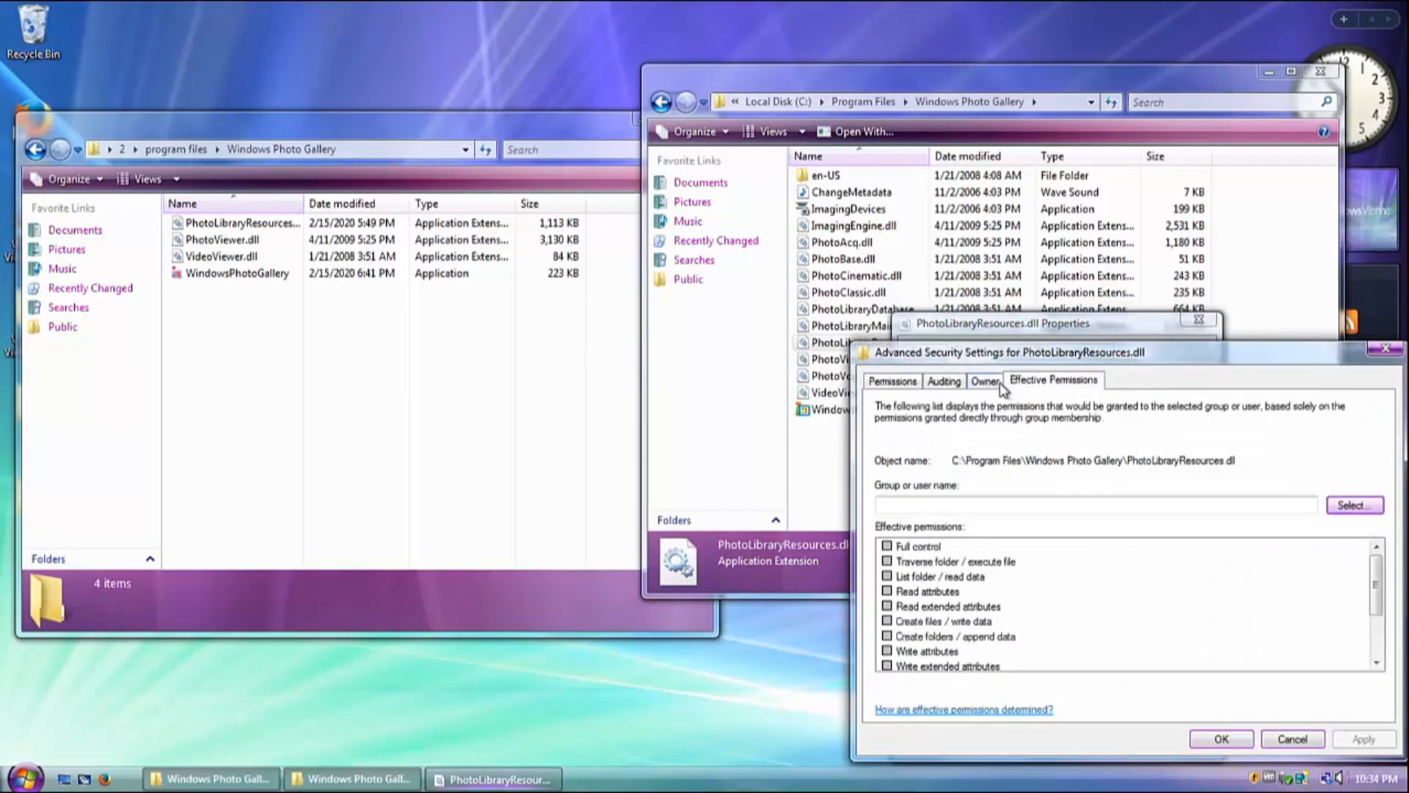
click(998, 384)
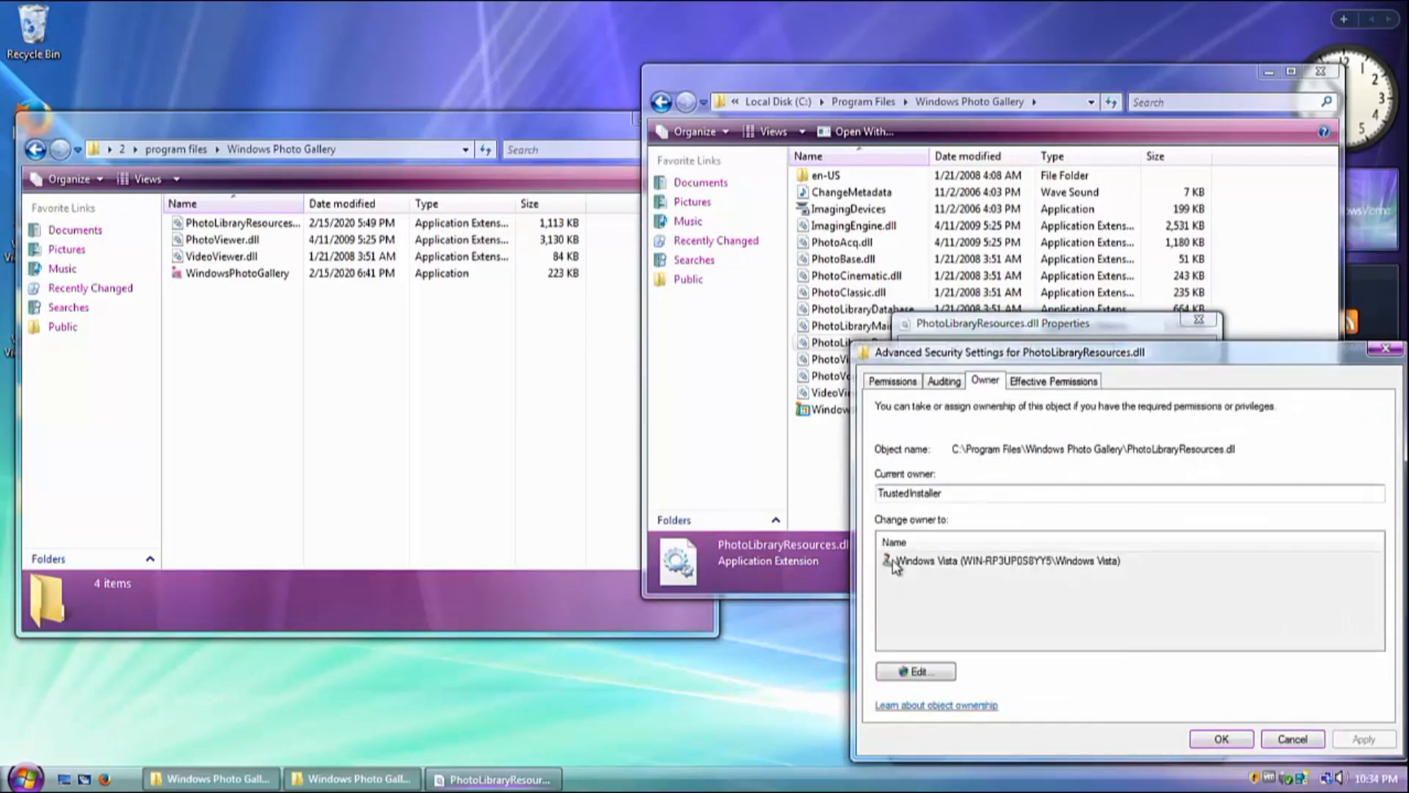
click(940, 673)
click(1177, 573)
click(976, 576)
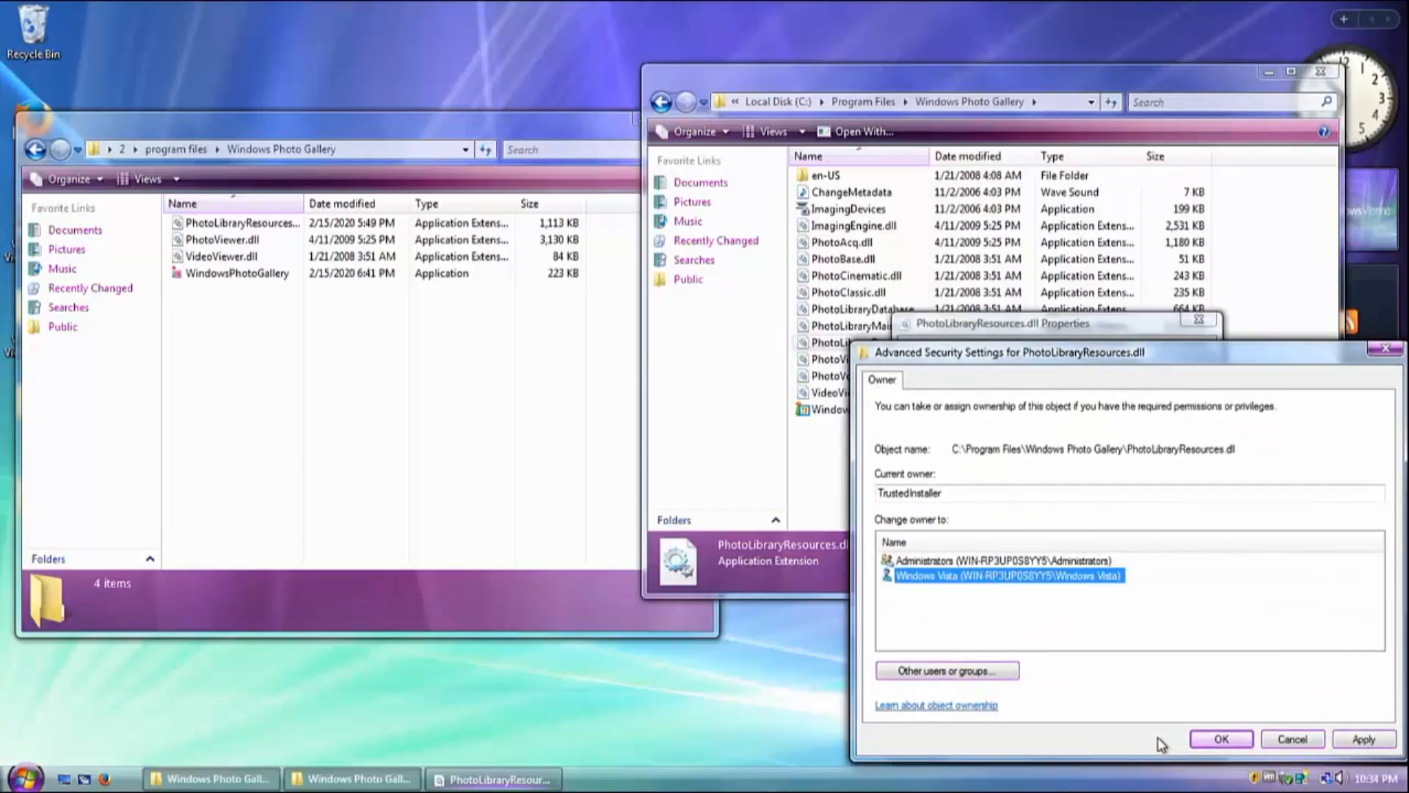
click(1220, 739)
key(Return)
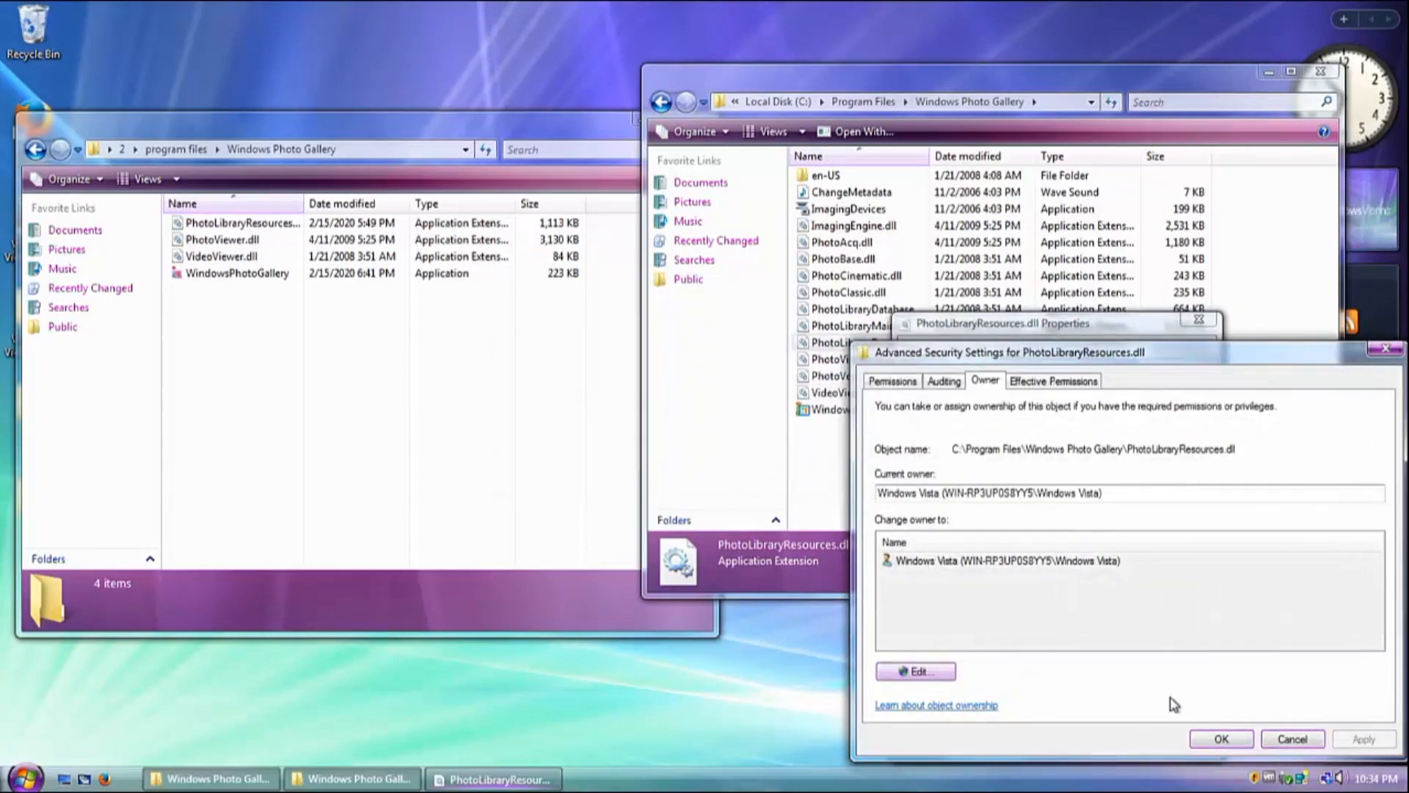
click(1248, 741)
Allow the Users group full control of PhotoLibraryResources.dll with administrator permission and close its properties.
click(1158, 508)
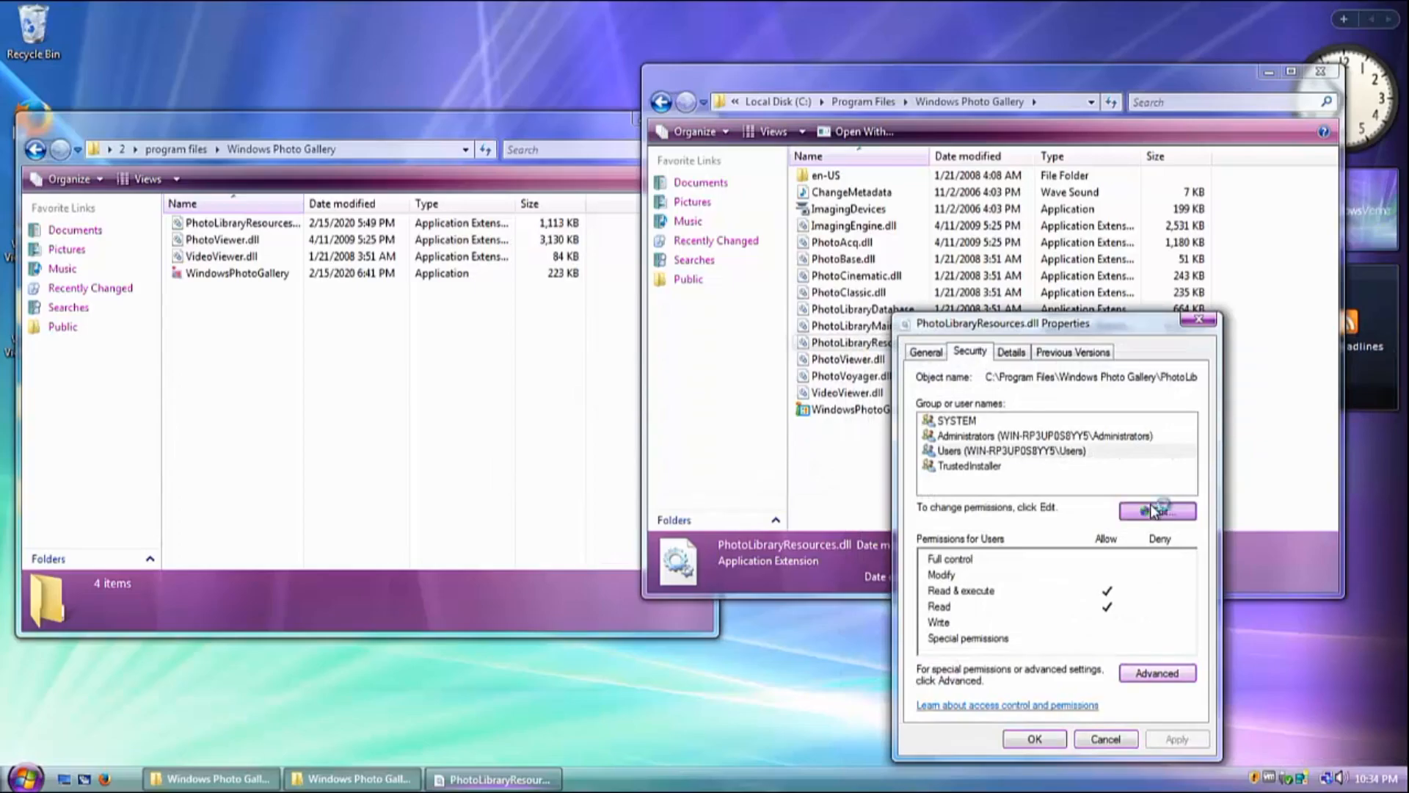
click(1118, 560)
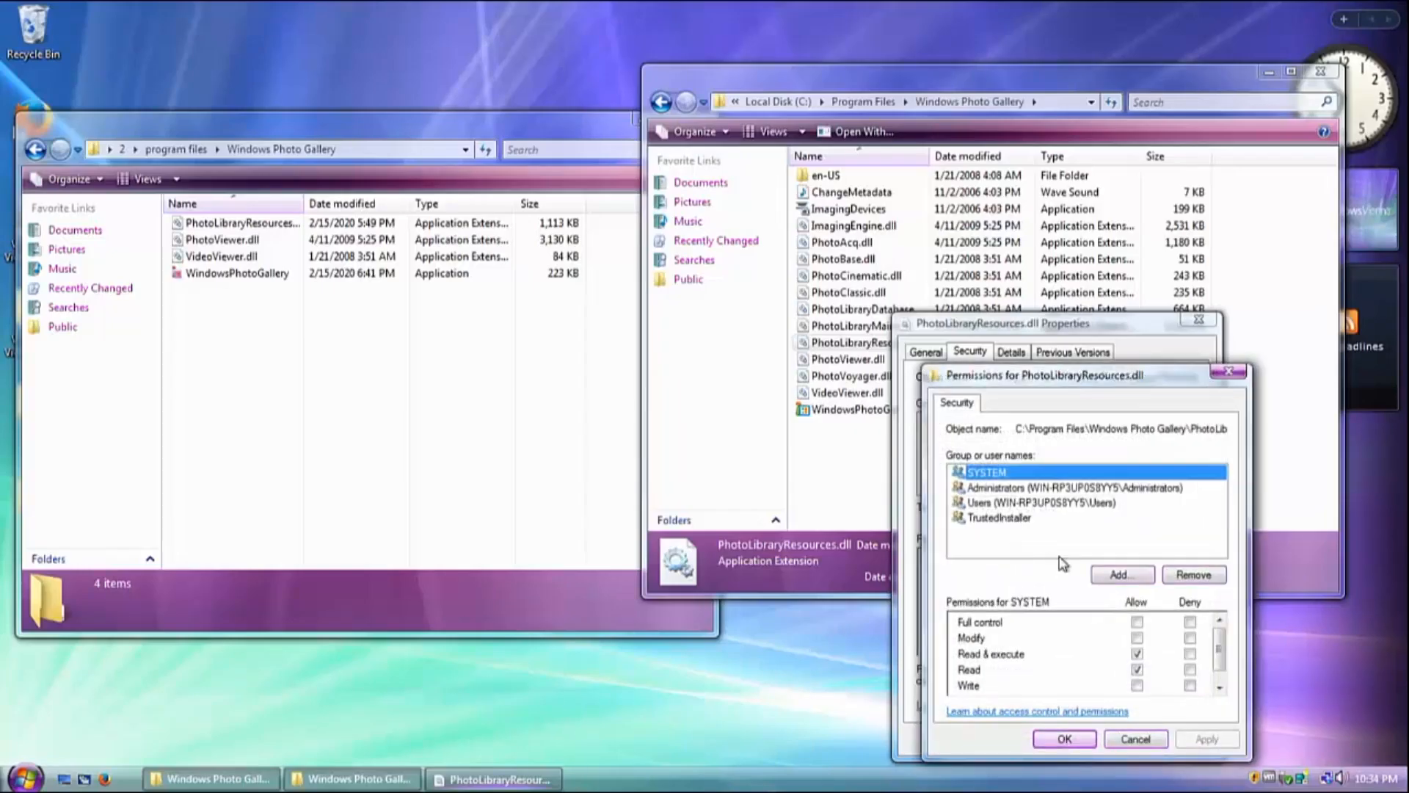
click(1026, 505)
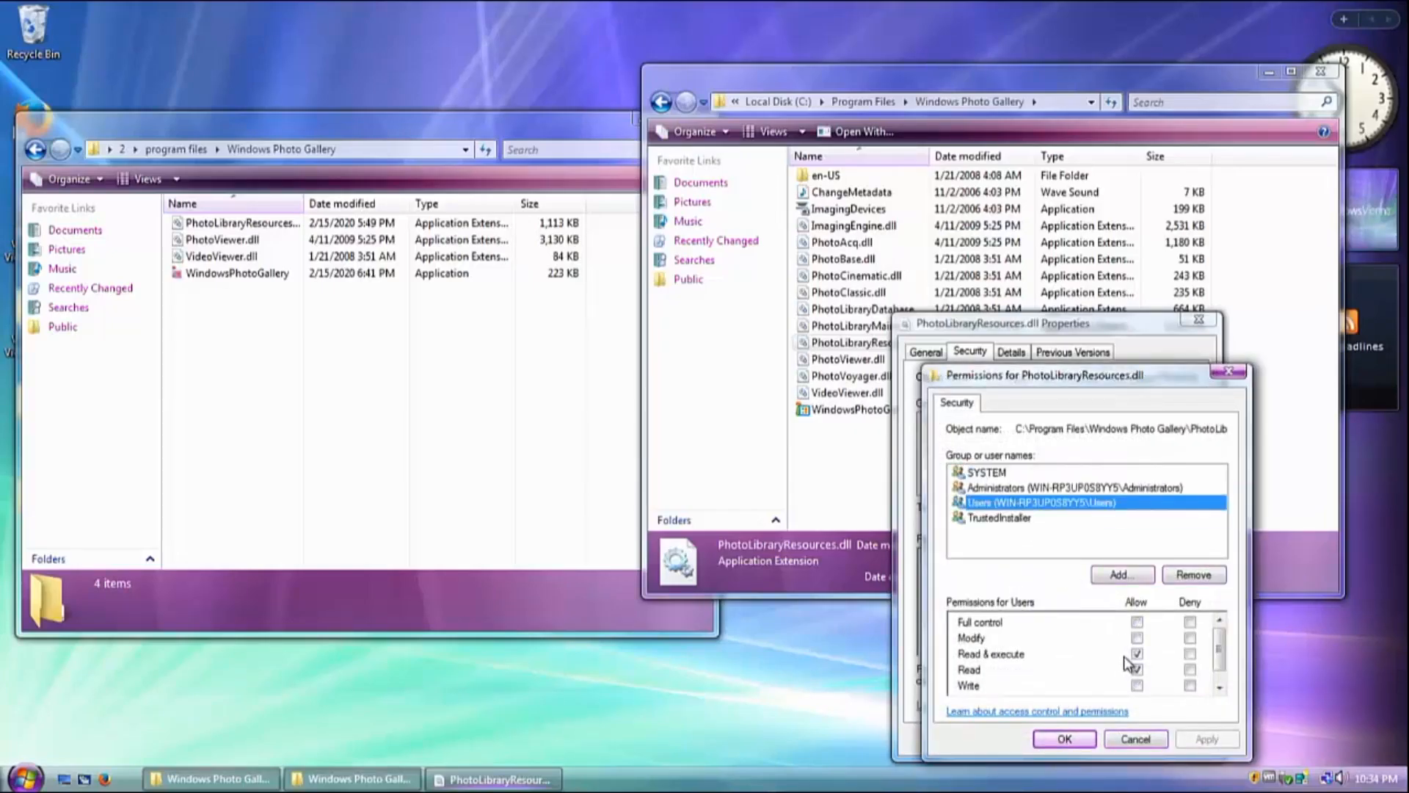
click(1151, 625)
click(1137, 623)
click(1069, 743)
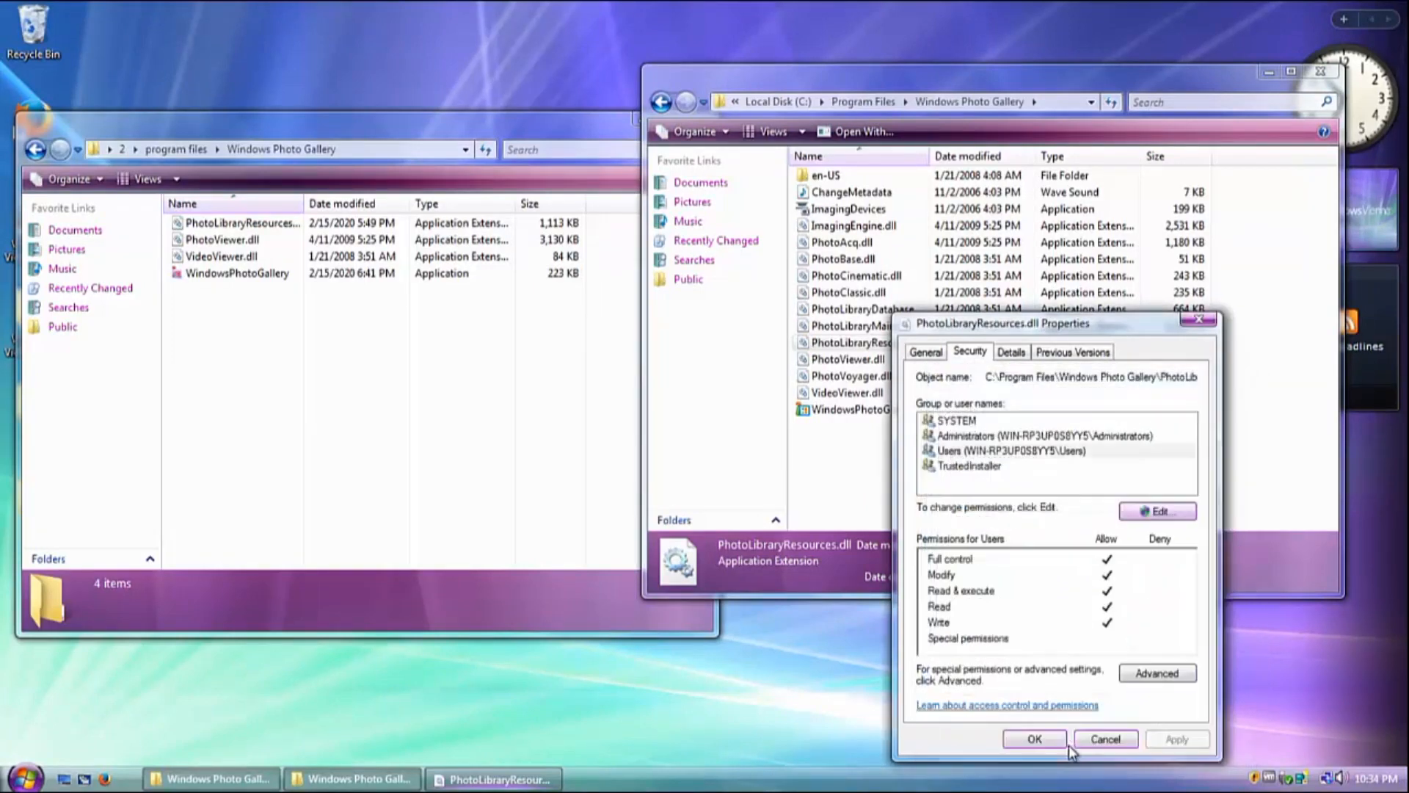
click(1067, 745)
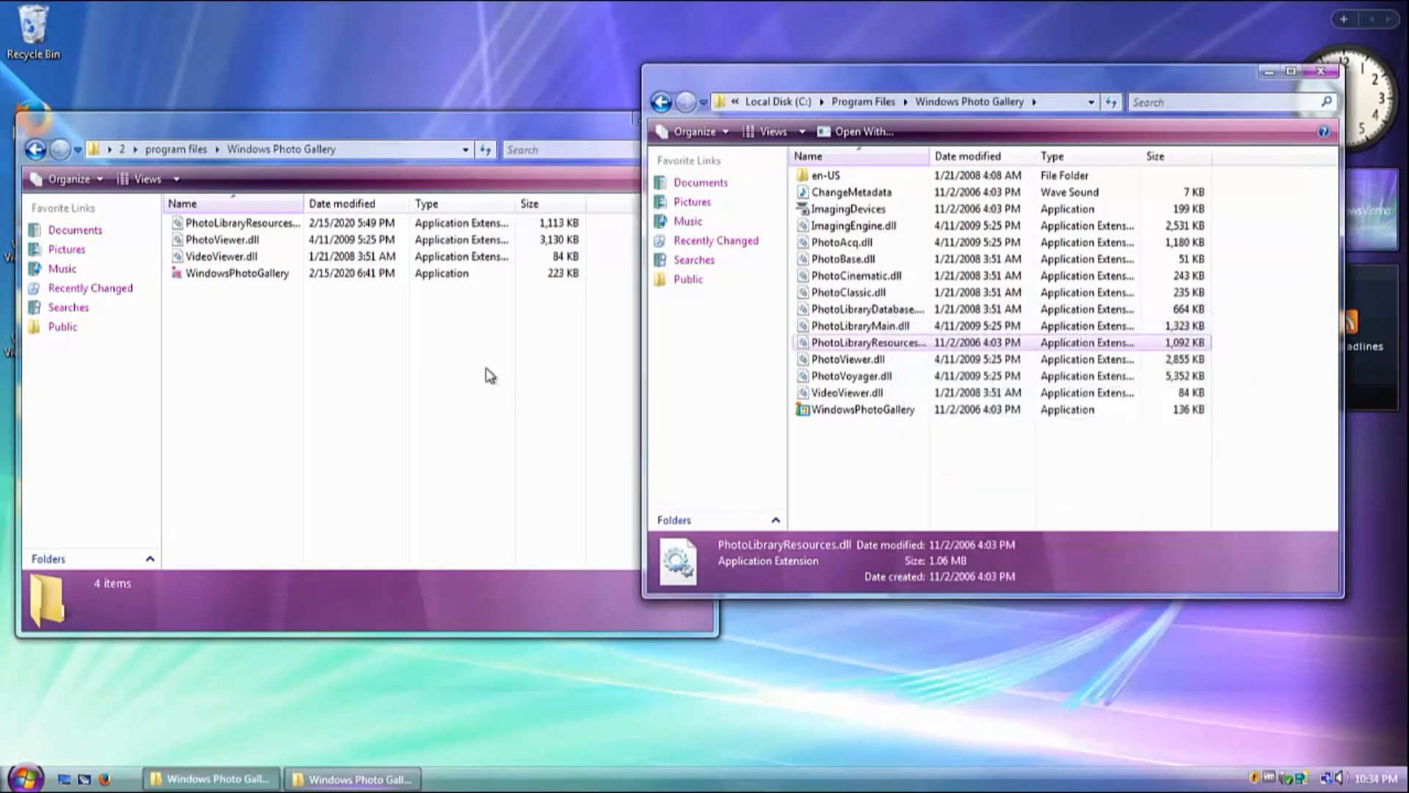
Copy all four files from folder 2's Windows Photo Gallery into C:\Program Files\Windows Photo Gallery, replacing every file with the same name.
drag(428, 424, 270, 227)
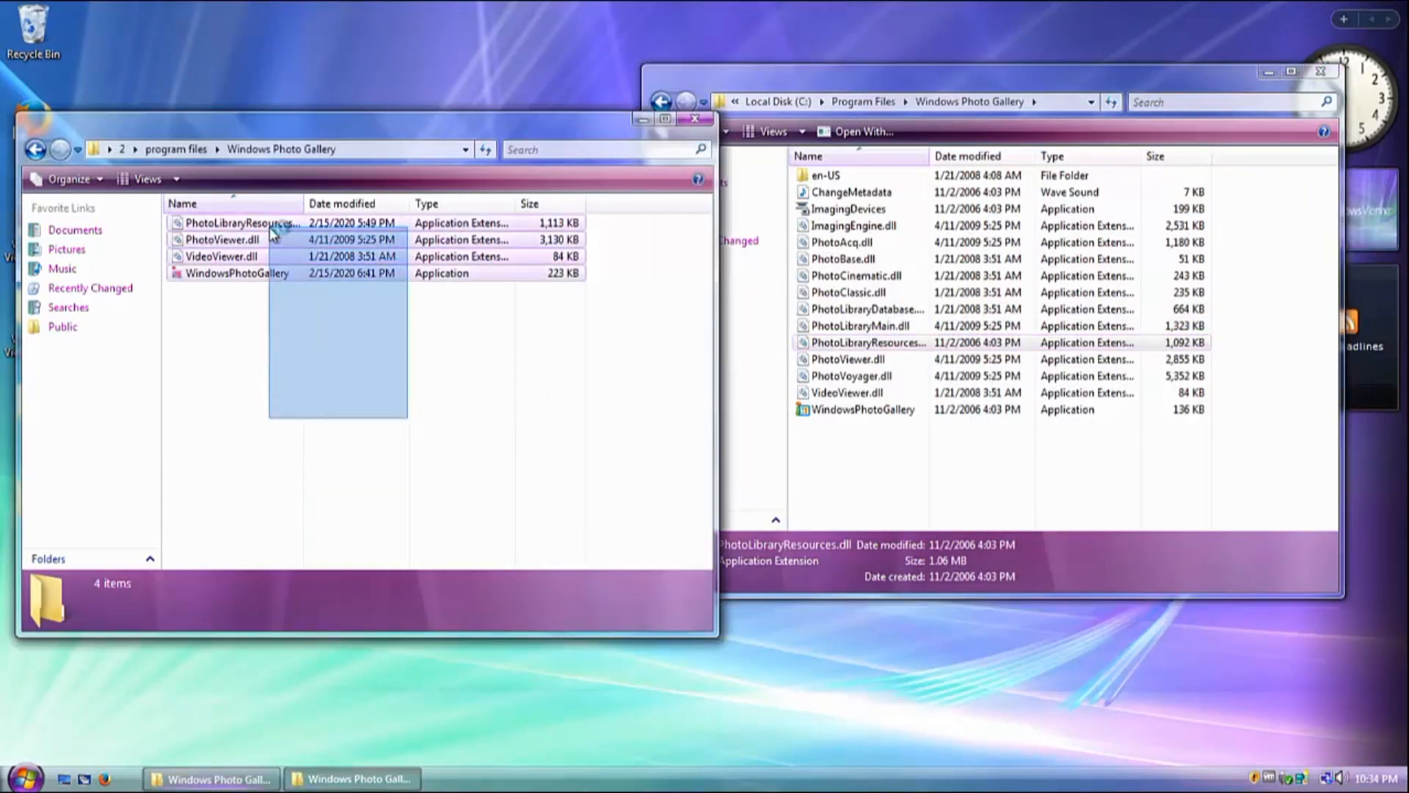
right_click(270, 227)
click(355, 310)
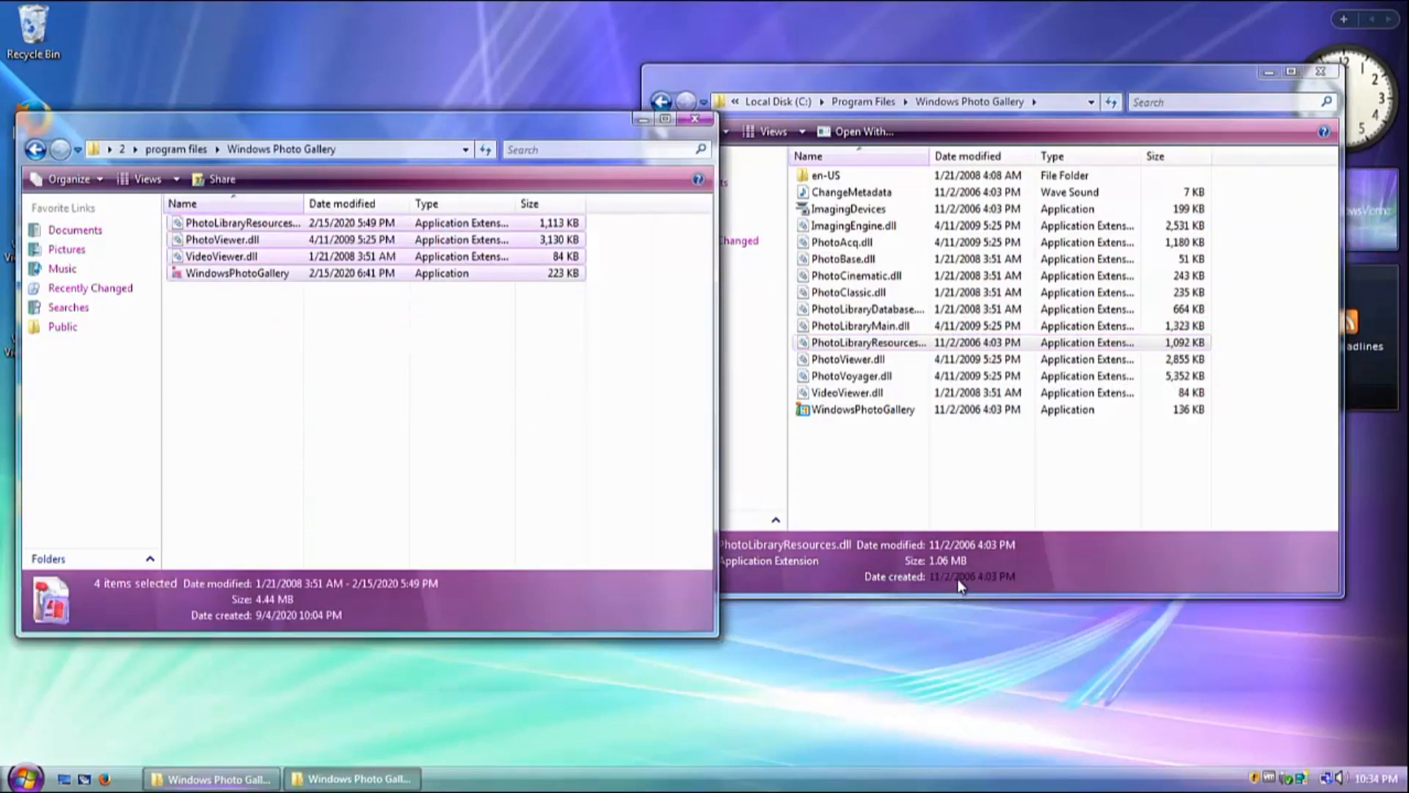
right_click(883, 484)
click(903, 615)
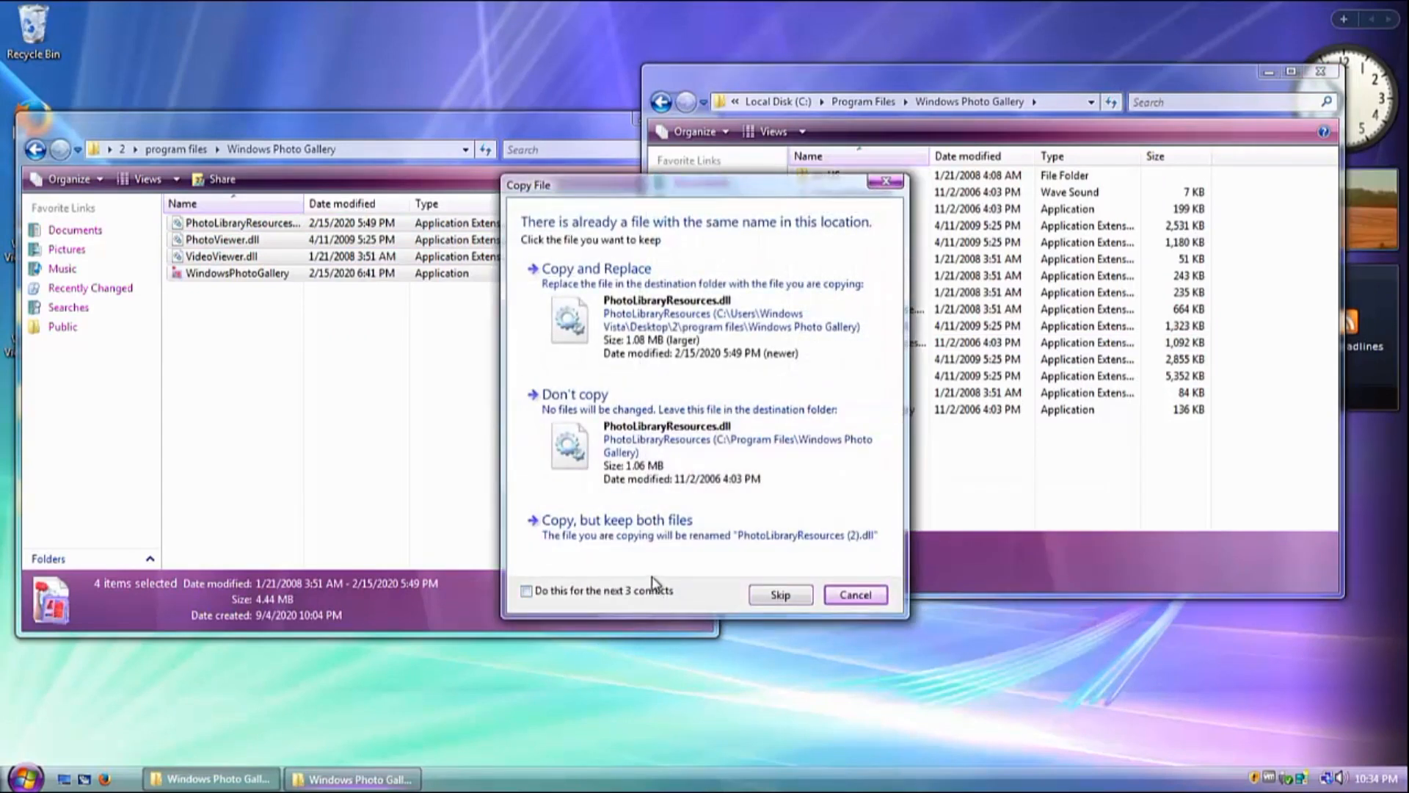
click(657, 594)
click(665, 279)
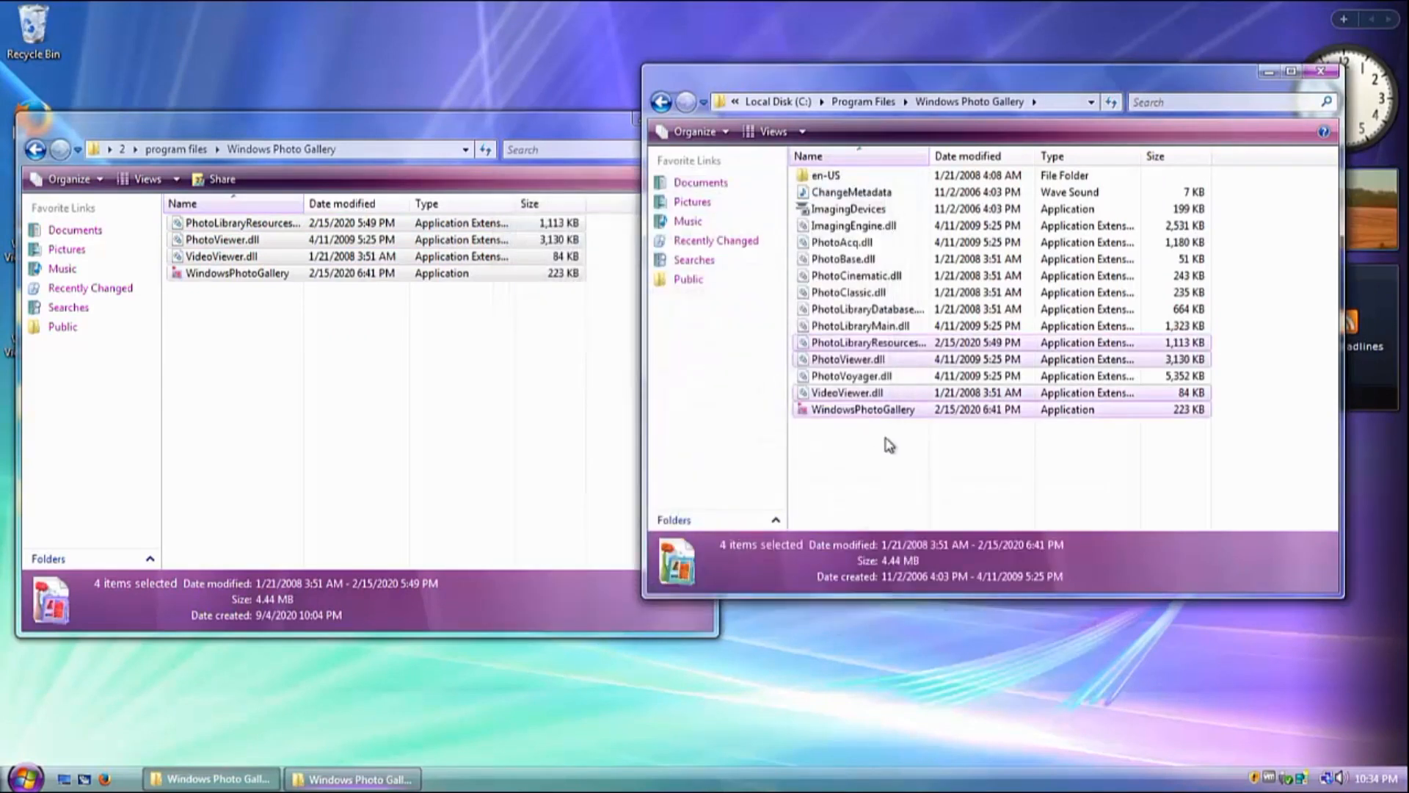
Open C:\Program Files\Windows Sidebar, end the sidebar.exe process in Task Manager, and close Task Manager.
click(663, 104)
double_click(870, 429)
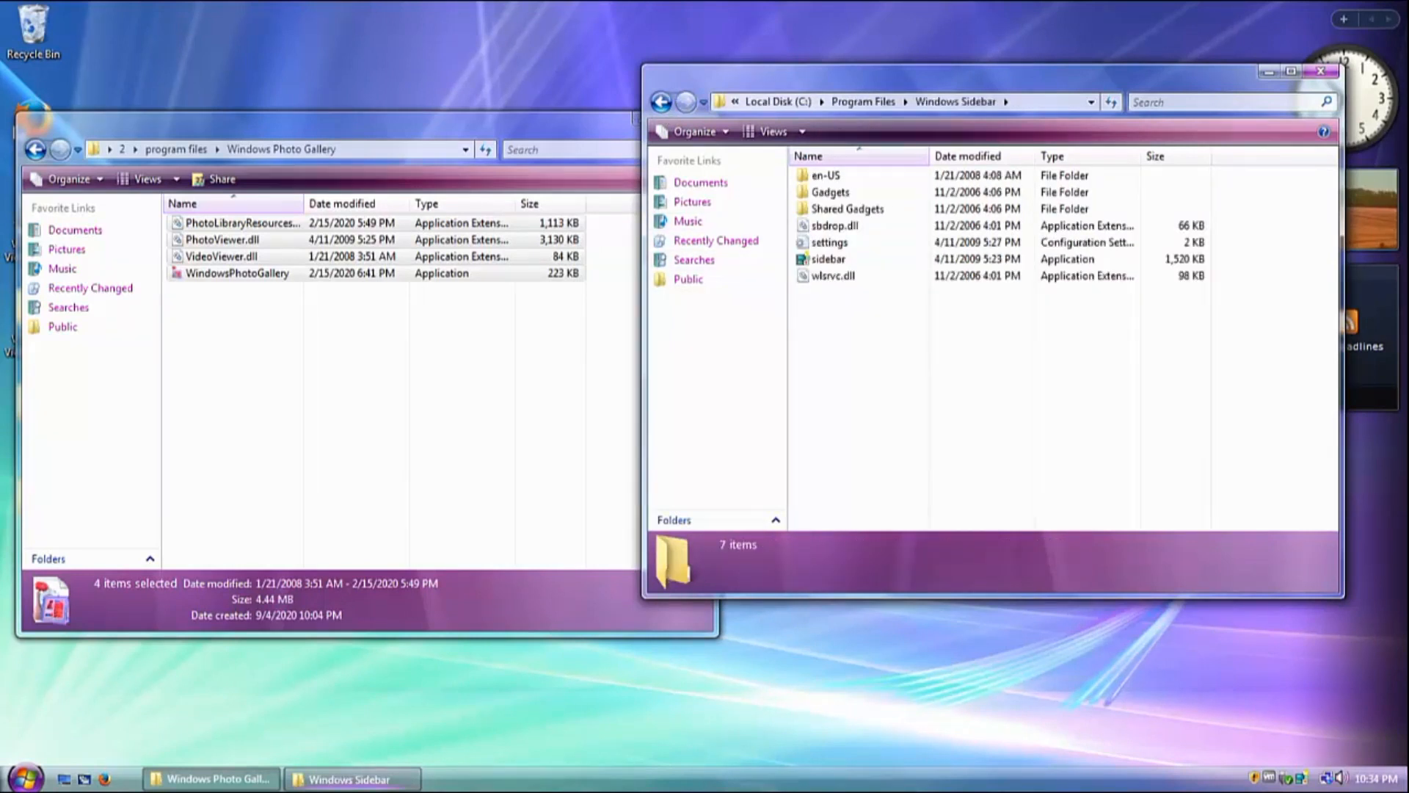
right_click(770, 778)
click(811, 734)
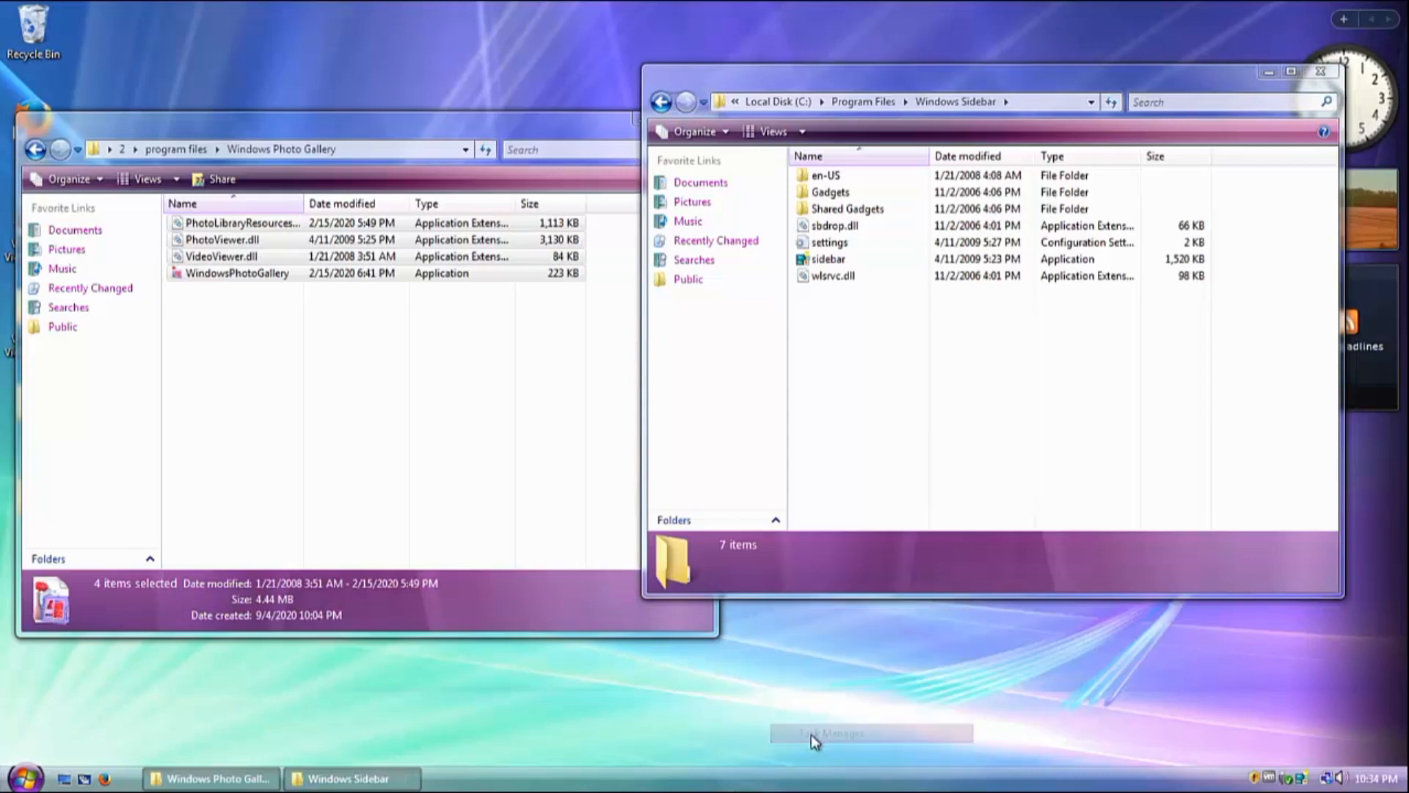
click(109, 66)
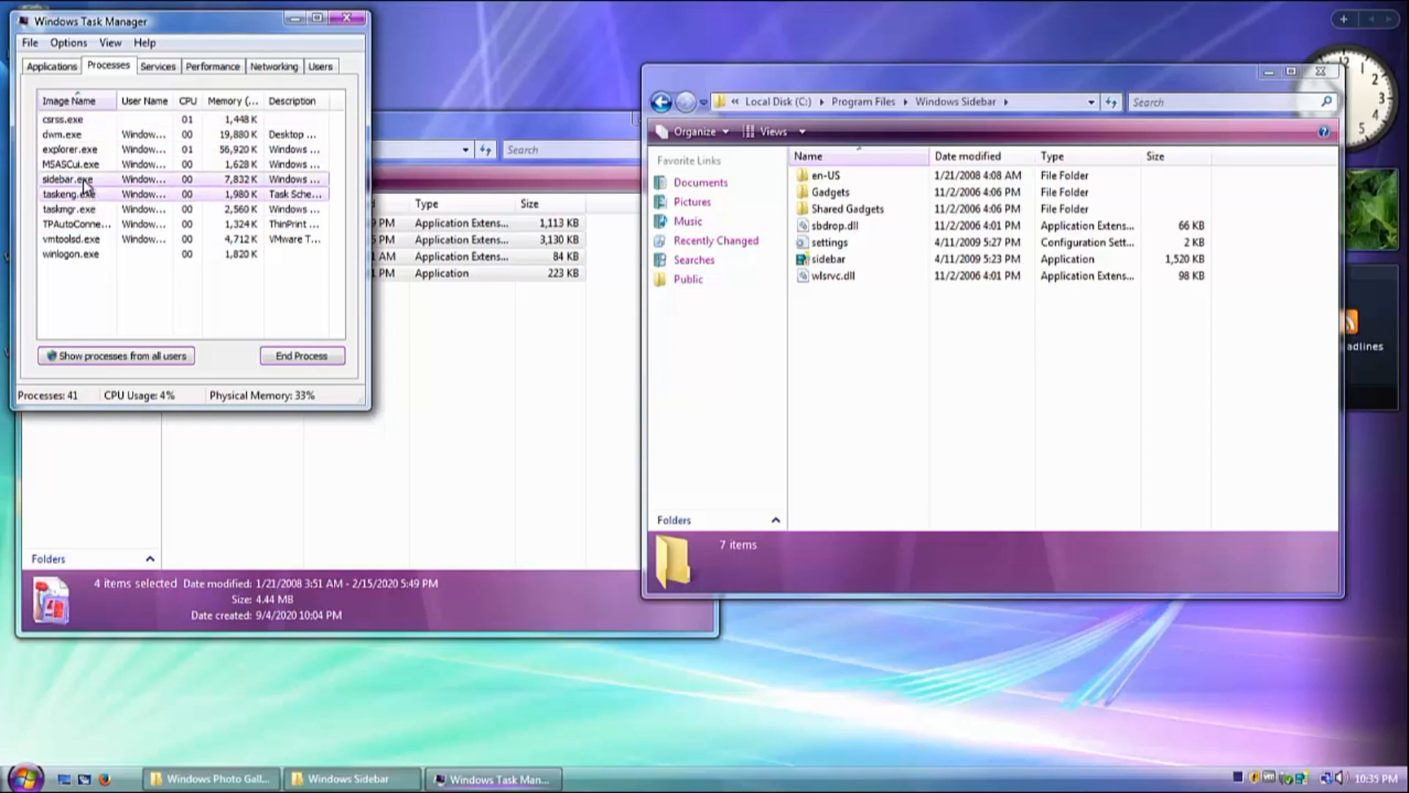
click(303, 357)
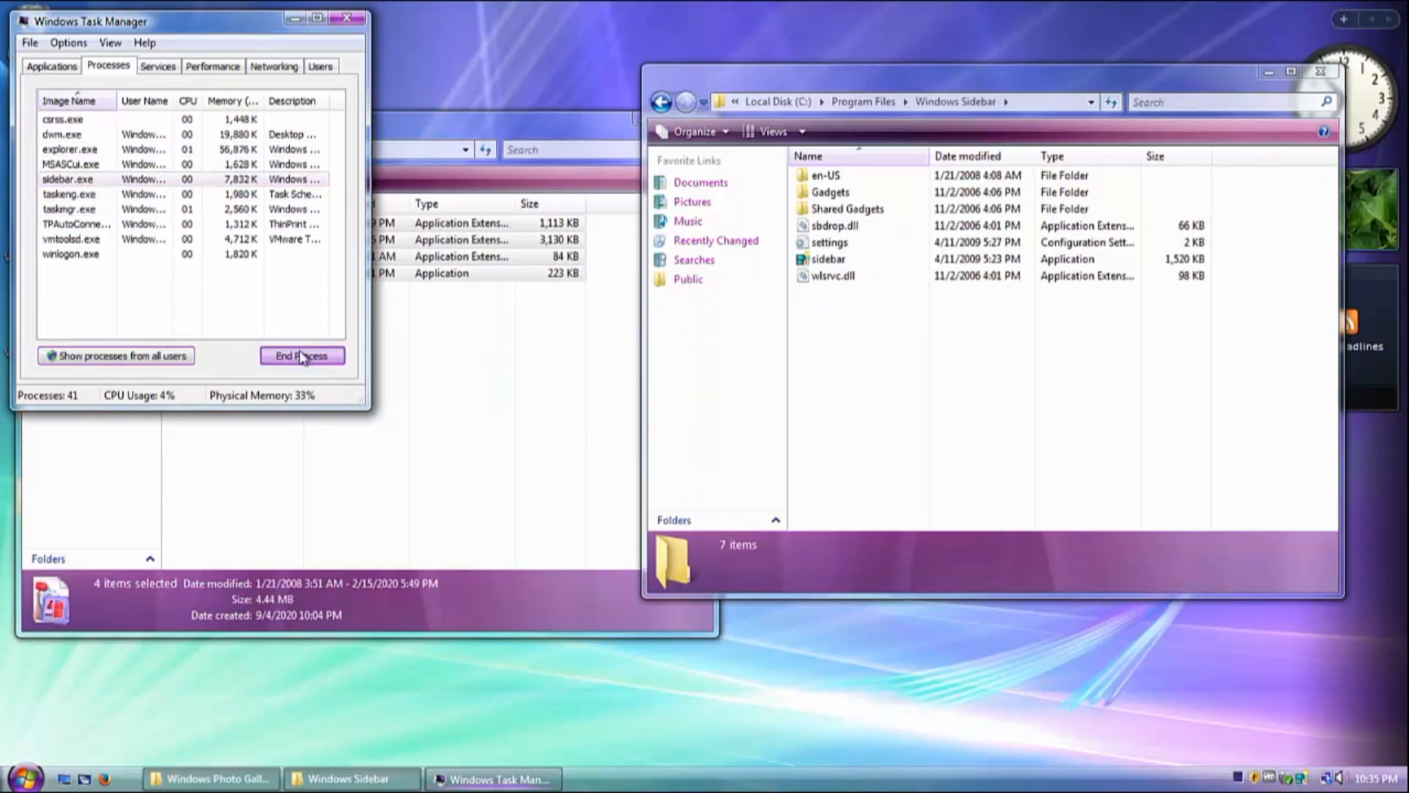
click(736, 418)
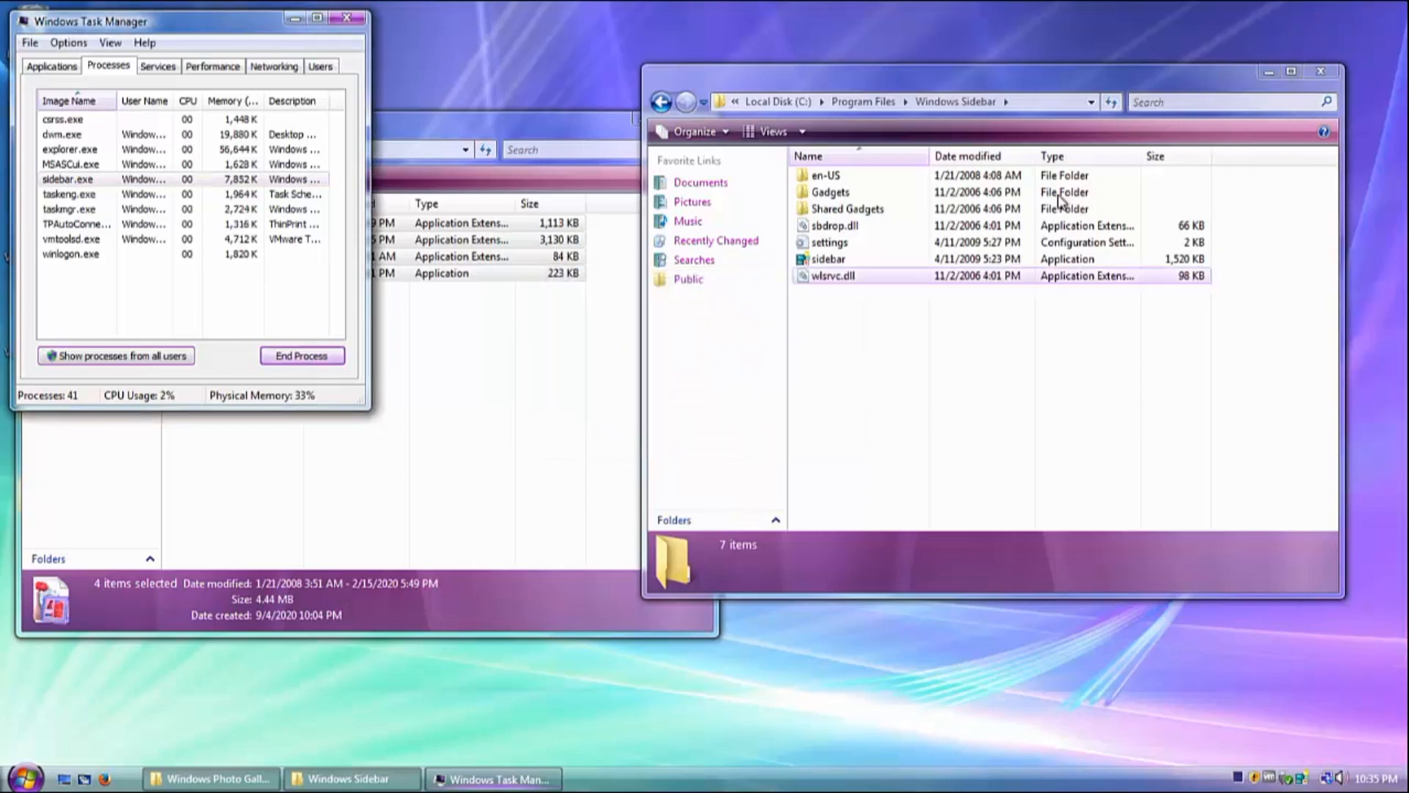
click(344, 20)
Change the owner of the sidebar application in C:\Program Files\Windows Sidebar to the Windows Vista user account with administrator permission.
right_click(870, 261)
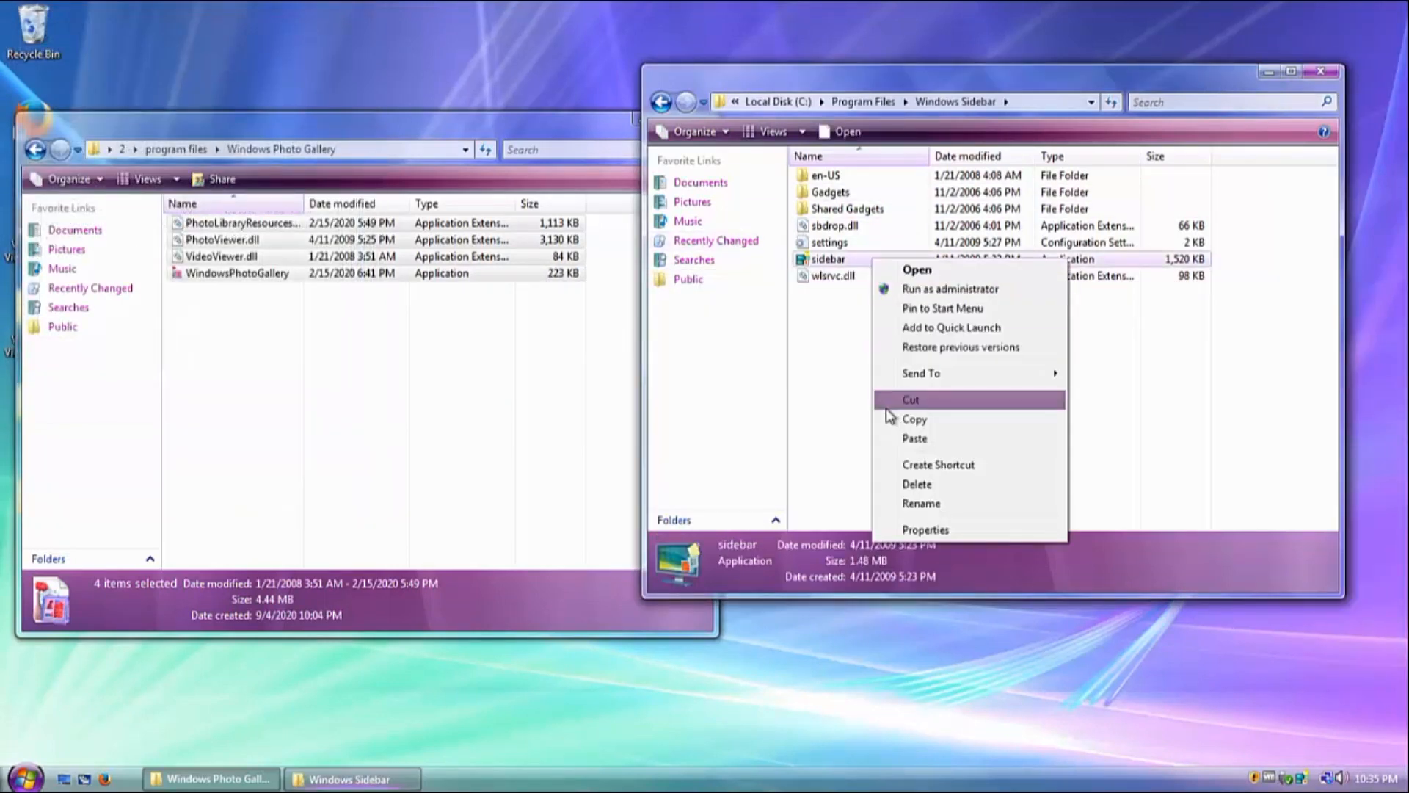
click(948, 527)
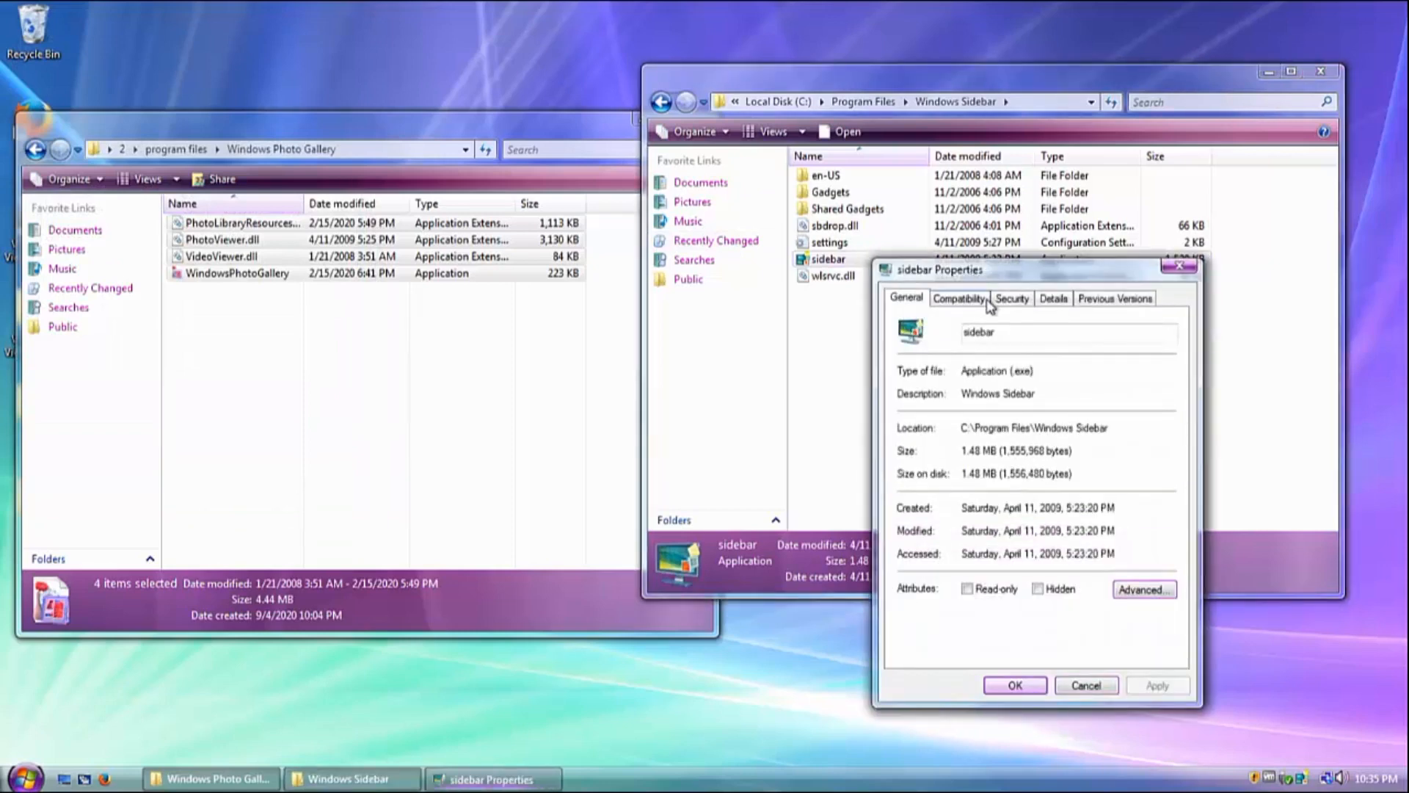
click(986, 301)
click(1011, 301)
click(967, 301)
click(1020, 301)
click(941, 398)
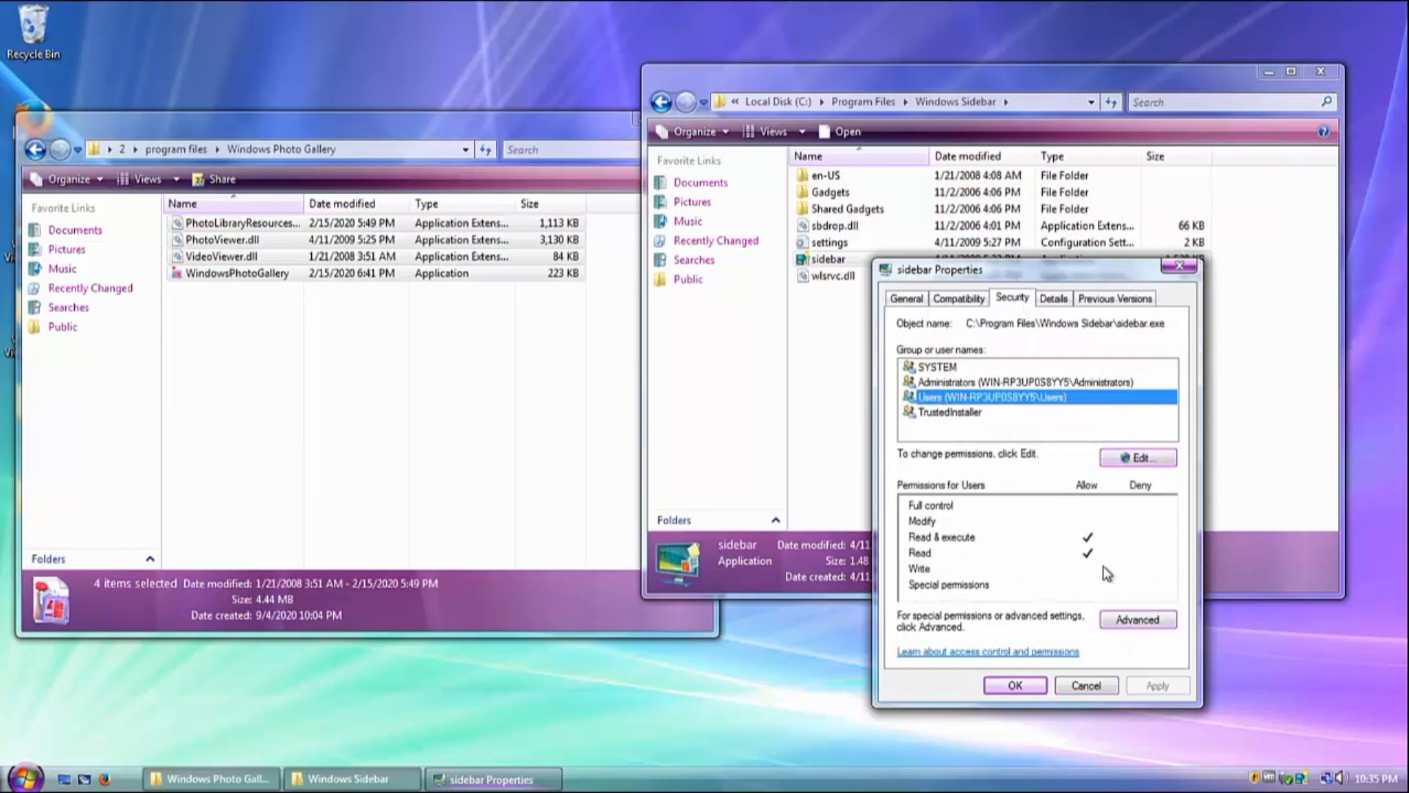
click(1138, 621)
click(985, 362)
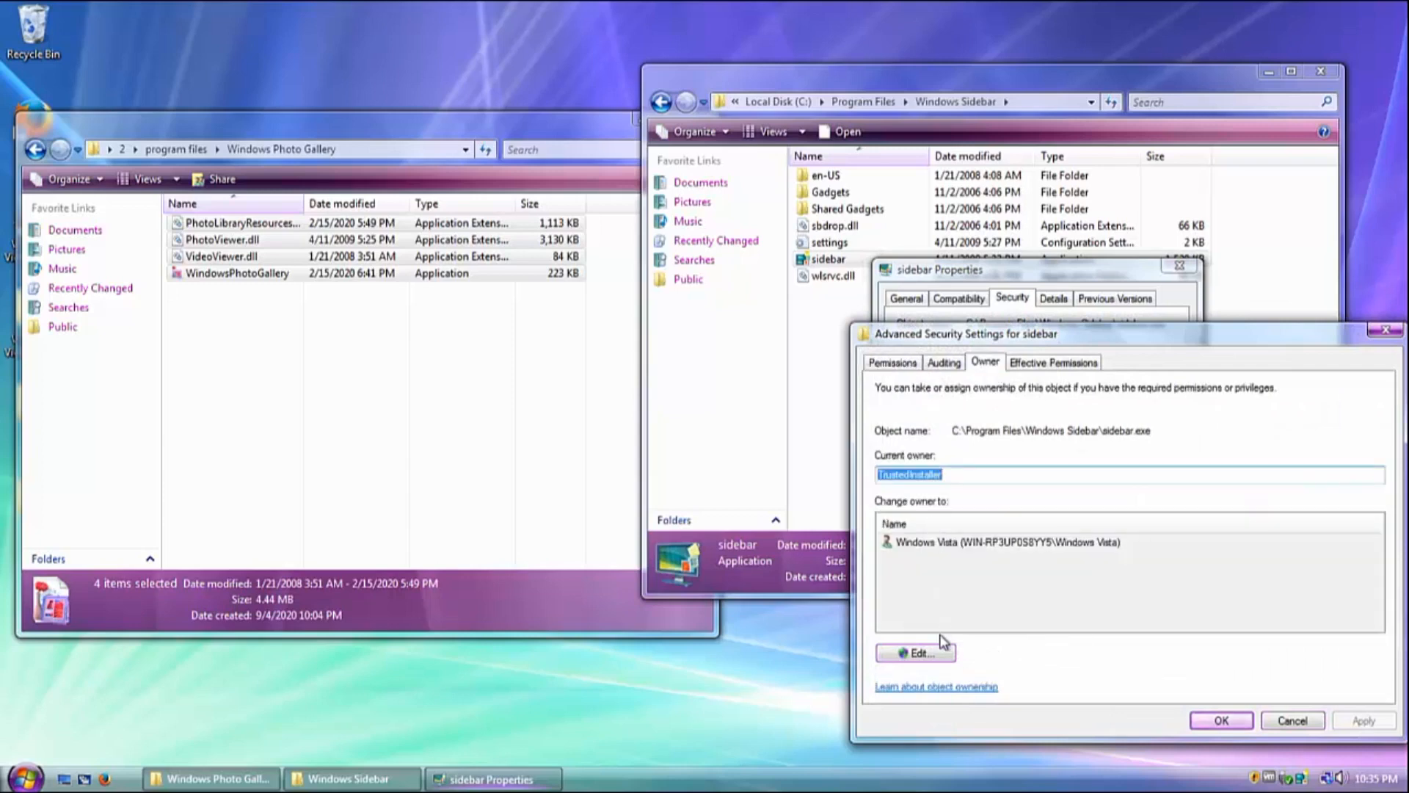
click(917, 653)
click(1191, 559)
click(958, 577)
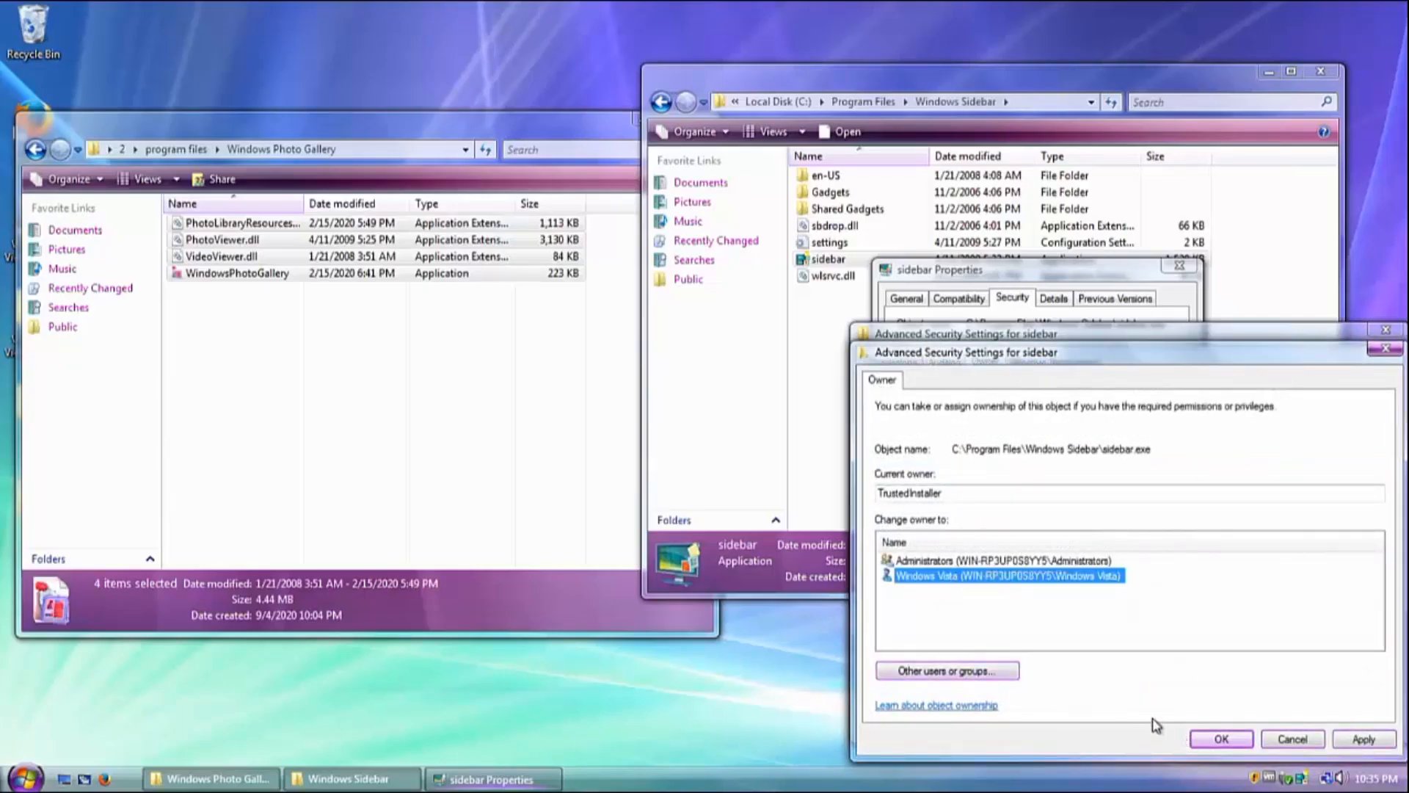
click(1221, 738)
click(911, 464)
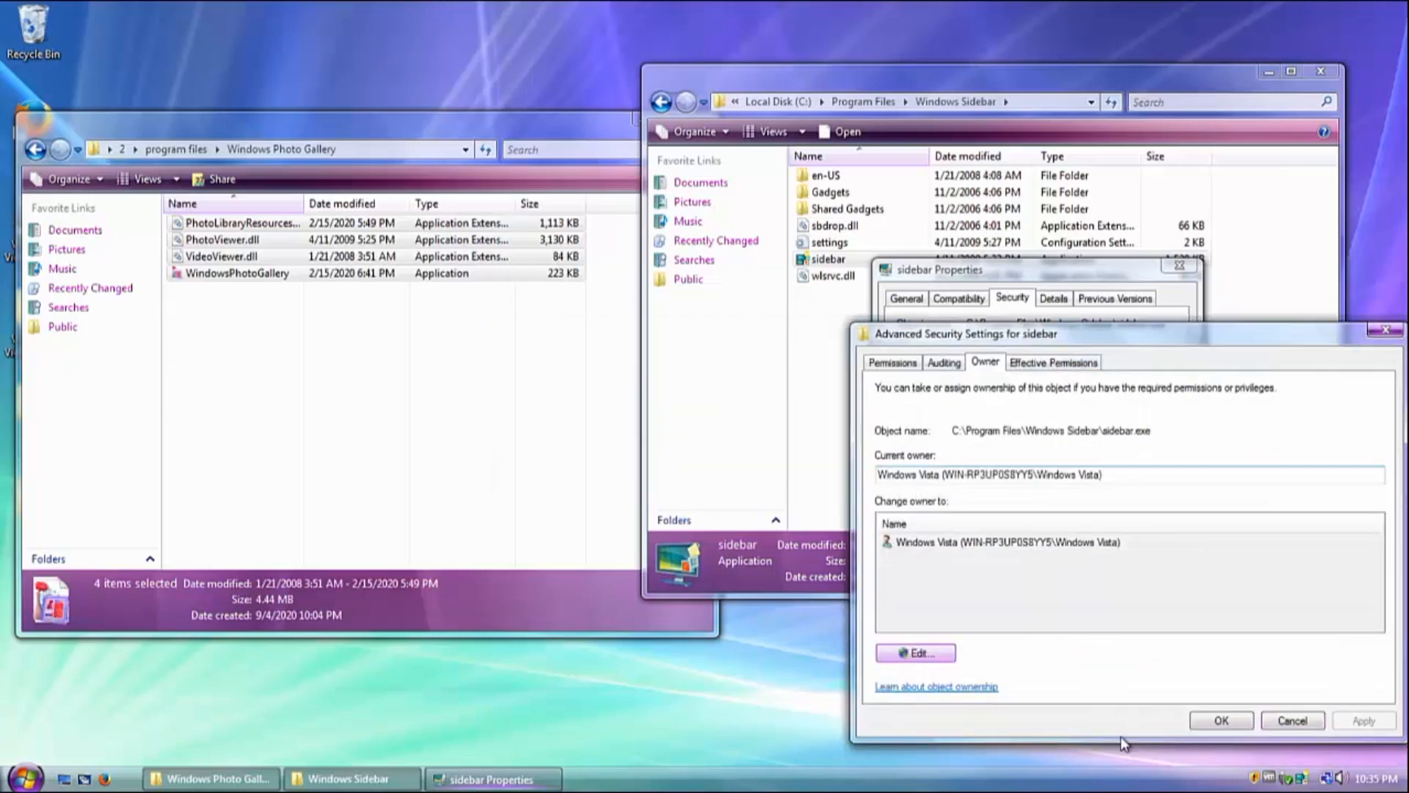
click(1207, 721)
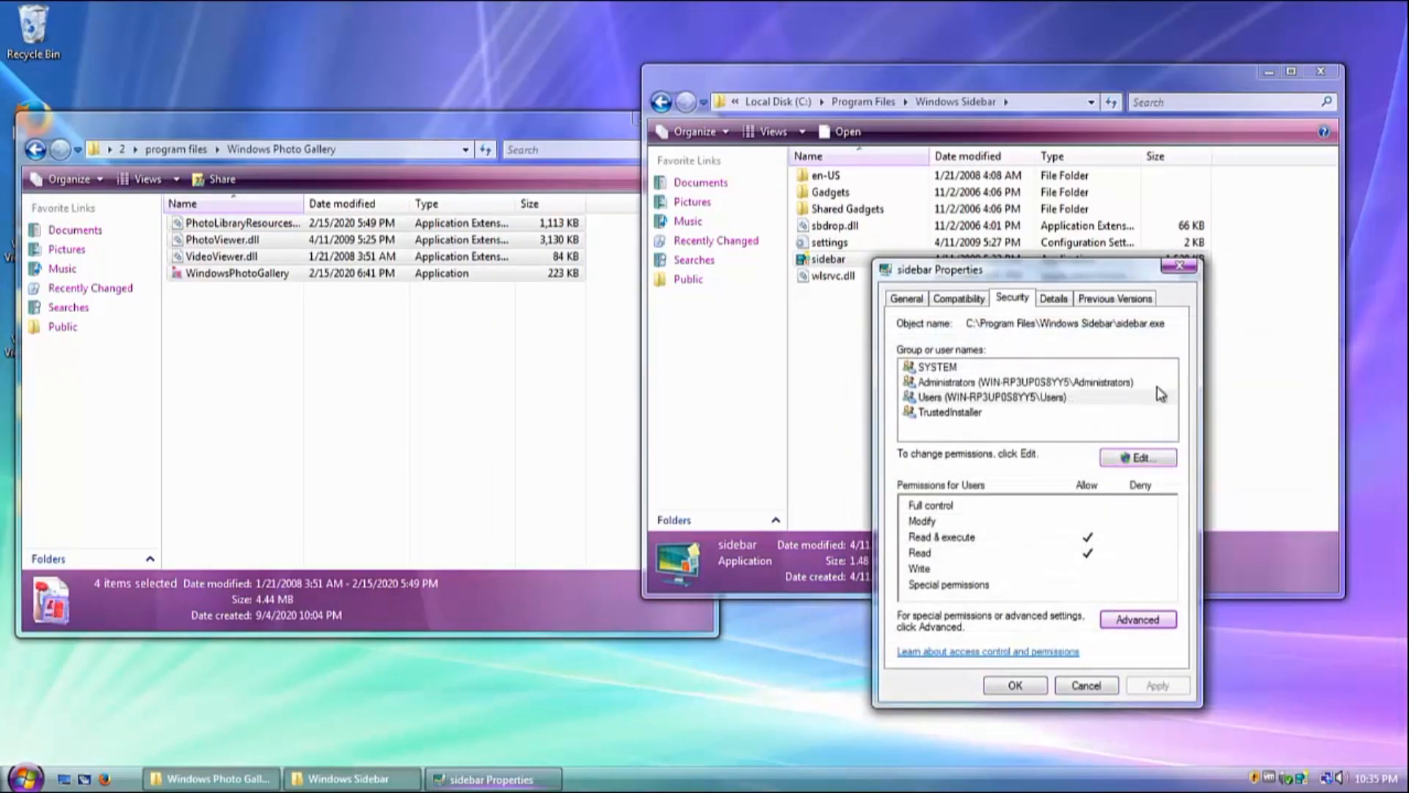
Allow the Users group full control of the sidebar application with administrator permission and close its properties.
click(1138, 457)
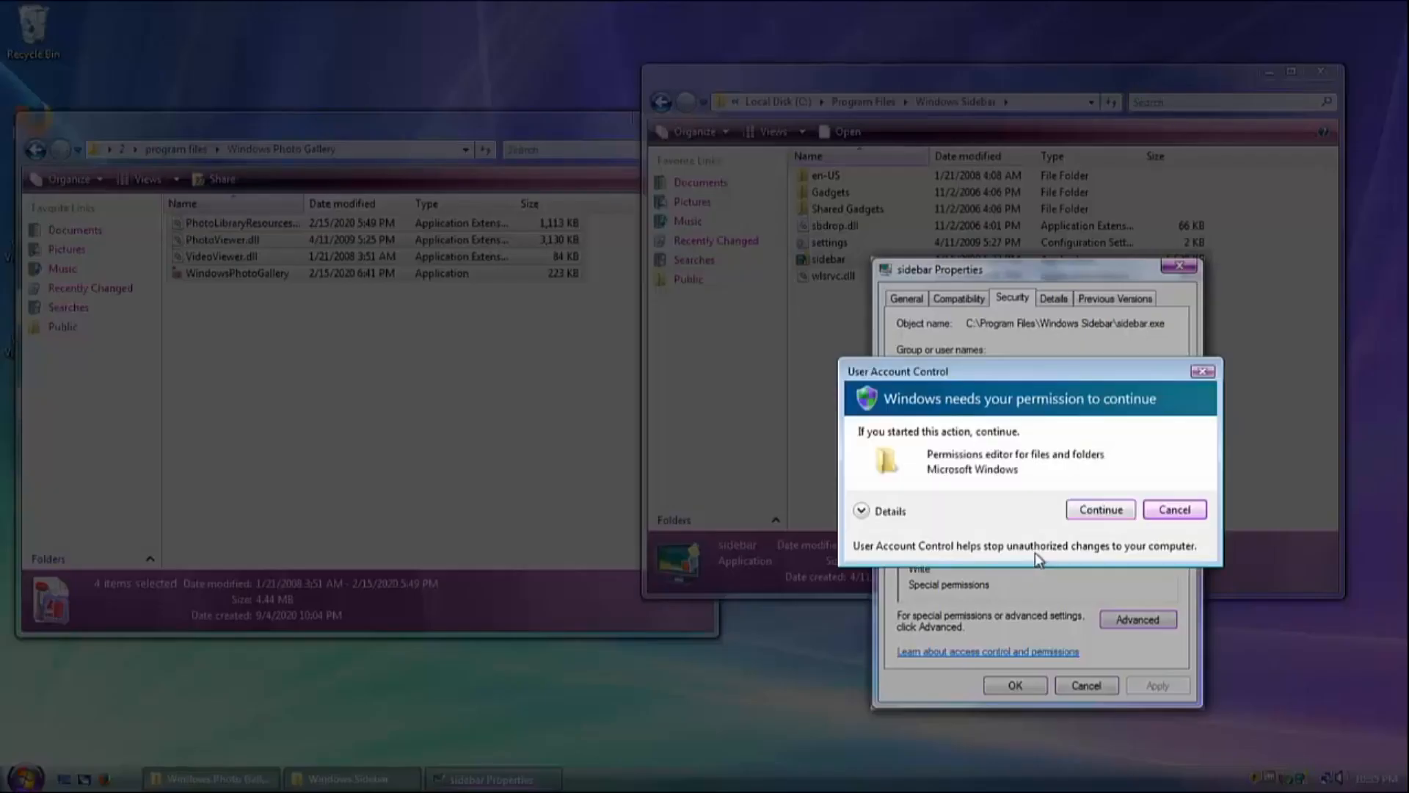
click(1101, 510)
click(1022, 462)
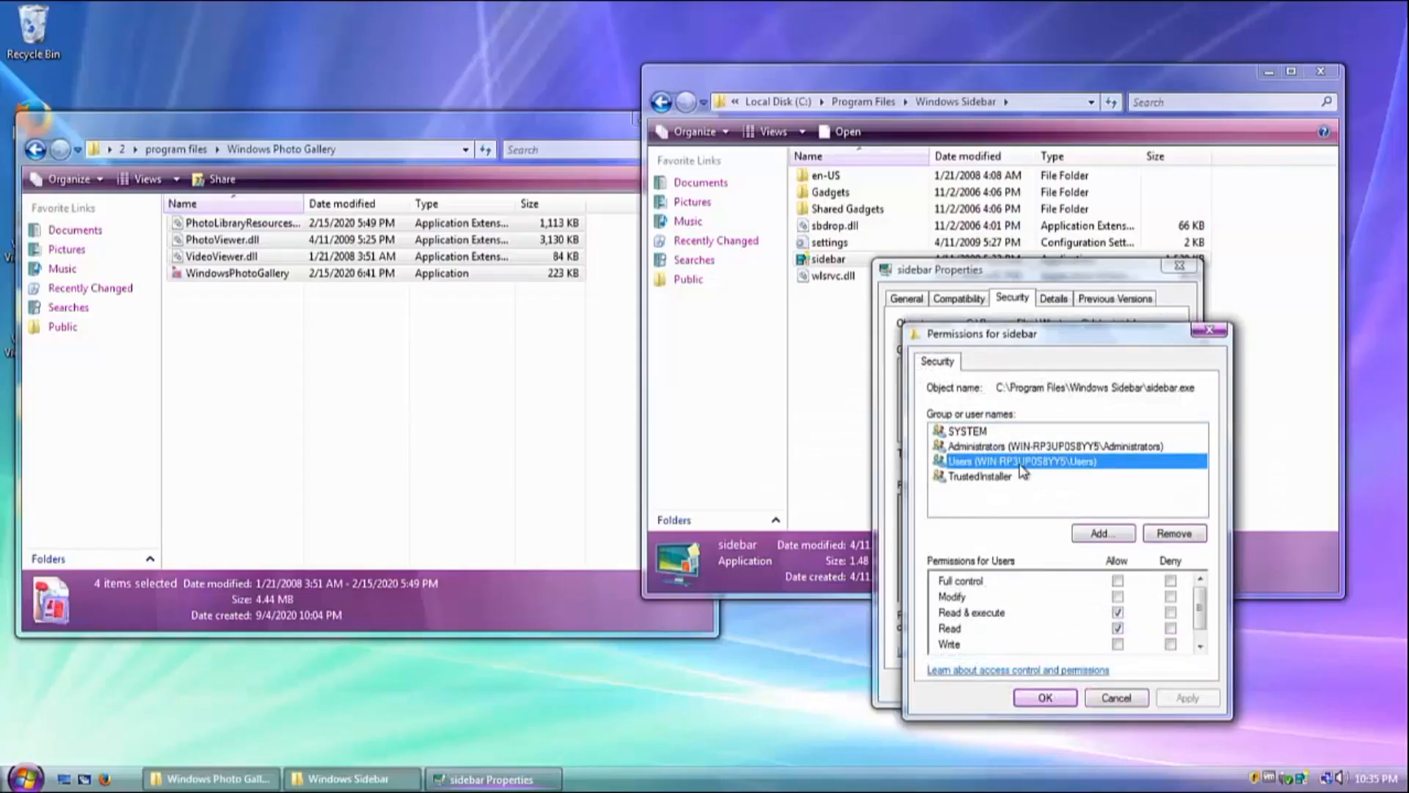
click(1117, 580)
click(1045, 698)
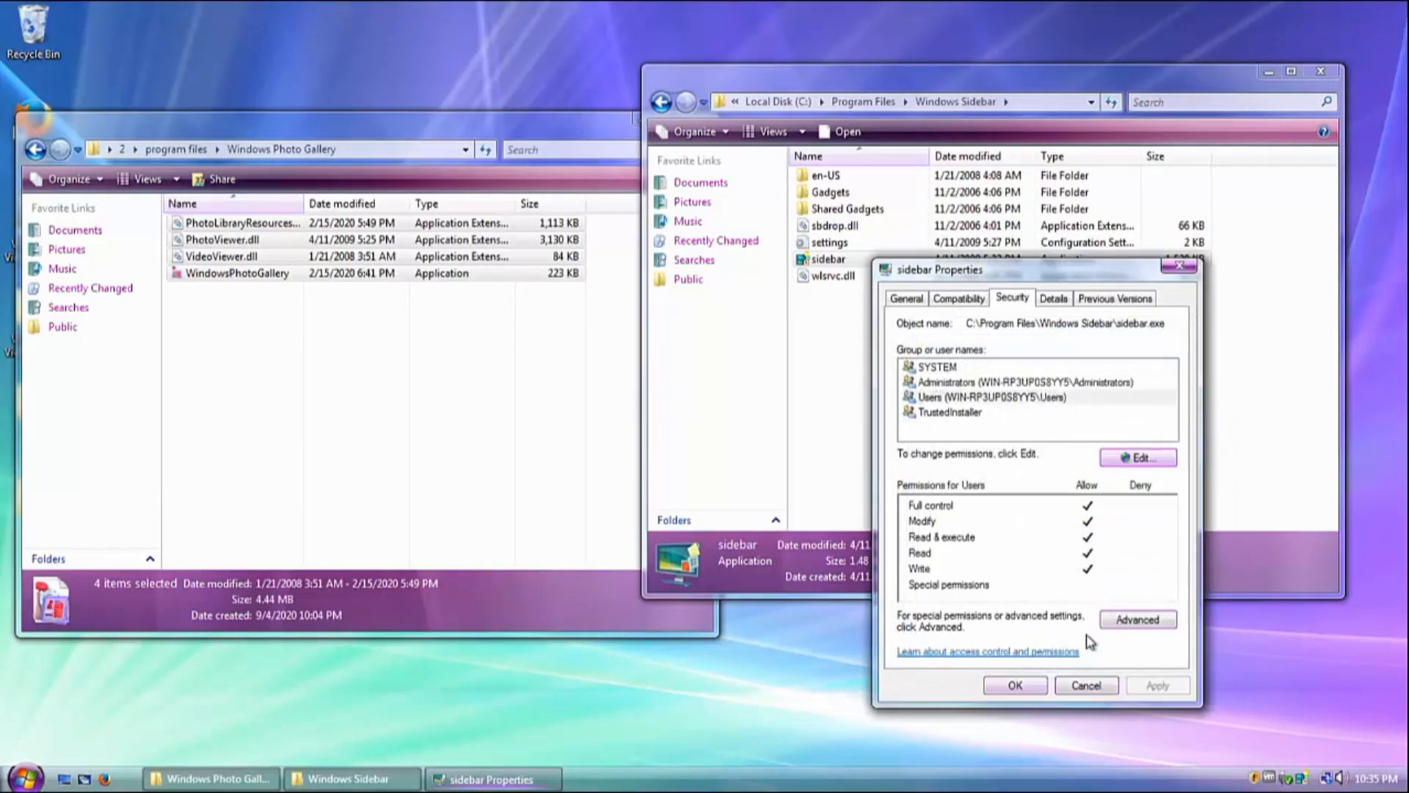
click(1036, 685)
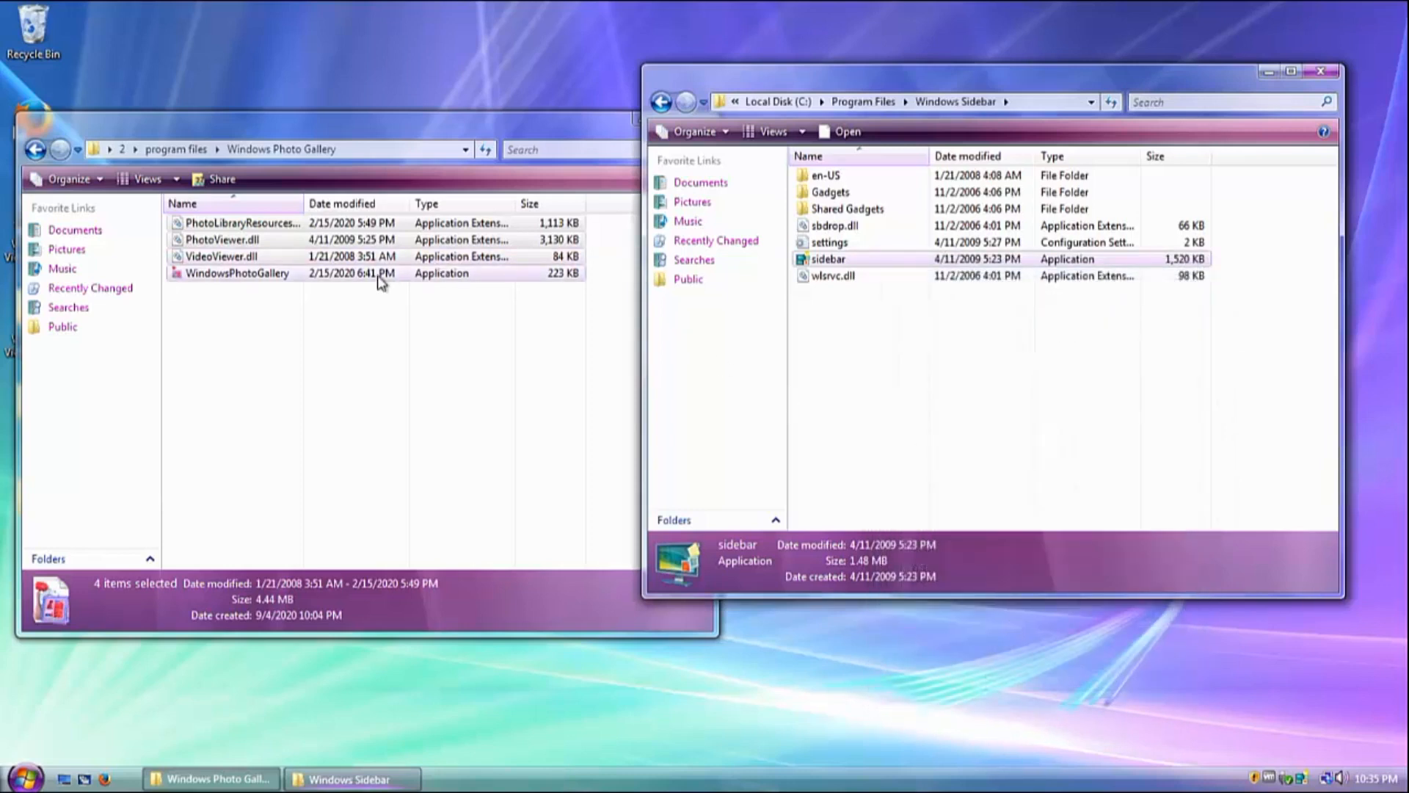
Copy the sidebar application from folder 2's Windows Sidebar into C:\Program Files\Windows Sidebar, replacing the file with the same name.
click(34, 149)
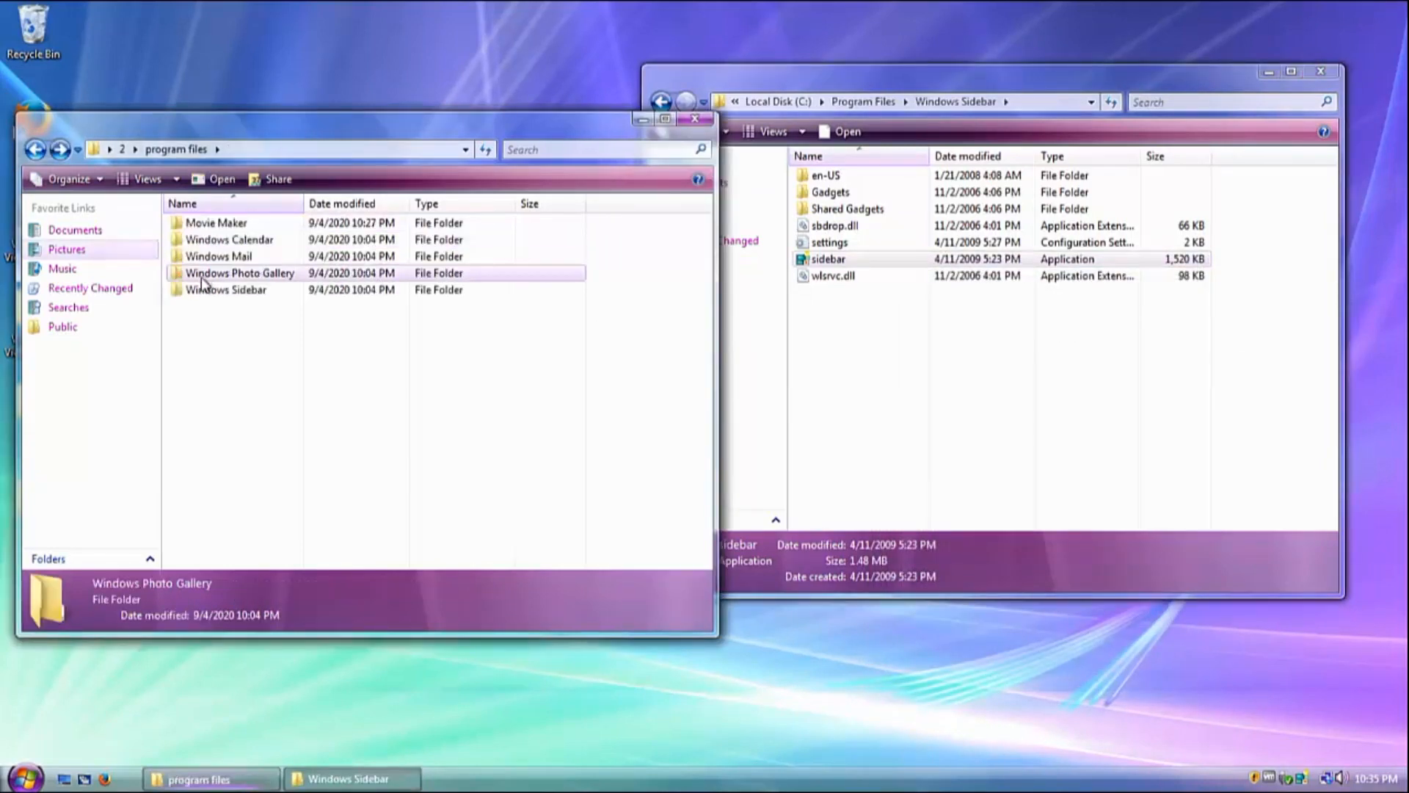
double_click(202, 294)
drag(213, 314, 984, 409)
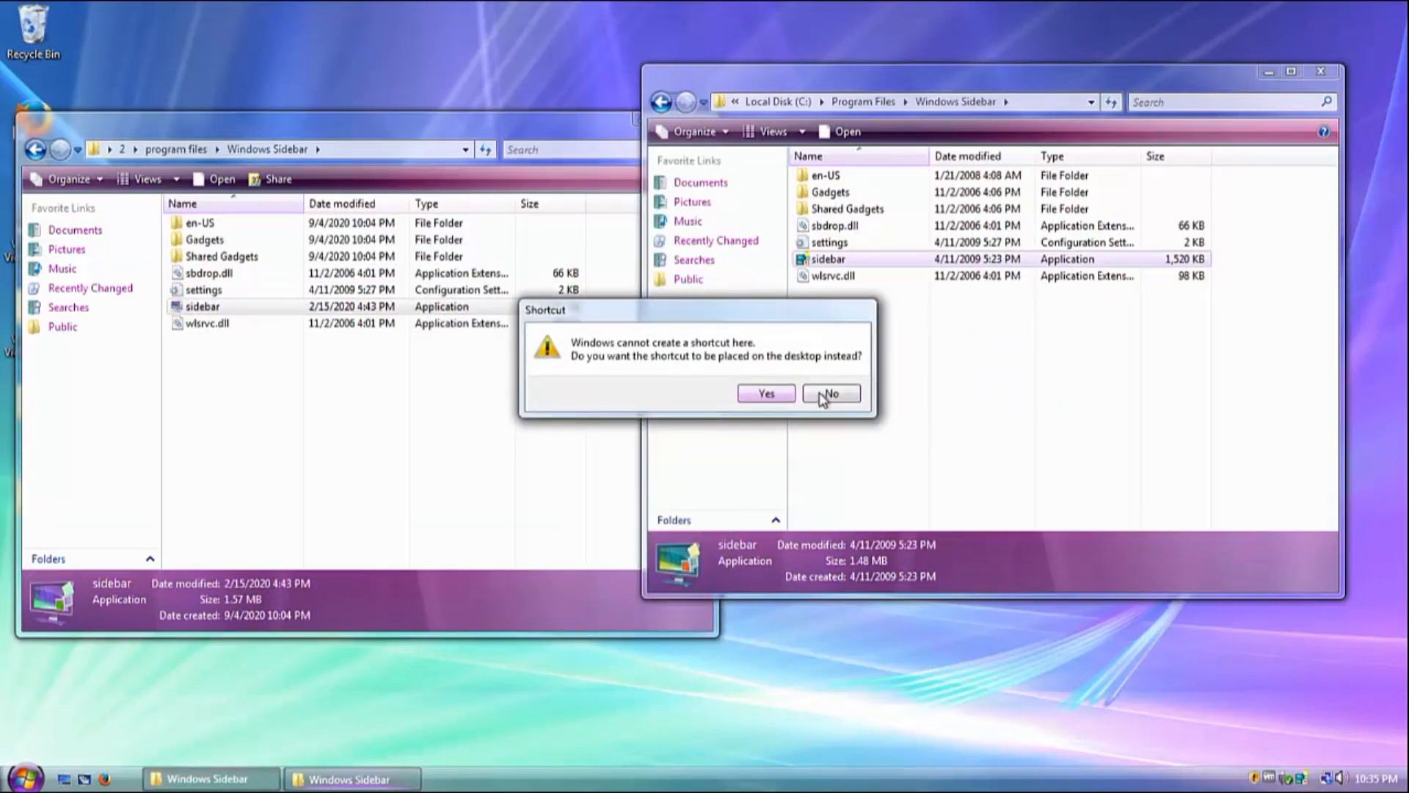
click(819, 396)
right_click(314, 308)
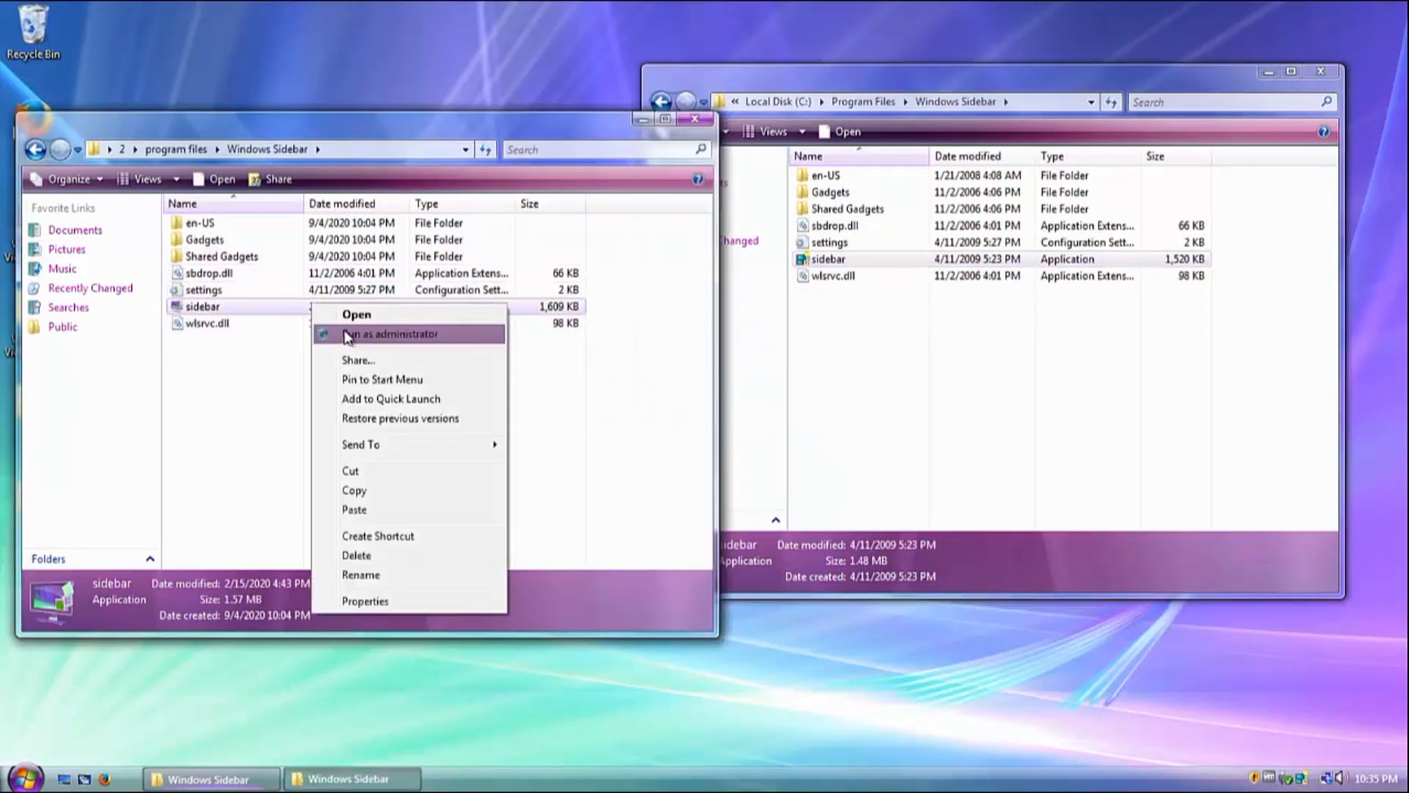
click(355, 490)
right_click(926, 415)
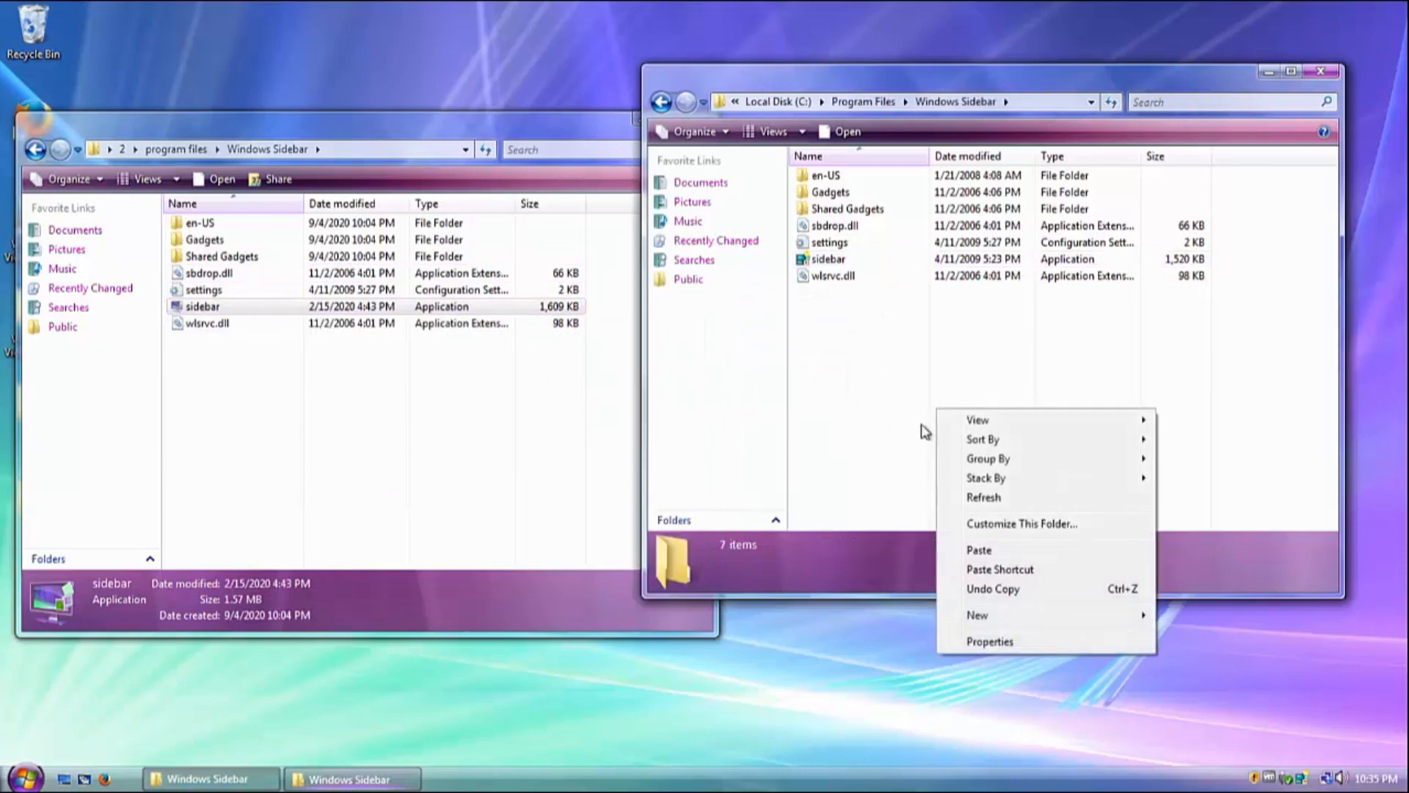
click(954, 549)
click(786, 331)
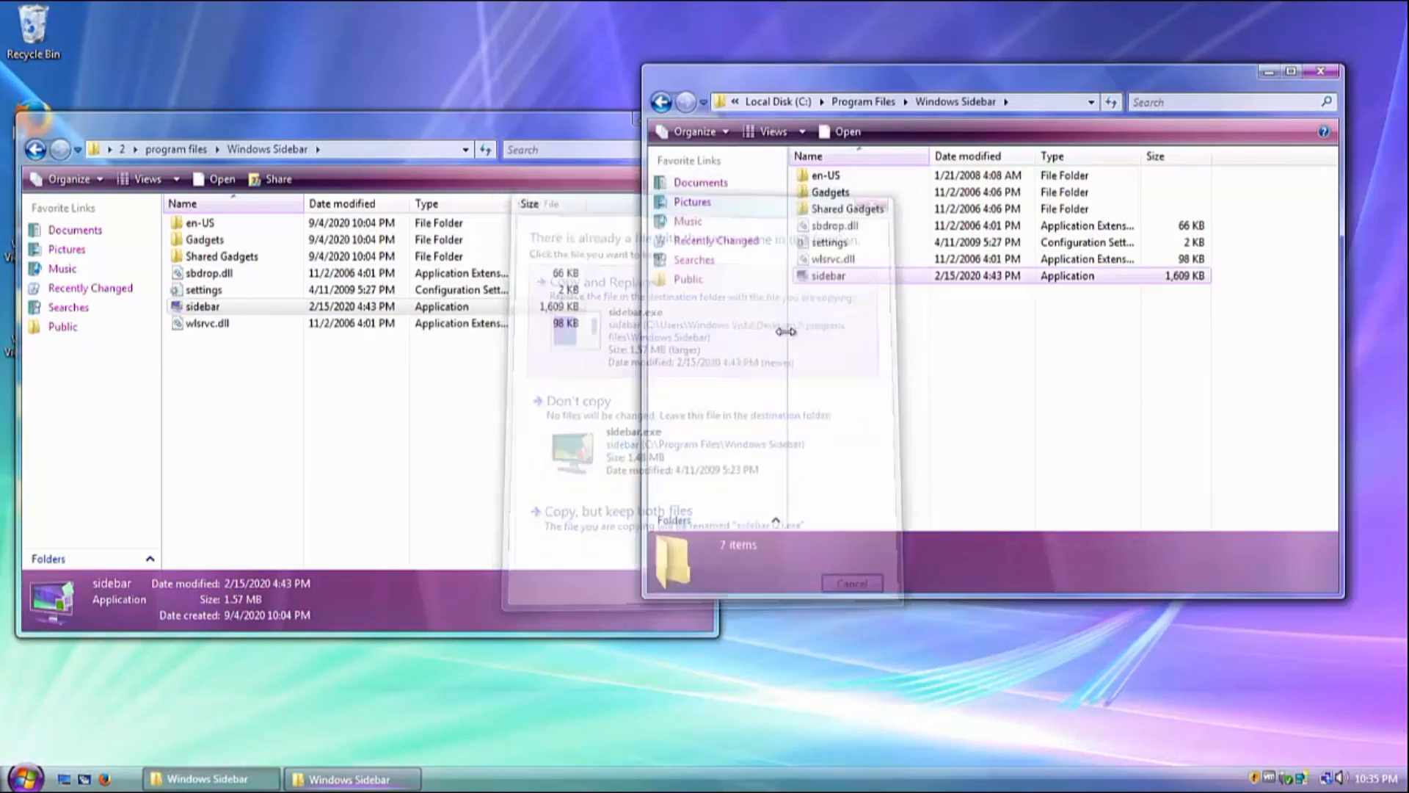
Rename the Calendar.Gadget folder in the Windows Sidebar program folder's Gadgets subfolder as Calendar.Gadgets.
double_click(856, 193)
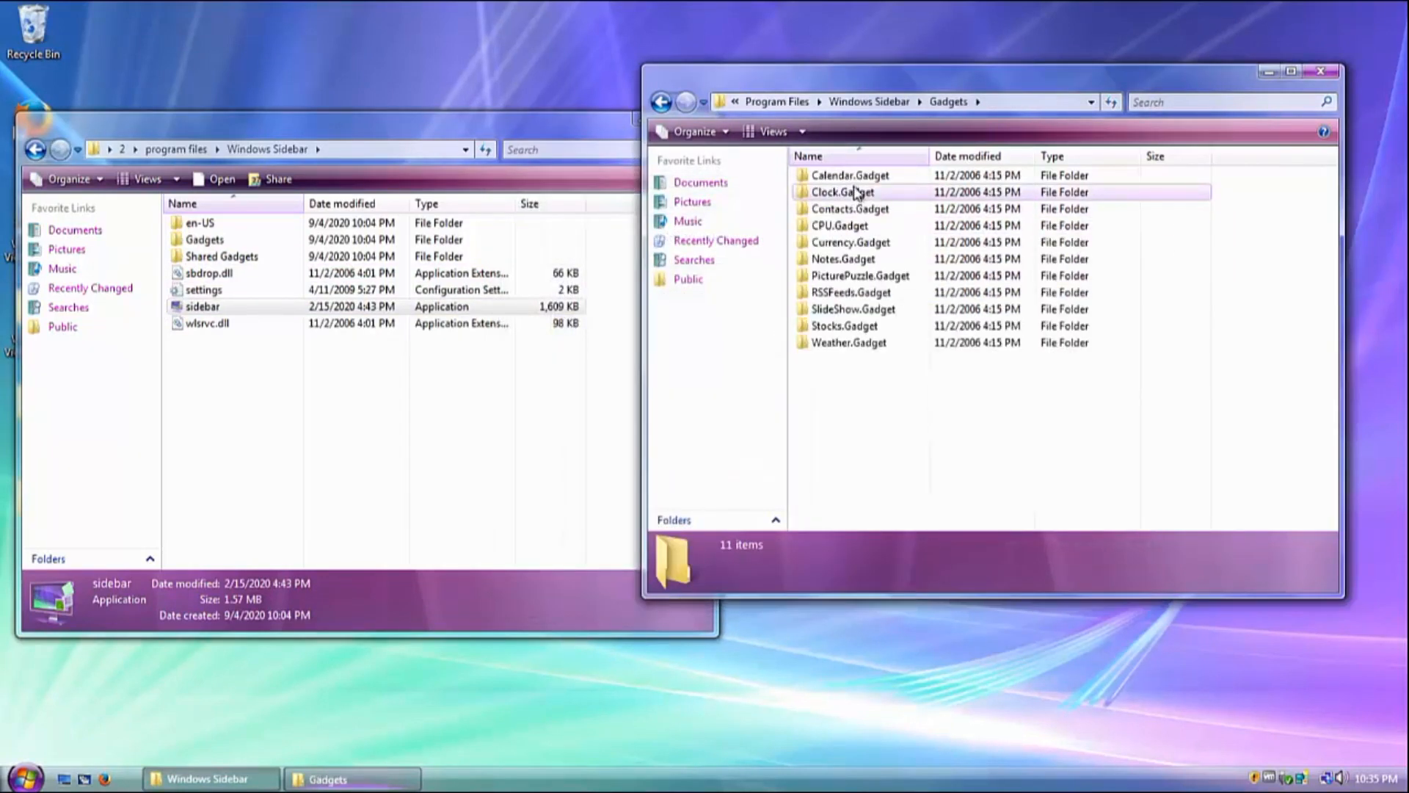
right_click(852, 175)
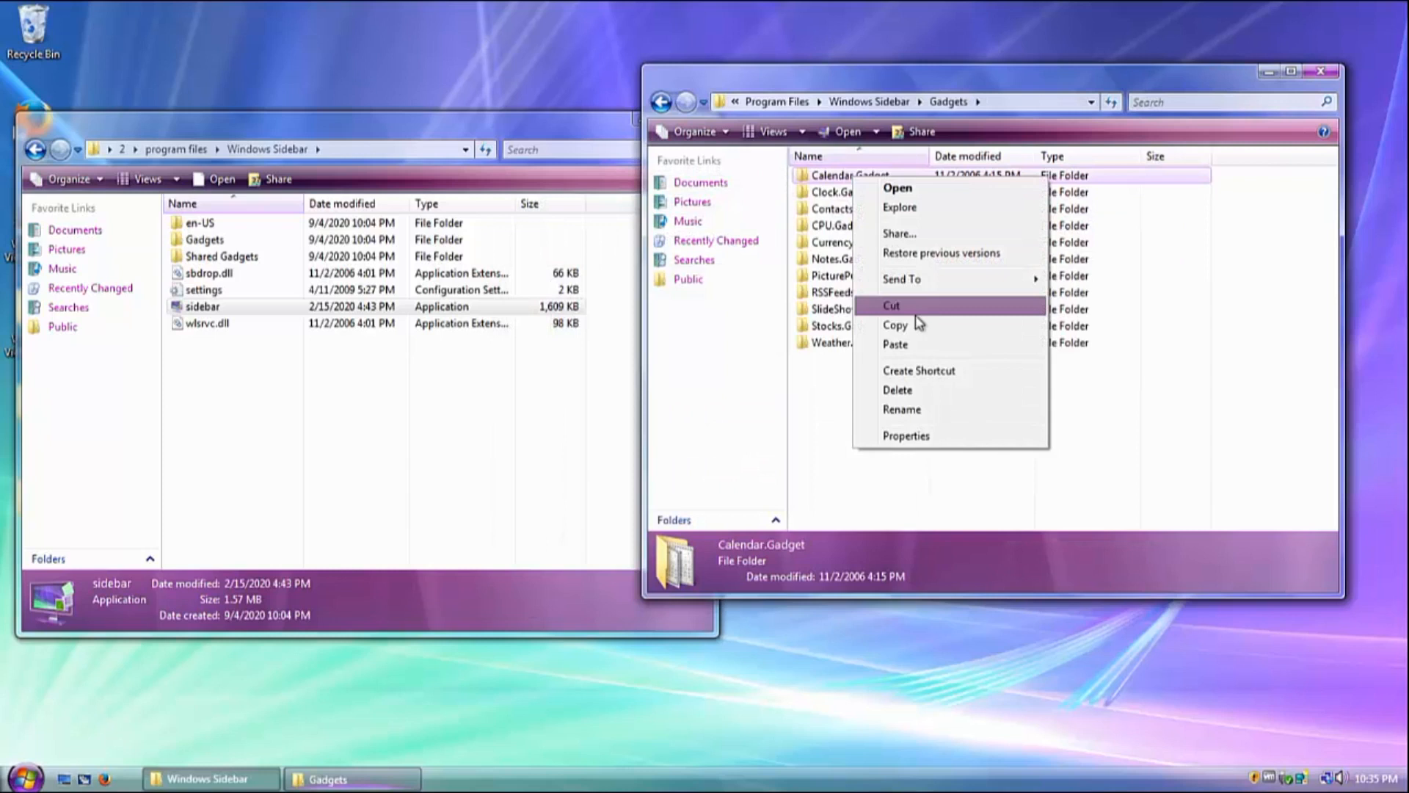
click(922, 405)
key(End)
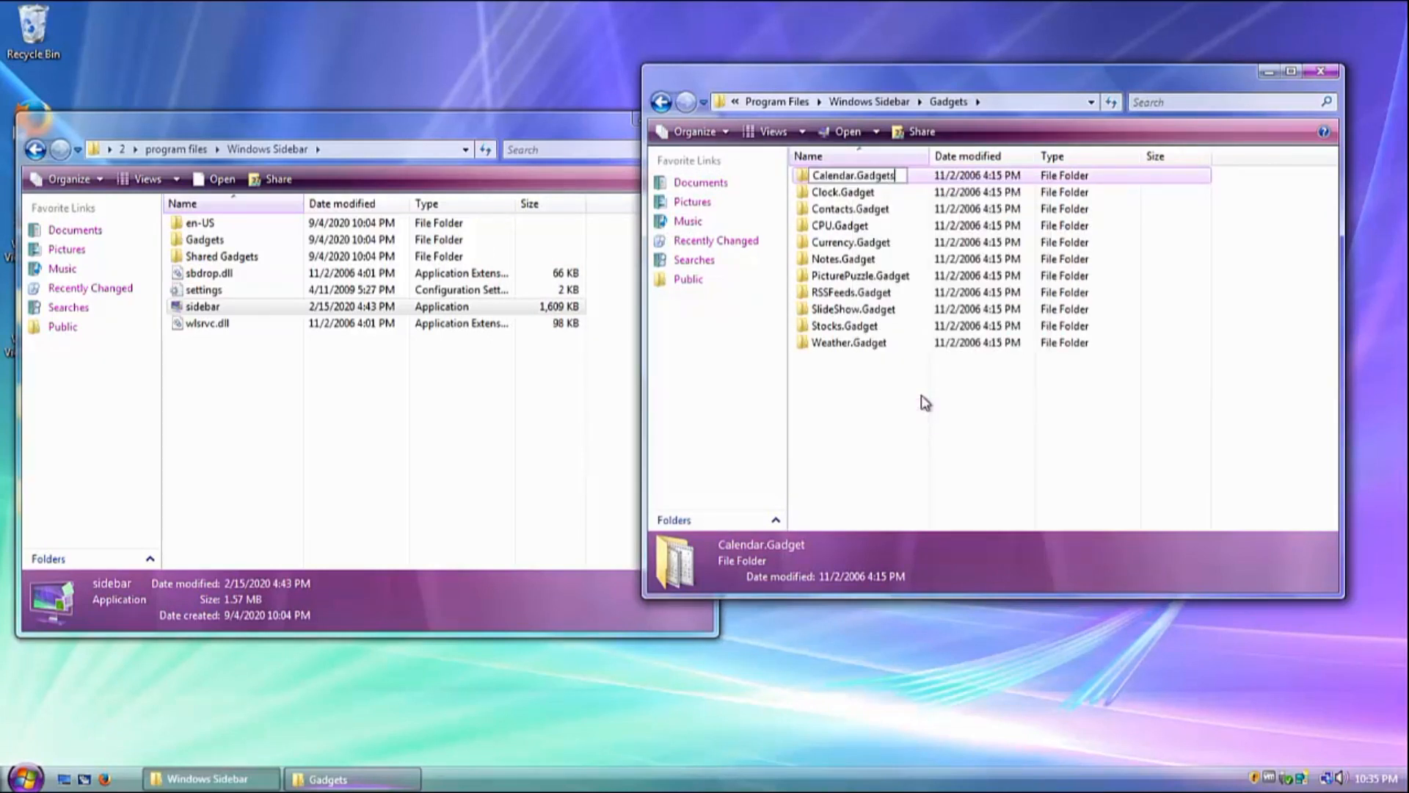
Rename the Calendar.Gadget folder to Calendar.Gadgets and allow the file operation with administrator rights.
key(Return)
click(698, 465)
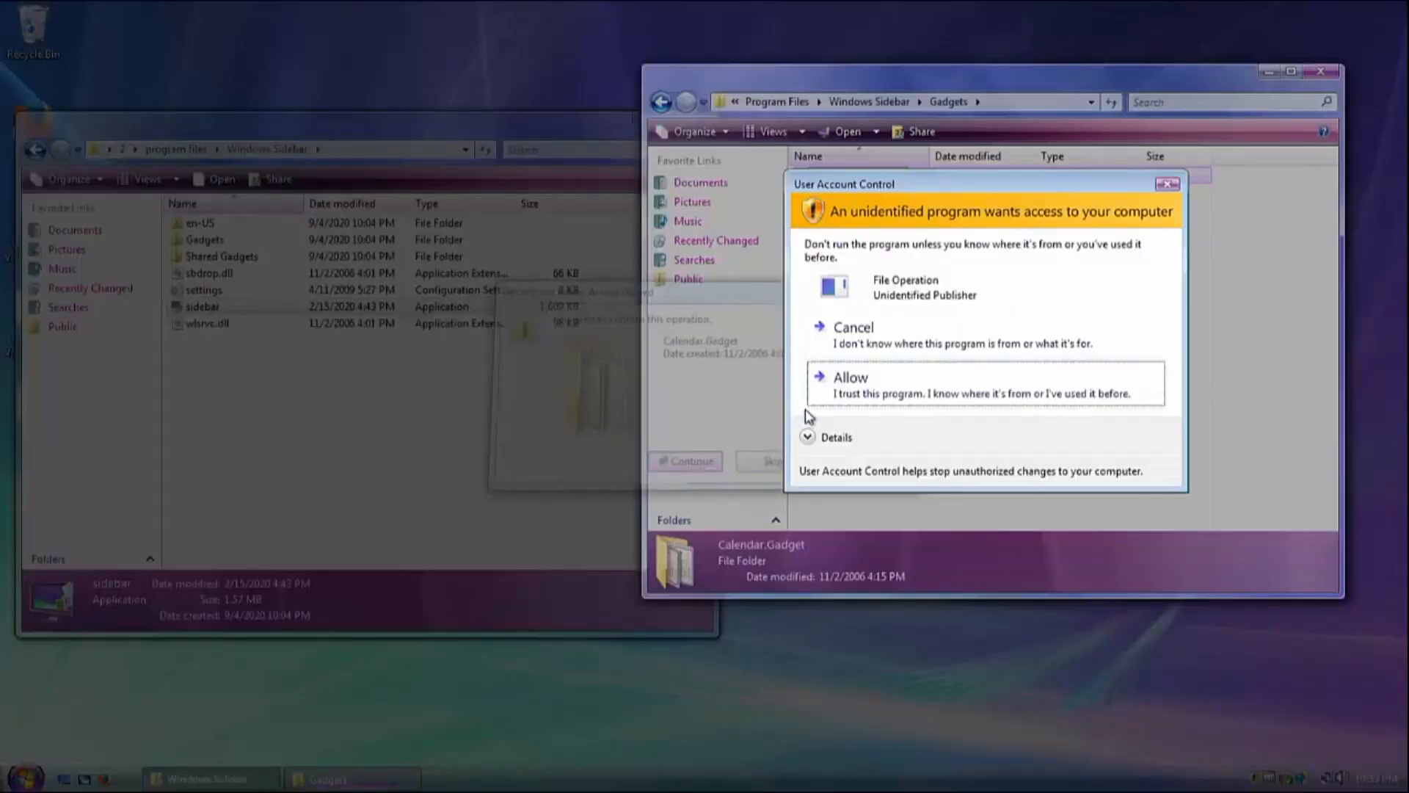
click(811, 396)
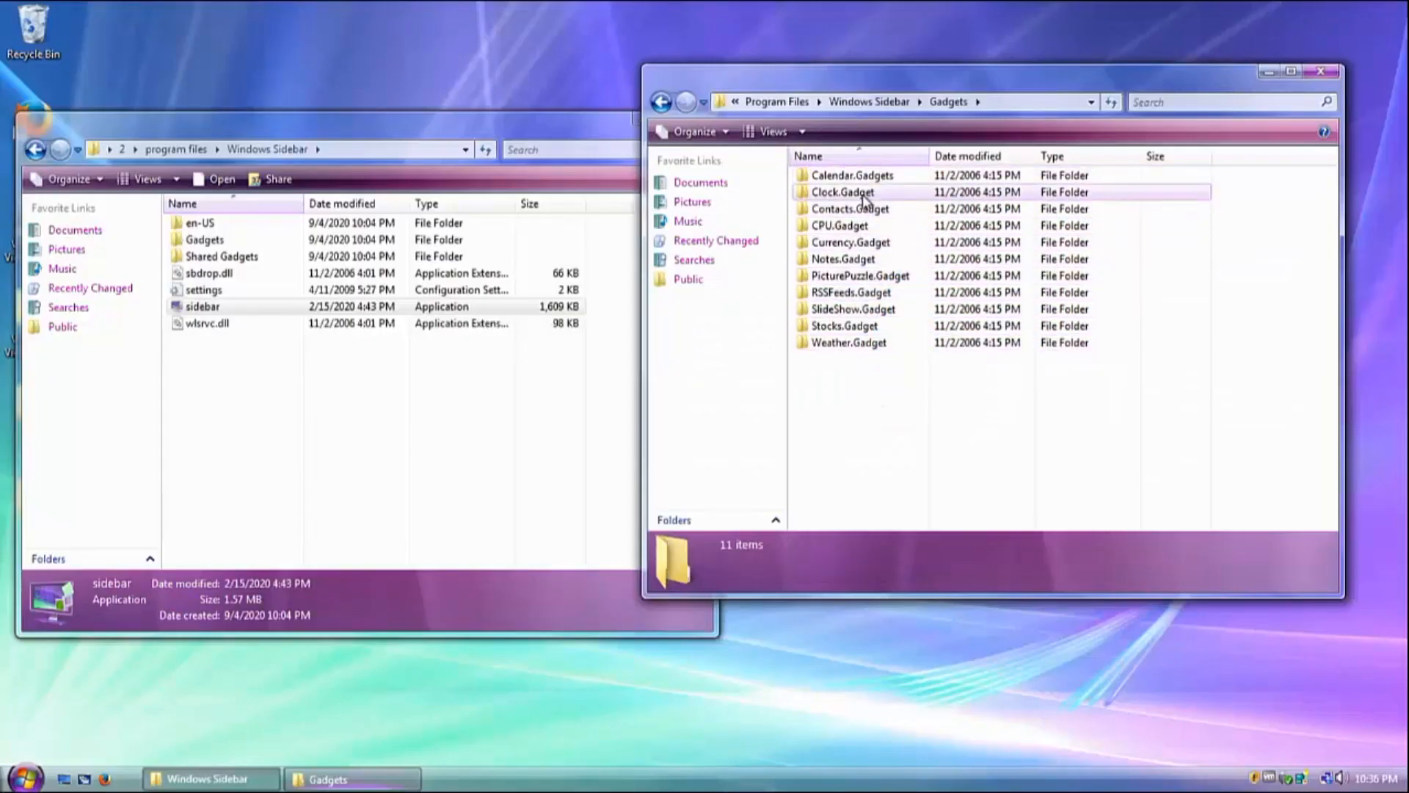
right_click(857, 191)
click(894, 409)
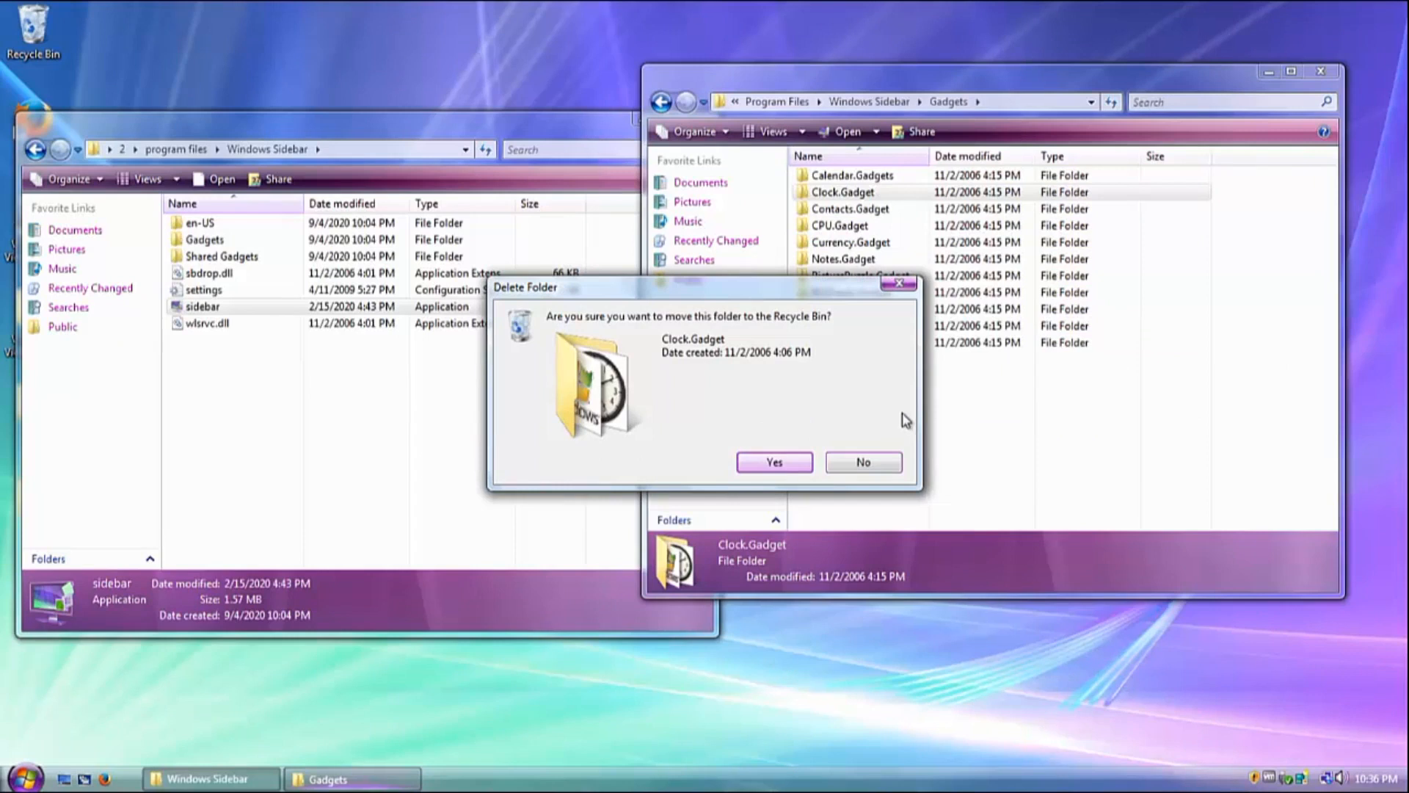
click(866, 460)
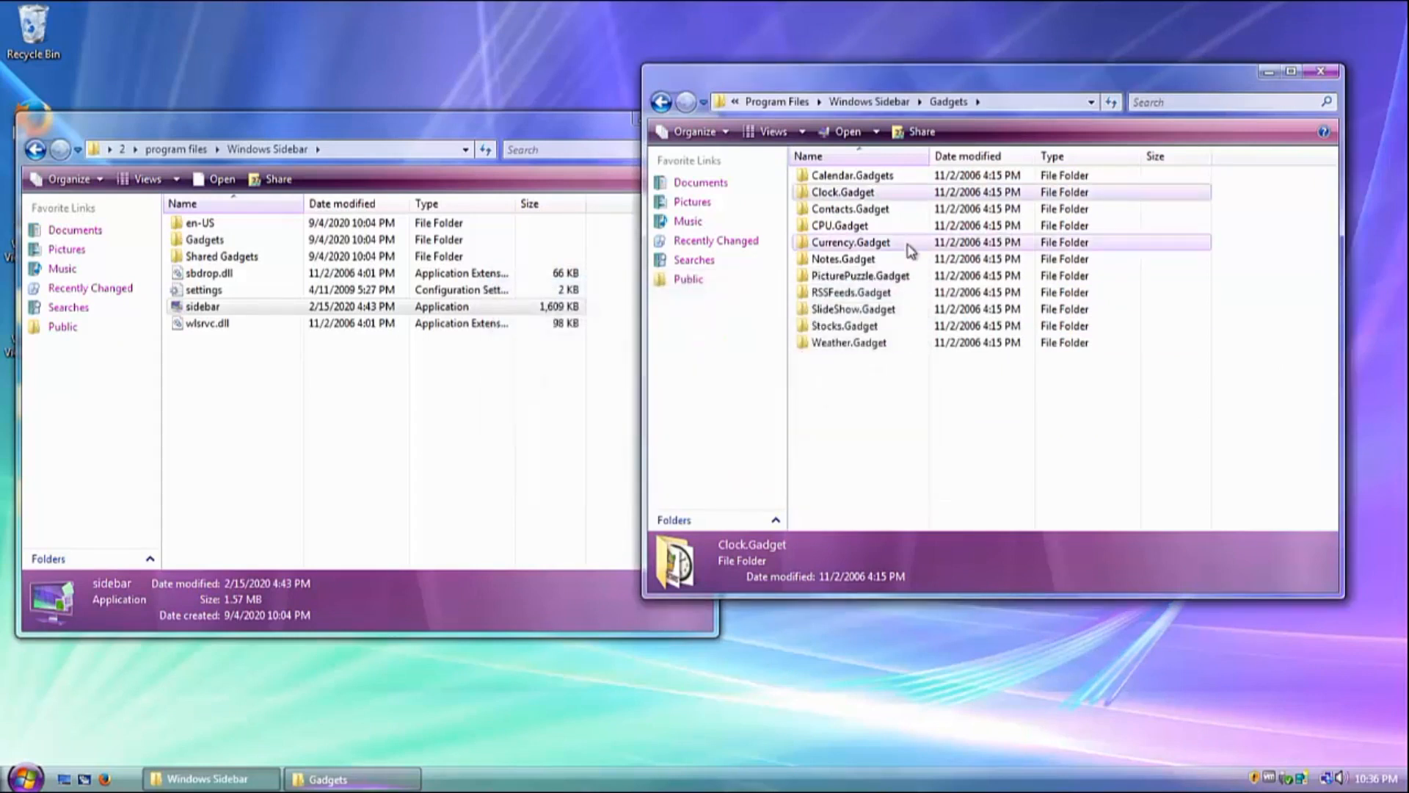
Rename the Clock.Gadget folder to Clock.Gadgets and authorize the change.
right_click(874, 195)
click(920, 426)
key(End)
key(Return)
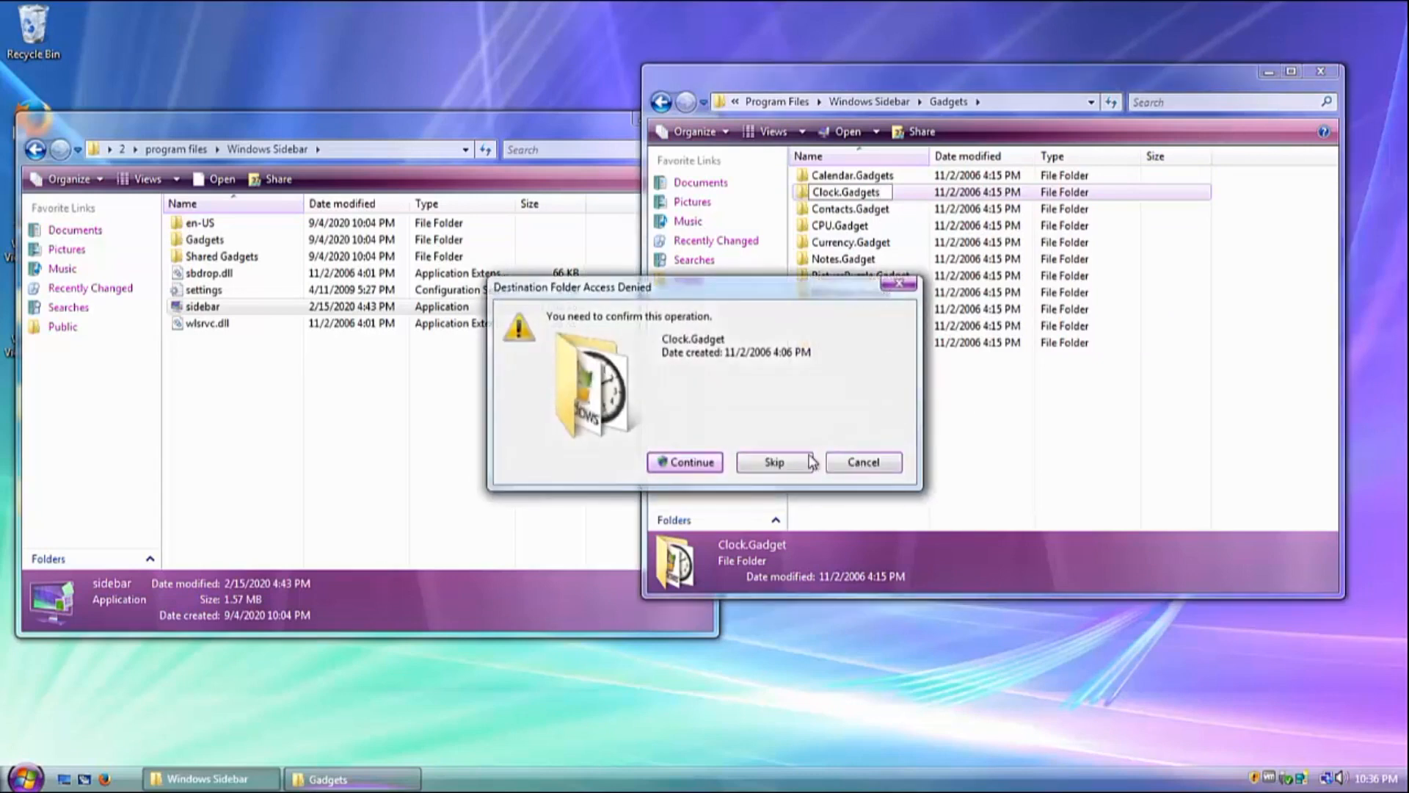
click(697, 457)
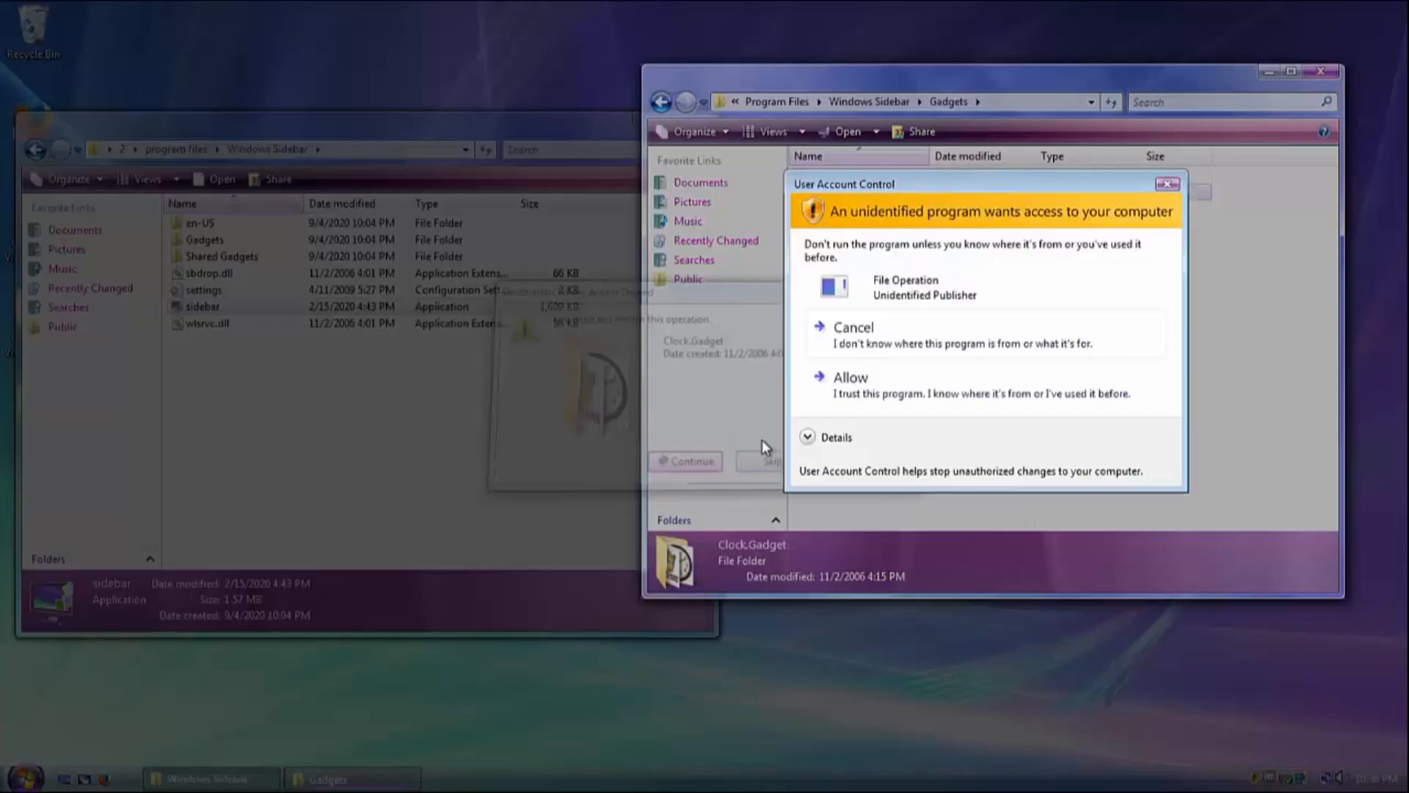
click(855, 386)
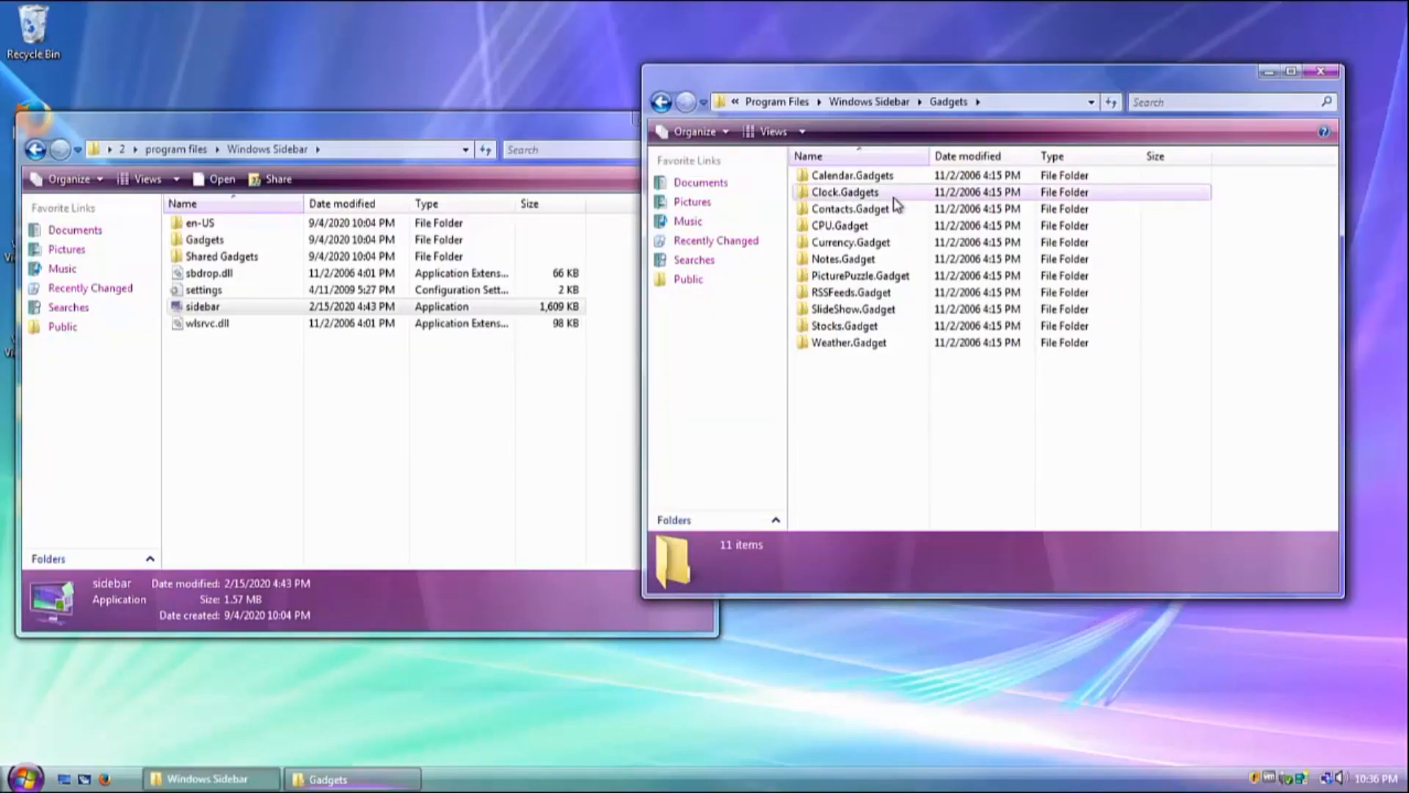
Rename the Contacts.Gadget folder to Contacts.Gadgets and authorize the change.
right_click(872, 210)
click(920, 445)
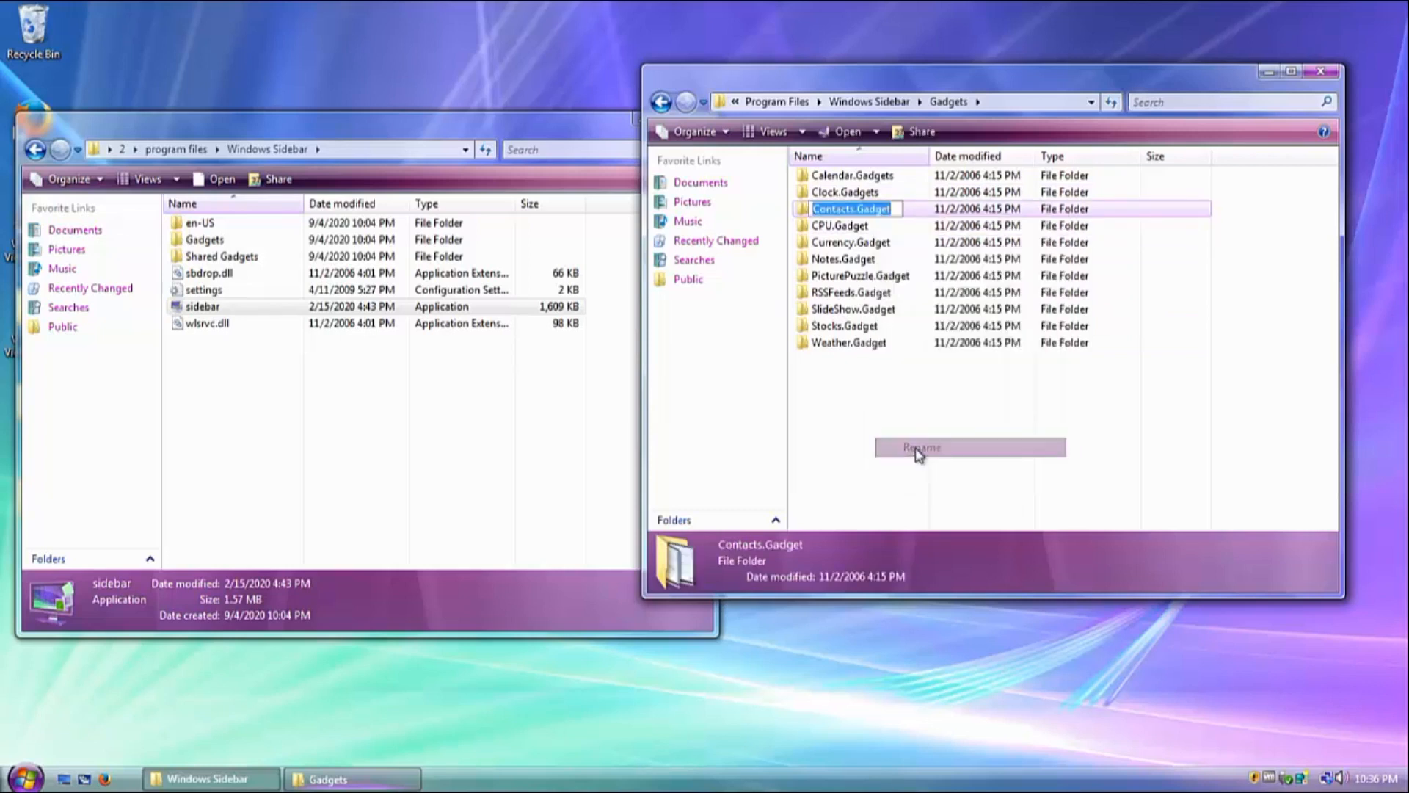
key(End)
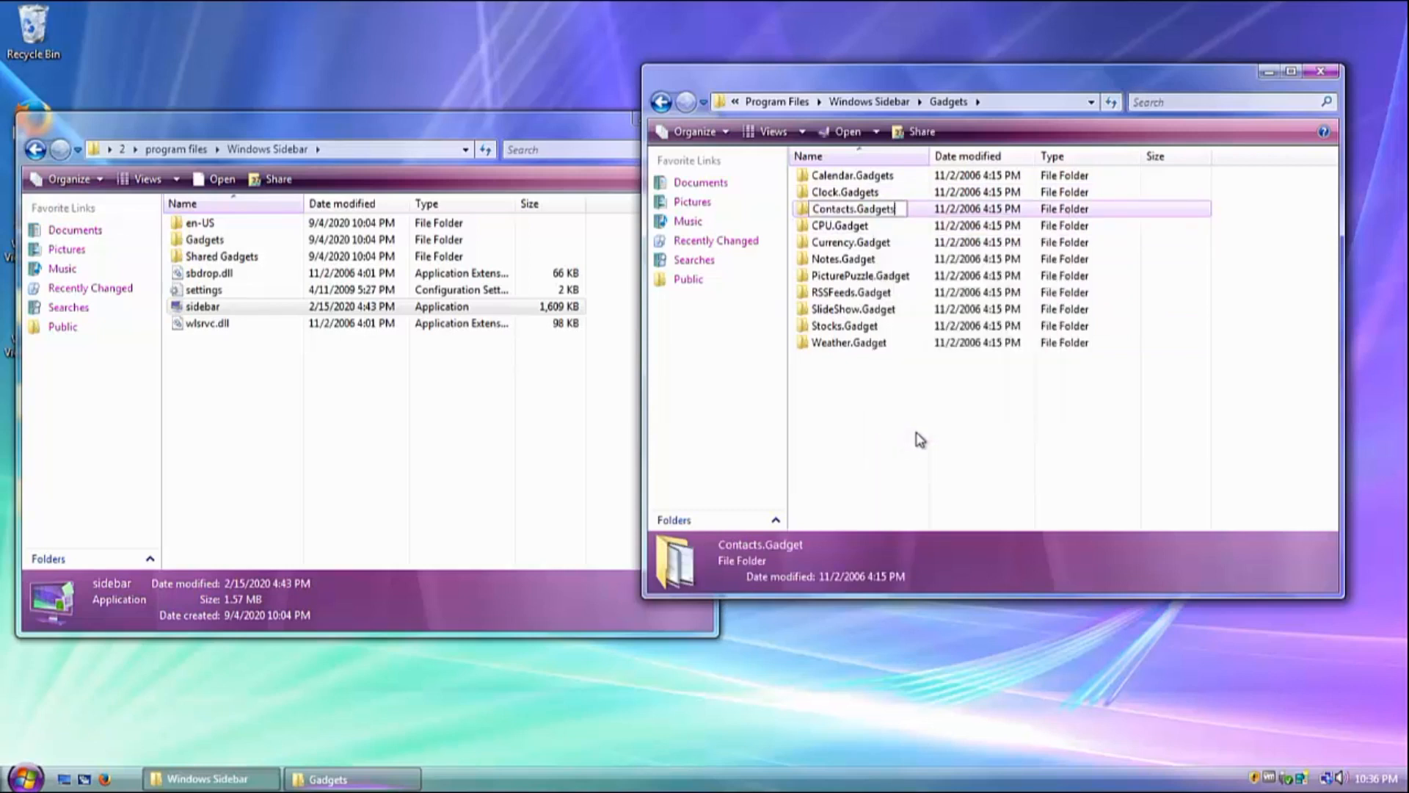
key(Return)
key(Return)
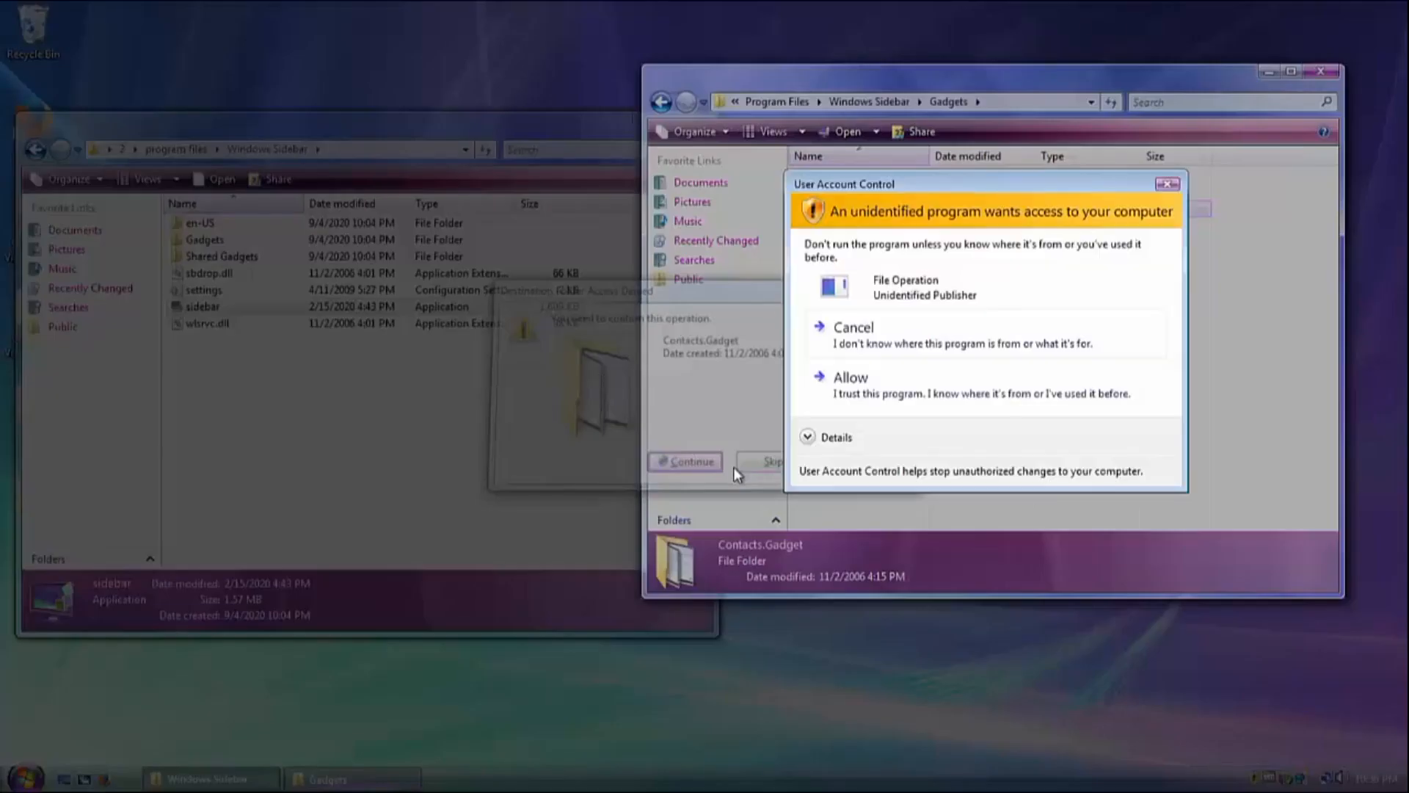
click(823, 403)
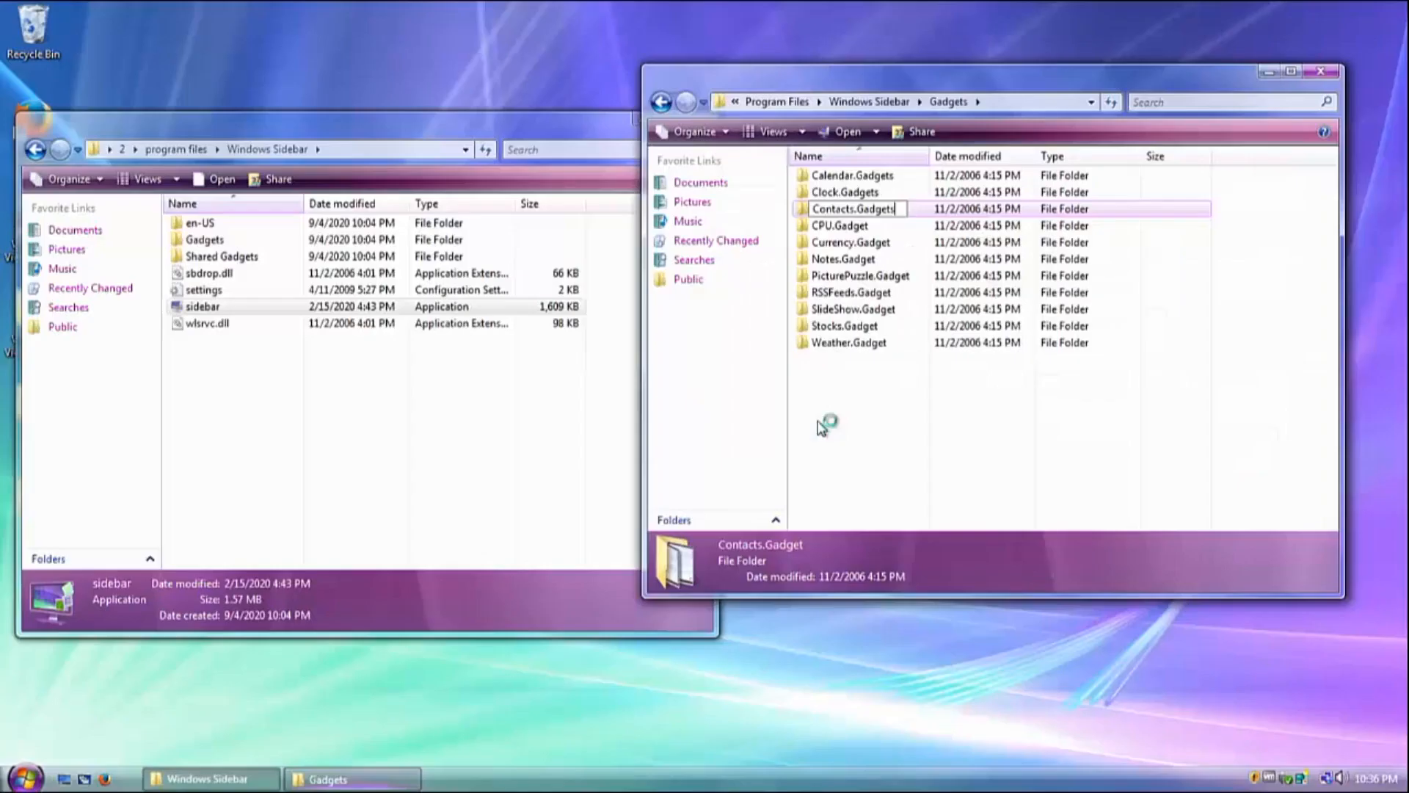
Rename the CPU.Gadget folder to CPU.Gadgets and authorize the change.
right_click(866, 228)
click(898, 456)
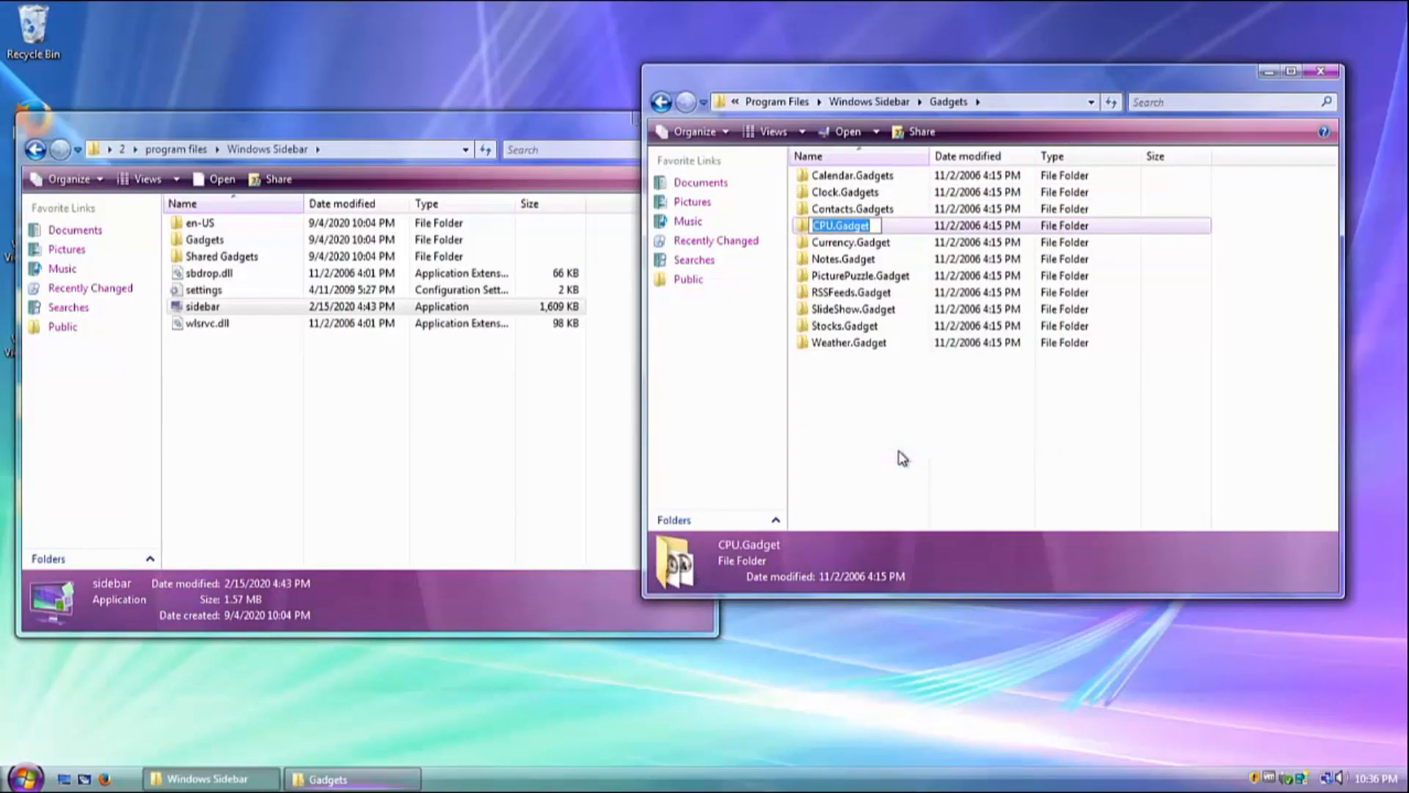
text(s)
key(Return)
key(Return)
click(851, 385)
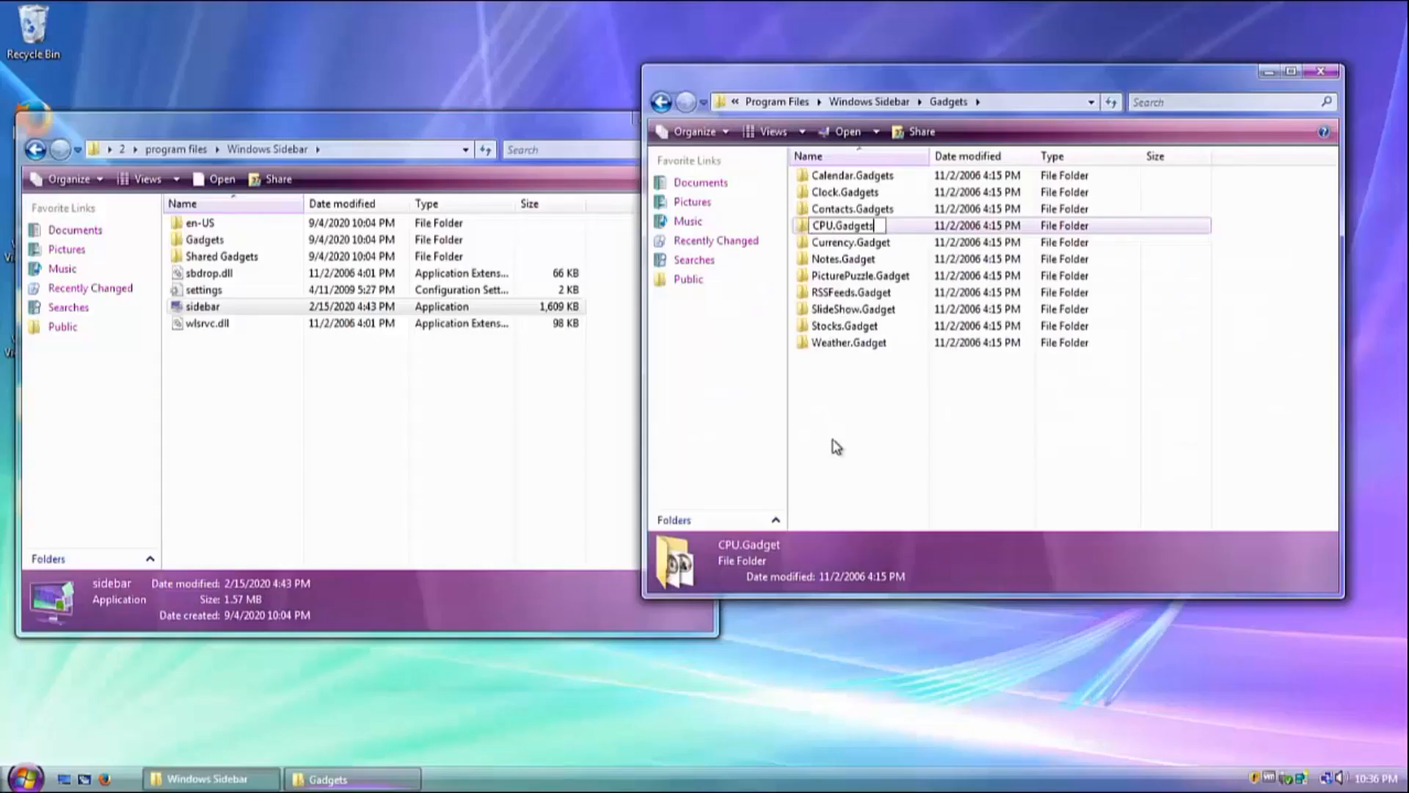
Rename the Currency.Gadget folder to Currency.Gadgets and authorize the change.
right_click(849, 244)
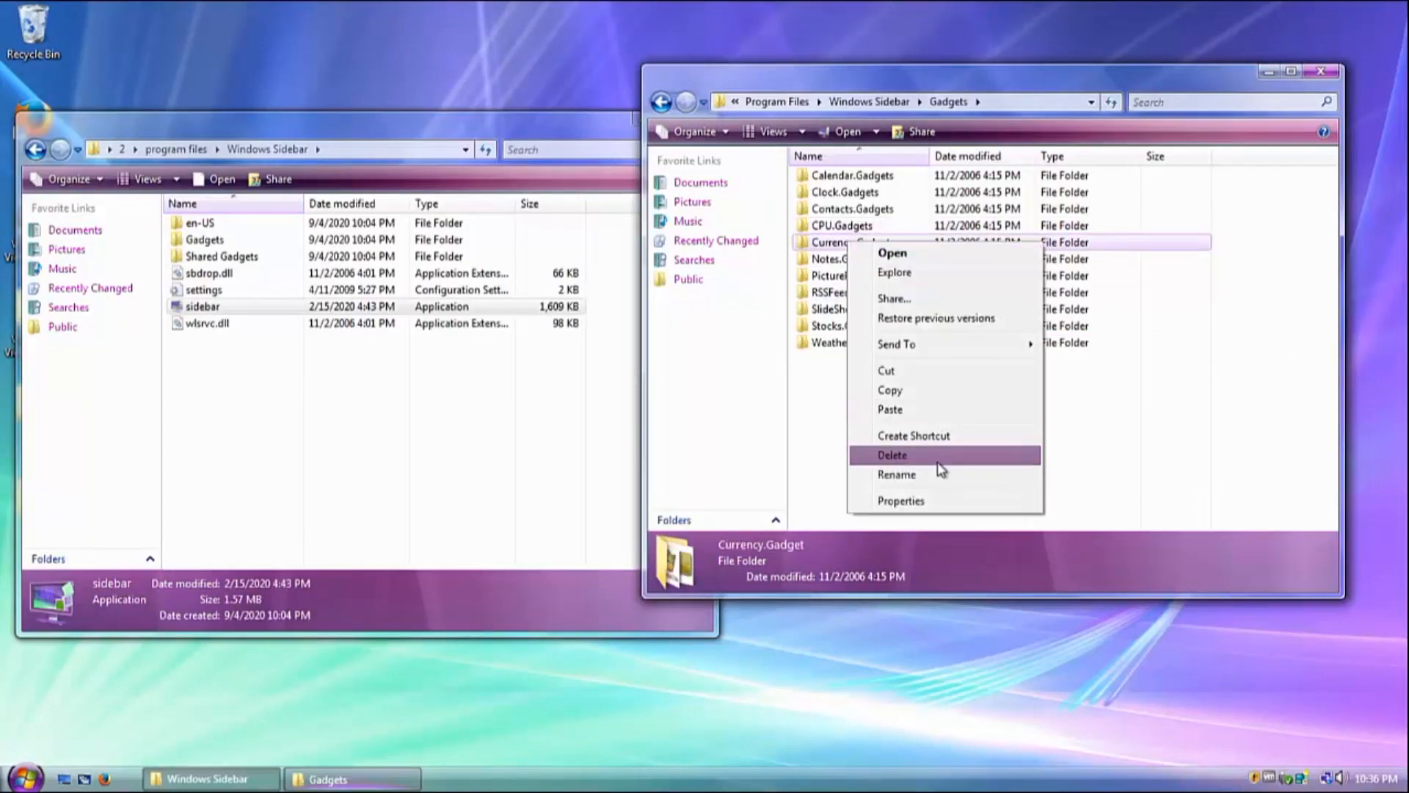
click(938, 469)
key(End)
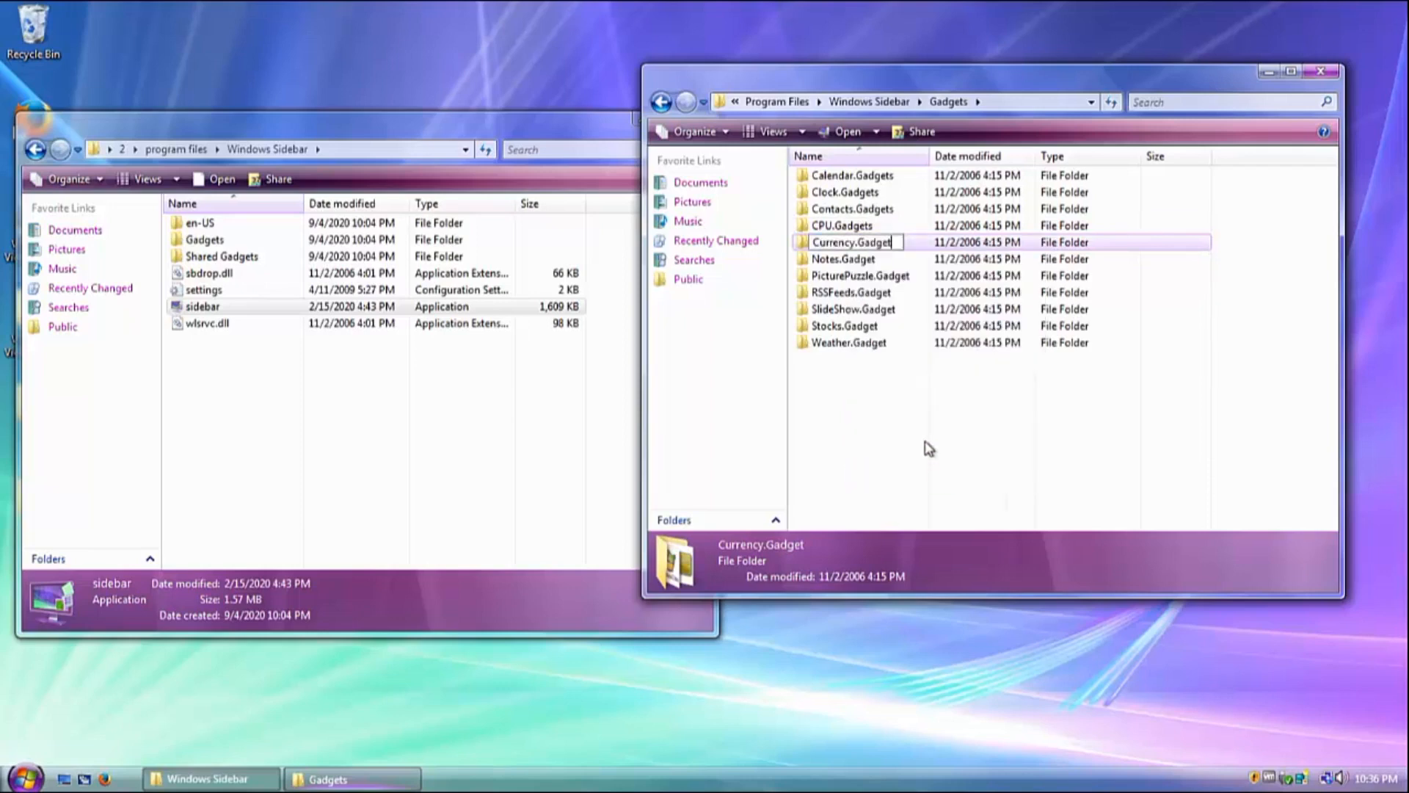
text(s)
key(Return)
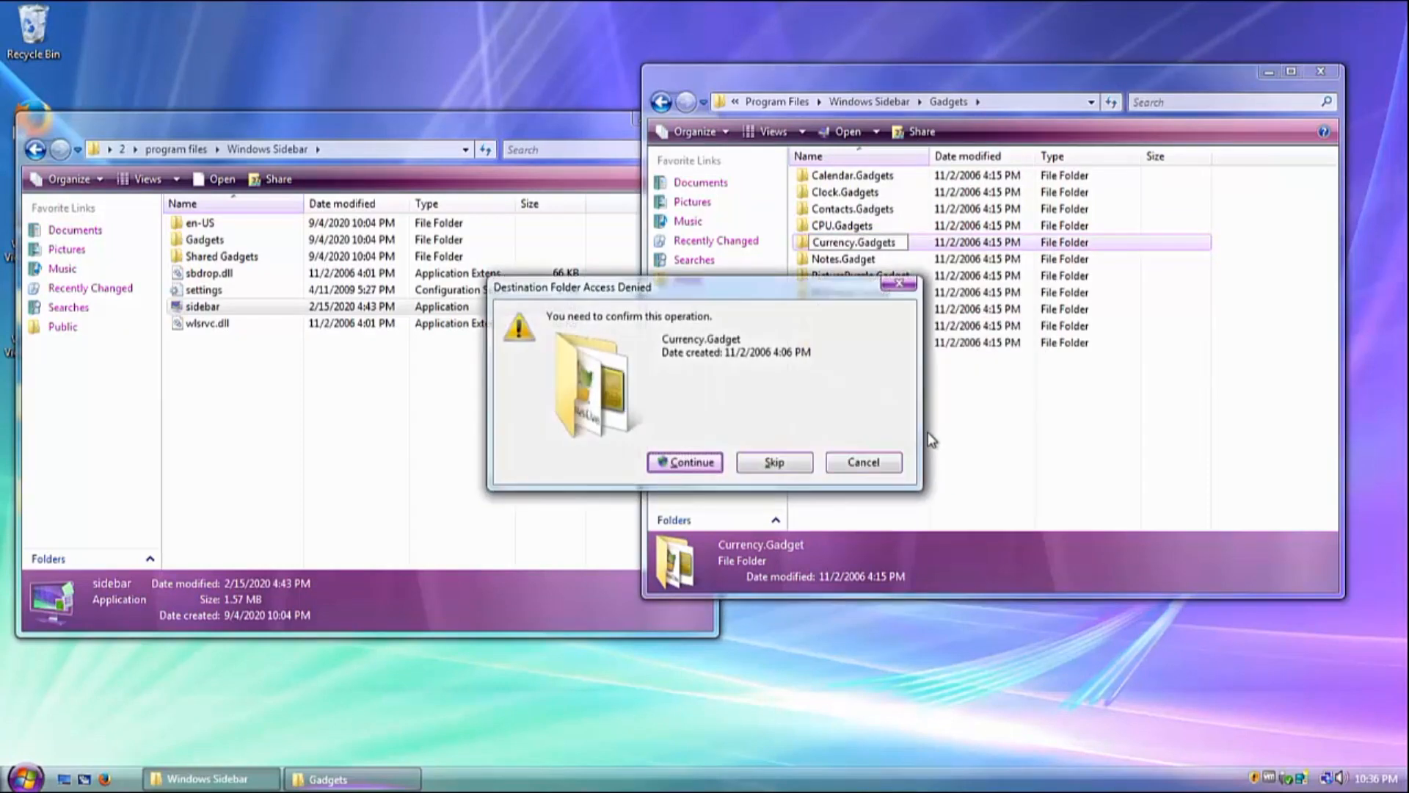
key(Return)
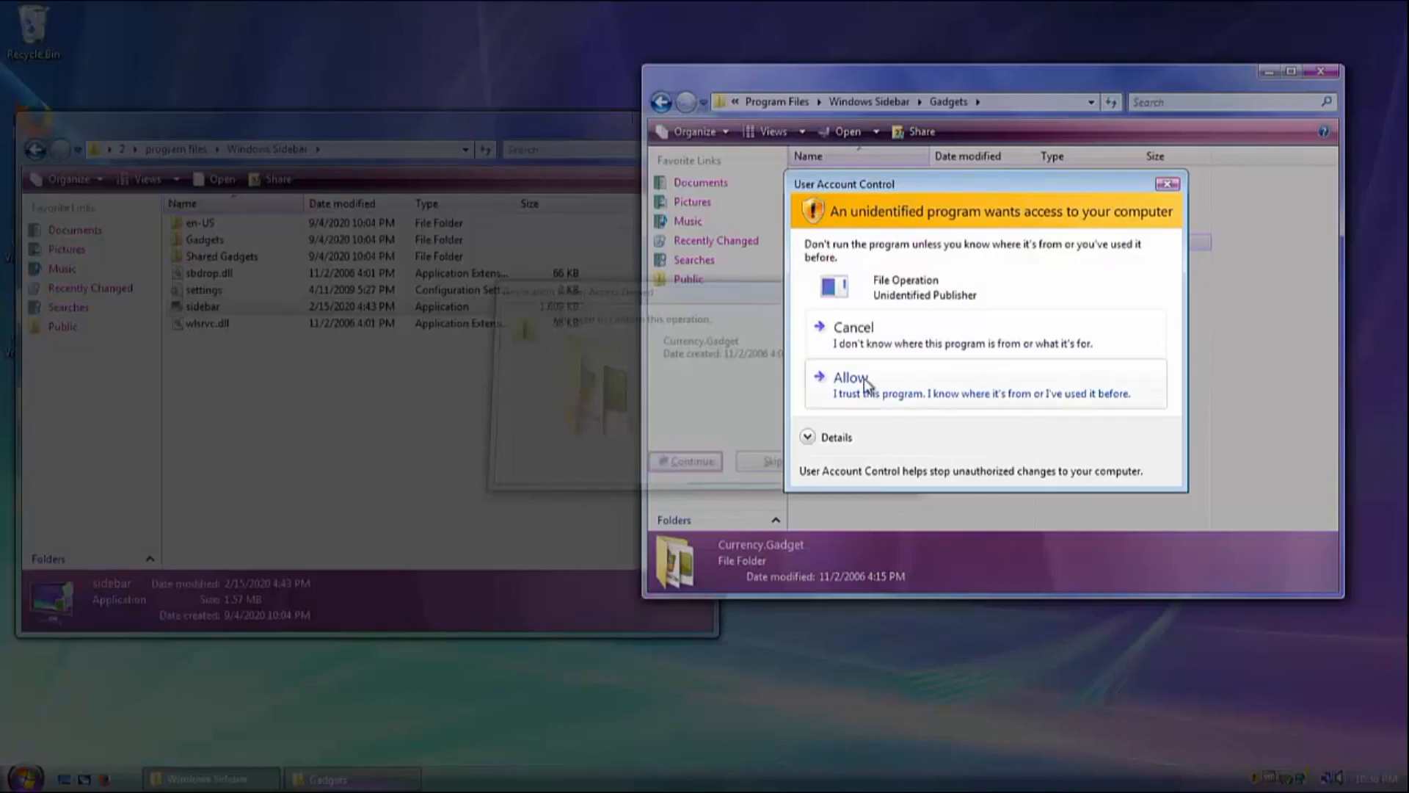
click(869, 395)
Rename the Notes.Gadget folder to Notes.Gadgets and authorize the change.
right_click(849, 264)
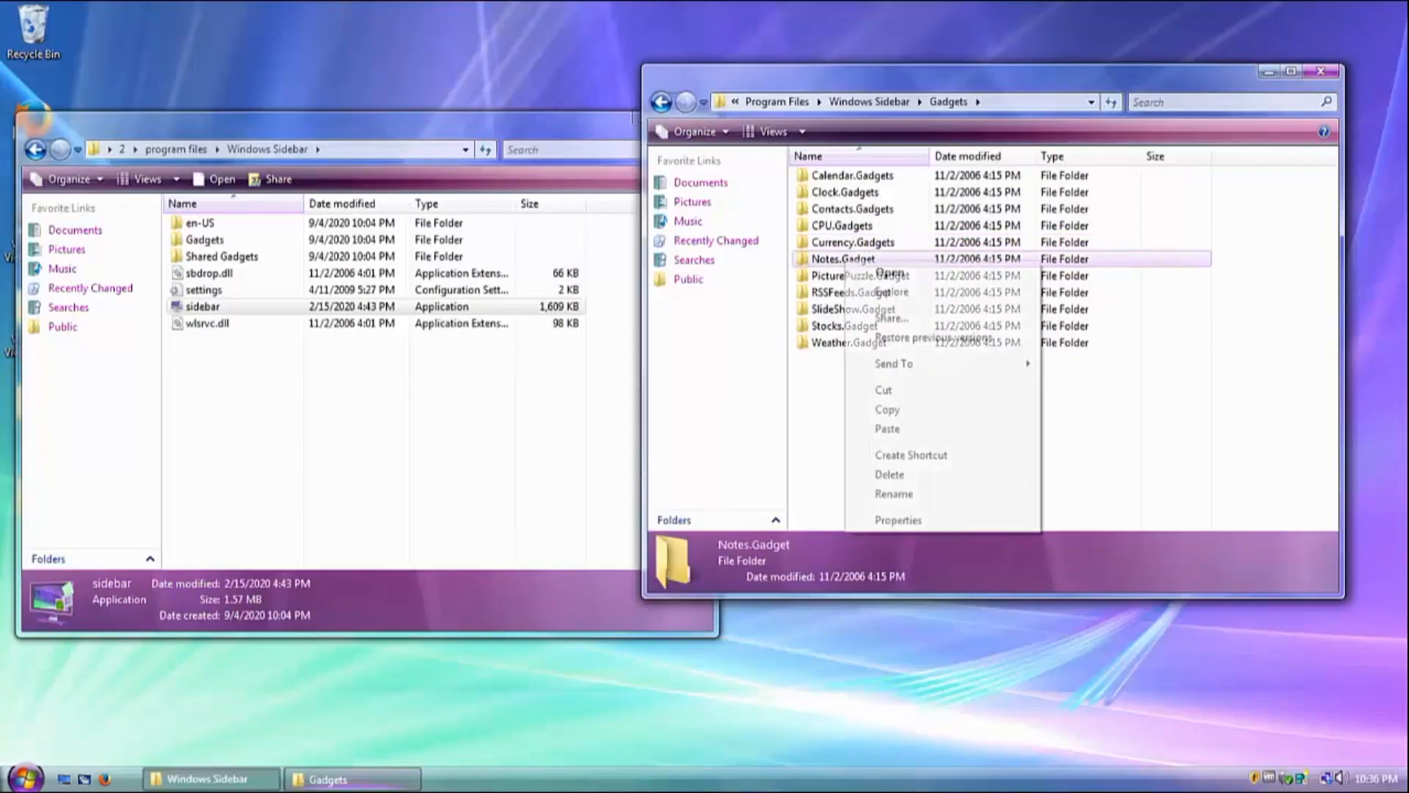
click(944, 494)
key(End)
text(s)
key(Return)
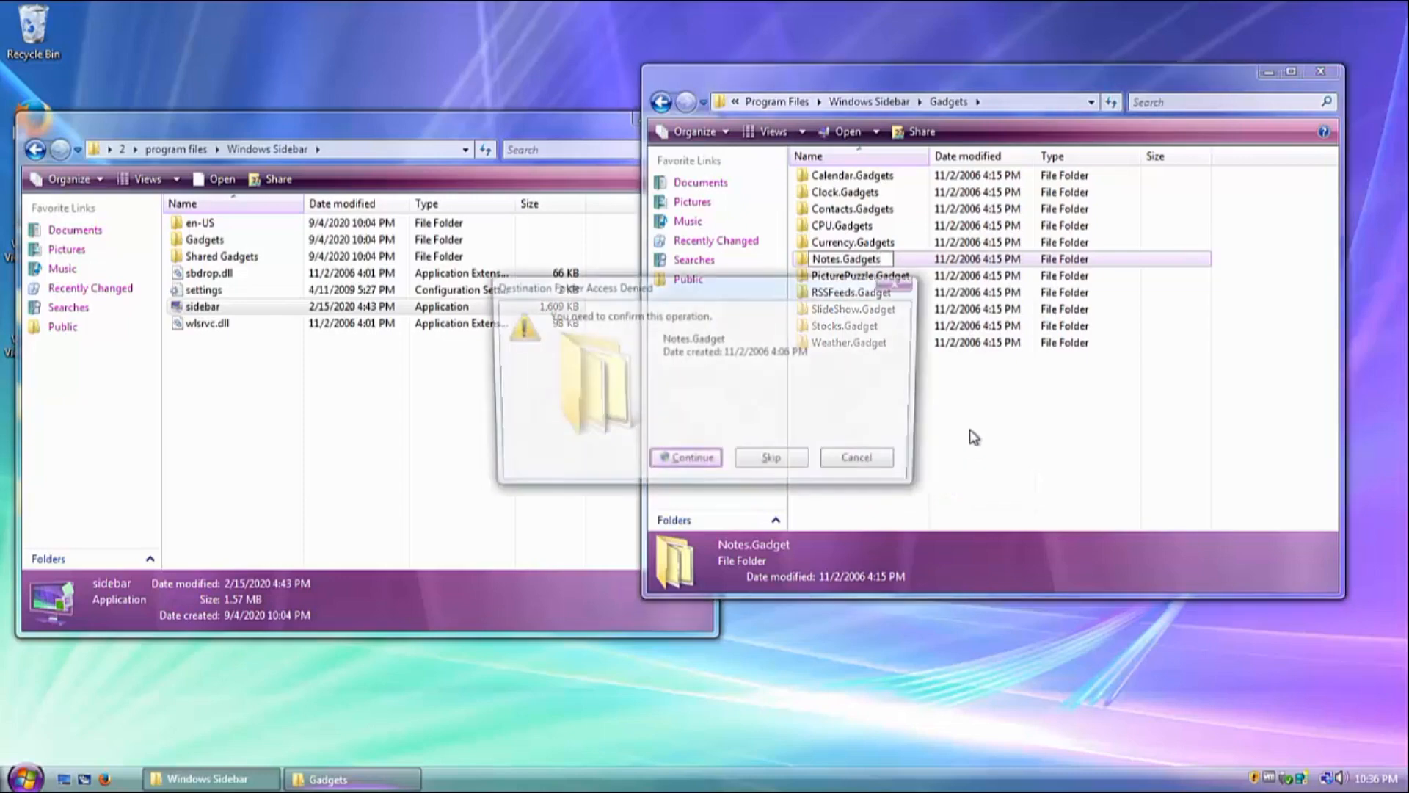
key(Return)
click(894, 397)
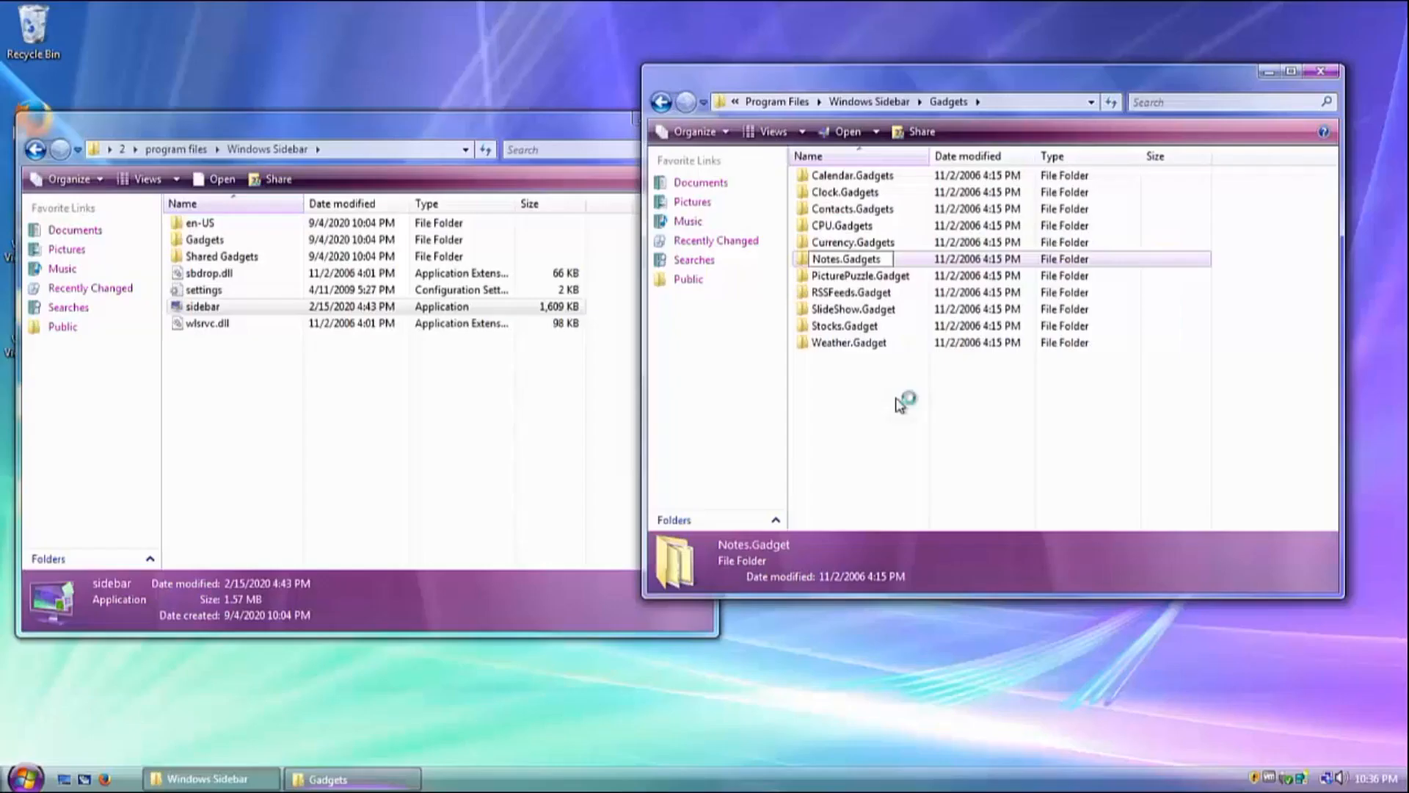
Rename the PicturePuzzle.Gadget folder to PicturePuzzle.Gadgets and authorize the change.
right_click(896, 280)
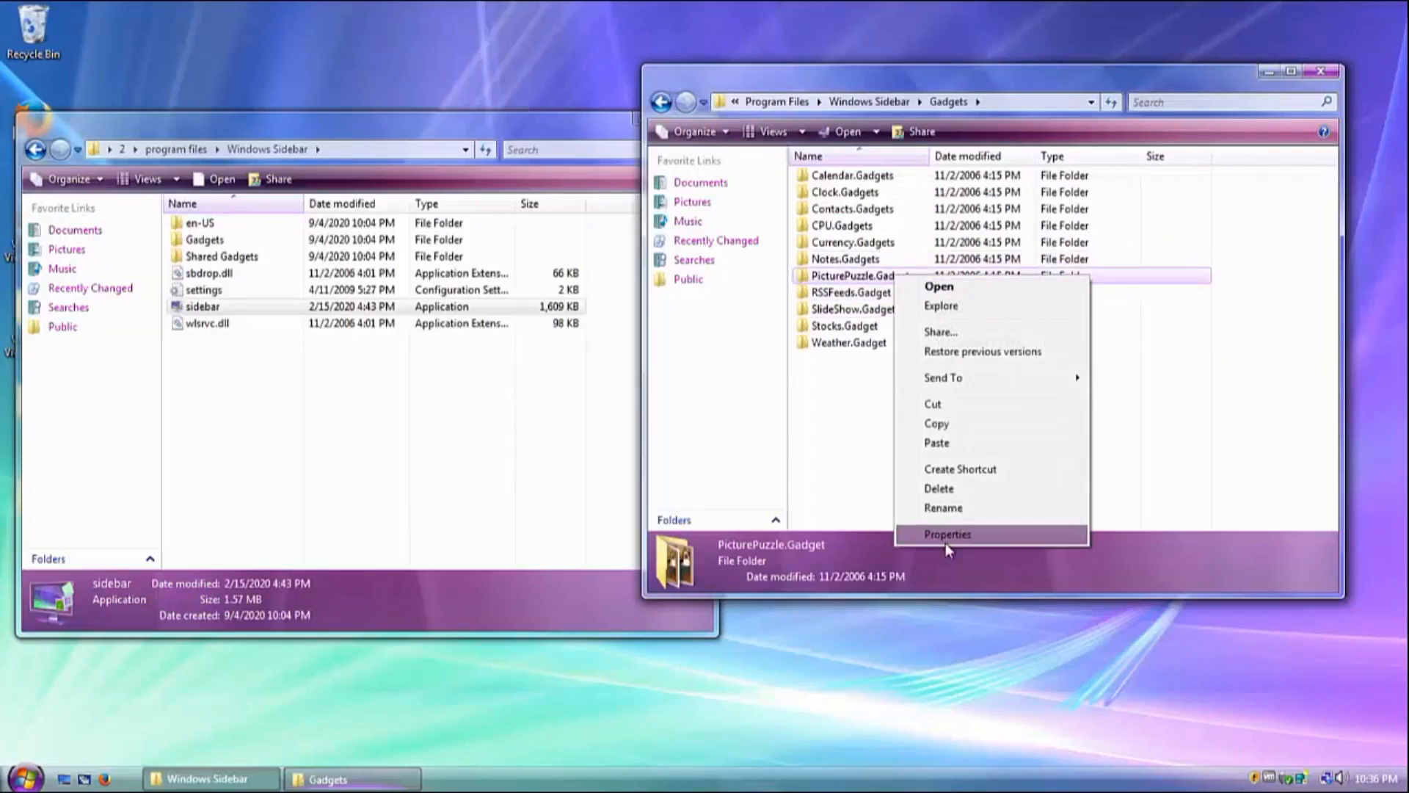
click(942, 504)
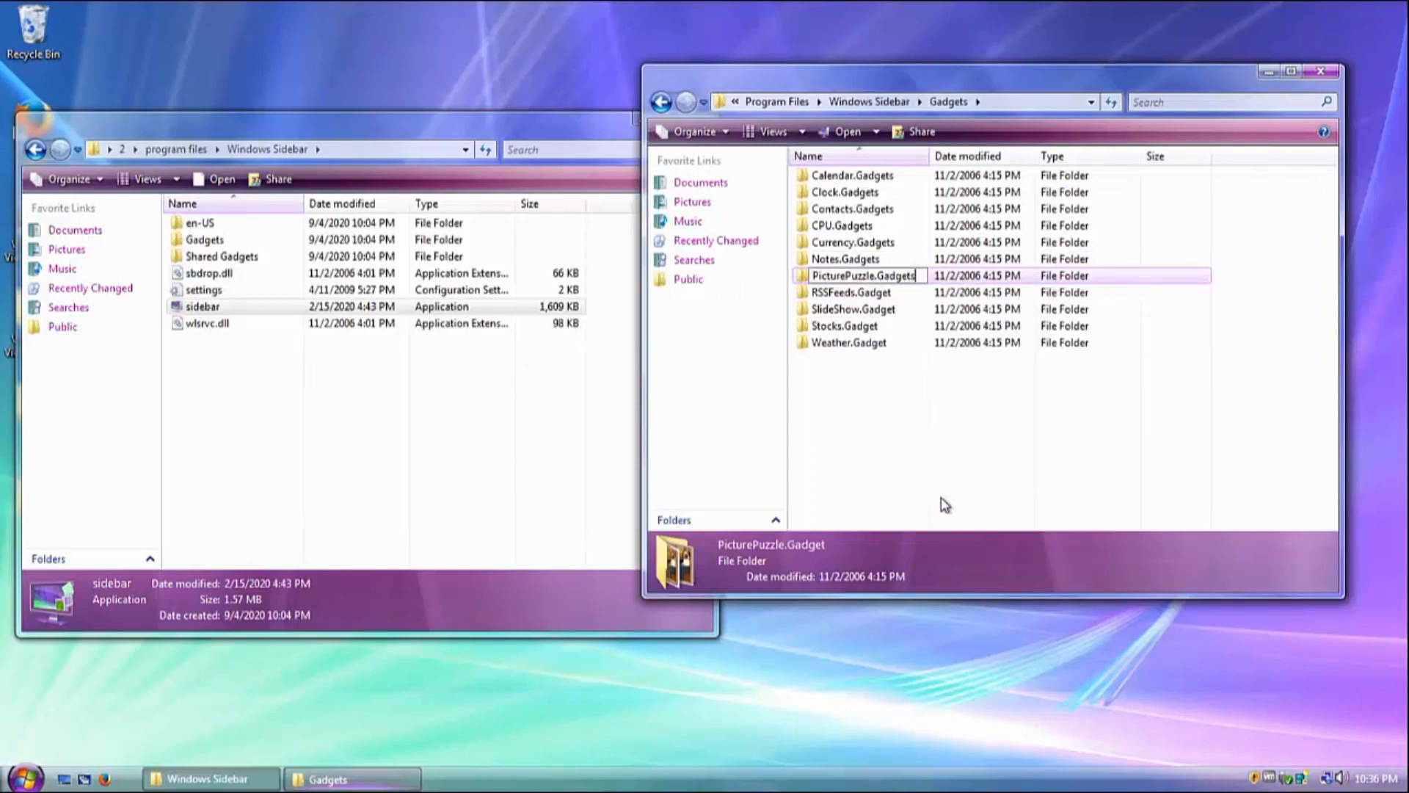
text(s)
key(Return)
key(Return)
click(882, 402)
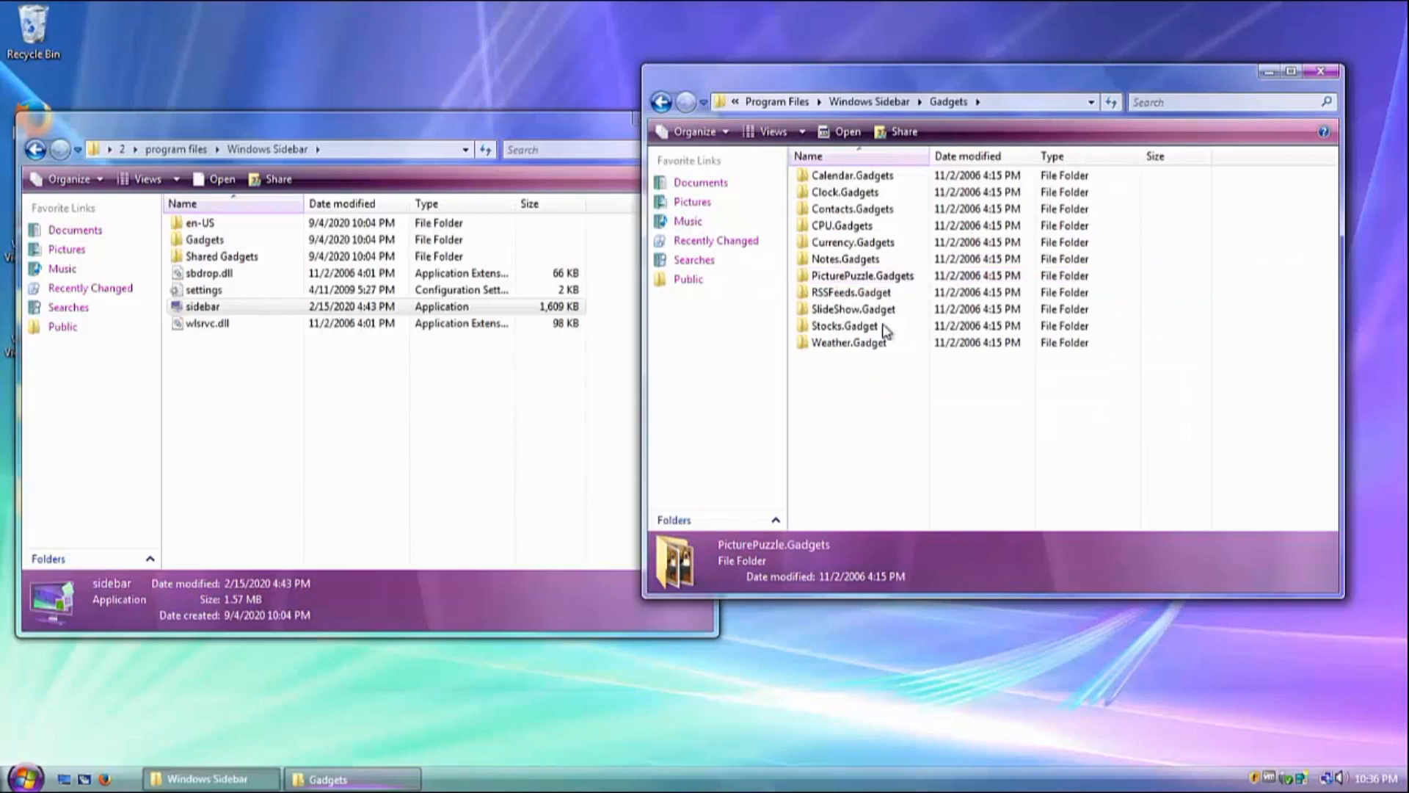
Rename the RSSFeeds.Gadget folder to RSSFeeds.Gadgets and authorize the change.
right_click(883, 293)
click(949, 529)
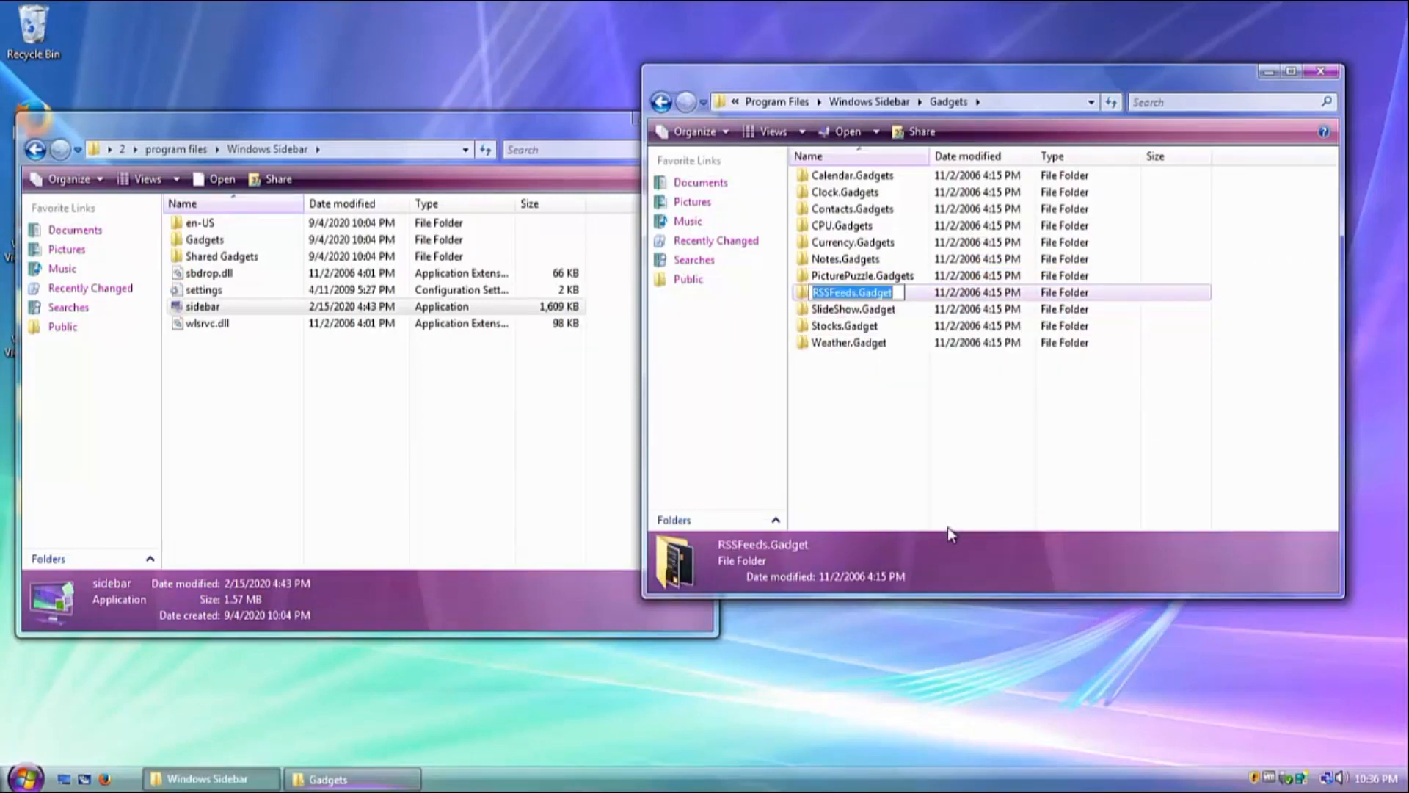
key(Return)
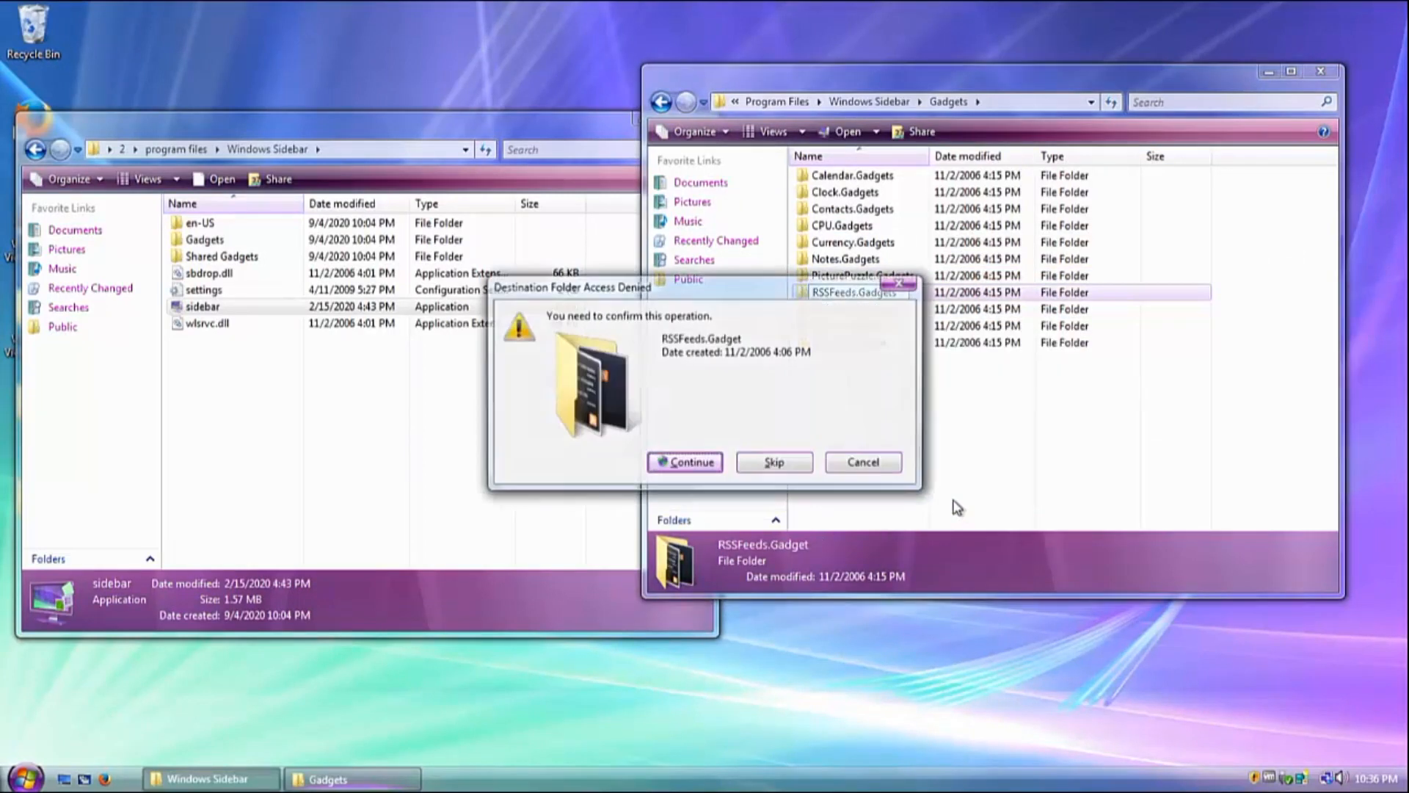
key(Return)
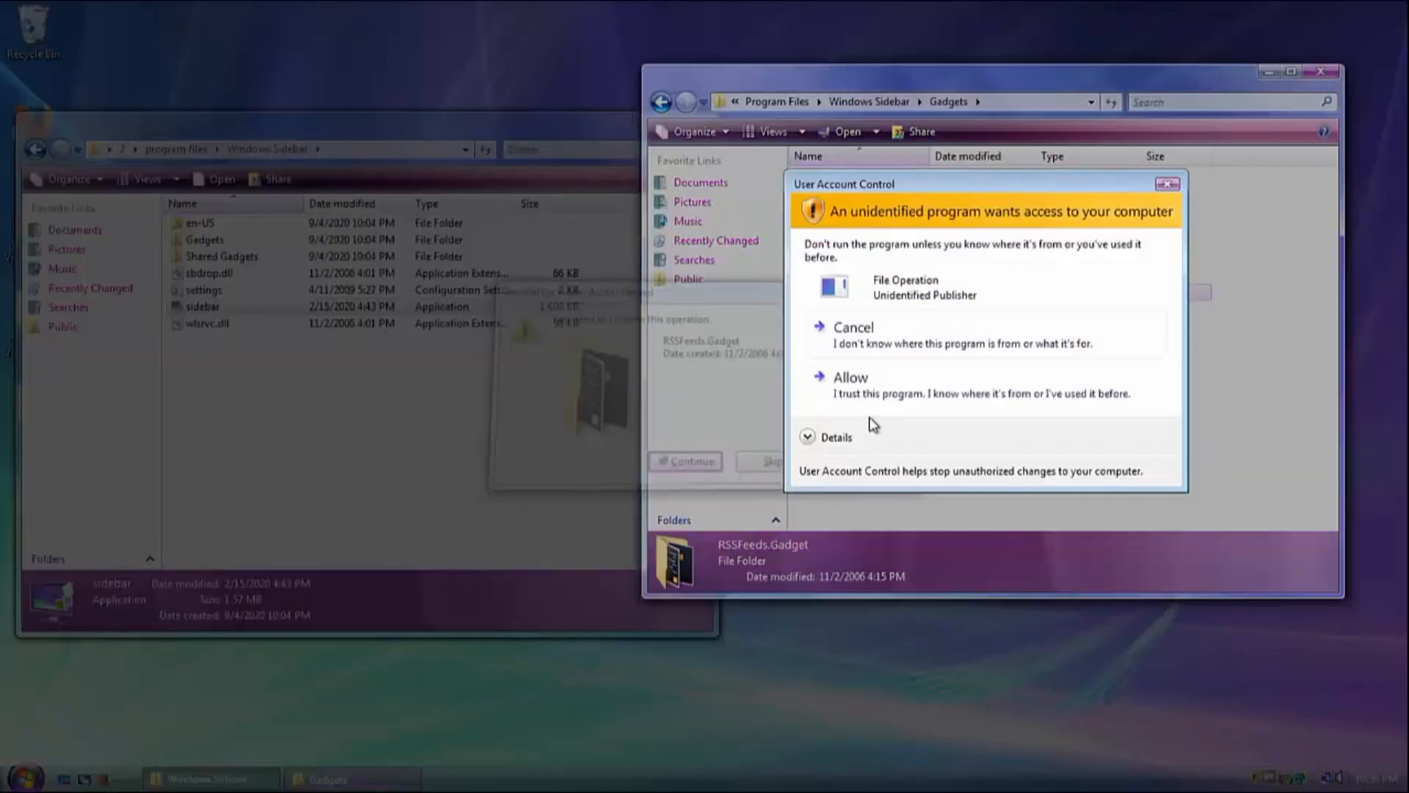
click(877, 396)
Rename the SlideShow.Gadget folder to SlideShow.Gadgets and authorize the change.
right_click(881, 309)
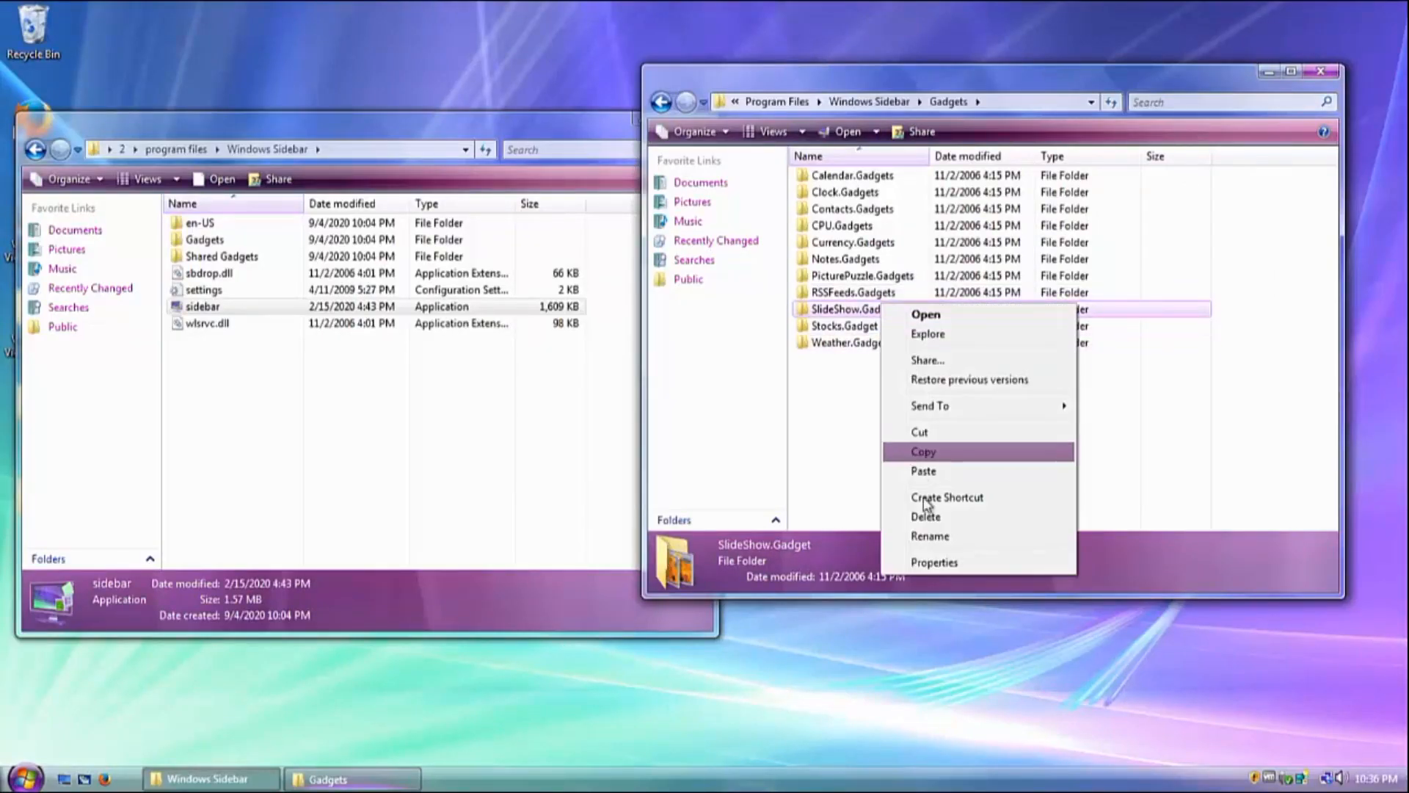
click(941, 536)
key(End)
text(s)
key(Return)
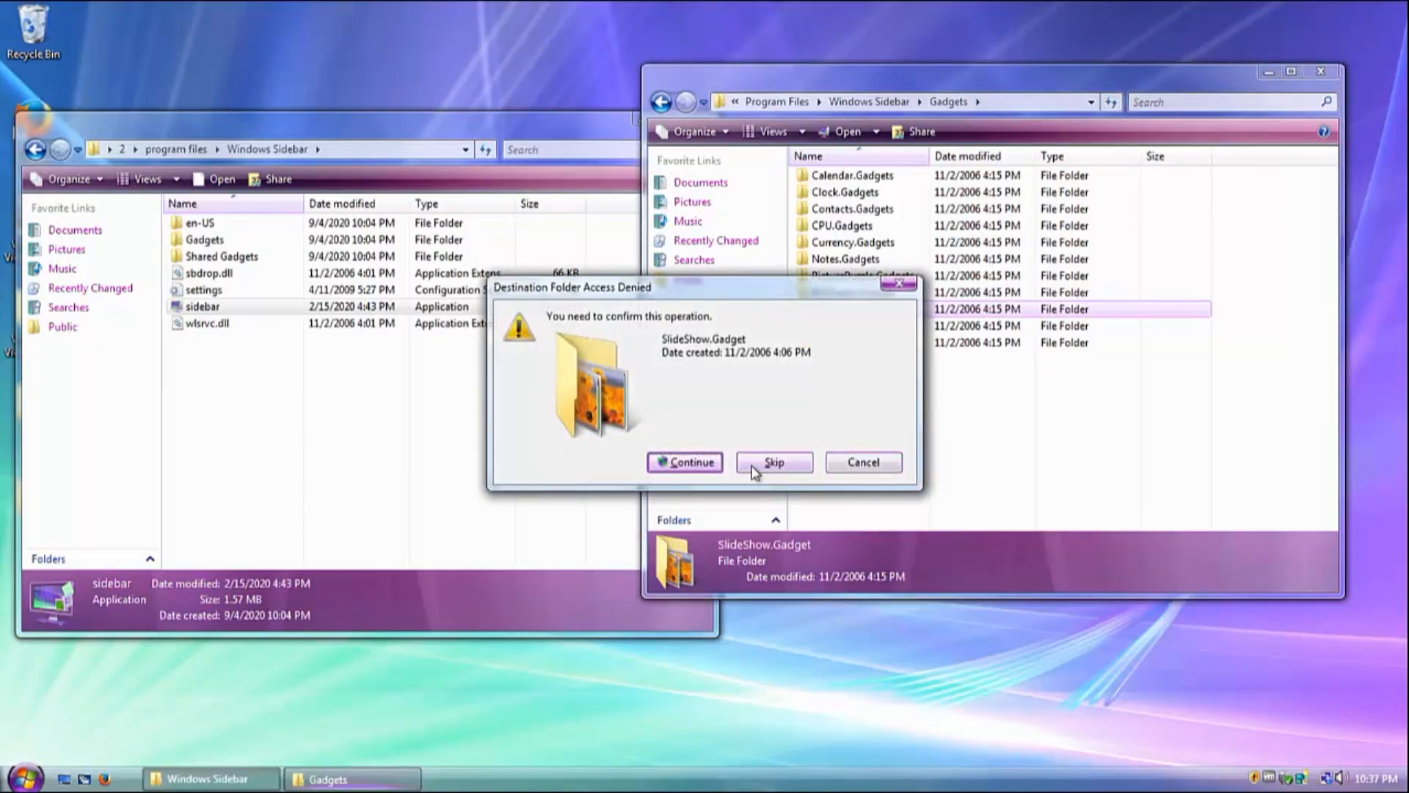
click(697, 462)
click(890, 436)
Rename the Stocks.Gadget folder to Stocks.Gadgets and authorize the change.
click(851, 326)
right_click(862, 329)
click(897, 556)
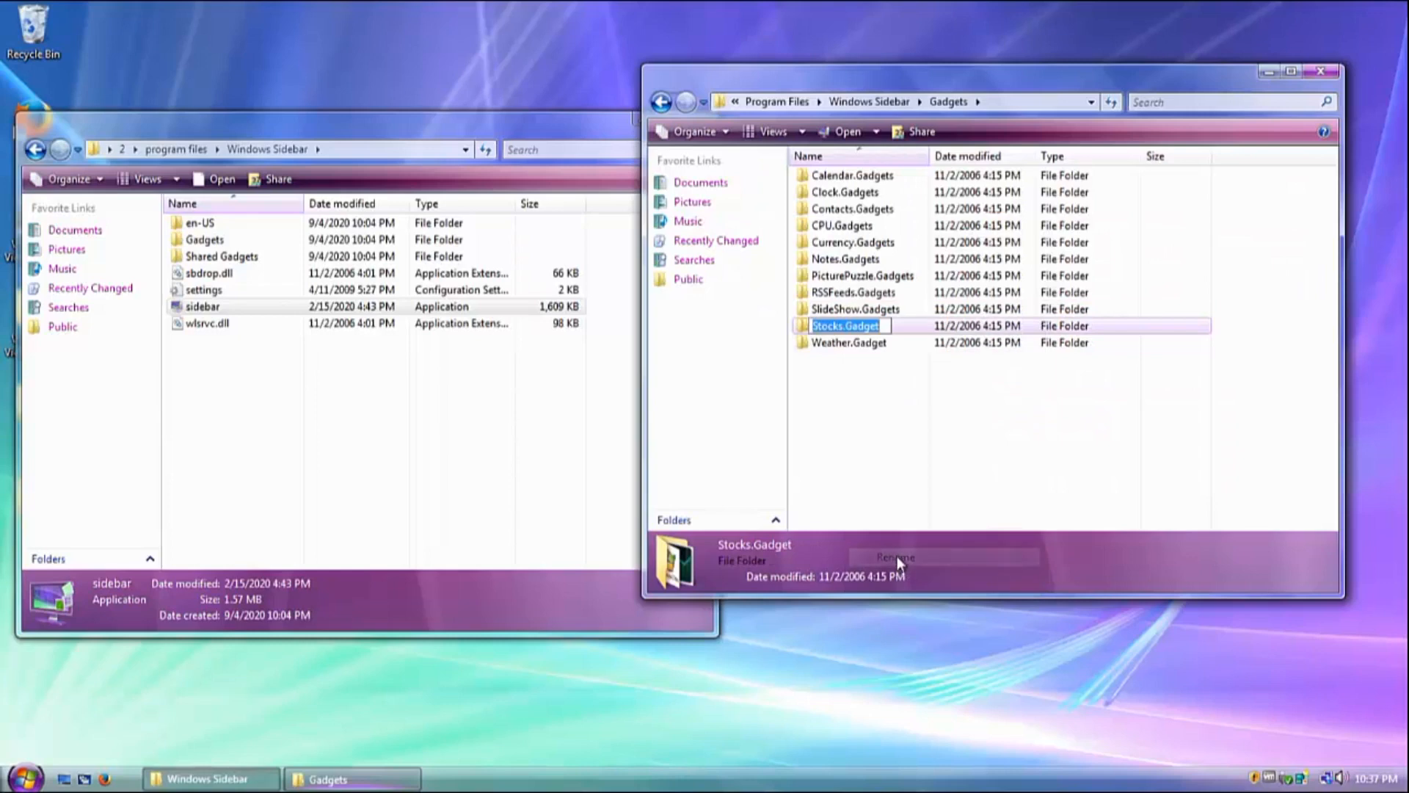
key(End)
text(s)
key(Return)
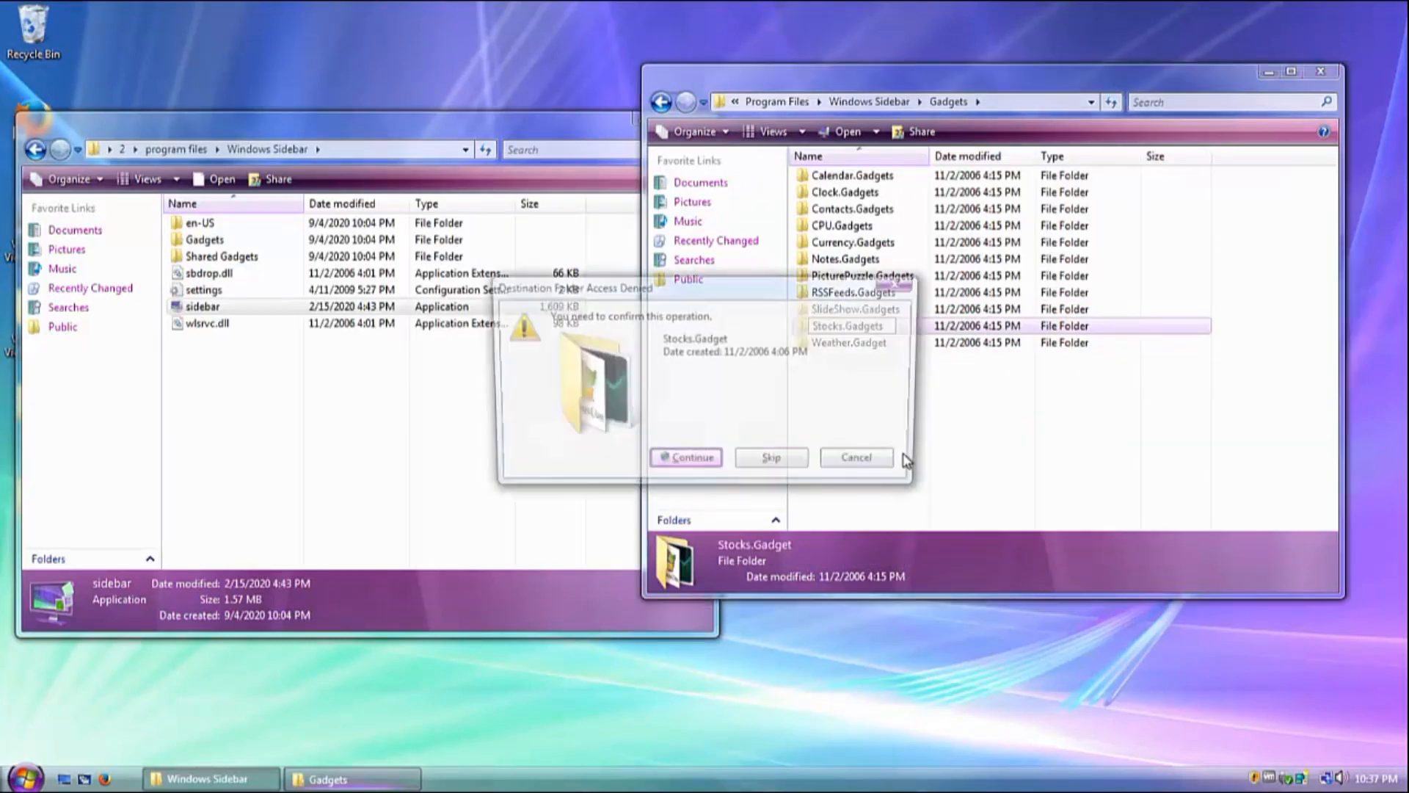
key(Return)
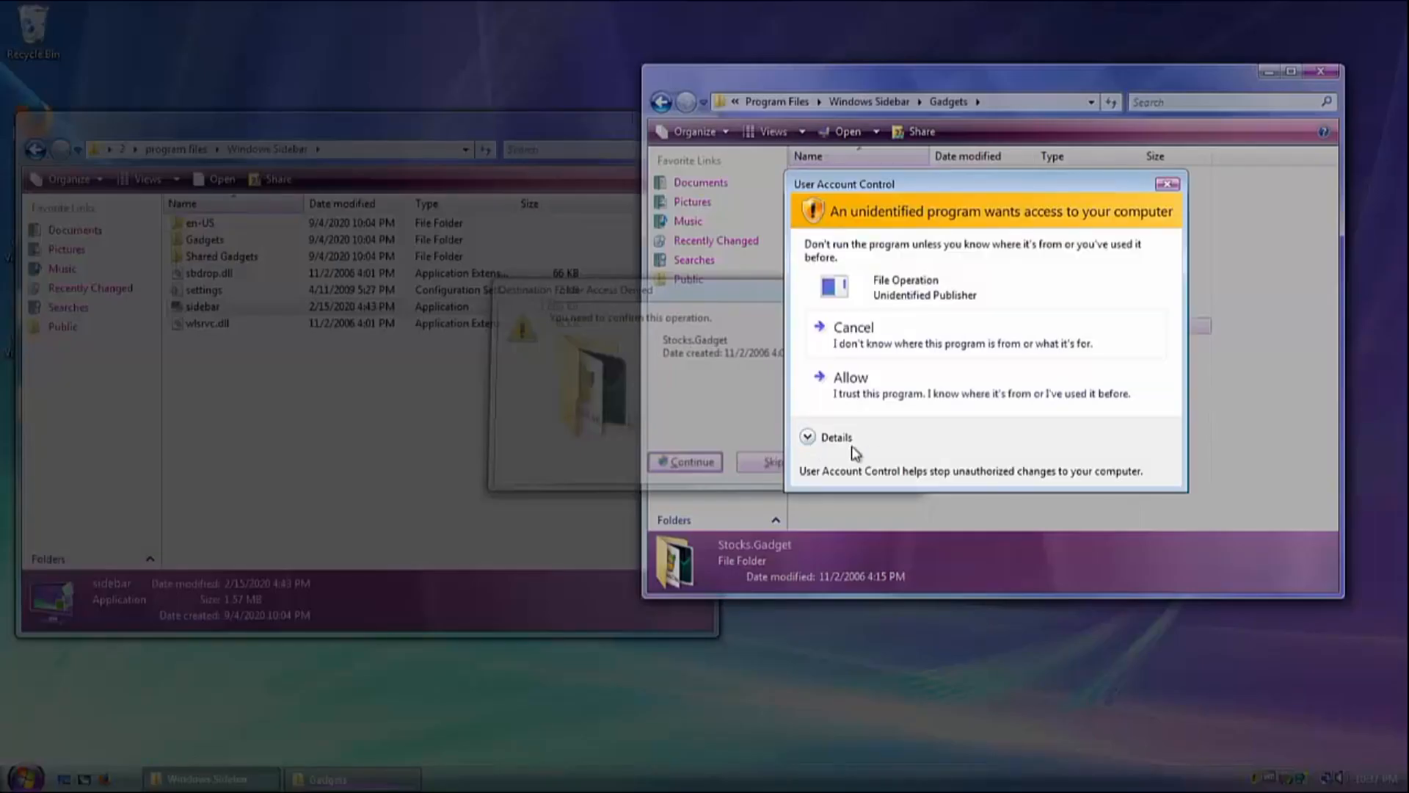
click(864, 406)
Rename the Weather.Gadget folder to Weather.Gadgets, authorize the change and clear the selection.
click(870, 343)
right_click(868, 343)
click(889, 572)
key(End)
text(s)
key(Return)
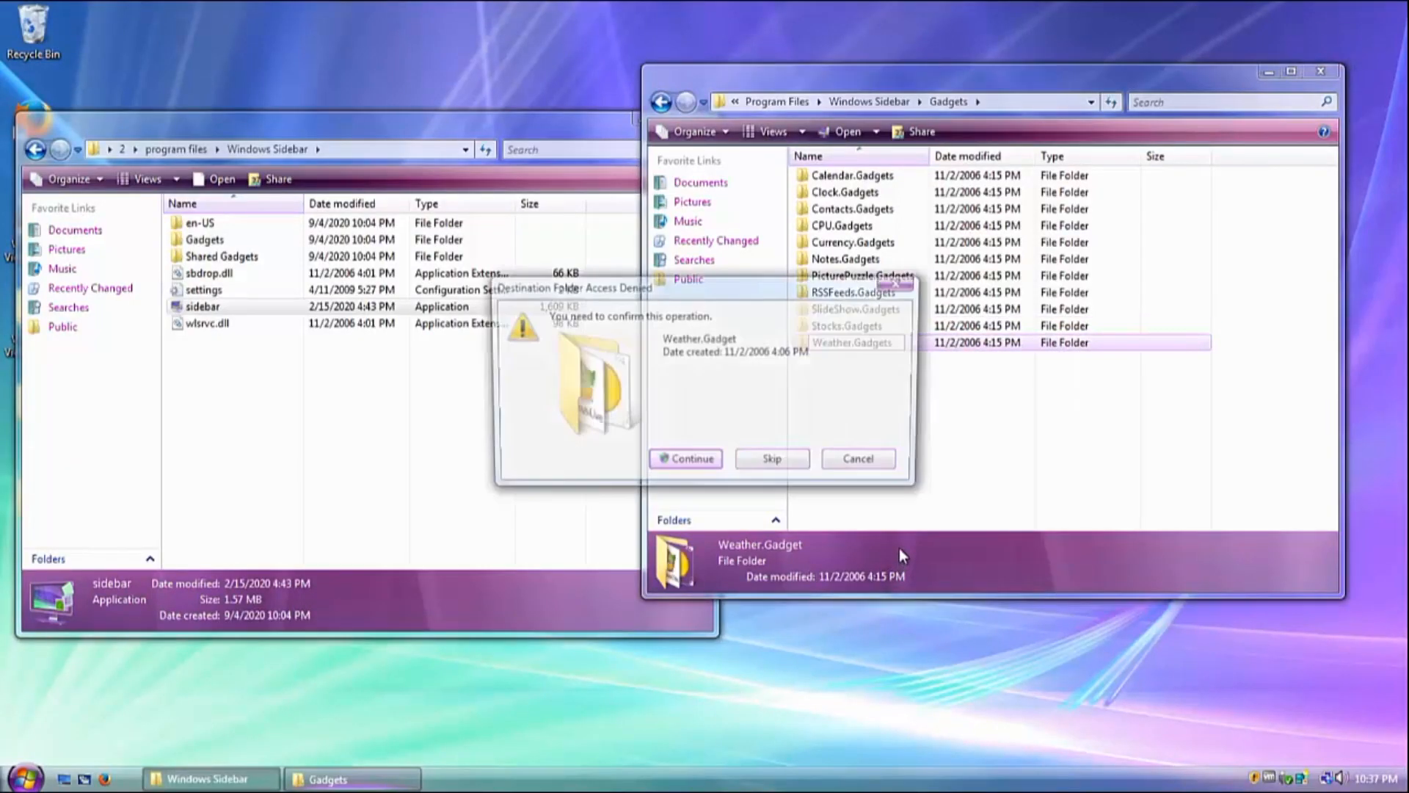
key(Return)
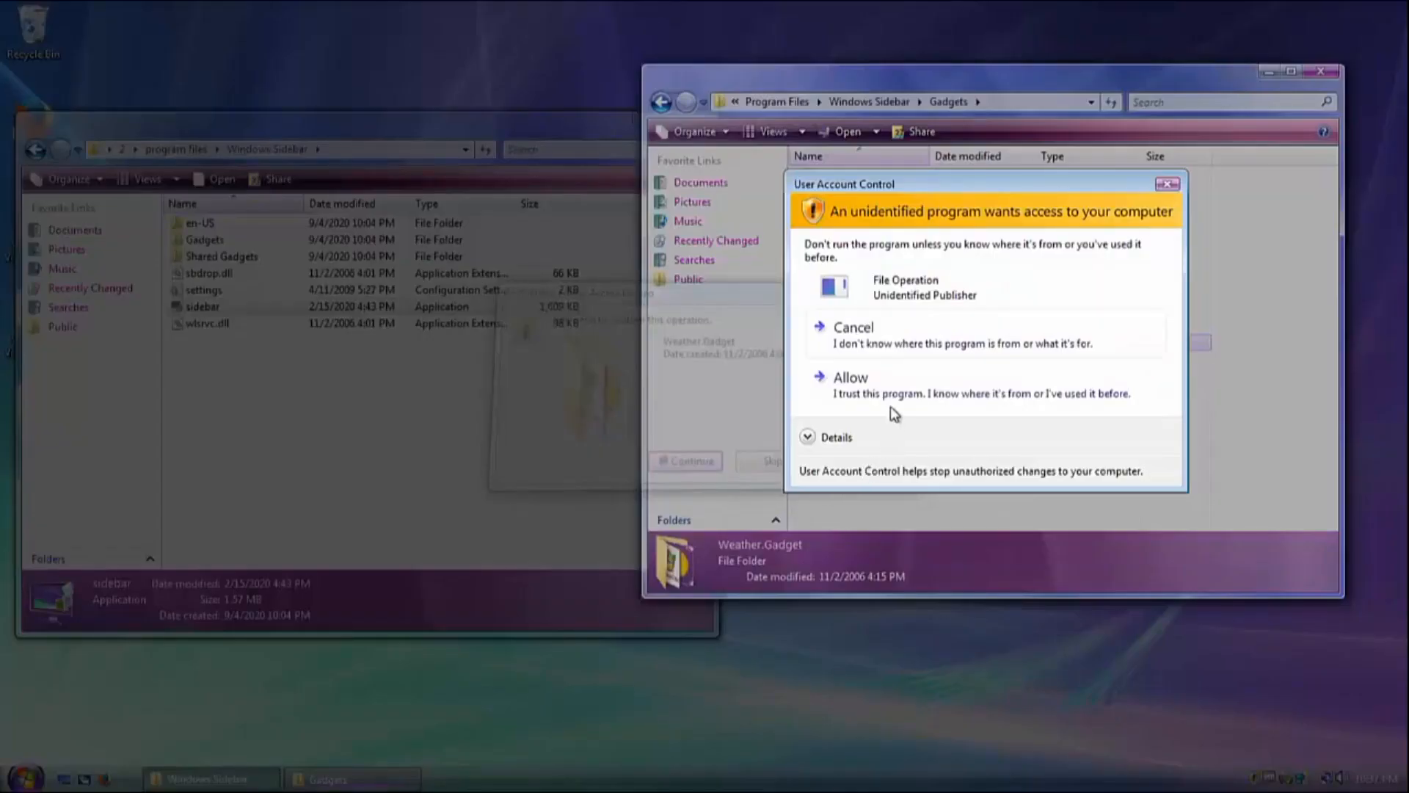
click(894, 397)
click(889, 389)
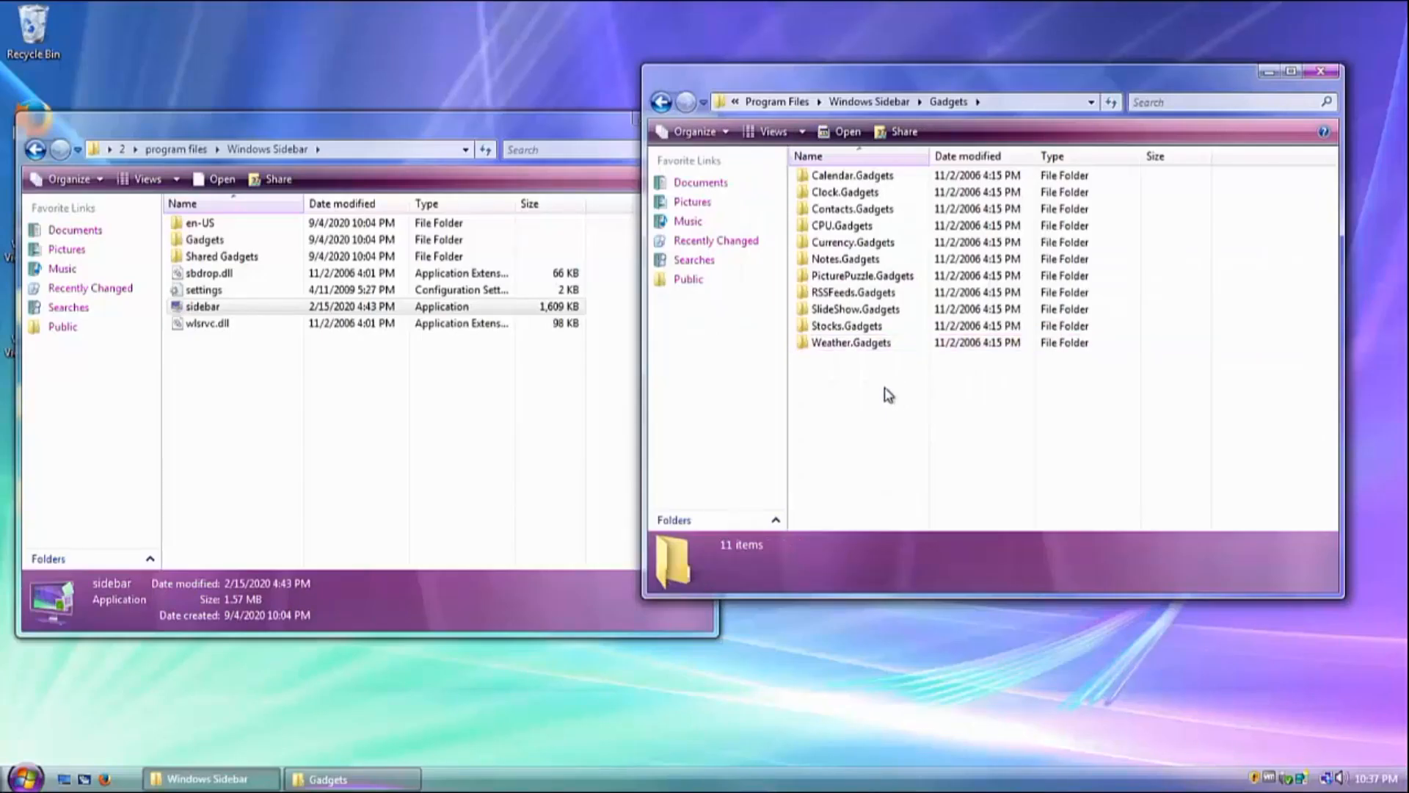
Select all the gadget folders from Calendar.Gadgets to Weather.Gadgets and open their shared properties.
drag(905, 424, 936, 180)
right_click(930, 259)
click(961, 470)
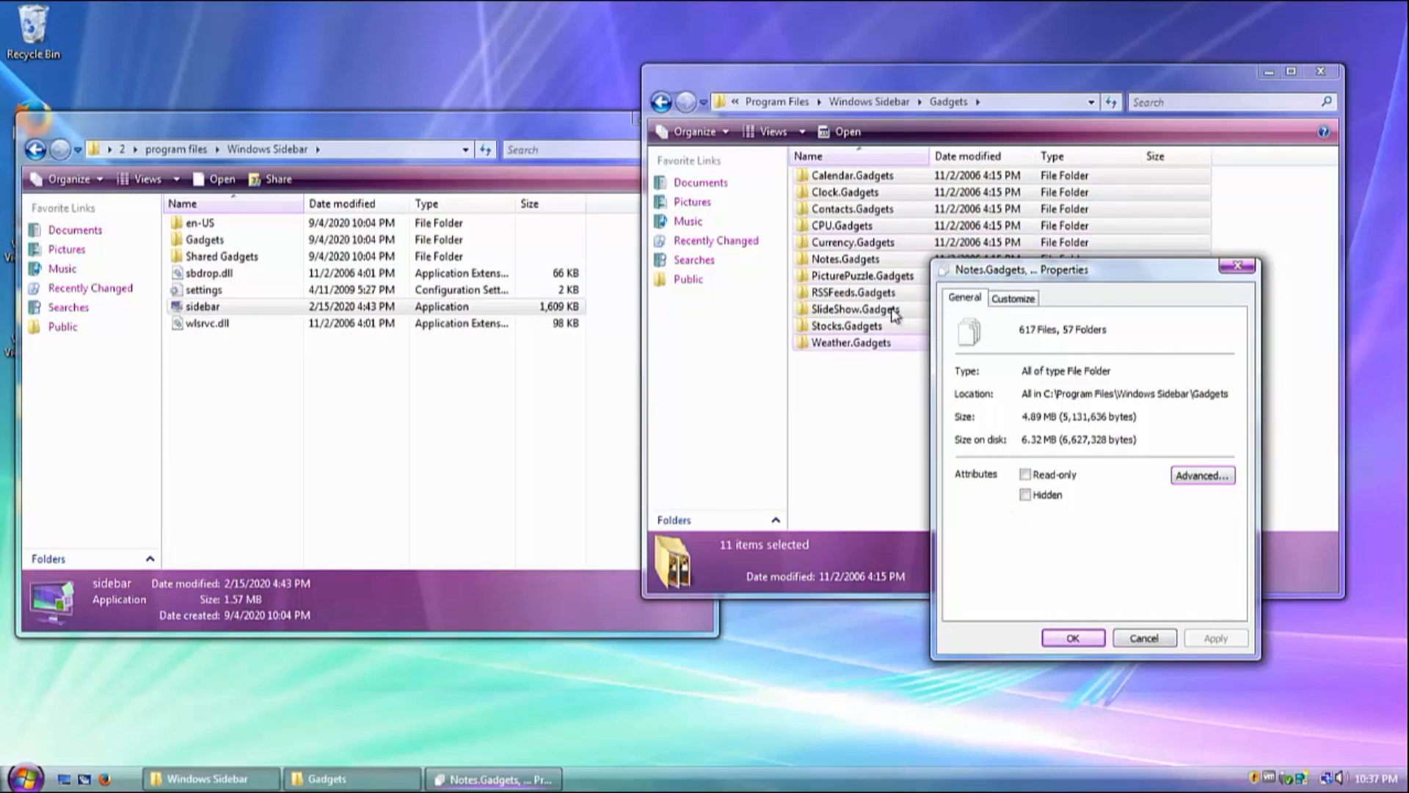
Hide the selected gadget folders including their subfolders and files, authorize the change and ignore all attribute errors.
click(1043, 498)
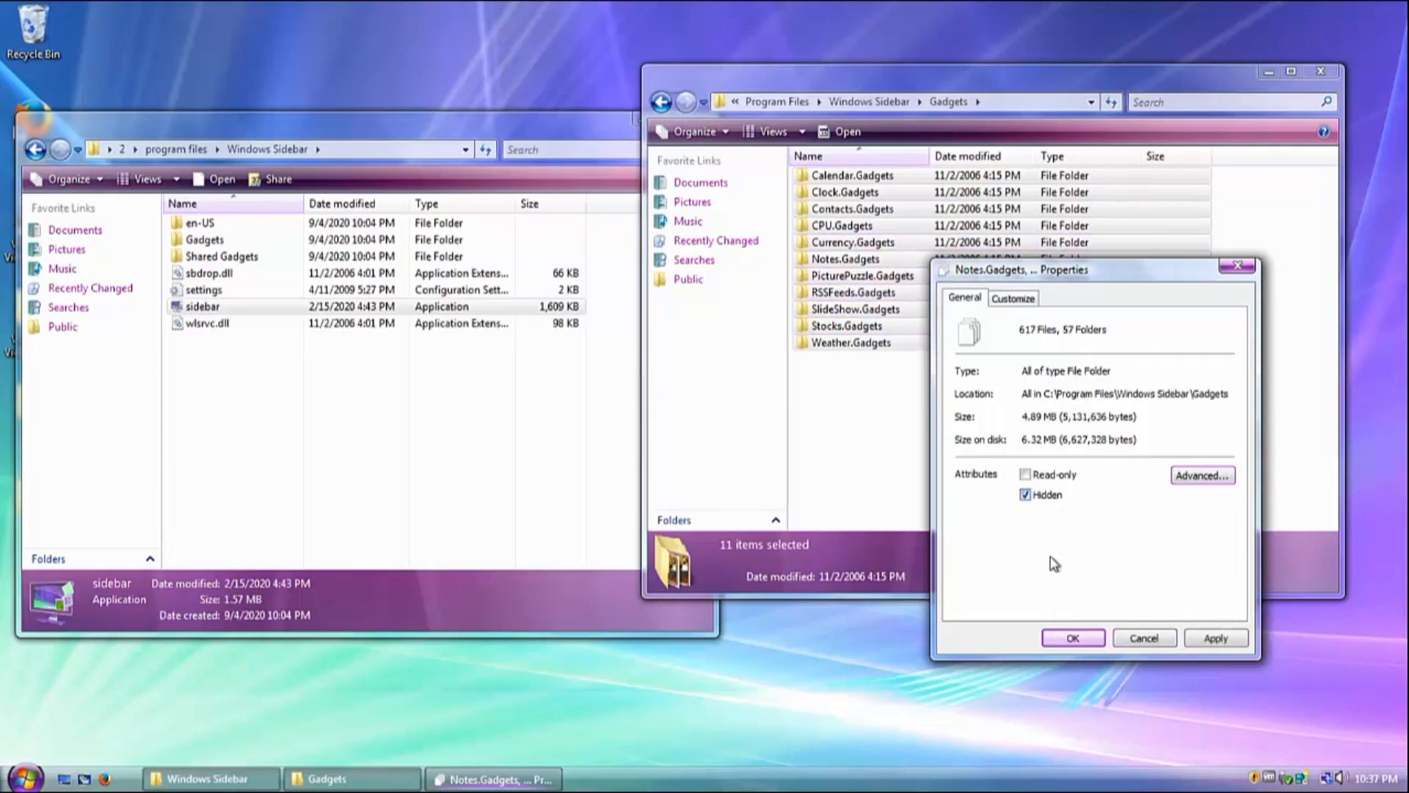
click(1066, 638)
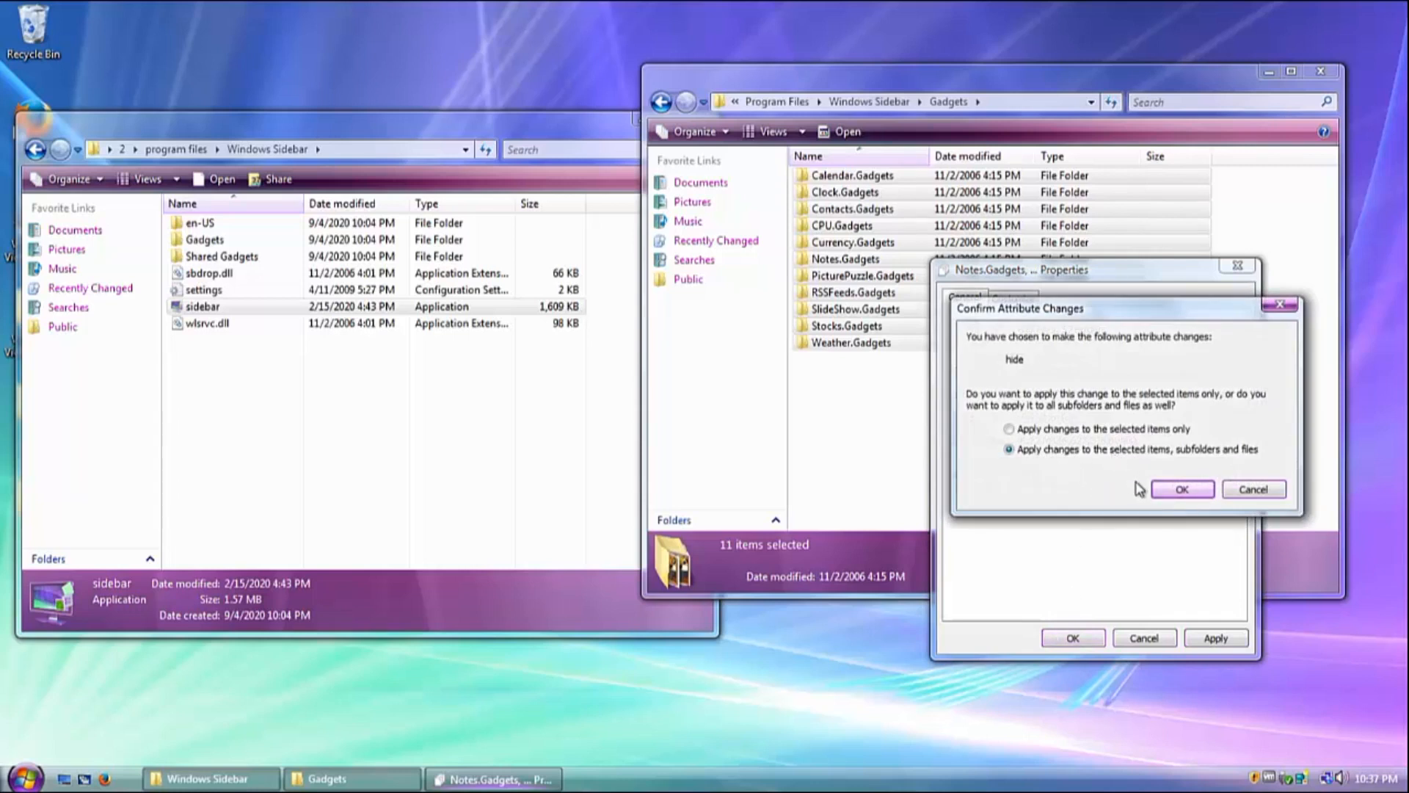
click(1156, 493)
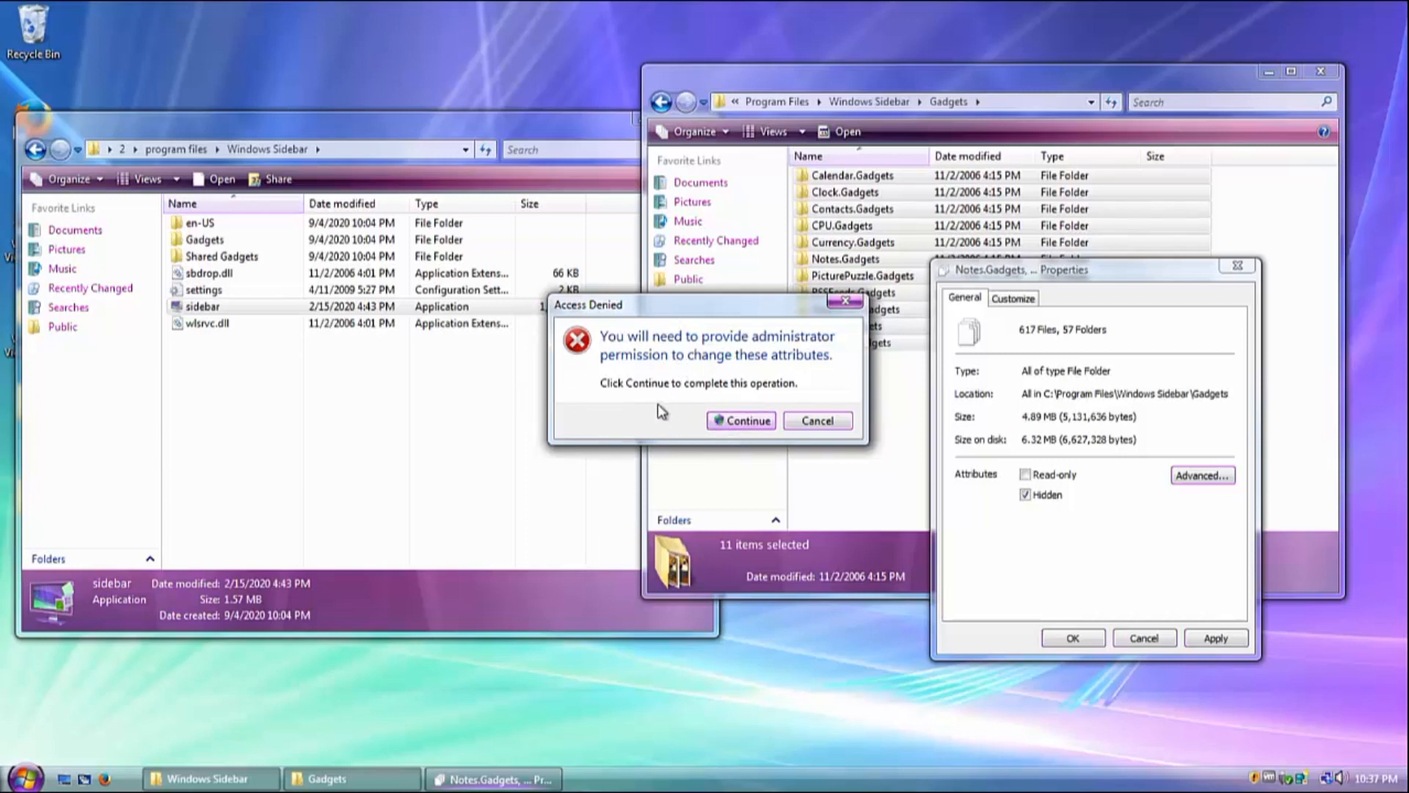
click(745, 424)
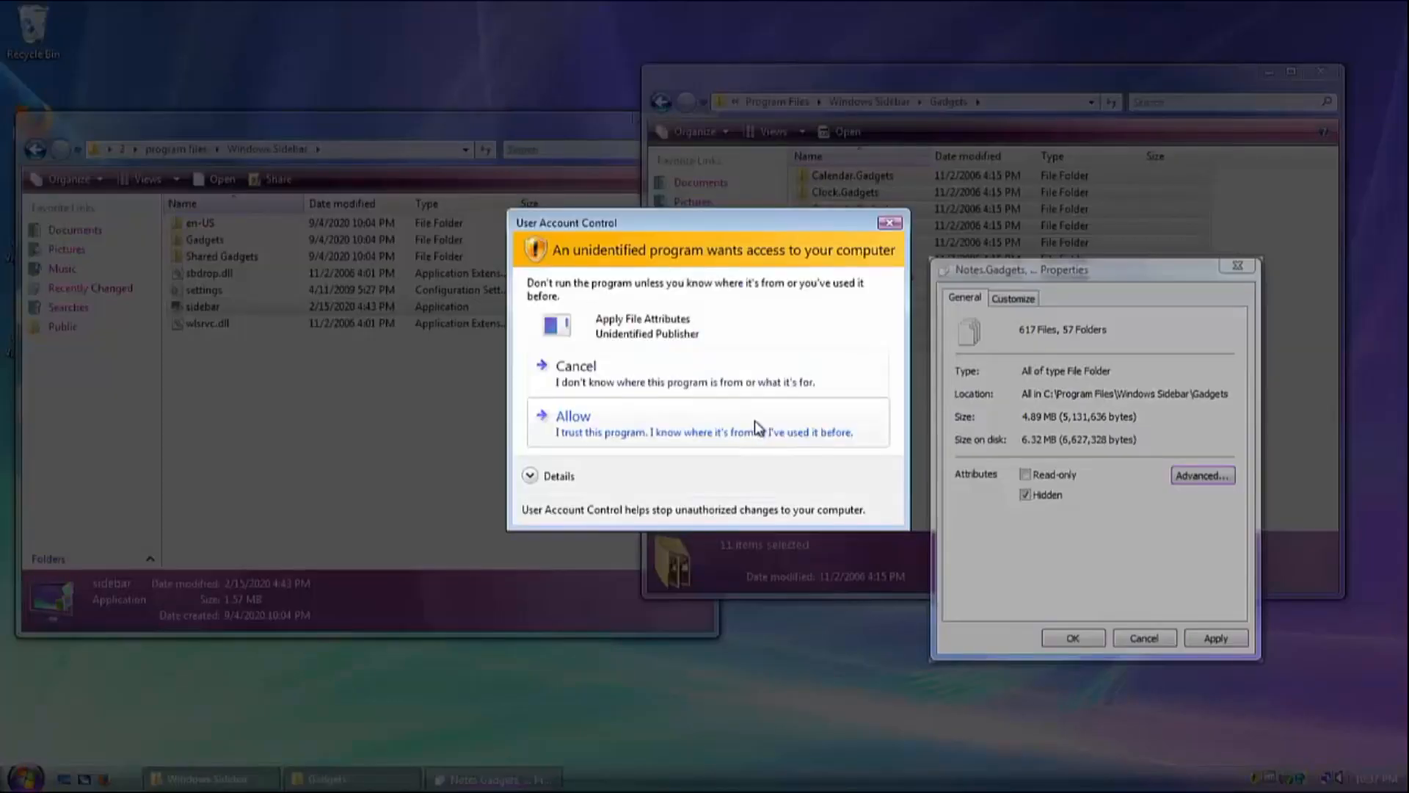
click(754, 421)
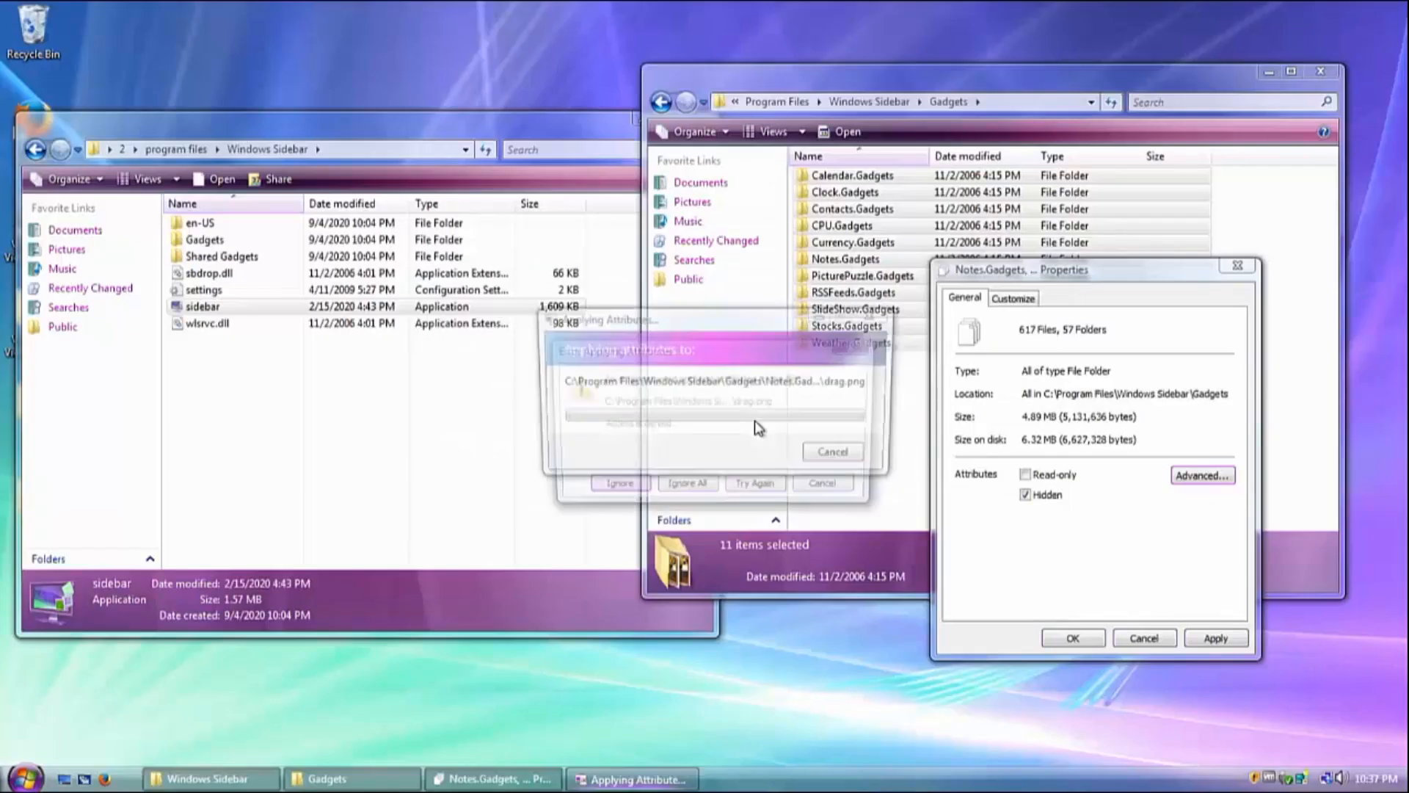
click(633, 490)
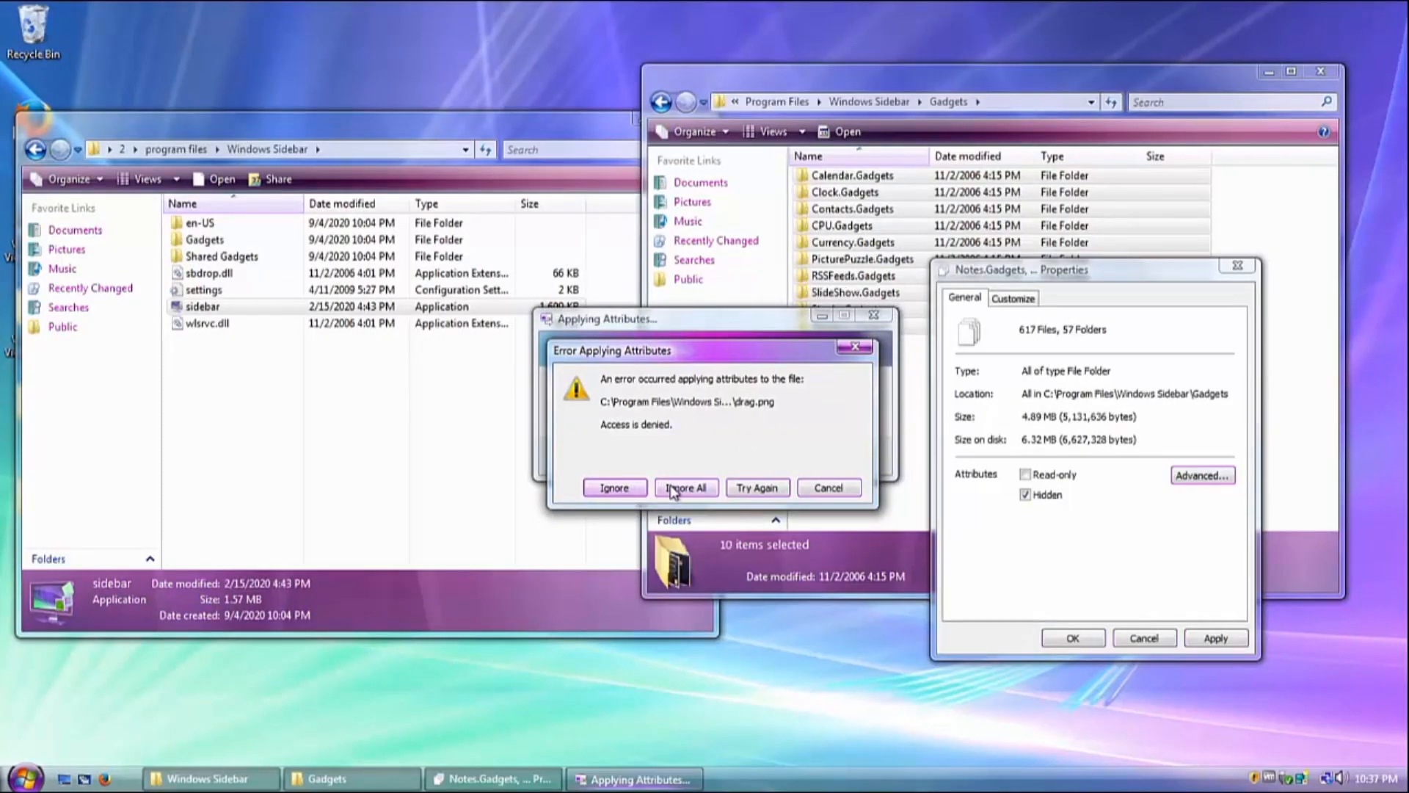
click(676, 488)
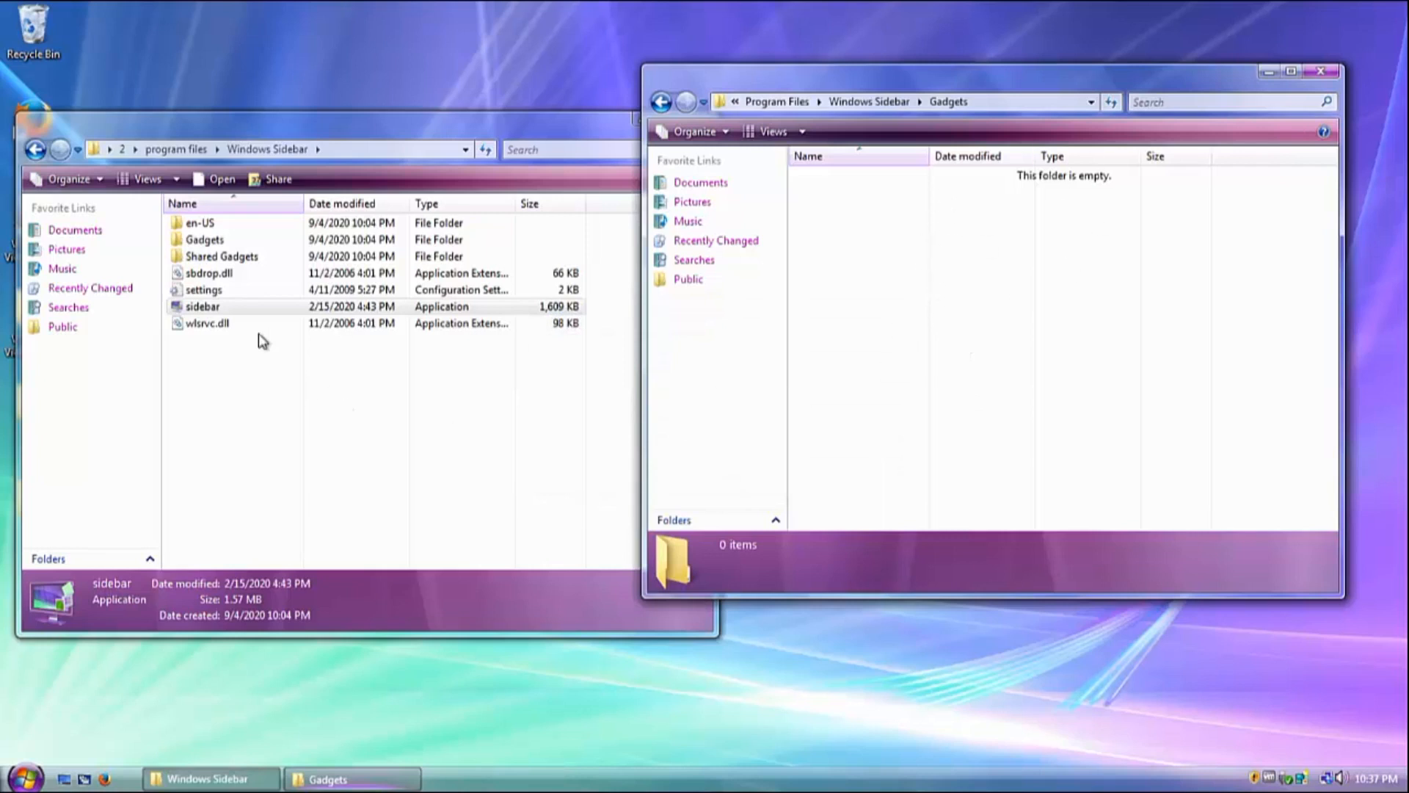
Move all replacement .Gadget folders from 2\program files\Windows Sidebar\Gadgets into Program Files\Windows Sidebar\Gadgets and authorize the move.
double_click(236, 256)
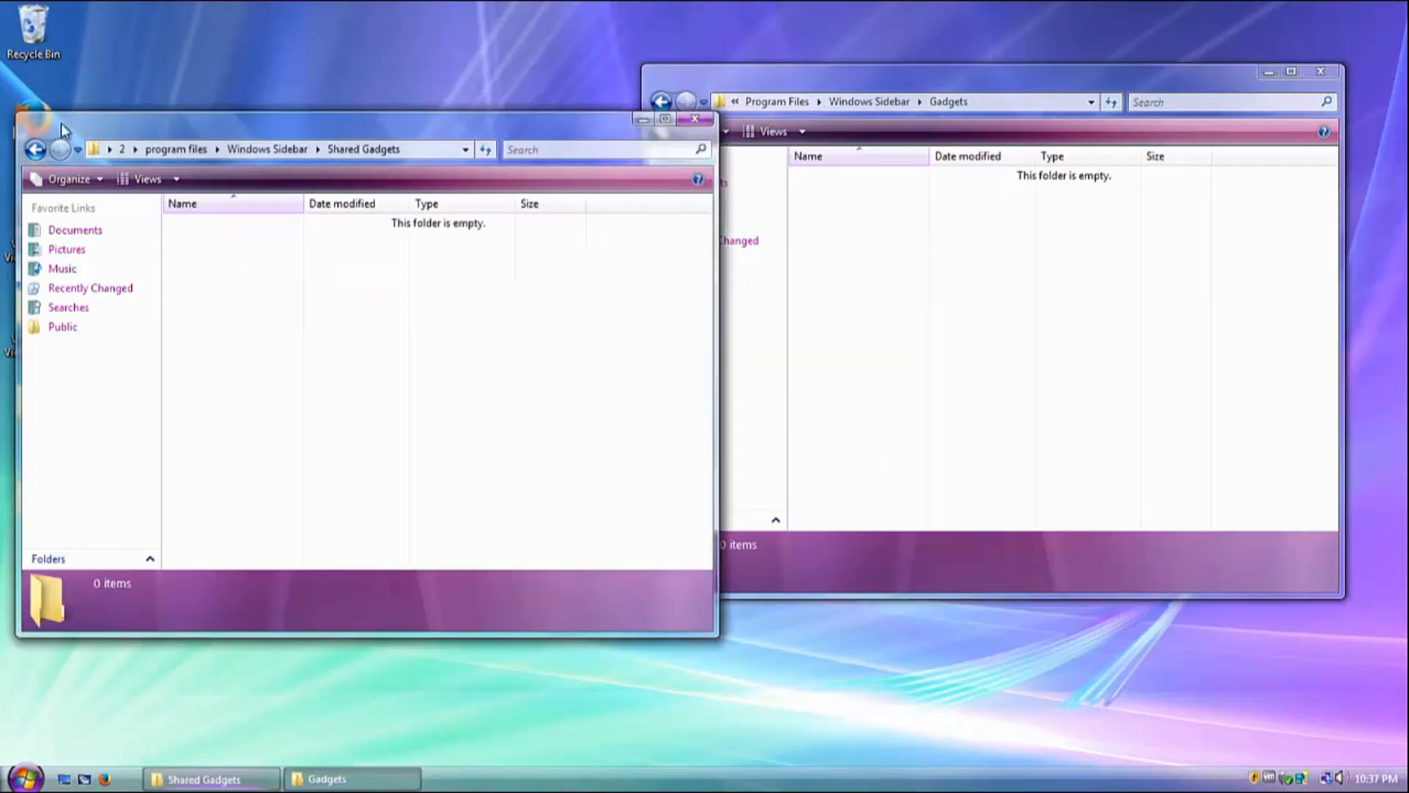
click(34, 152)
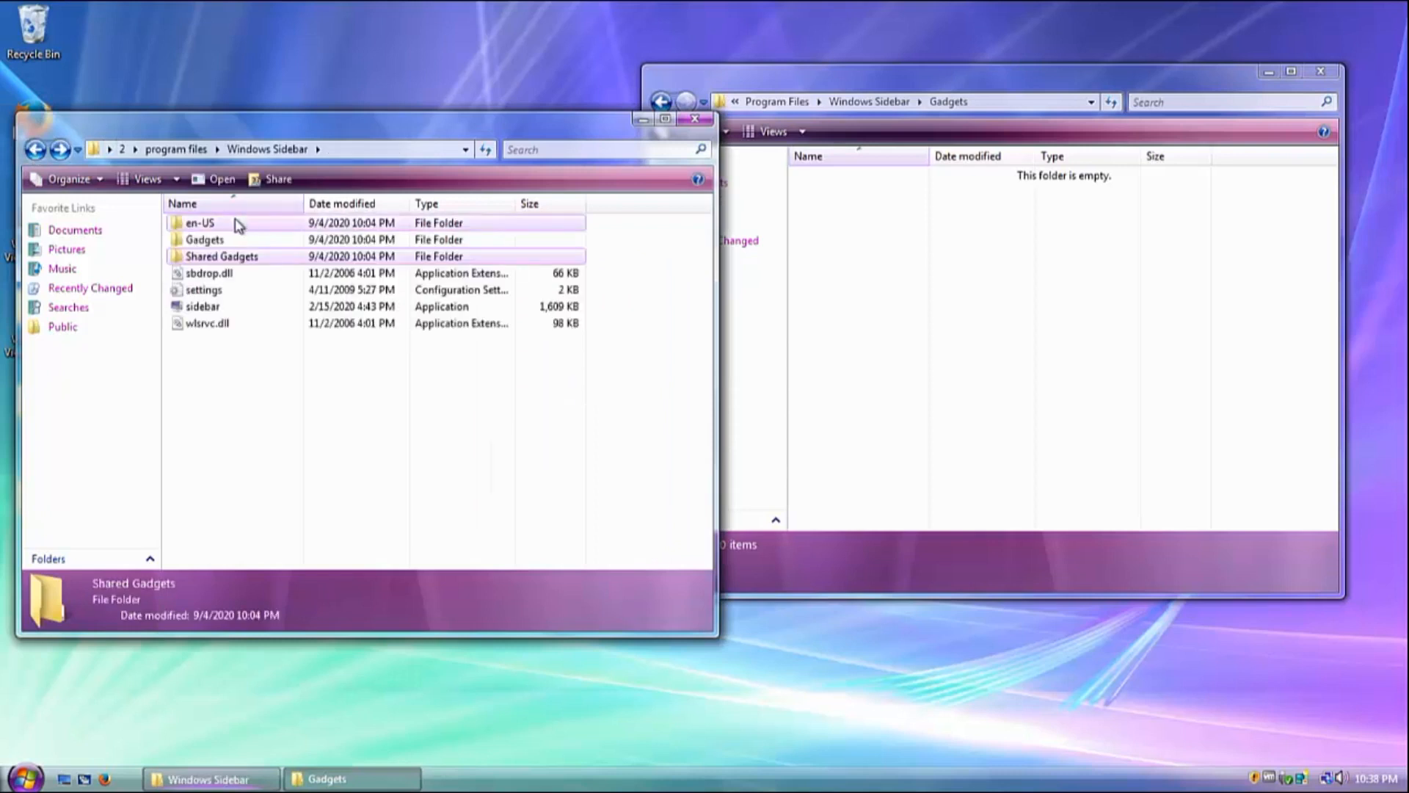
double_click(202, 241)
drag(308, 433, 1026, 308)
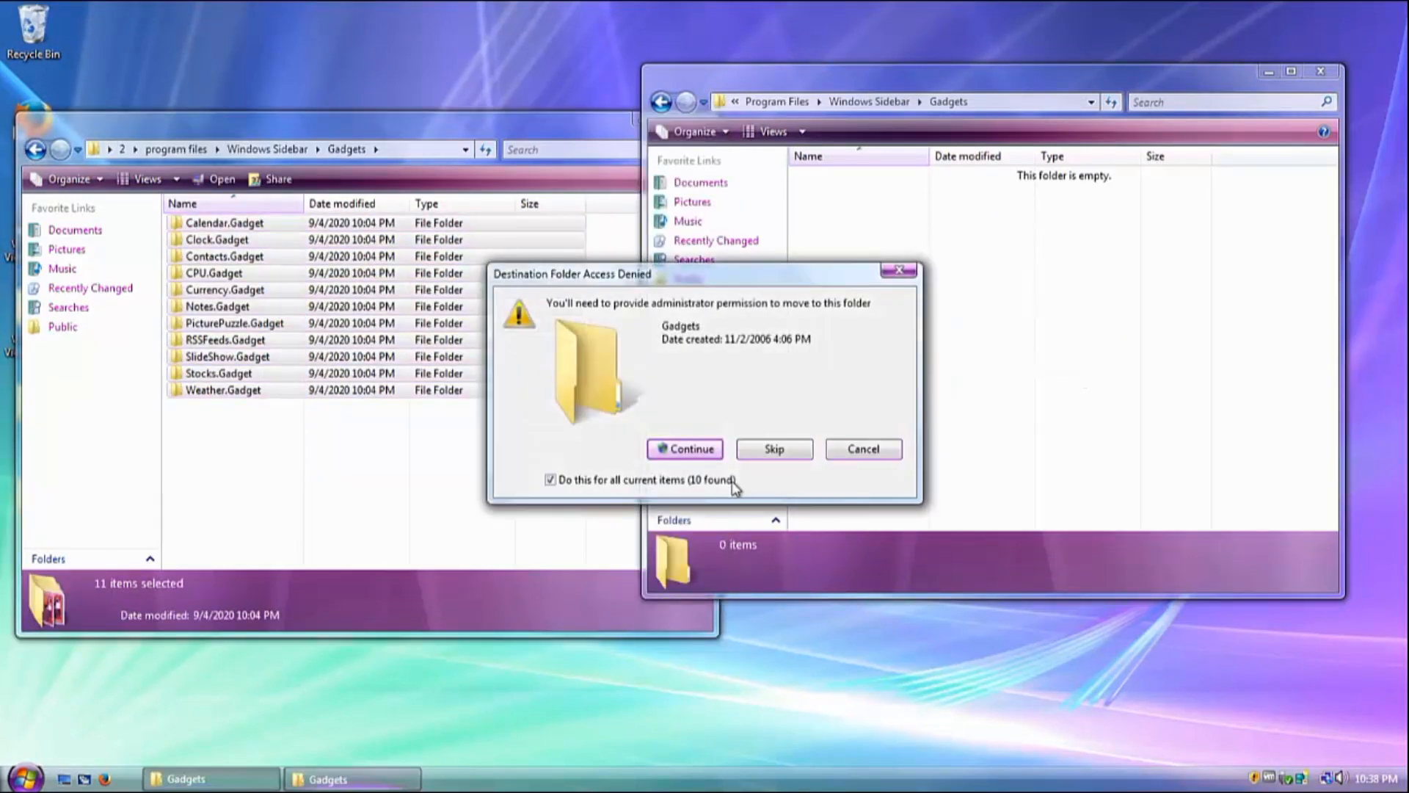
click(668, 452)
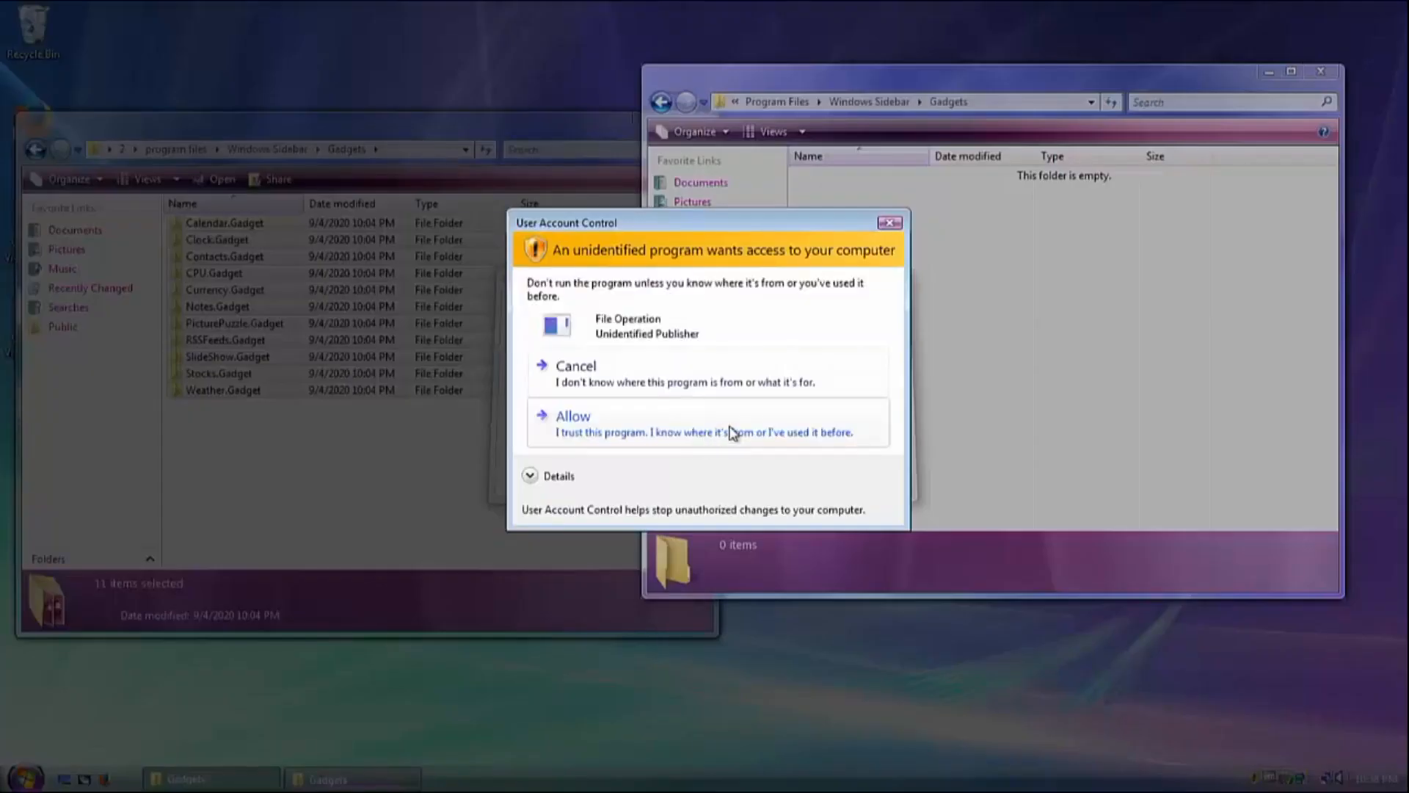
click(737, 414)
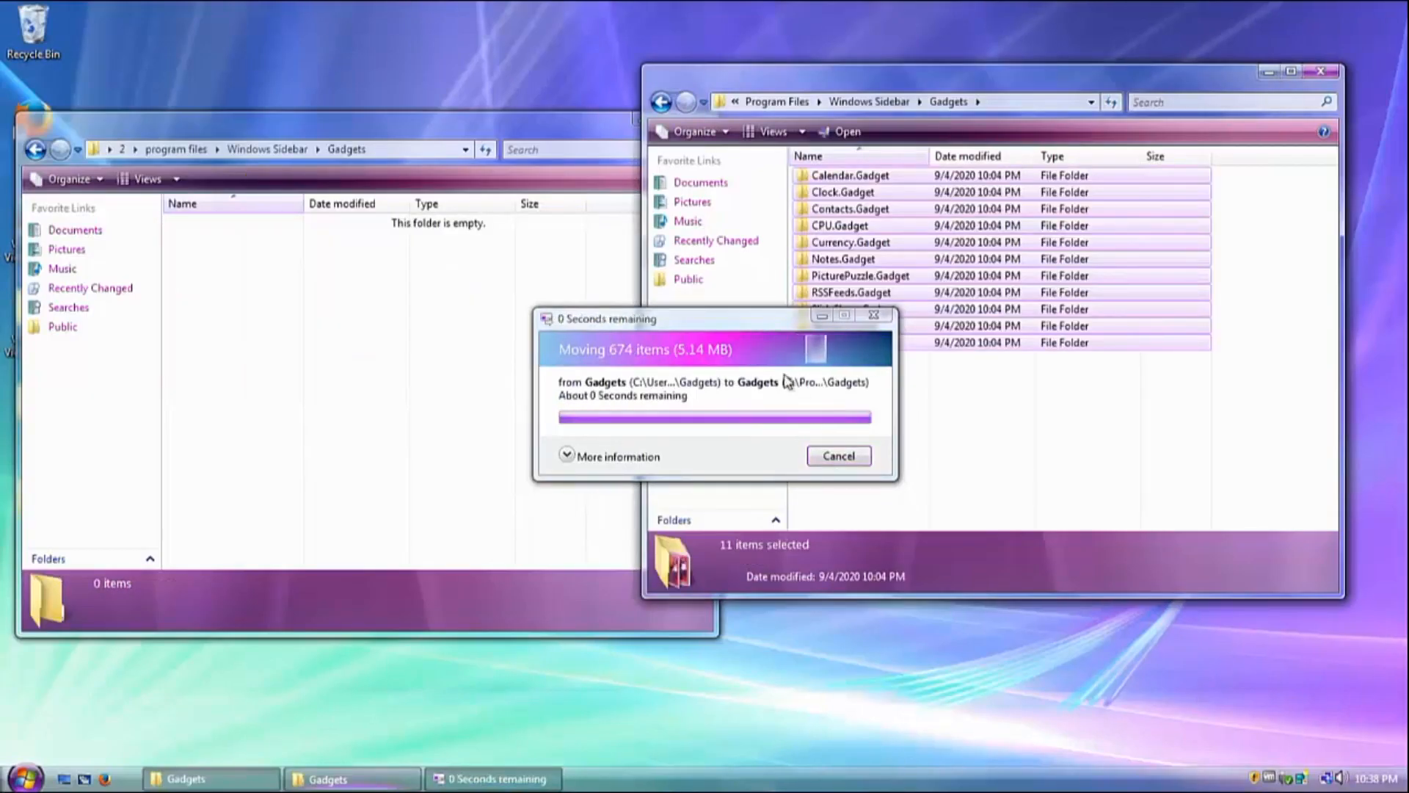
Close the emptied source folder window, then reposition and close the Program Files Gadgets window.
click(530, 127)
click(695, 120)
drag(838, 67, 538, 128)
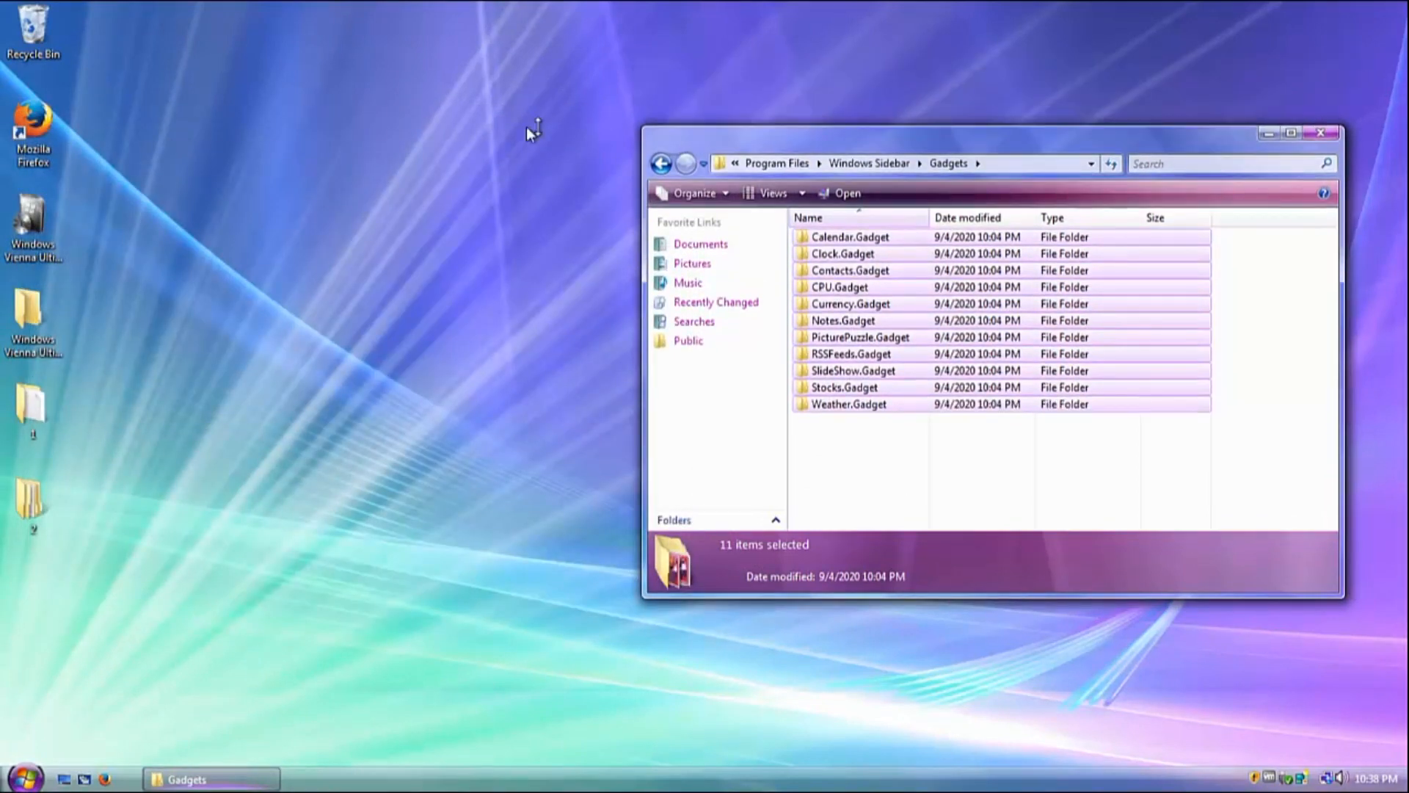
click(750, 82)
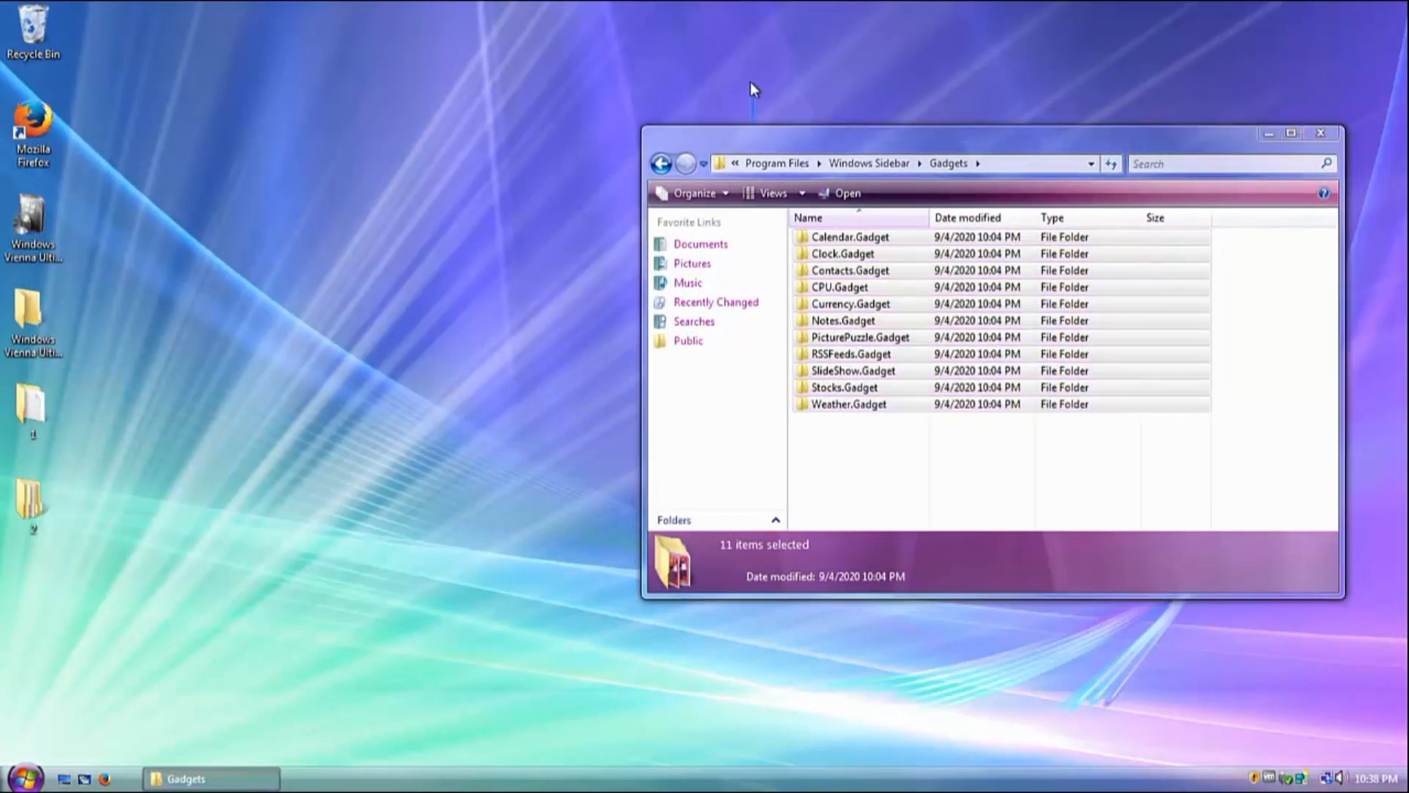
click(753, 127)
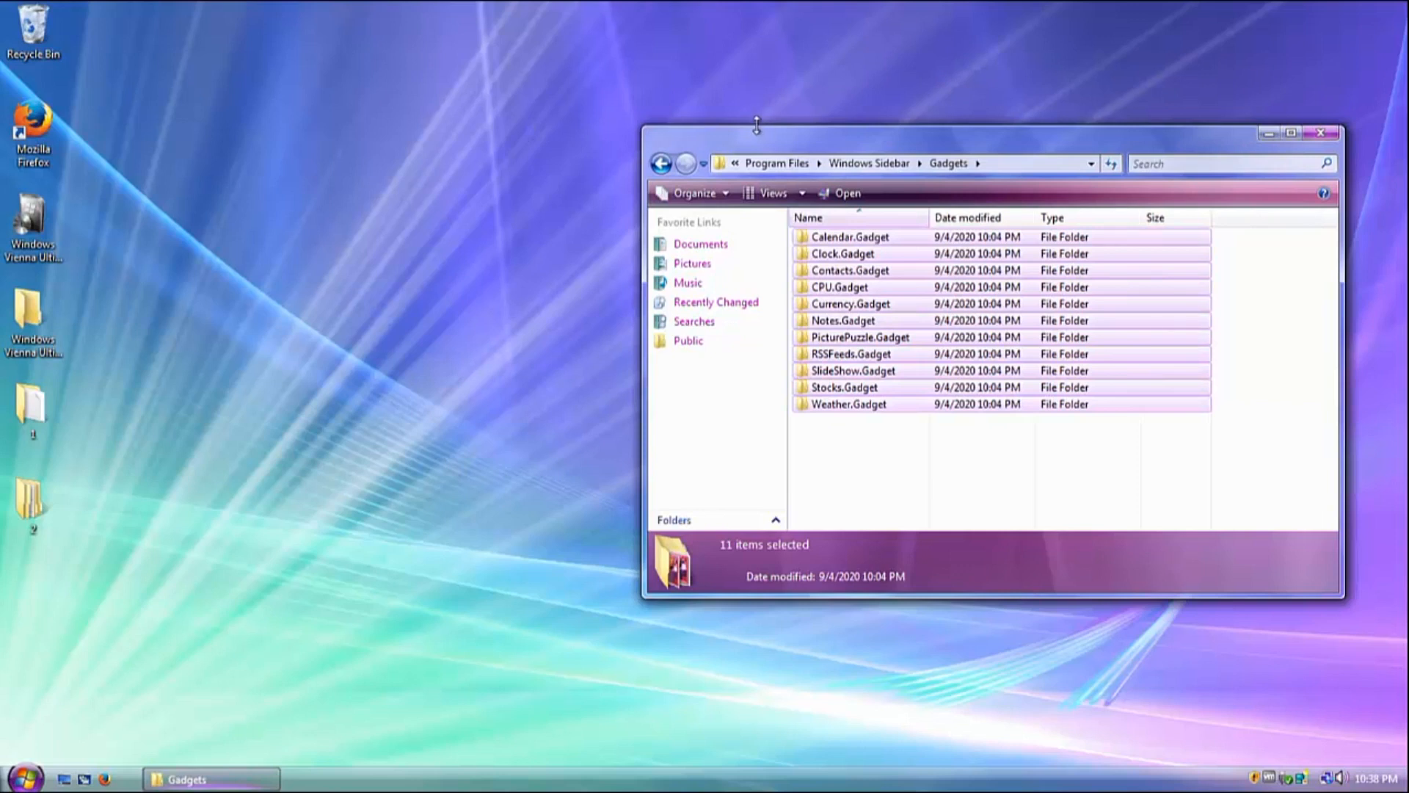
drag(759, 127, 510, 108)
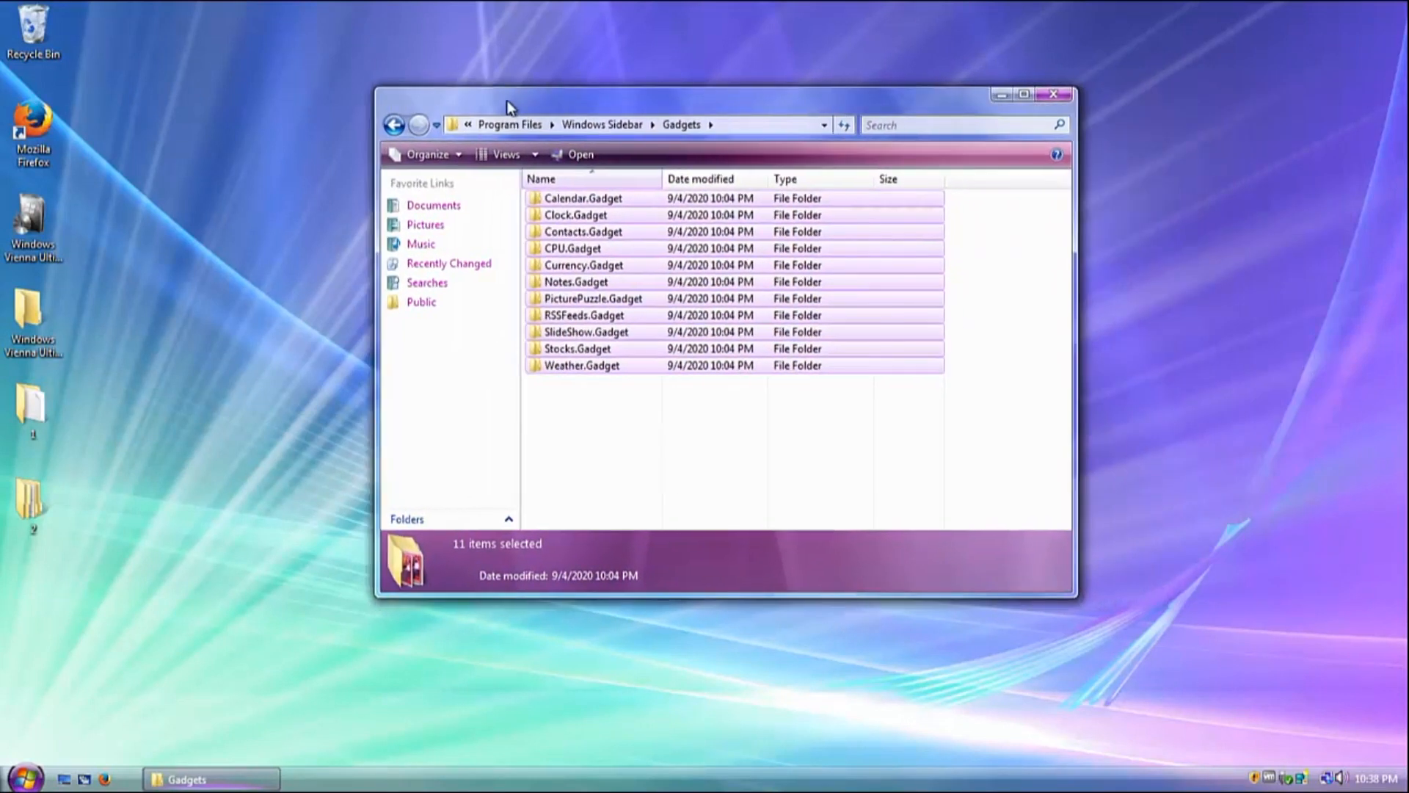
click(1055, 95)
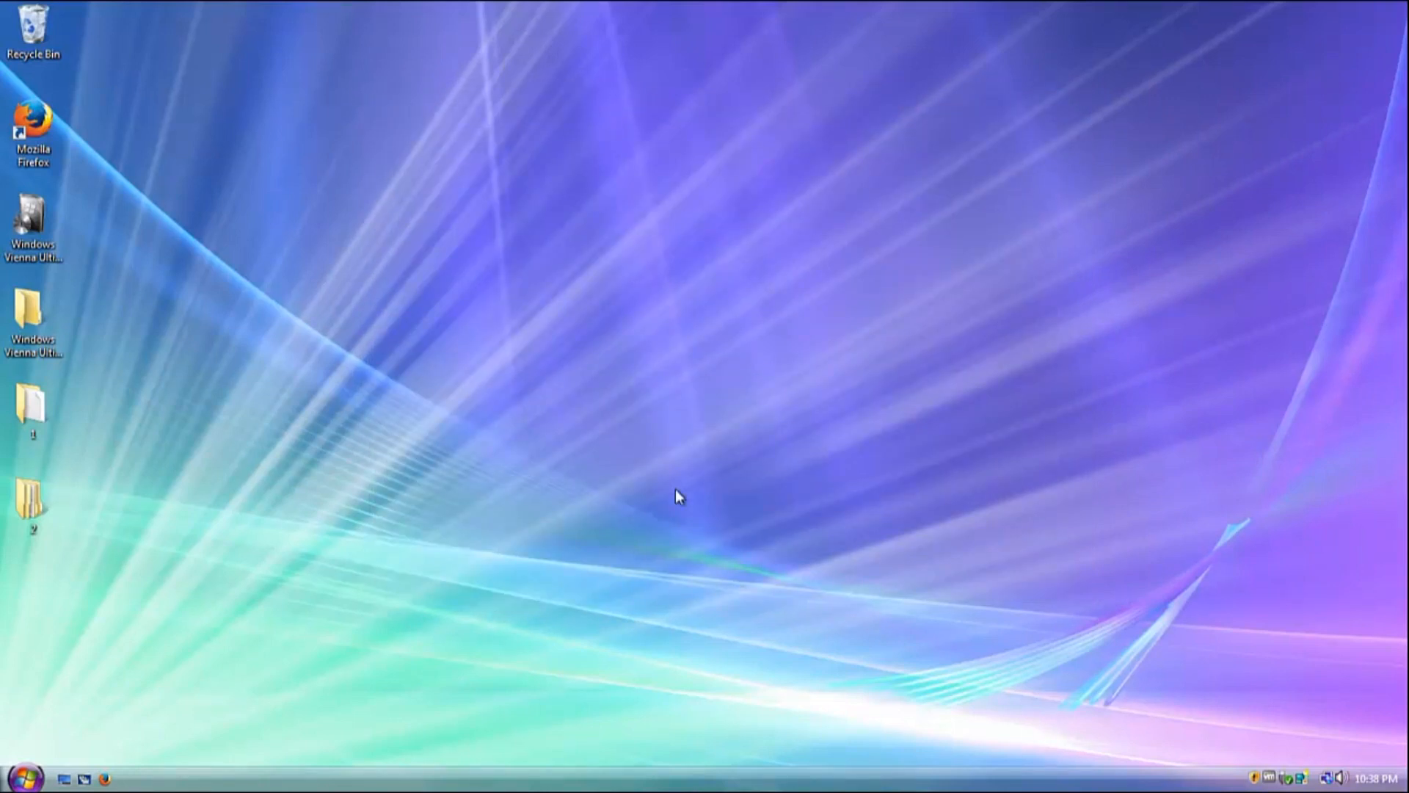
Search for and launch Windows Sidebar, view its Gadget Gallery and close the gallery.
key(super)
text(side)
key(Return)
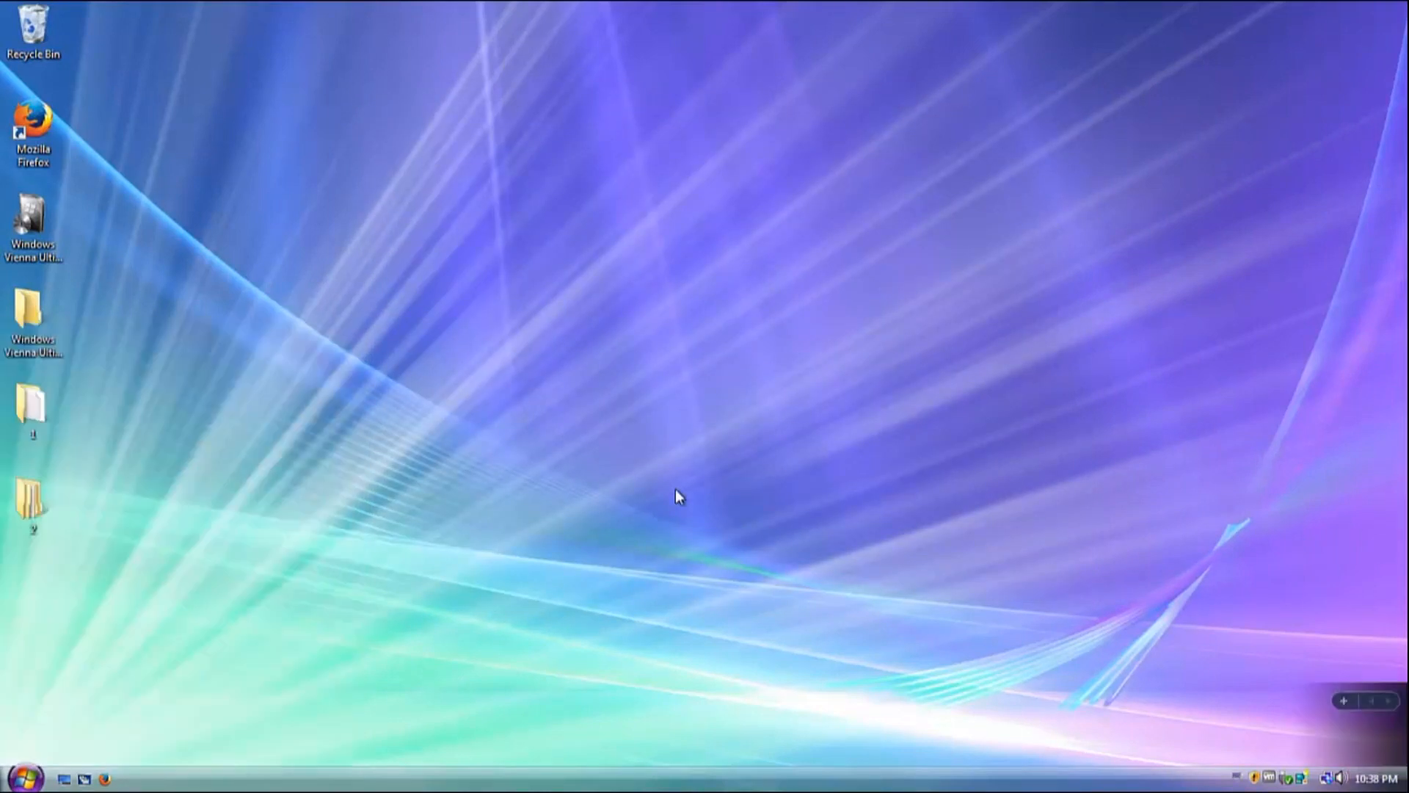
click(1343, 22)
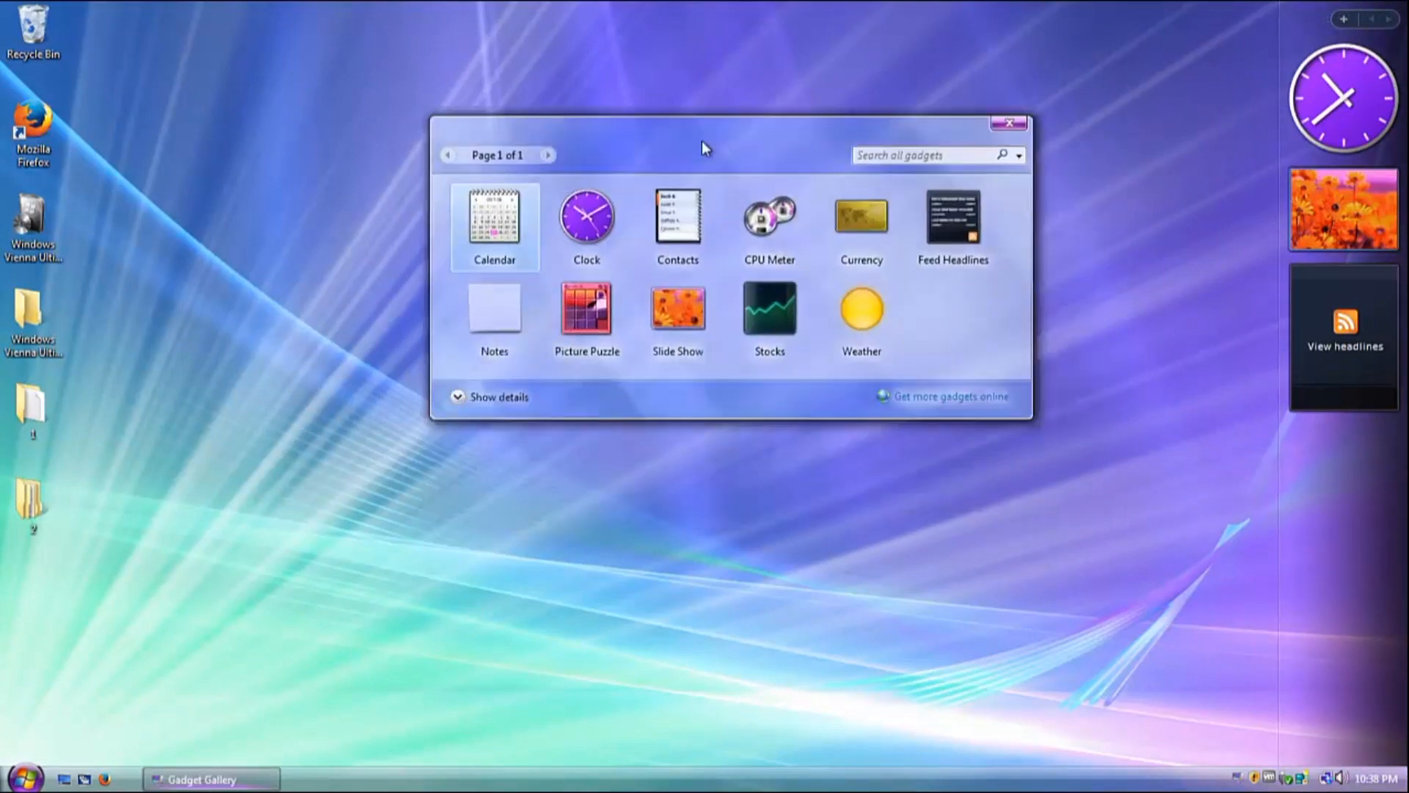
drag(760, 157, 690, 254)
click(1000, 237)
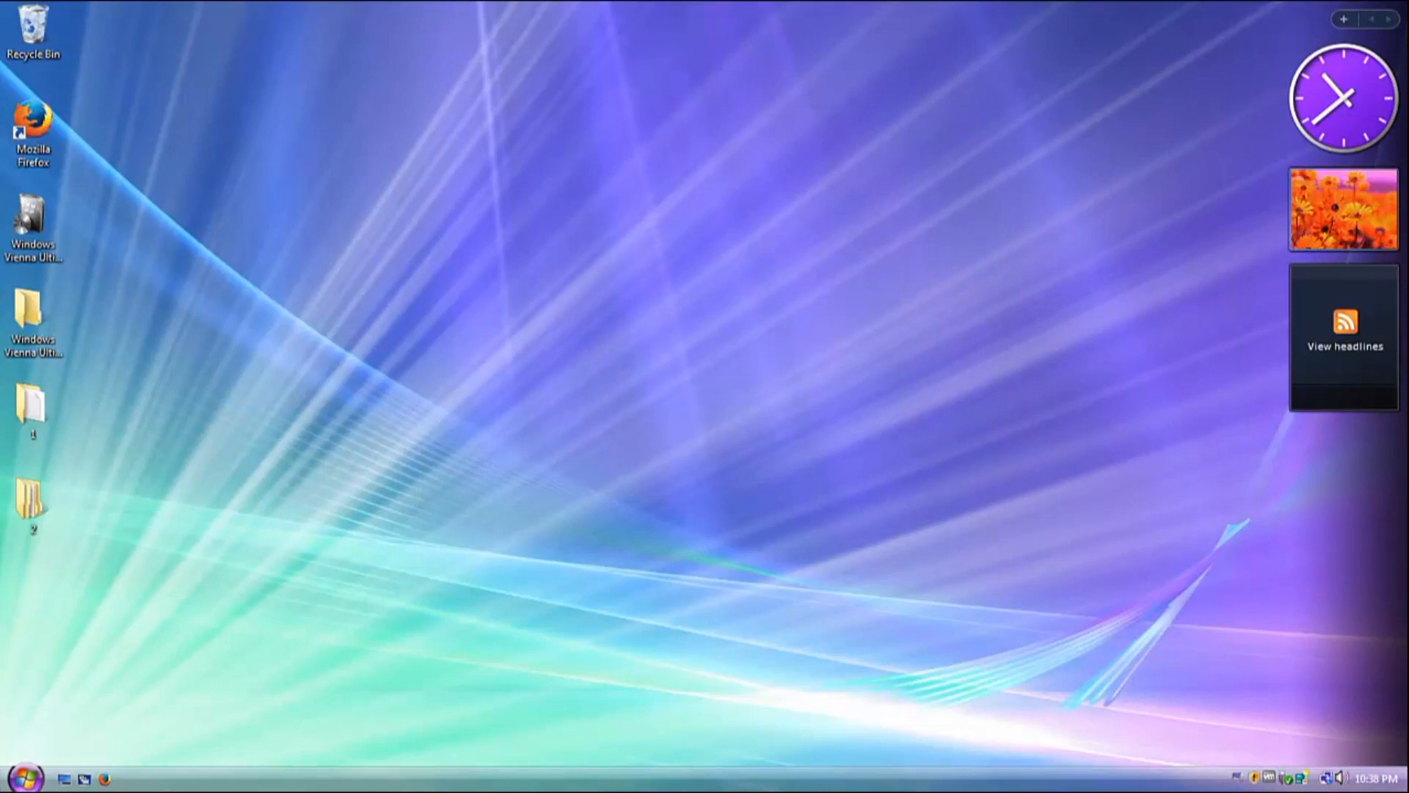
Open the Windows Media Player folder inside program files (x86) of the desktop folder 2.
double_click(3, 502)
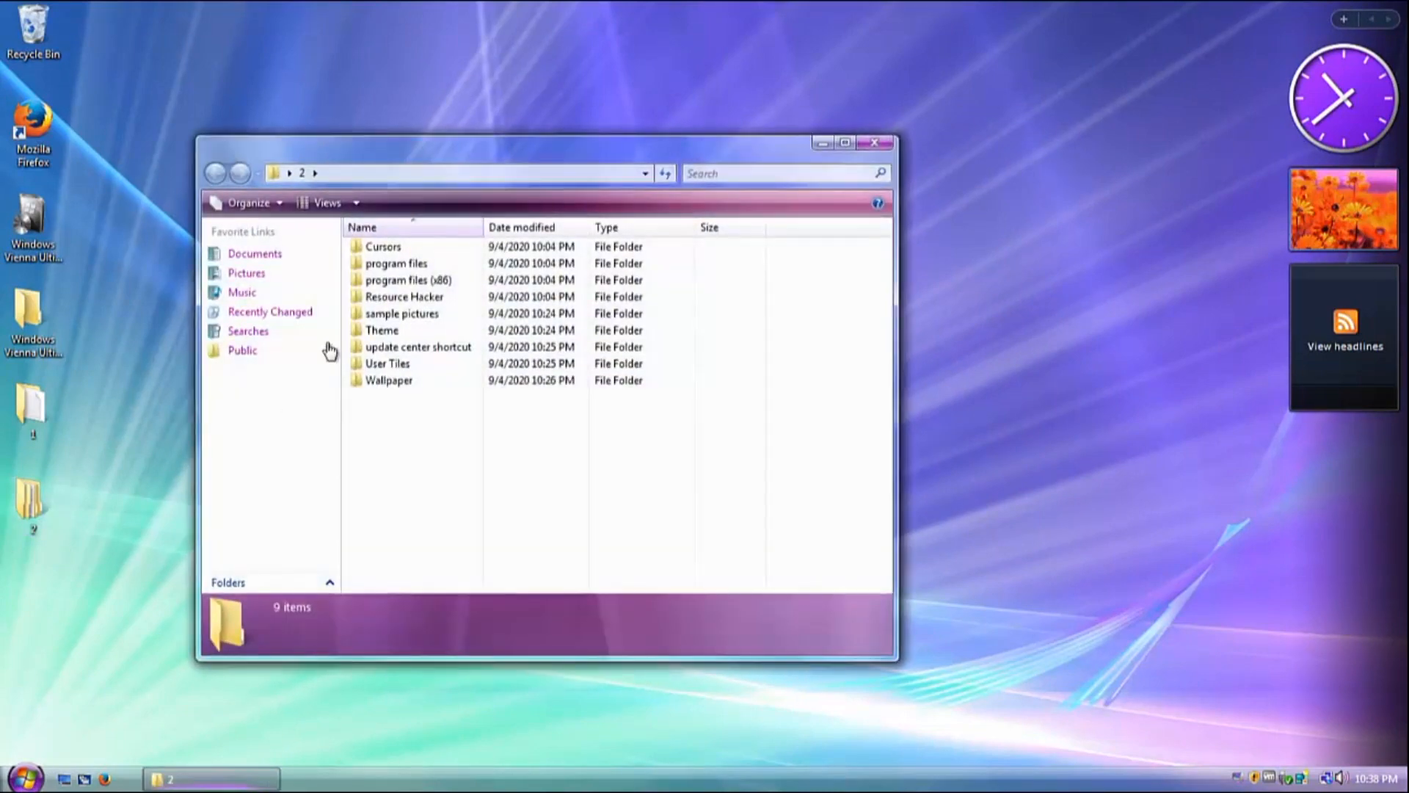
double_click(400, 286)
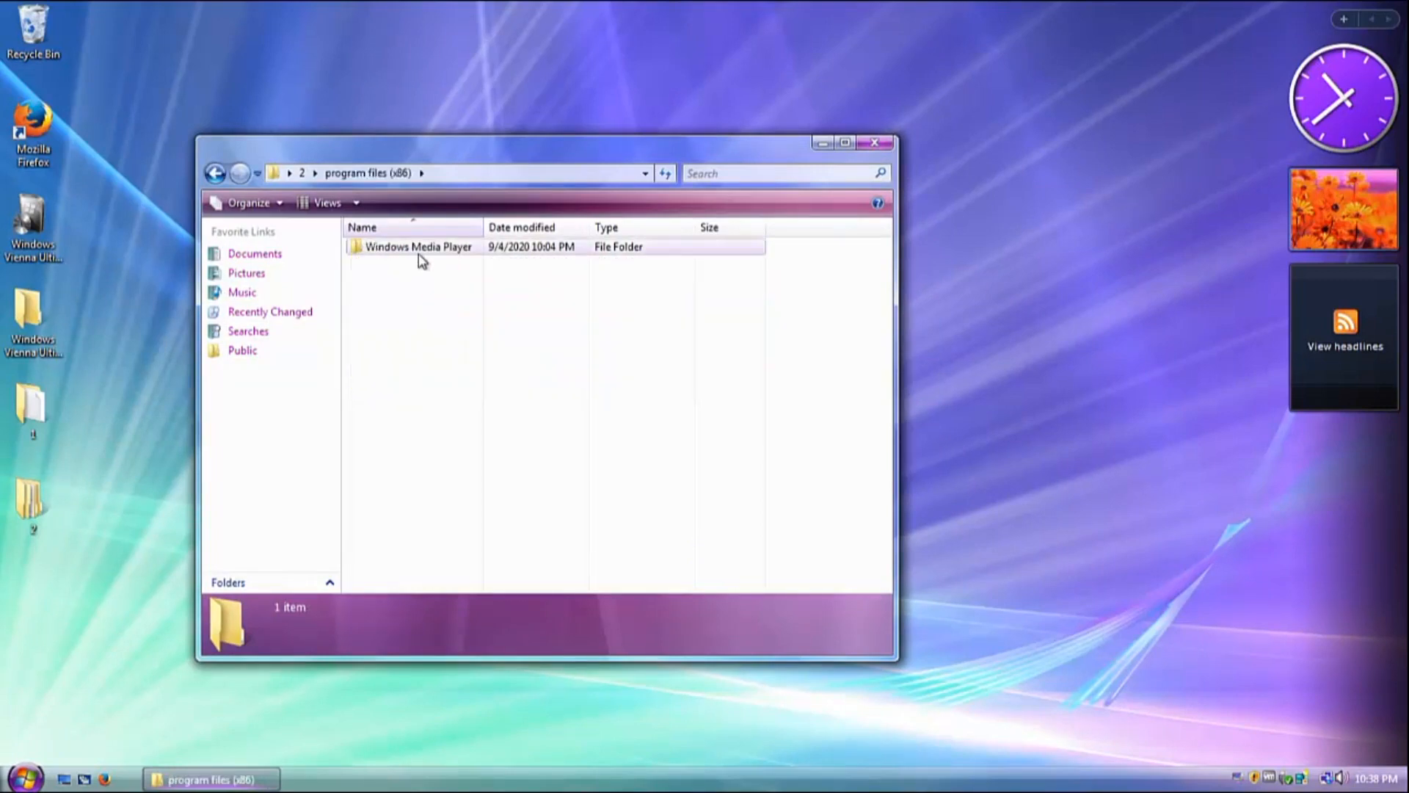
double_click(420, 251)
Open C:\Program Files (x86)\Windows Media Player in a second window.
key(super)
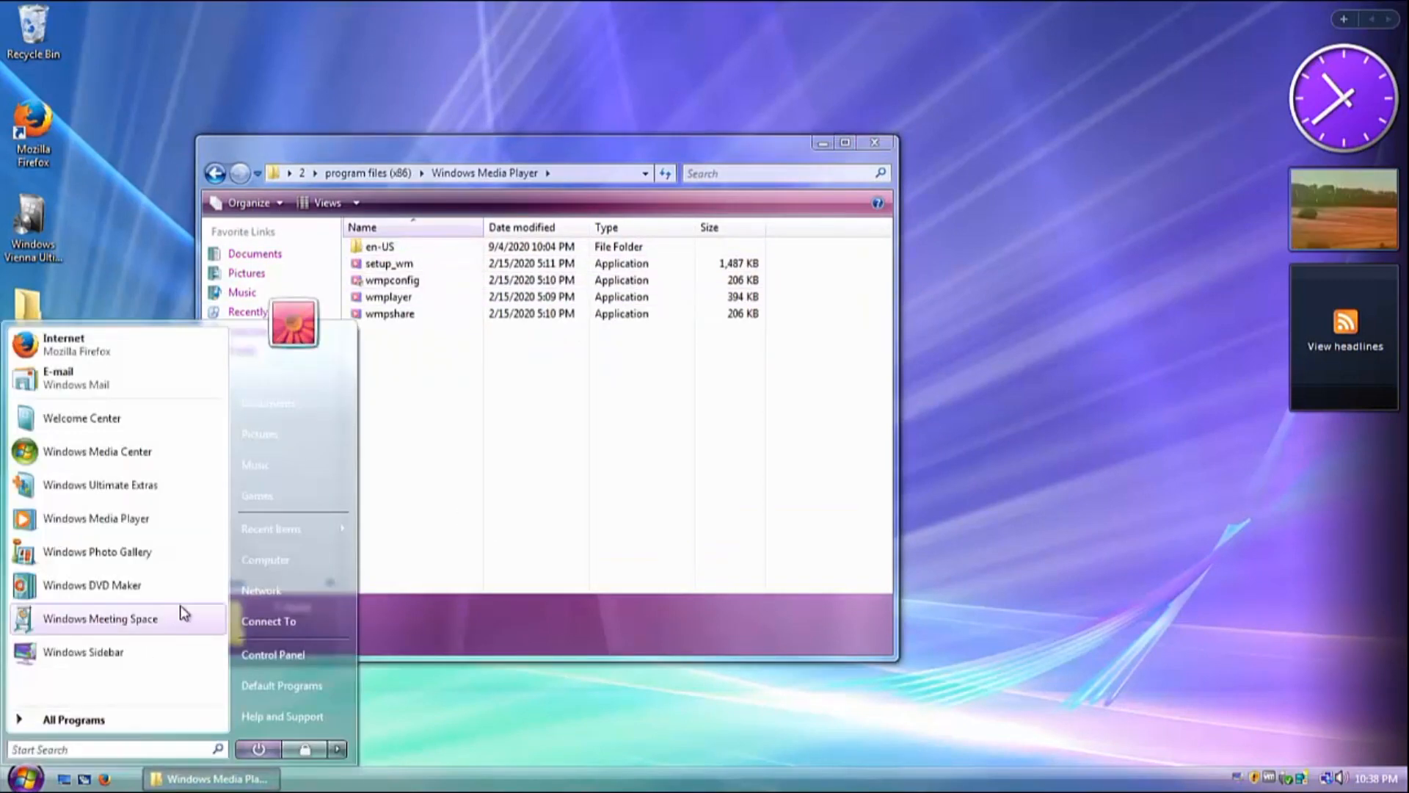
click(308, 561)
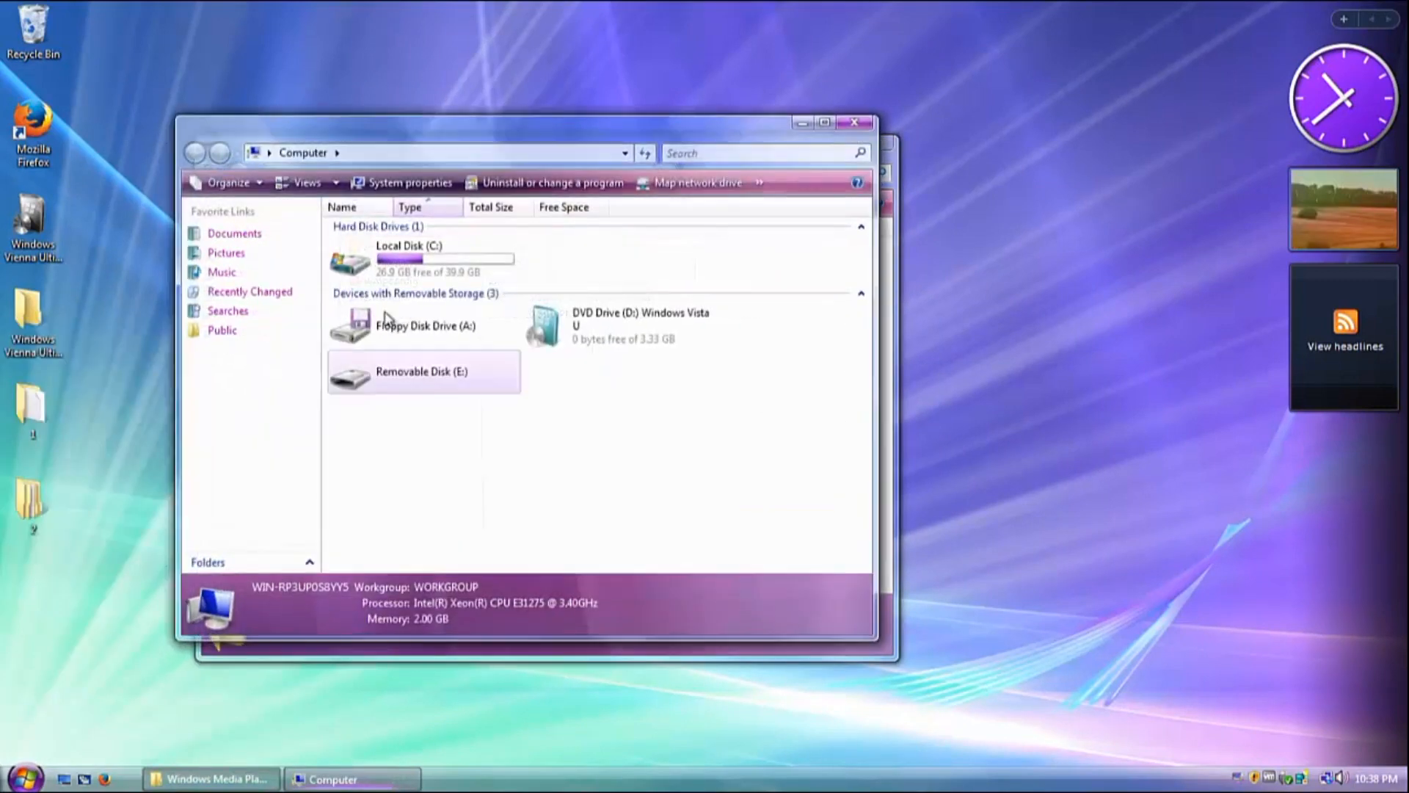
double_click(383, 270)
double_click(400, 260)
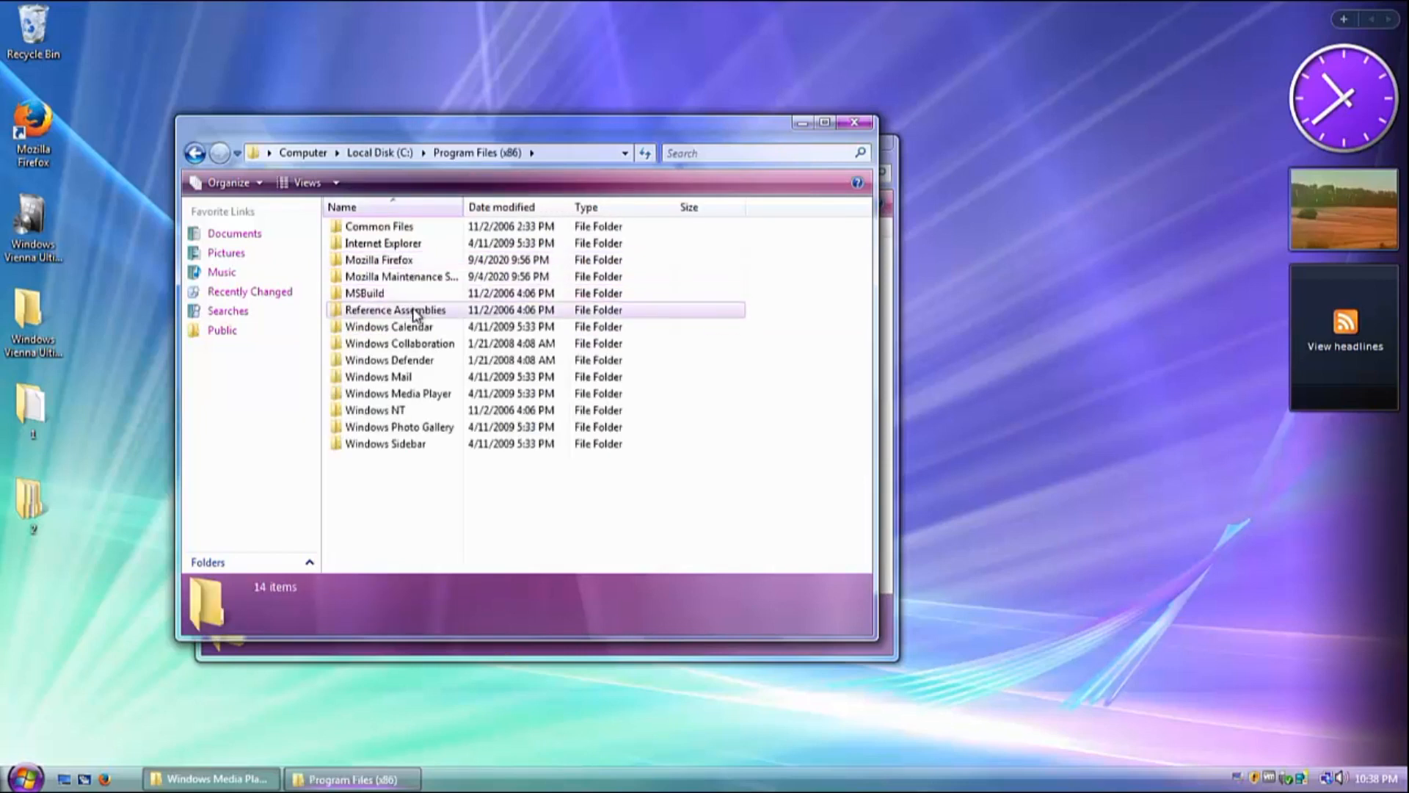
double_click(428, 399)
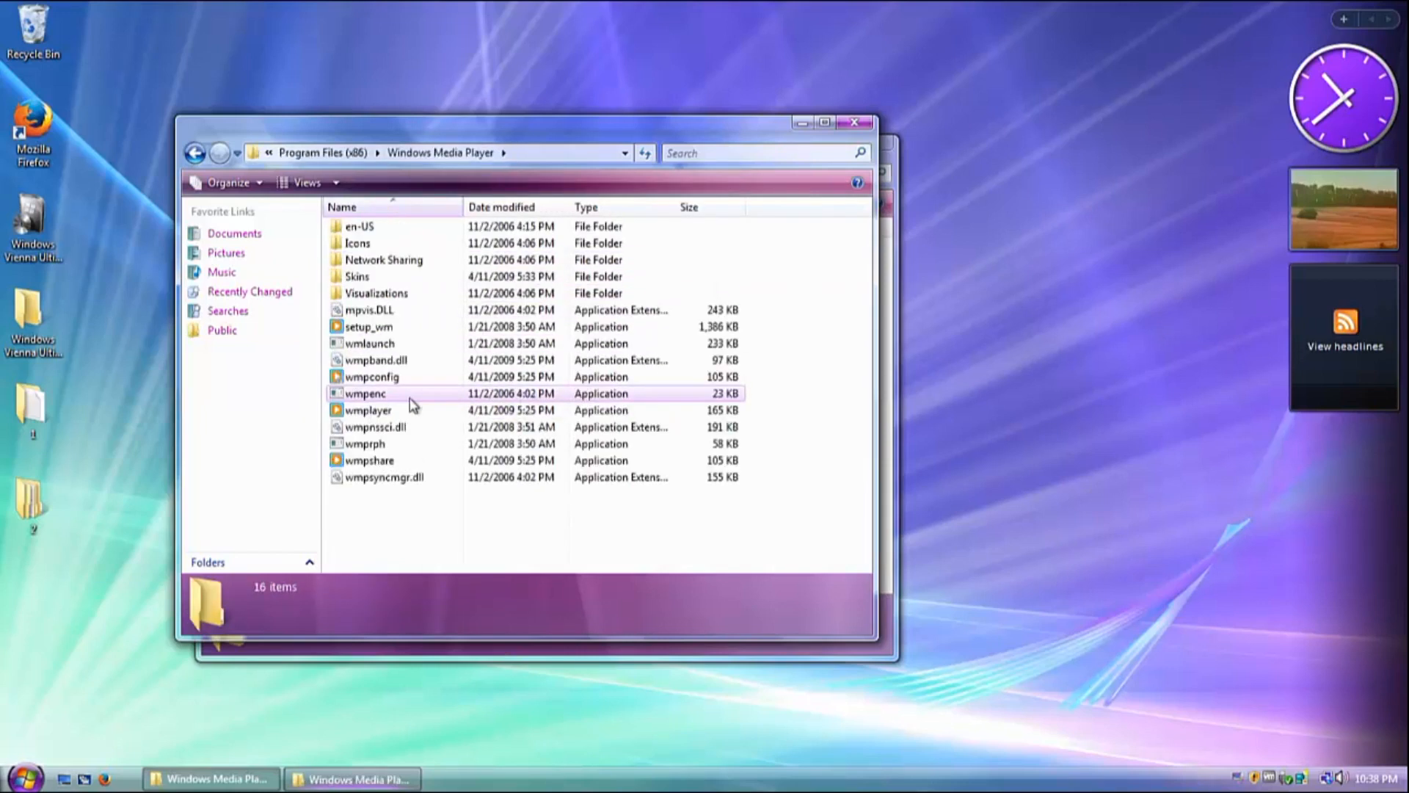
Open the security properties of setup_wm and show the permissions of the Users group.
right_click(423, 335)
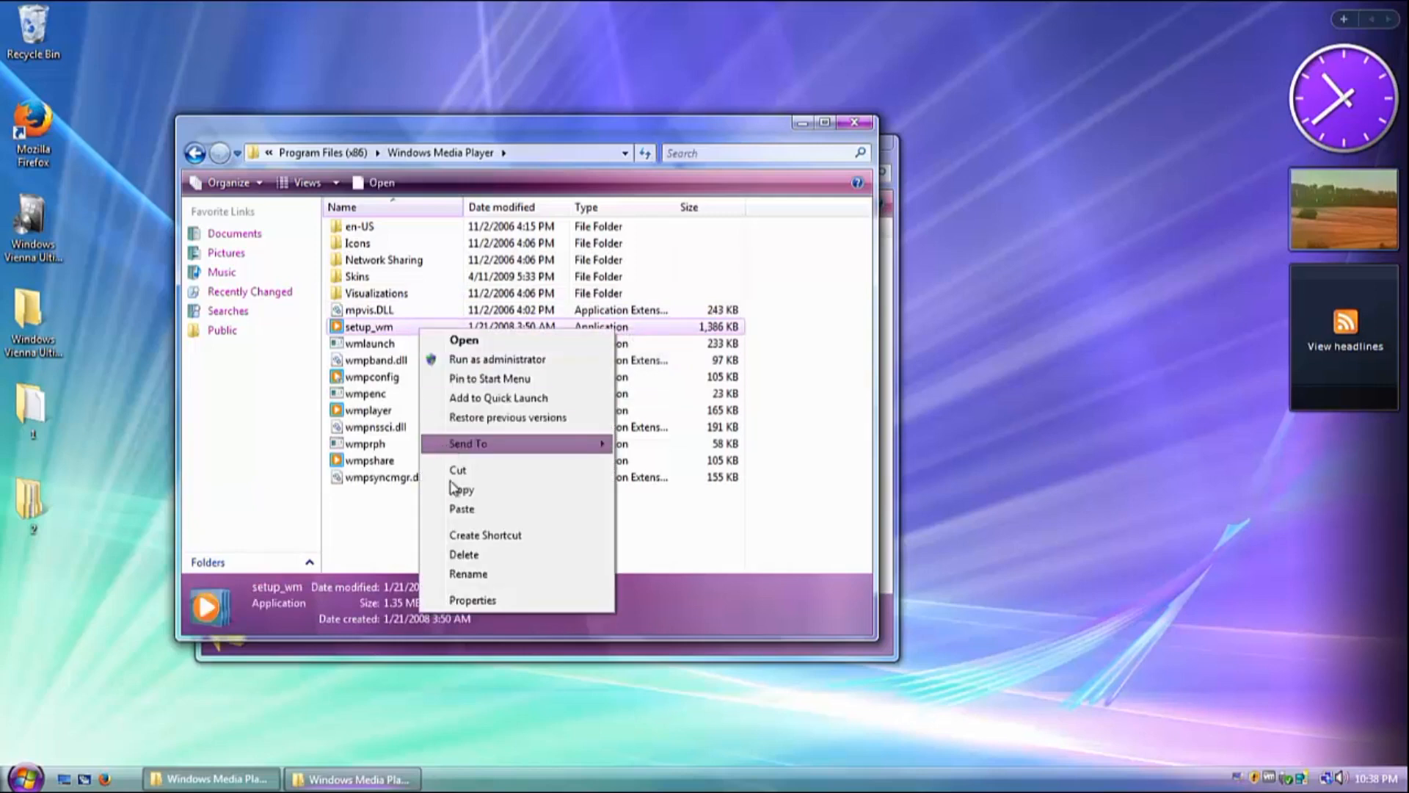
click(482, 600)
click(560, 353)
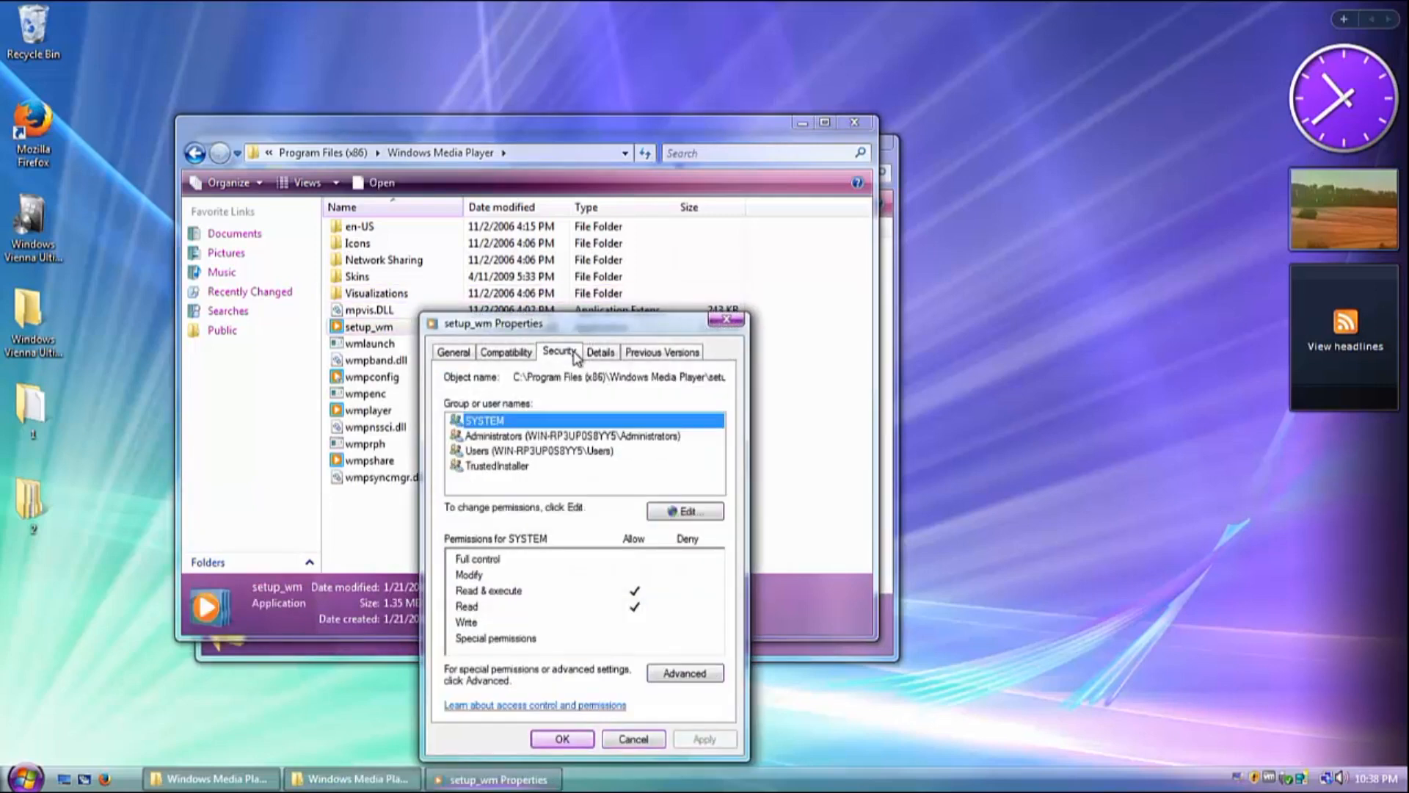
click(494, 452)
click(505, 352)
click(559, 352)
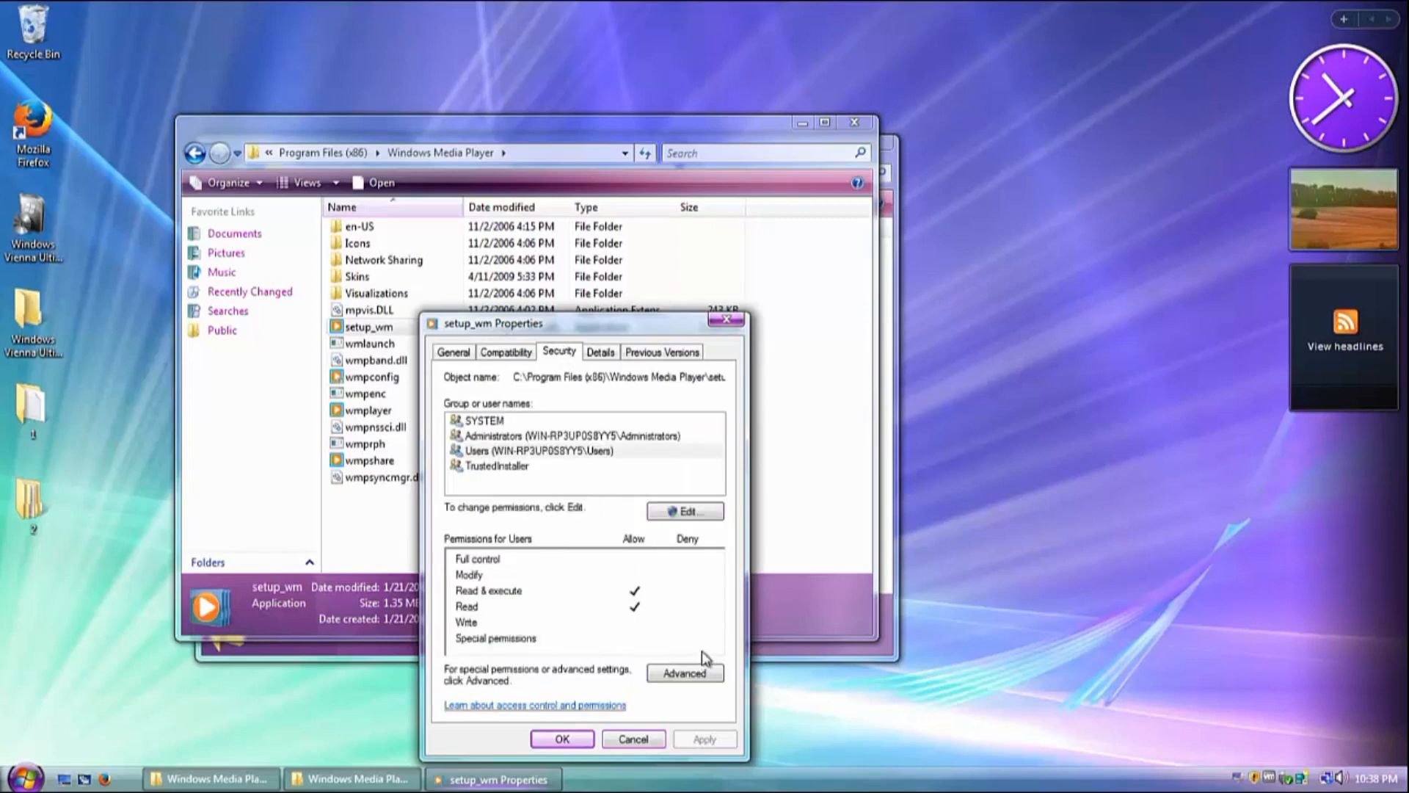
Change the owner of setup_wm from the advanced security settings to the Windows Vista account, authorizing the change.
click(685, 673)
click(585, 381)
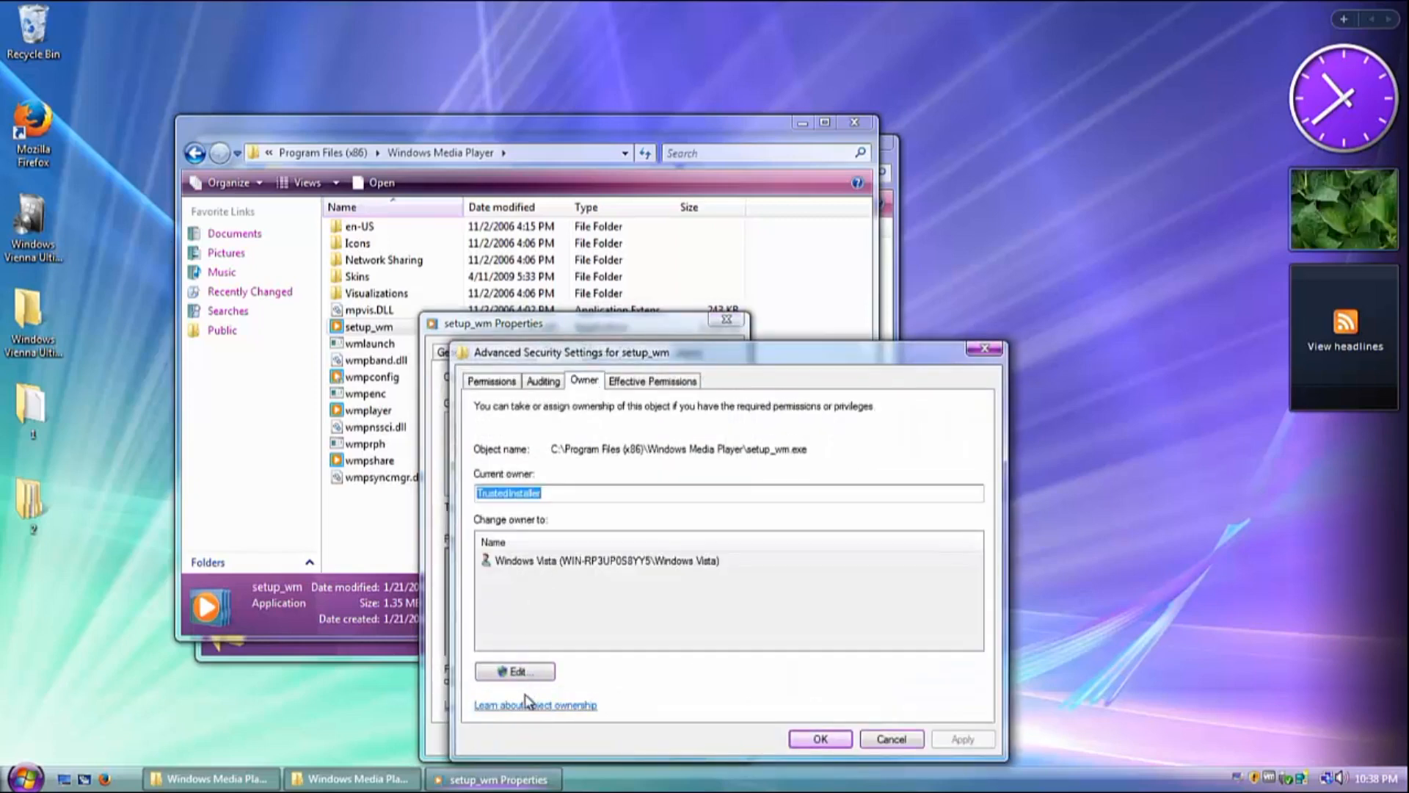
click(512, 672)
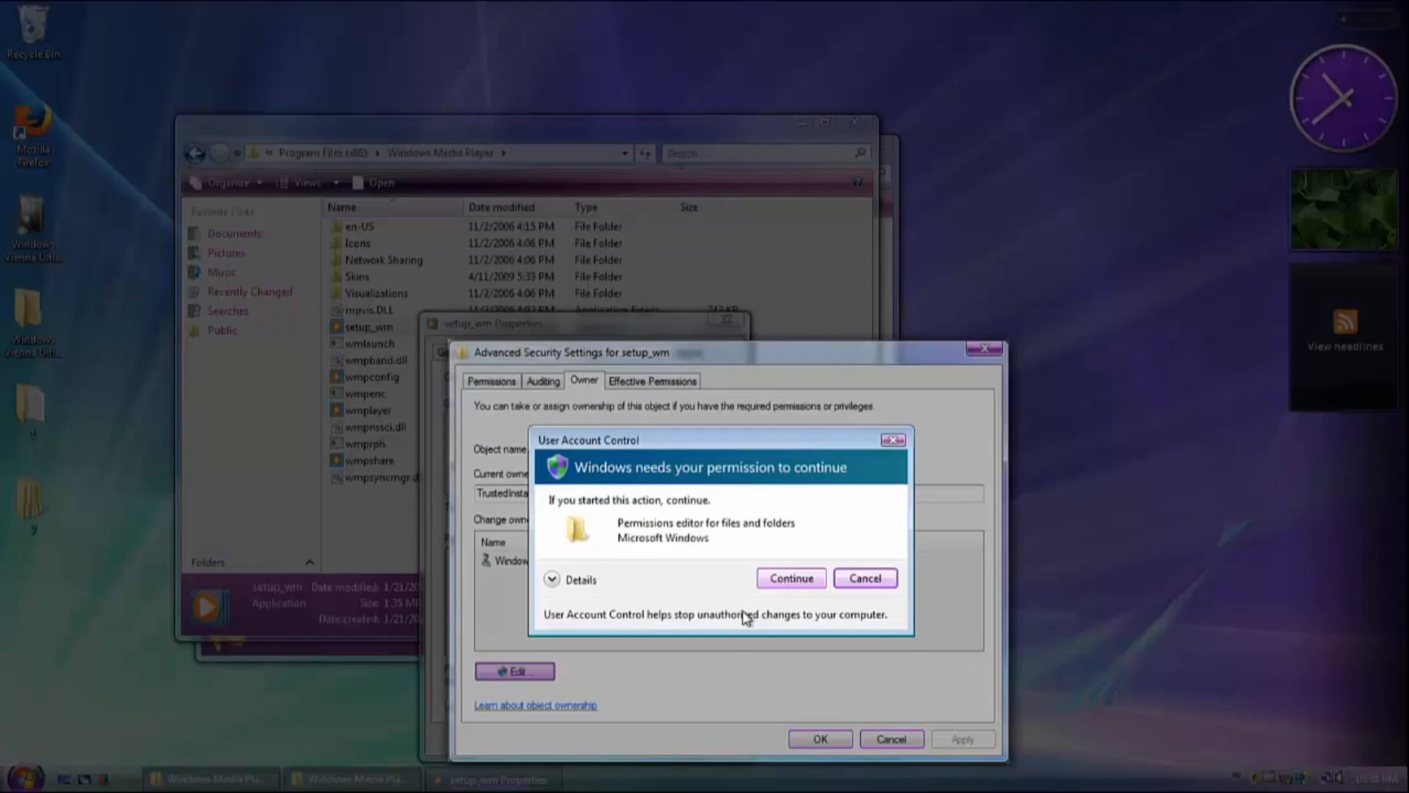
click(791, 579)
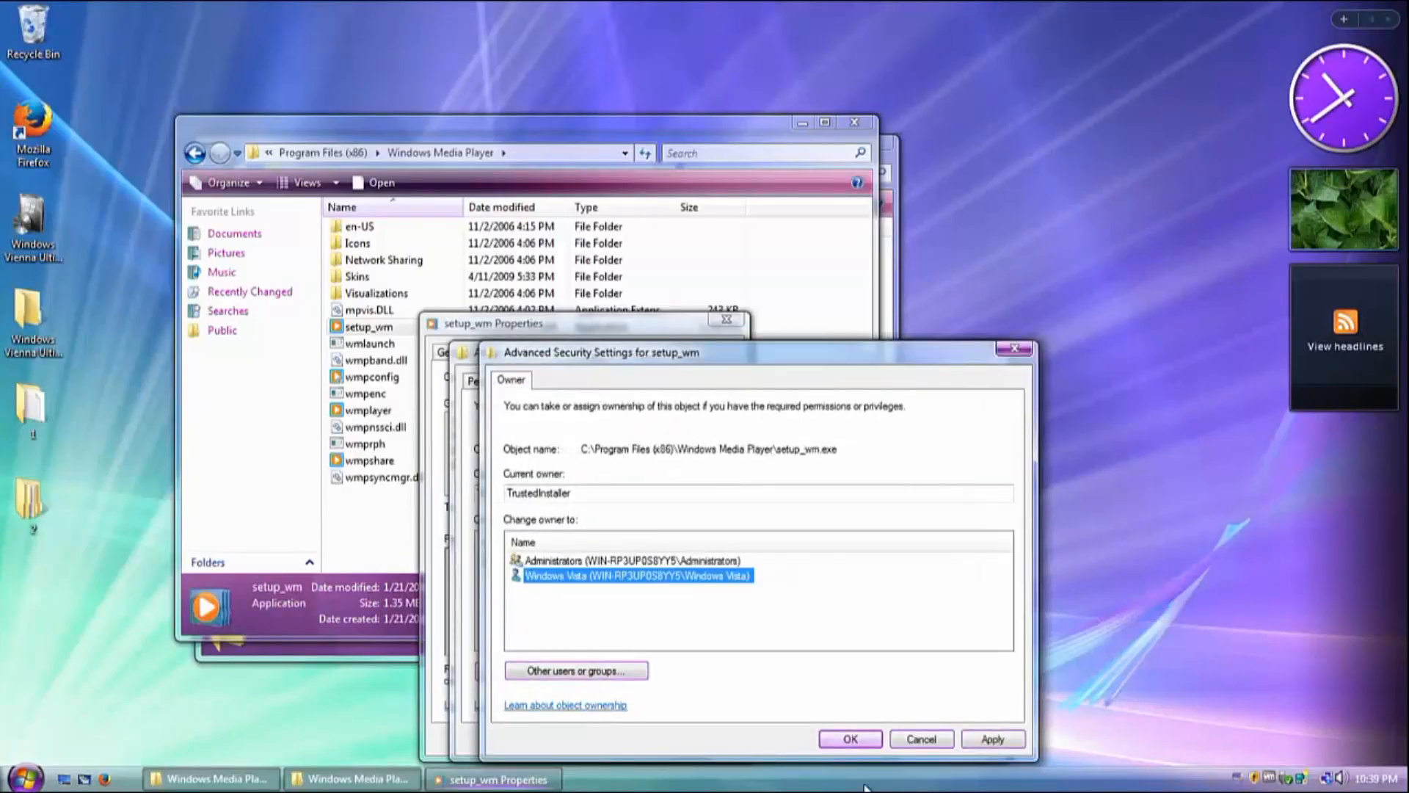
click(850, 739)
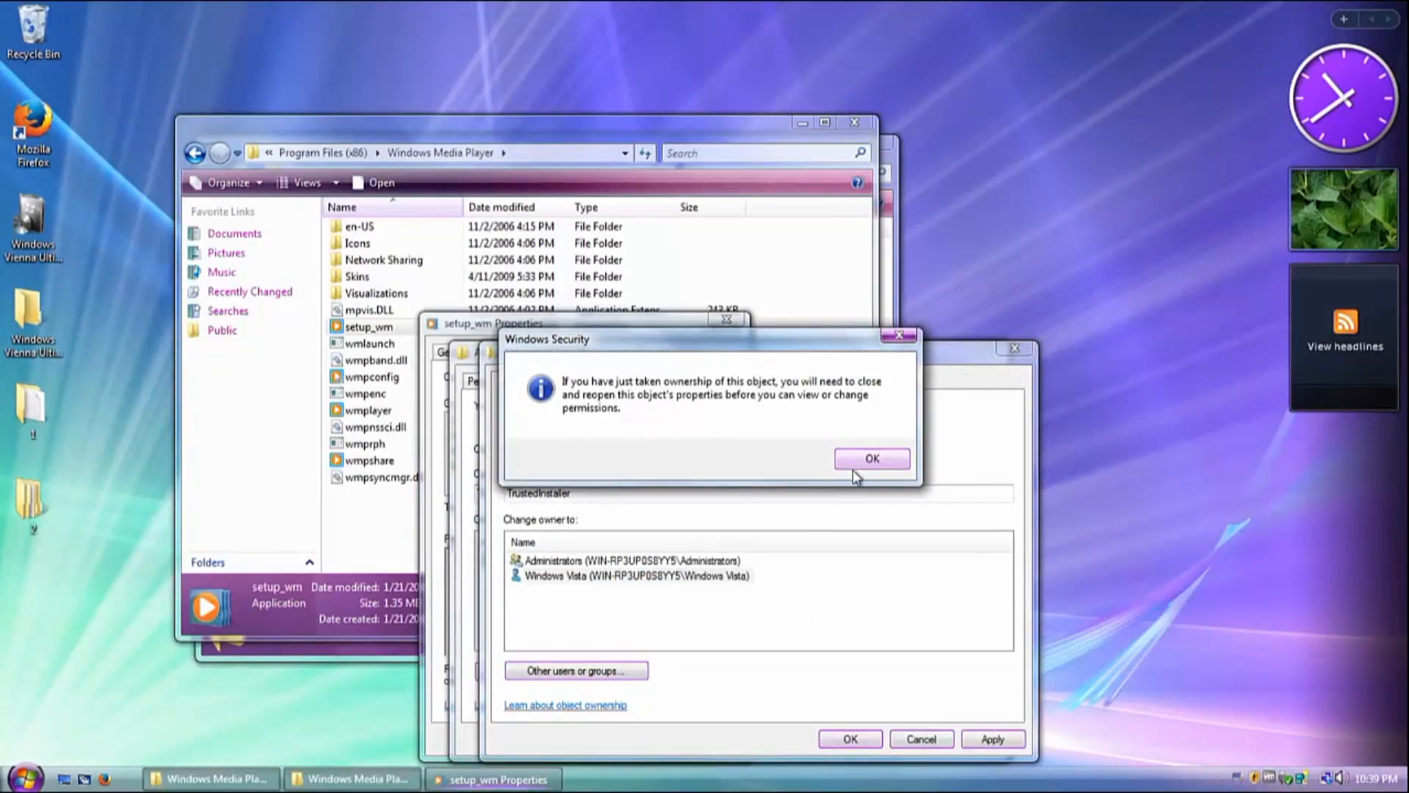
click(853, 467)
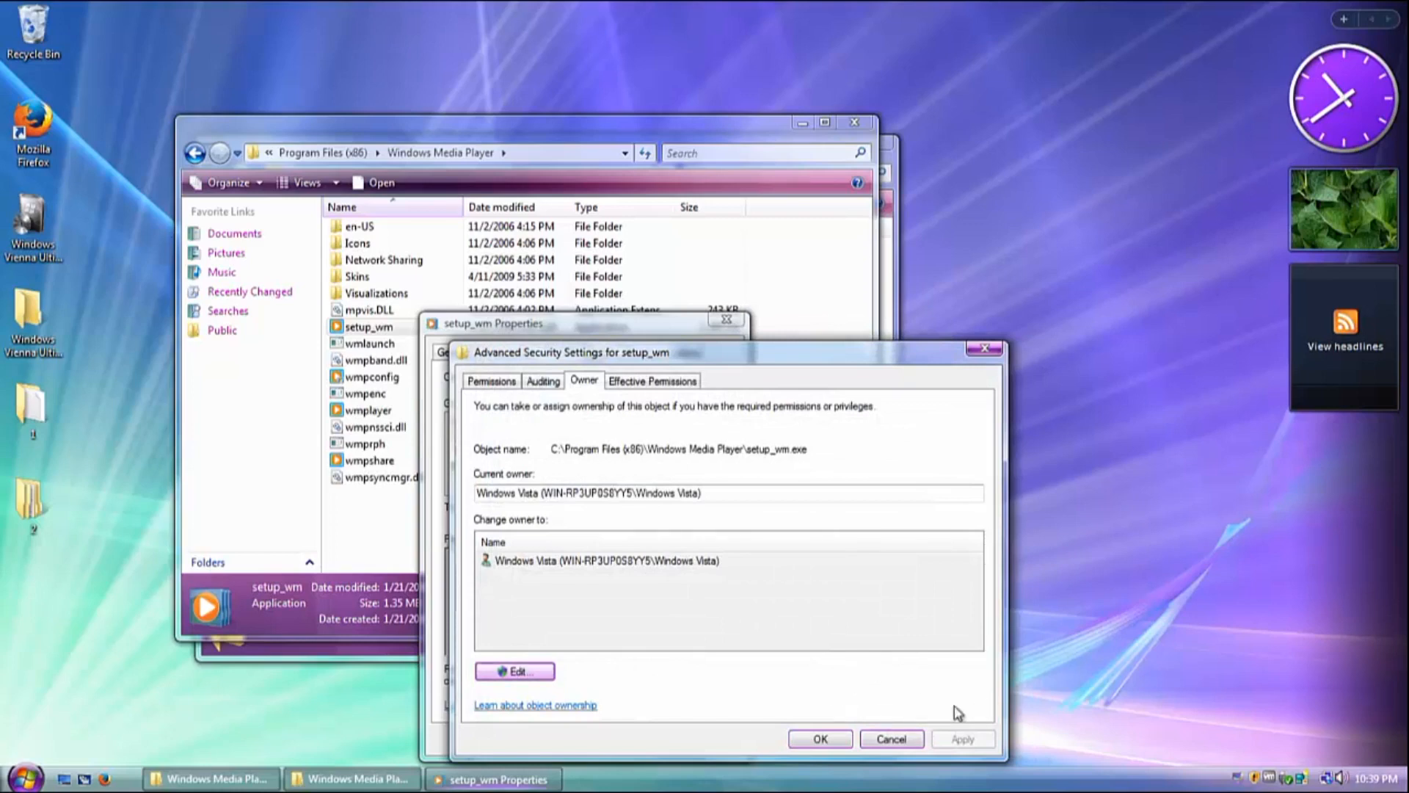
click(820, 737)
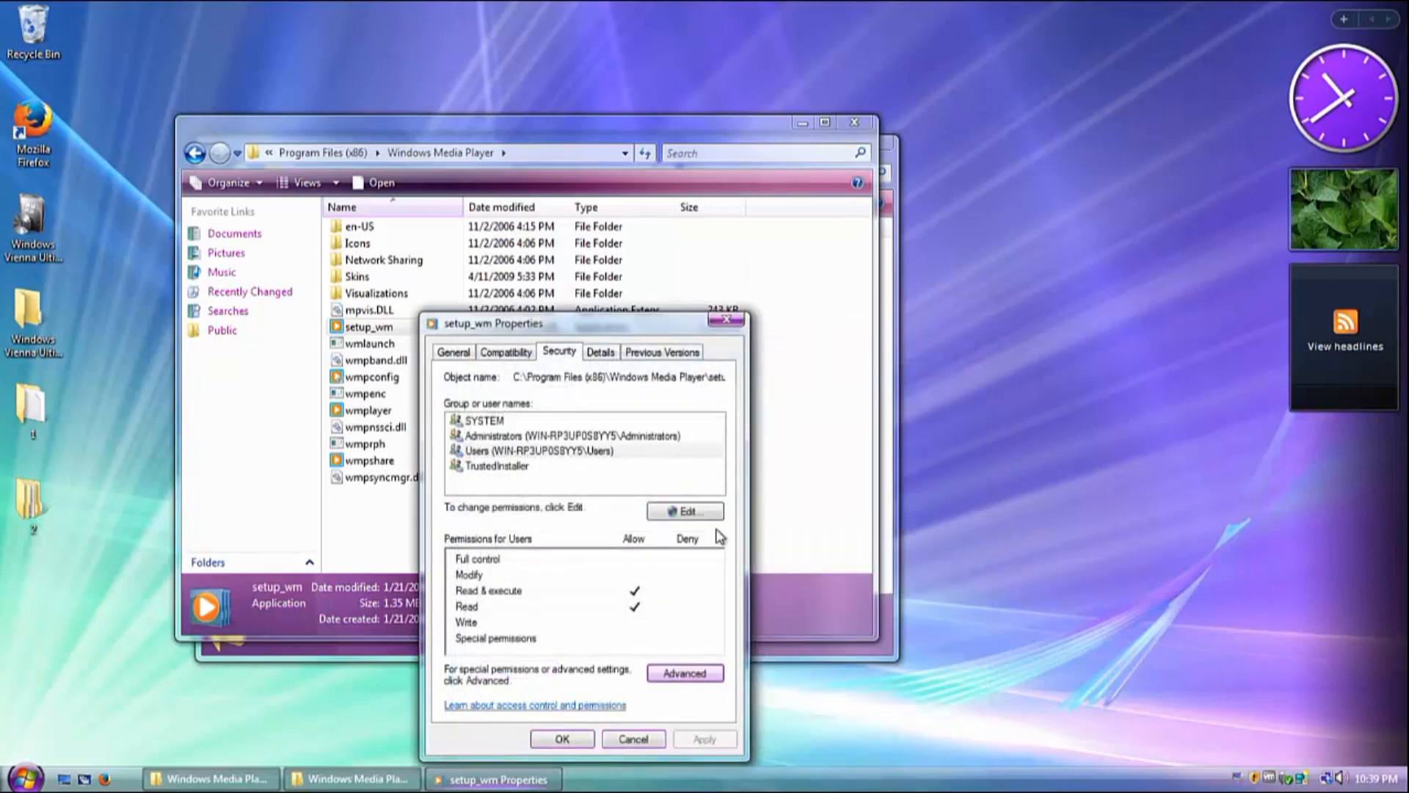
Grant the Users group full control of setup_wm, authorizing the permission change and closing its properties.
click(690, 510)
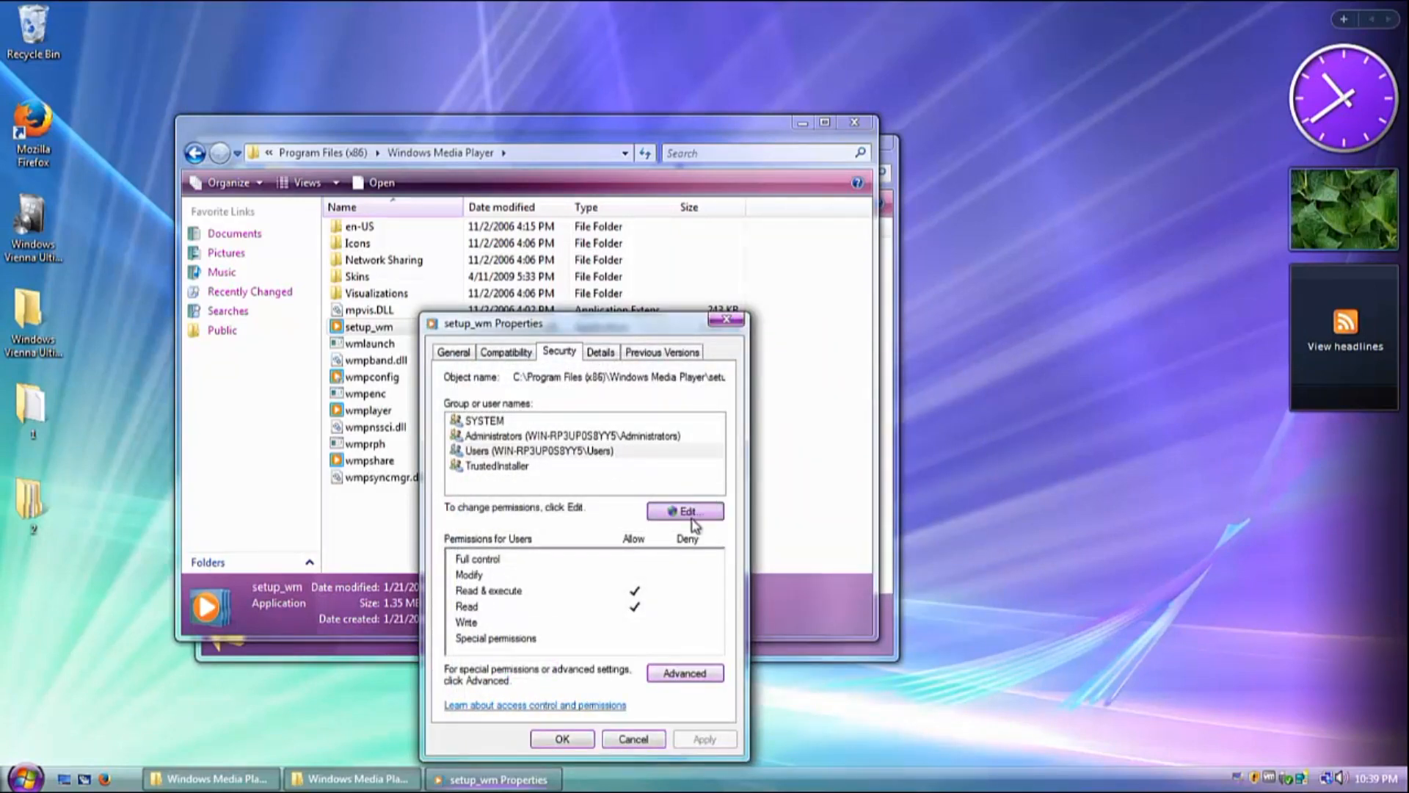
click(670, 560)
click(538, 488)
click(543, 503)
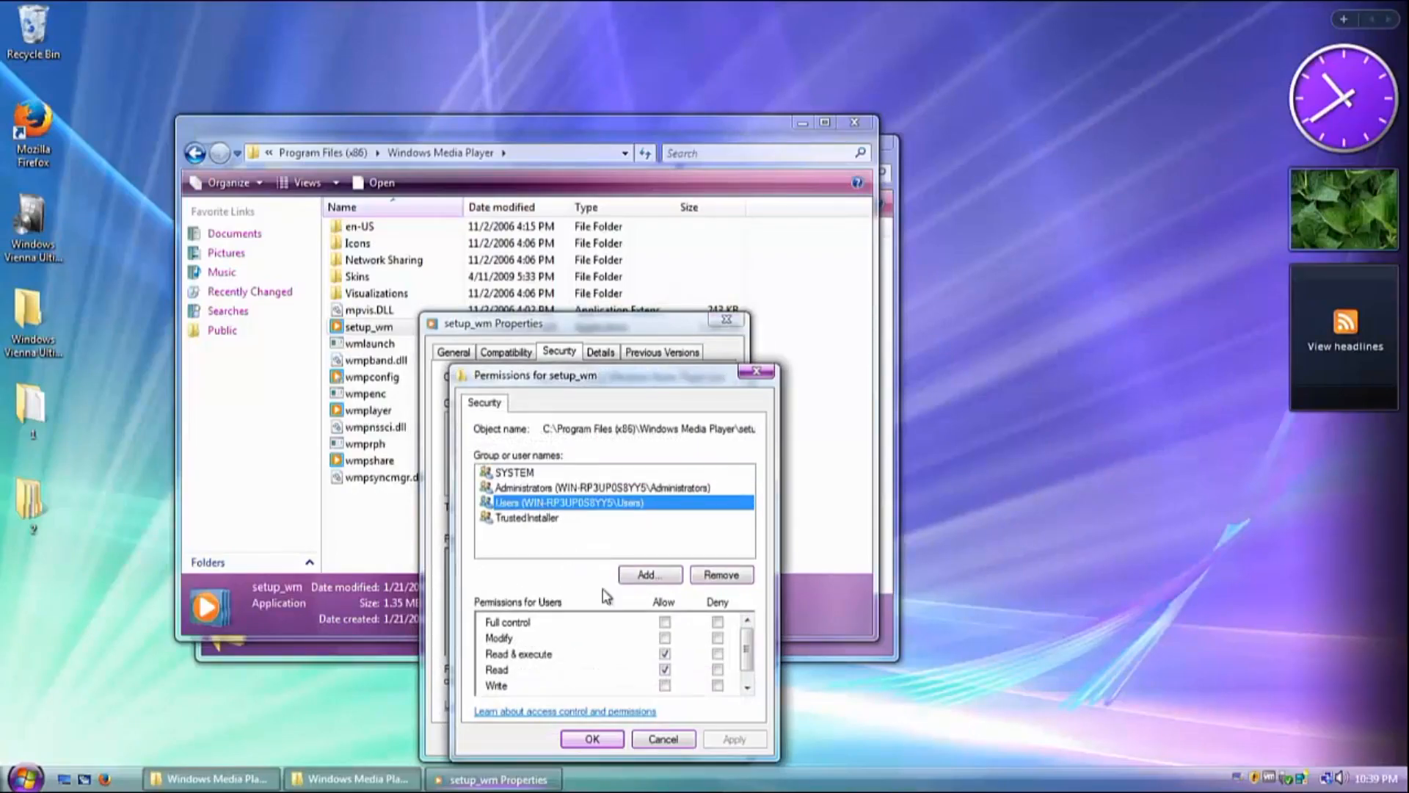
click(664, 623)
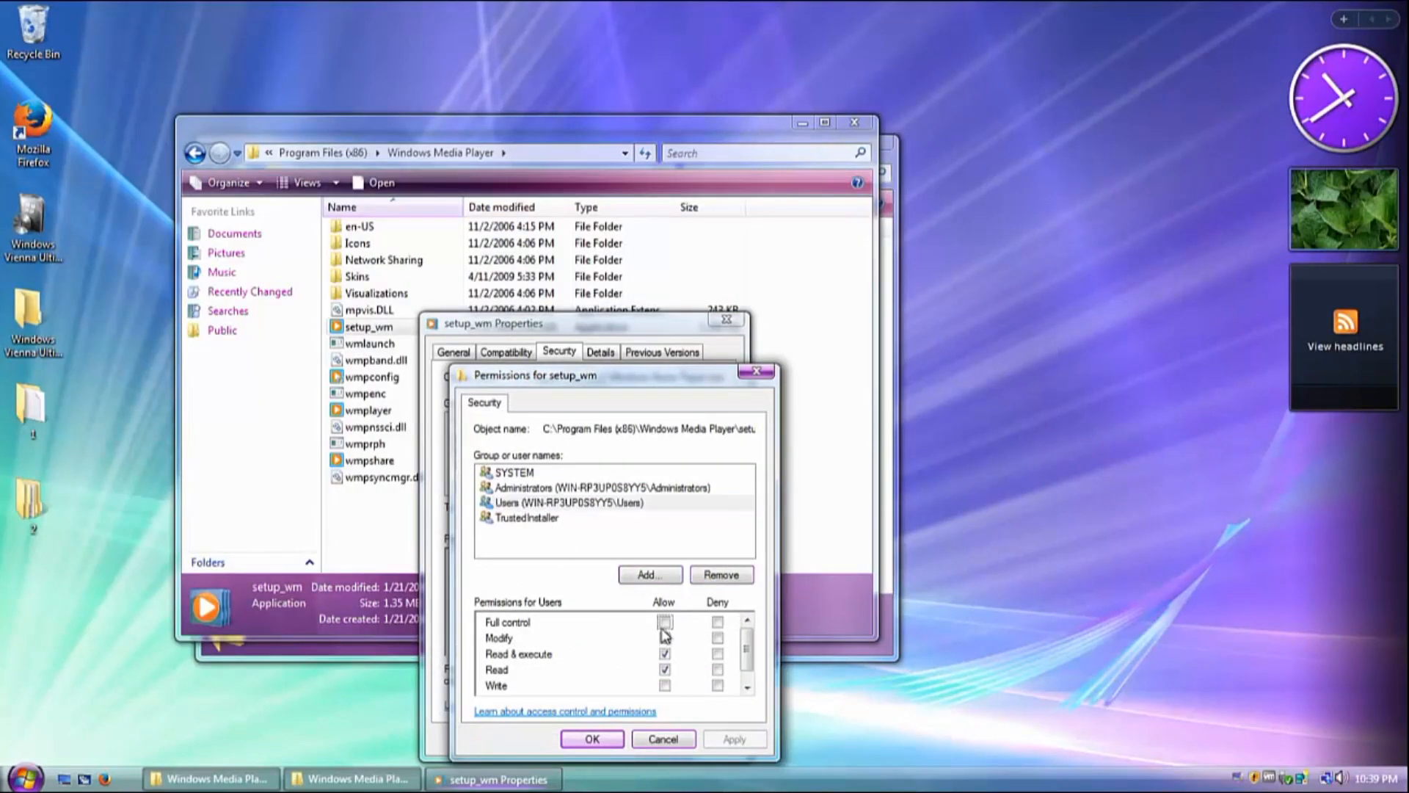
click(591, 739)
click(587, 739)
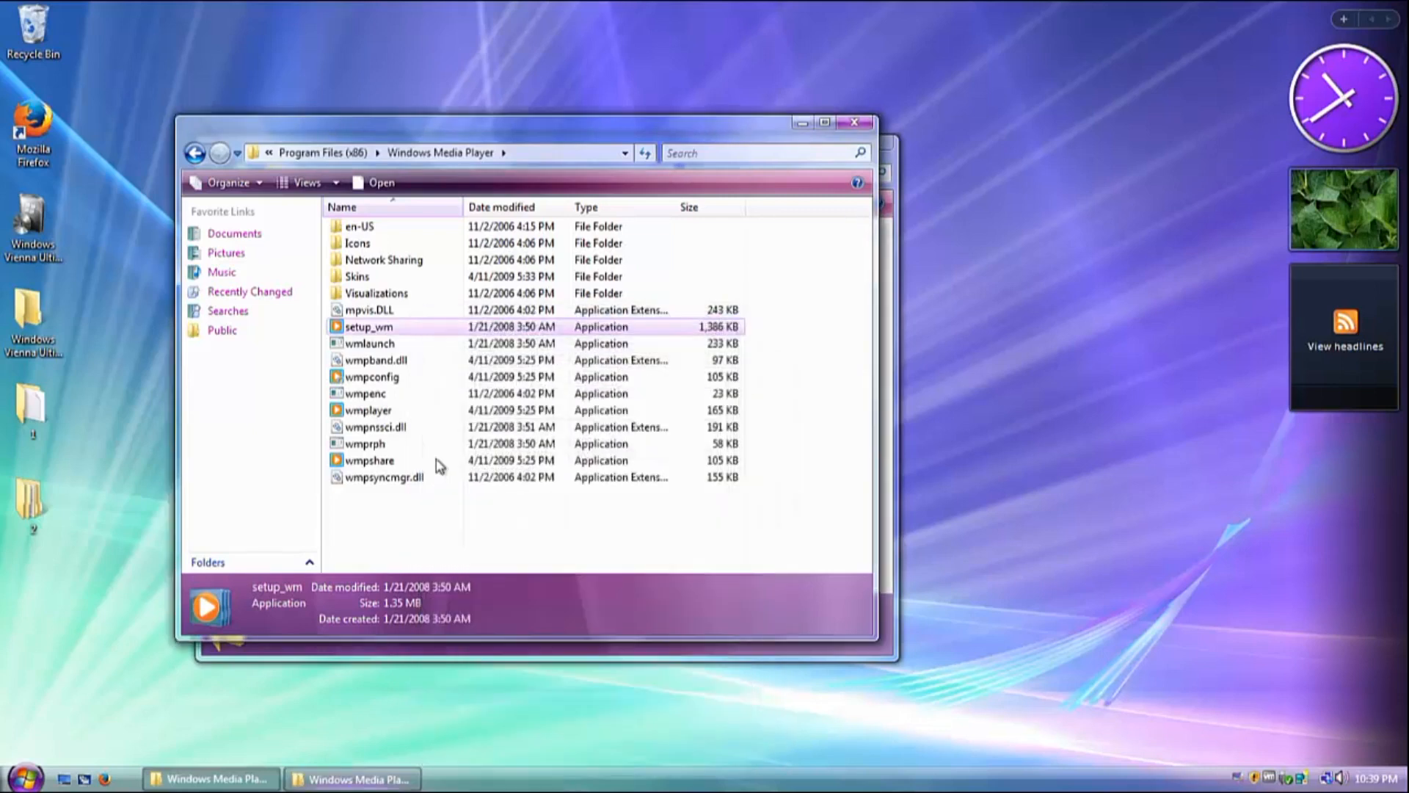
Open the advanced security settings of wmpconfig and show its ownership.
right_click(404, 383)
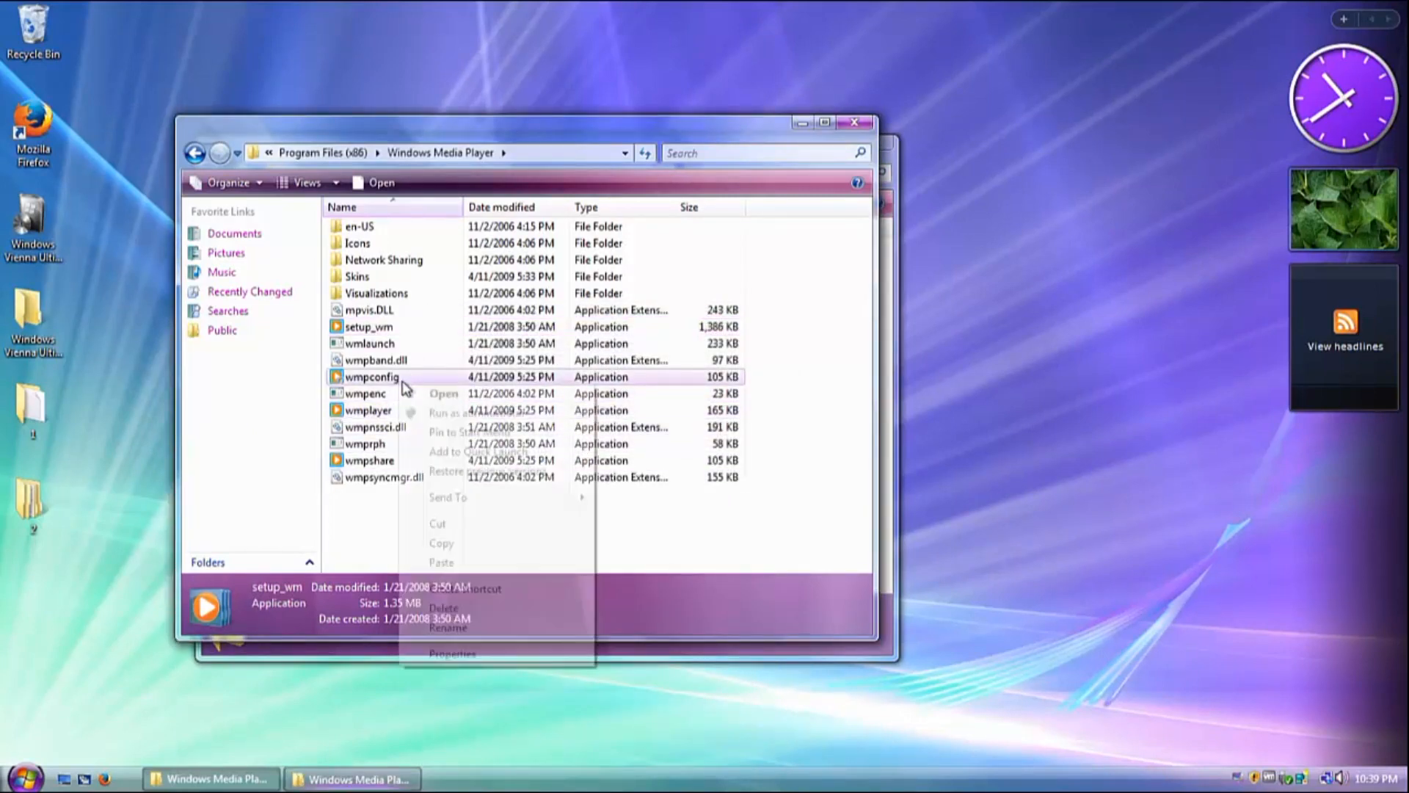
click(477, 650)
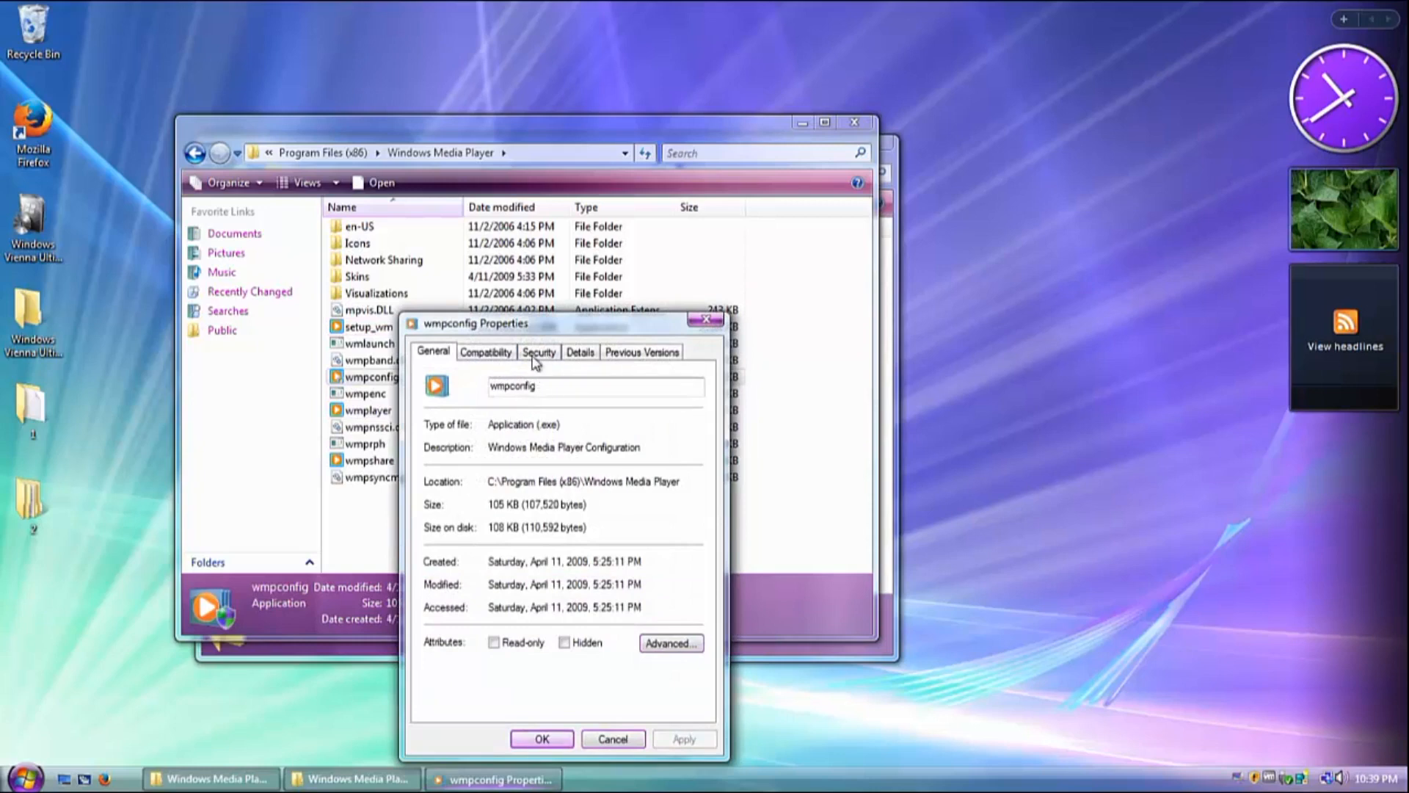
click(538, 353)
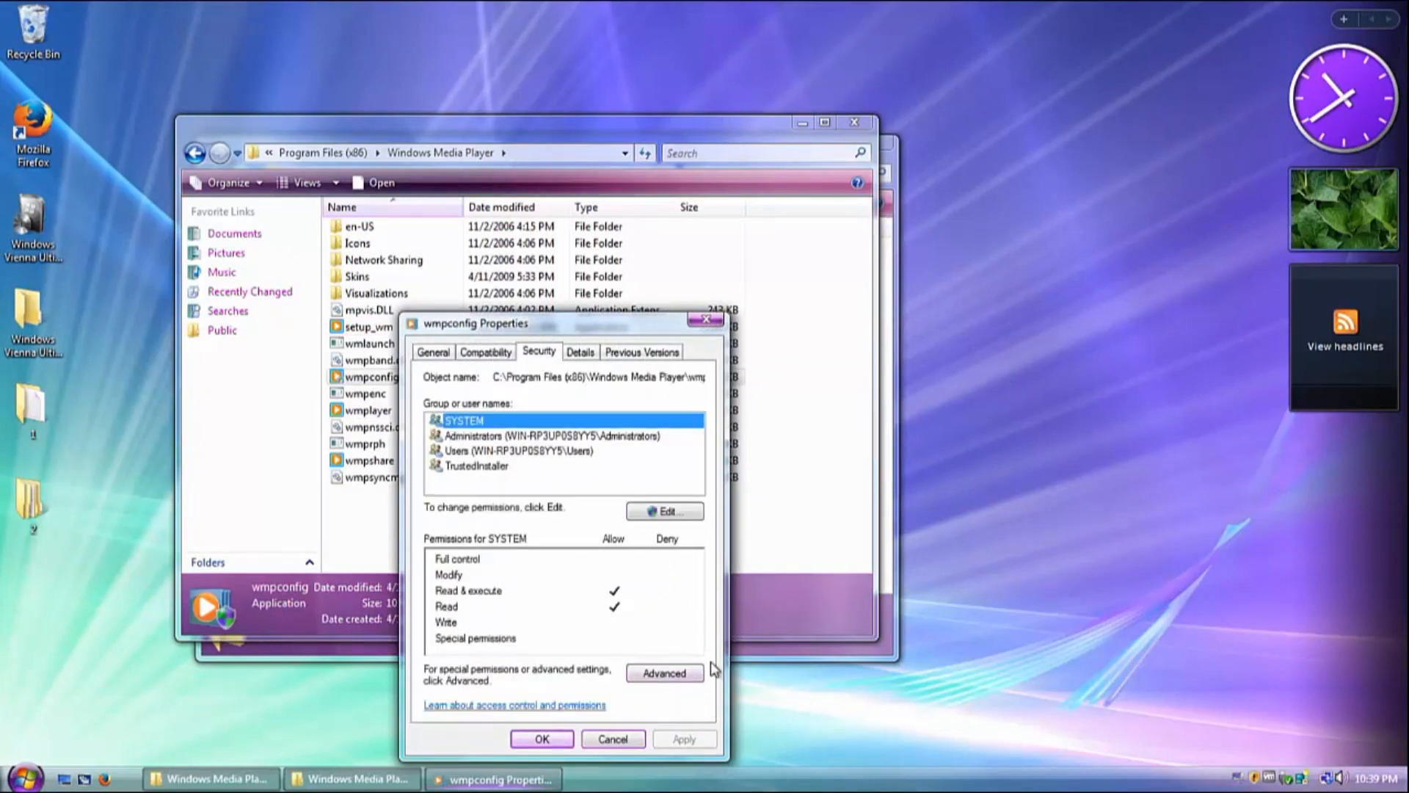
click(679, 671)
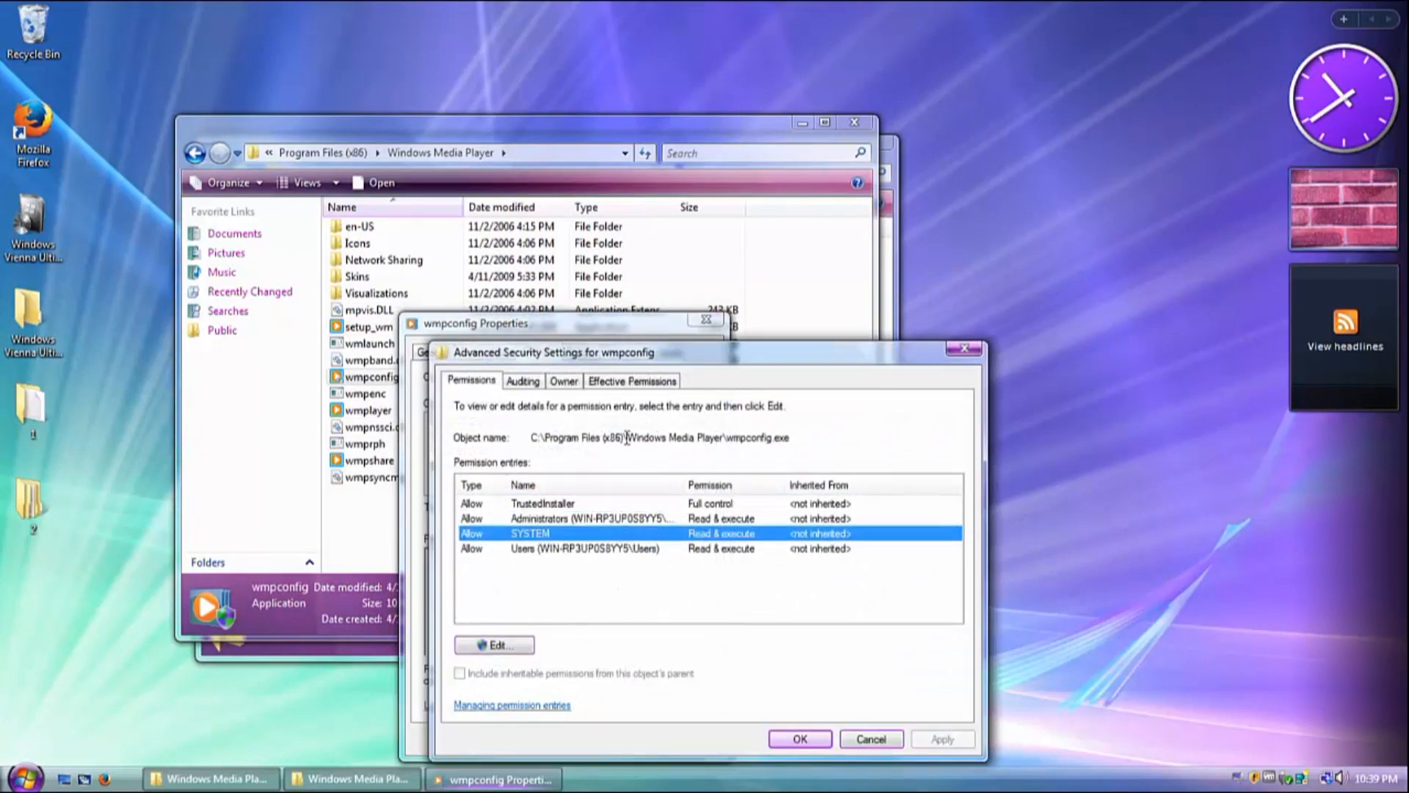
click(572, 375)
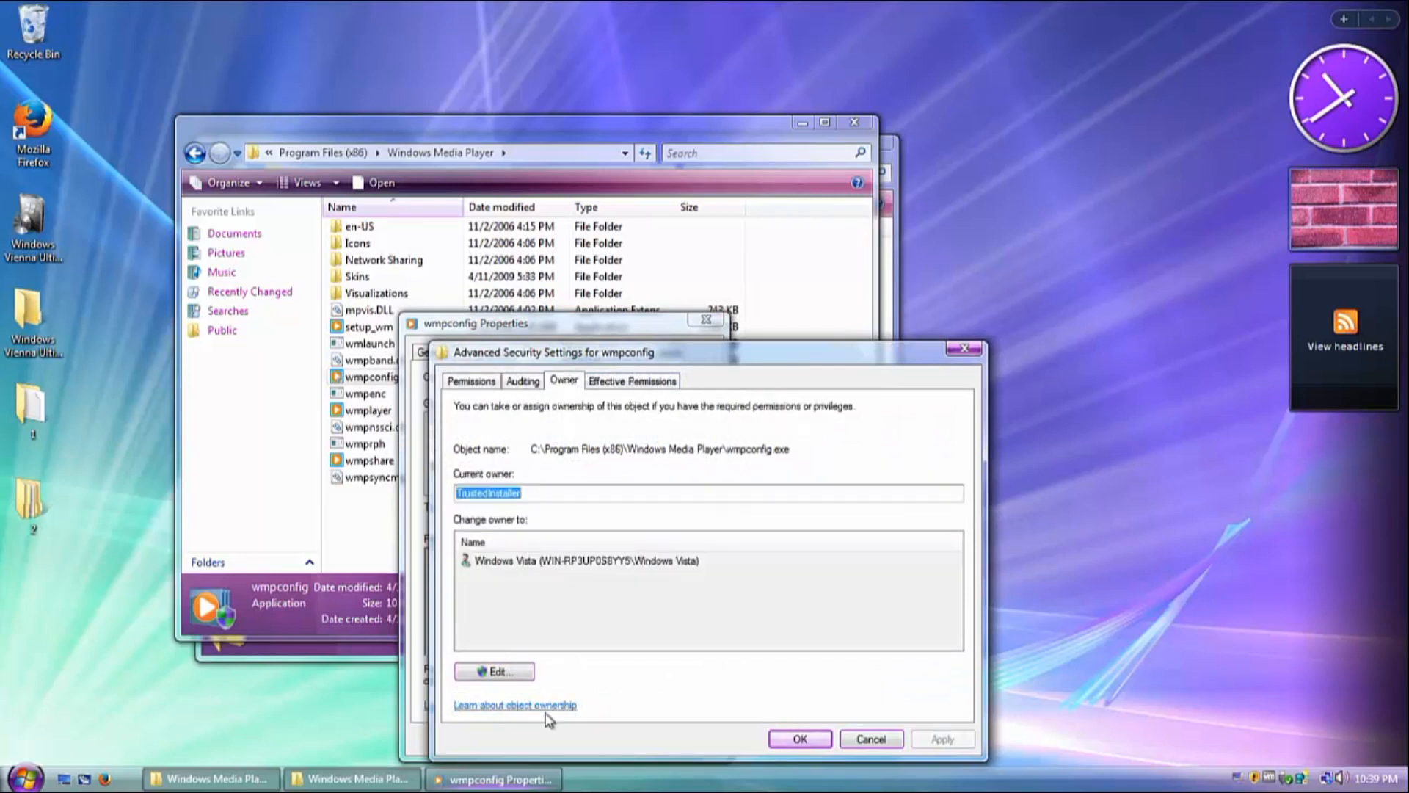
Change the owner of wmpconfig to the Windows Vista account, authorizing the change and closing the advanced security settings.
click(525, 668)
click(773, 579)
click(597, 576)
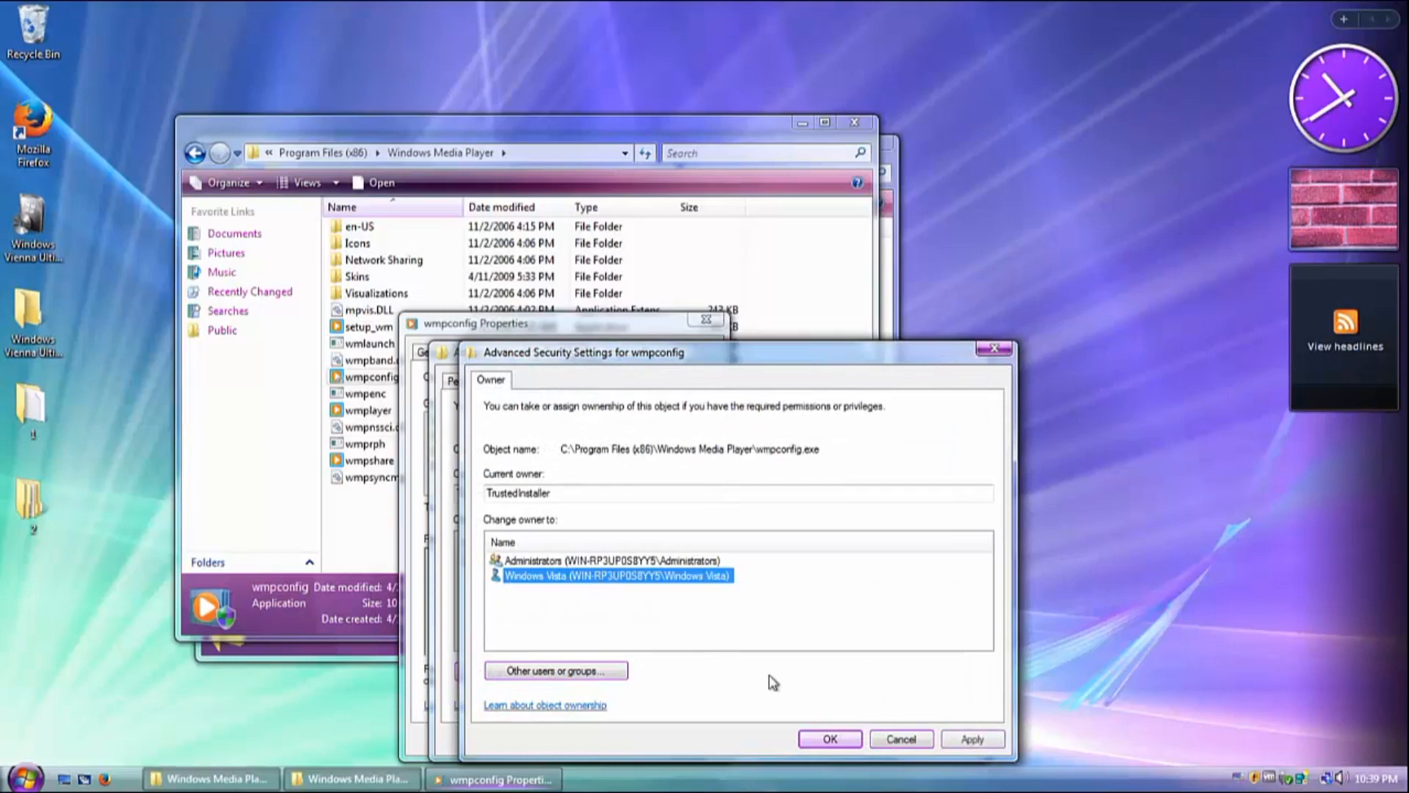
click(829, 737)
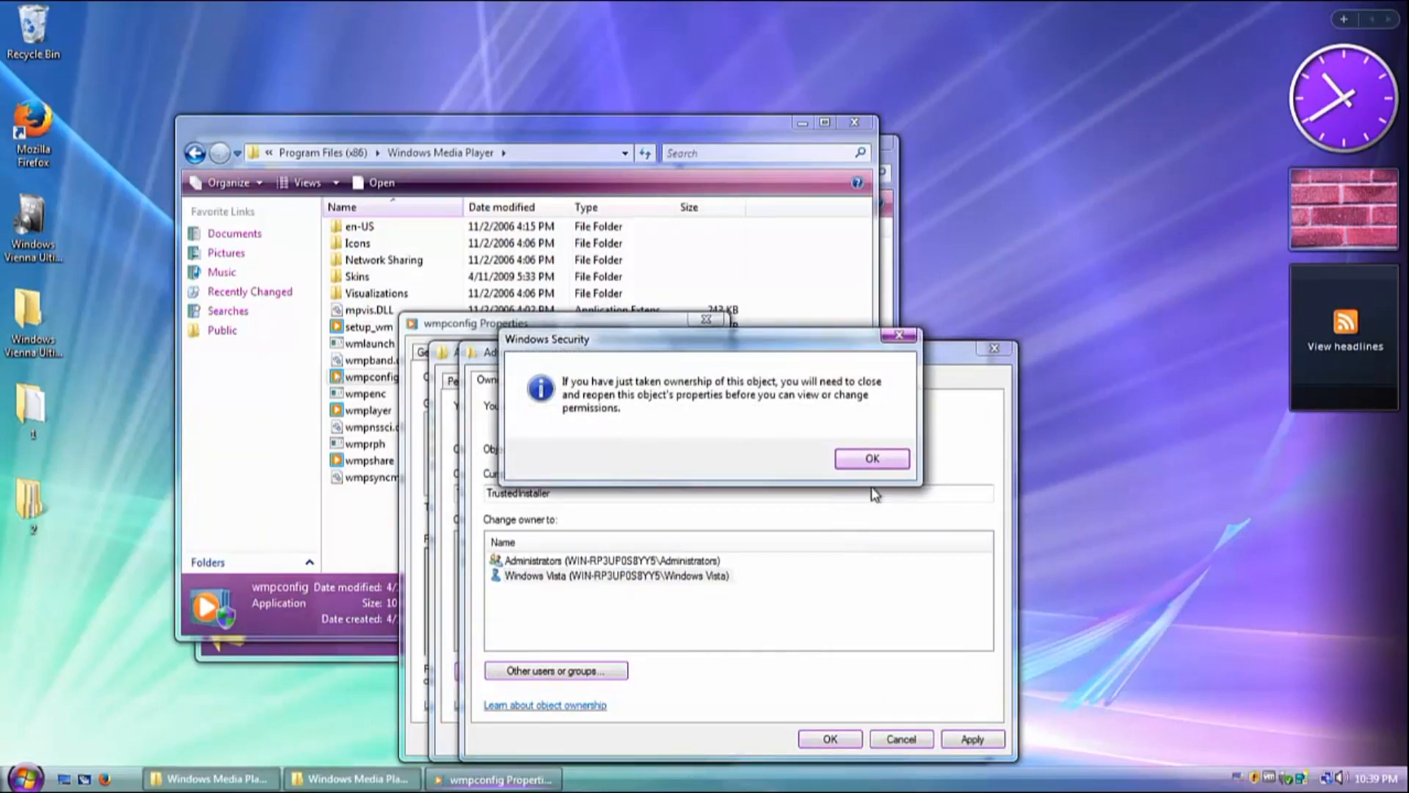
click(872, 458)
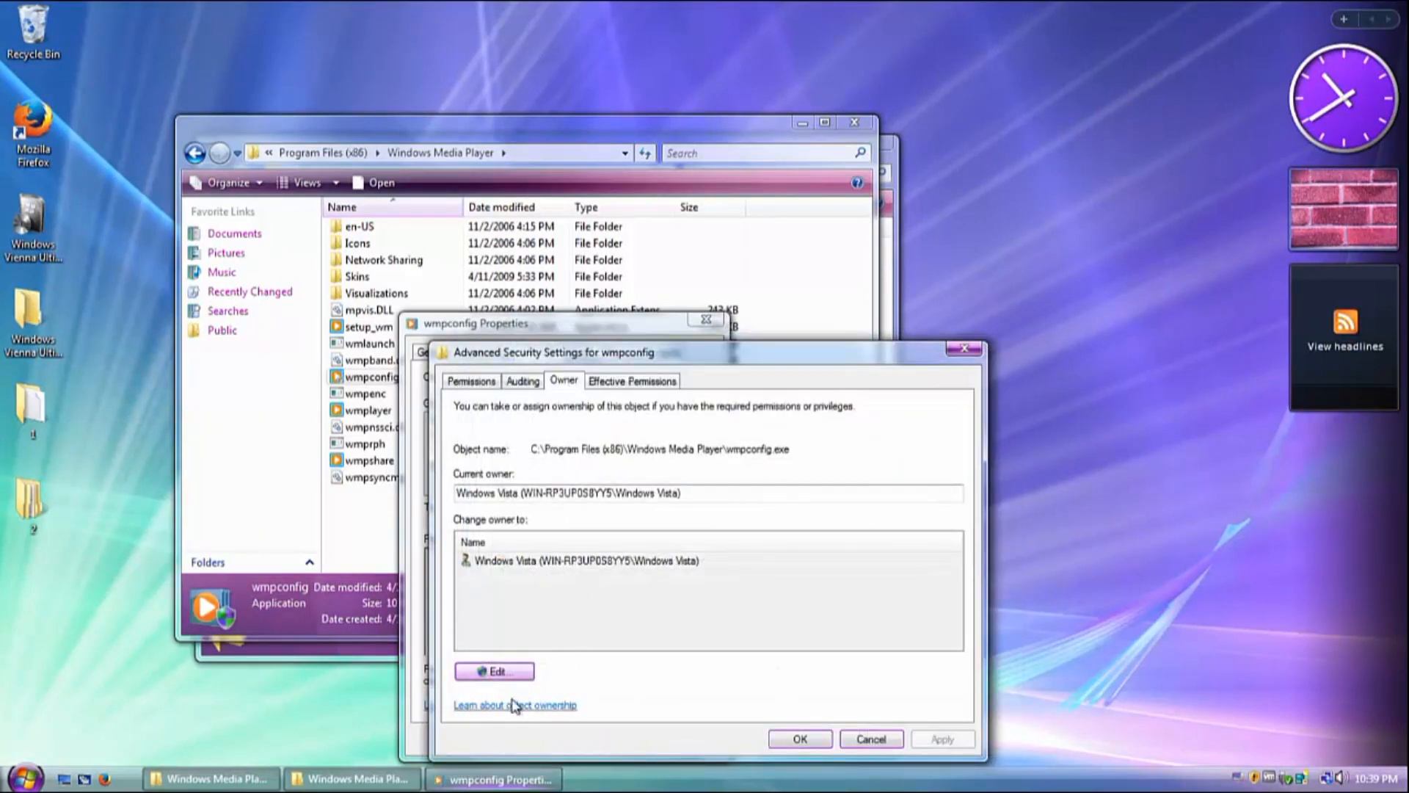
click(464, 672)
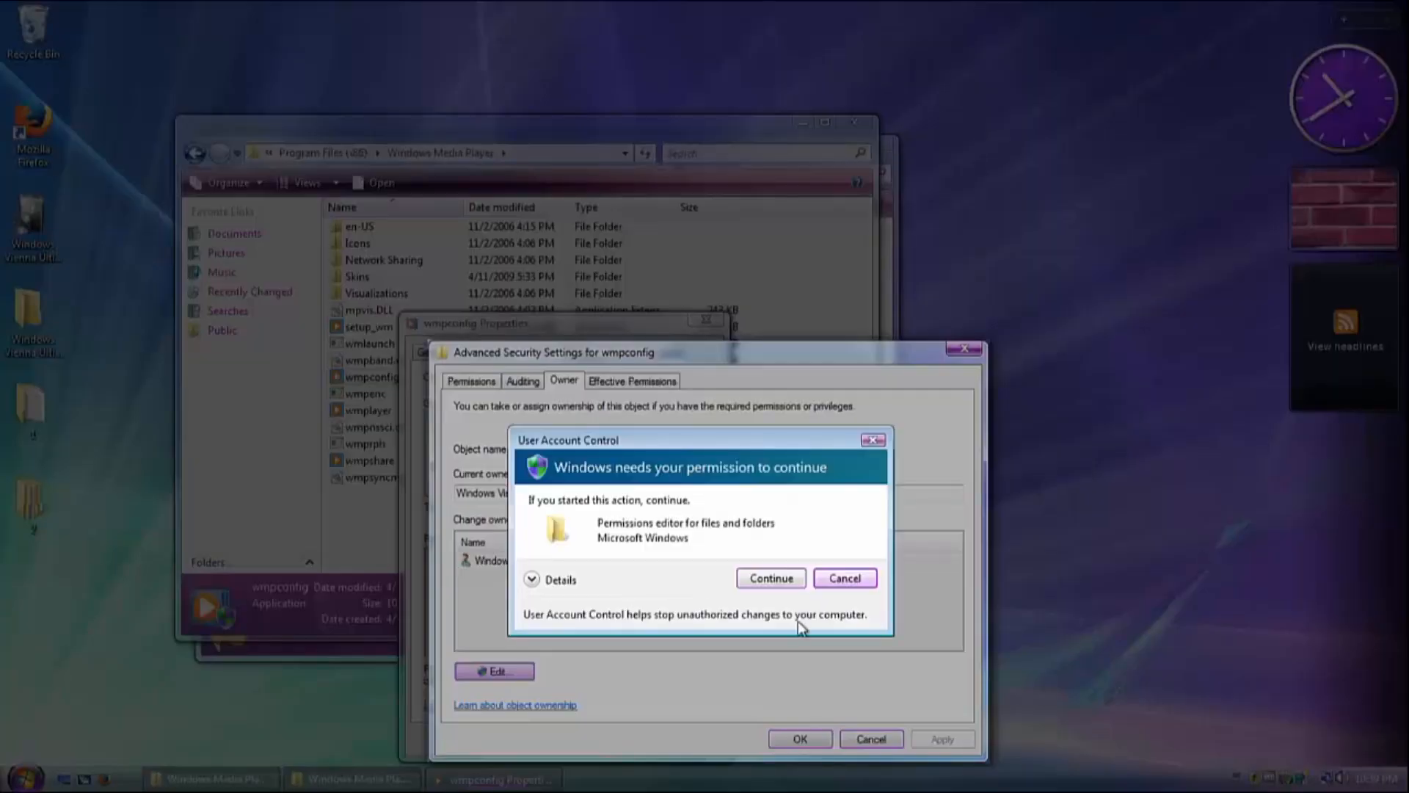
click(844, 579)
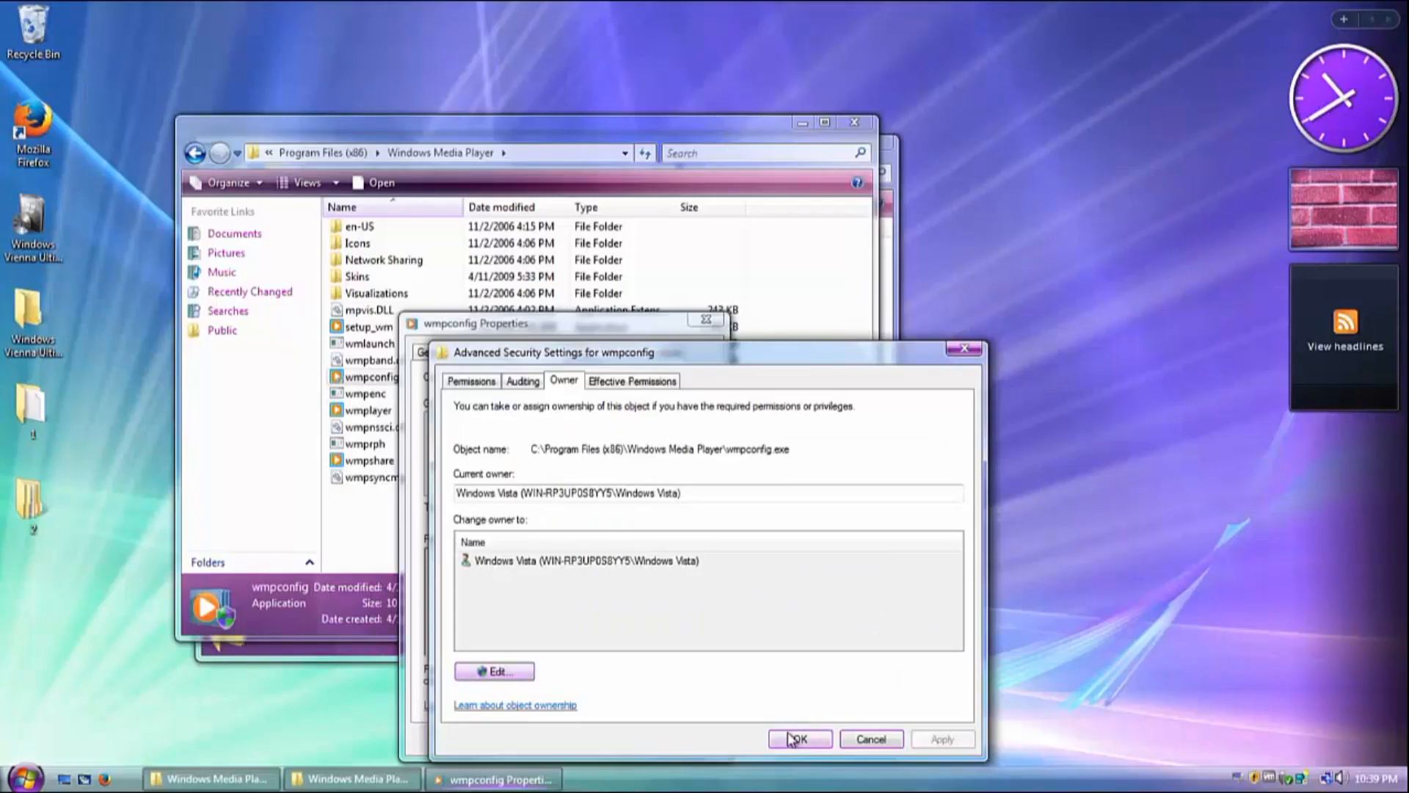
click(794, 739)
Grant the Users group full control of wmpconfig, authorizing the permission change and closing its properties.
click(505, 467)
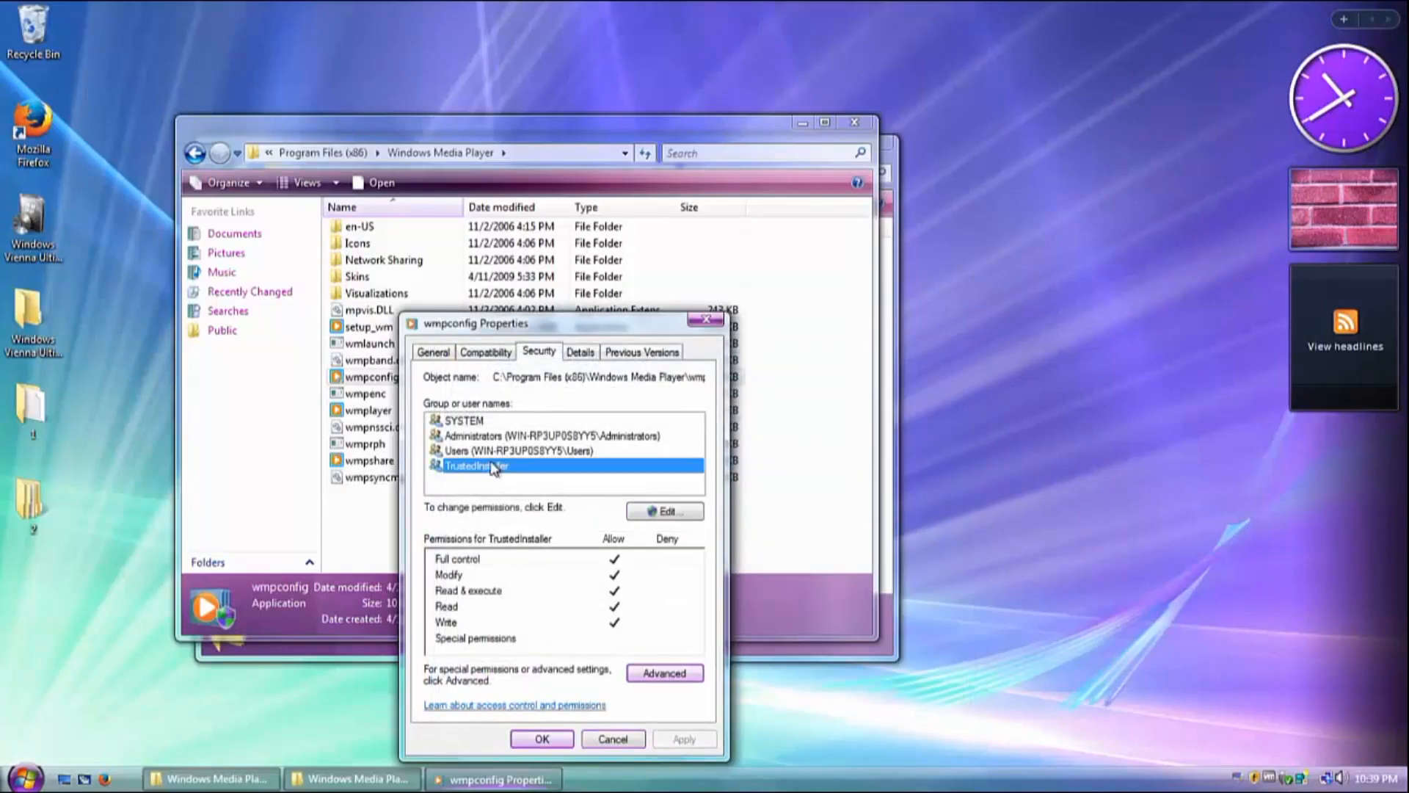
click(488, 451)
click(692, 512)
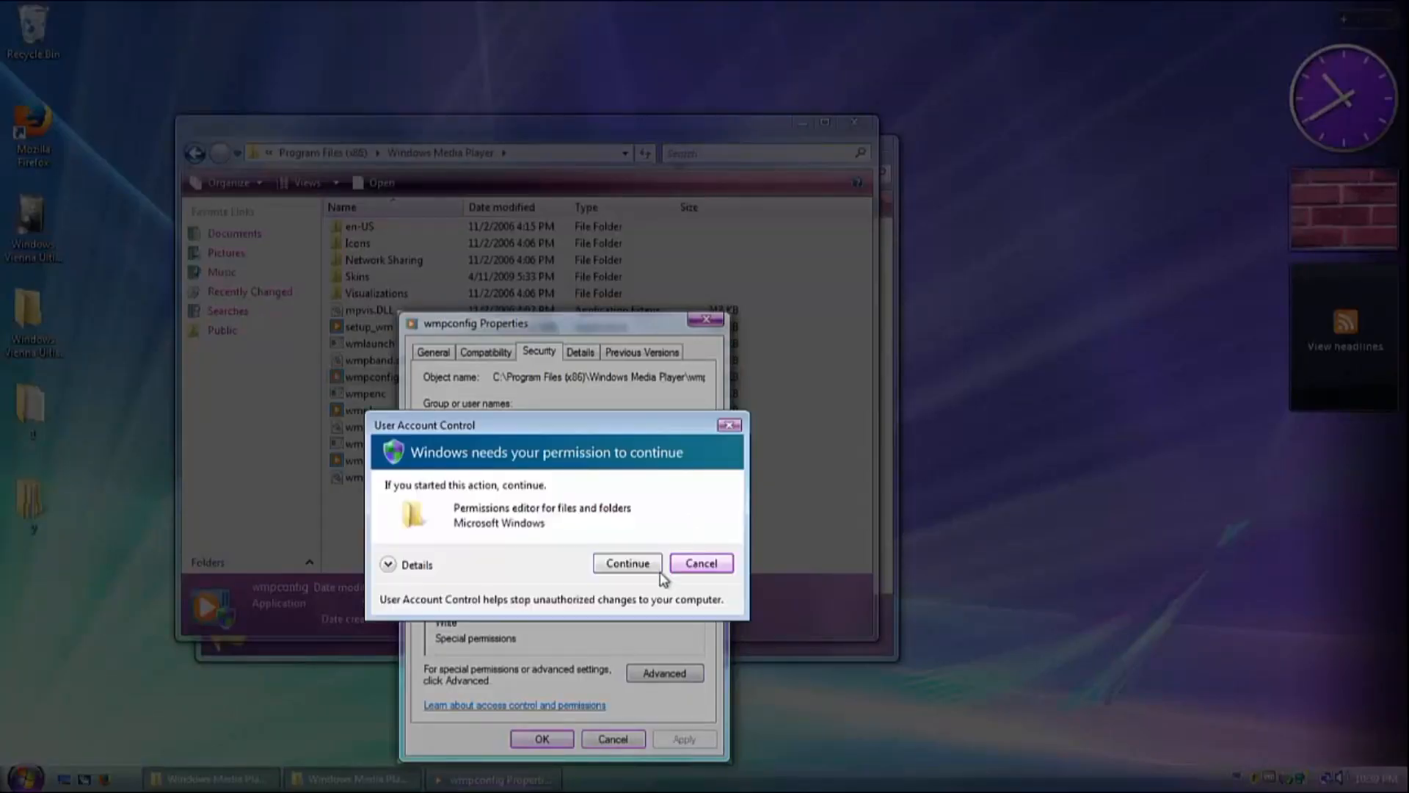
click(626, 560)
click(554, 489)
click(540, 506)
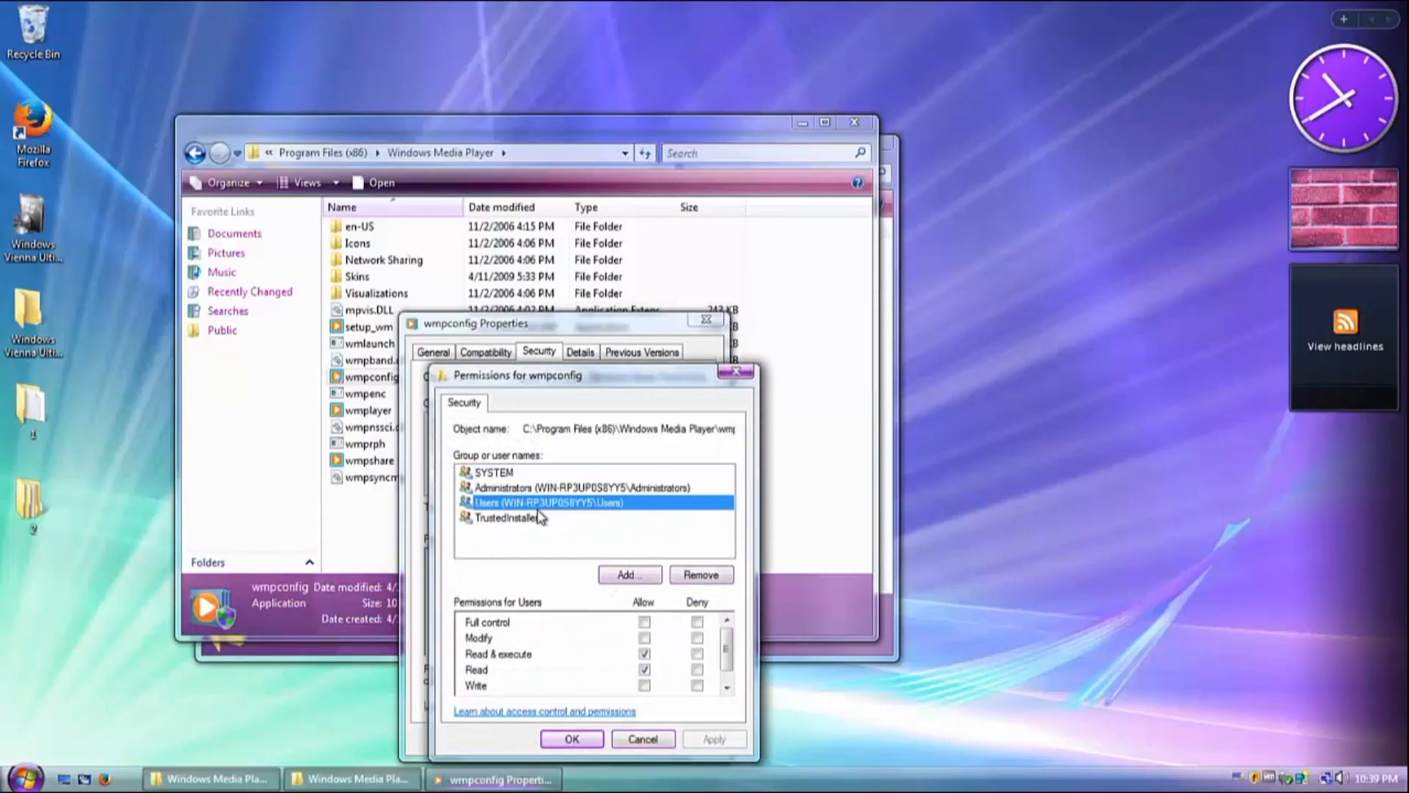
click(643, 622)
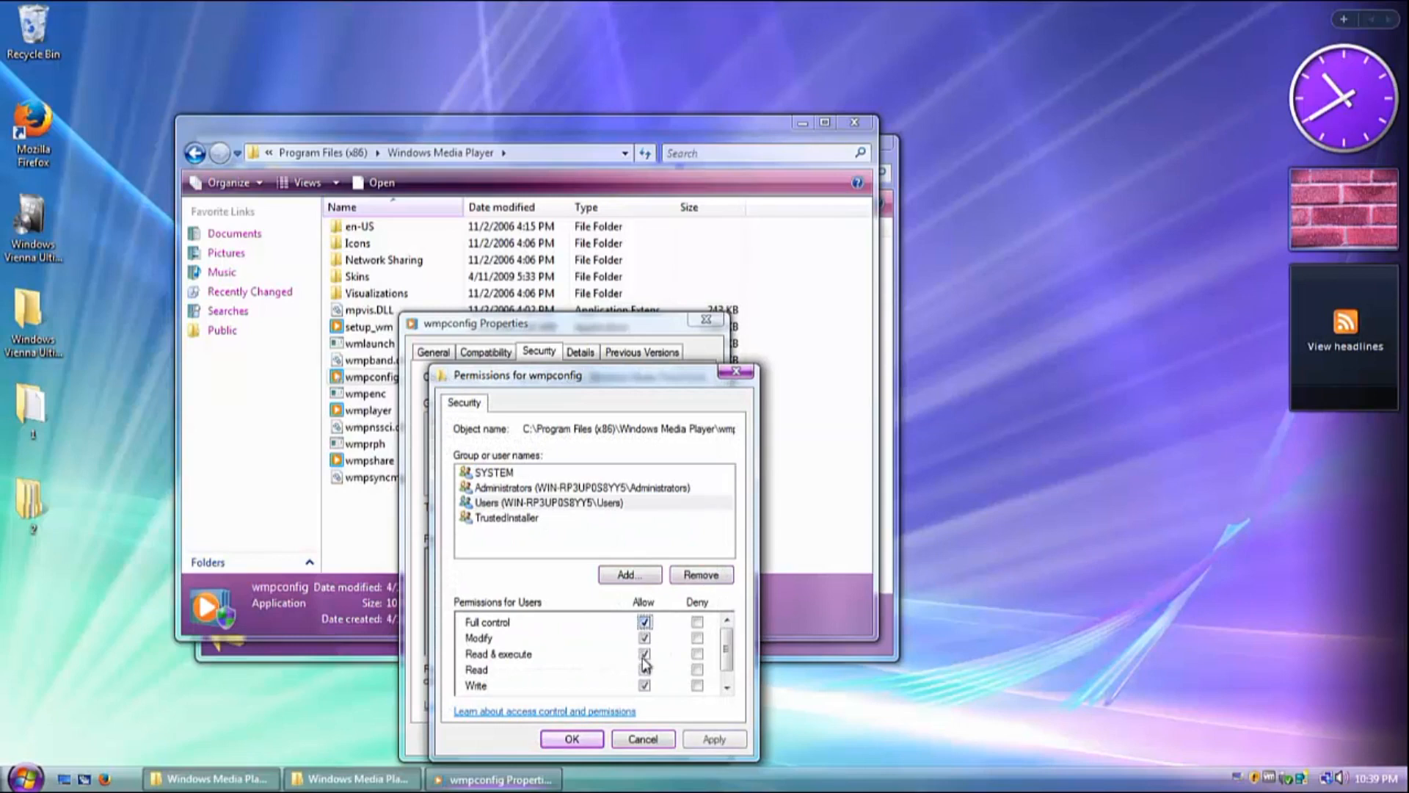
click(572, 738)
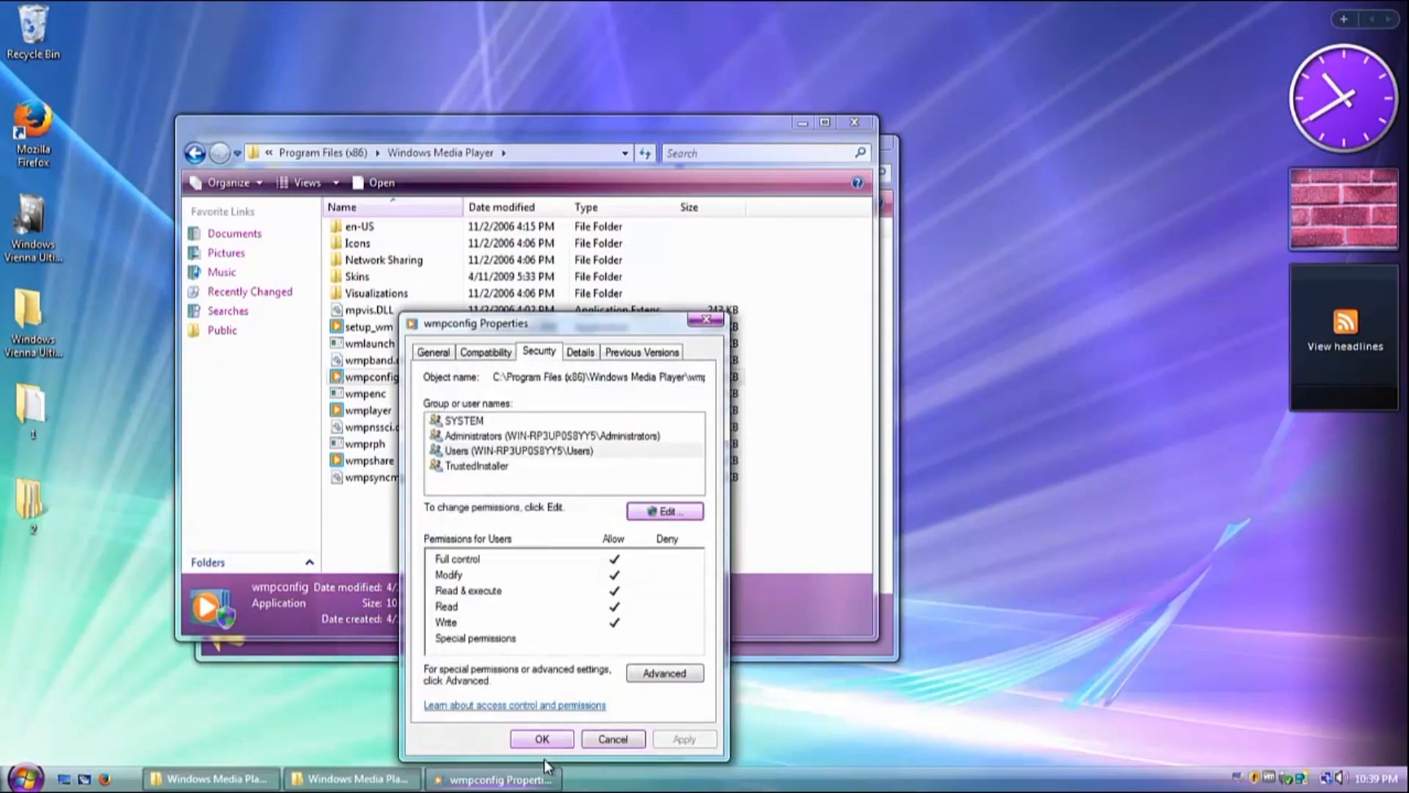
click(543, 738)
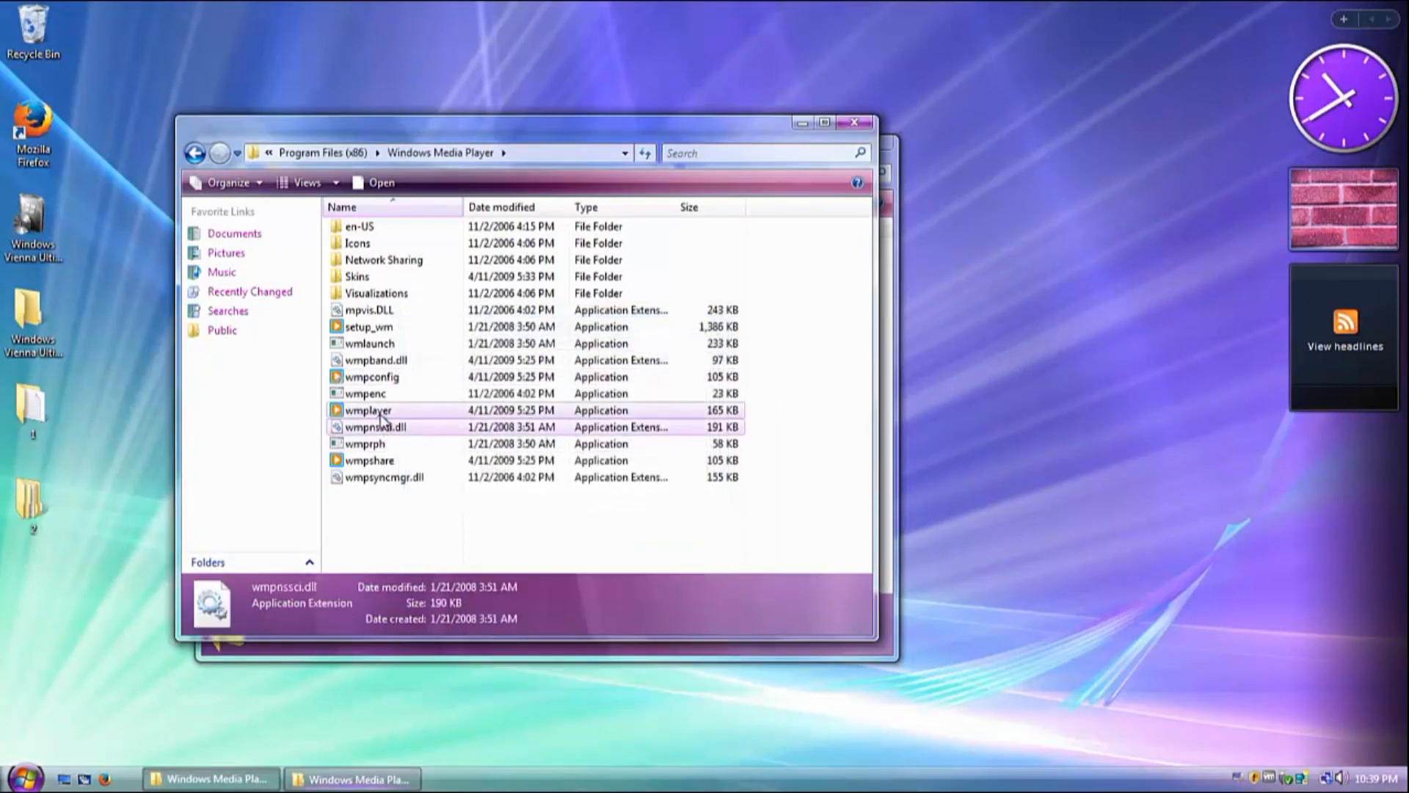
Open the security properties of wmplayer and show the permissions of the Users group.
right_click(381, 417)
click(449, 681)
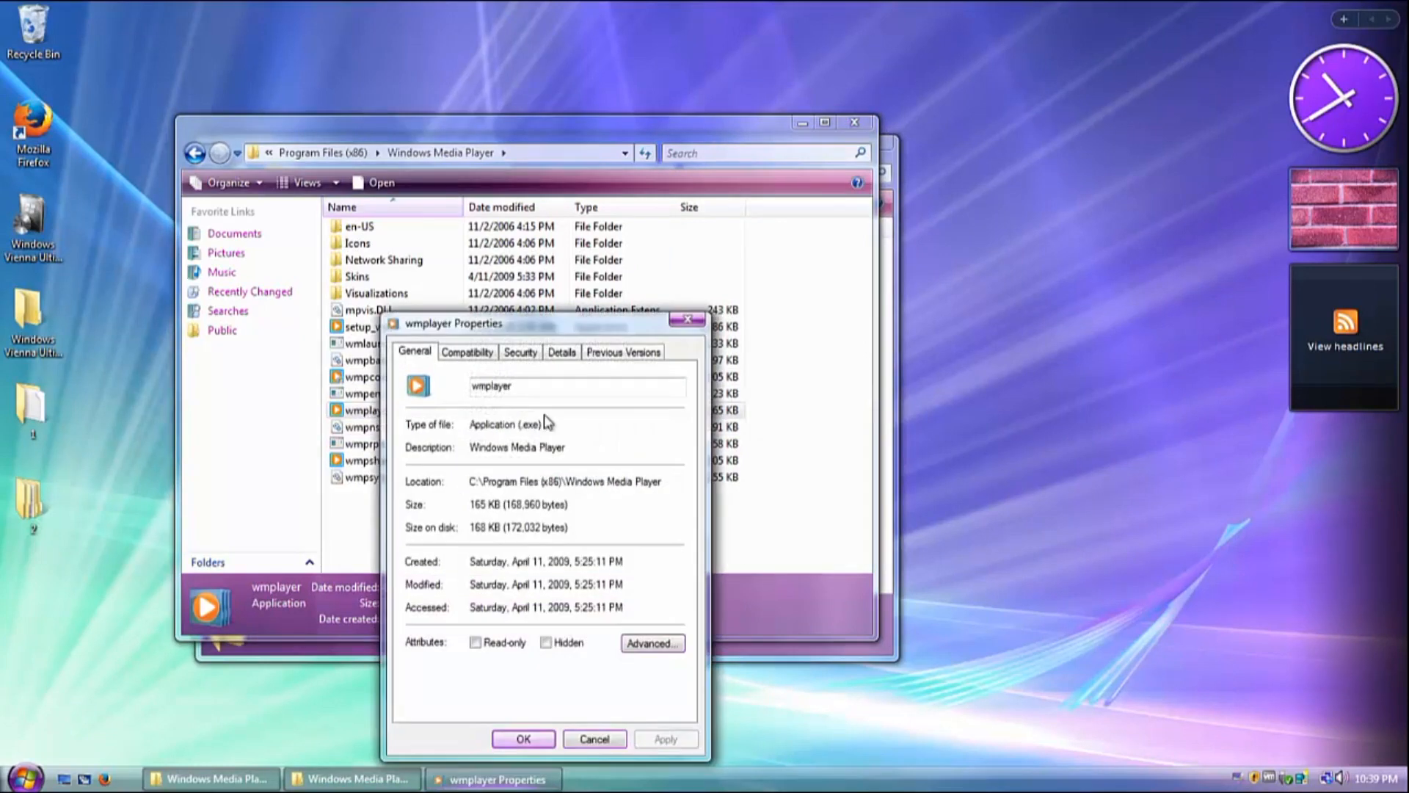
click(521, 355)
click(477, 354)
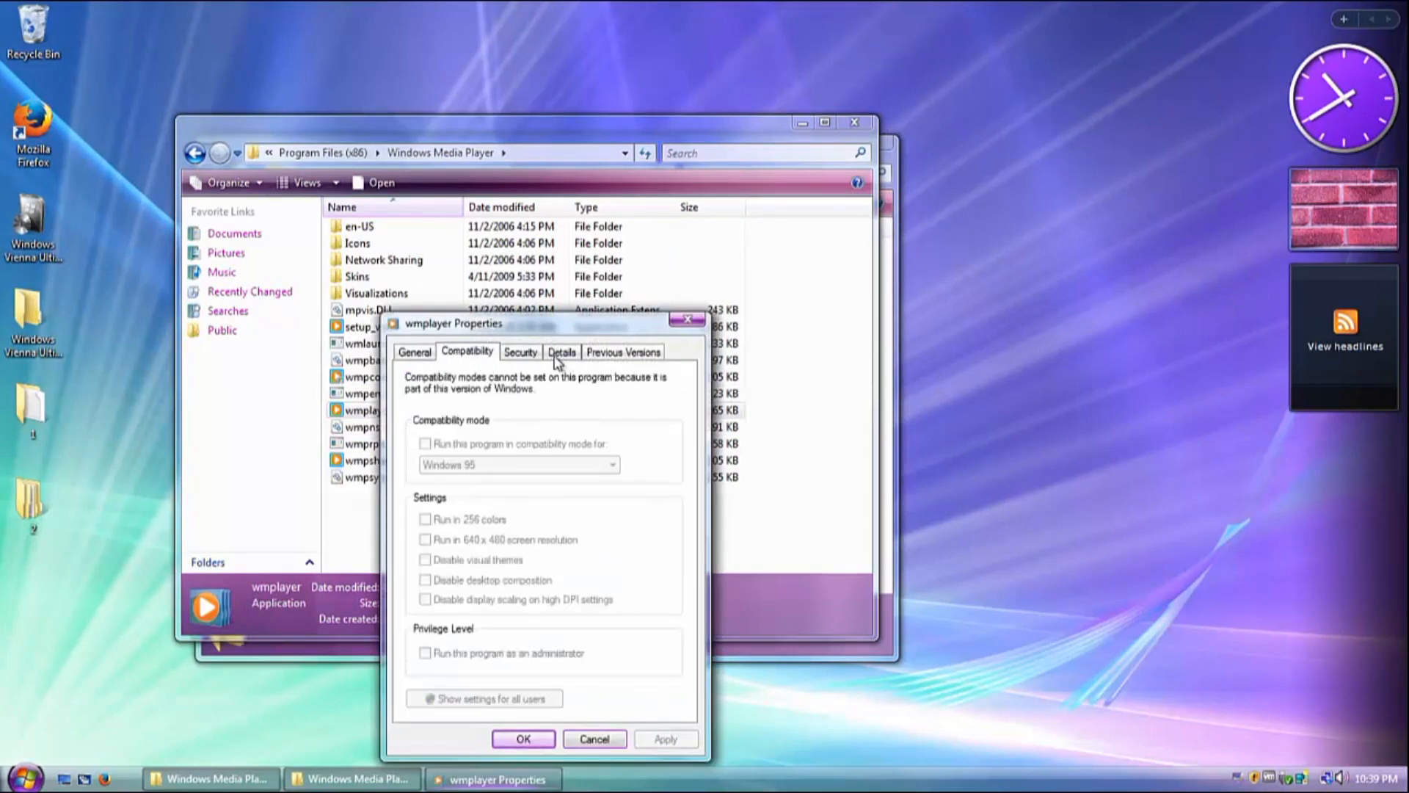
click(532, 356)
click(478, 451)
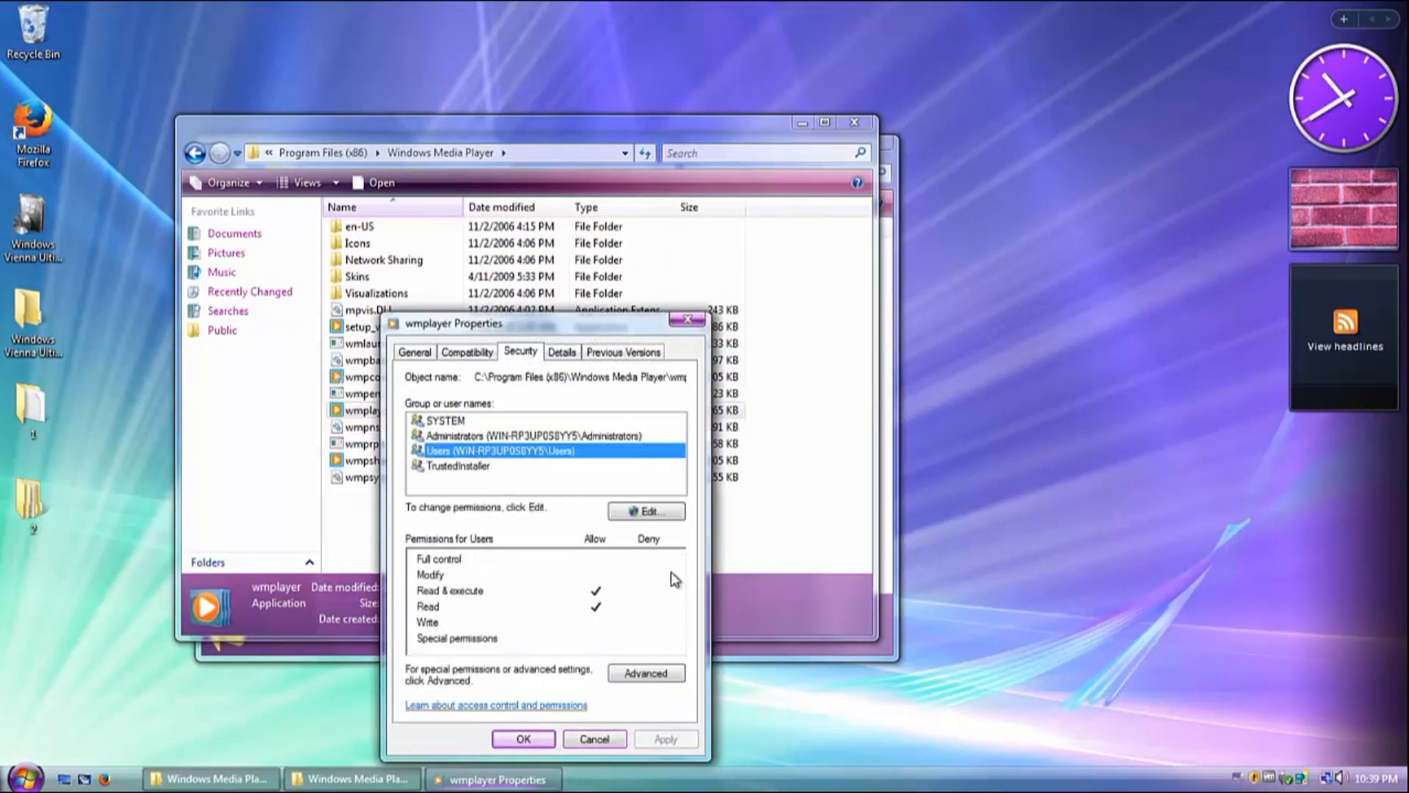
Change the owner of wmplayer from the advanced security settings to the Windows Vista account, authorizing the change.
click(645, 673)
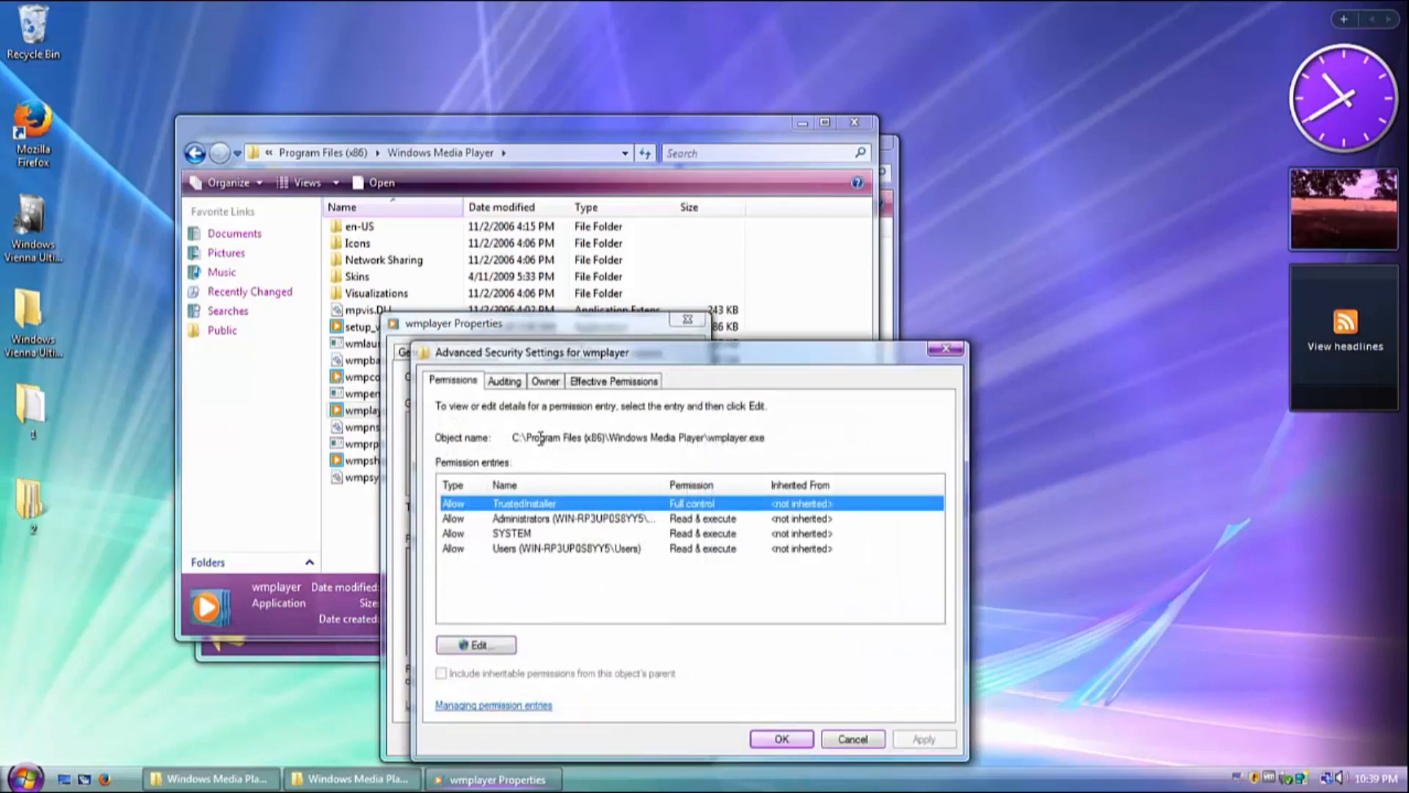
click(545, 382)
click(479, 671)
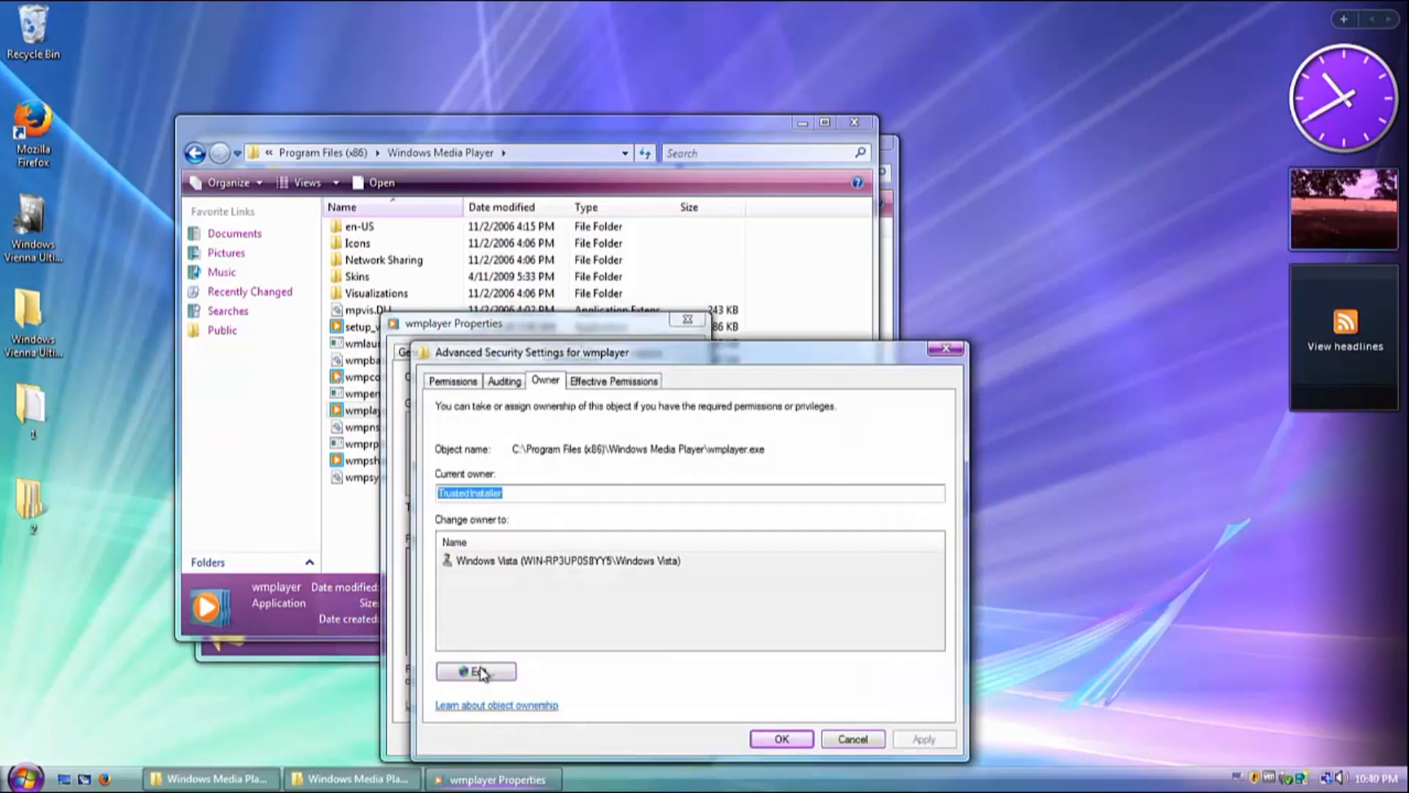
click(748, 578)
click(594, 578)
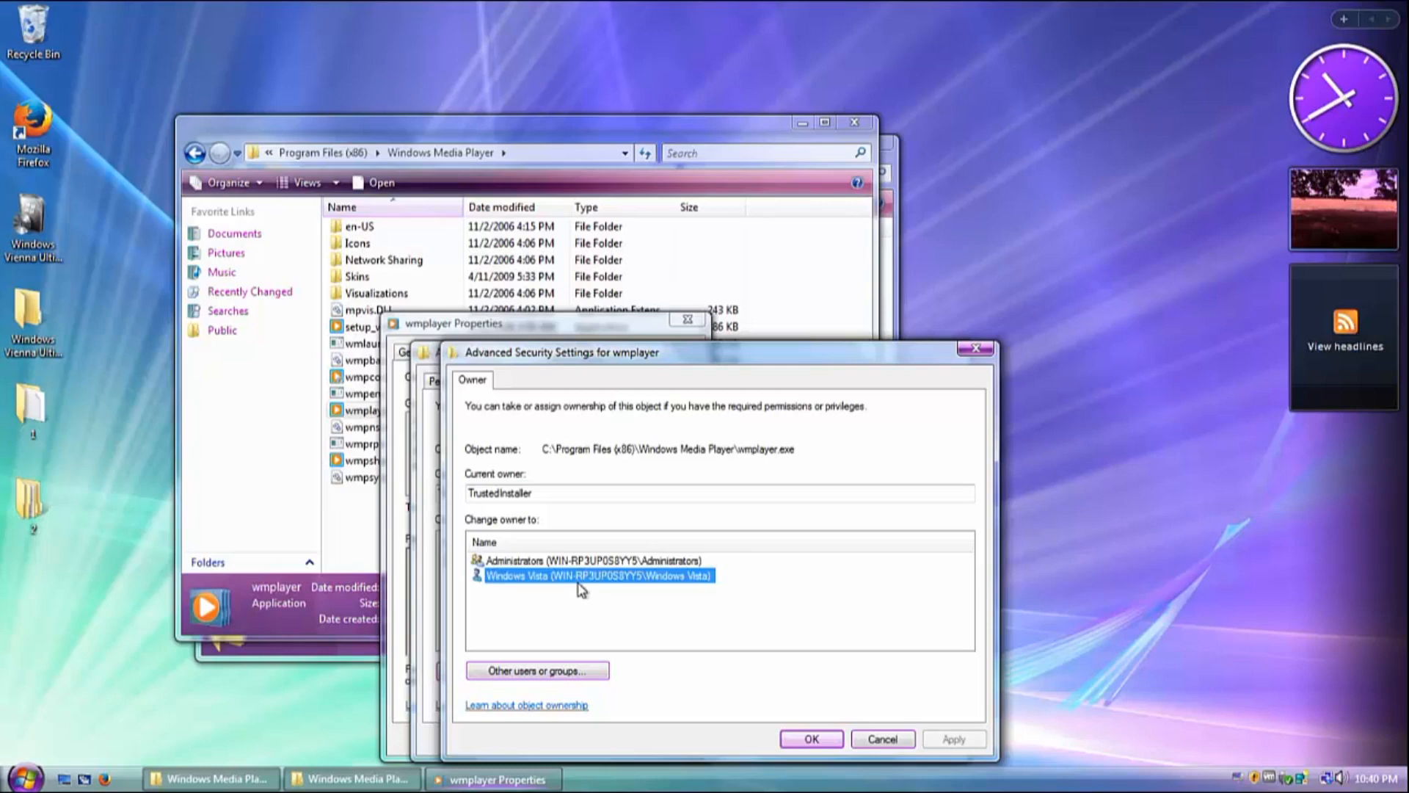
click(805, 737)
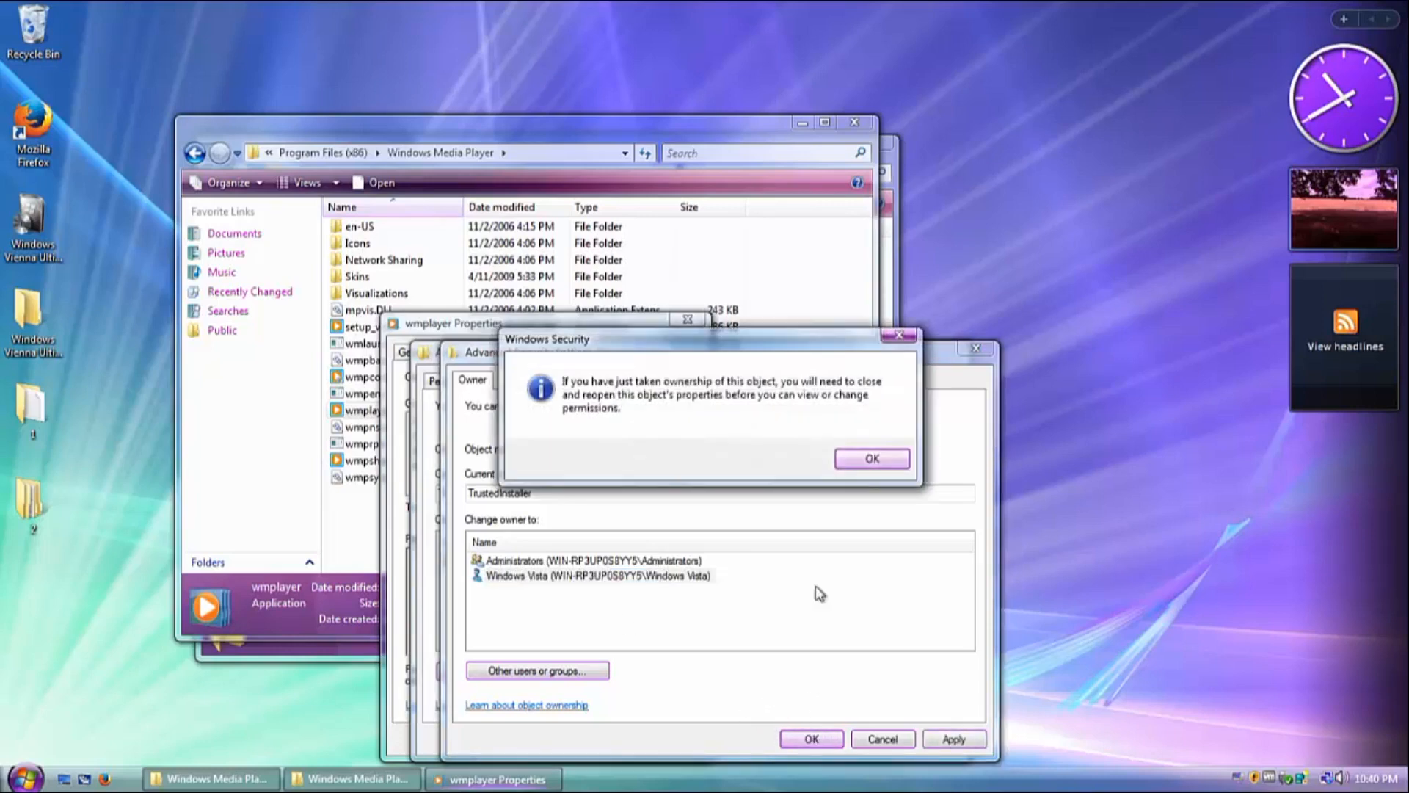
click(872, 458)
click(768, 739)
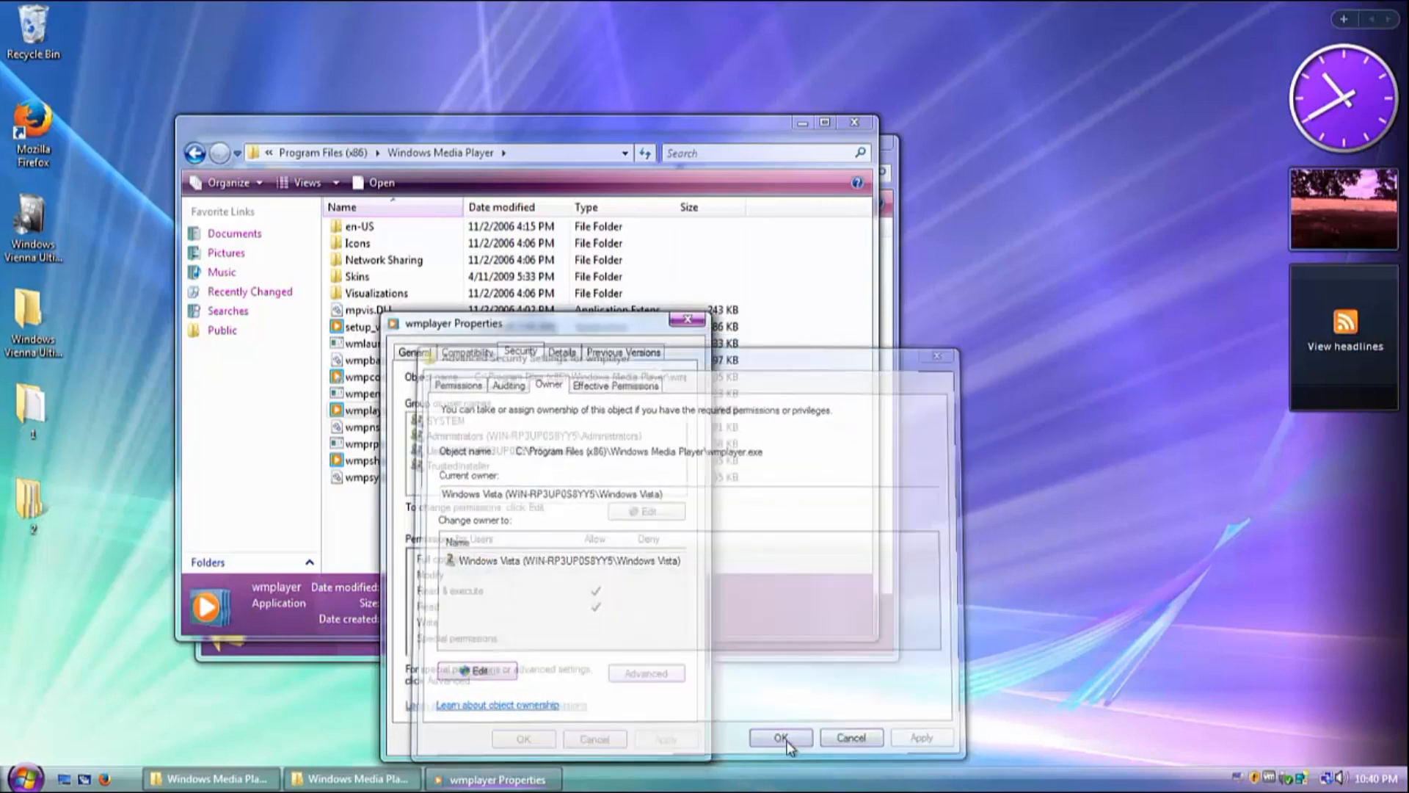
Grant the Users group full control of wmplayer, authorizing the permission change and closing its properties.
click(613, 466)
click(562, 451)
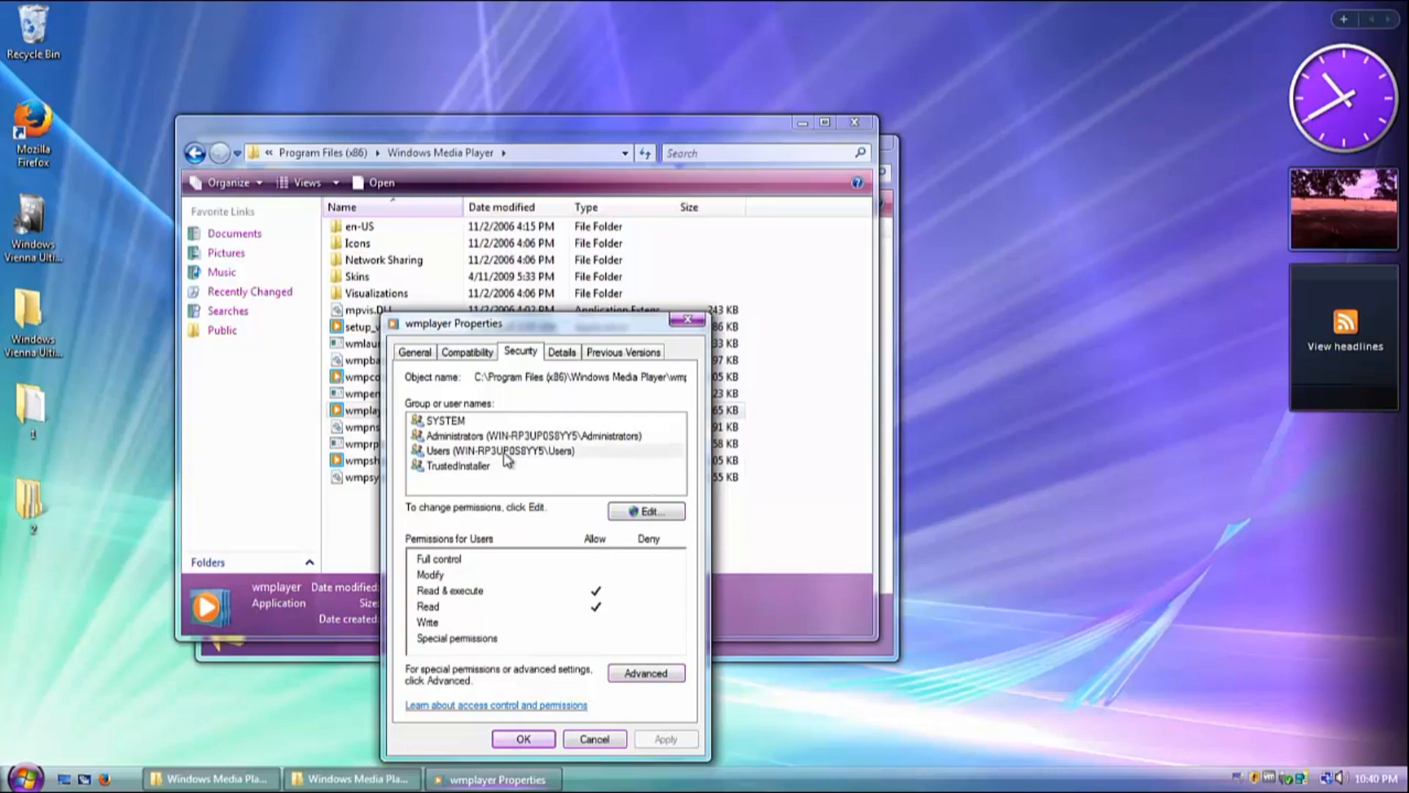
click(646, 511)
click(617, 564)
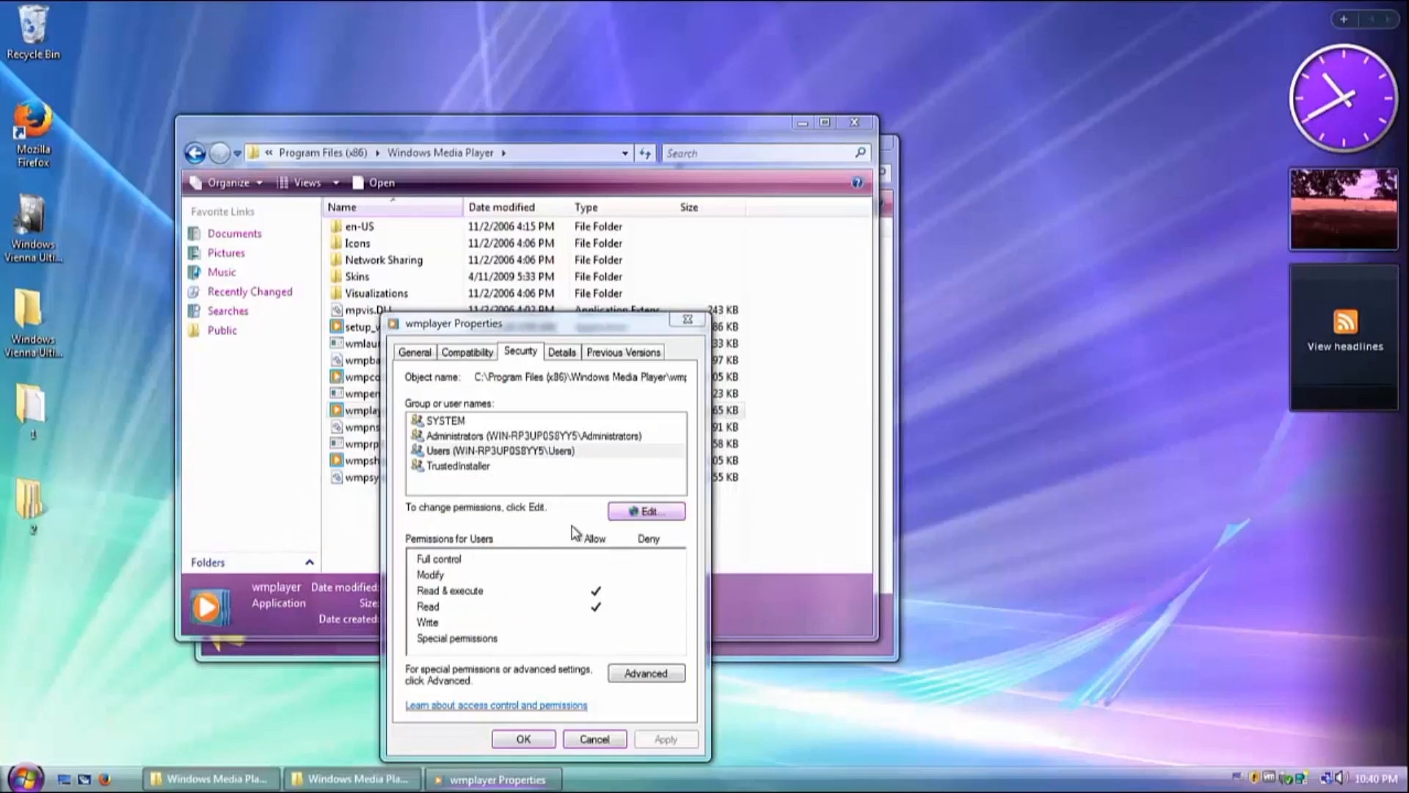
click(506, 504)
click(625, 622)
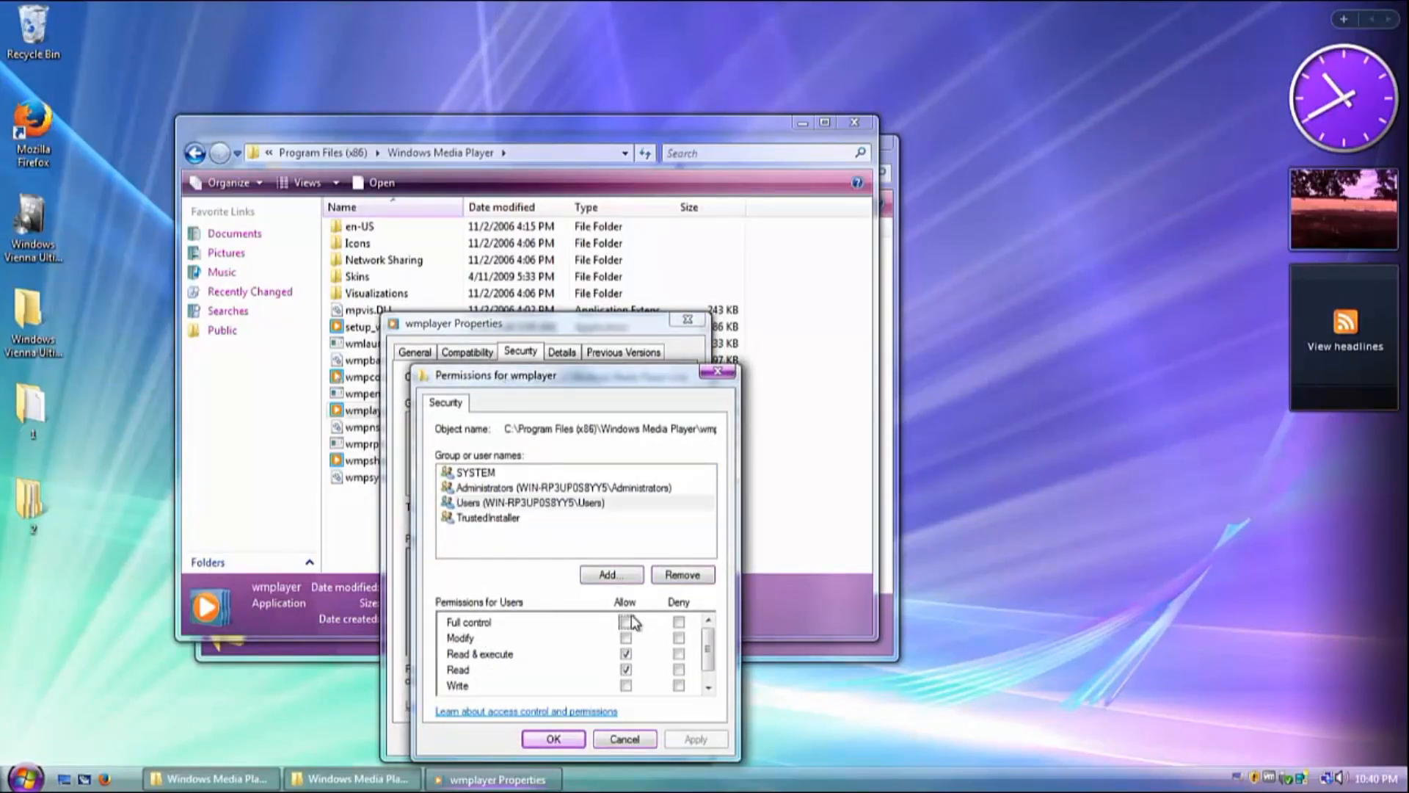
click(569, 738)
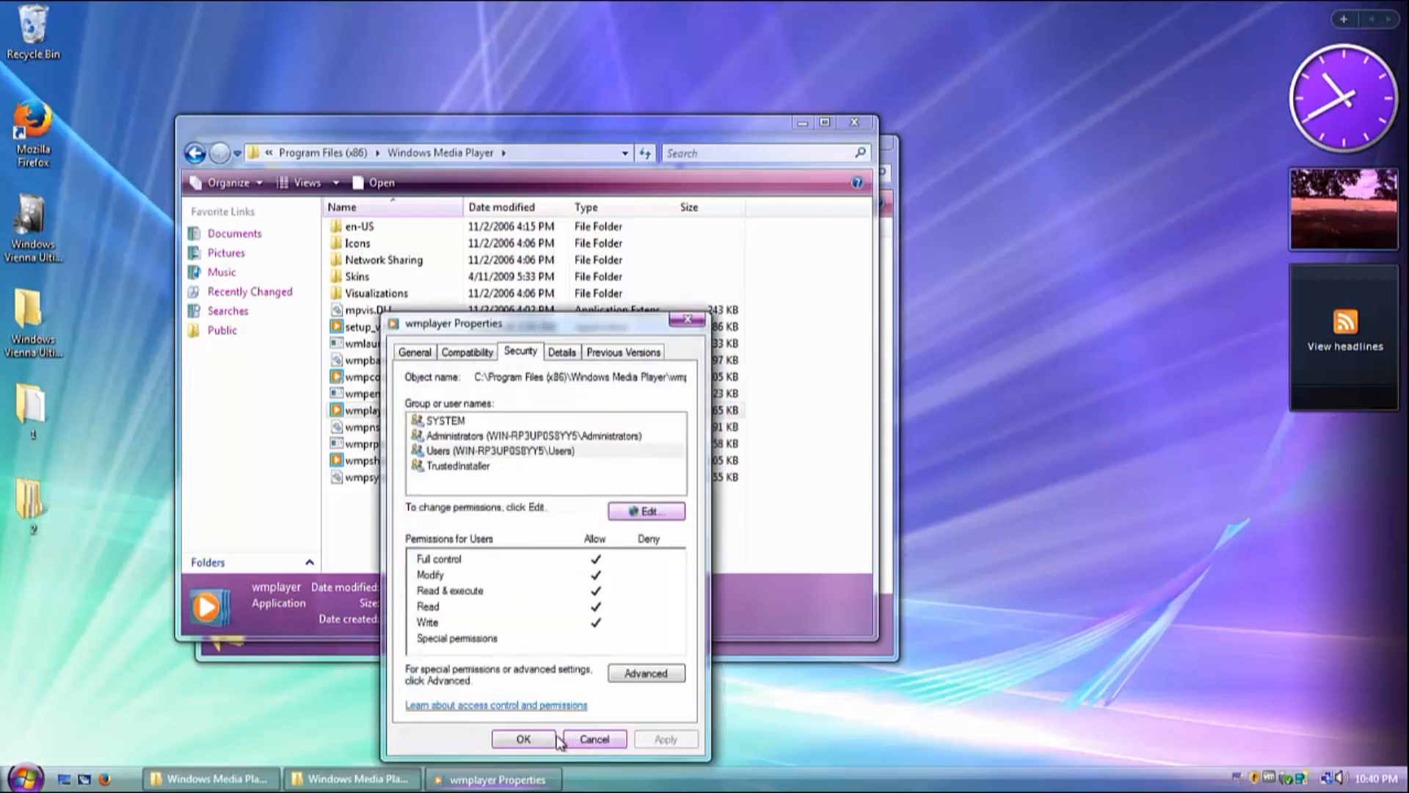
click(558, 739)
Open the security properties of wmpshare.
right_click(416, 460)
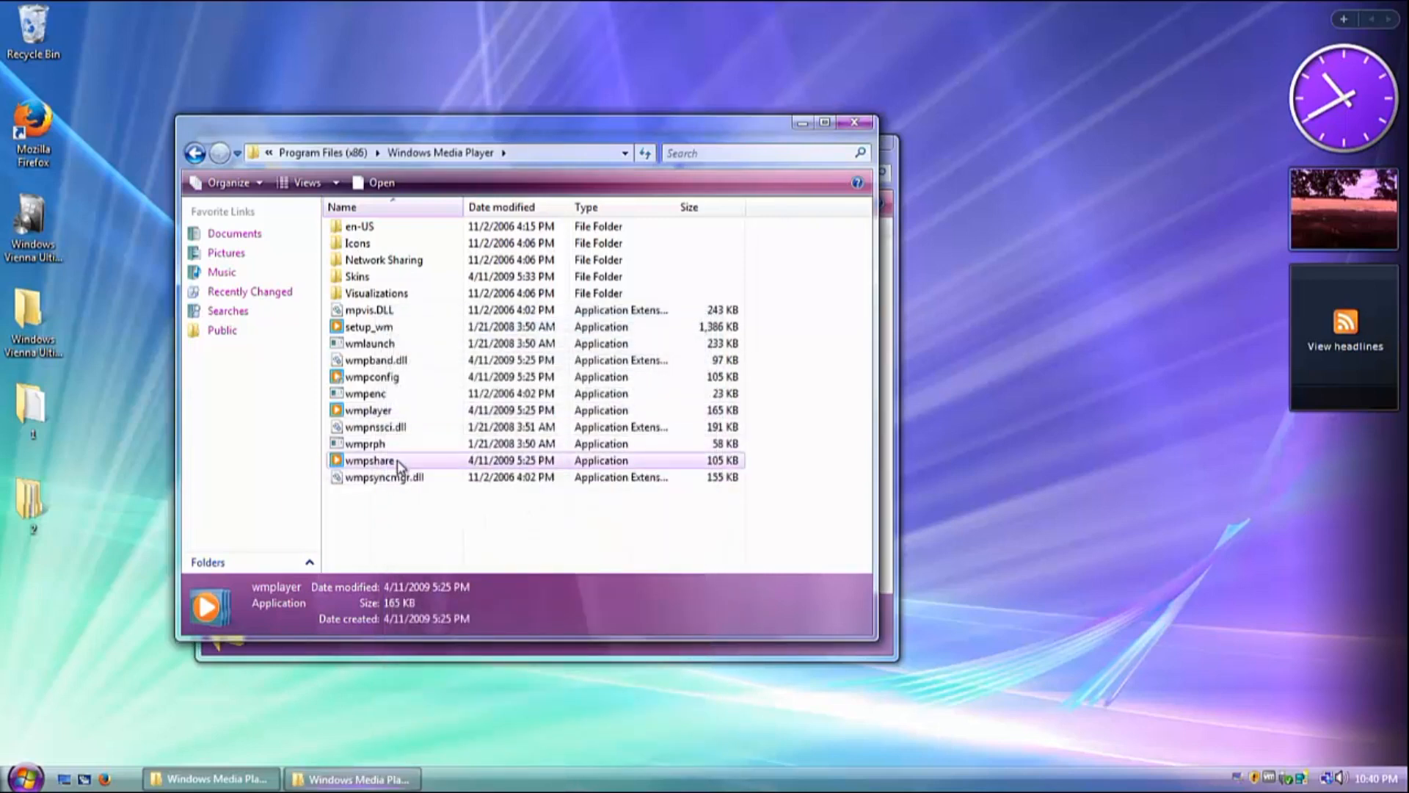
click(475, 732)
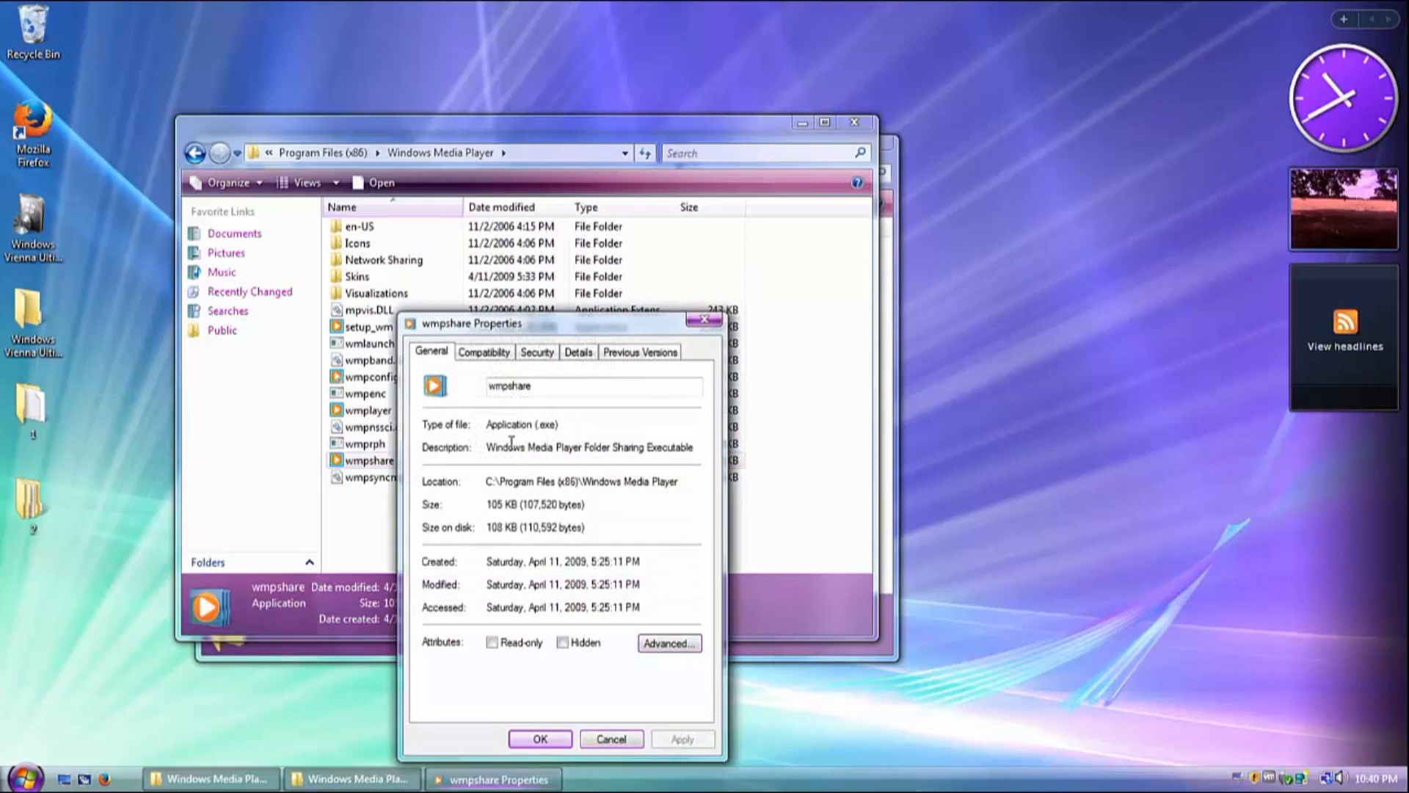
click(538, 353)
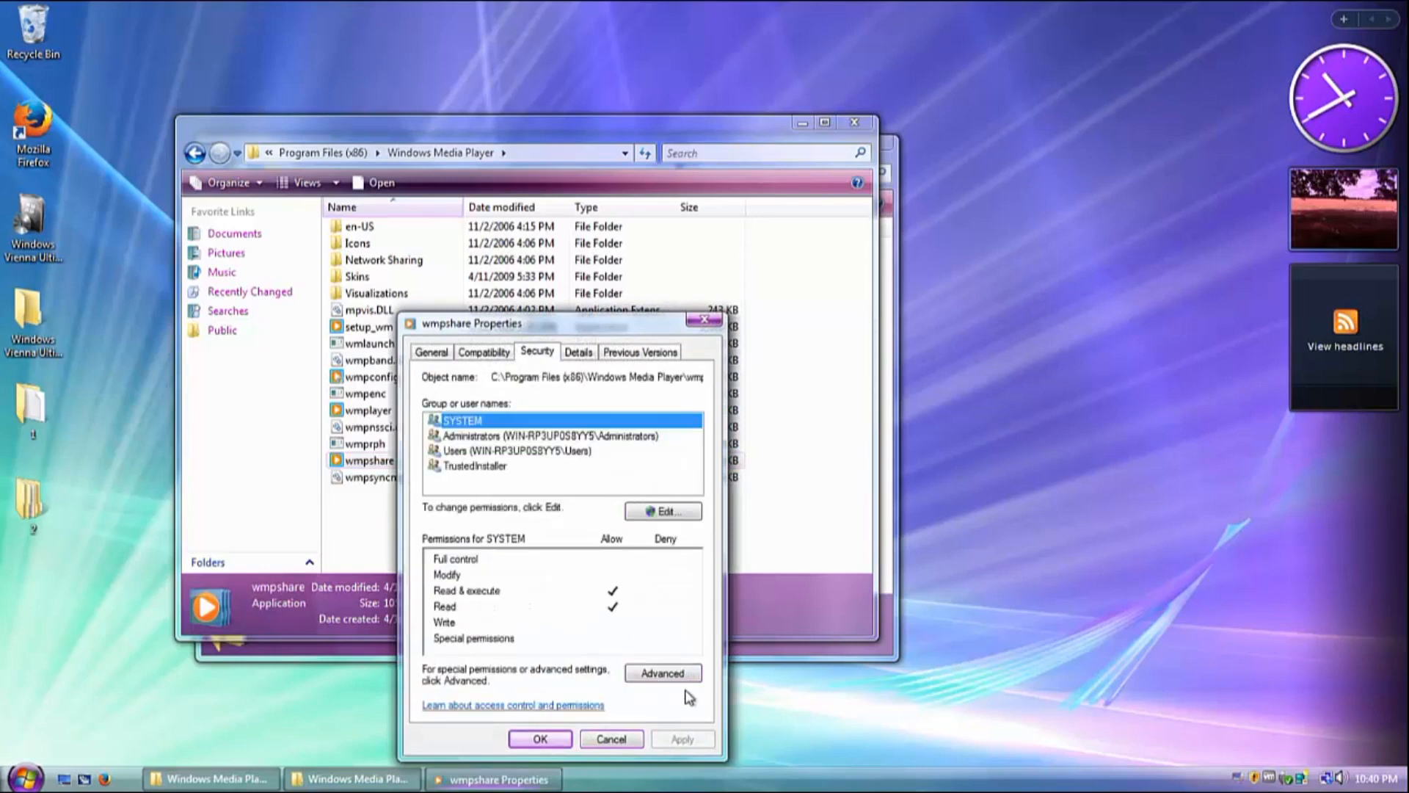
Change the owner of wmpshare from the advanced security settings to the Windows Vista account, authorizing the change.
click(663, 673)
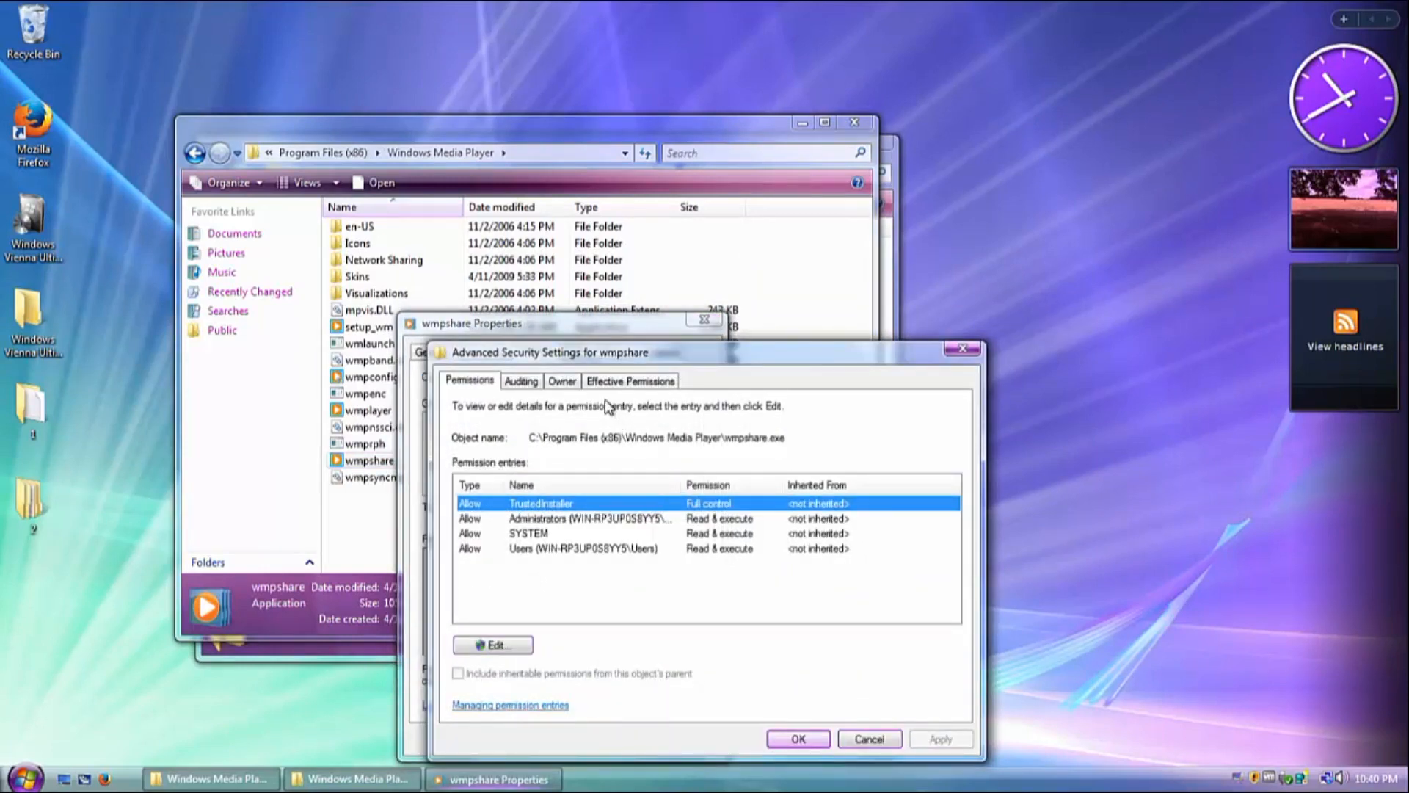
click(625, 381)
click(563, 381)
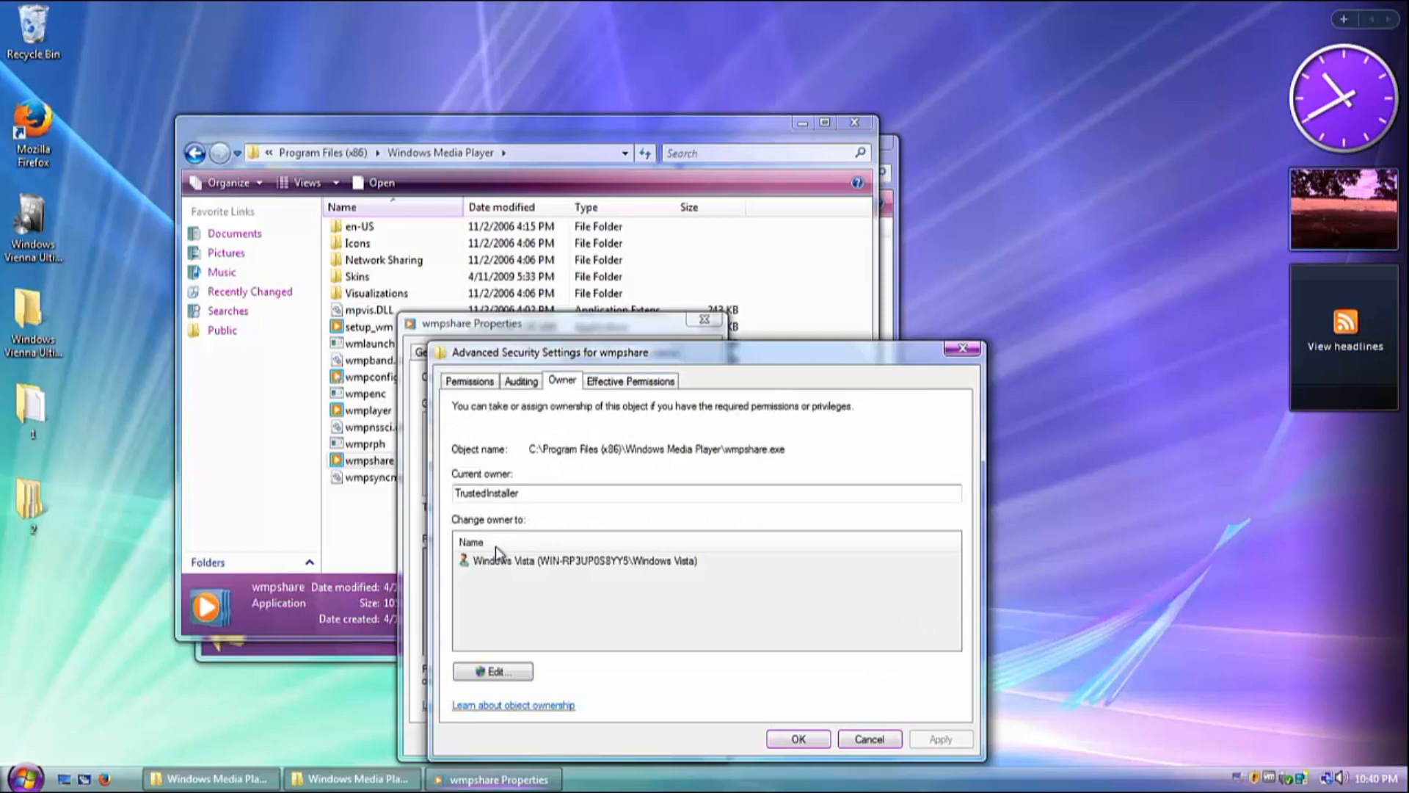
click(482, 673)
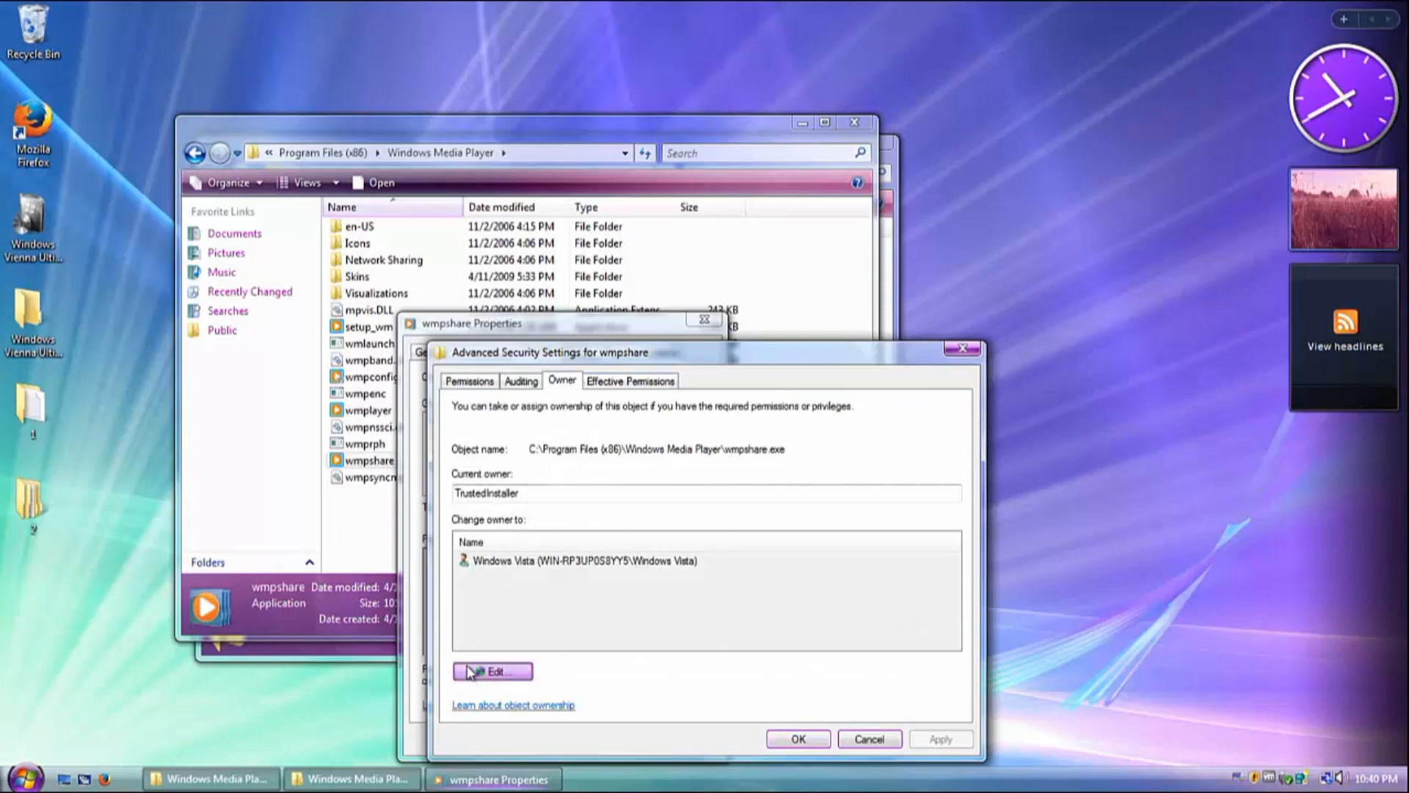
click(778, 585)
click(612, 576)
click(831, 739)
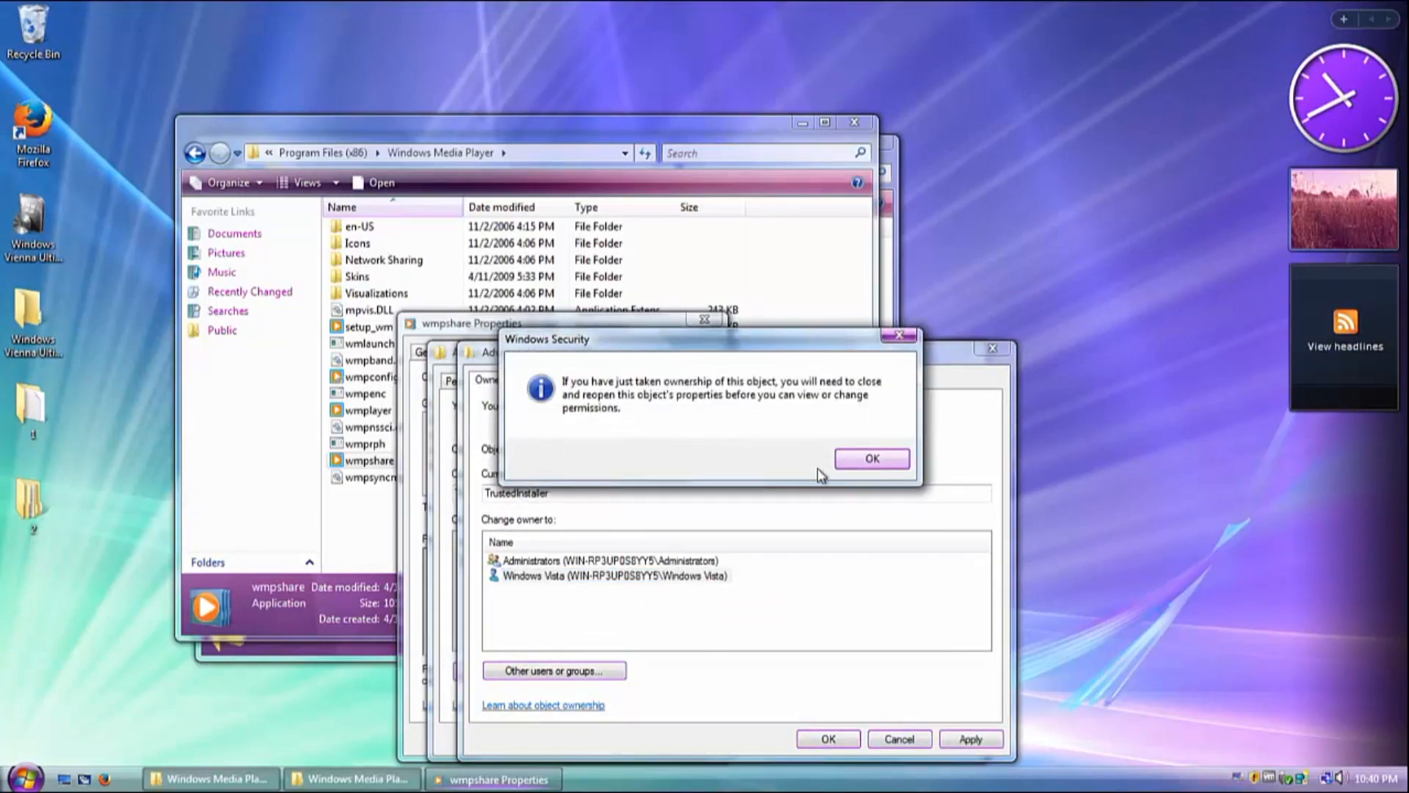
click(859, 459)
click(786, 739)
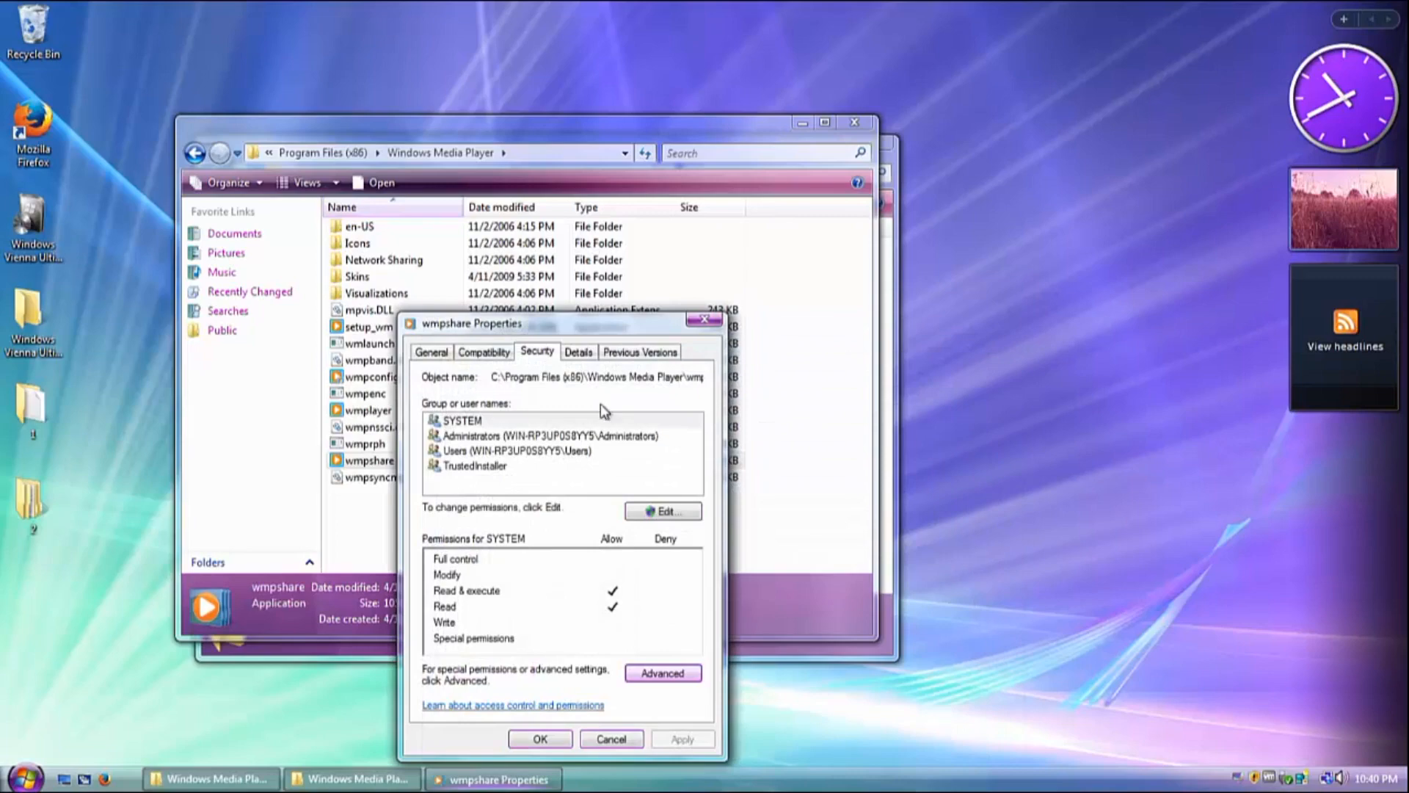
Grant the Users group full control of wmpshare, authorizing the permission change and closing its properties.
click(664, 511)
click(648, 562)
click(501, 504)
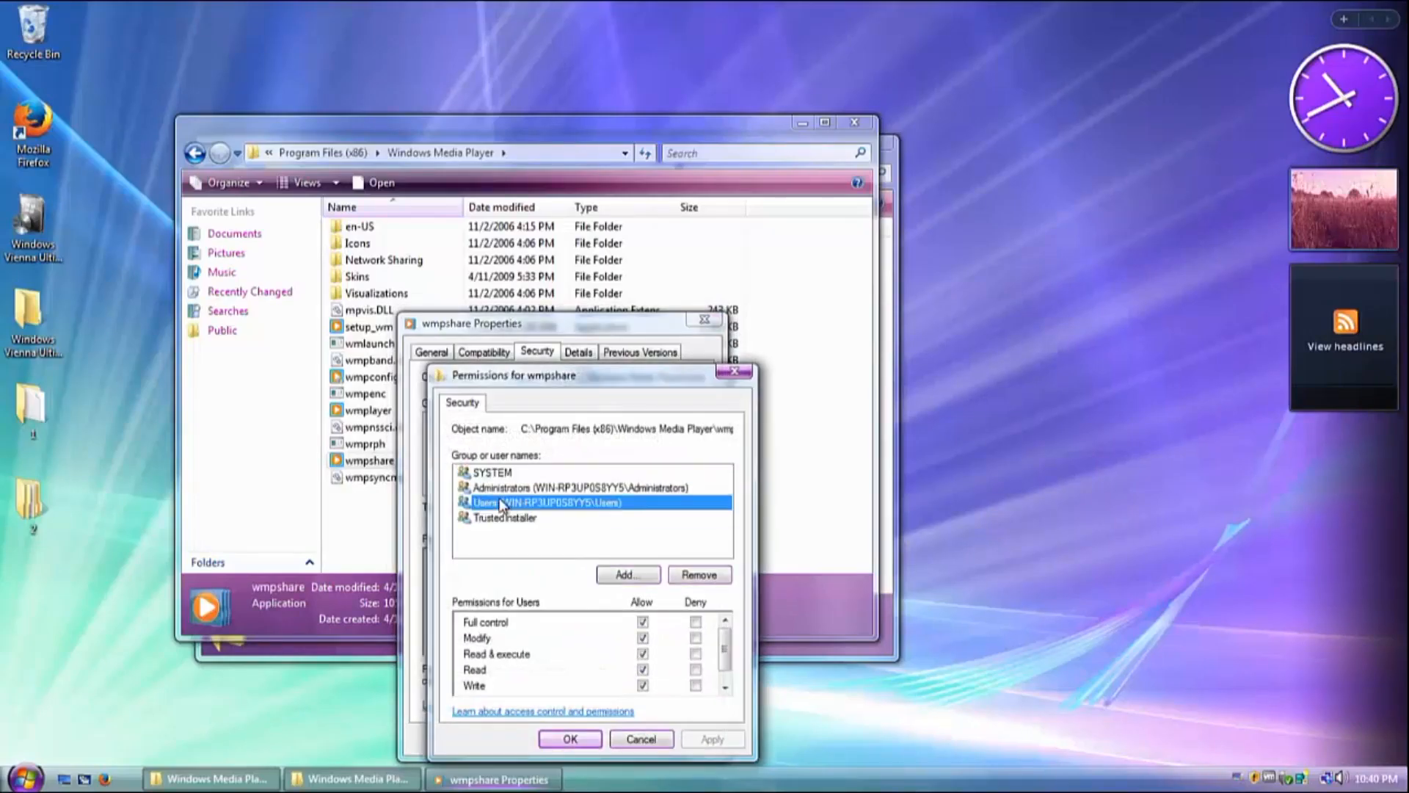
click(642, 622)
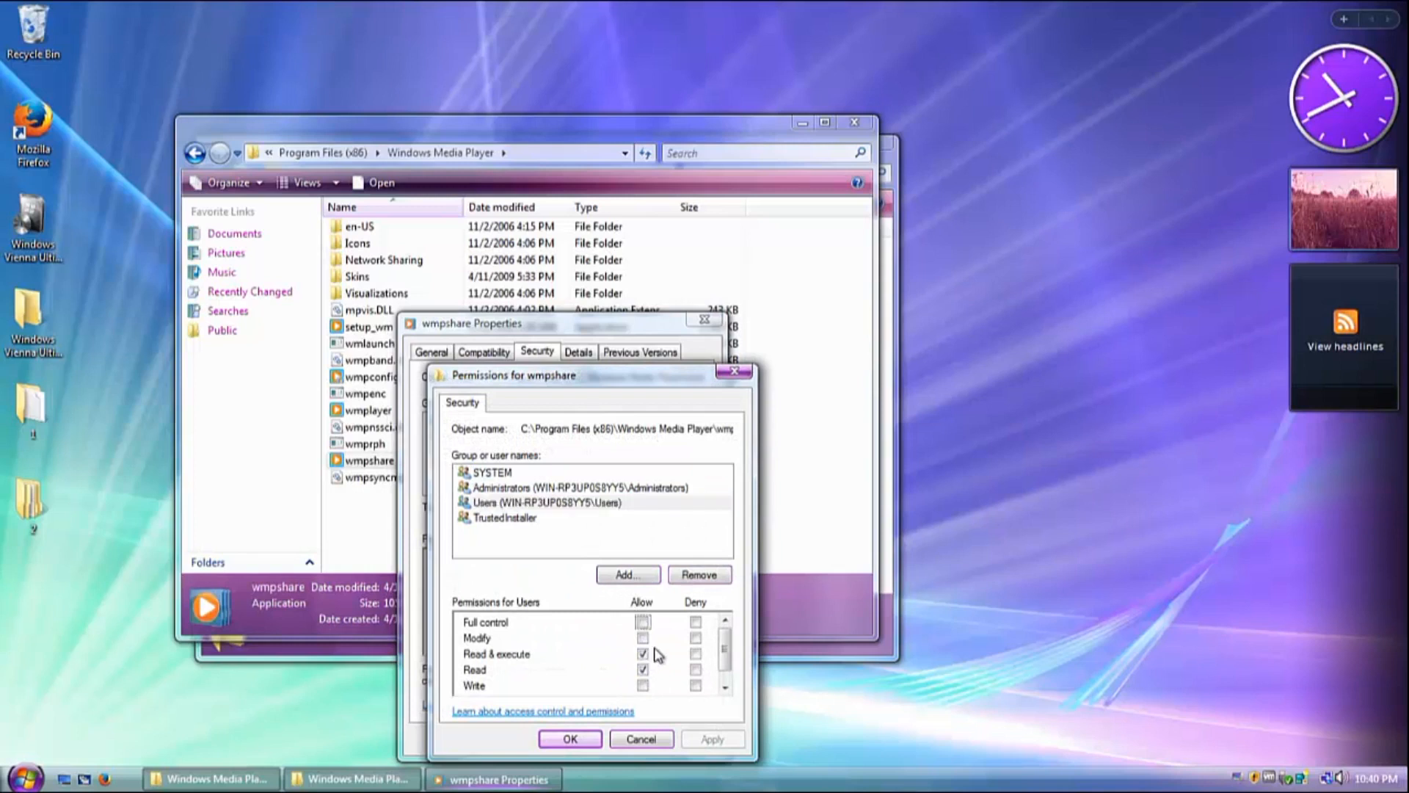
click(642, 621)
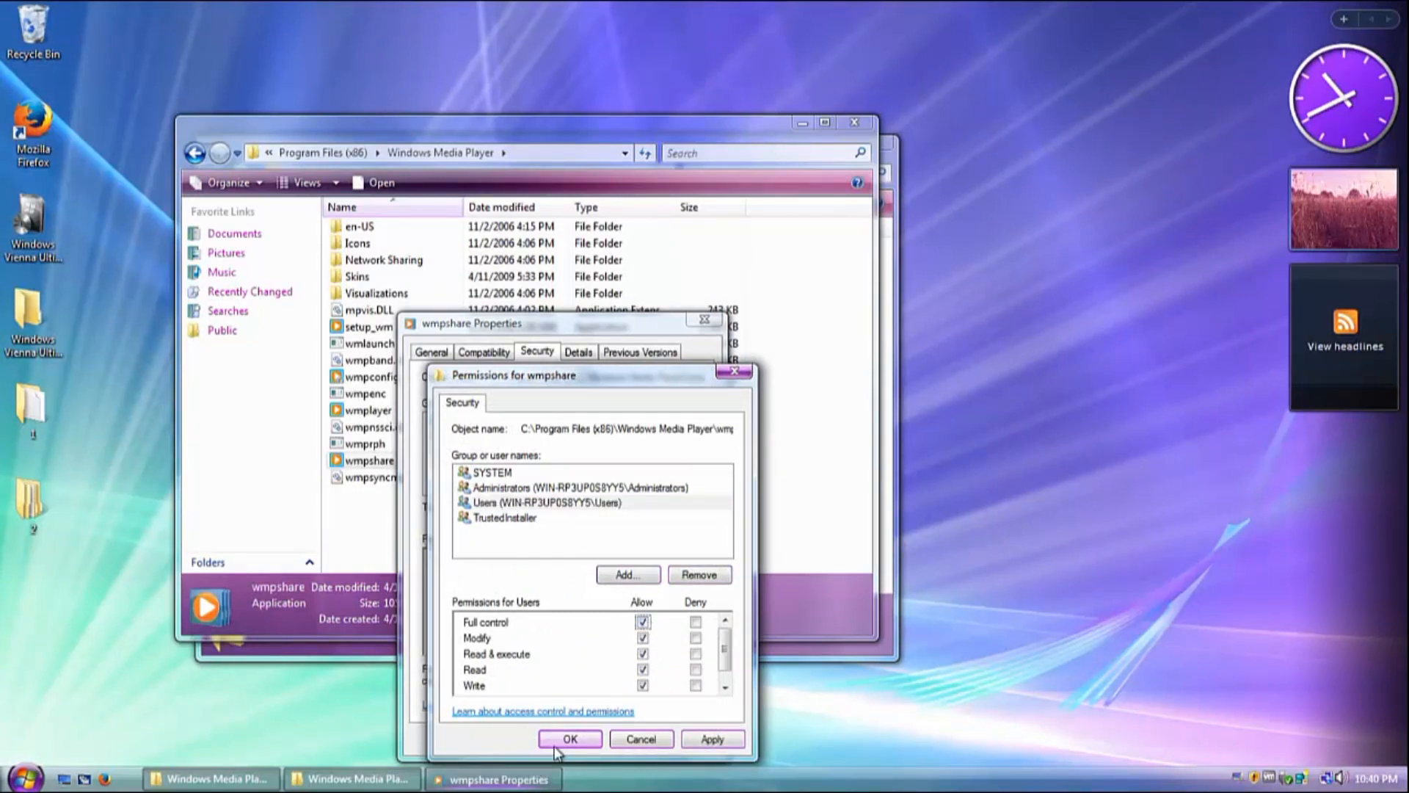
click(563, 742)
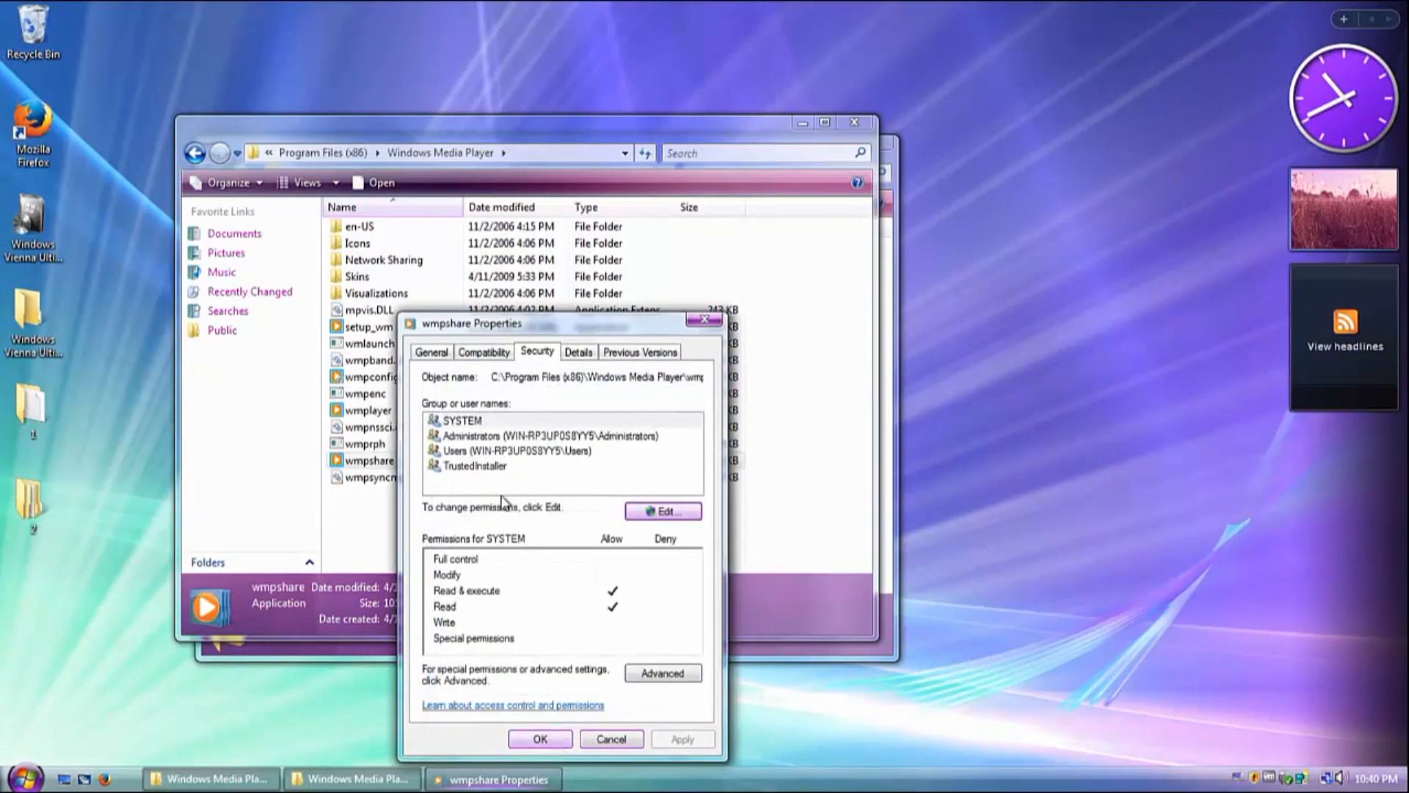
click(489, 451)
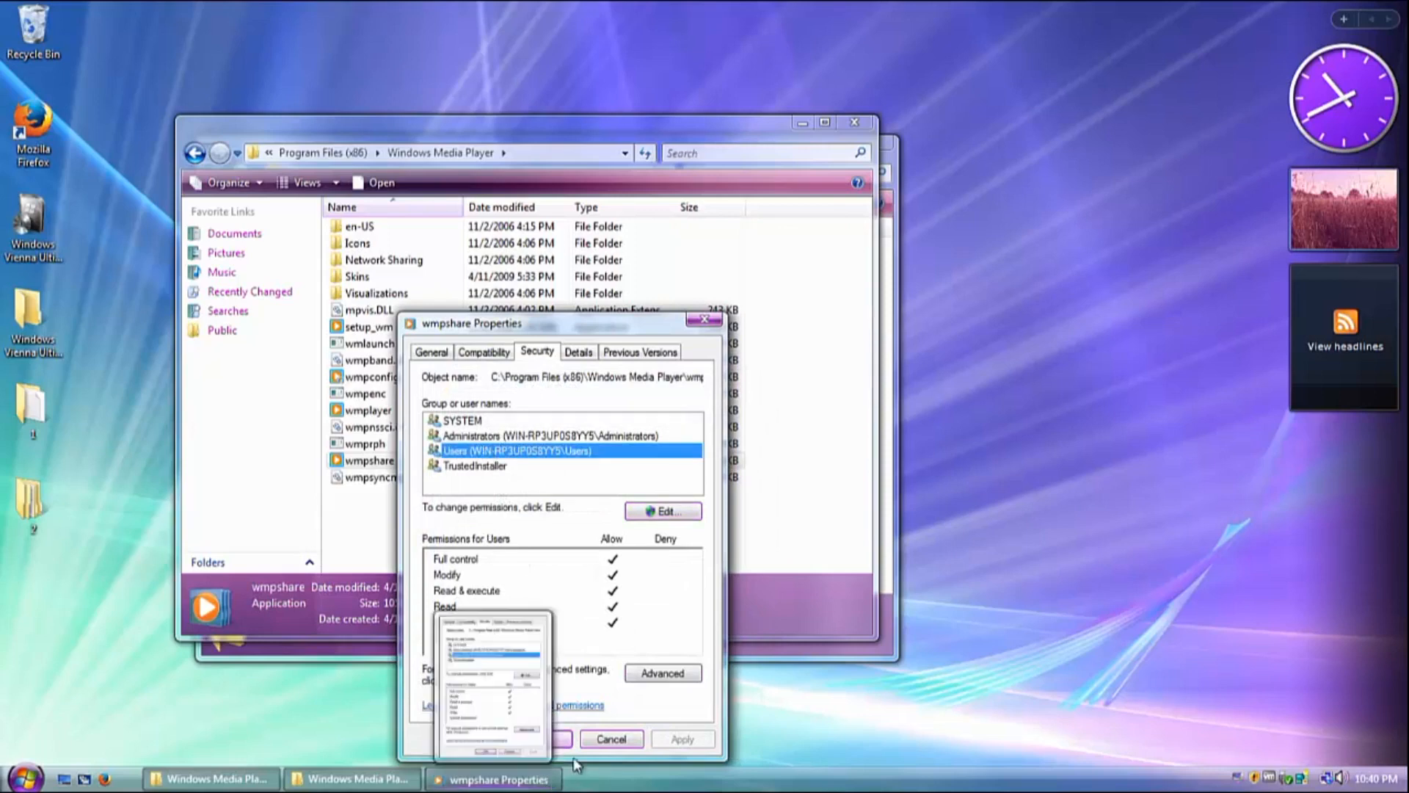
click(612, 739)
Copy the setup_wm, wmpconfig, wmplayer and wmpshare applications from the customized Windows Media Player folder inside folder 2.
click(214, 779)
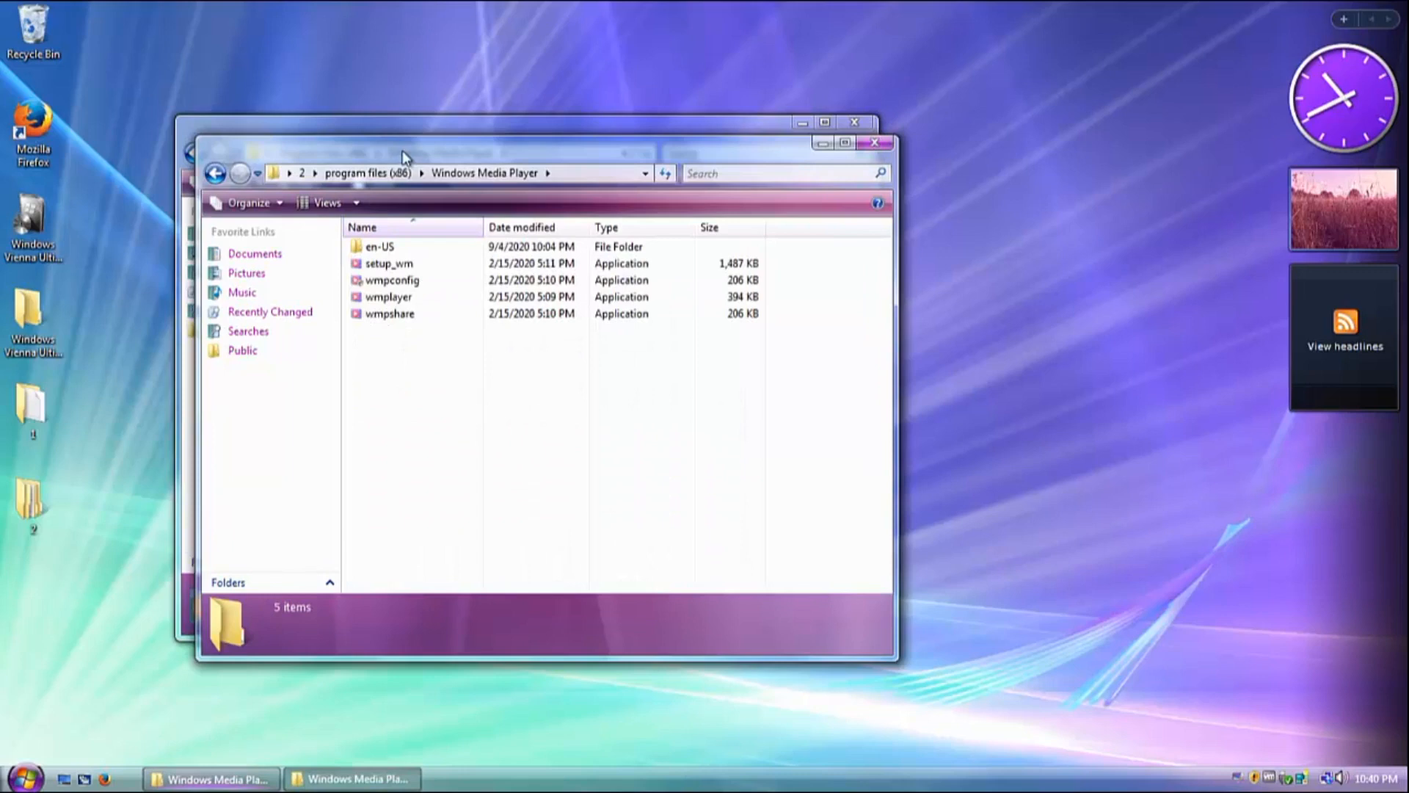
drag(514, 147, 1000, 123)
drag(869, 396, 884, 254)
right_click(885, 253)
click(839, 387)
drag(861, 377, 878, 248)
right_click(878, 250)
click(903, 365)
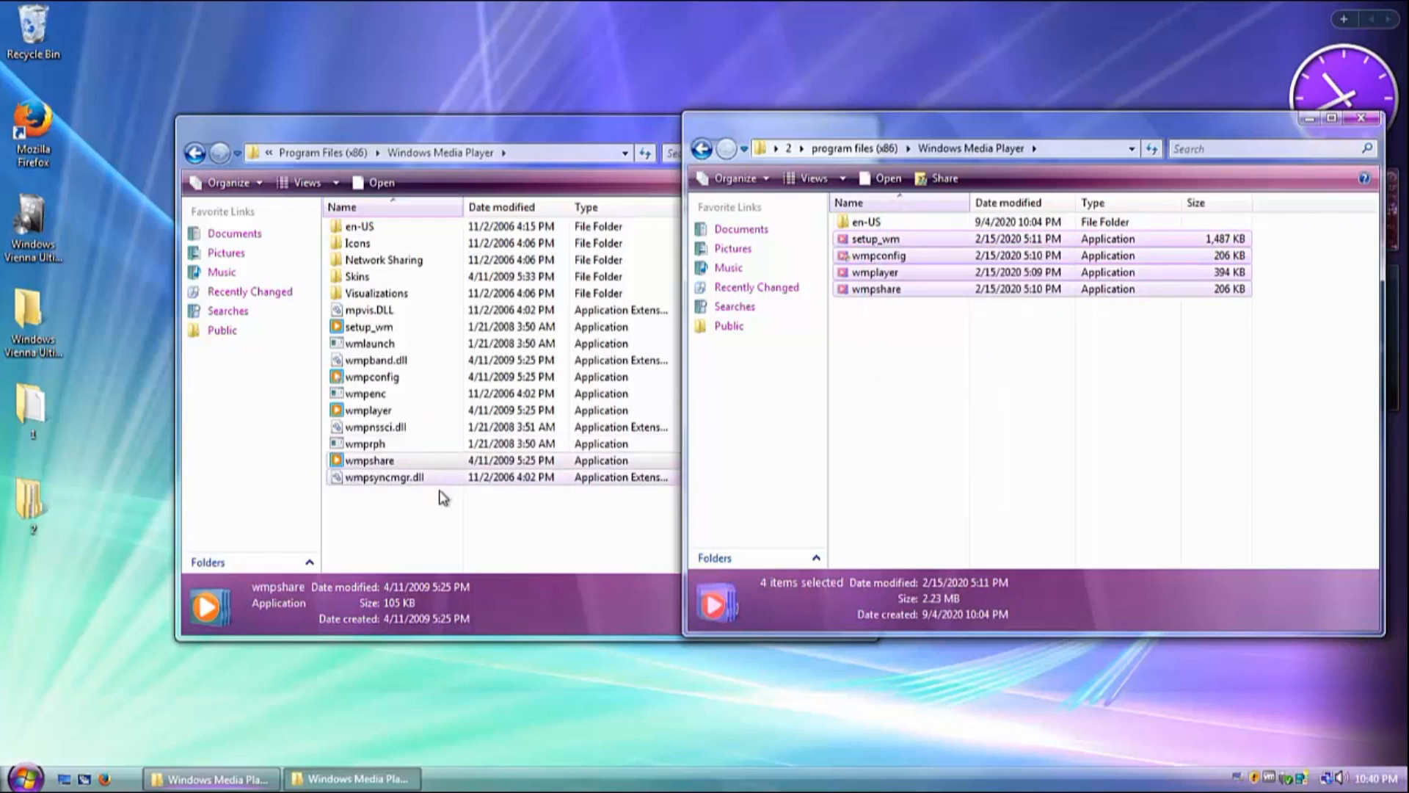
Paste the four copied applications into the Windows Media Player folder of Program Files (x86), replacing each existing file.
click(443, 518)
right_click(443, 518)
click(513, 652)
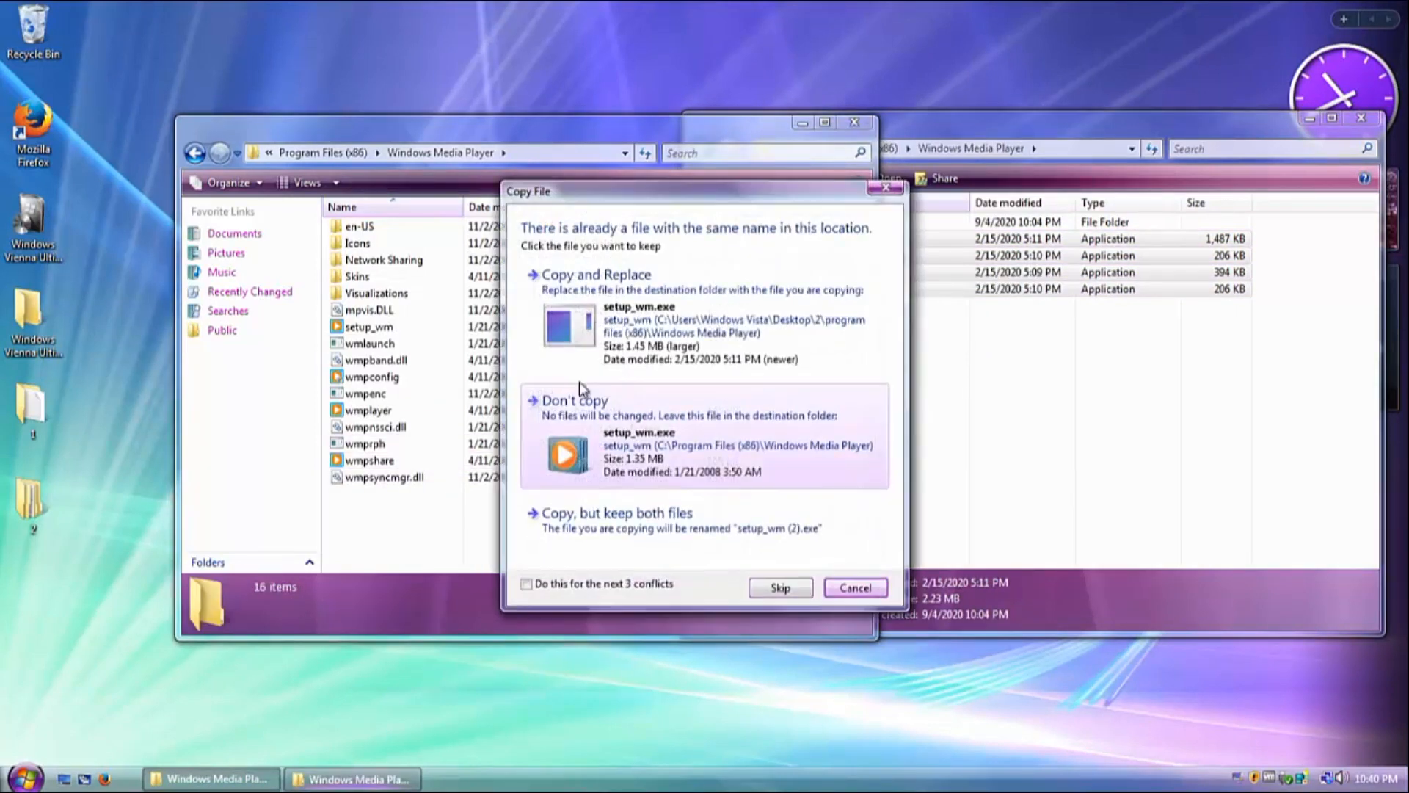
click(617, 341)
click(617, 341)
click(617, 341)
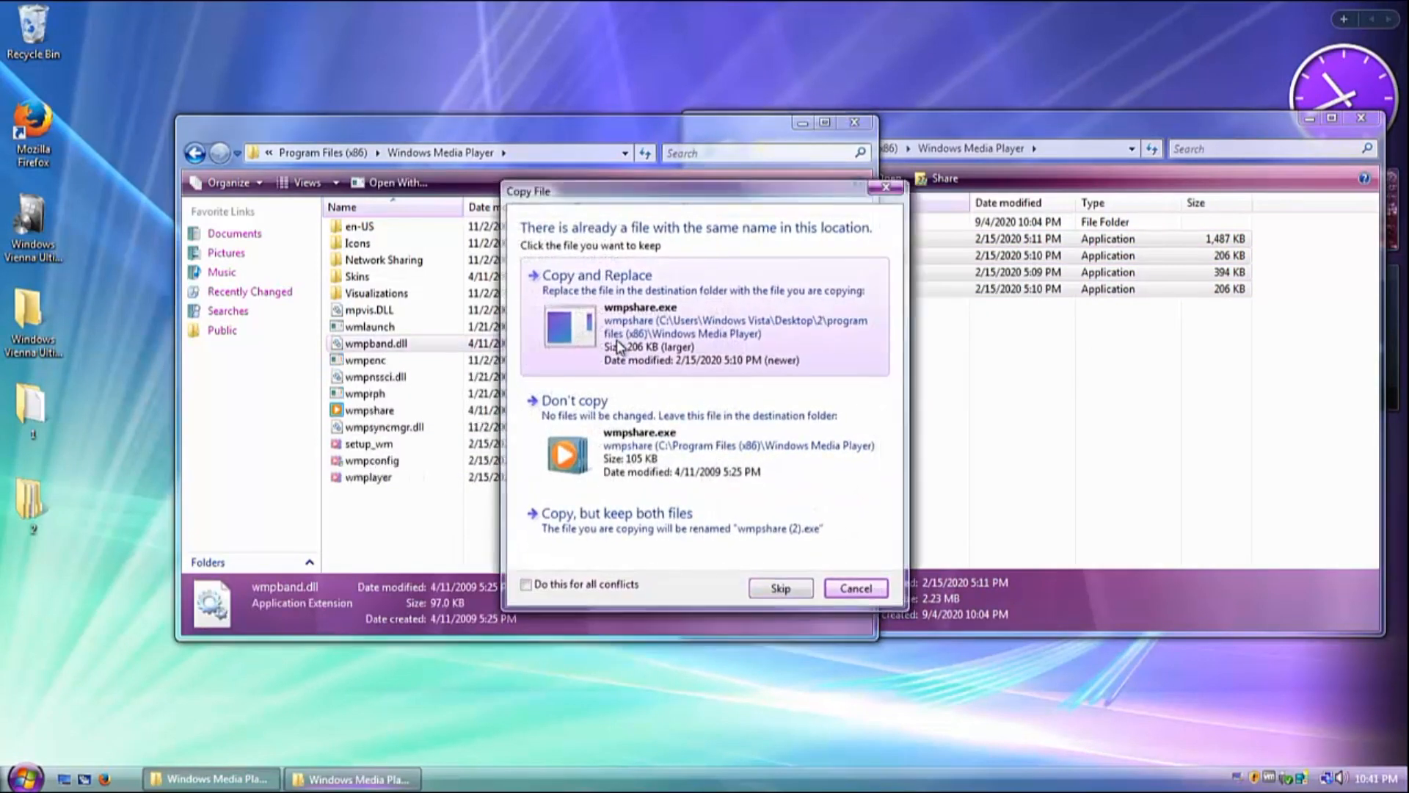
click(617, 341)
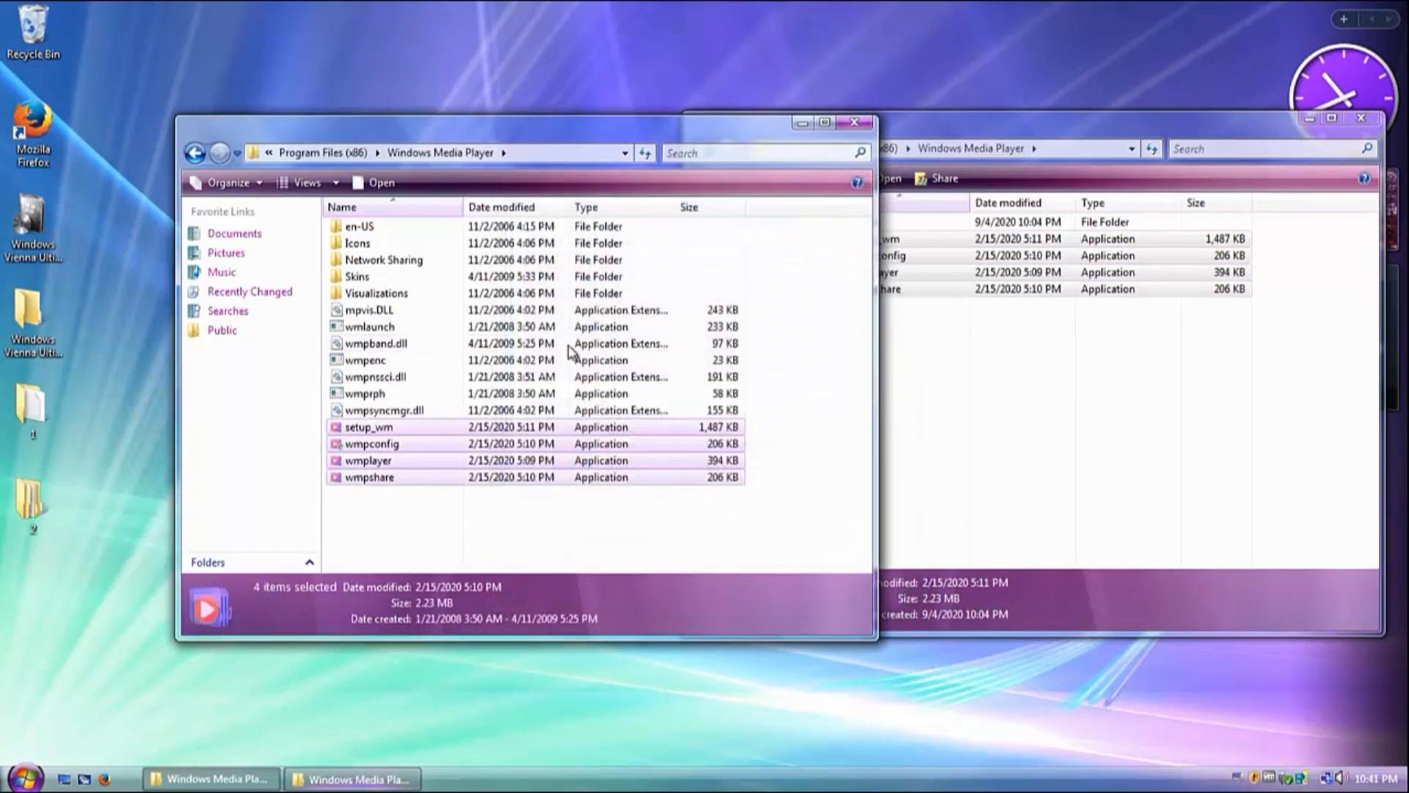
Open the en-US subfolder in both the installed and the customized Windows Media Player folders.
double_click(368, 226)
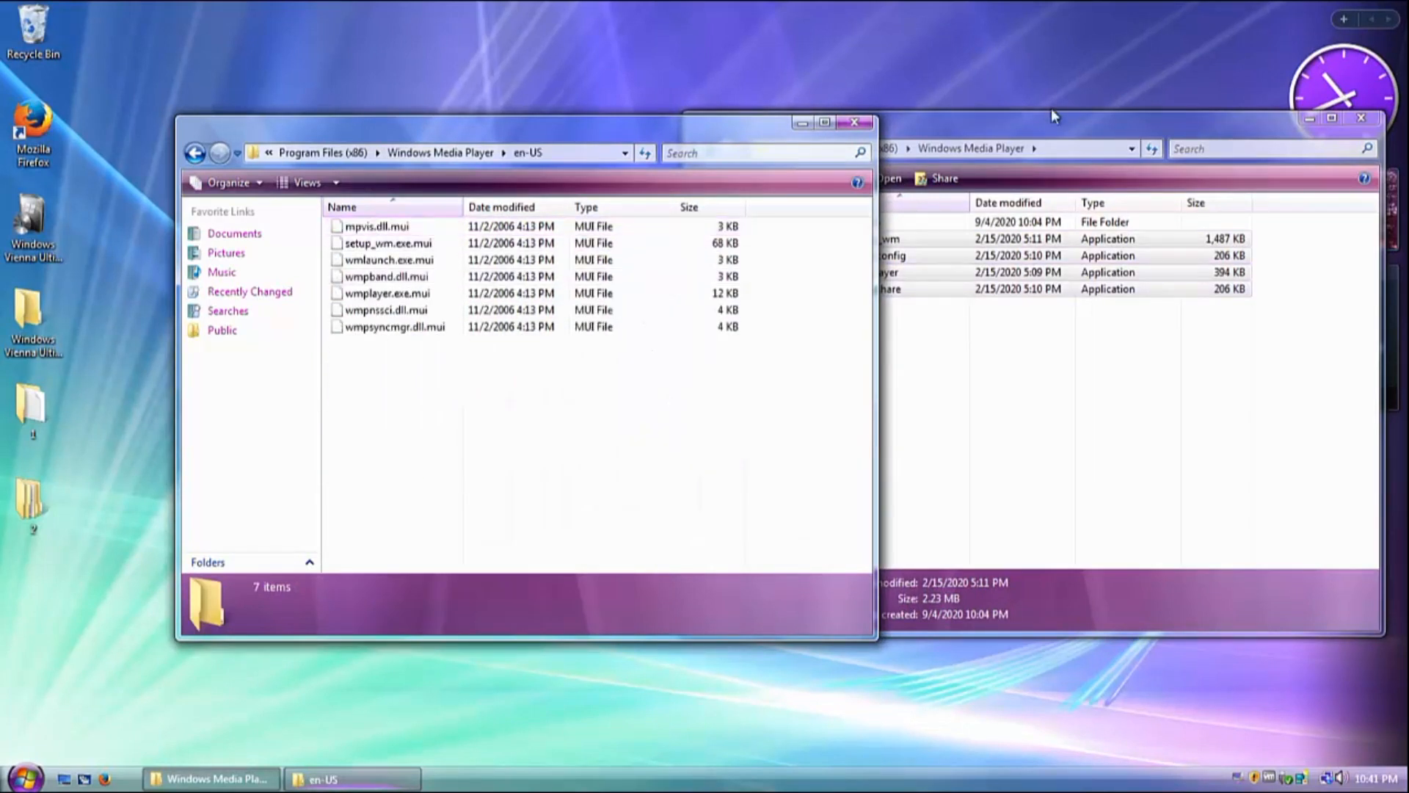
drag(1027, 118, 1085, 117)
double_click(934, 222)
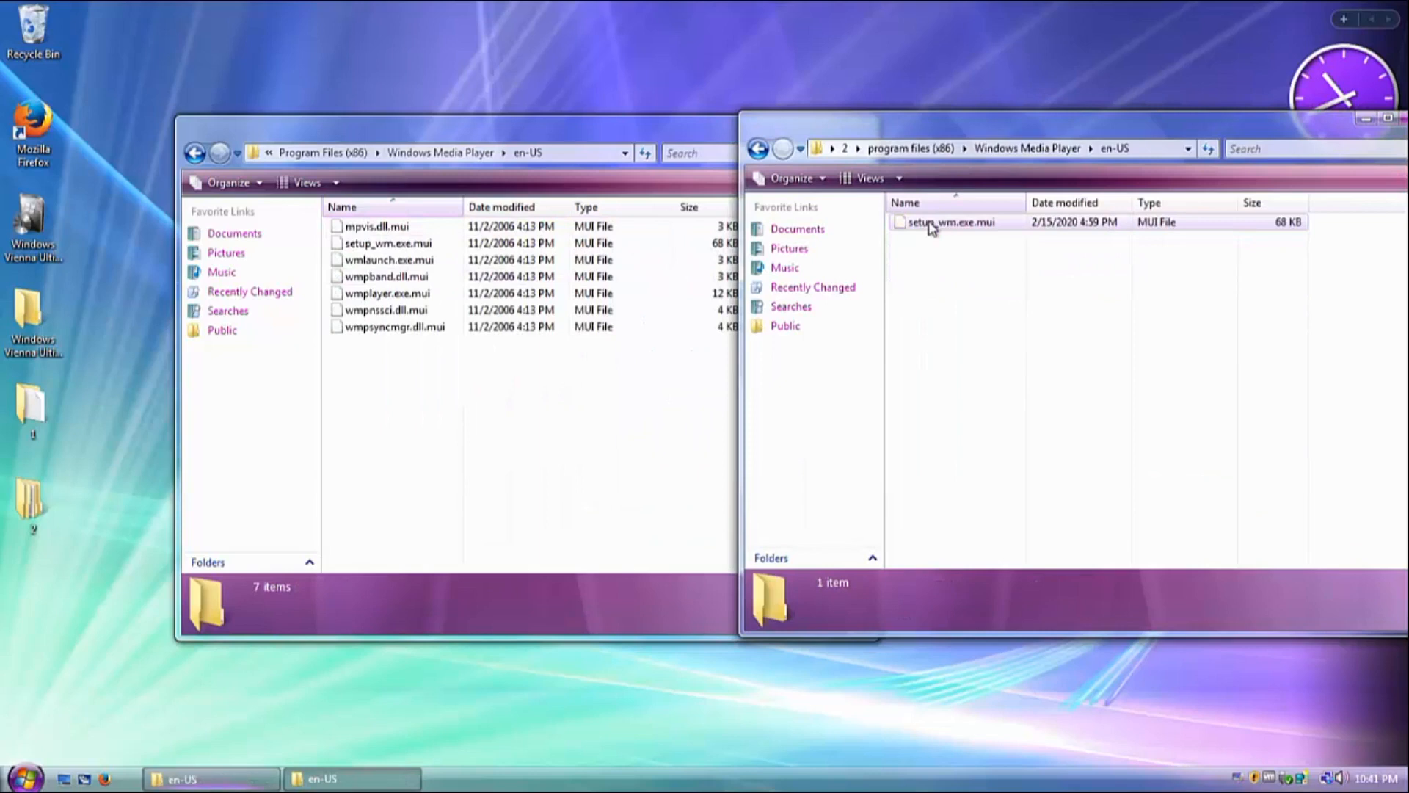
Open the advanced owner settings of setup_wm.exe.mui in the installed en-US folder.
right_click(456, 244)
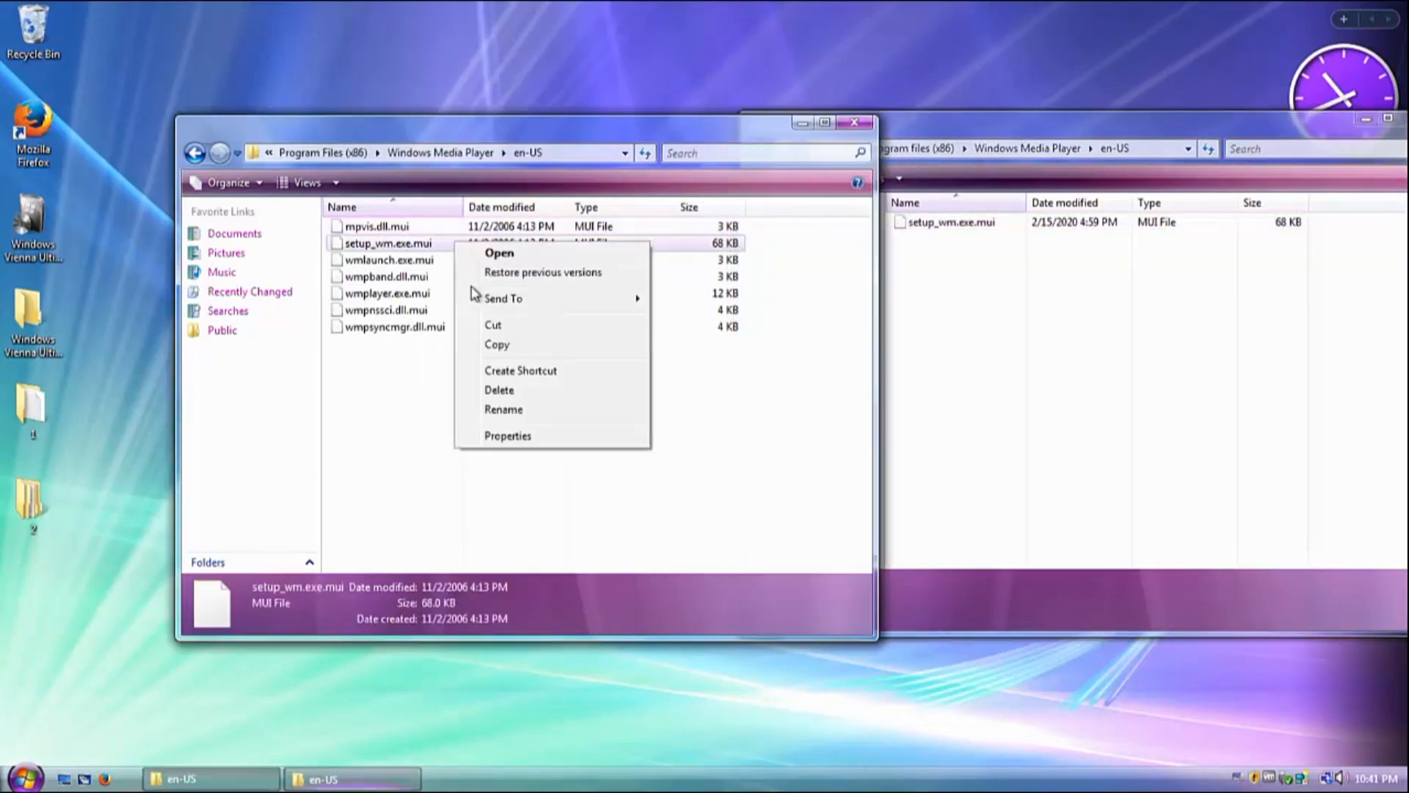
click(508, 436)
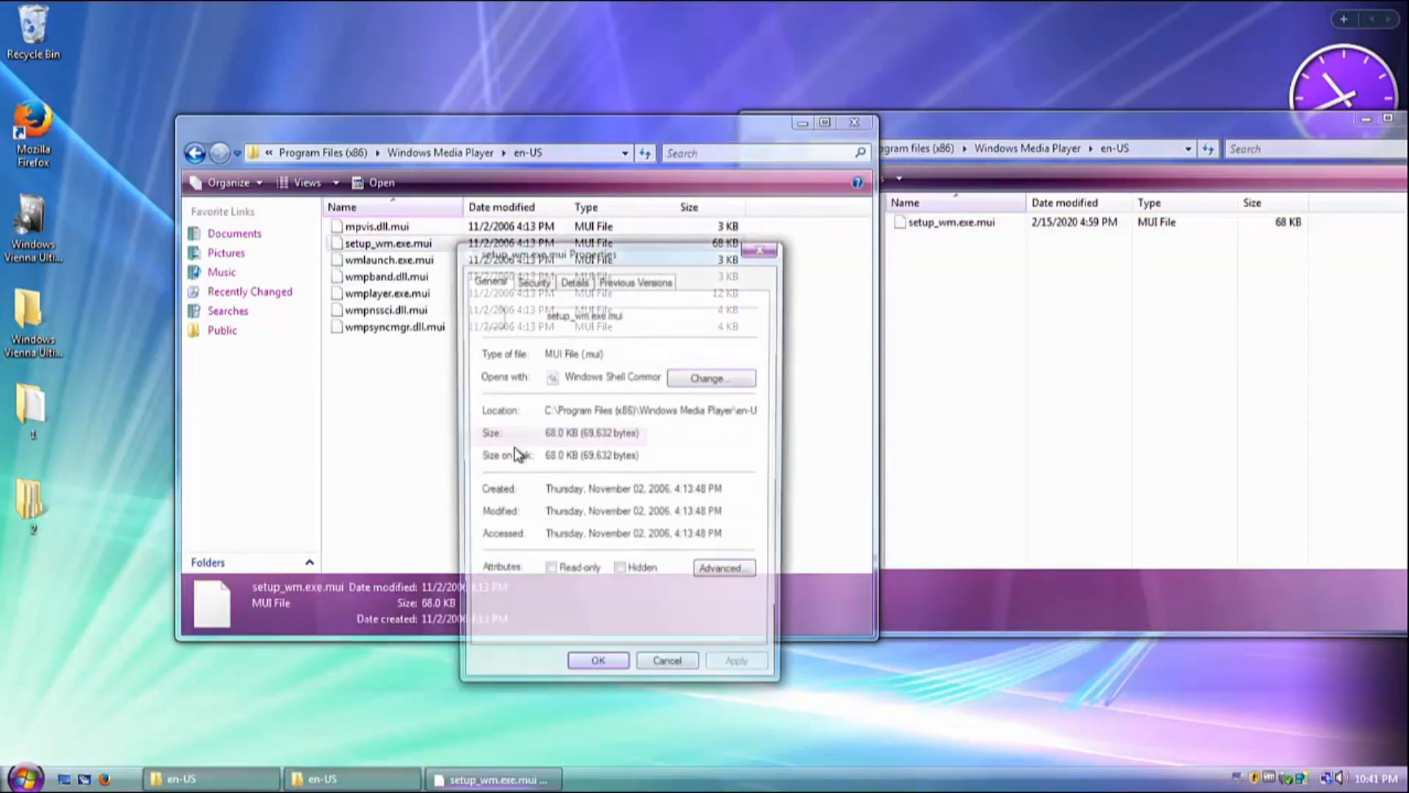
click(531, 283)
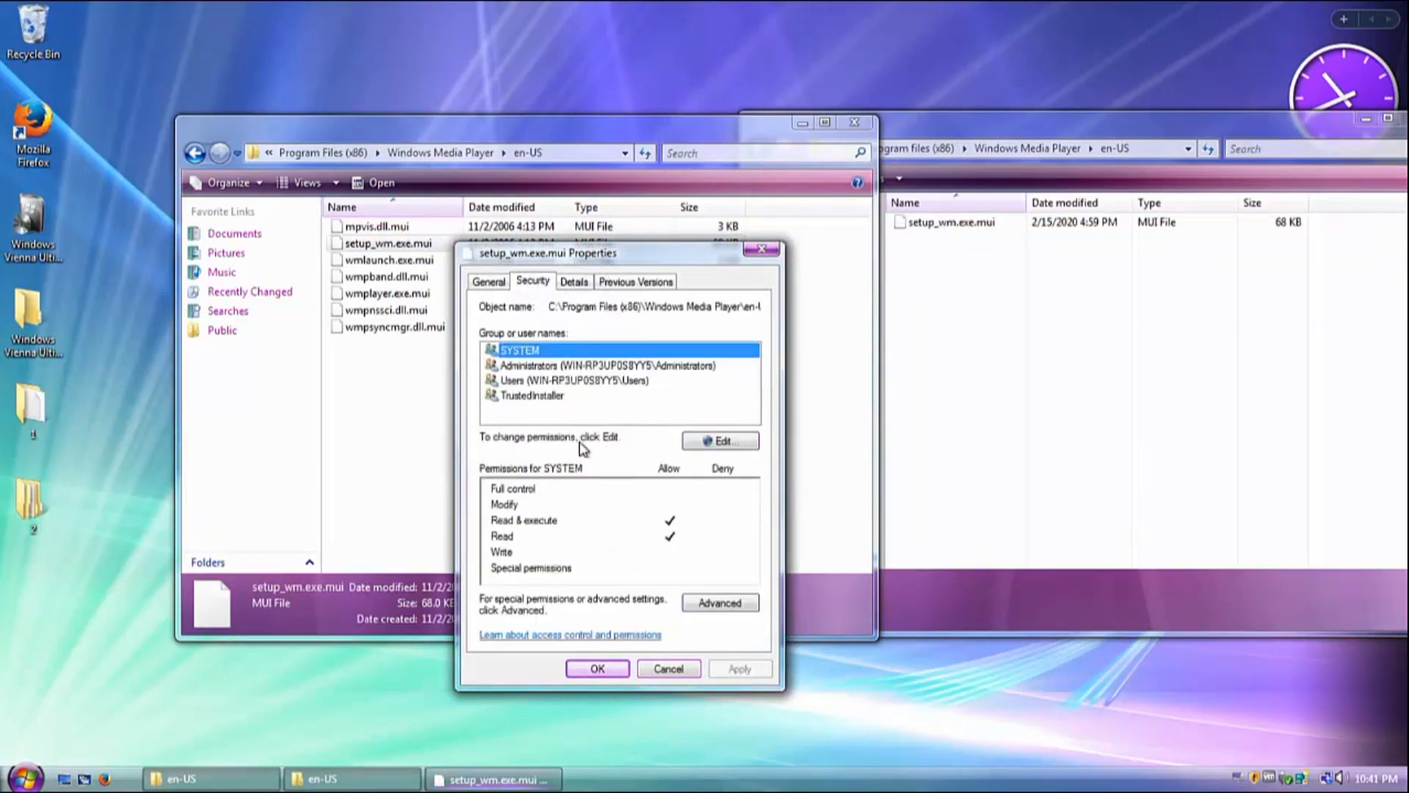
click(719, 603)
click(619, 346)
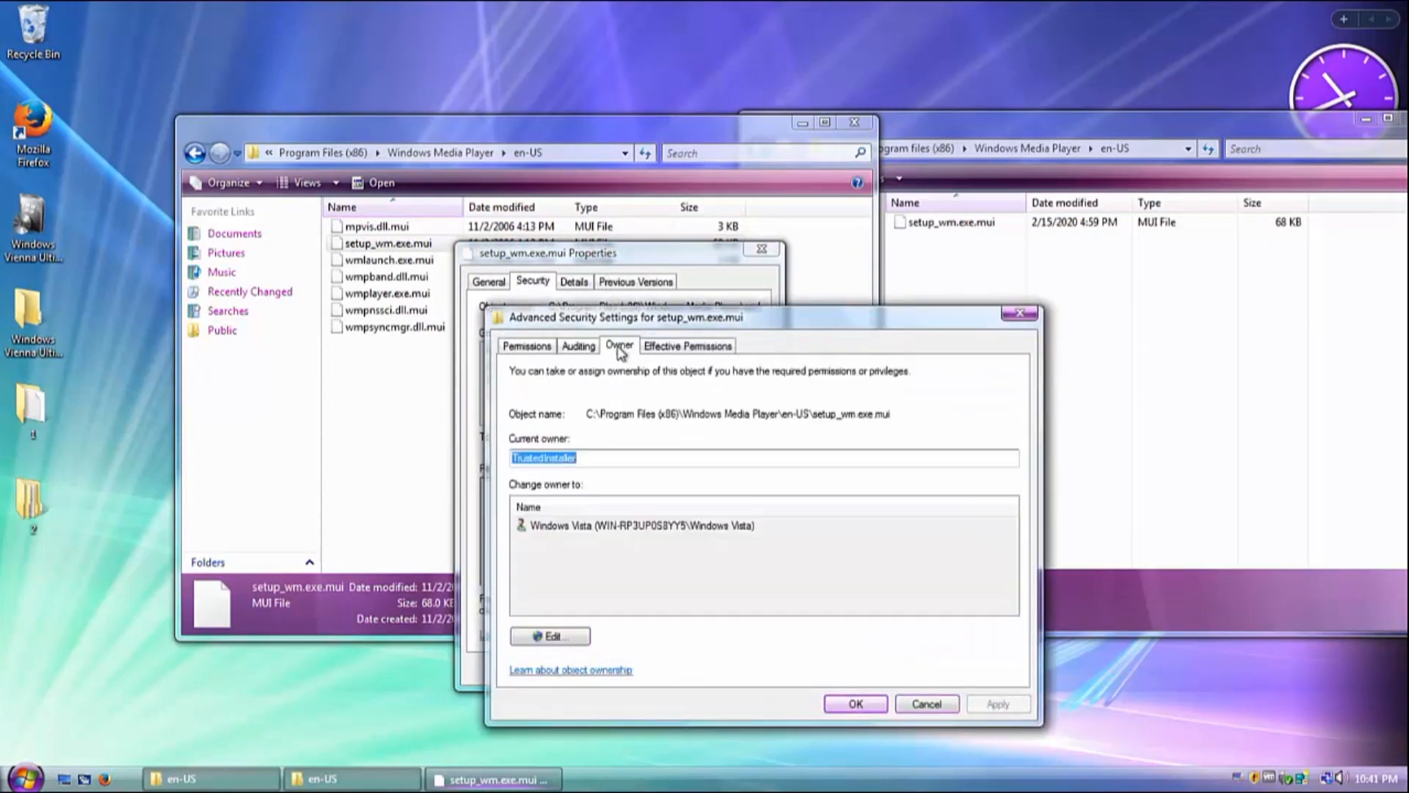
click(551, 636)
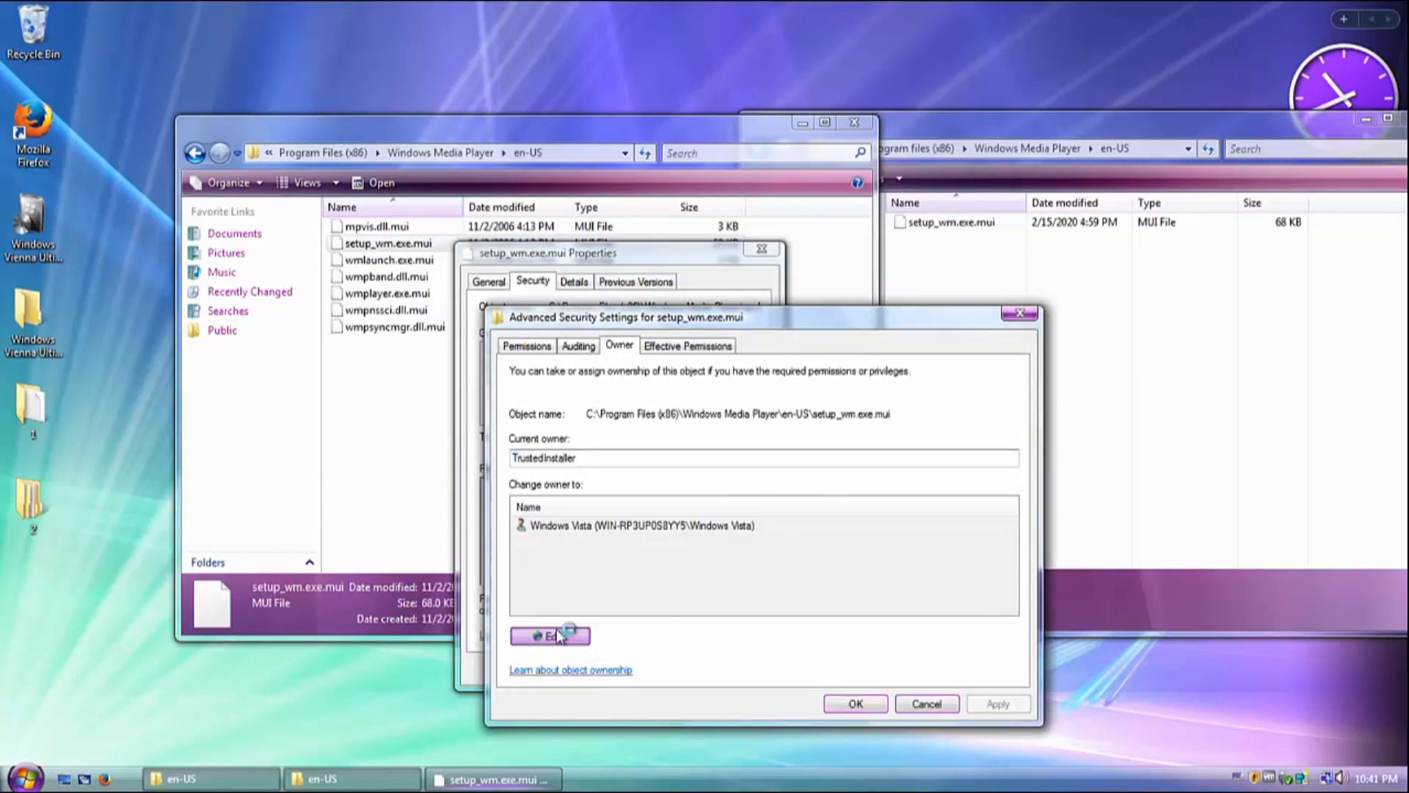
click(827, 544)
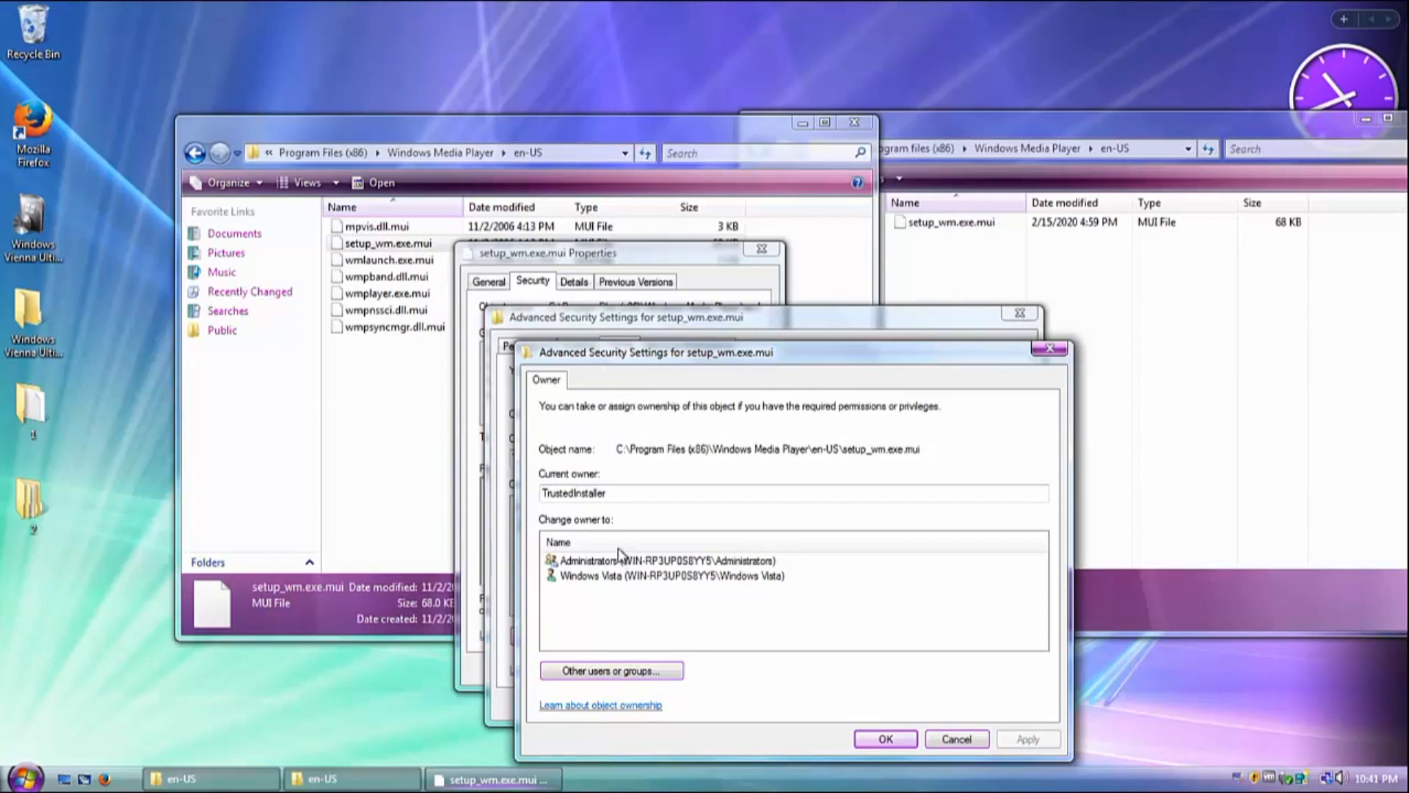
click(645, 575)
click(928, 742)
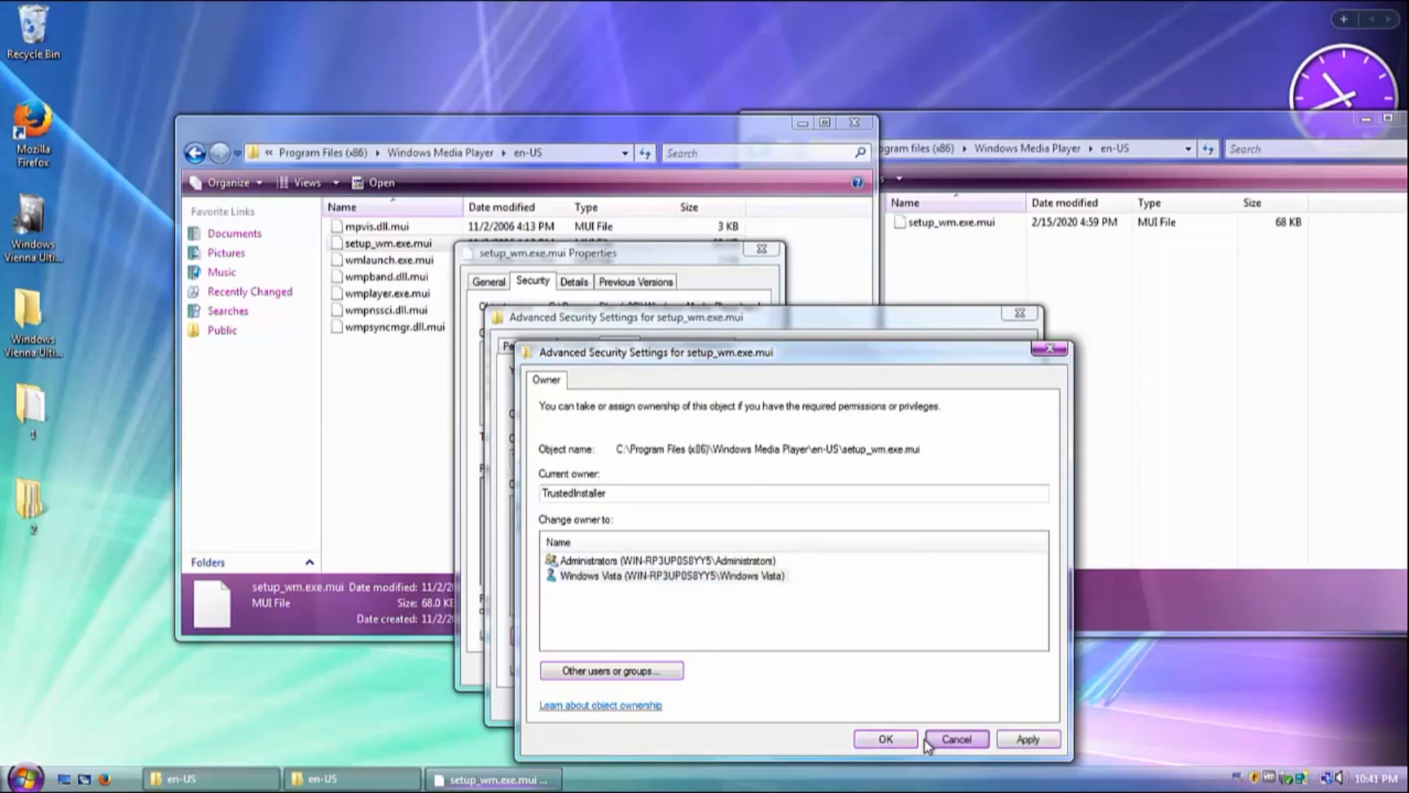
Change the owner of setup_wm.exe.mui to the Windows Vista account, authorizing the change and closing the advanced settings.
click(553, 642)
click(815, 543)
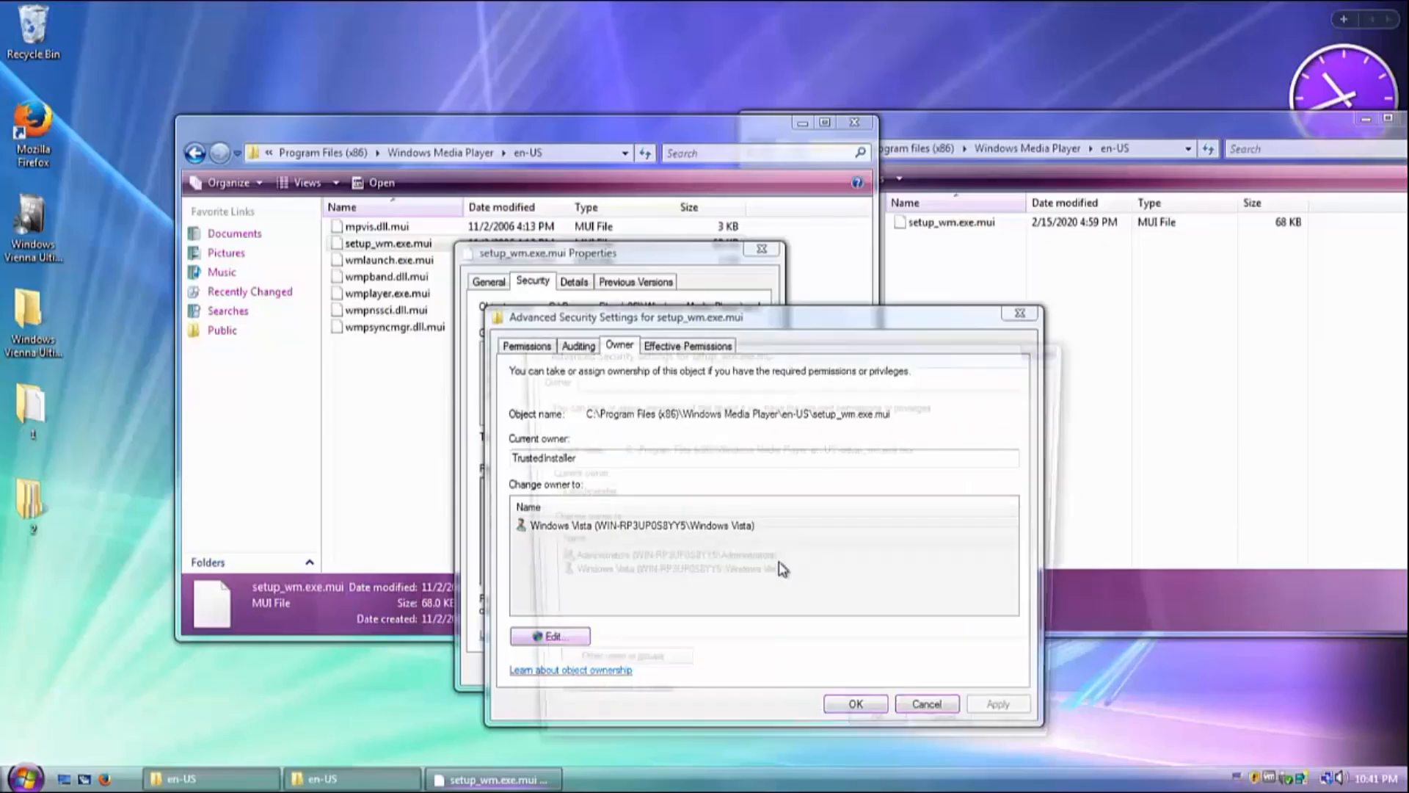
click(654, 577)
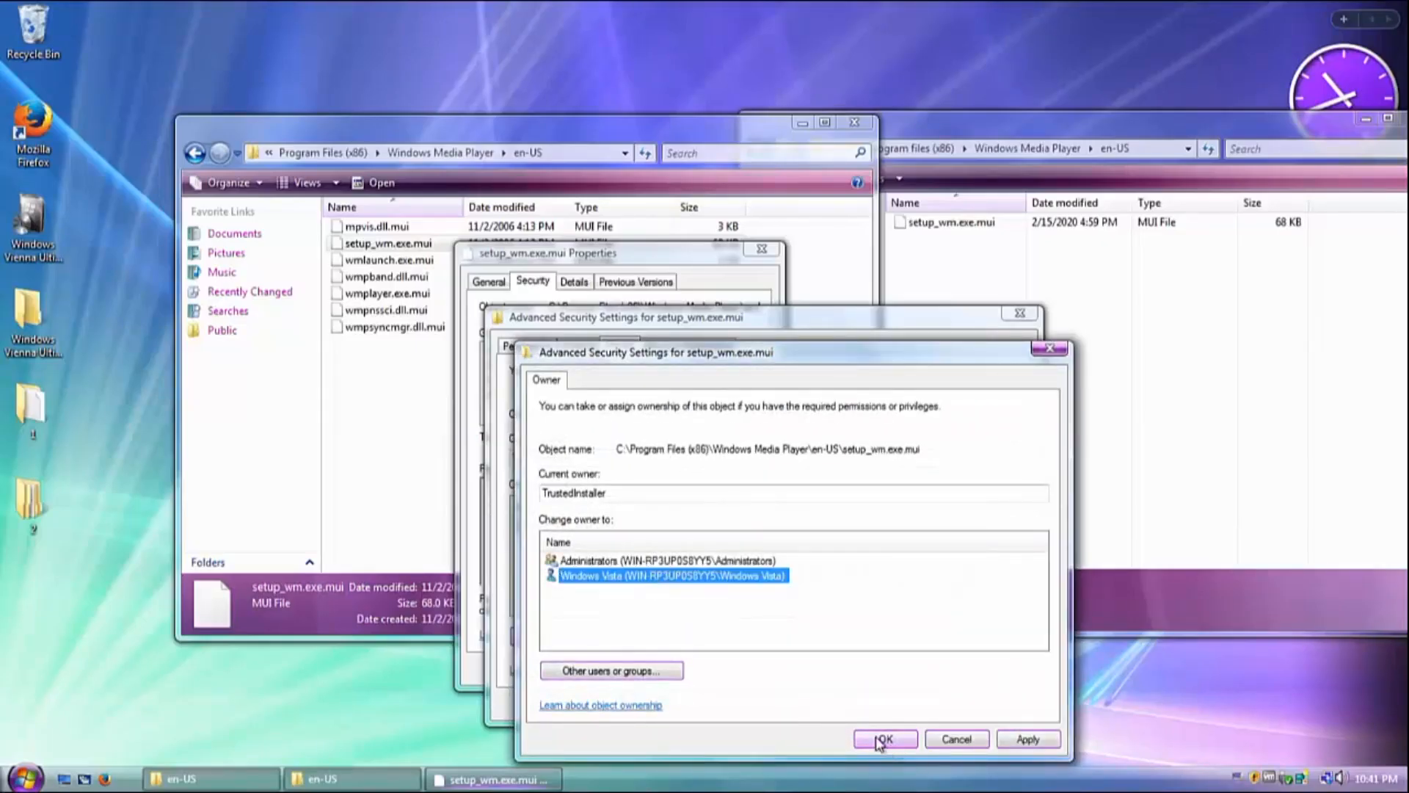
click(883, 739)
click(851, 461)
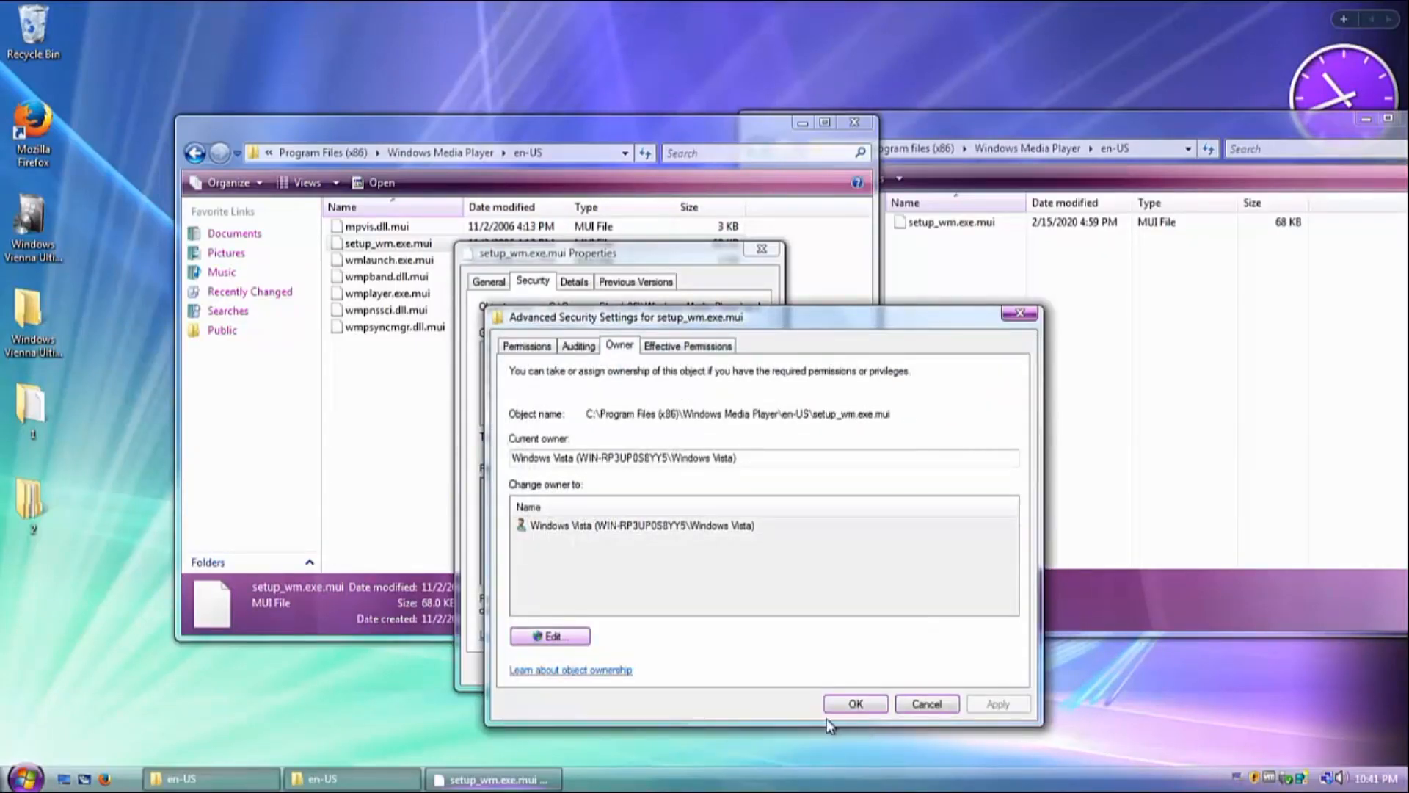
click(856, 703)
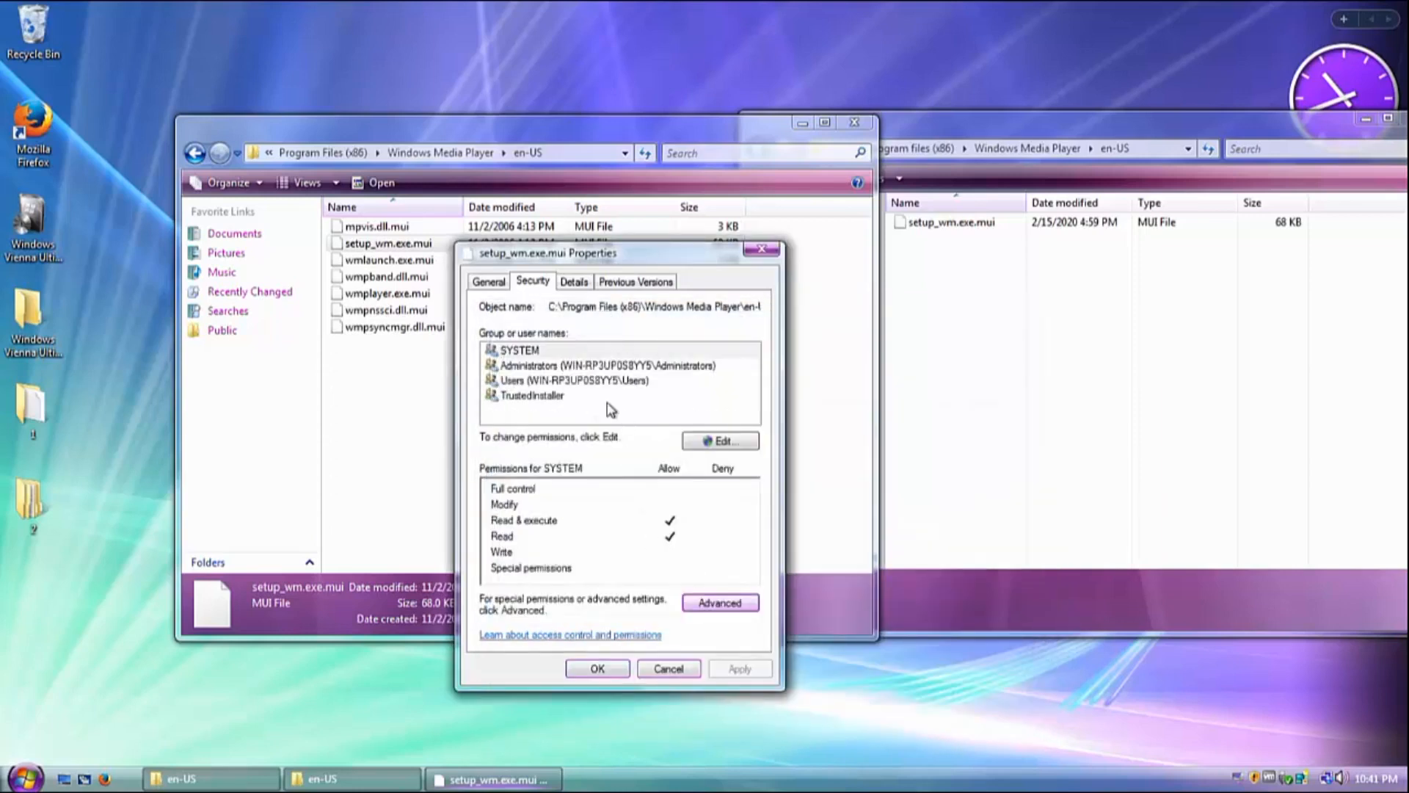
Grant the Users group full control of setup_wm.exe.mui, authorizing the permission change and closing its properties.
click(565, 378)
click(706, 443)
click(692, 498)
click(581, 446)
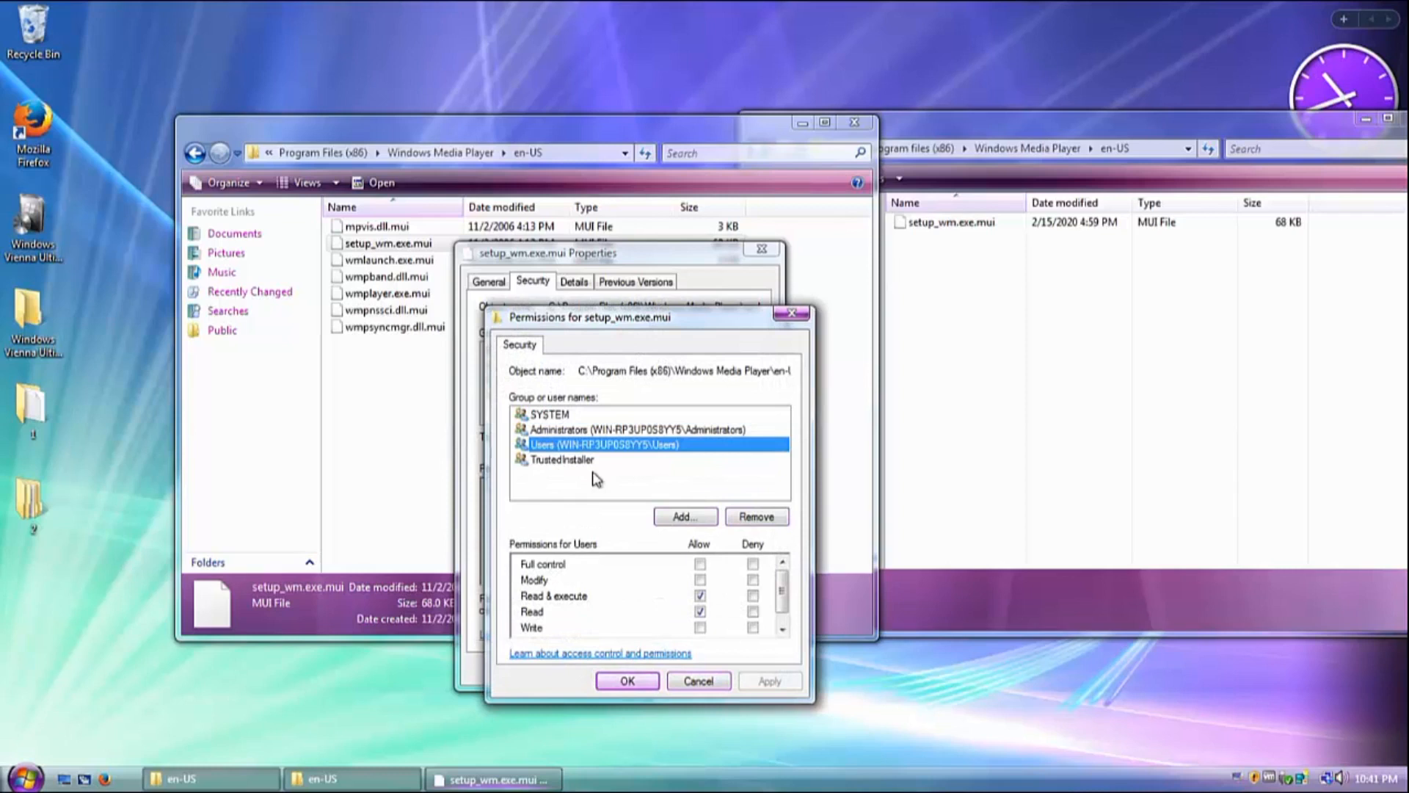
click(711, 573)
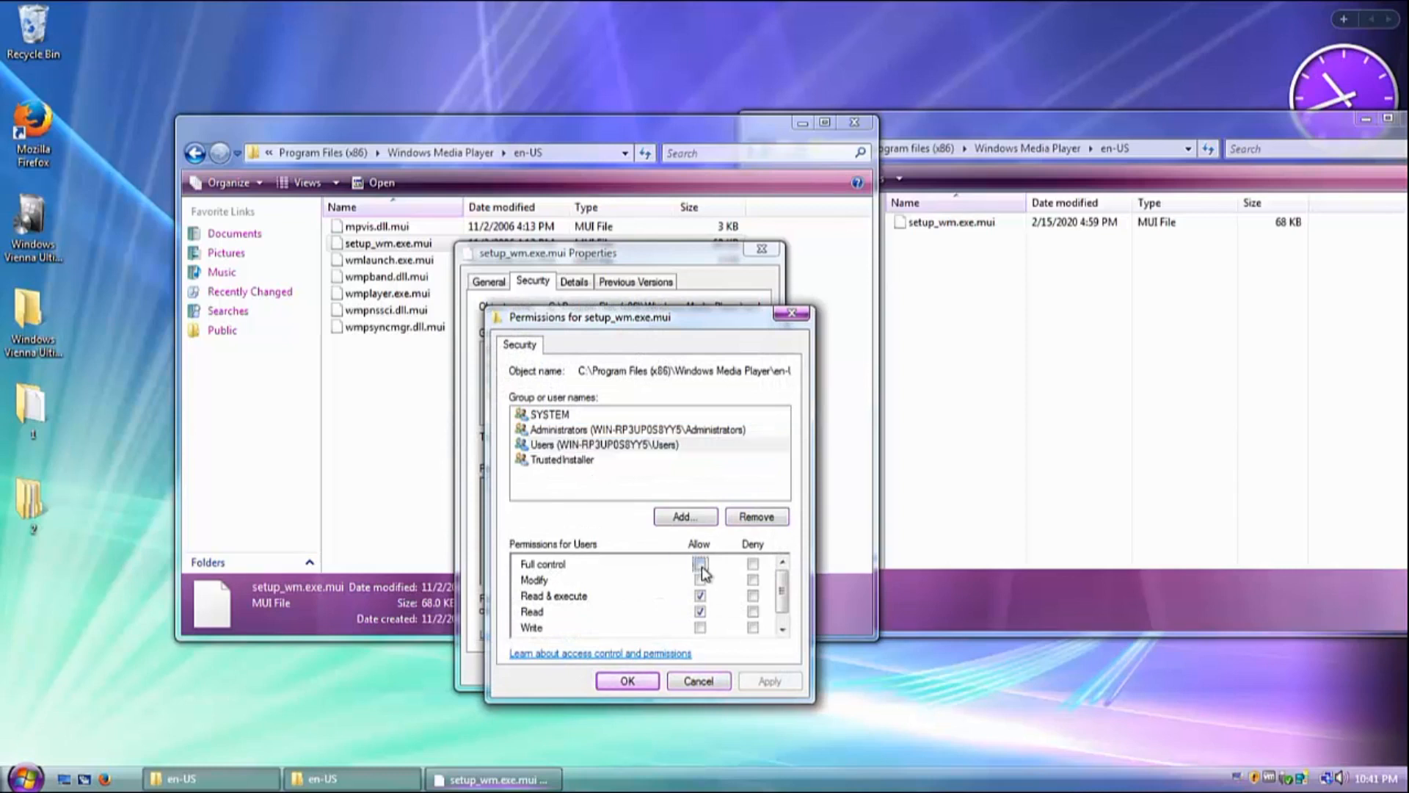
click(614, 686)
click(602, 667)
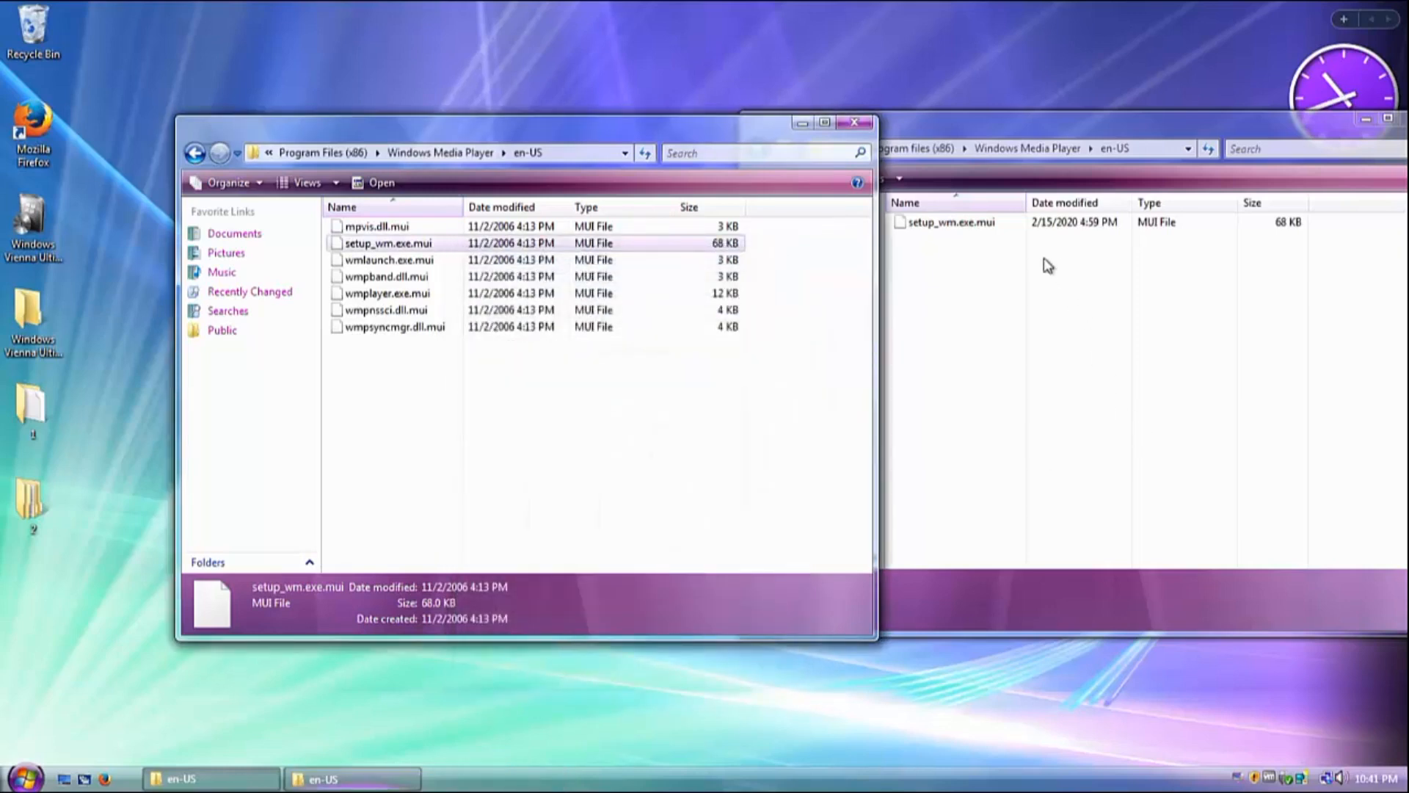
Copy the customized setup_wm.exe.mui into the installed Windows Media Player en-US folder, replacing the existing file.
click(932, 221)
right_click(934, 220)
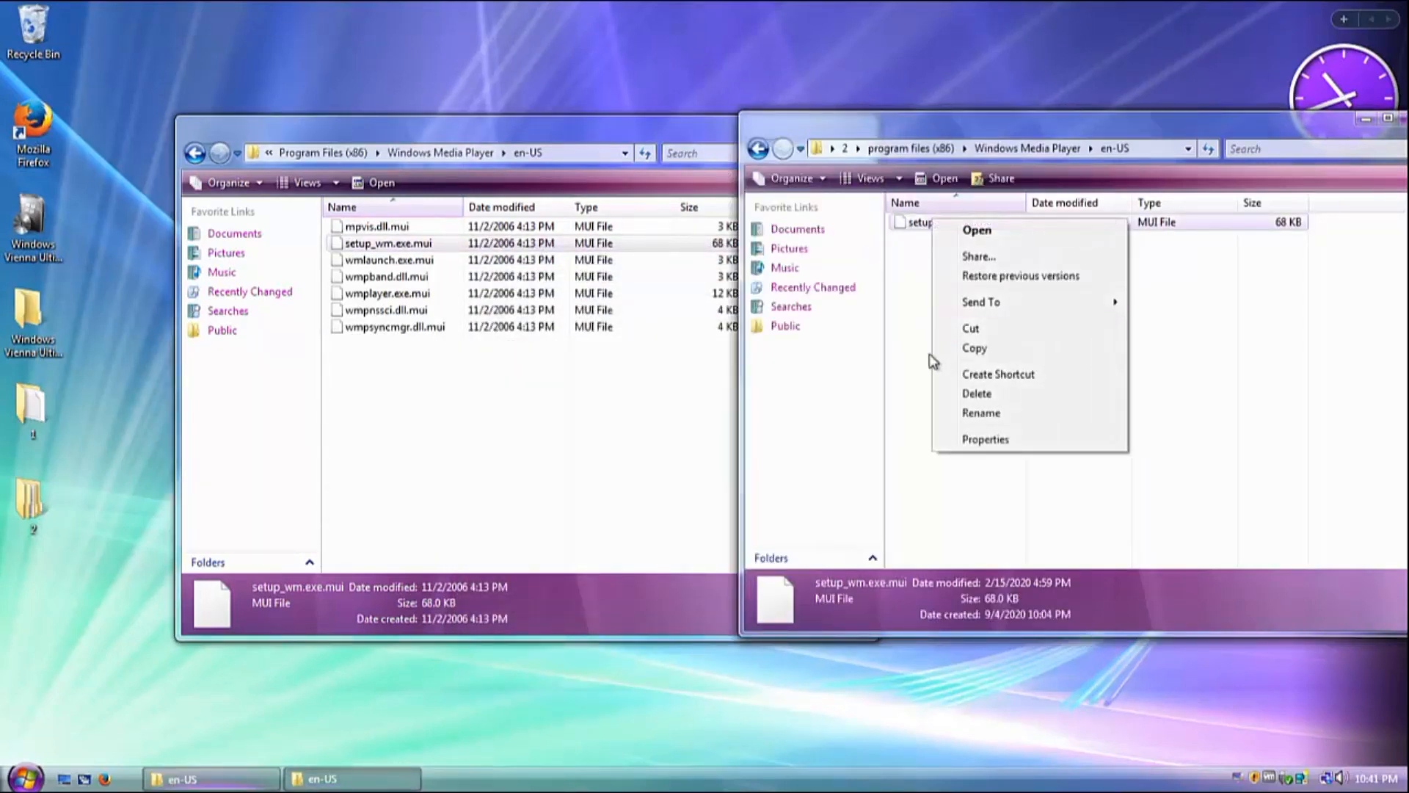
click(954, 349)
click(461, 369)
right_click(460, 370)
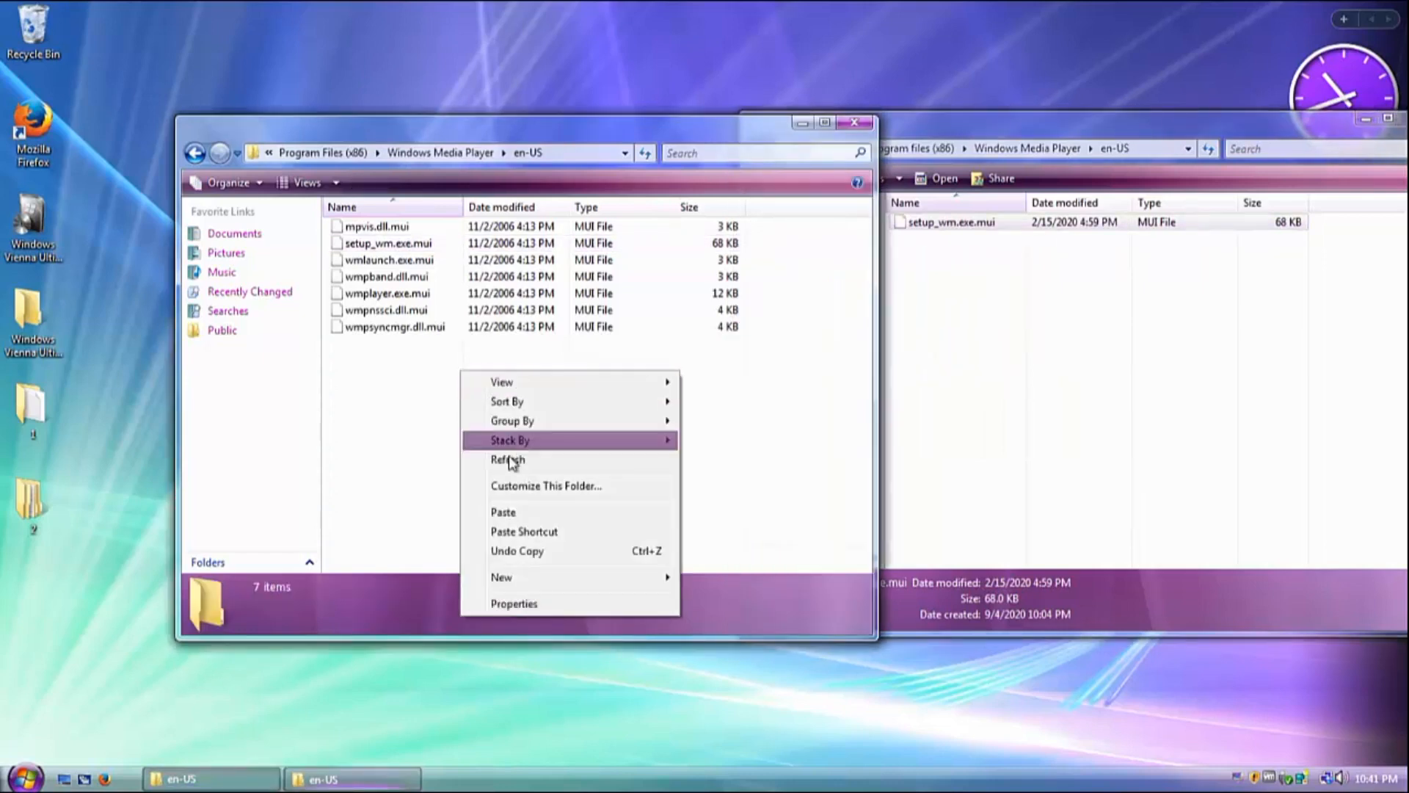
click(508, 511)
click(601, 270)
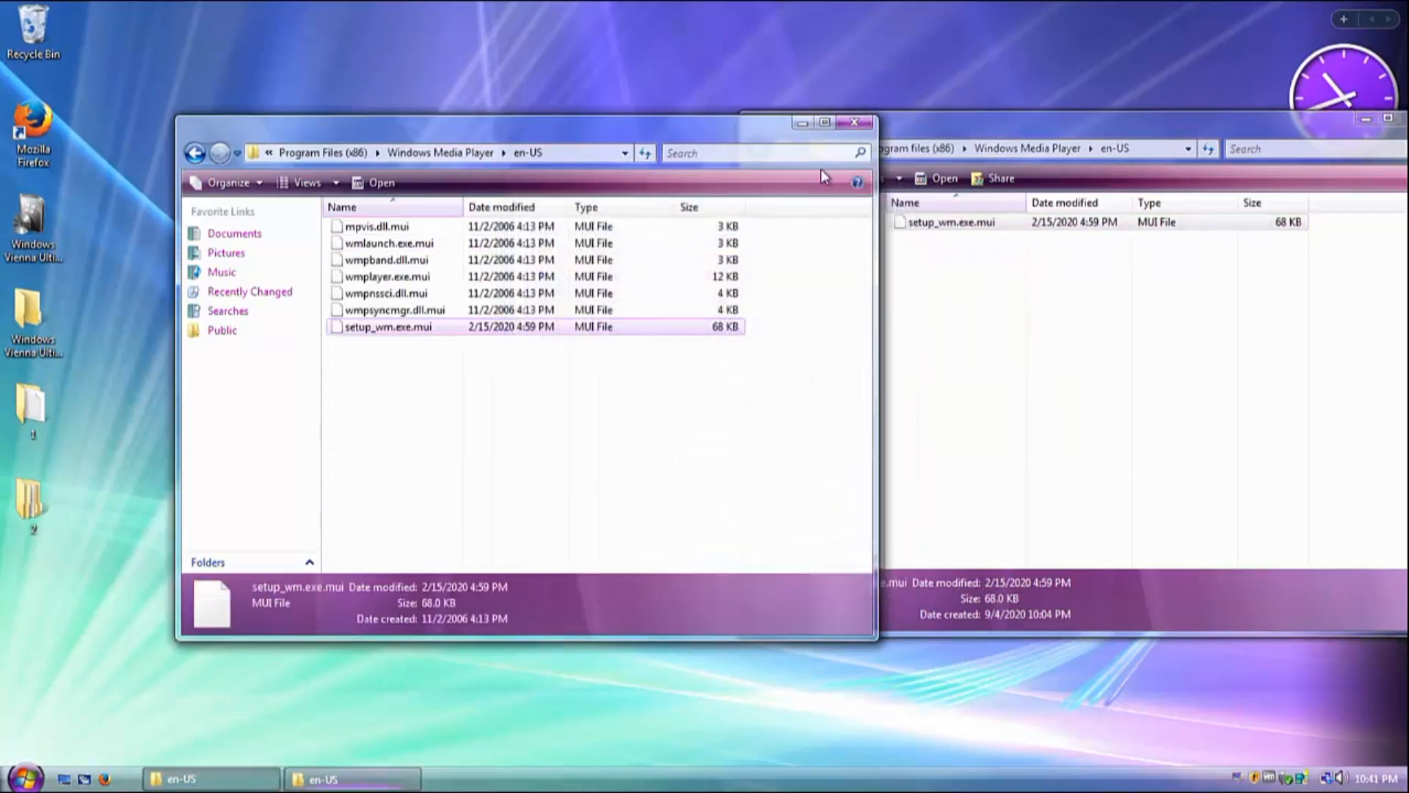
Close both en-US folder windows.
click(855, 122)
drag(1045, 121, 624, 149)
click(1009, 149)
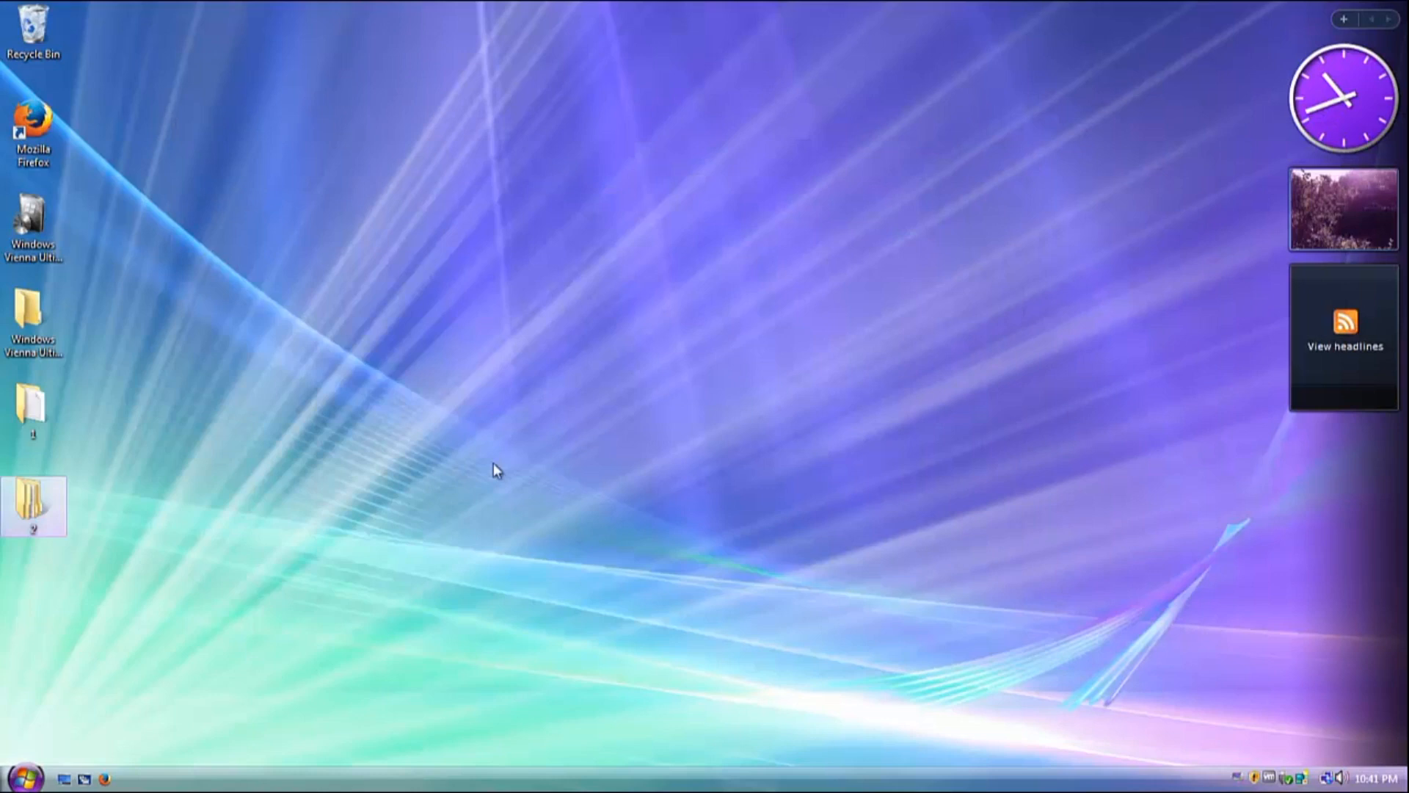
Open the Windows Media Player folder inside Program Files (x86) on Local Disk (C:).
click(12, 773)
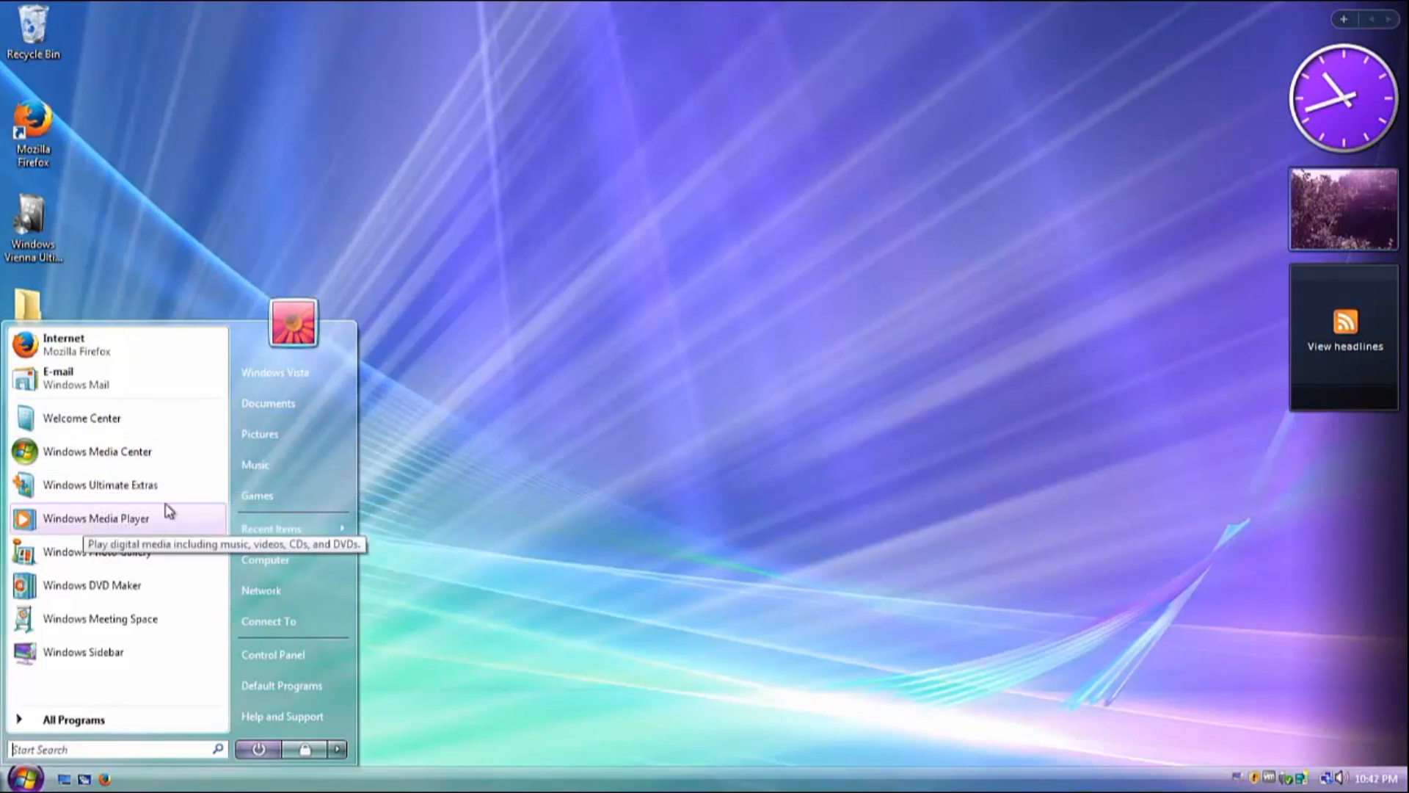
click(30, 777)
click(33, 777)
click(333, 561)
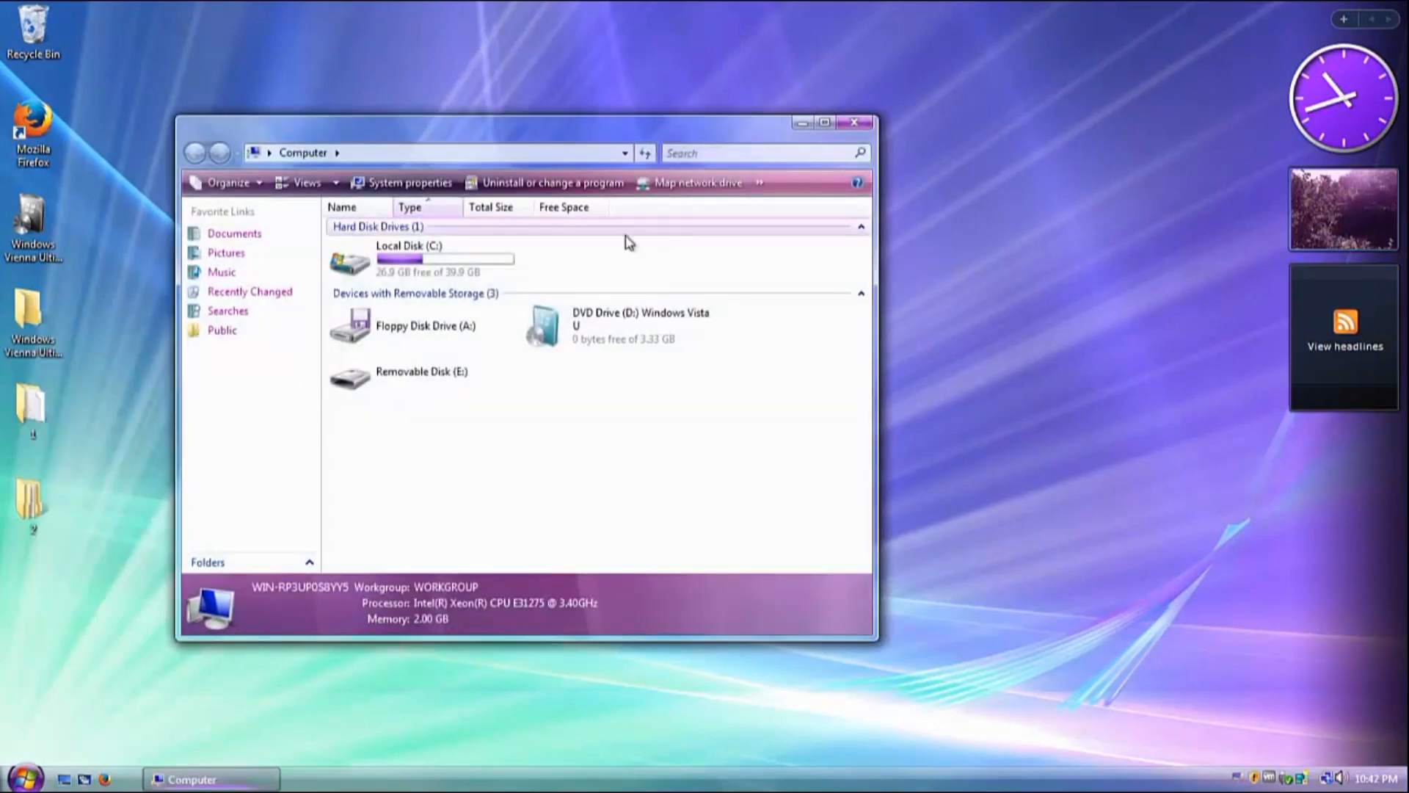
double_click(437, 270)
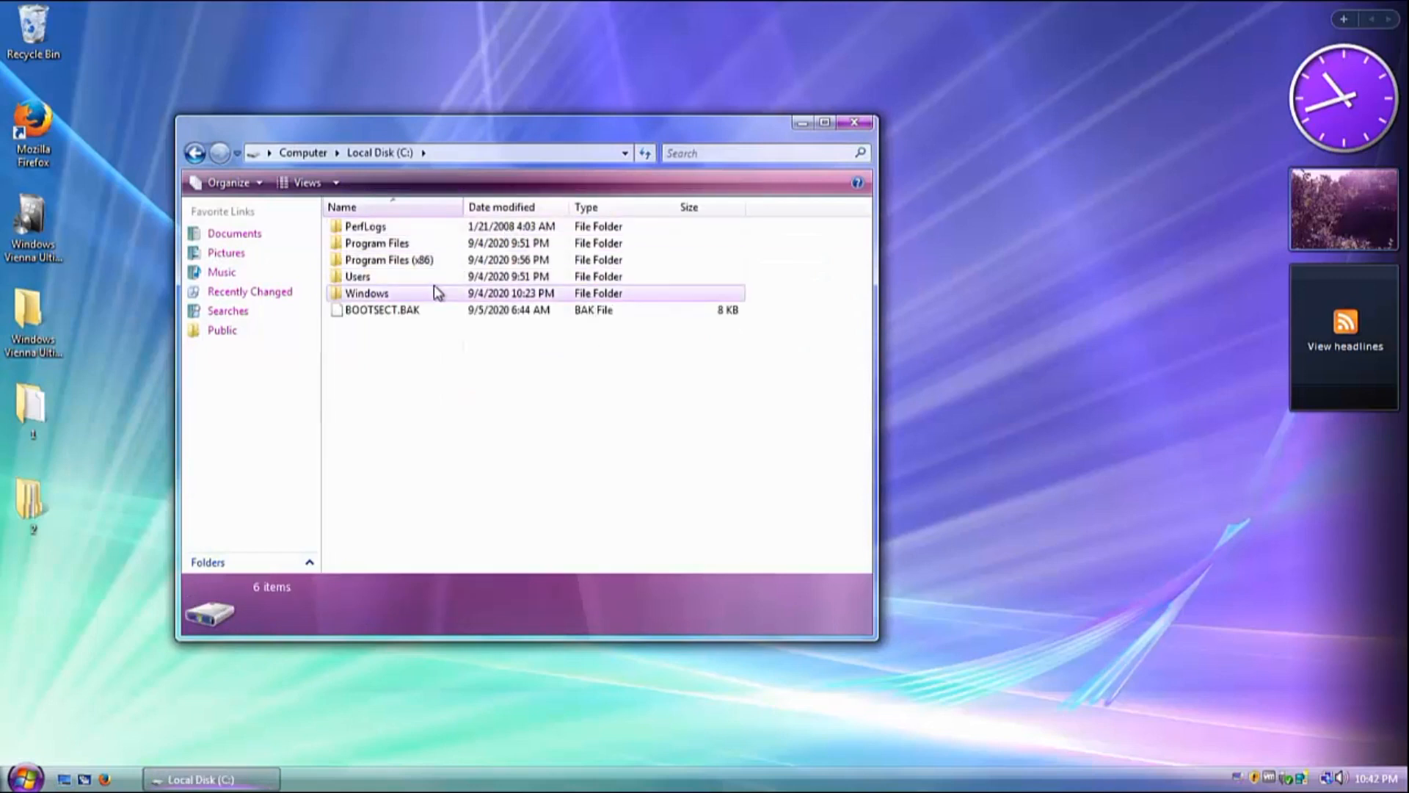
double_click(367, 294)
scroll(390, 370, down, 2)
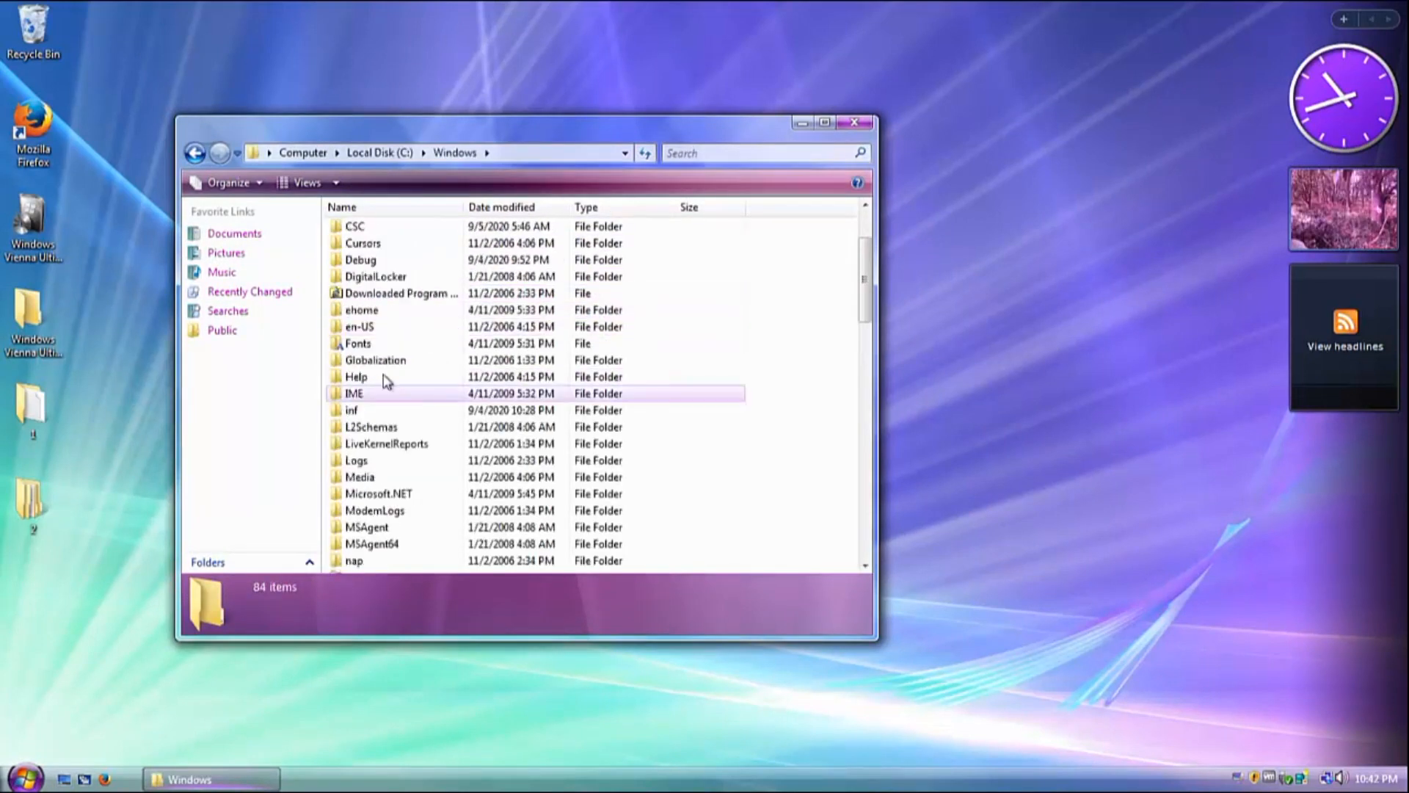
click(194, 153)
double_click(455, 261)
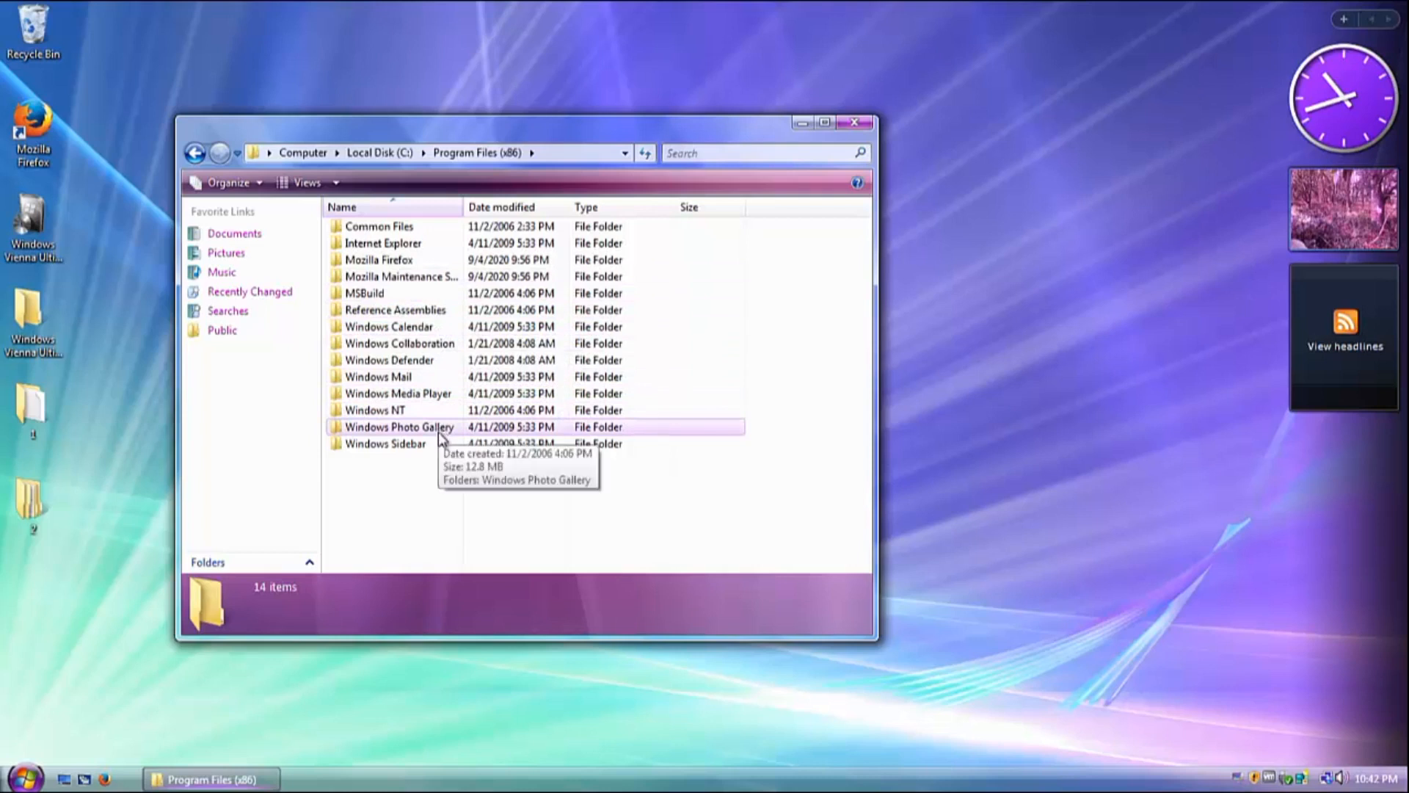
mouse_move(430, 444)
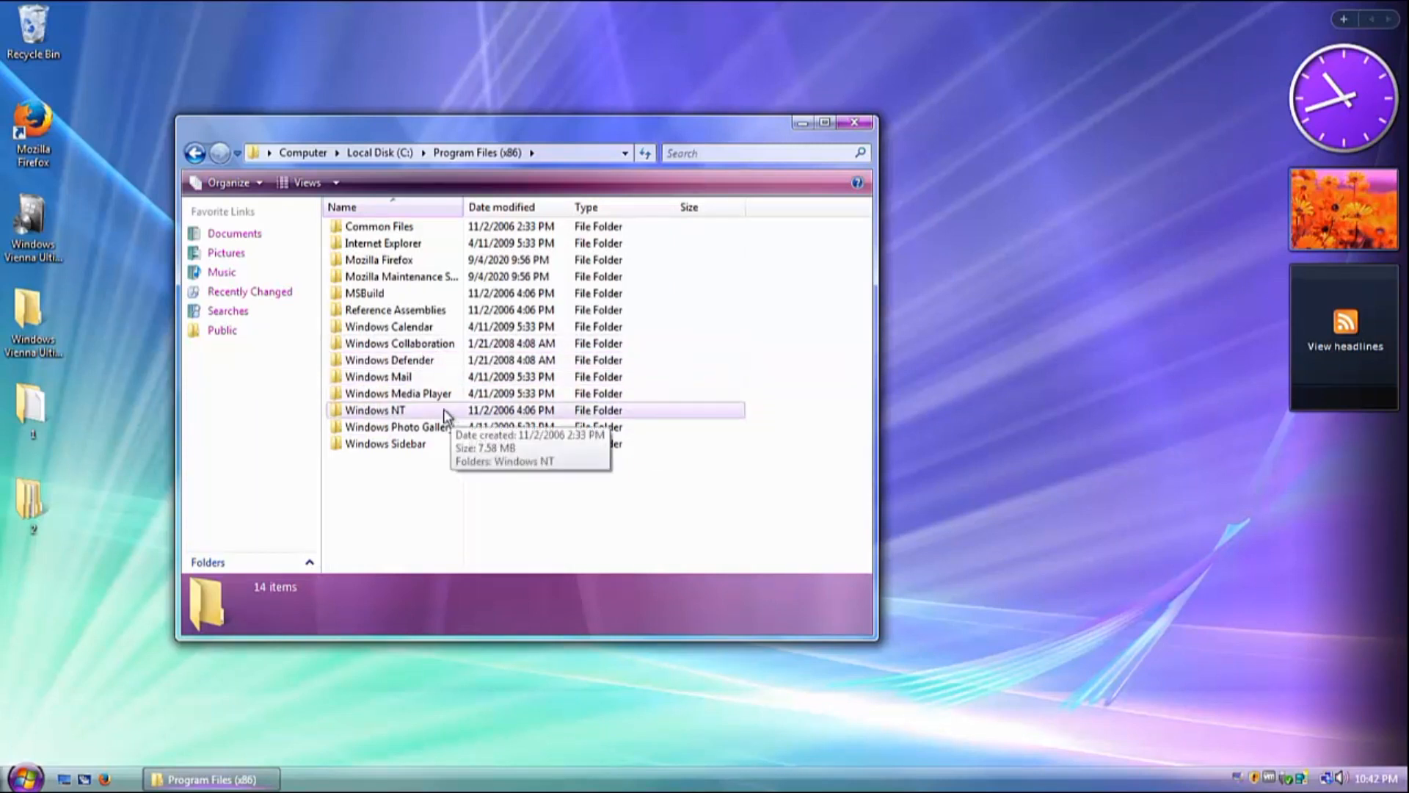
double_click(403, 397)
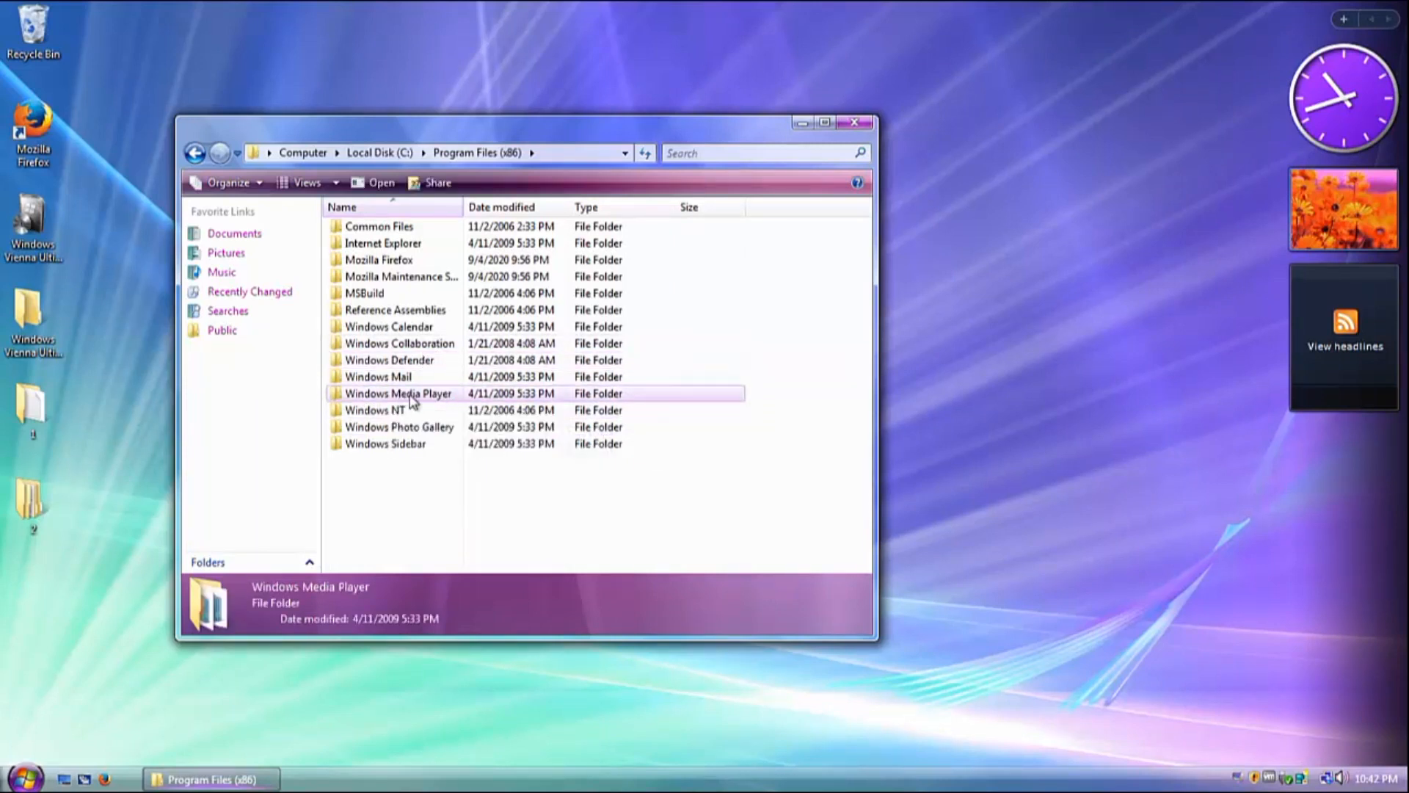
Run reshacker_setup from the Resource Hacker folder inside desktop folder 2 and allow it access to the computer.
click(25, 777)
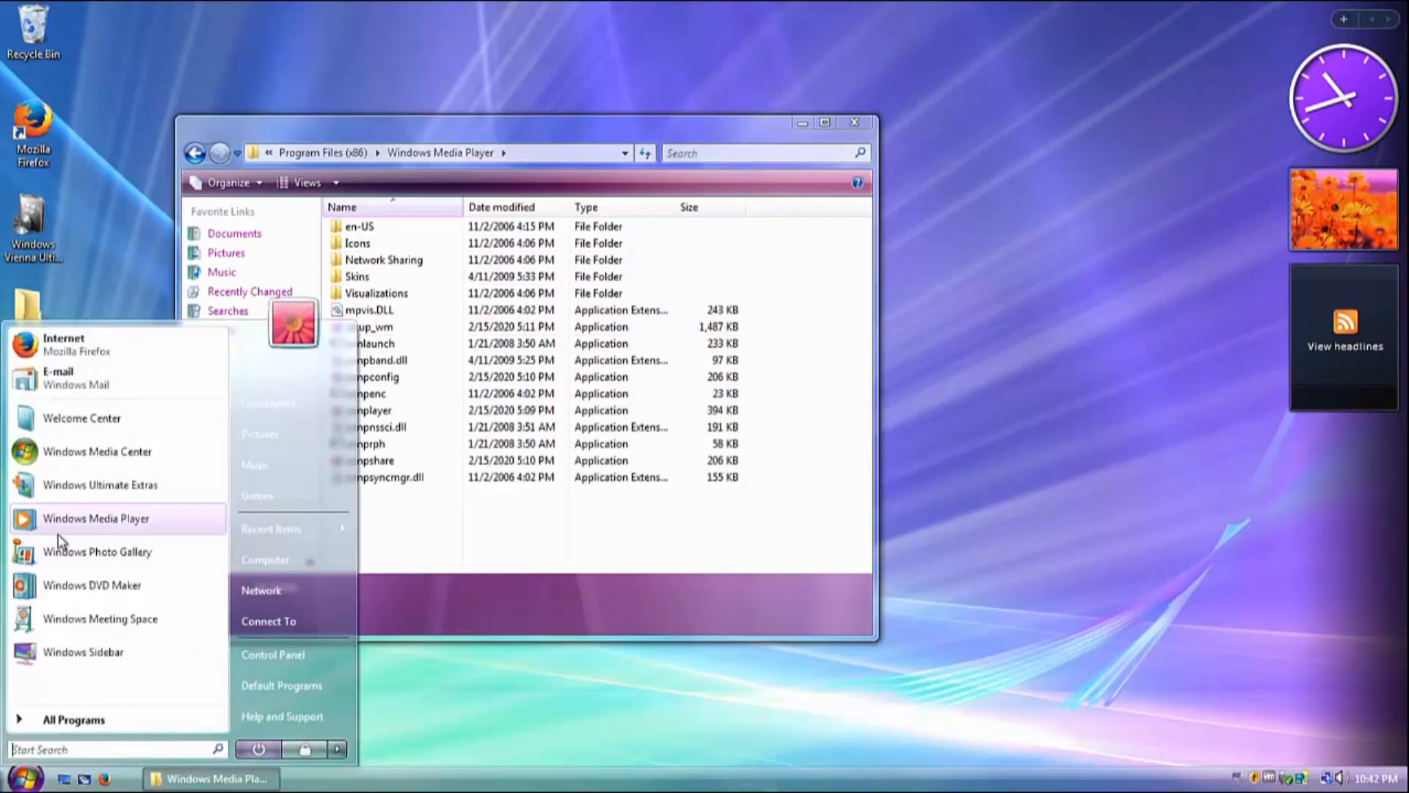
click(56, 372)
double_click(28, 500)
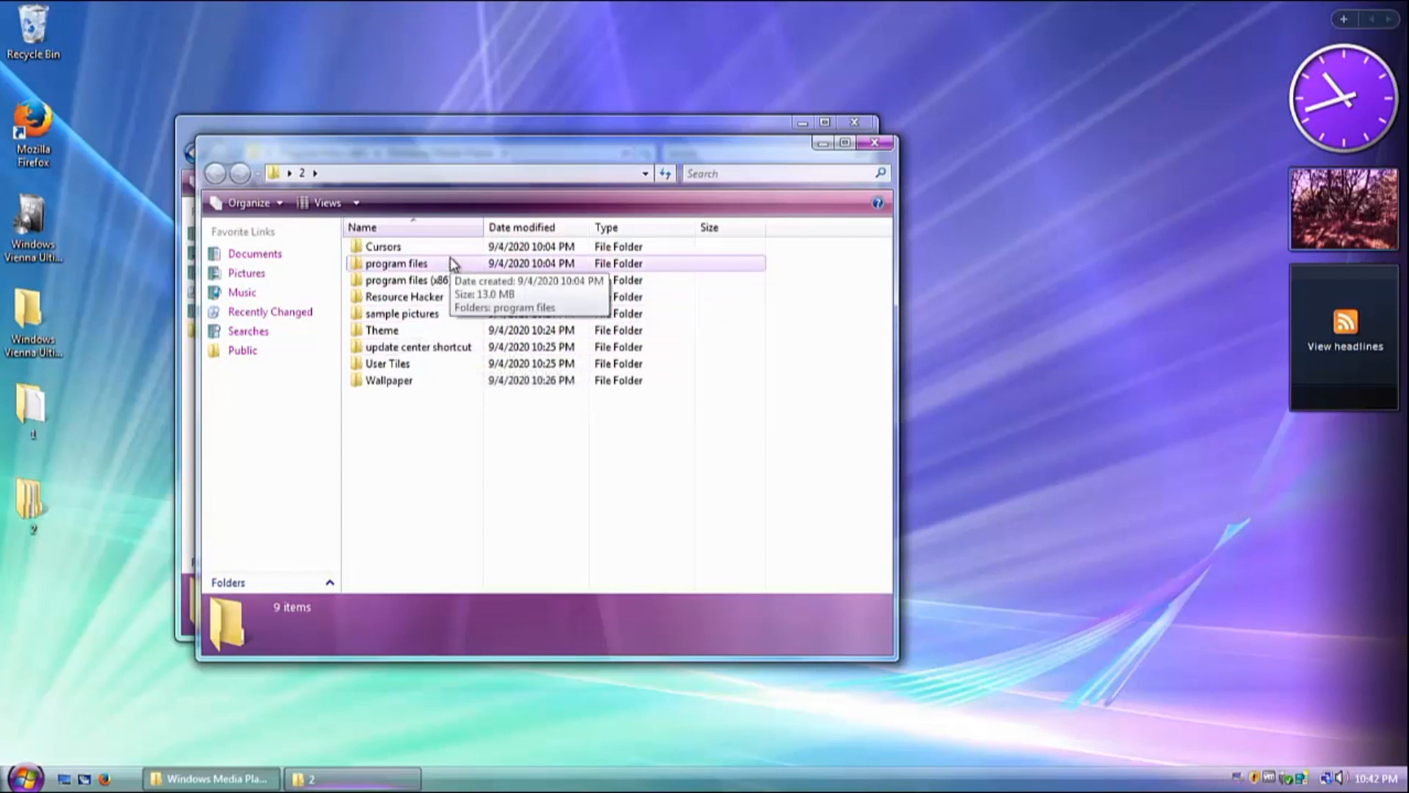
double_click(409, 297)
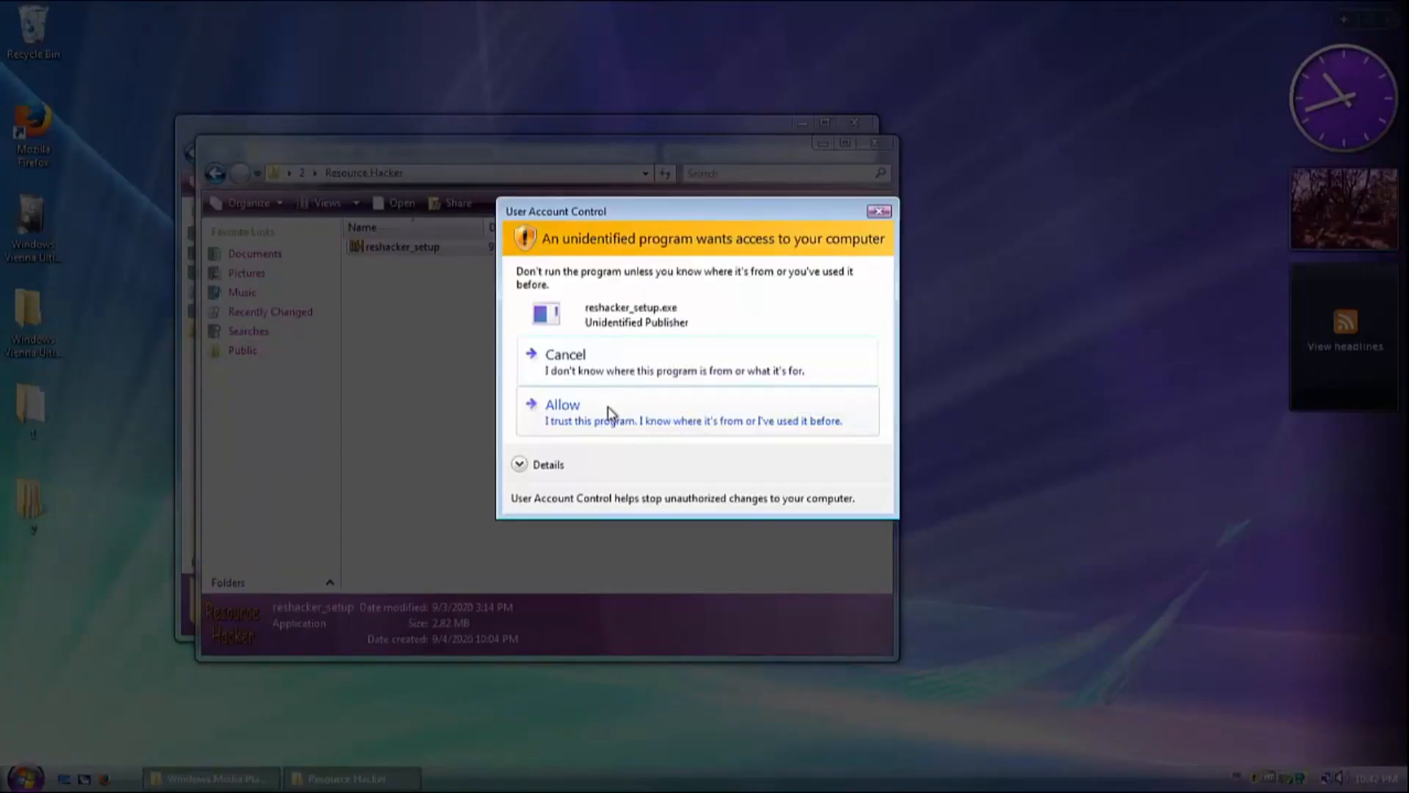
click(617, 406)
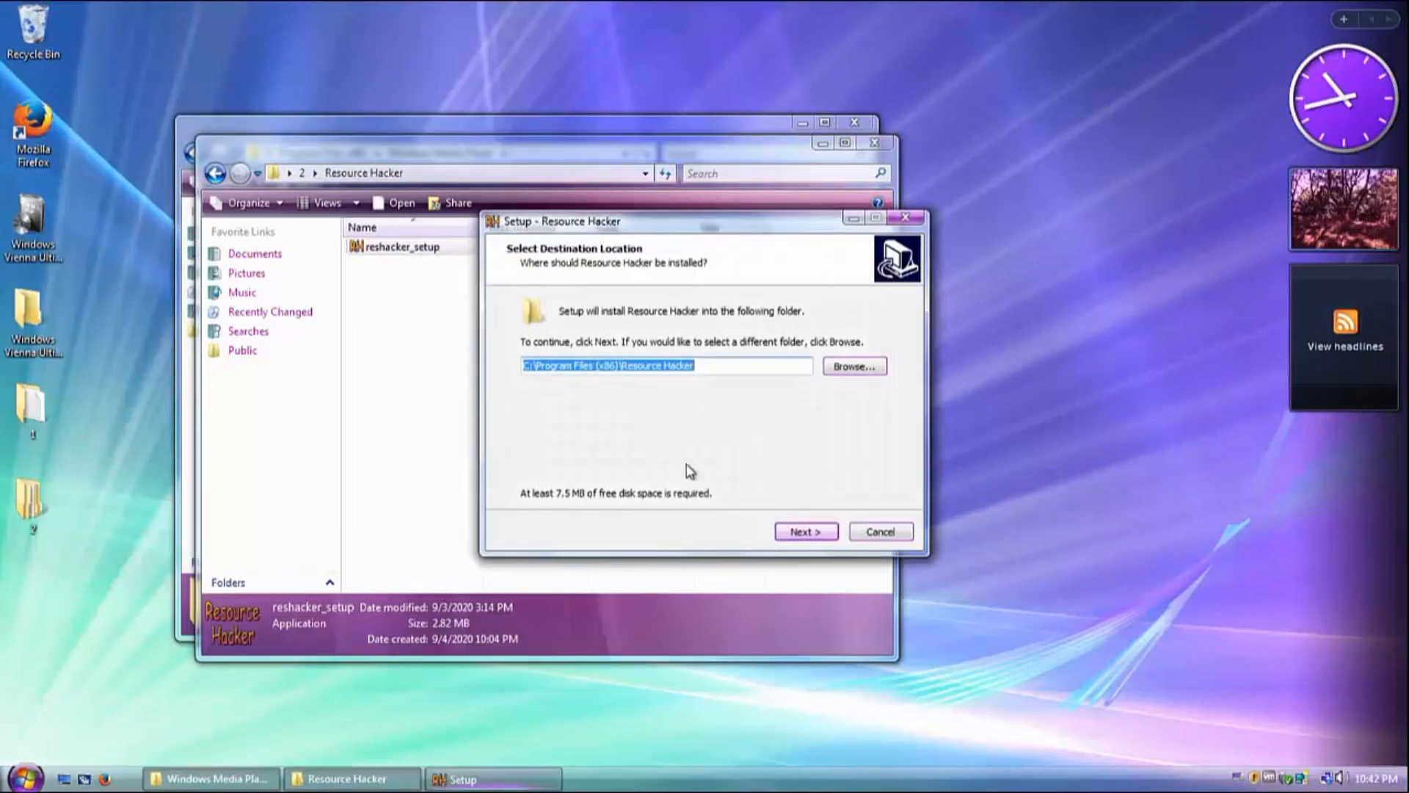
Install Resource Hacker in its default folder without viewing ReadMe.txt, and close the installer's folder window.
click(802, 532)
click(807, 531)
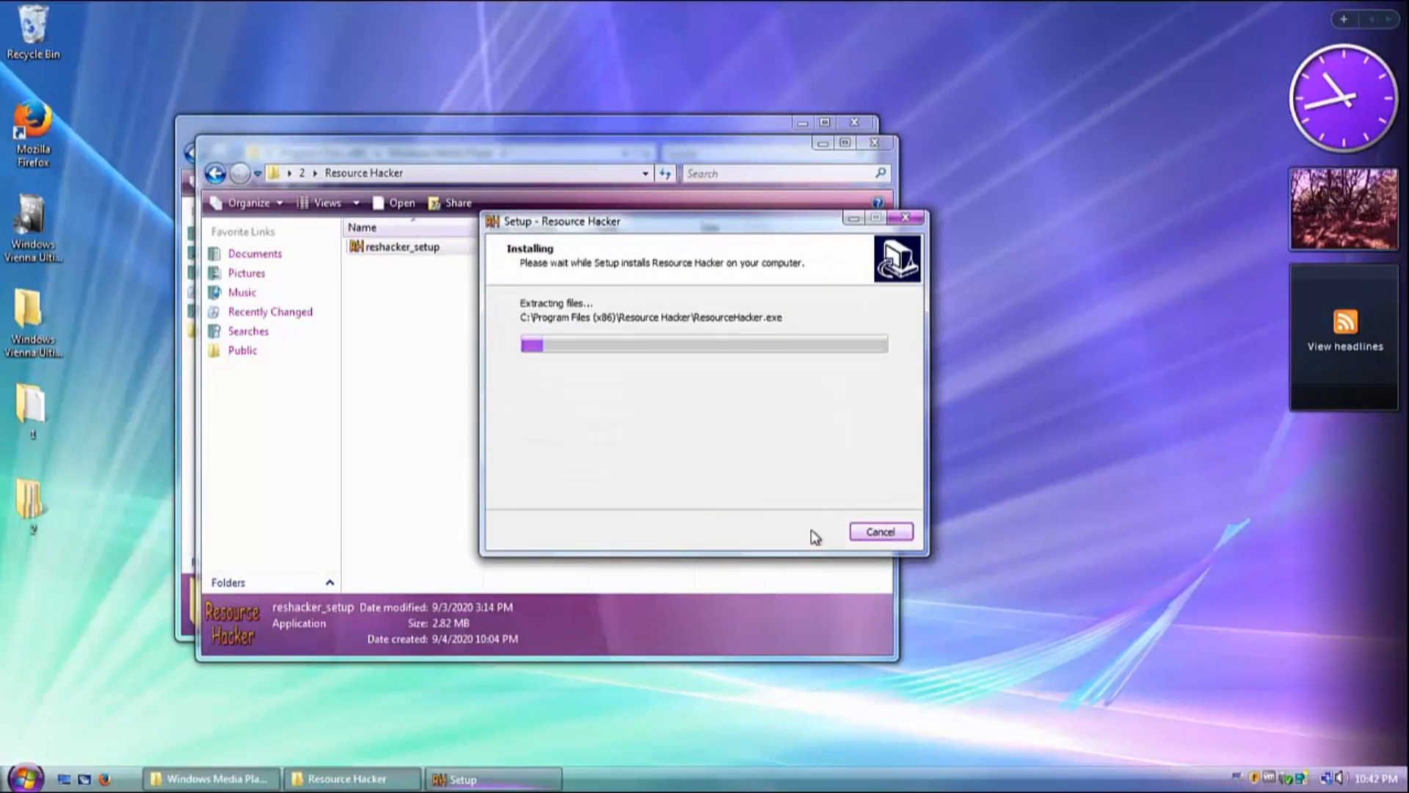
click(651, 377)
click(817, 579)
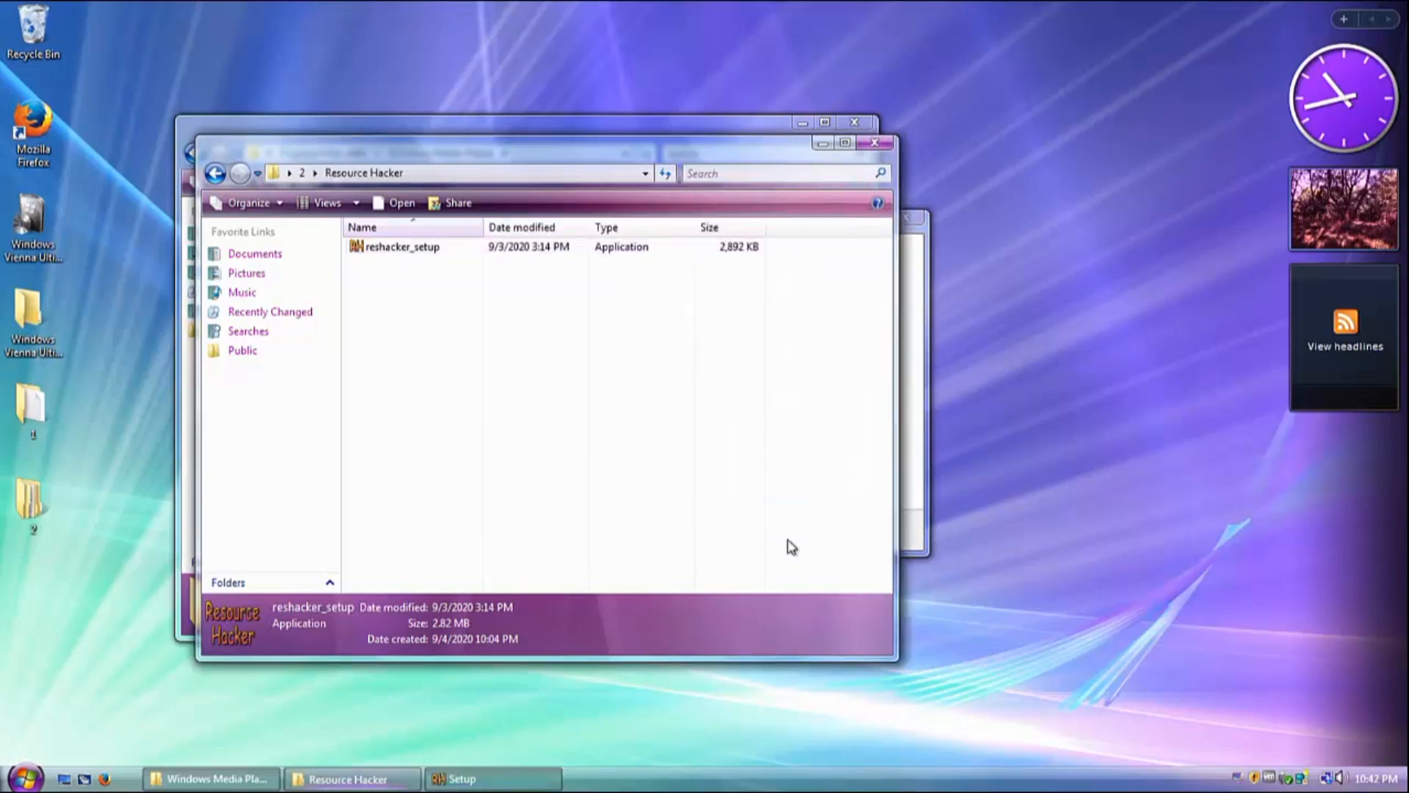
click(926, 433)
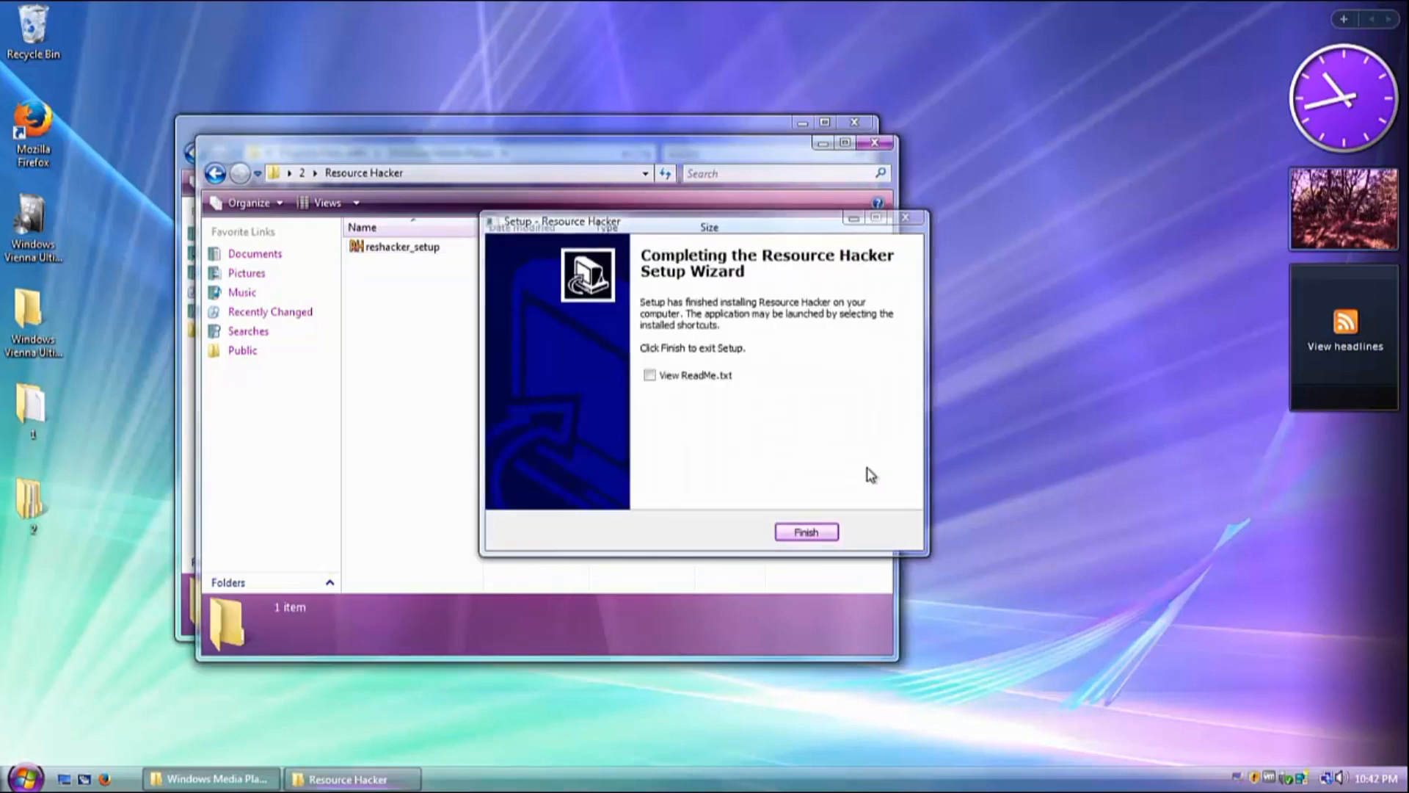
key(Return)
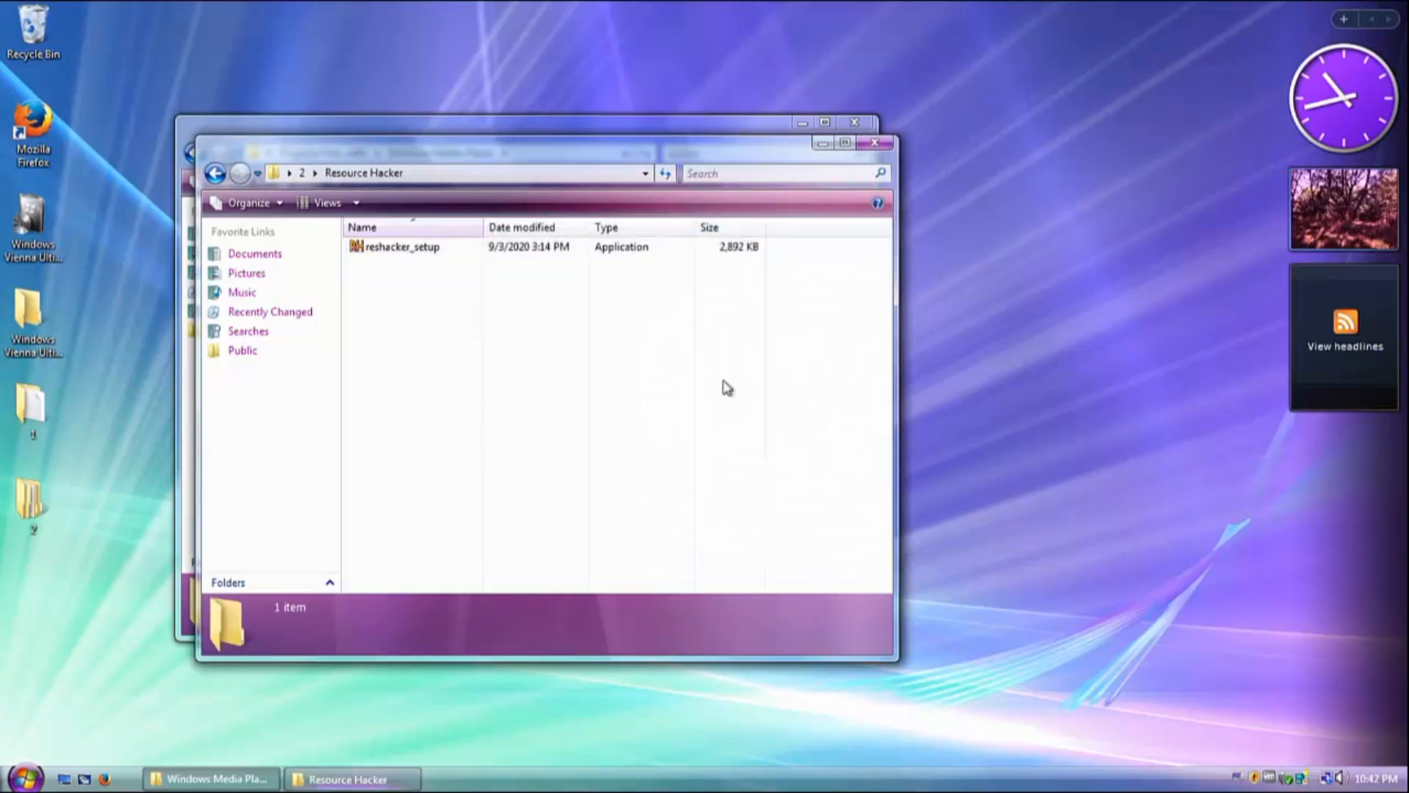
click(874, 142)
Launch Resource Hacker and place its window beside the Windows Media Player folder.
key(super)
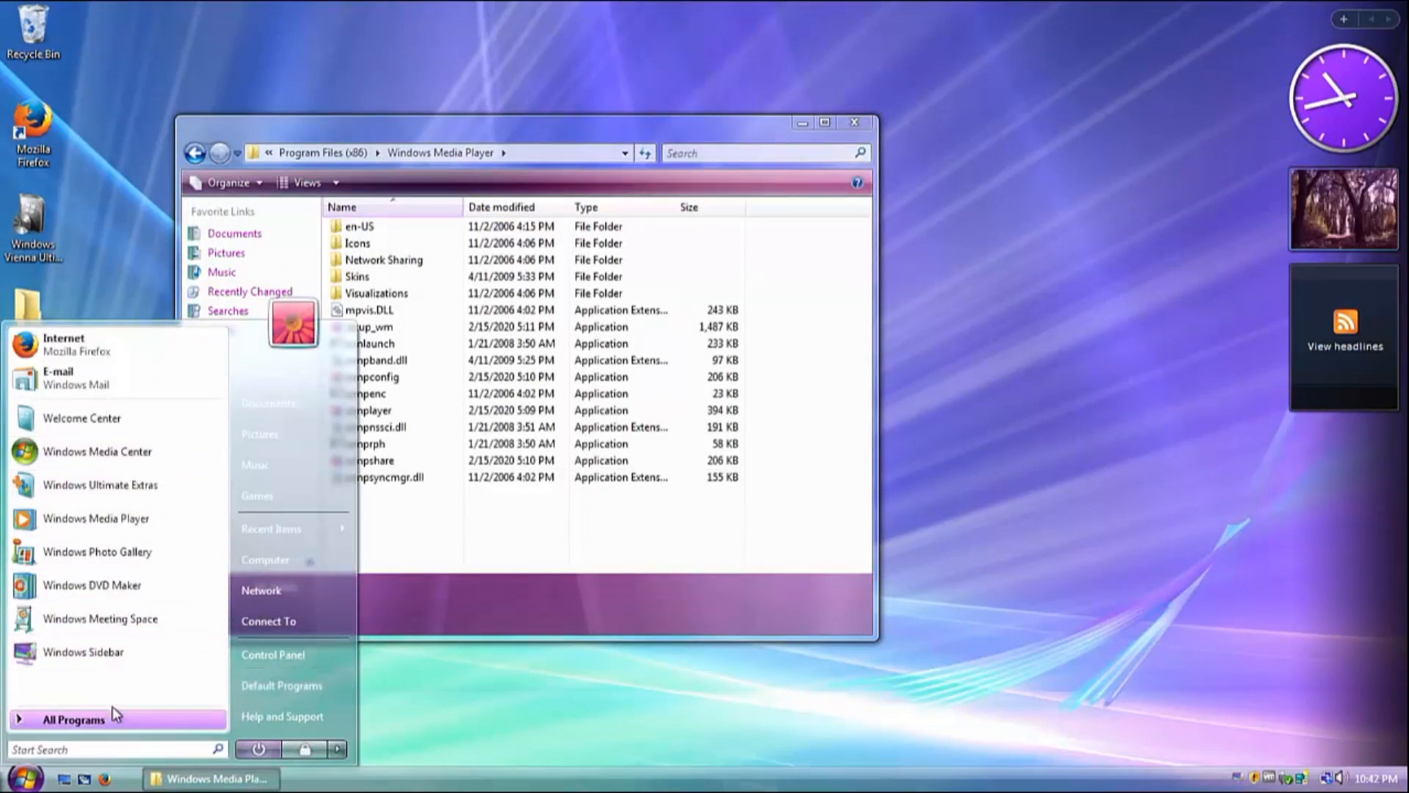
click(73, 720)
click(97, 687)
click(92, 671)
drag(511, 213, 785, 221)
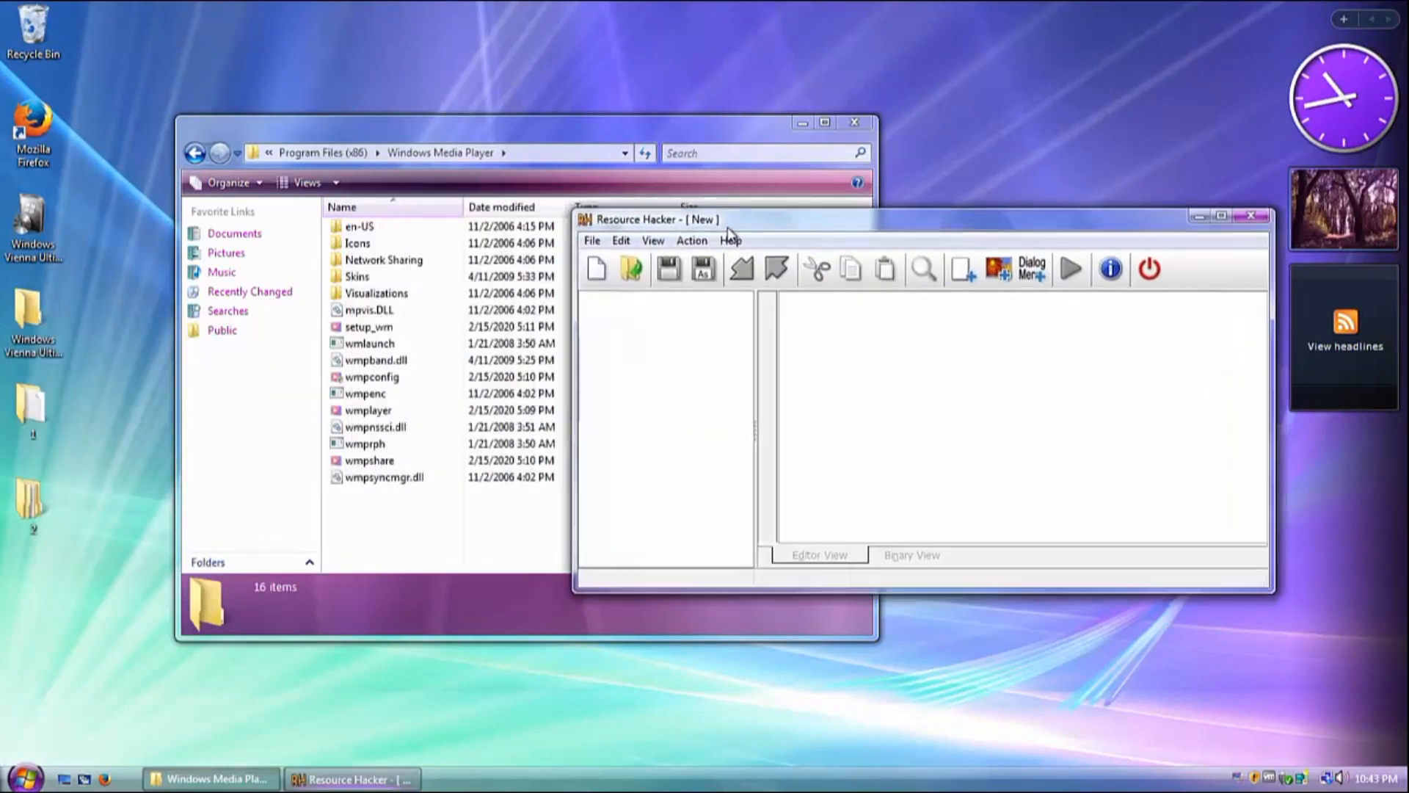
Examine the Version Info resource 1 : 1033 of wmplayer in Resource Hacker, and close the program and the folder.
drag(367, 409, 956, 396)
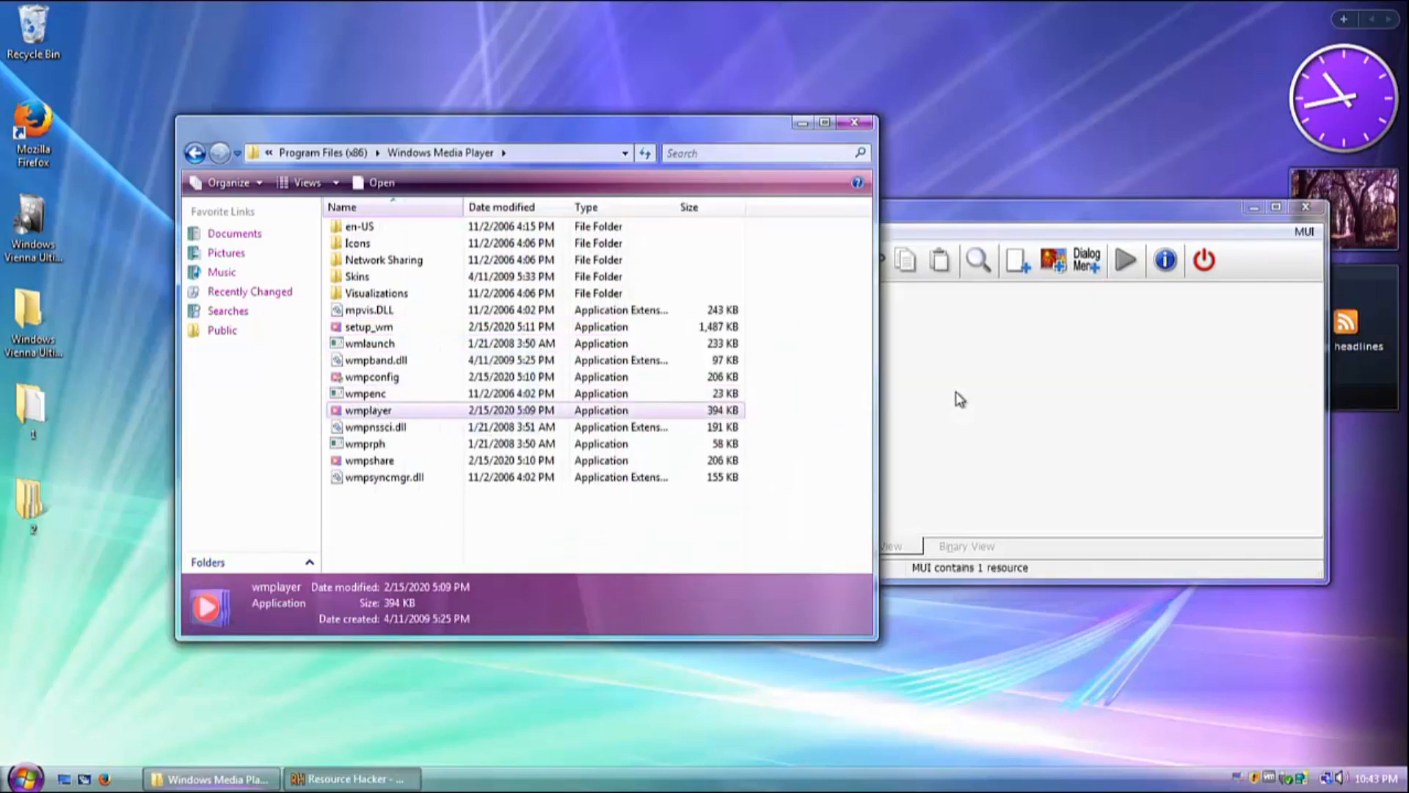
click(645, 332)
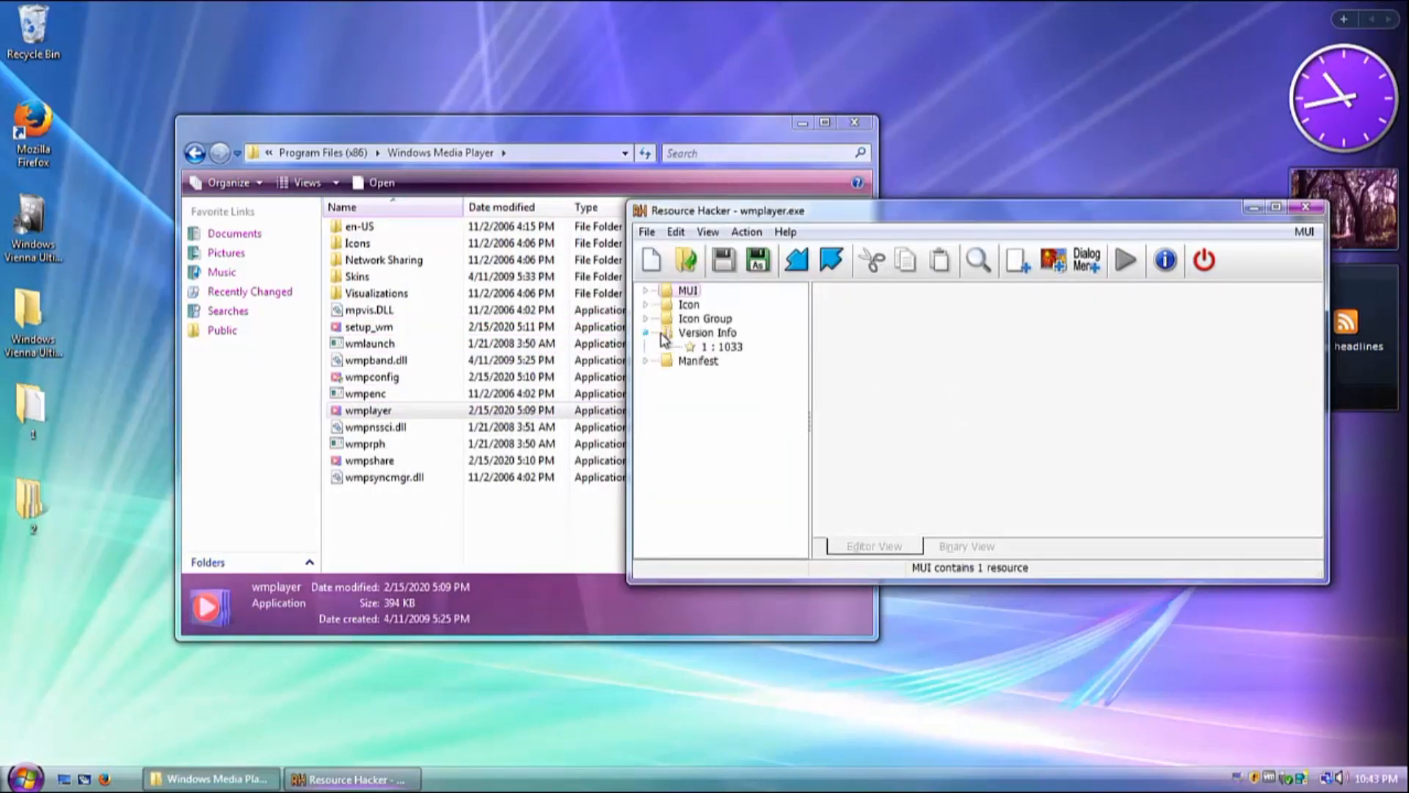
click(722, 347)
drag(851, 203, 476, 189)
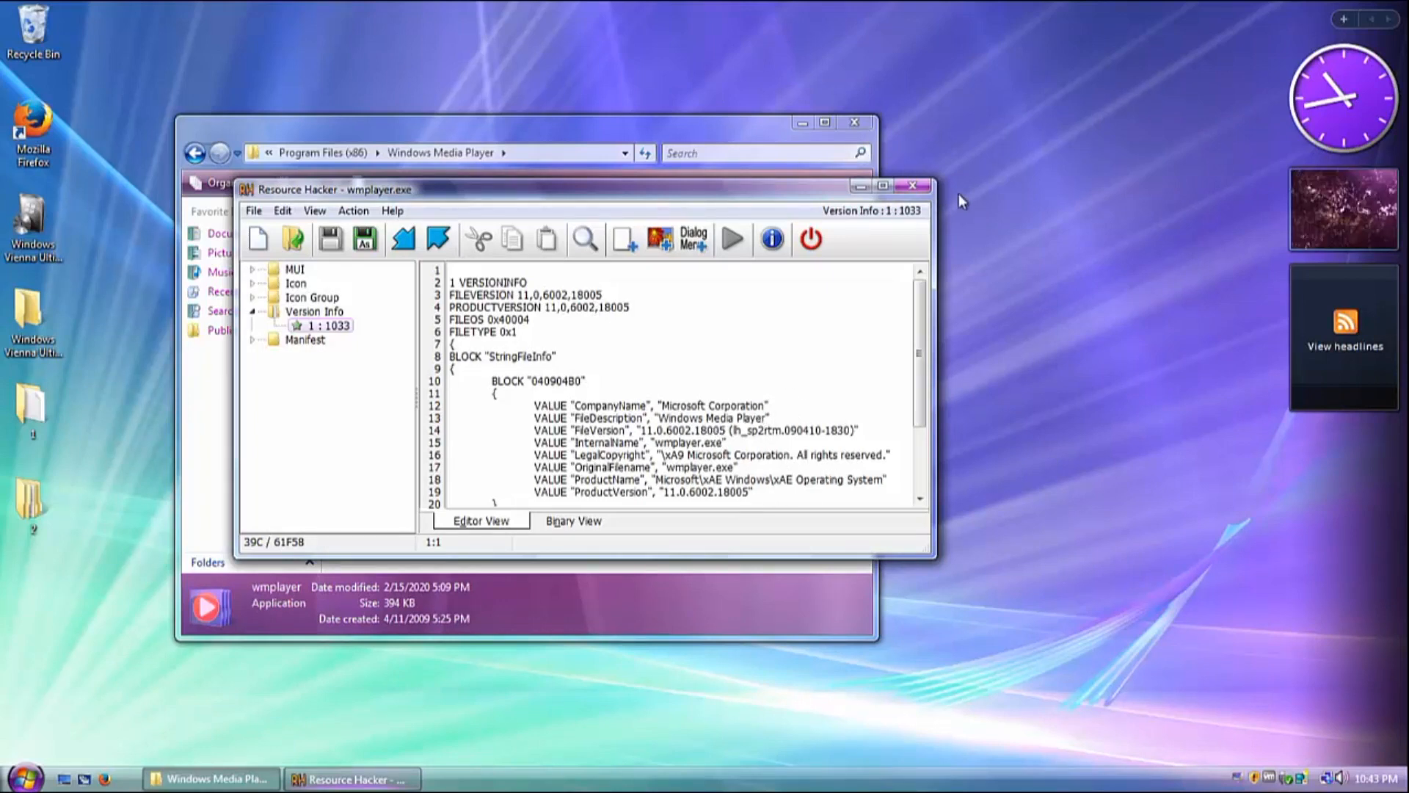
click(916, 188)
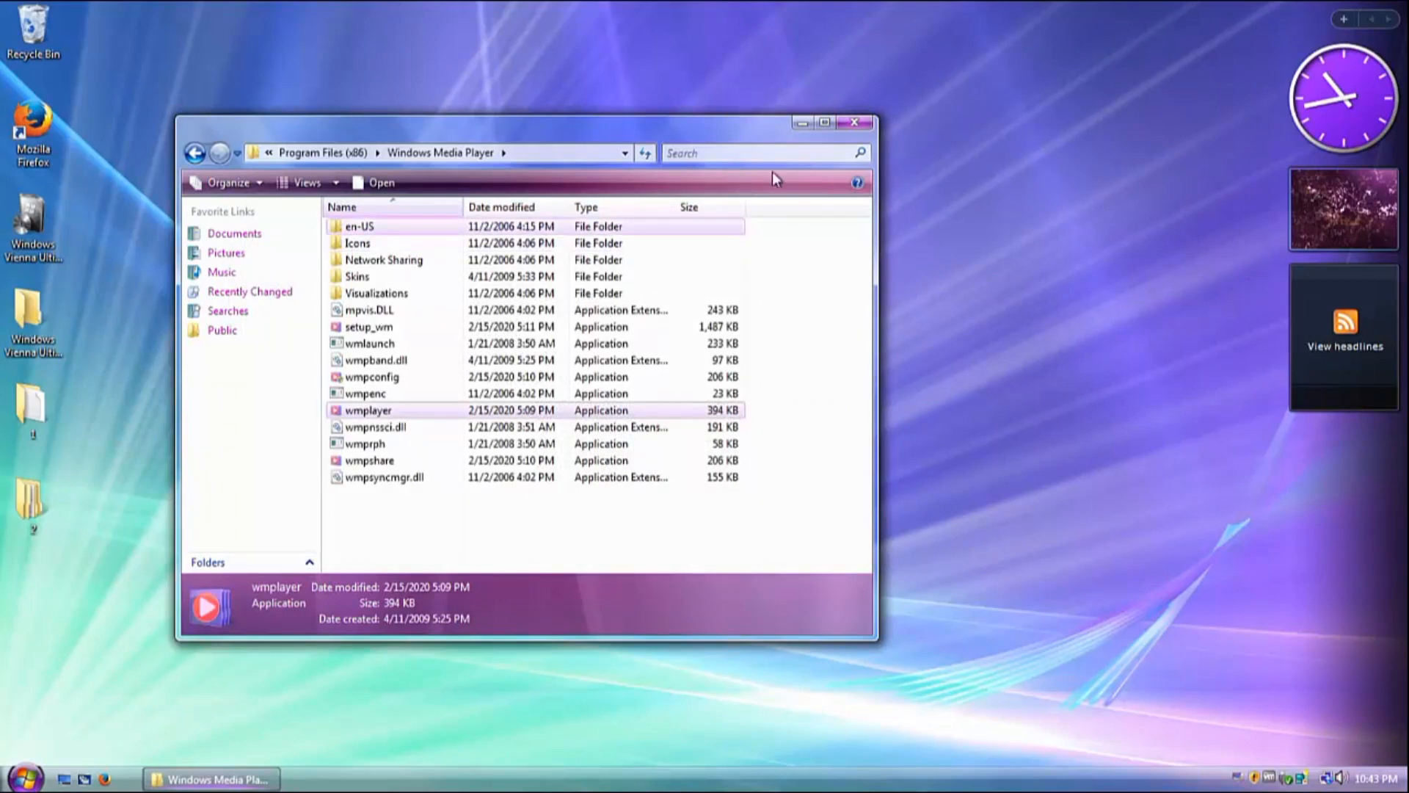
click(855, 123)
Launch Windows Media Player, complete its initial setup with Express Settings, and close the player.
click(25, 778)
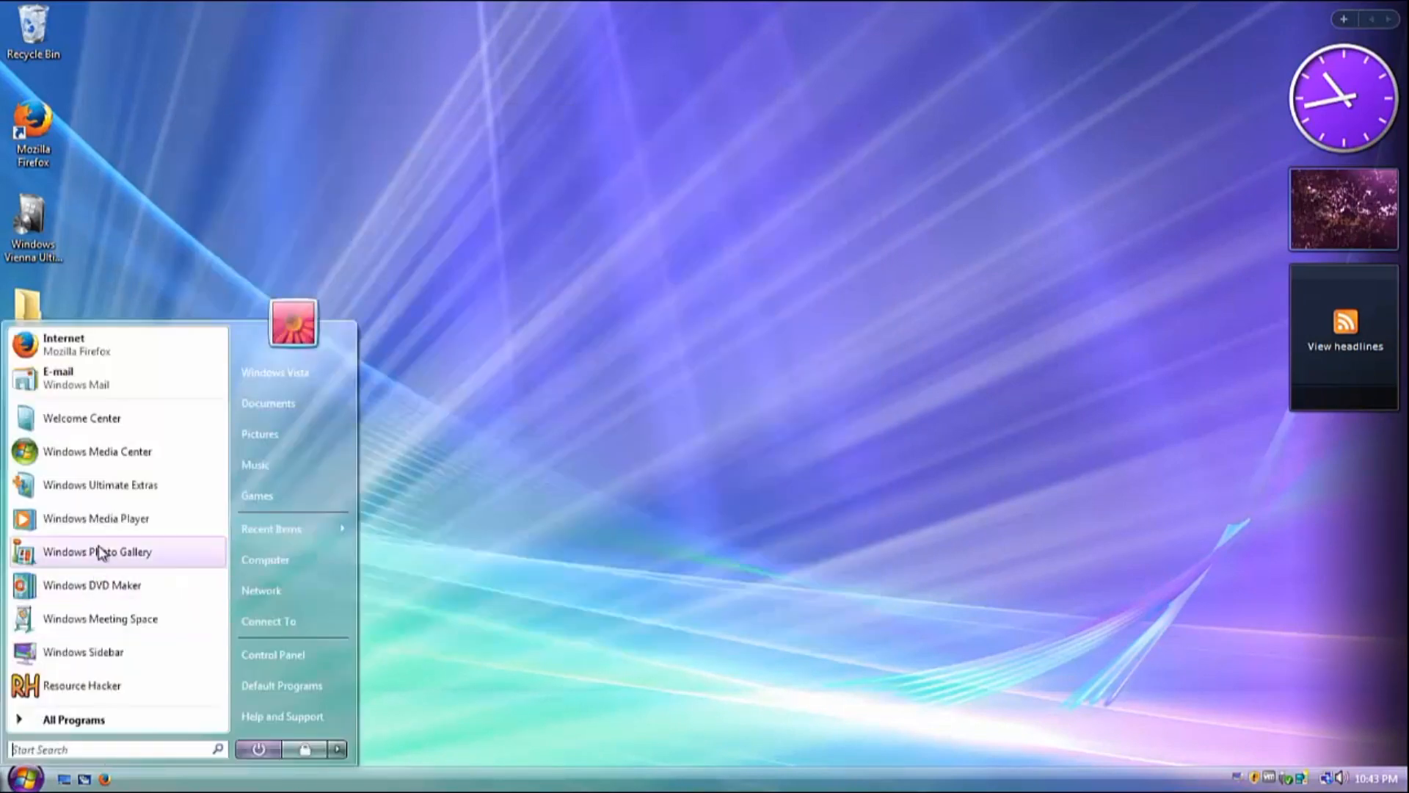
click(189, 517)
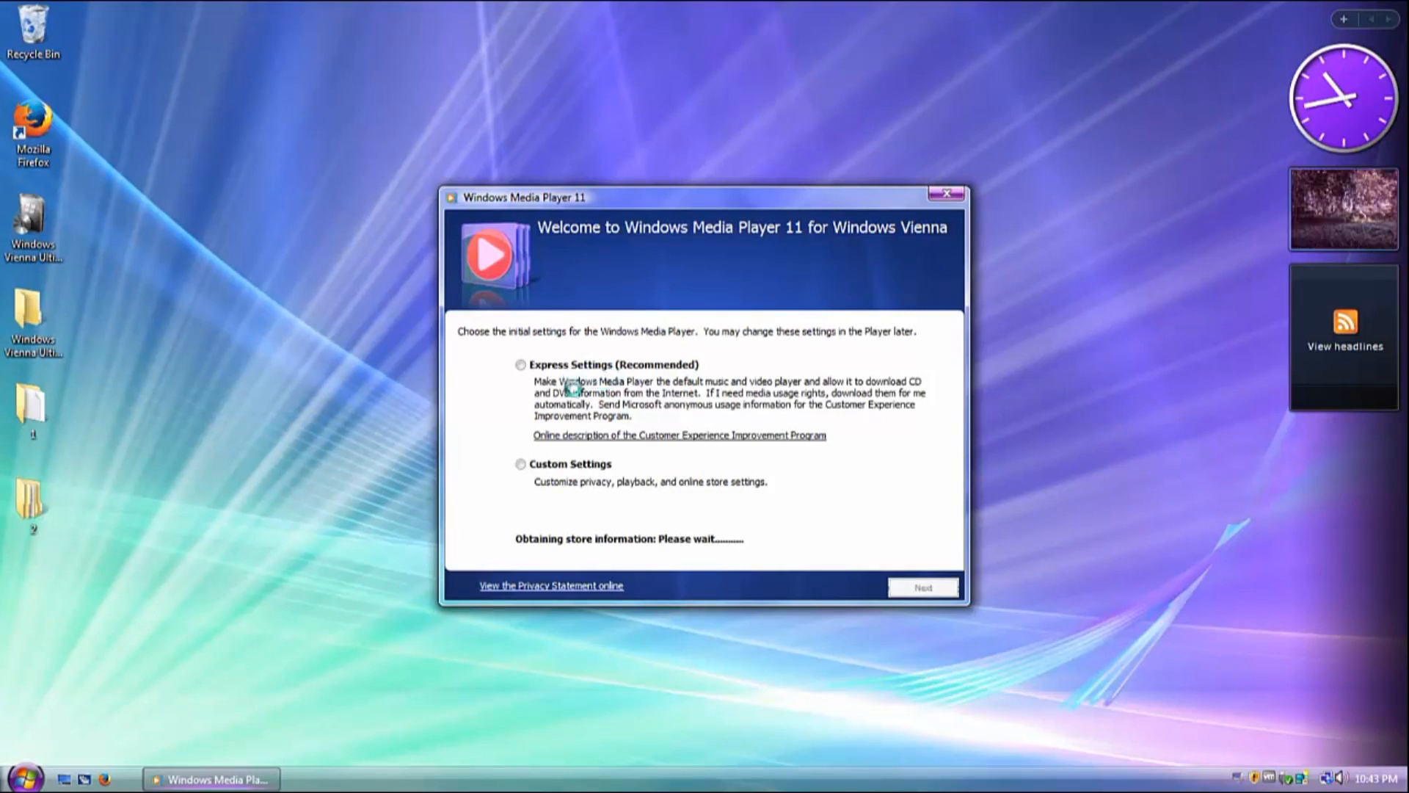
click(584, 369)
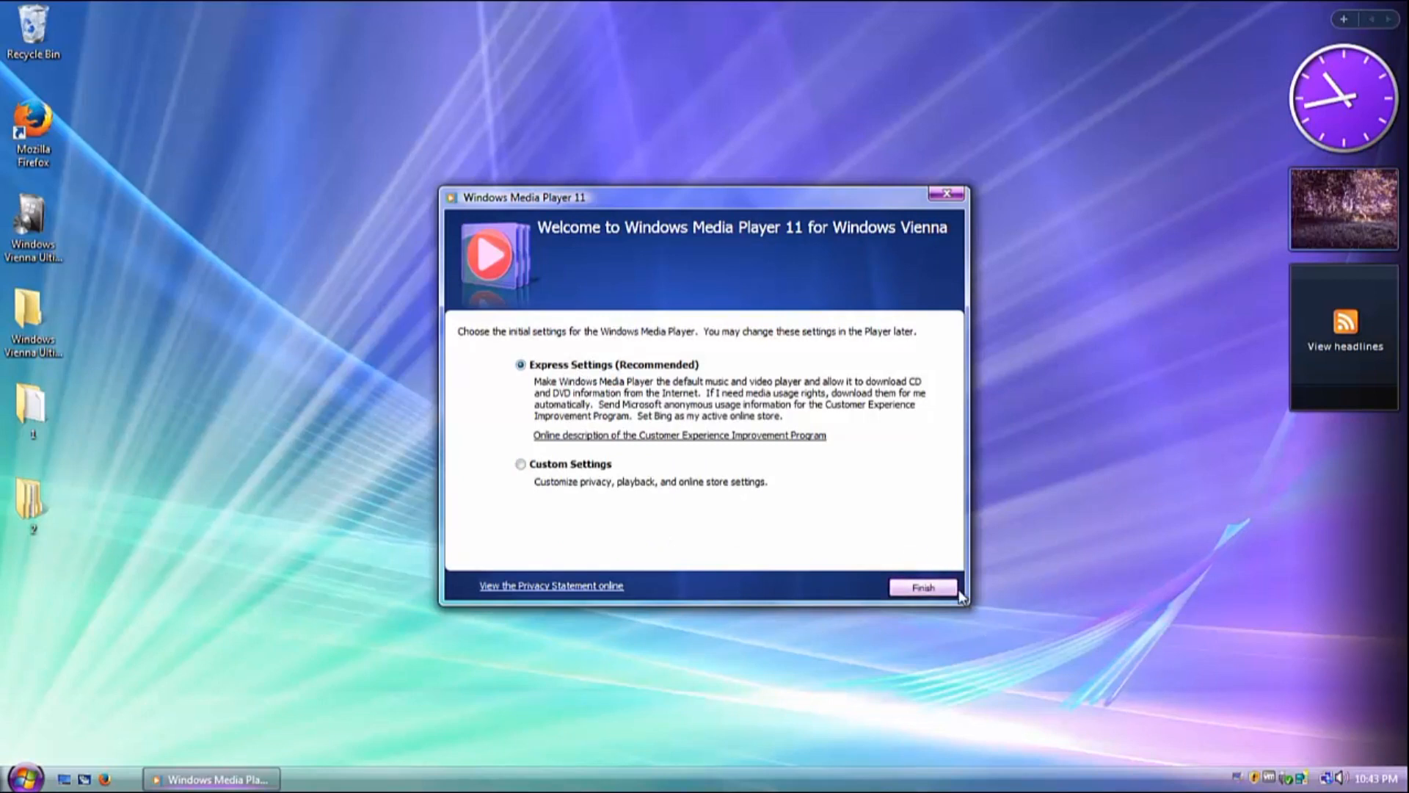
click(956, 588)
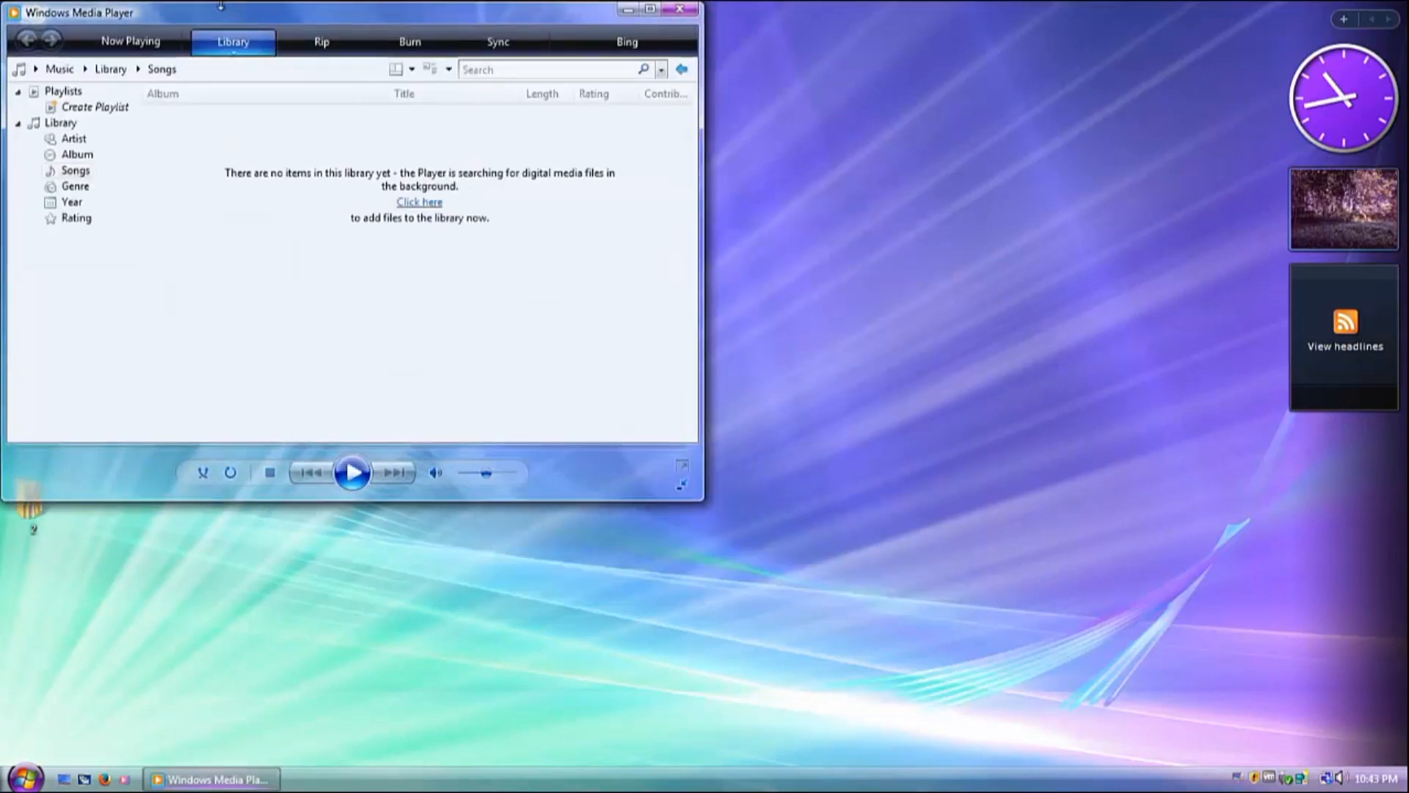
drag(419, 11, 602, 133)
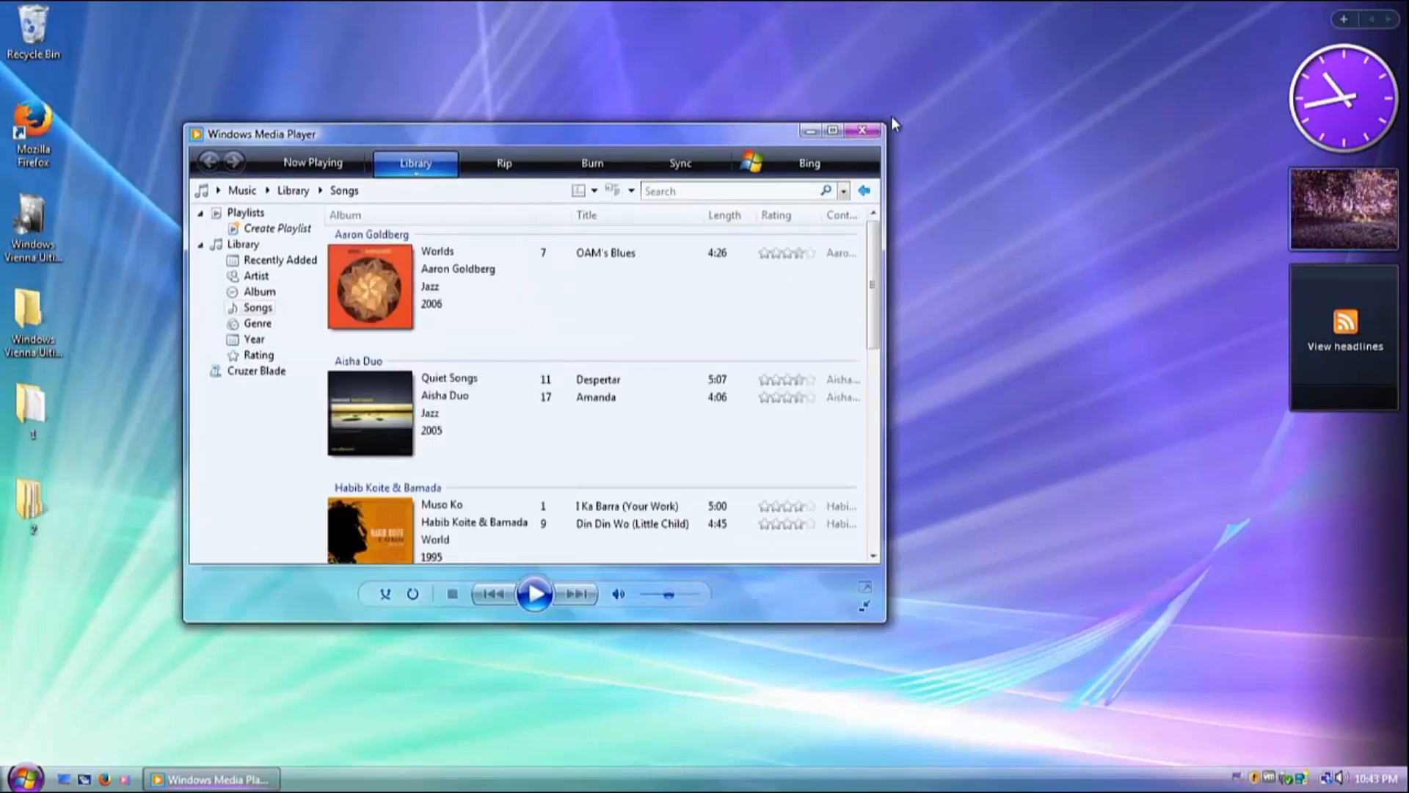
key(super)
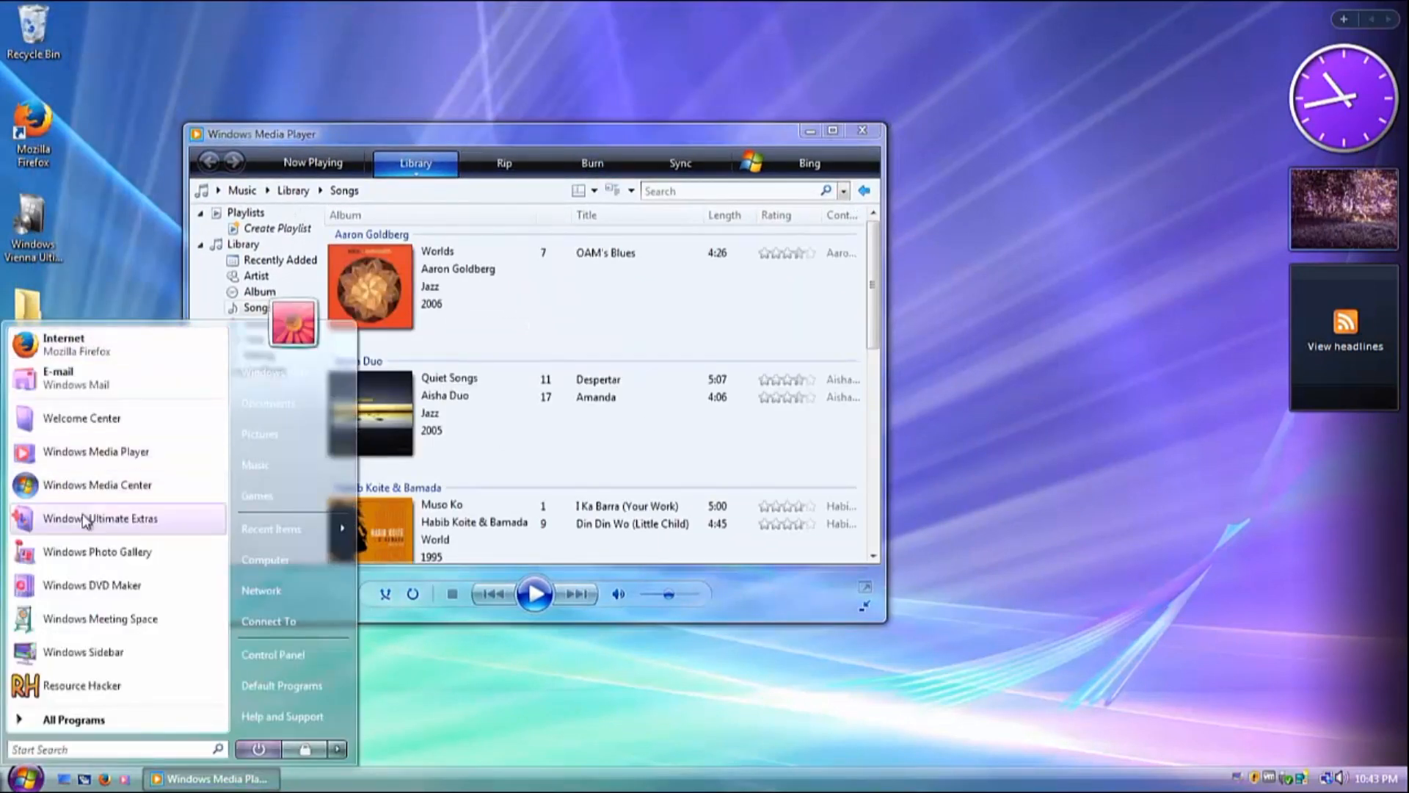
click(868, 131)
View the drives in the Computer window and close it.
click(22, 776)
click(287, 535)
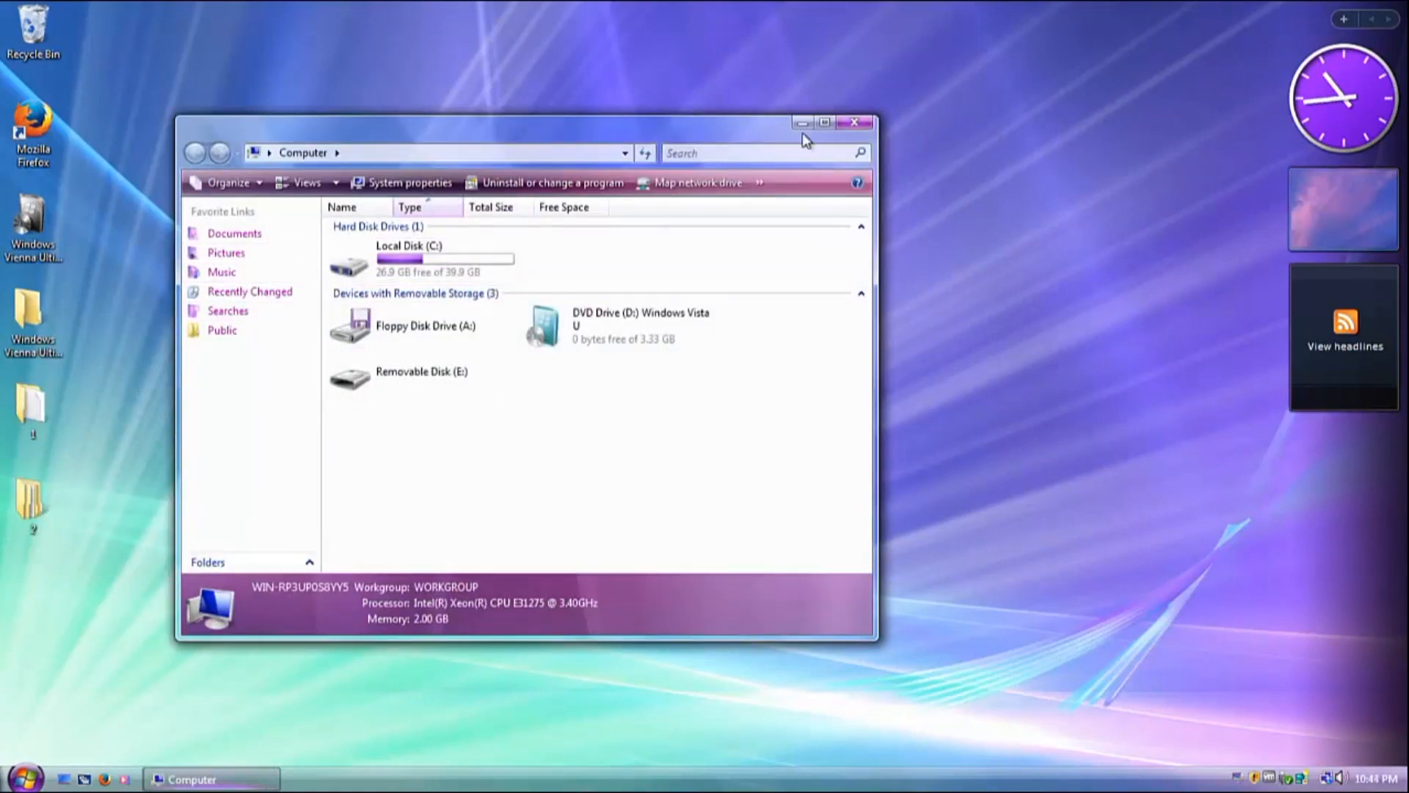
click(853, 123)
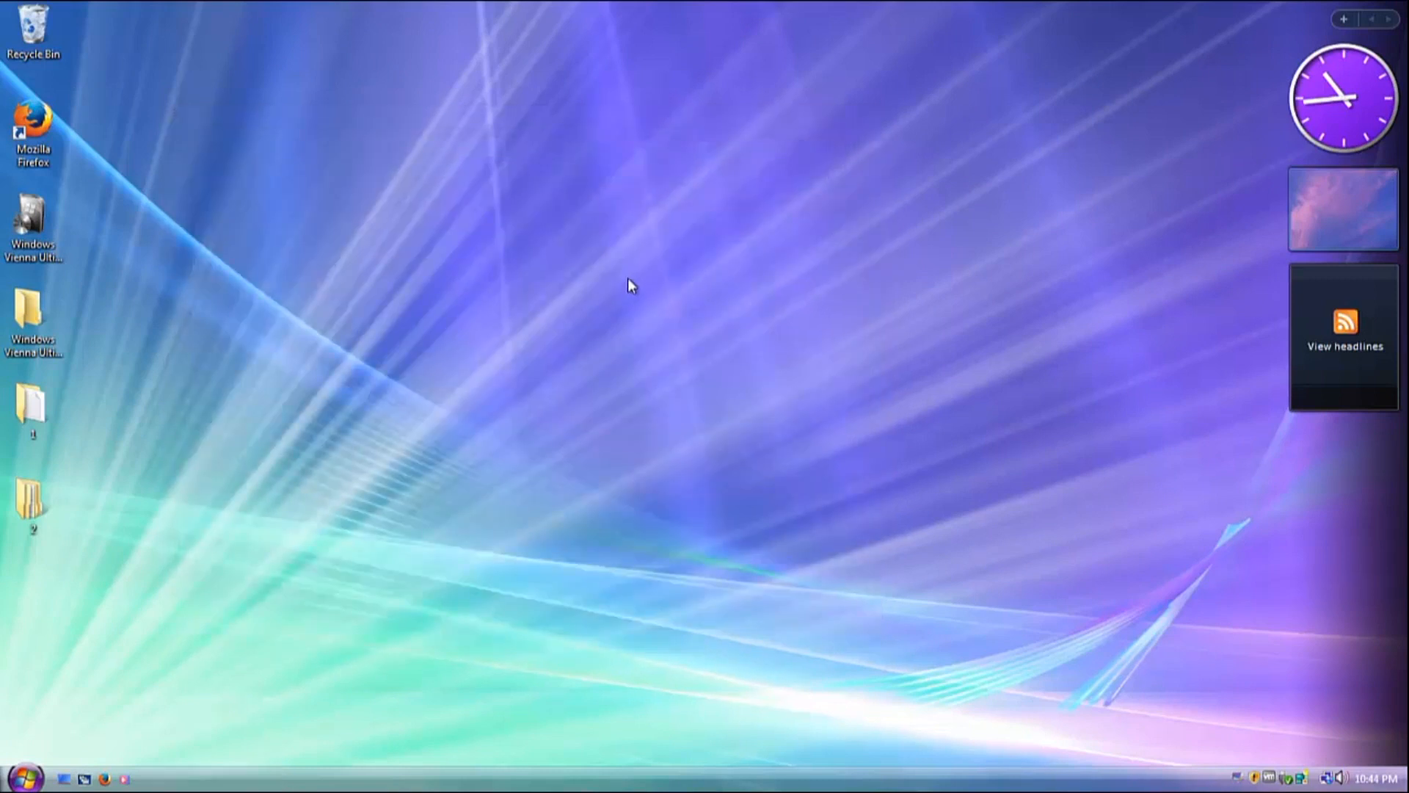
Review the computer summary and What's new in Windows Vista in the Welcome Center, and close it.
click(24, 776)
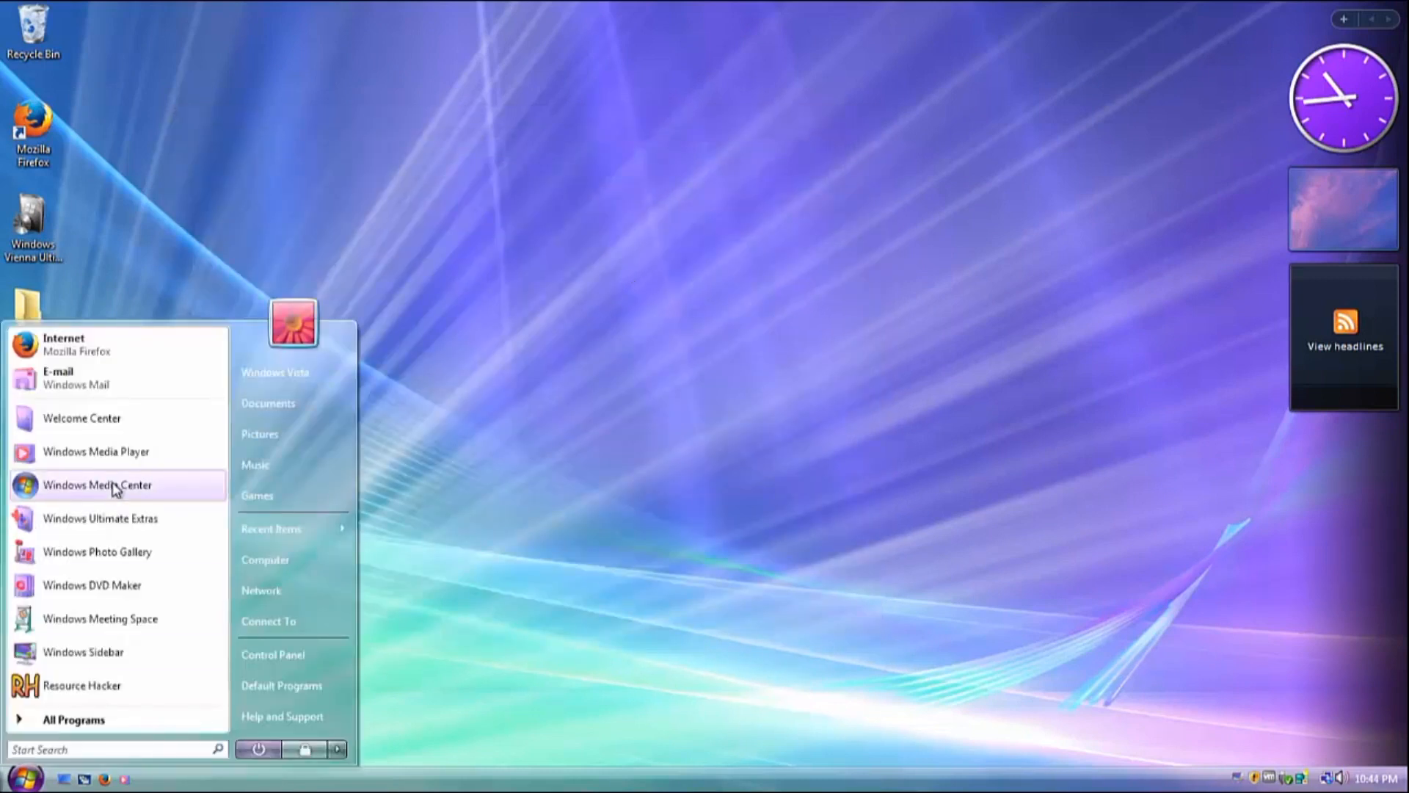
click(96, 424)
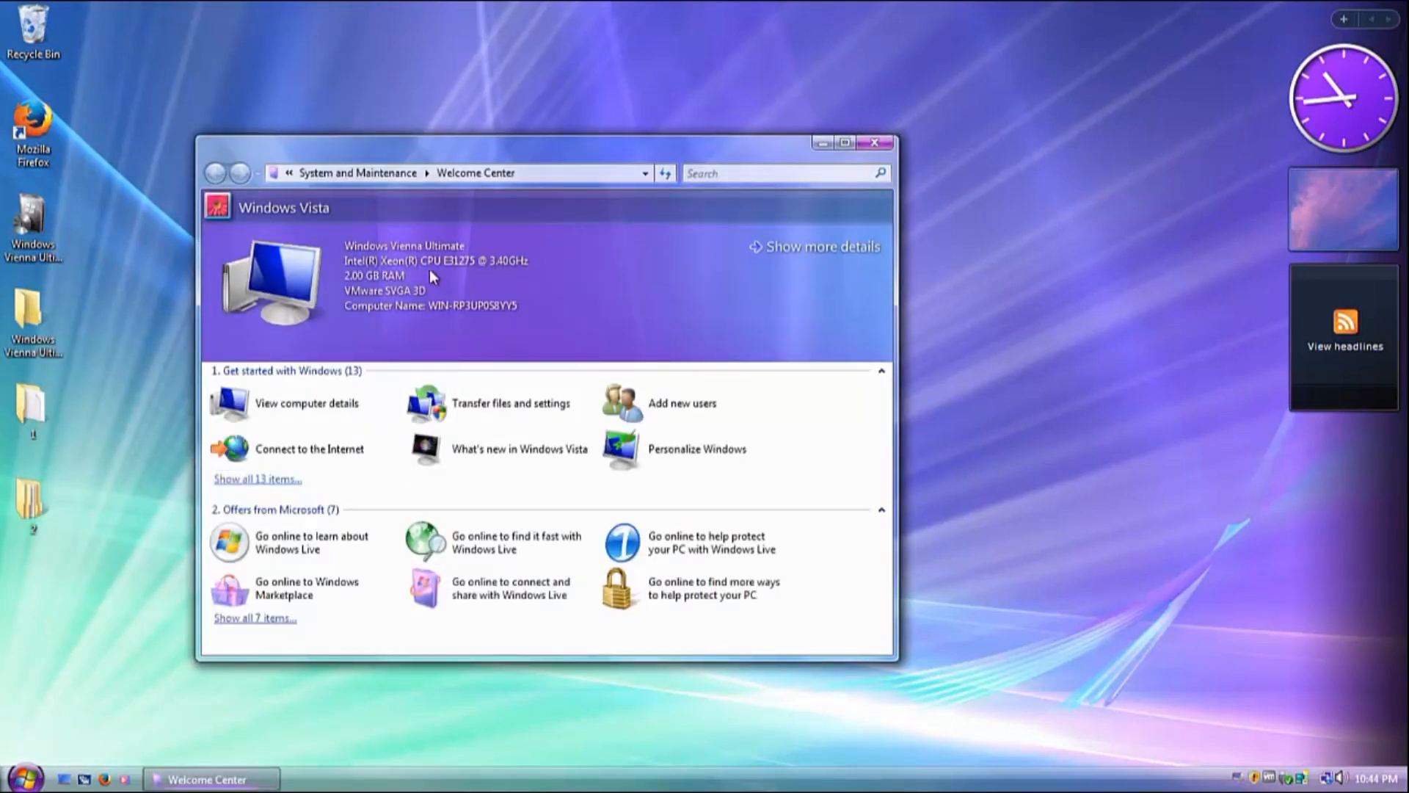
click(512, 450)
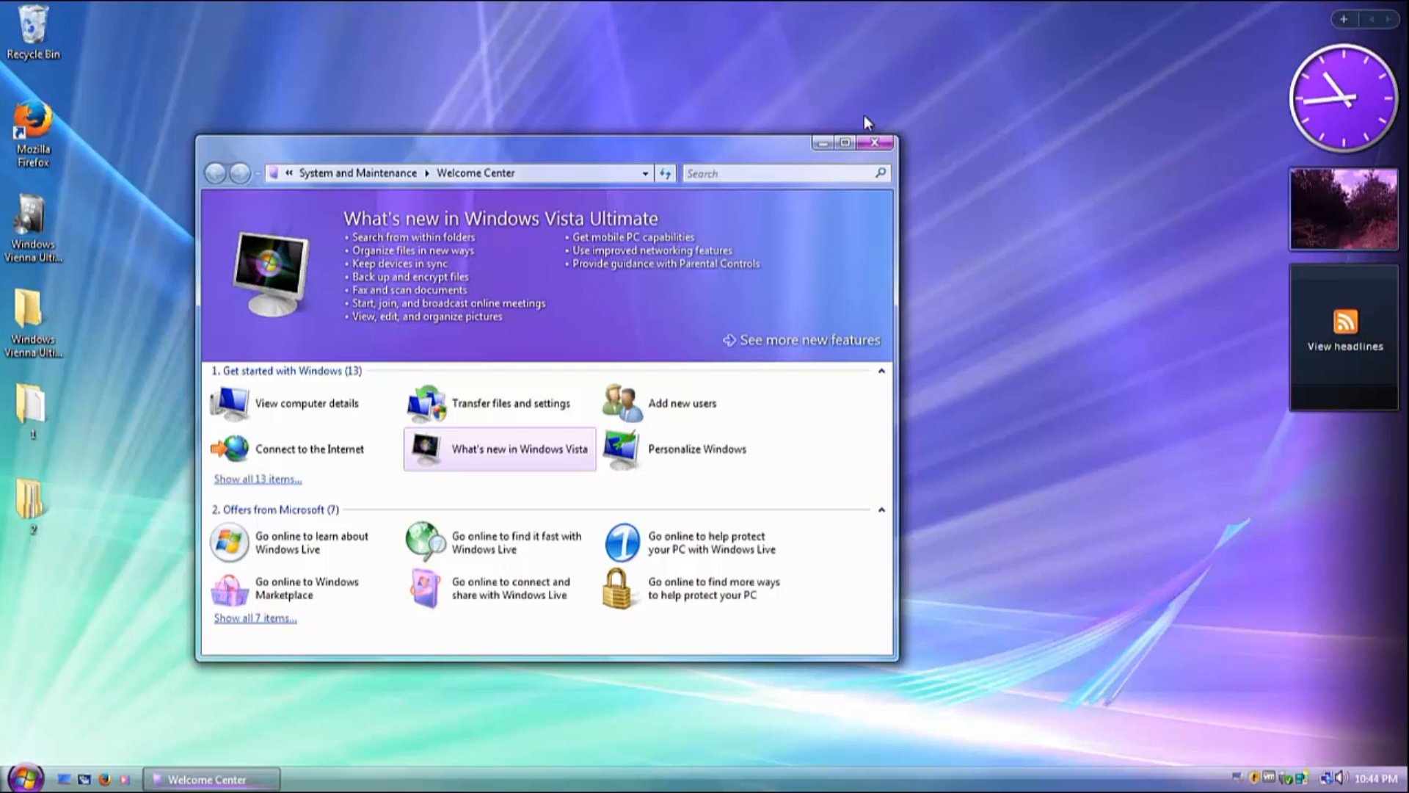
click(874, 143)
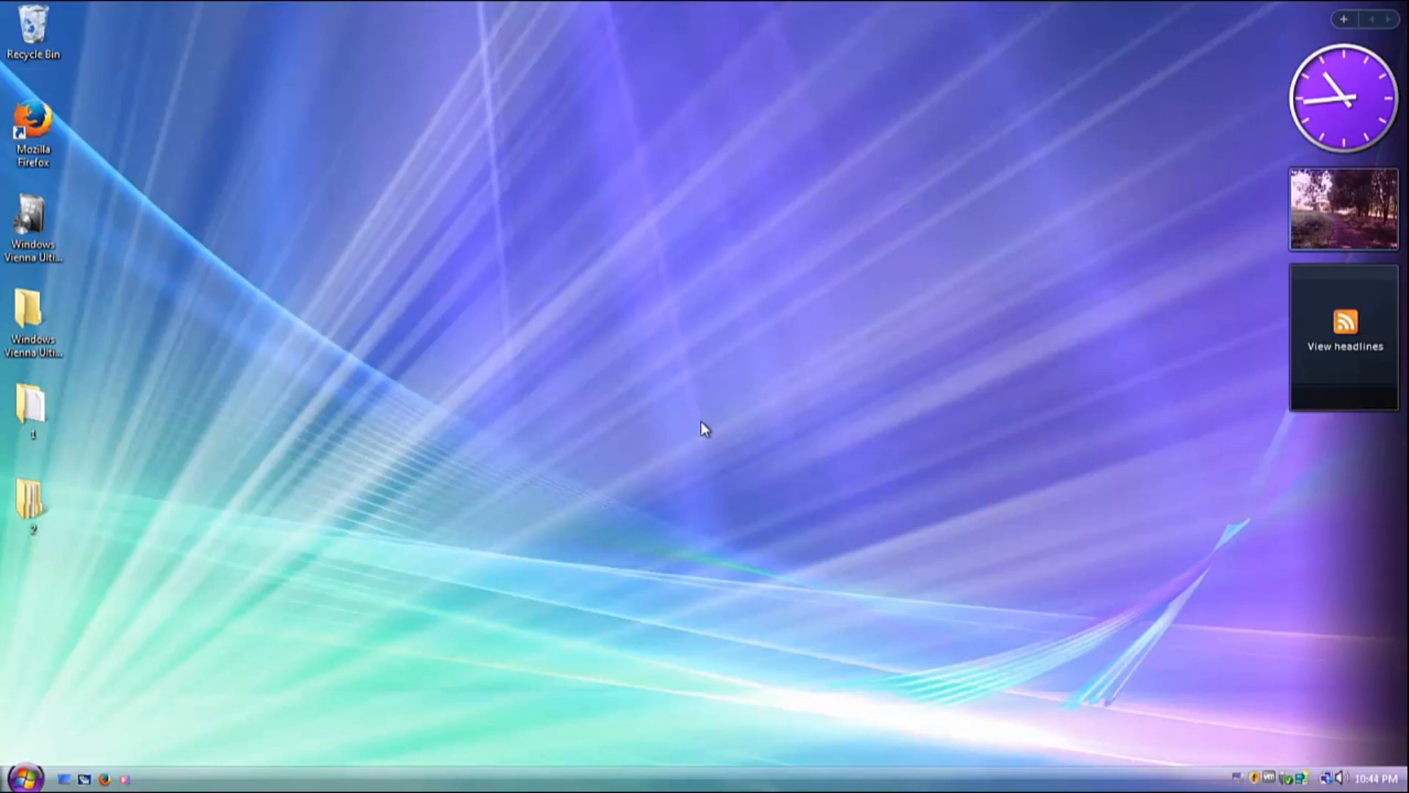
Run regedit and allow the elevation request to open the Registry Editor.
key(super+r)
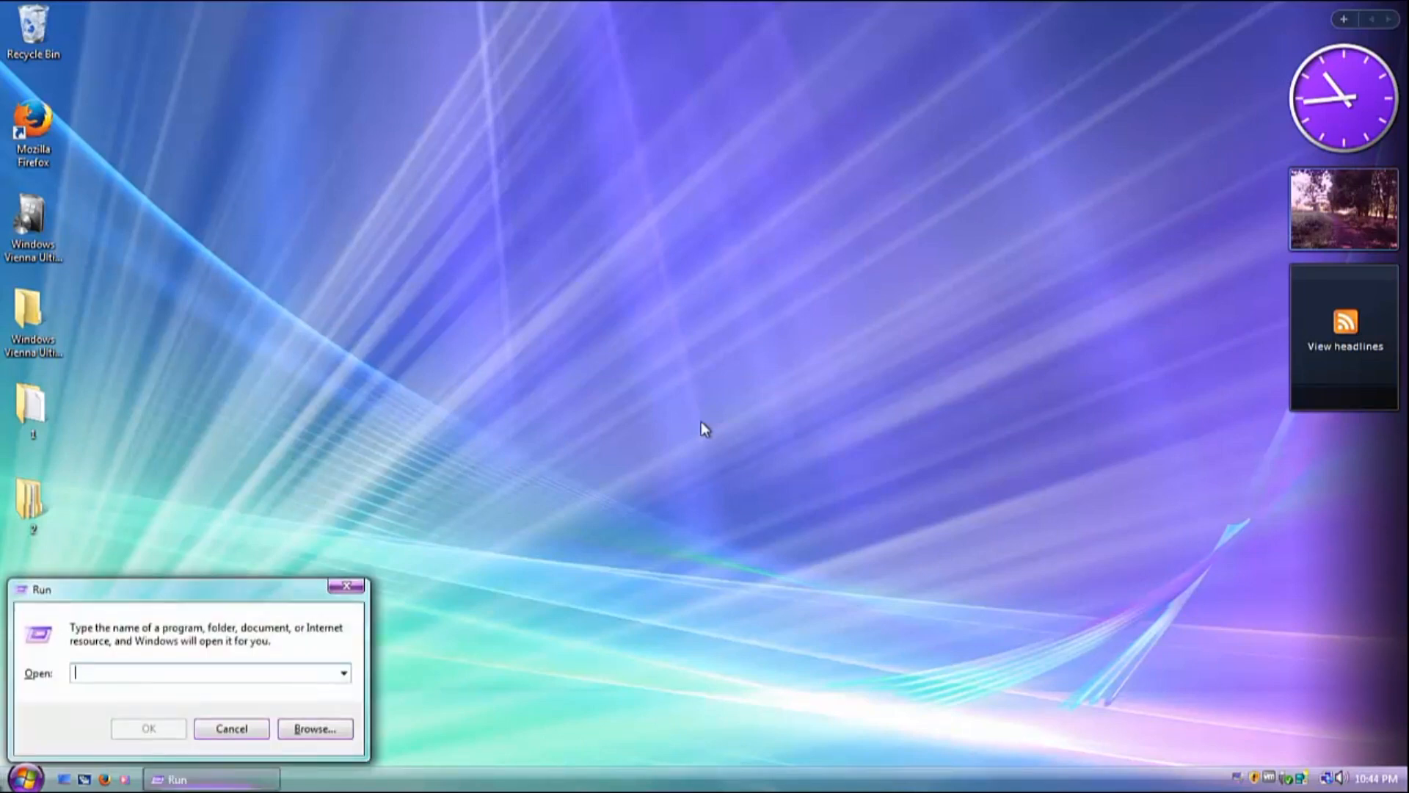
text(regedit)
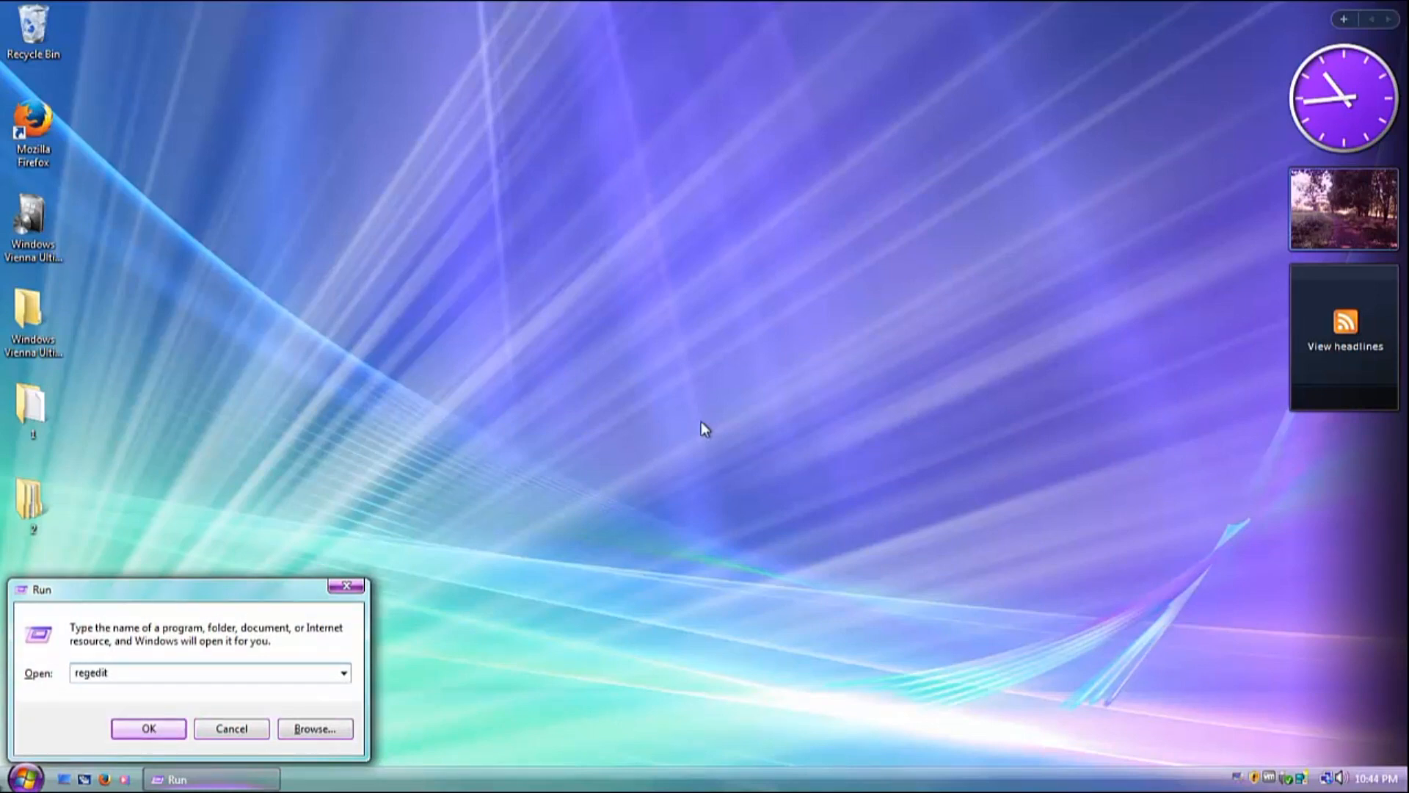
key(Return)
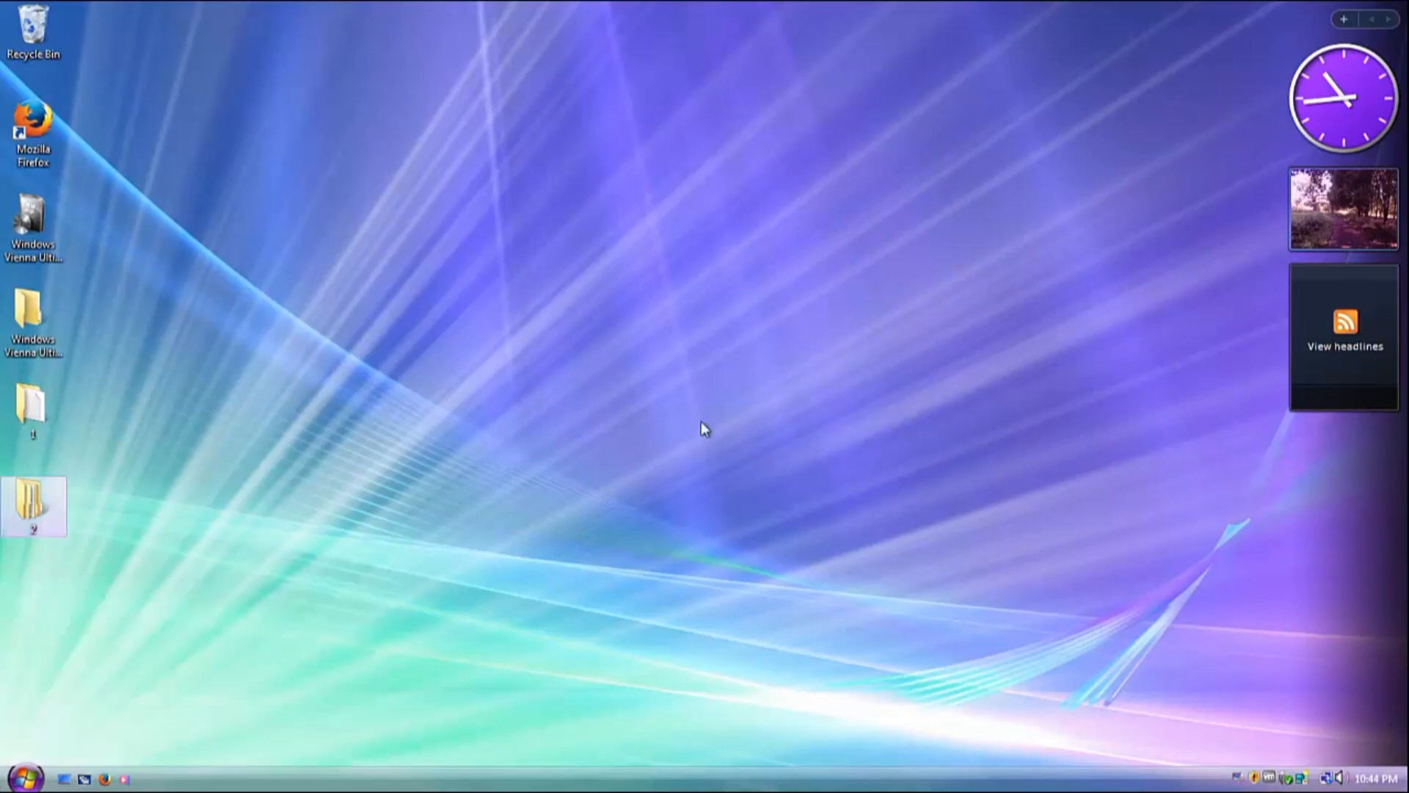
key(Left)
key(Return)
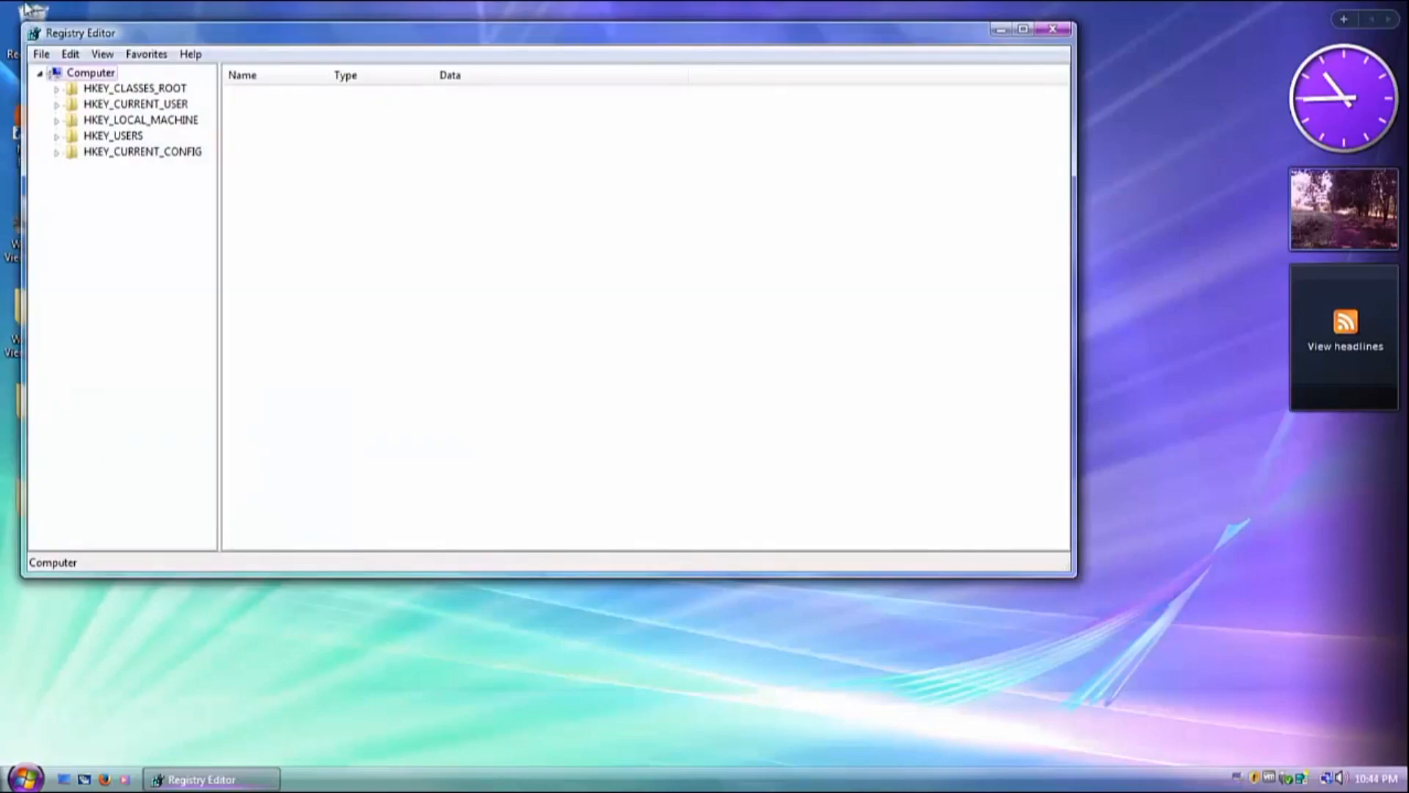
Open the registry key HKEY_CURRENT_USER\Software\Classes\Local Settings\Software\Microsoft\Windows\Shell\MuiCache.
click(57, 105)
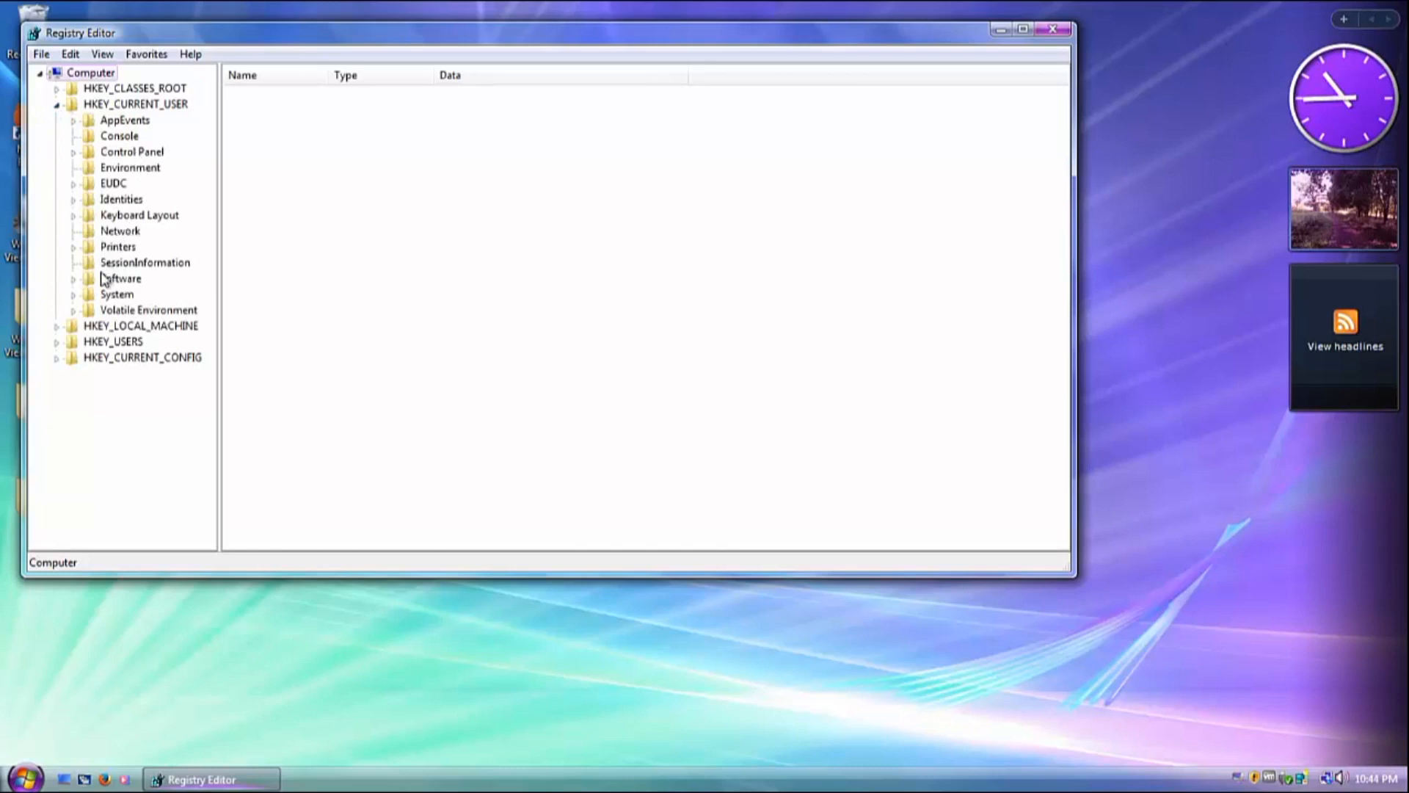
click(76, 279)
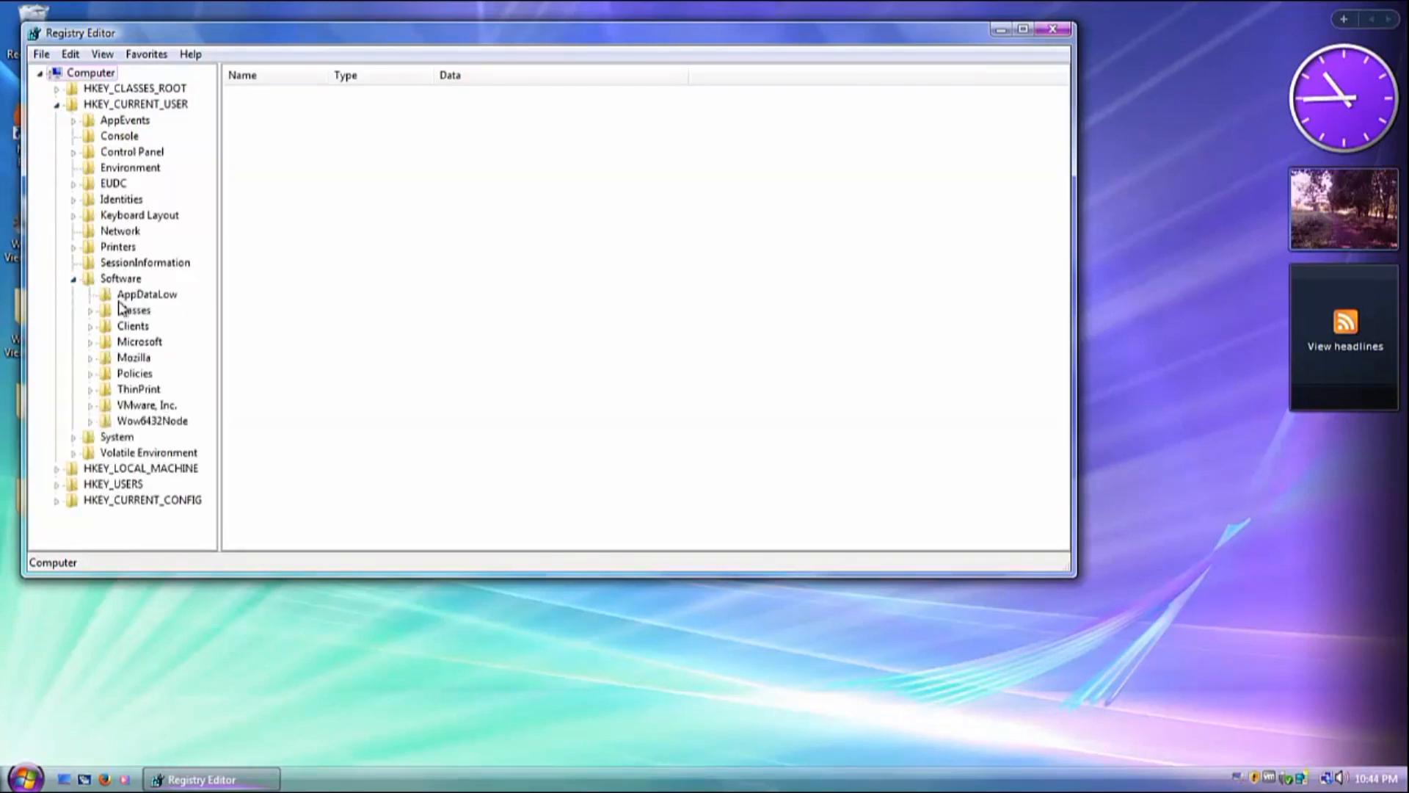
click(91, 311)
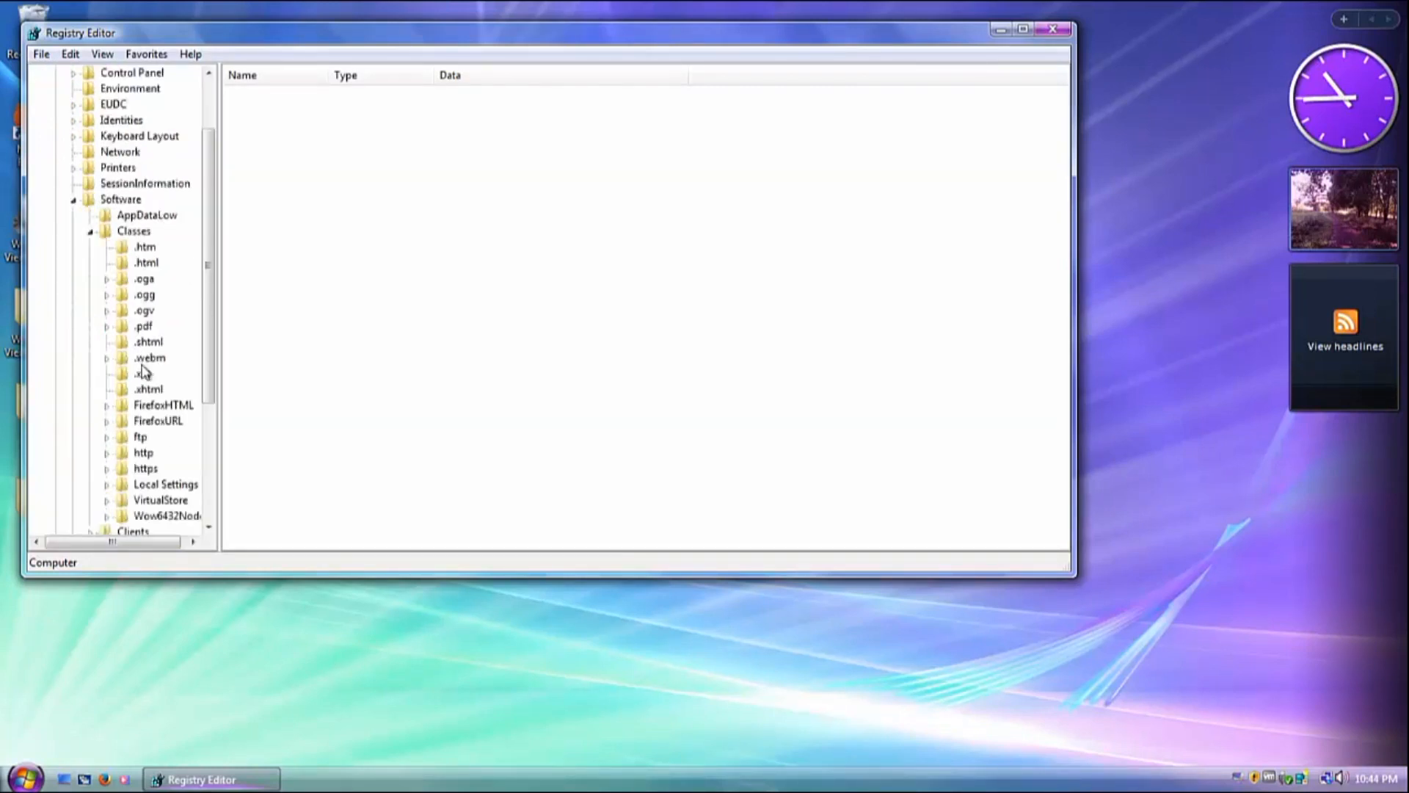
click(107, 486)
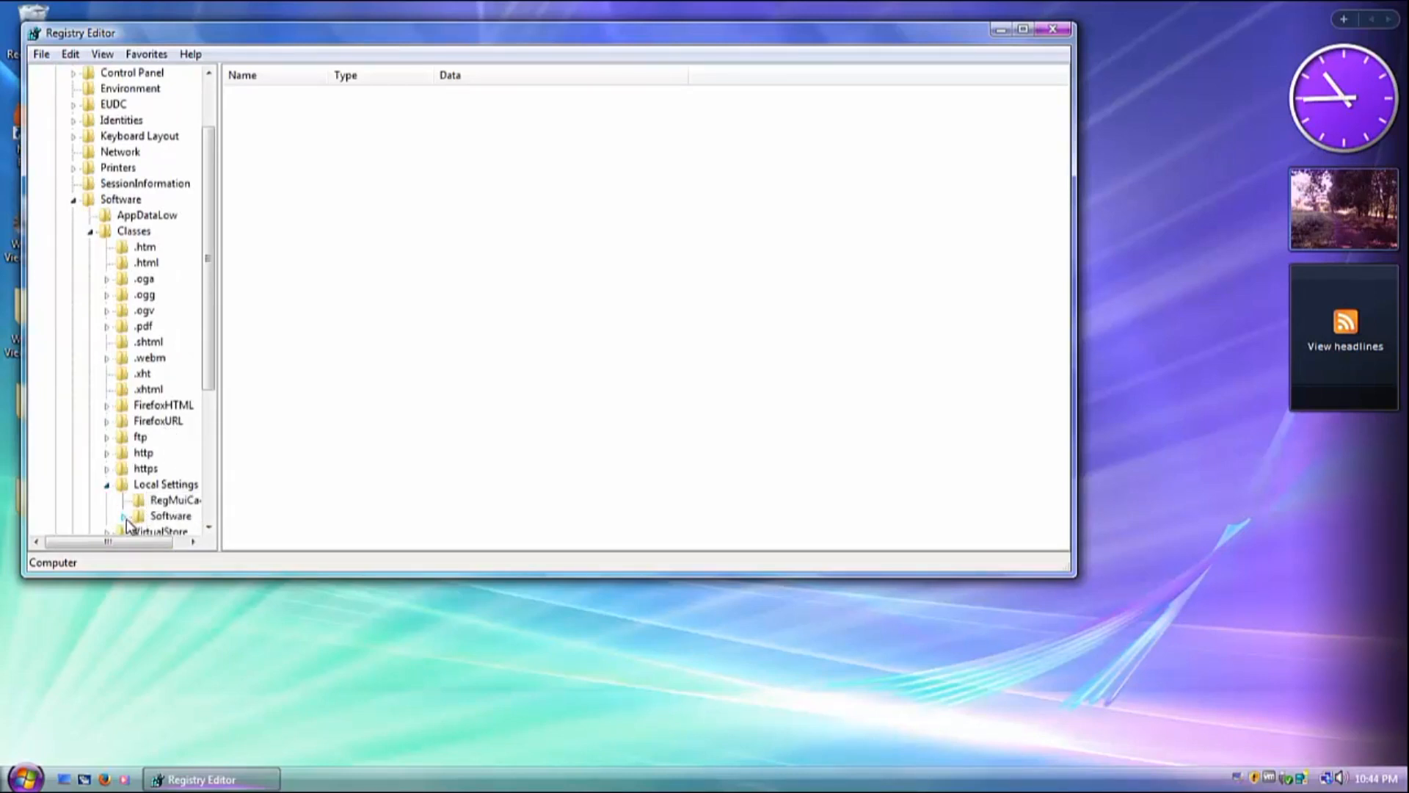
click(125, 517)
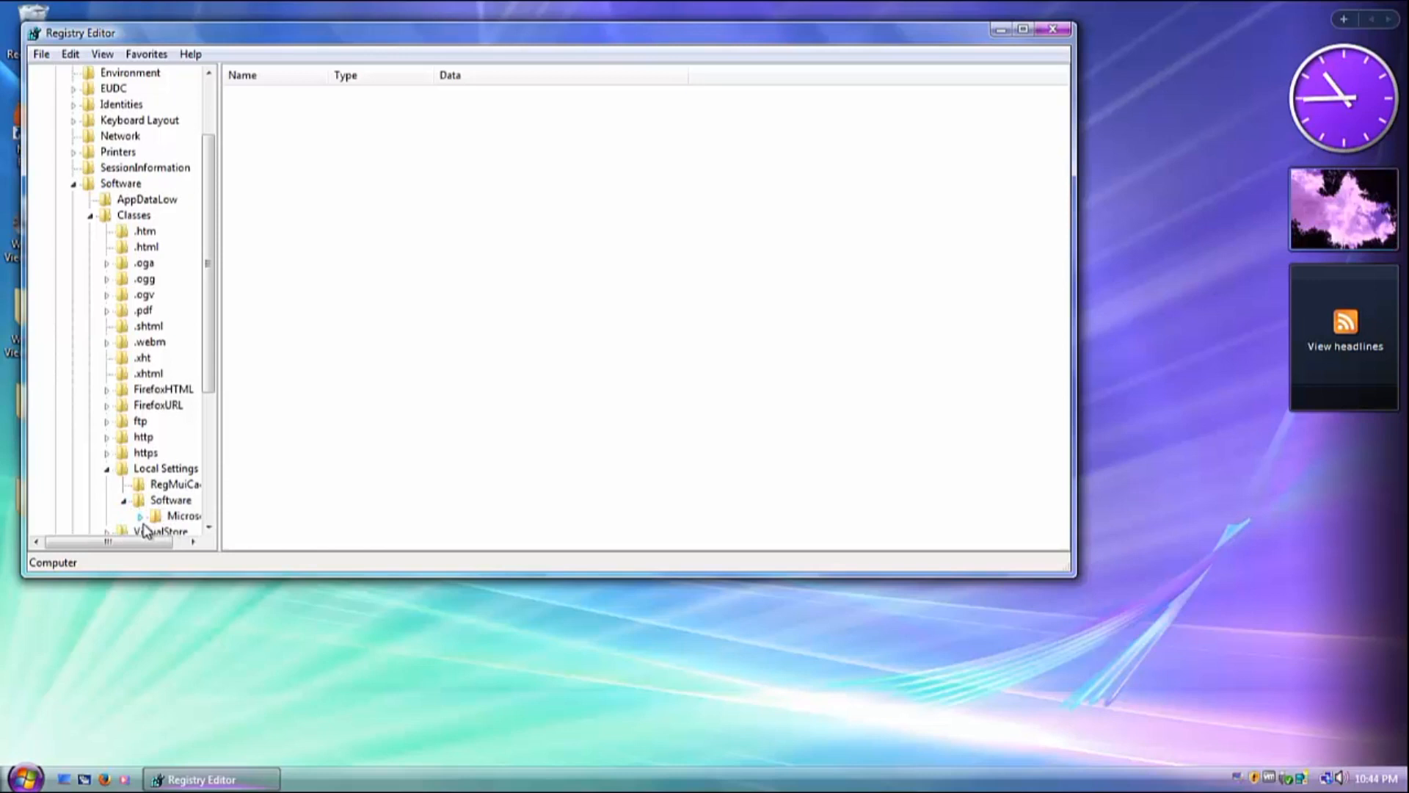
click(141, 519)
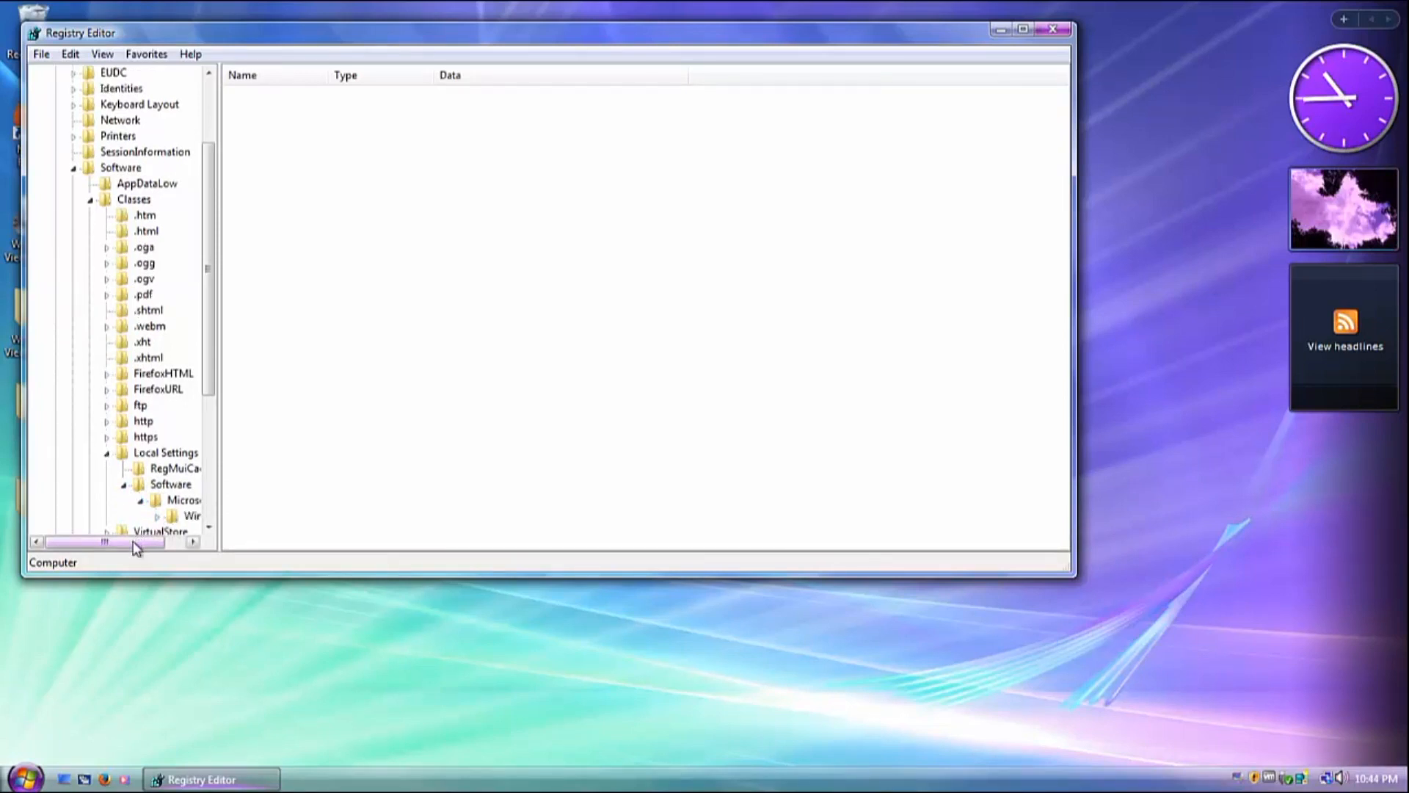
drag(138, 542, 155, 542)
click(132, 519)
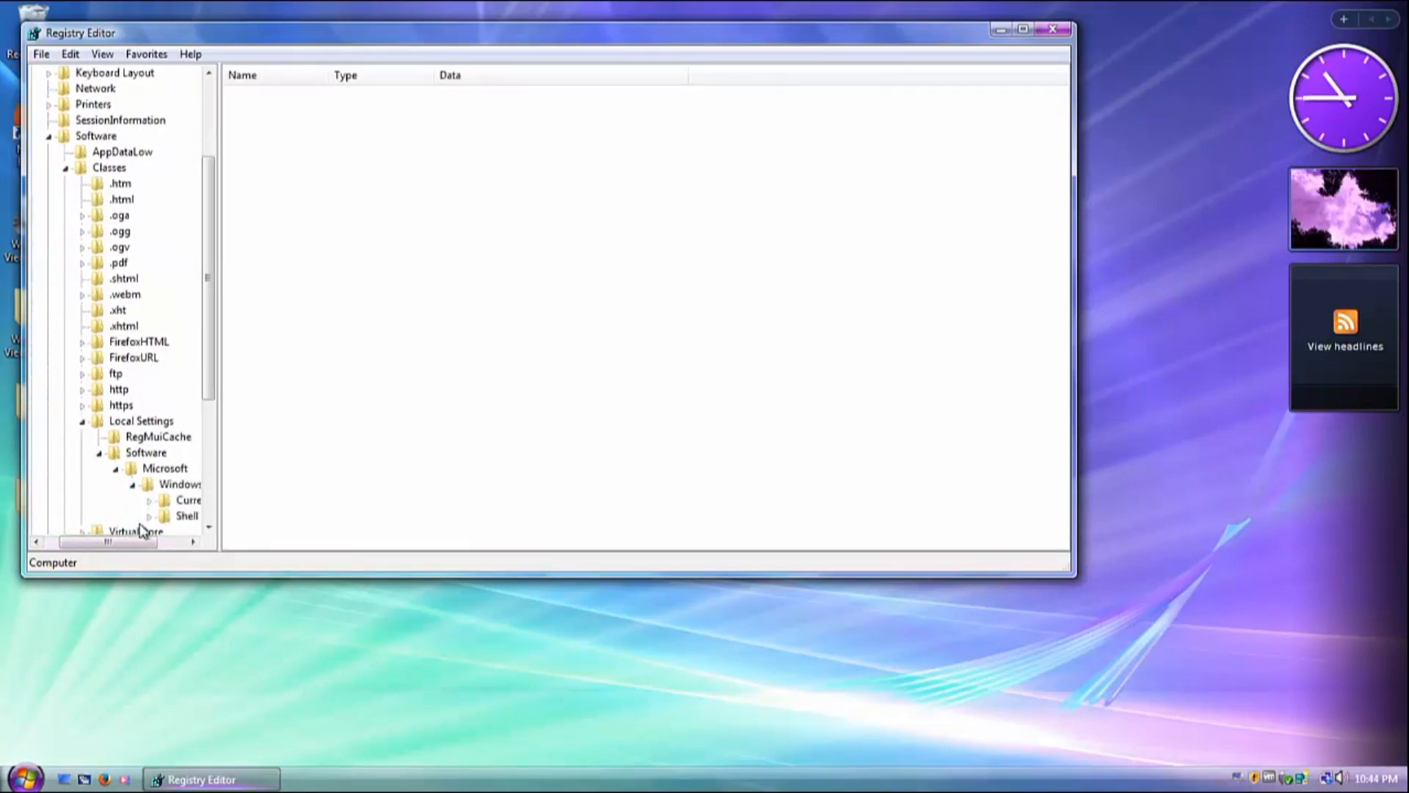
click(151, 516)
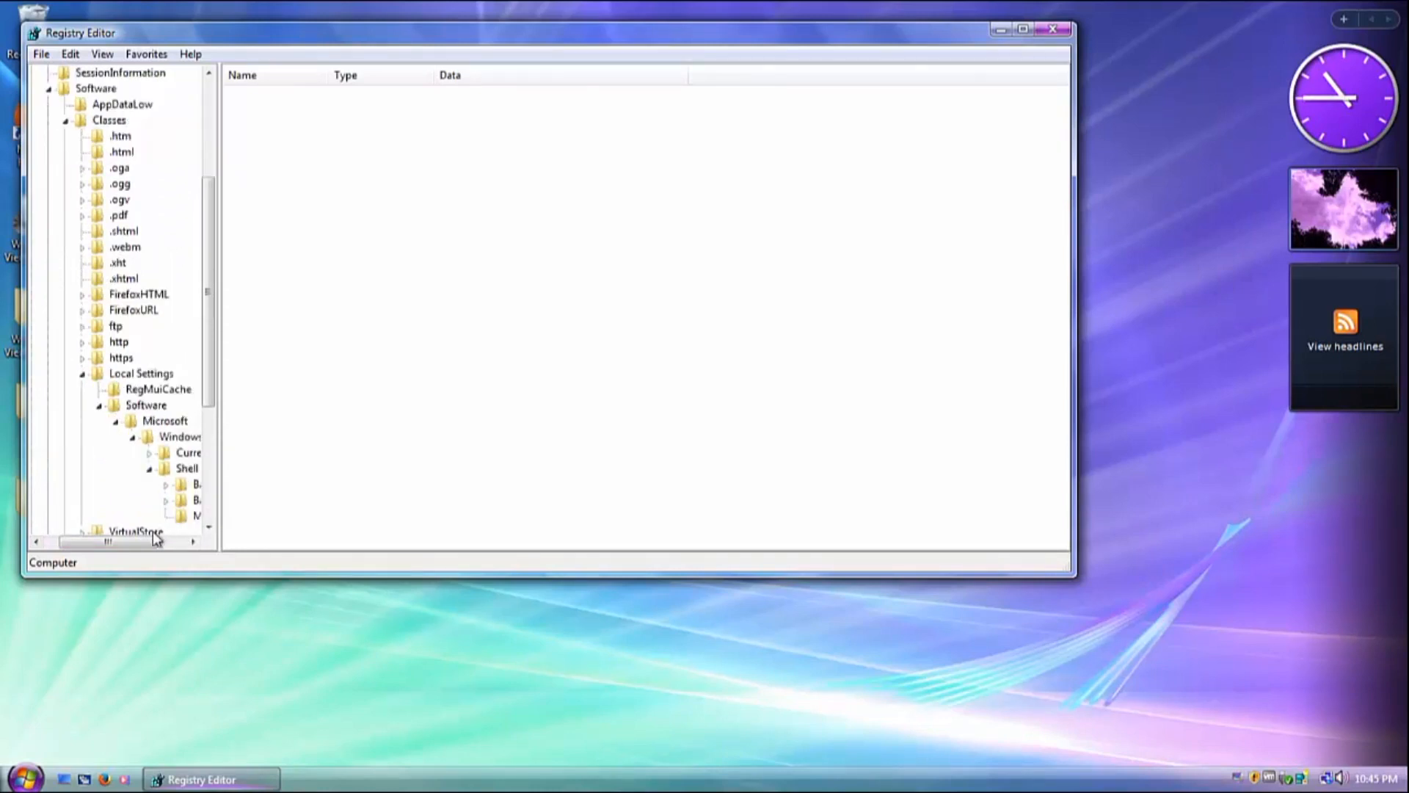
drag(137, 544, 167, 546)
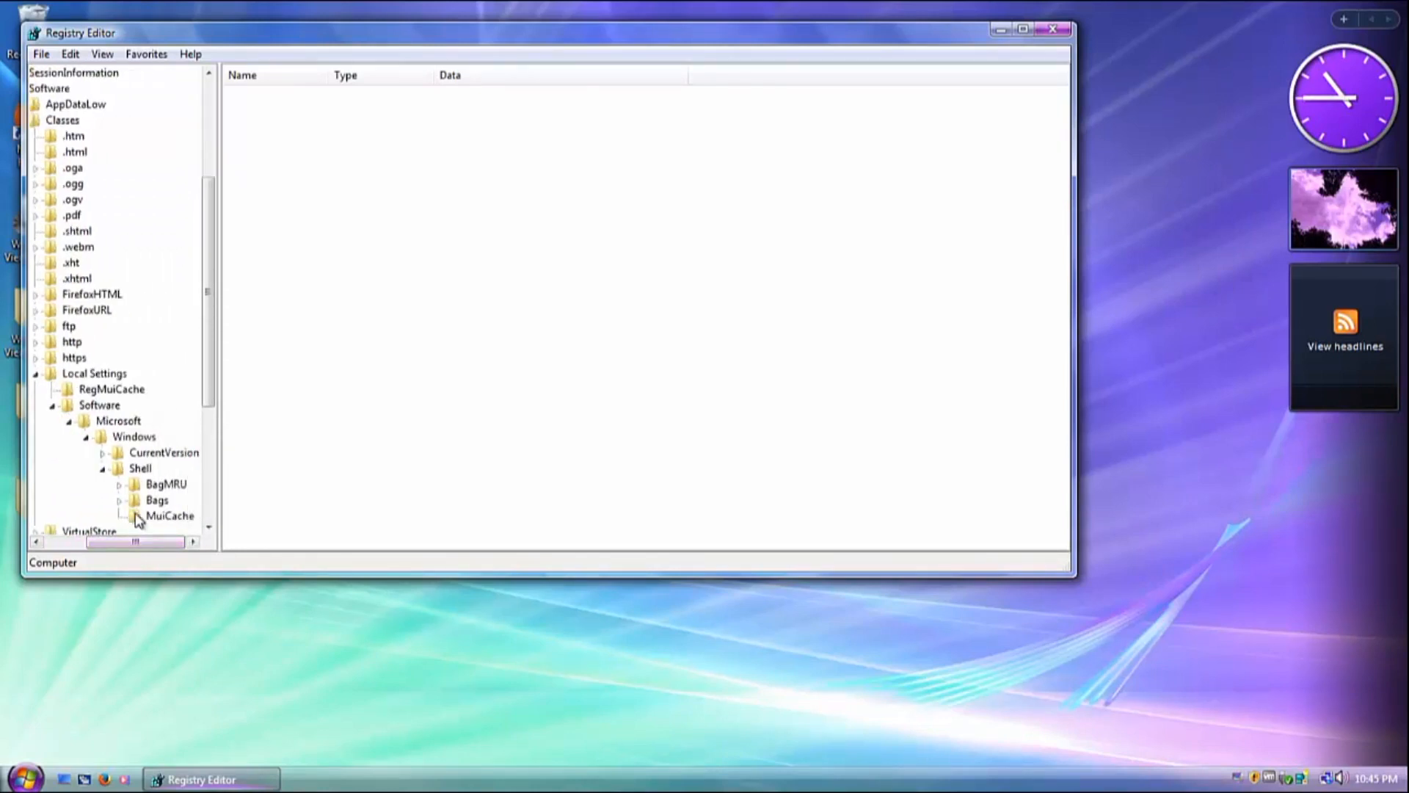
click(154, 516)
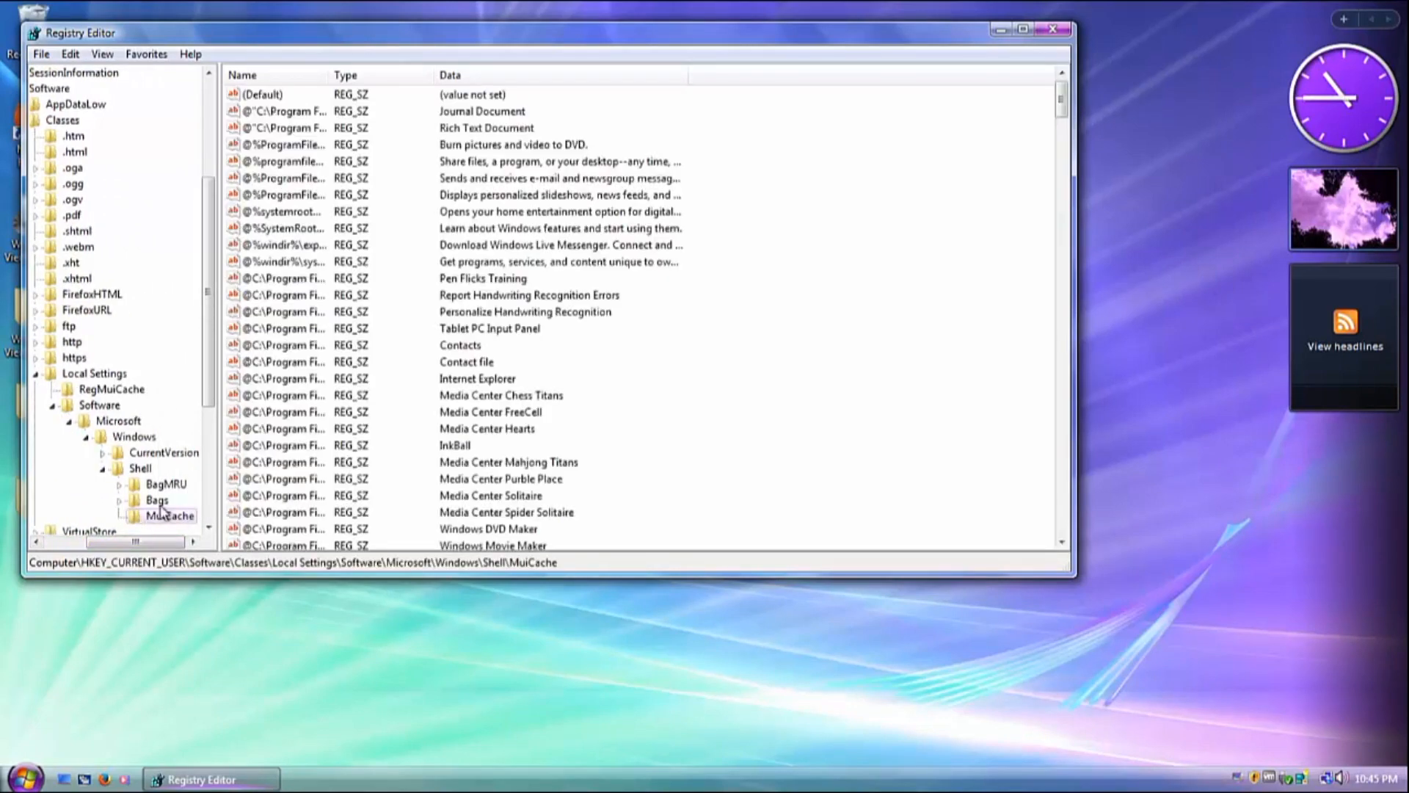
Maximize the Registry Editor window and search keys, values and data for "Vista" starting from MuiCache.
double_click(588, 42)
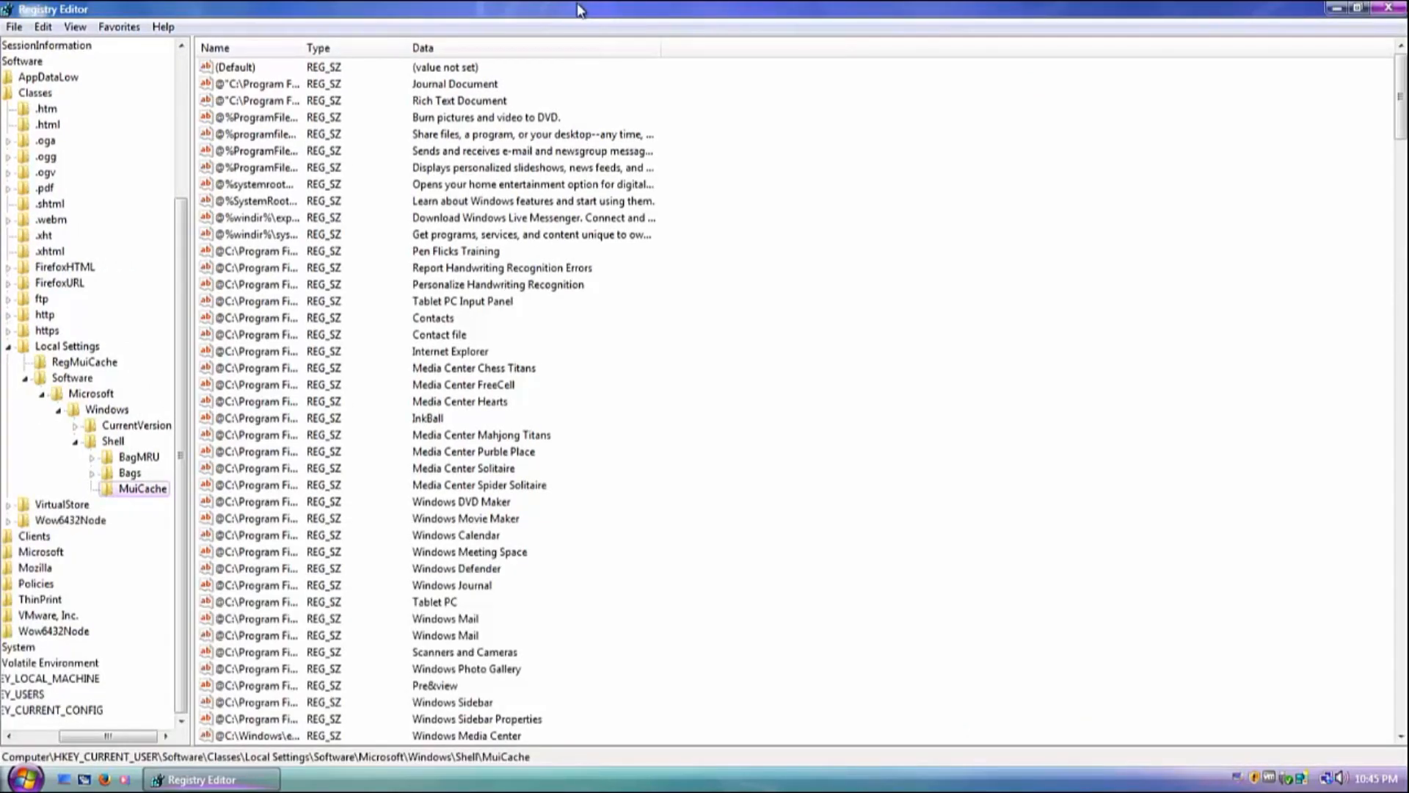
key(ctrl+f)
text(V)
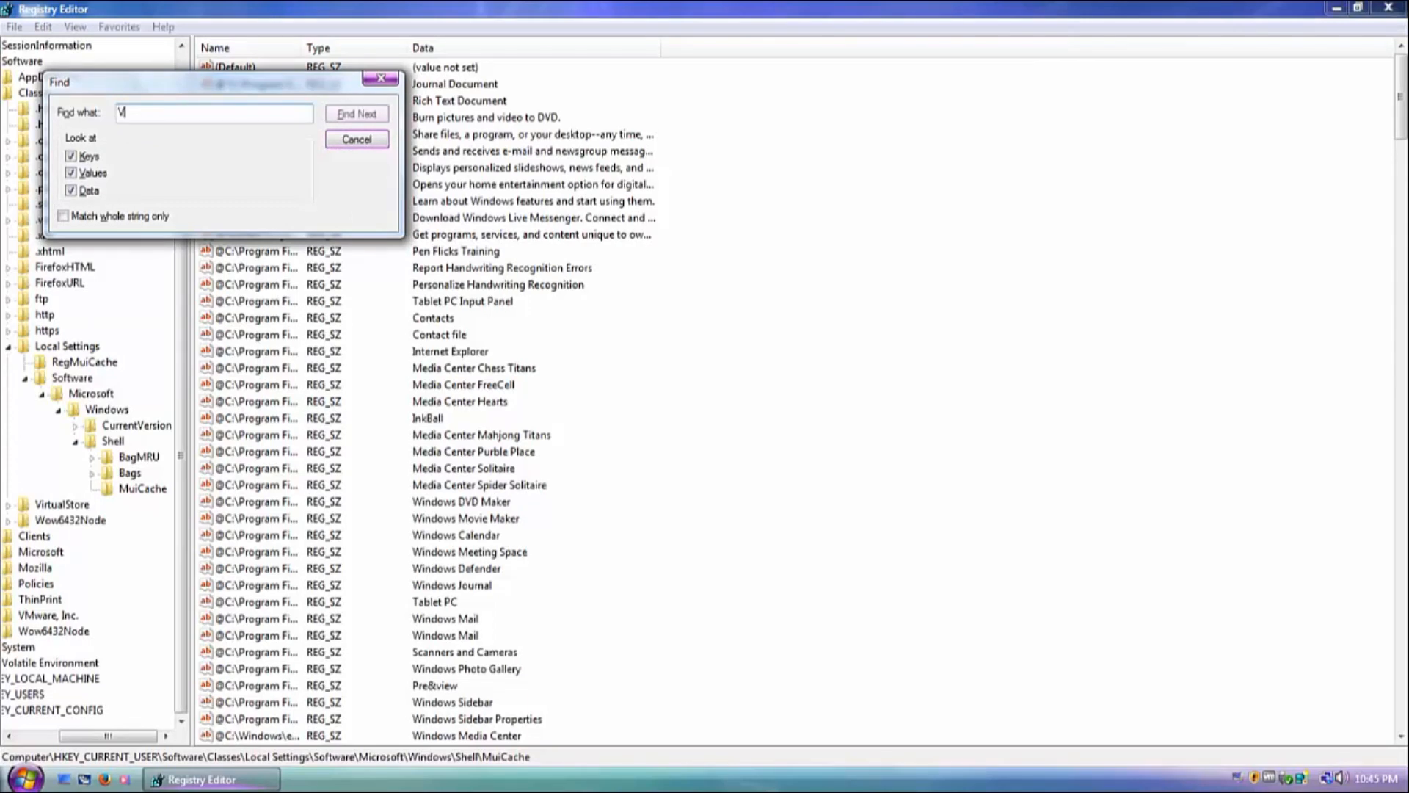
text(ista)
key(Return)
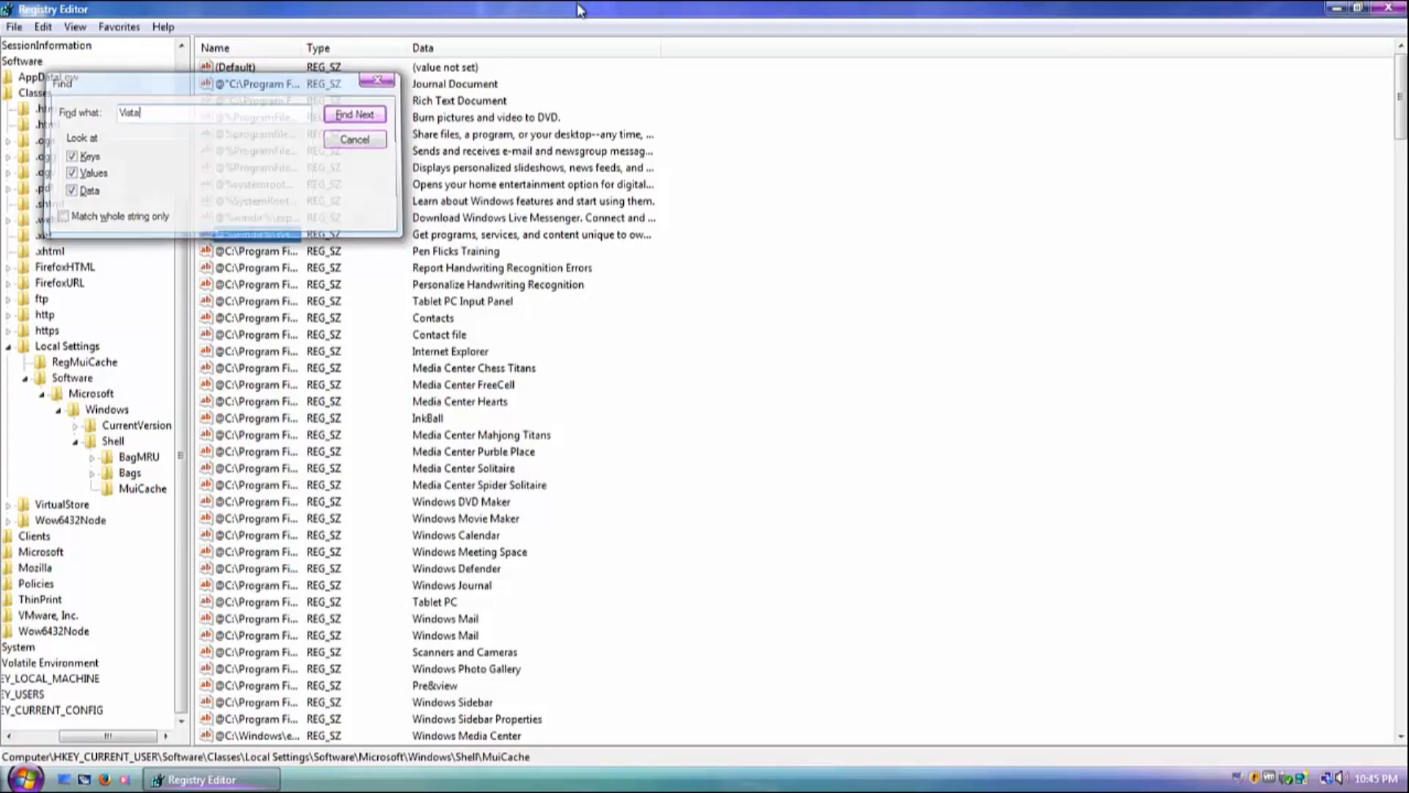
Replace "Vista" with "Vienna" in the data of the value @%windir%\system32\WindowsUltimateExtrasCPL.dll,-2.
double_click(237, 233)
click(336, 170)
key(BackSpace)
key(BackSpace)
key(BackSpace)
key(BackSpace)
key(BackSpace)
key(BackSpace)
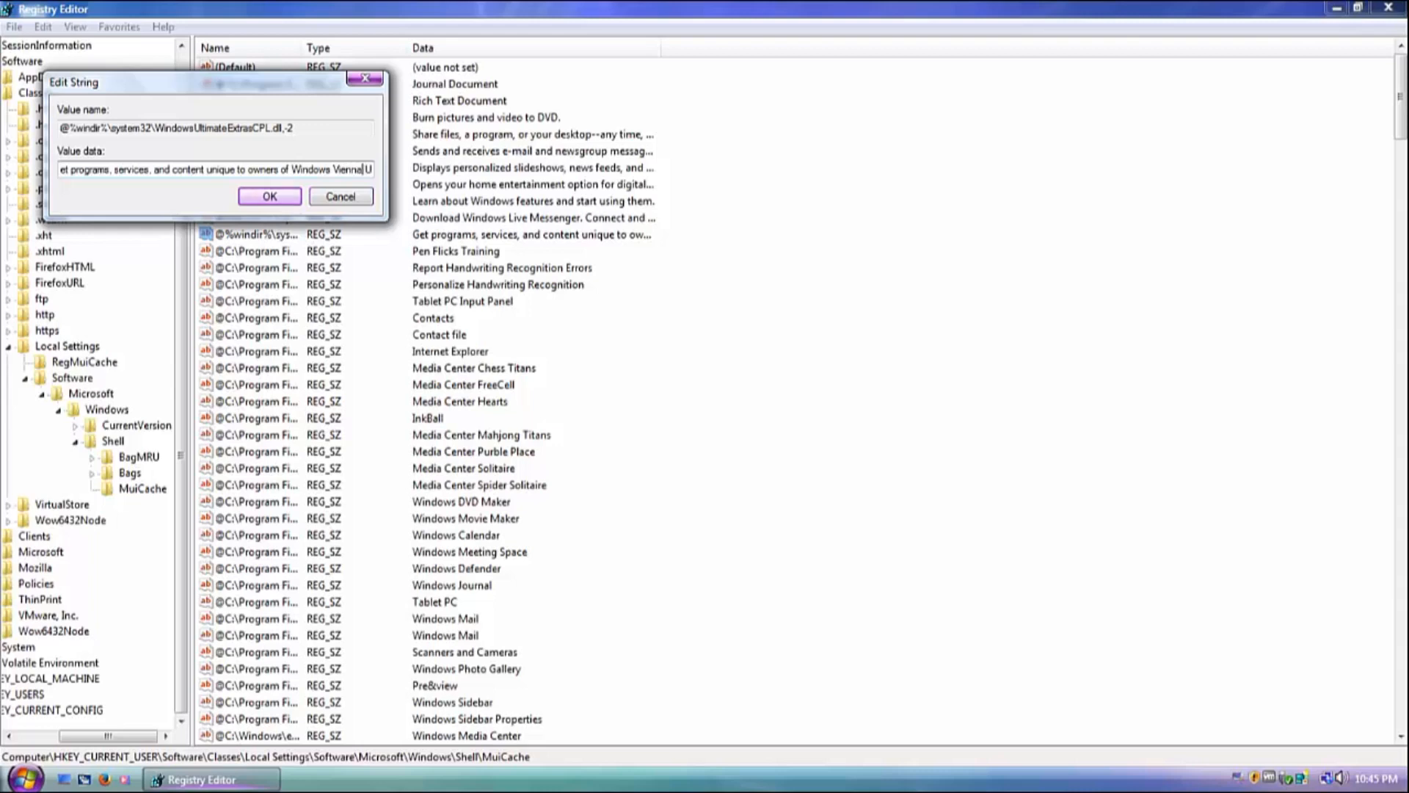
key(Return)
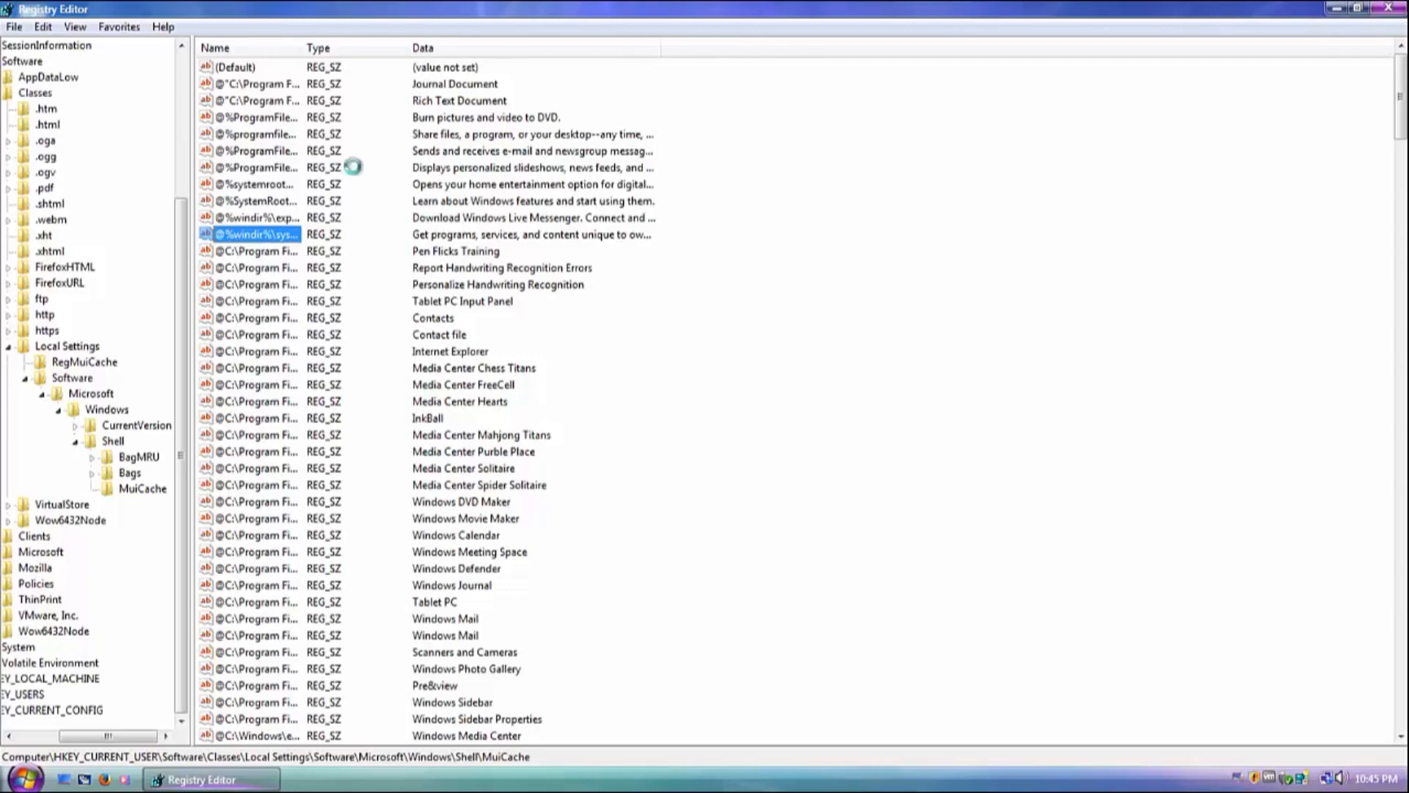
key(ctrl+f)
key(Return)
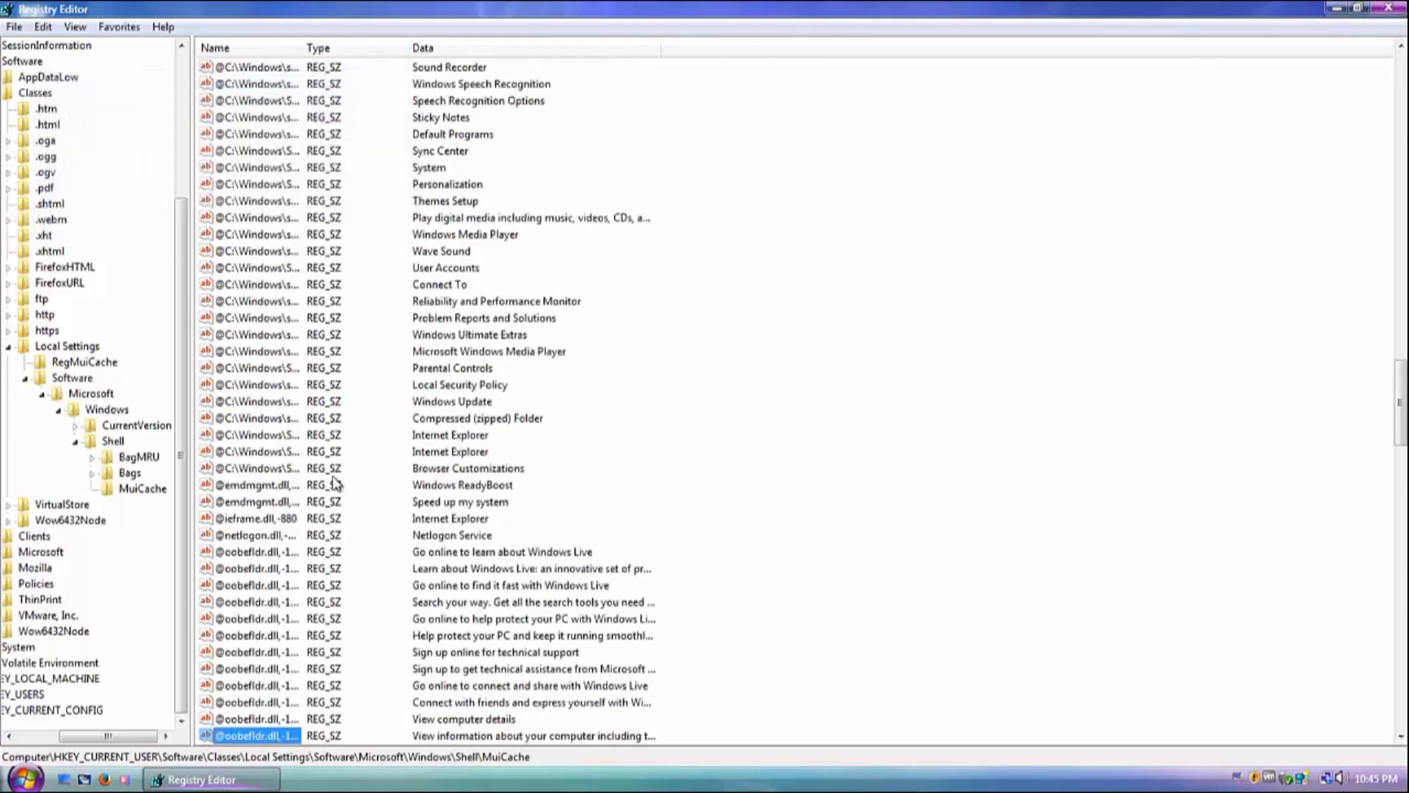
scroll(259, 580, down, 2)
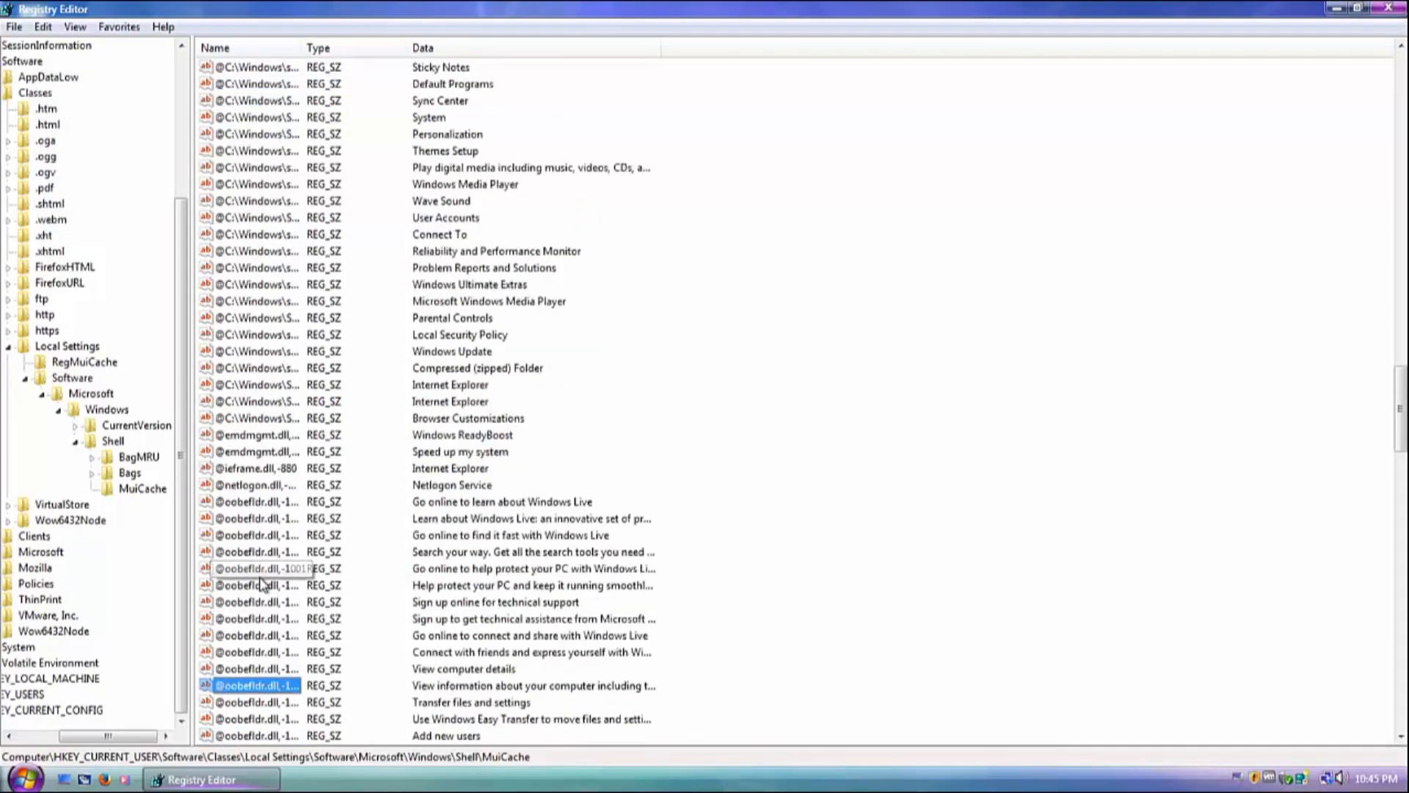
double_click(230, 641)
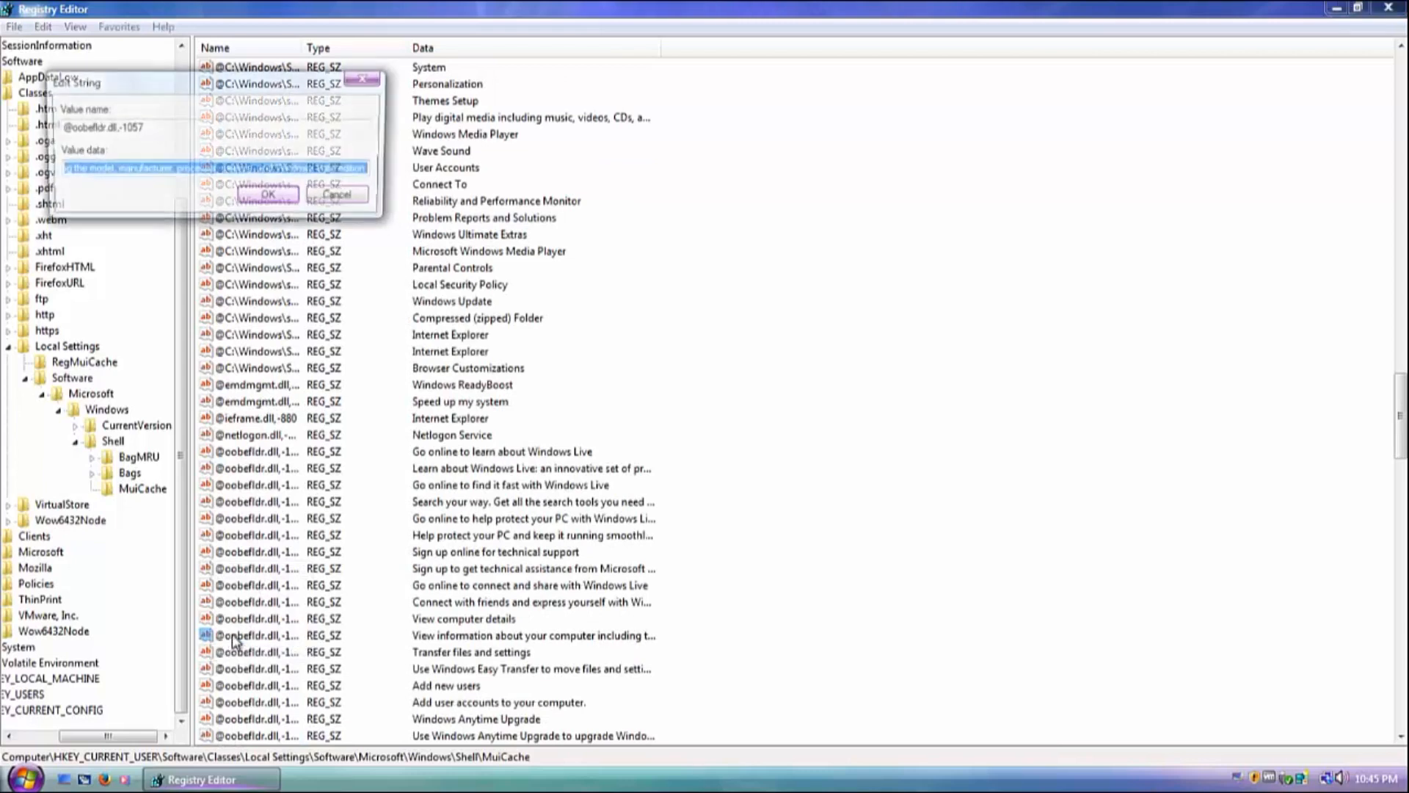
key(End)
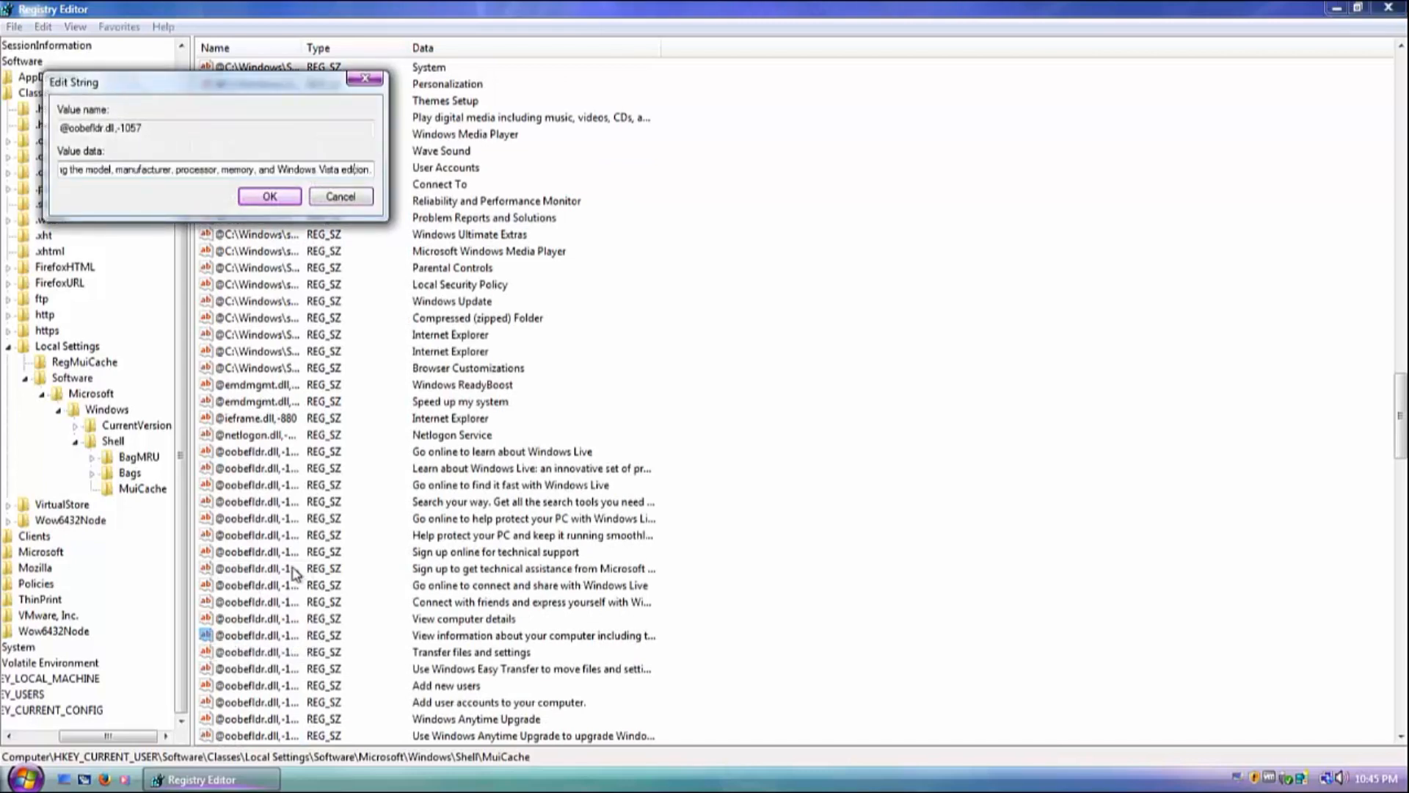
key(BackSpace)
key(BackSpace)
key(BackSpace)
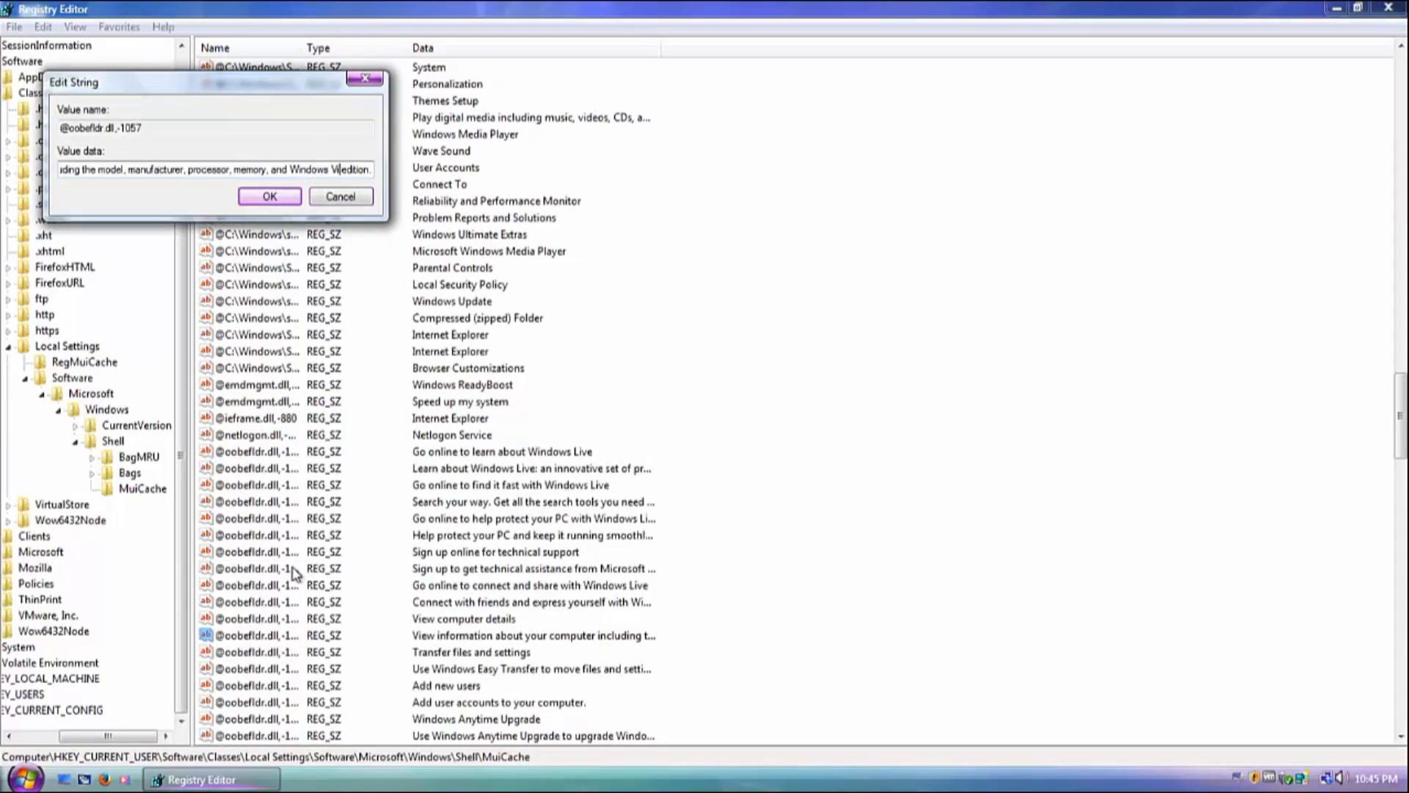
key(Return)
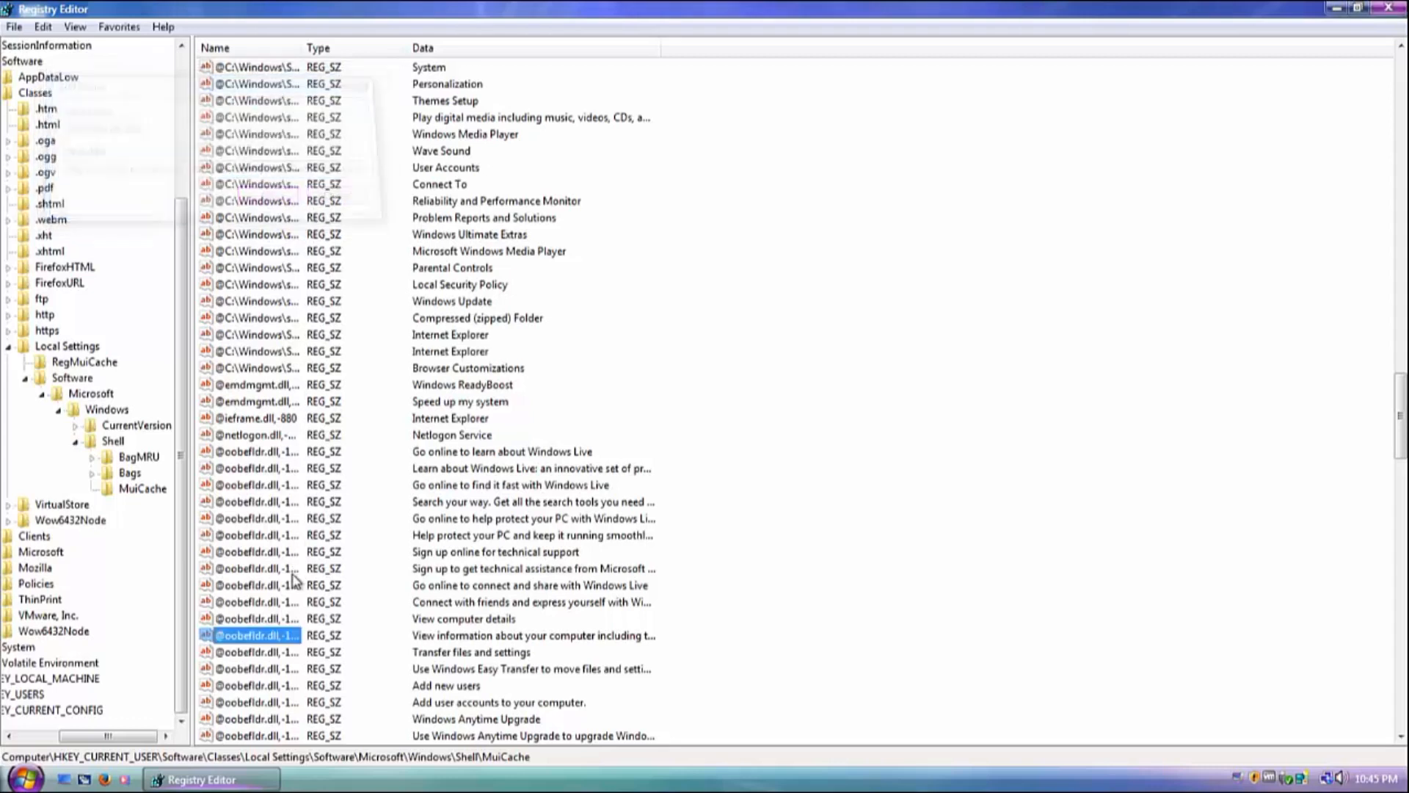
key(ctrl+f)
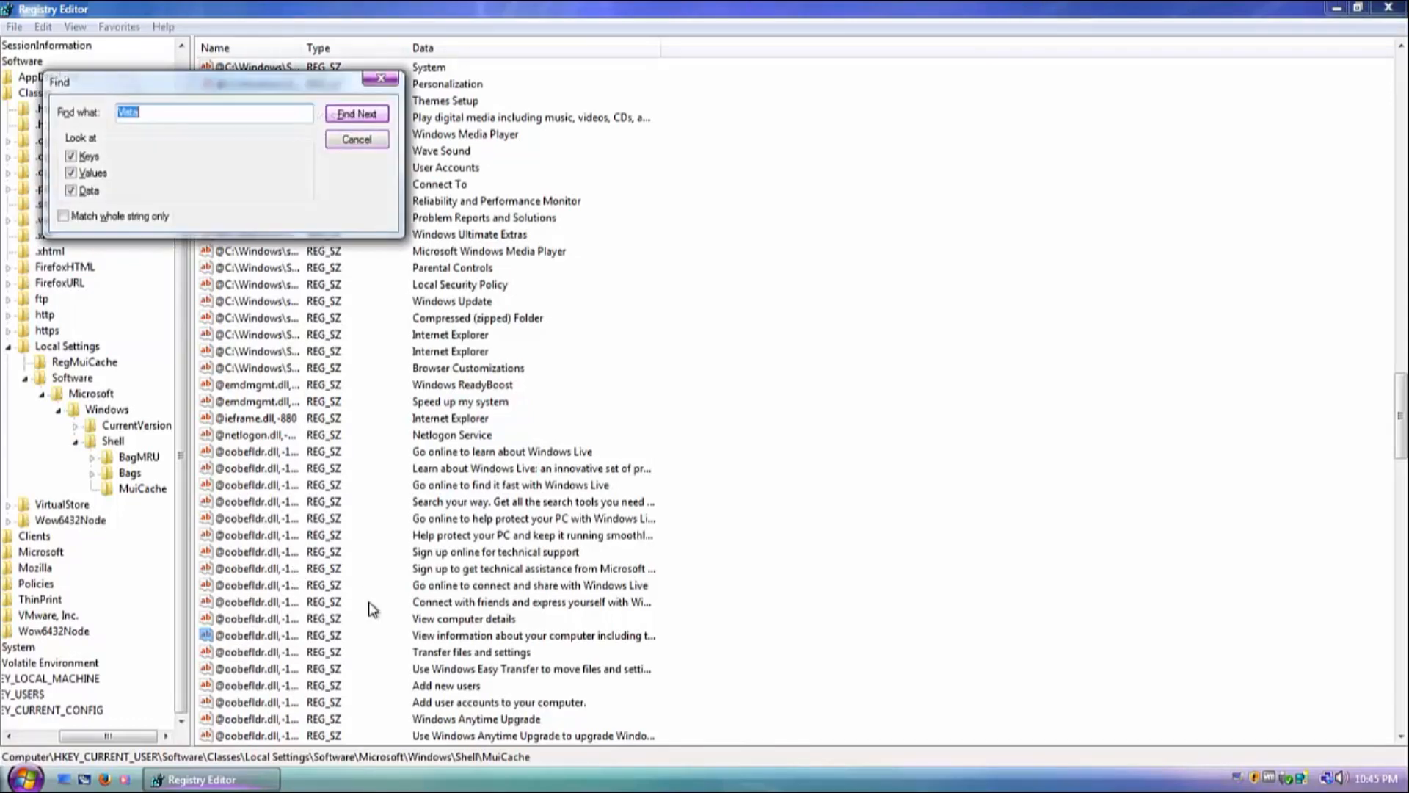
key(Return)
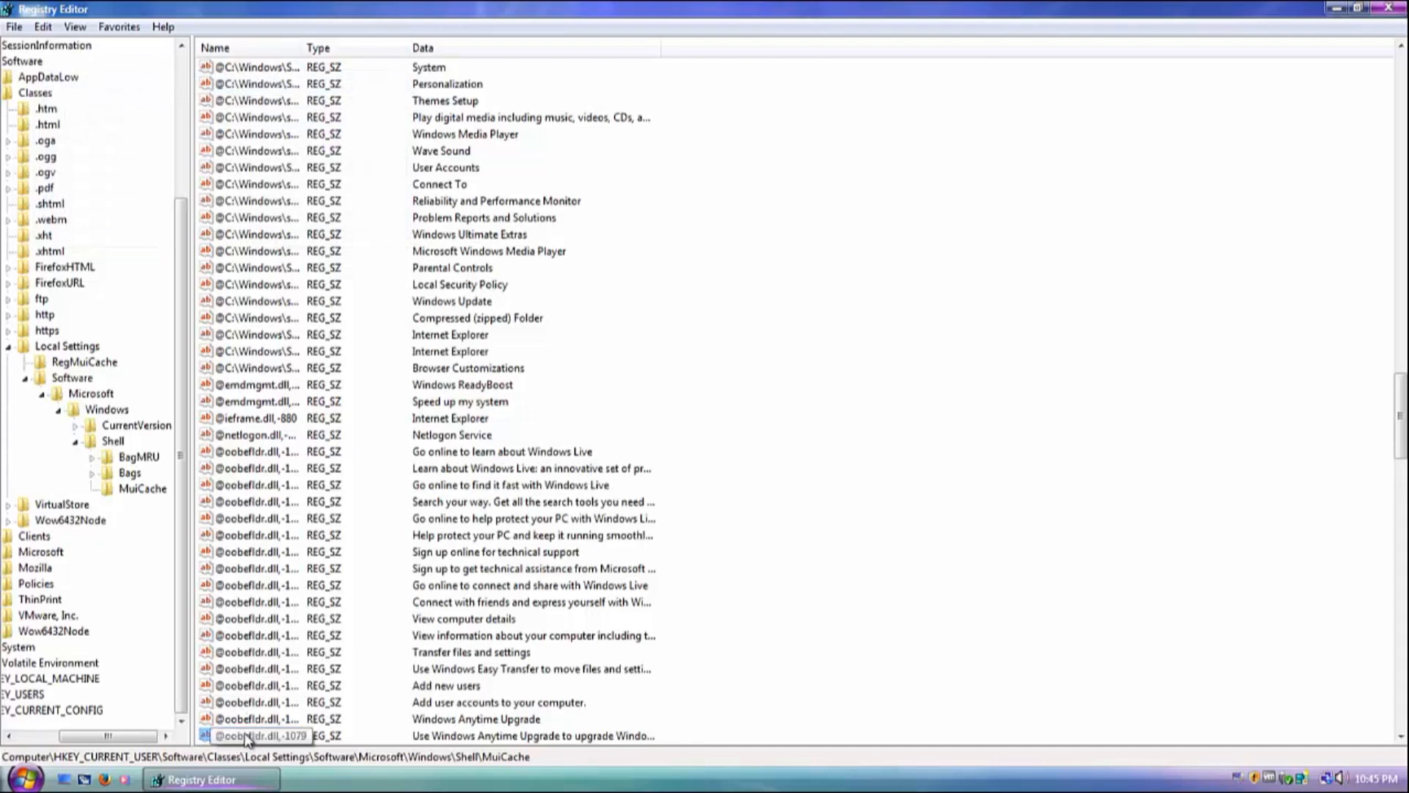
double_click(267, 736)
click(274, 171)
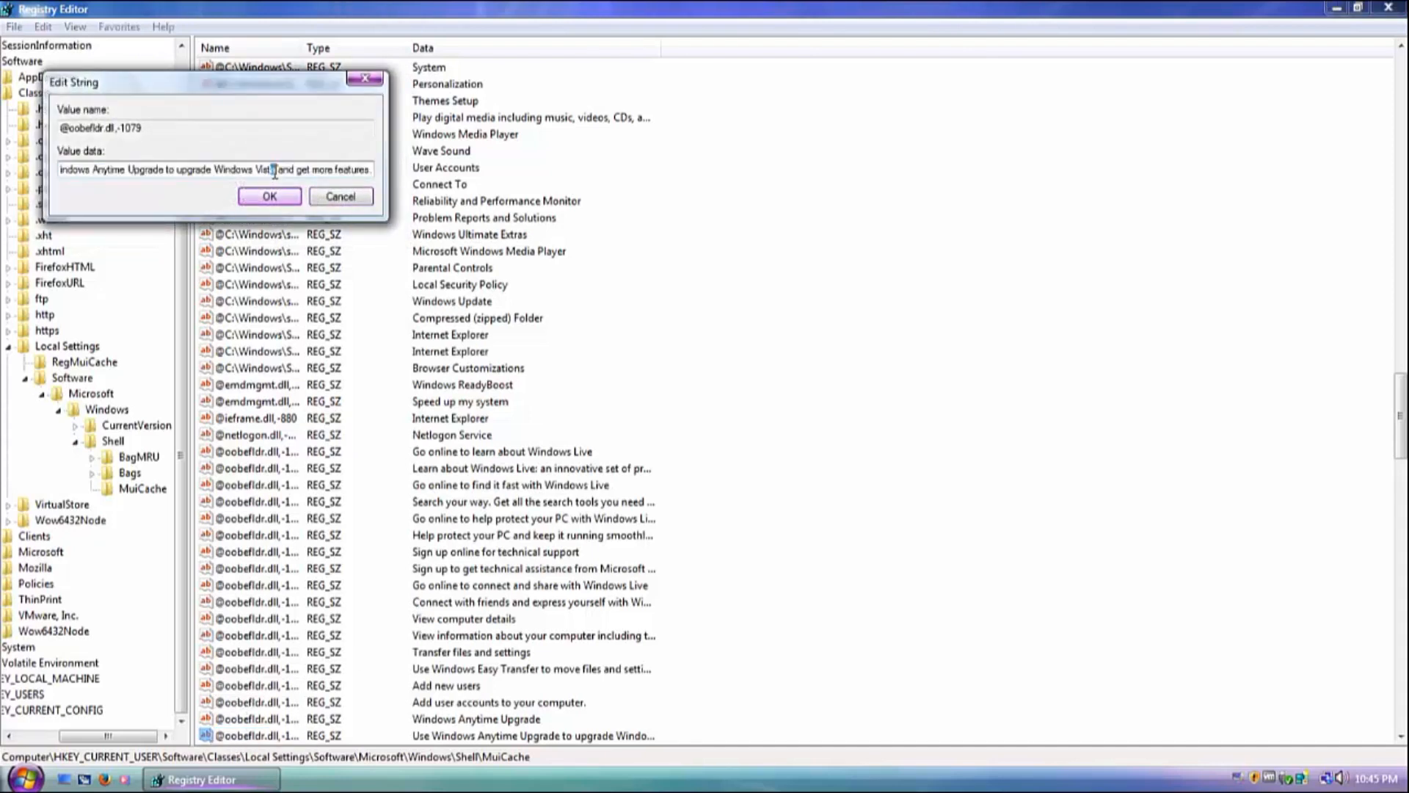
key(BackSpace)
key(BackSpace)
key(BackSpace)
text(it)
key(BackSpace)
key(BackSpace)
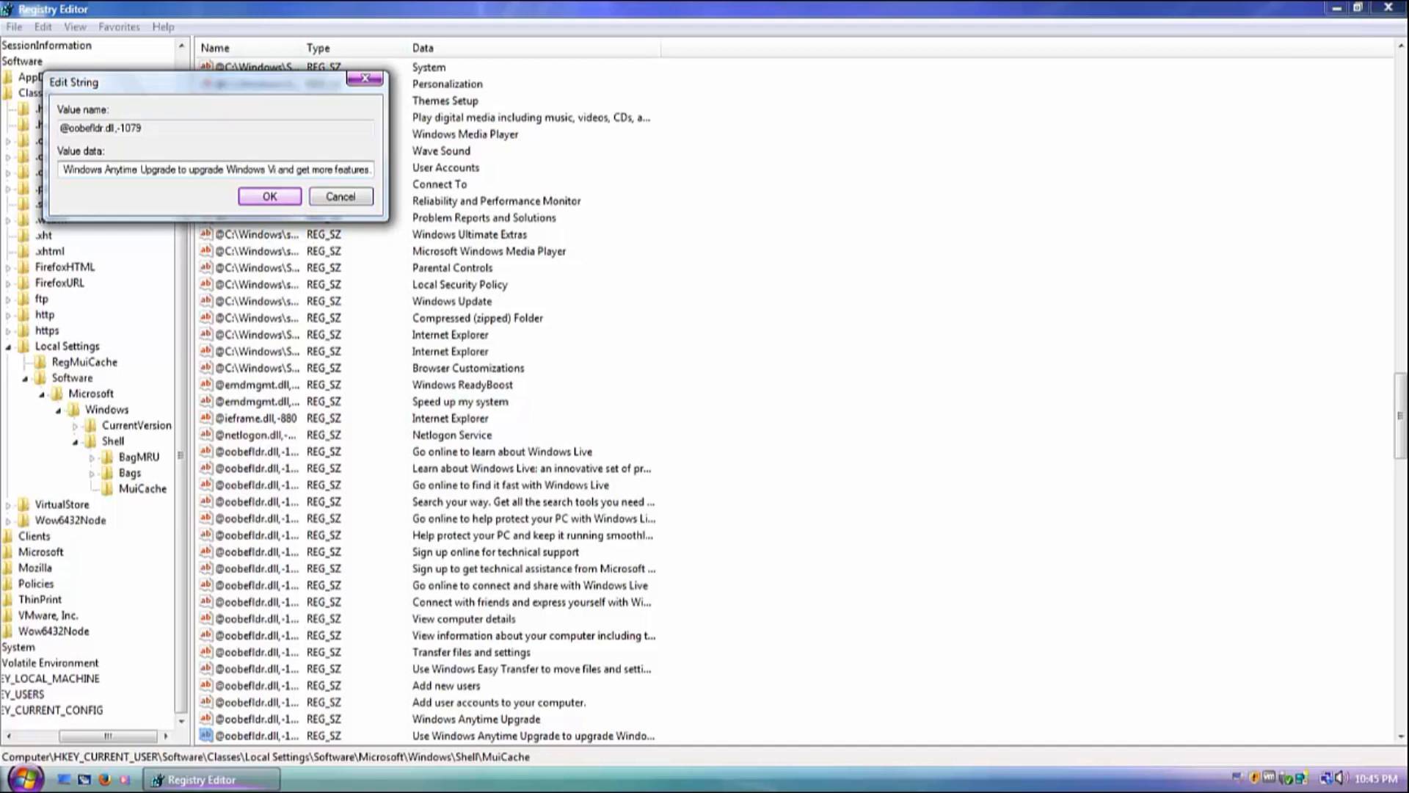
text(enna)
key(Return)
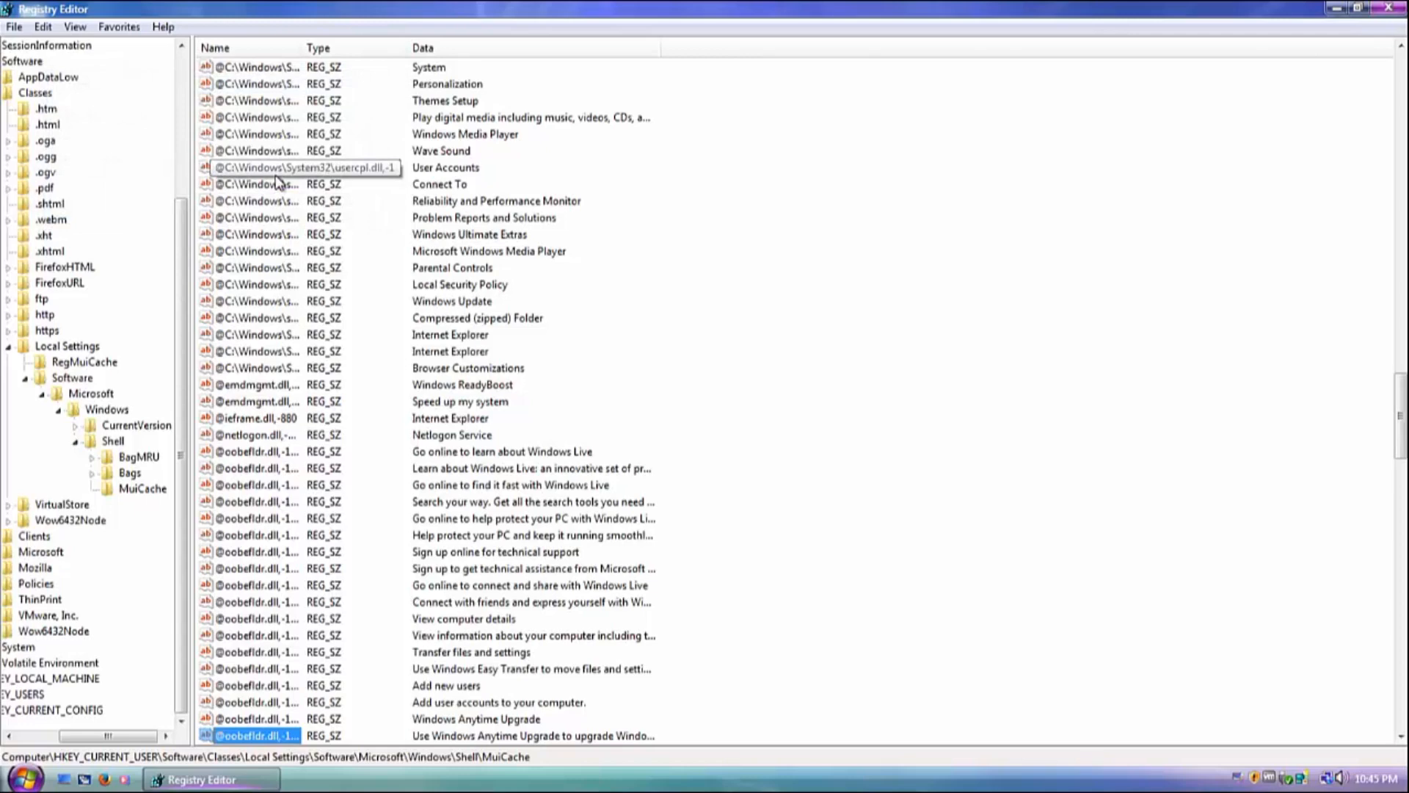
key(ctrl+f)
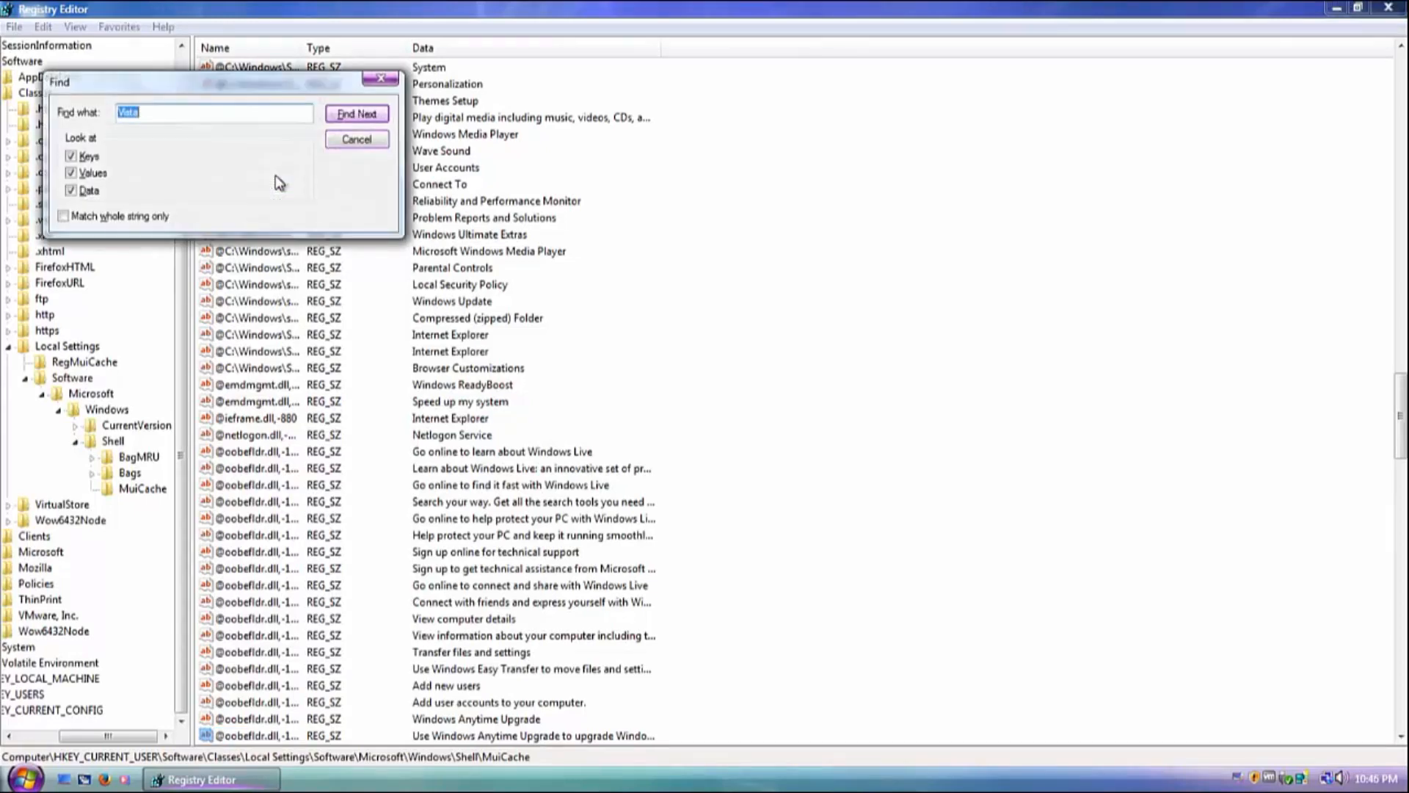
key(Return)
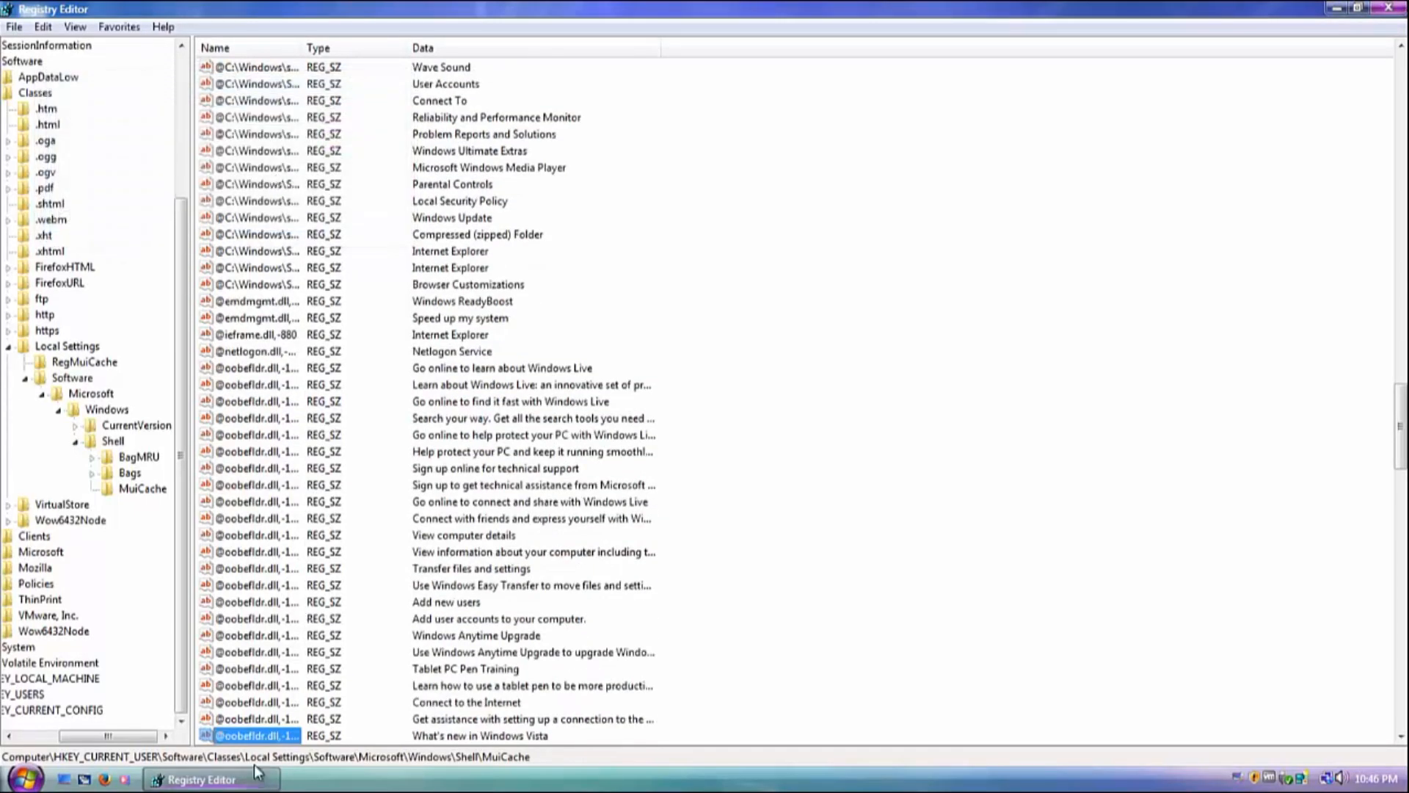
double_click(273, 736)
key(End)
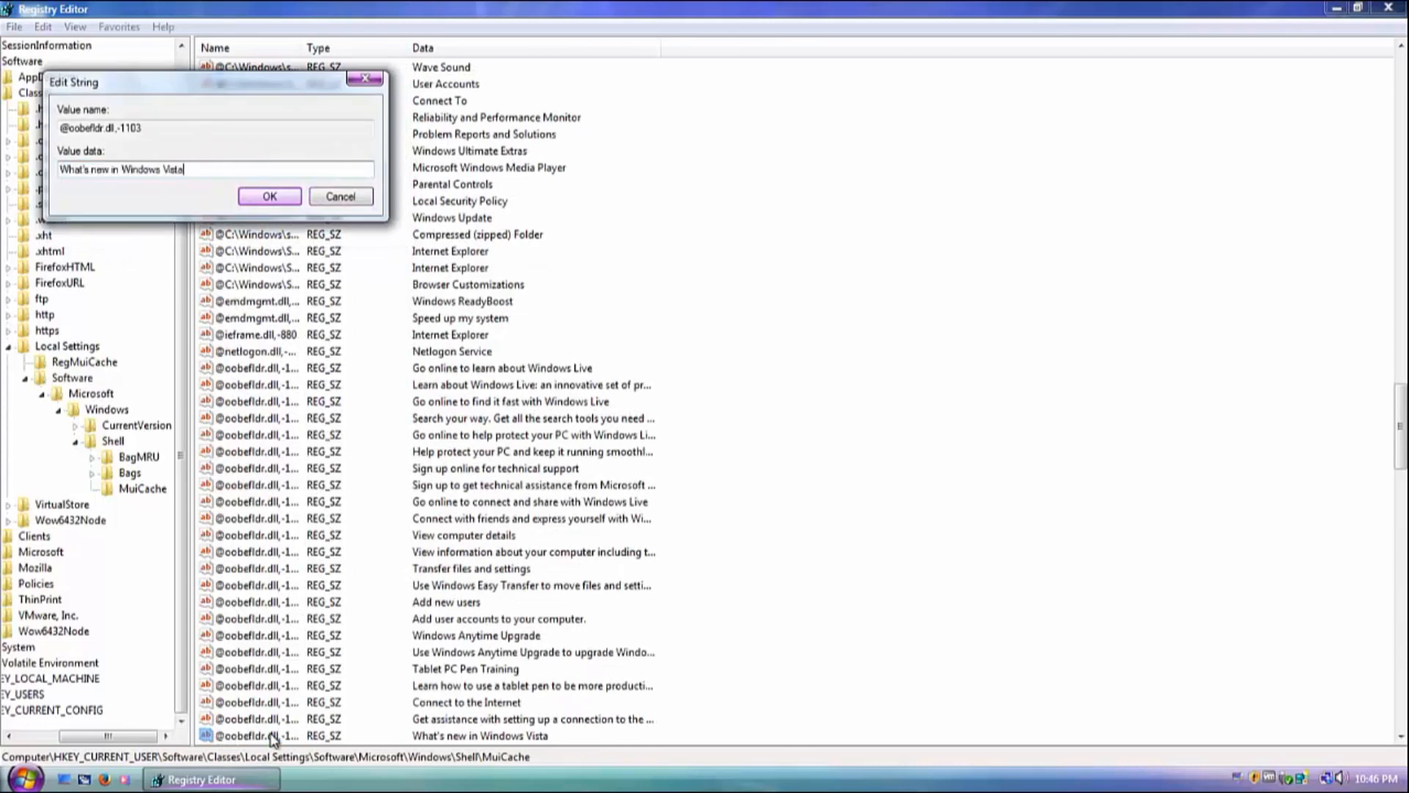
text(enna)
key(Return)
key(ctrl+f)
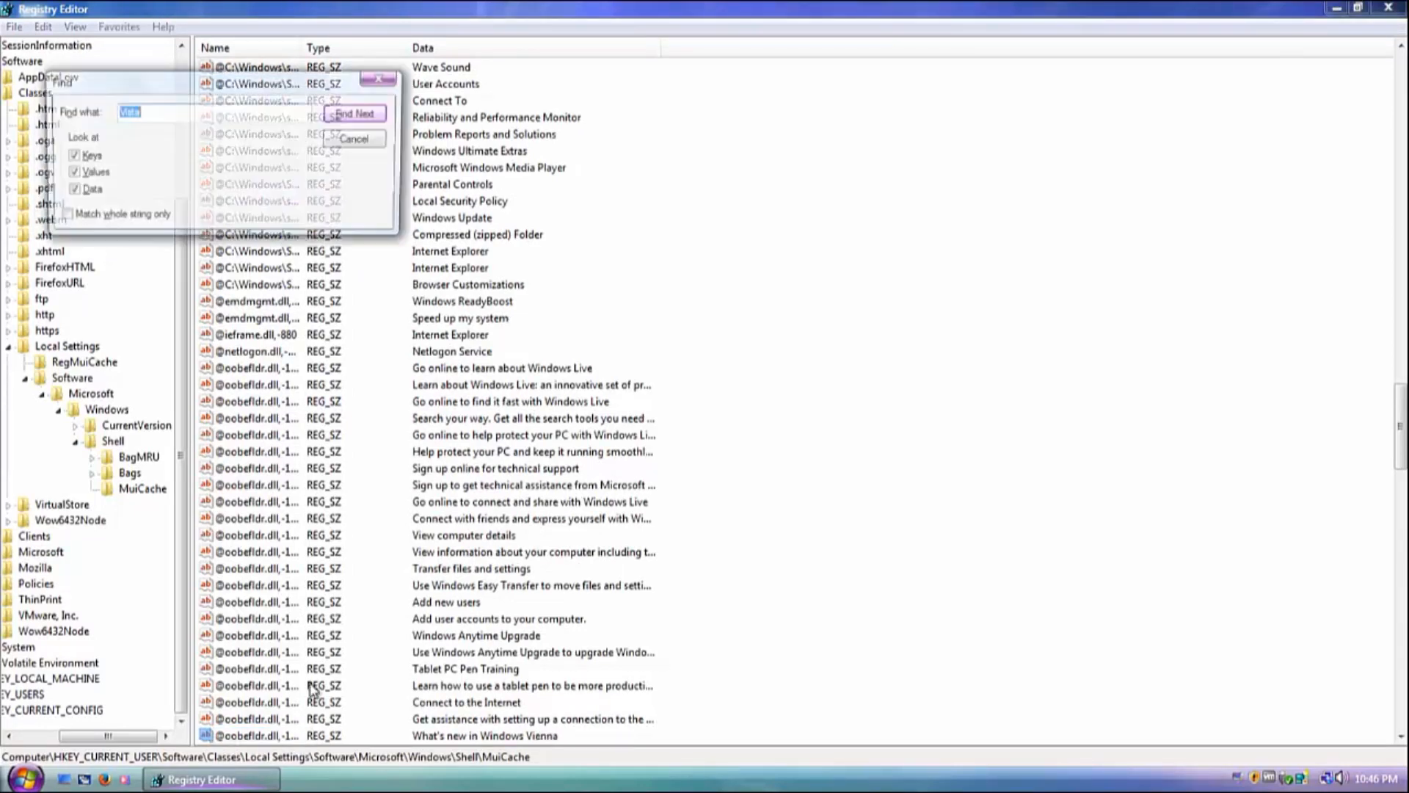
key(Return)
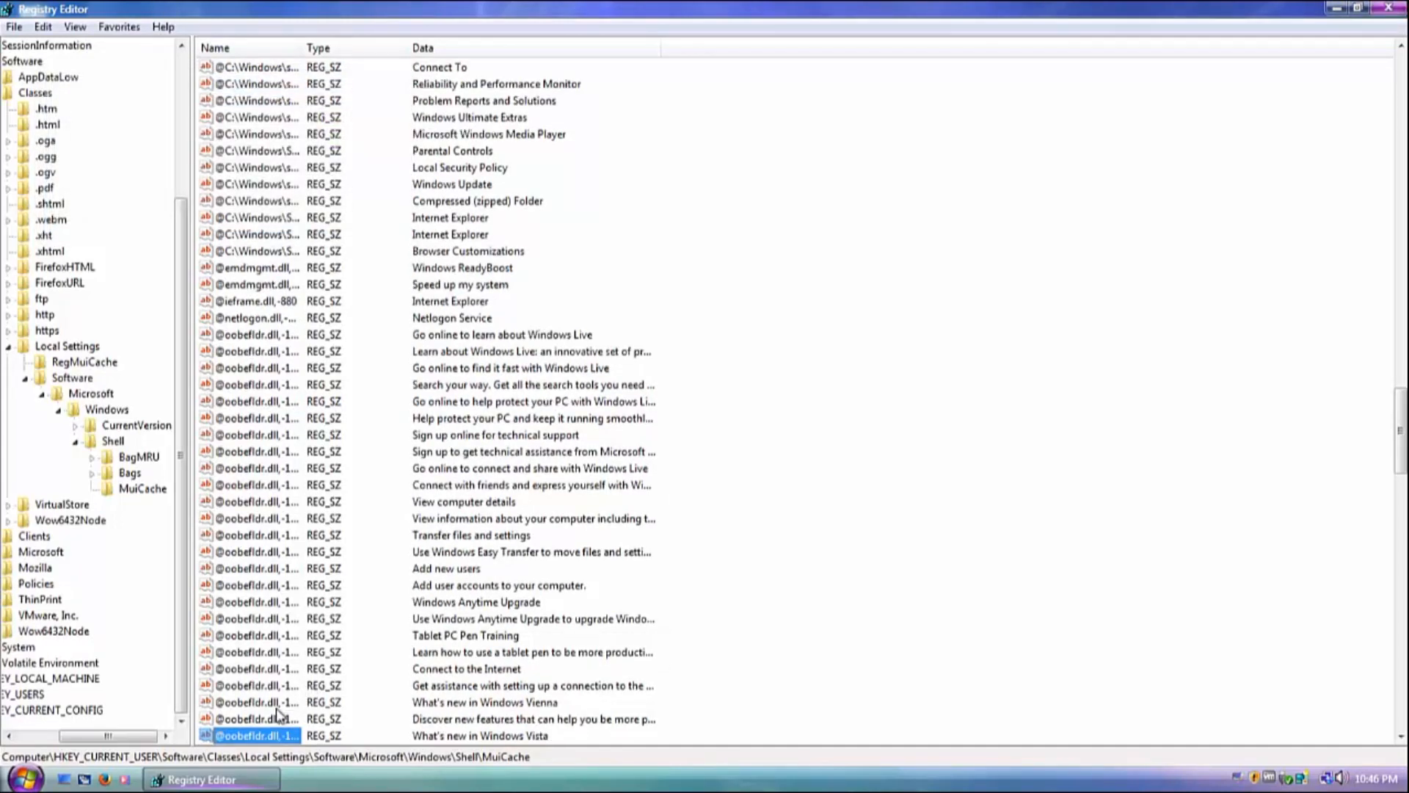
double_click(256, 718)
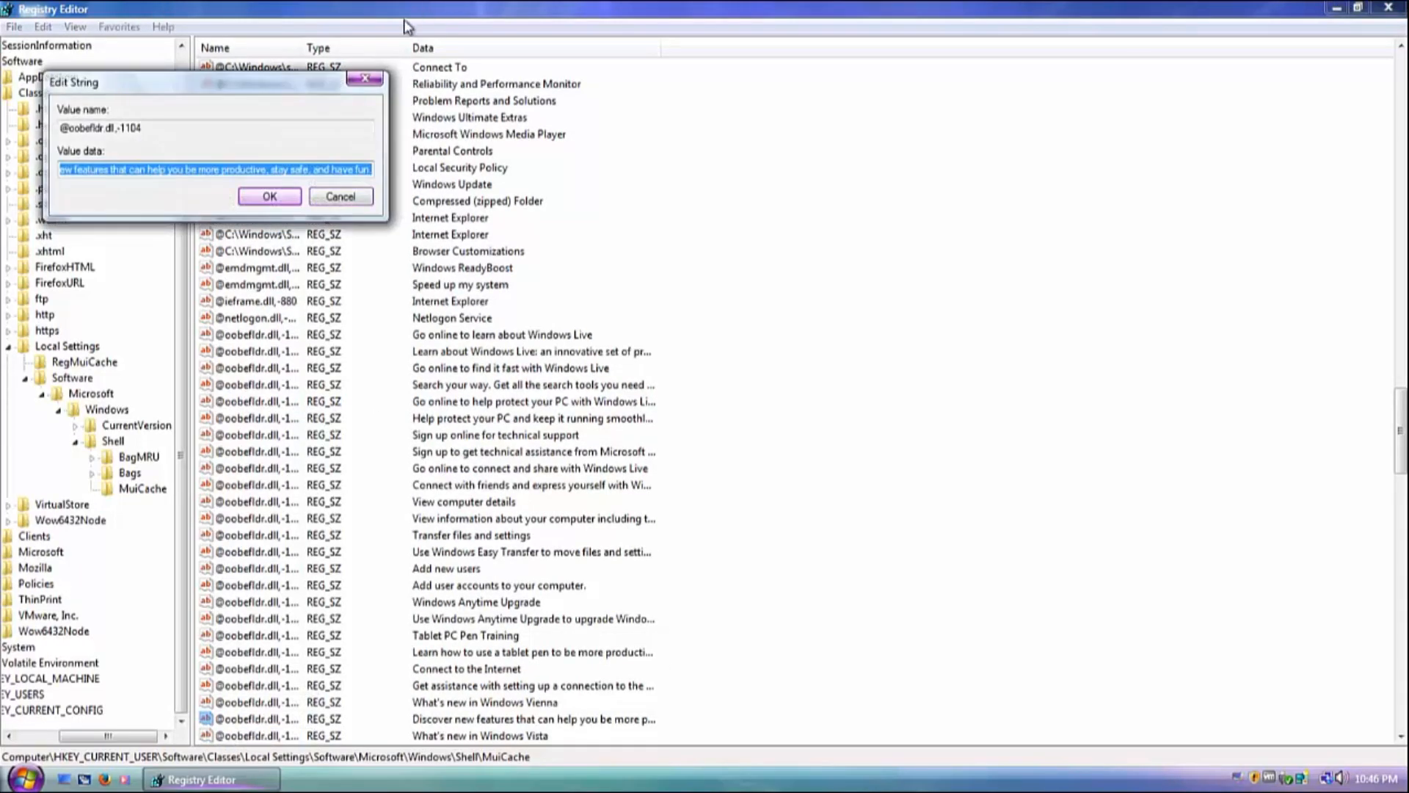
key(Escape)
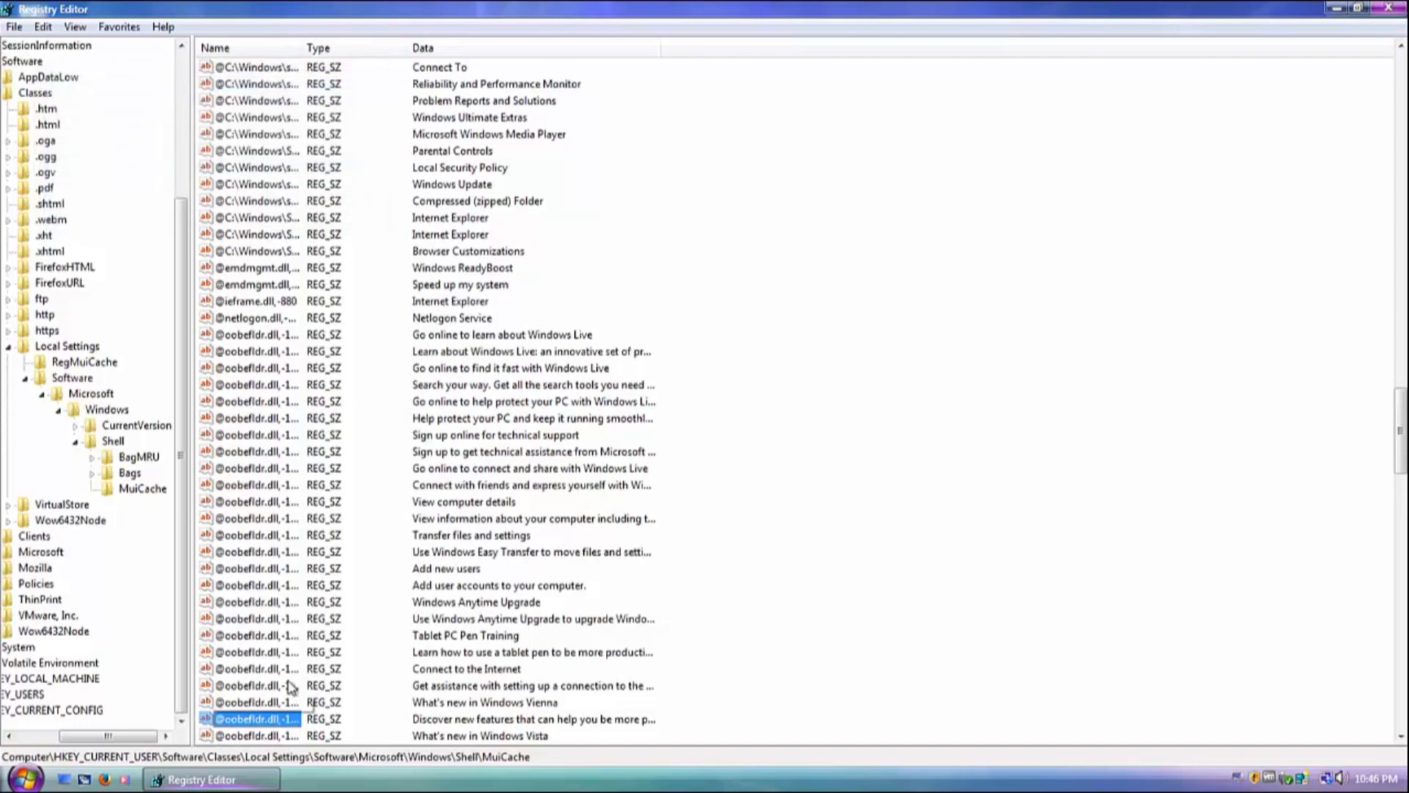
key(ctrl+f)
key(Return)
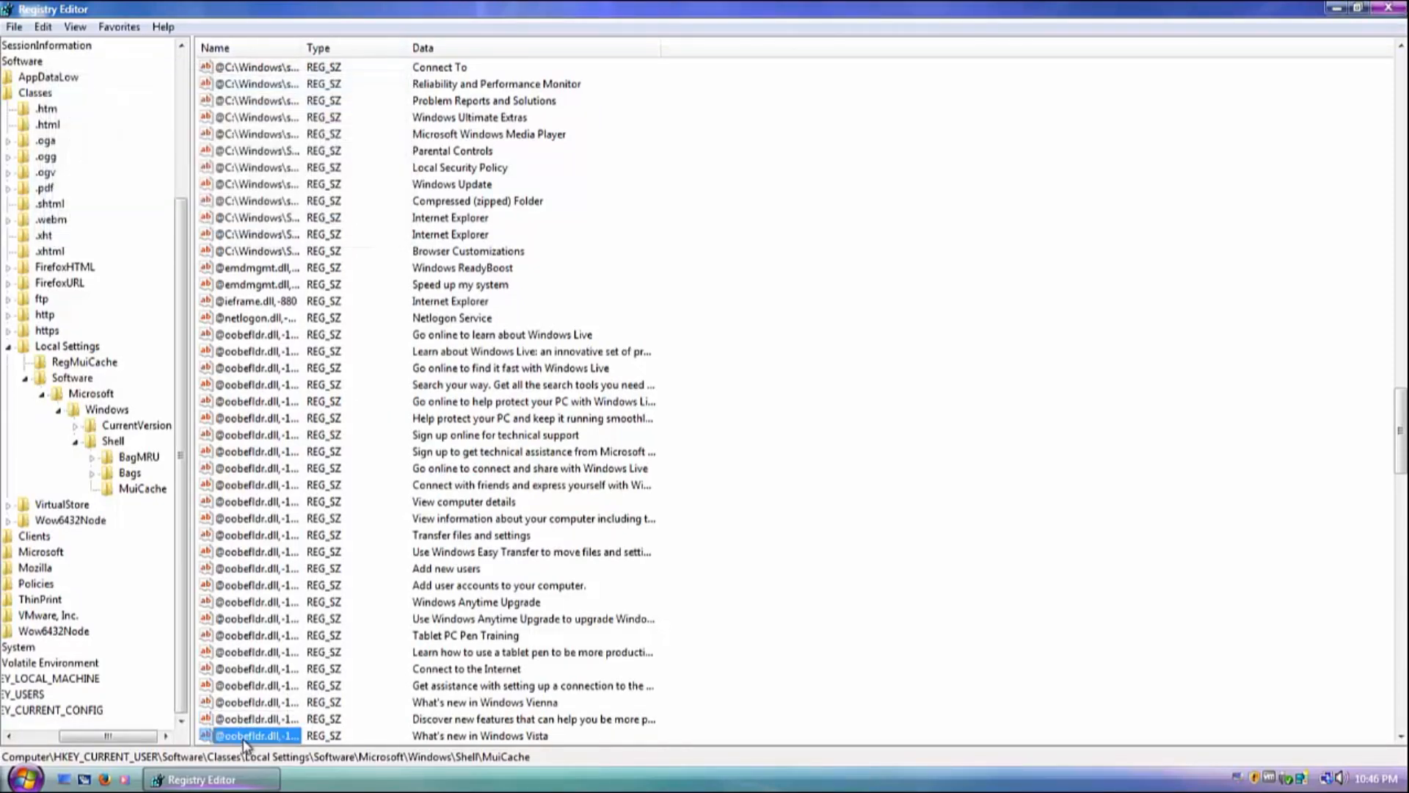
double_click(242, 737)
key(End)
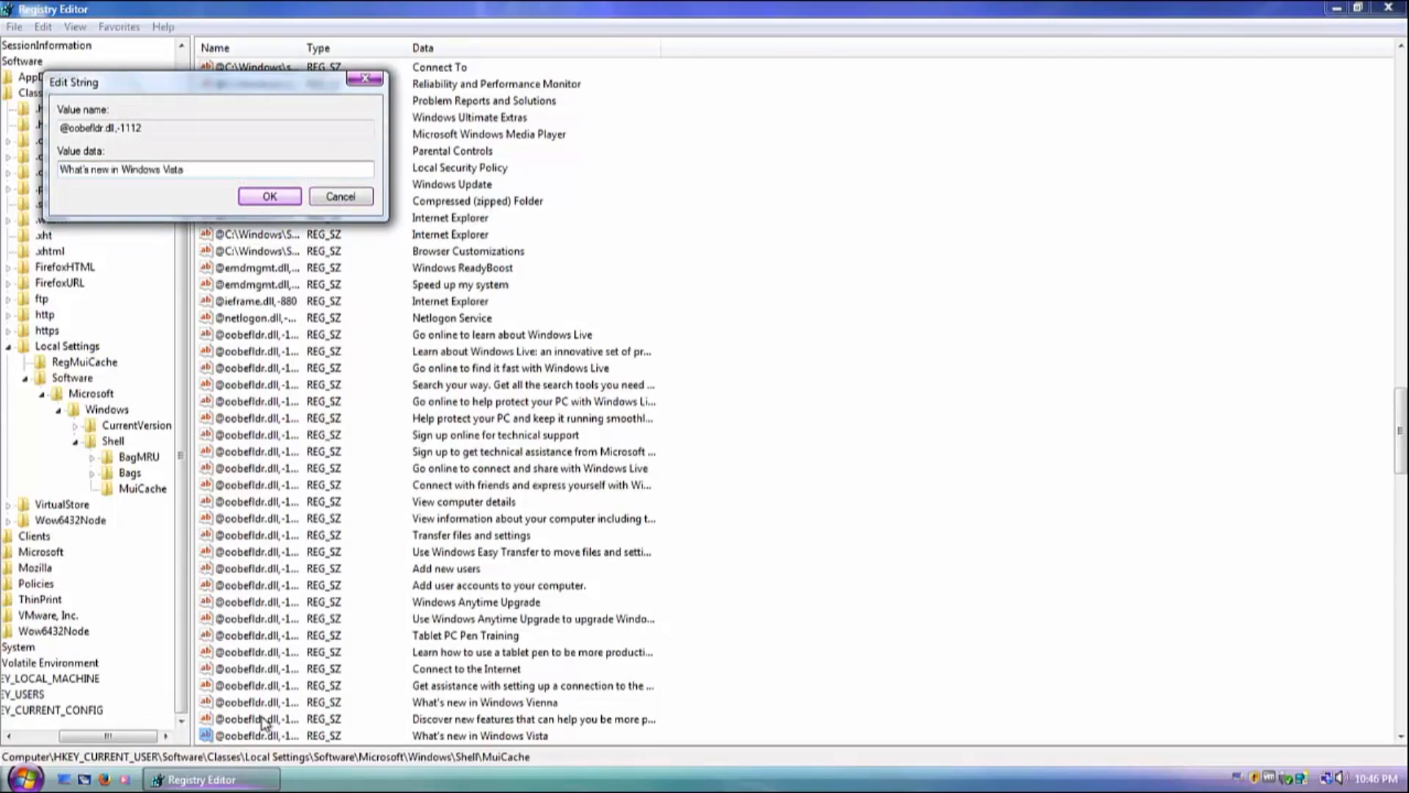
text(enn)
key(Return)
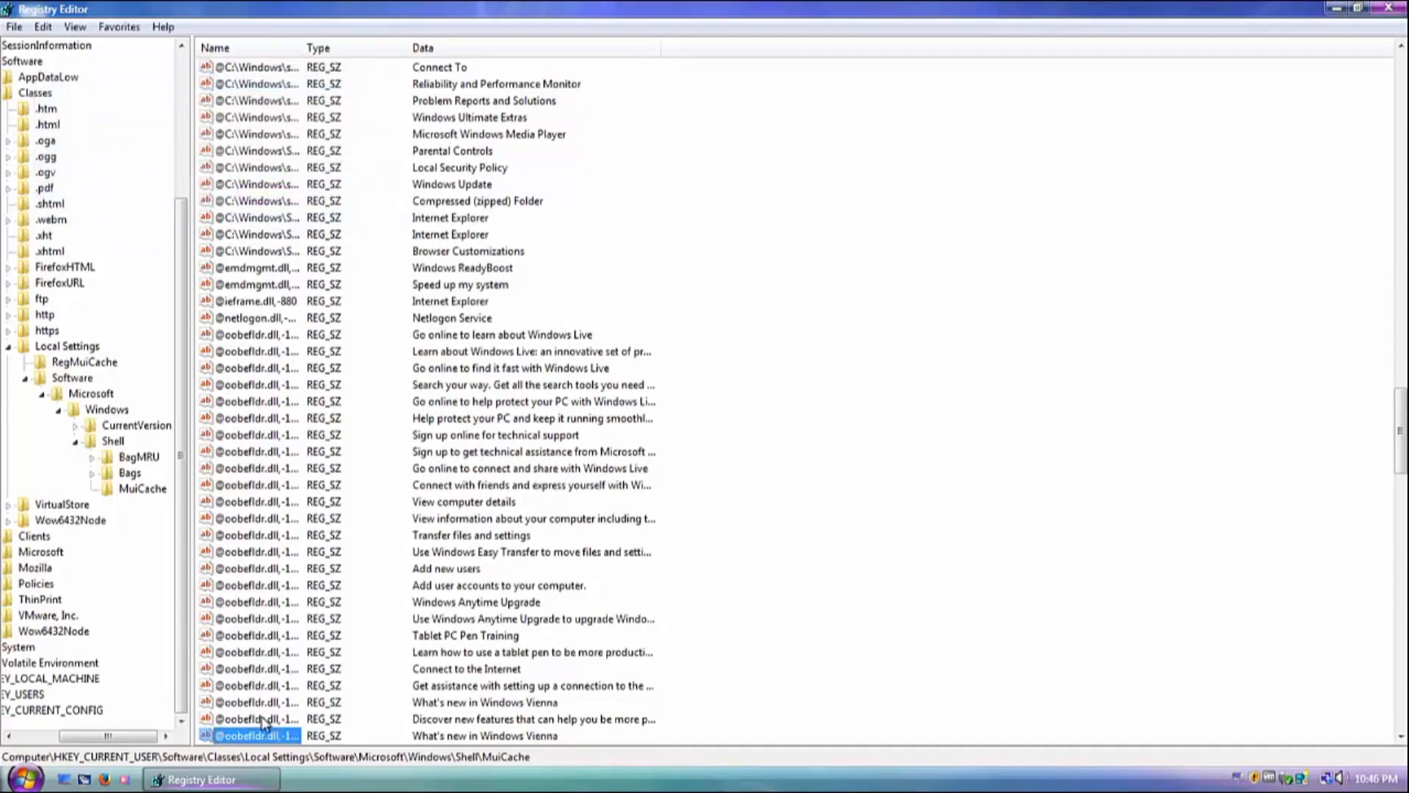
key(ctrl+f)
key(Return)
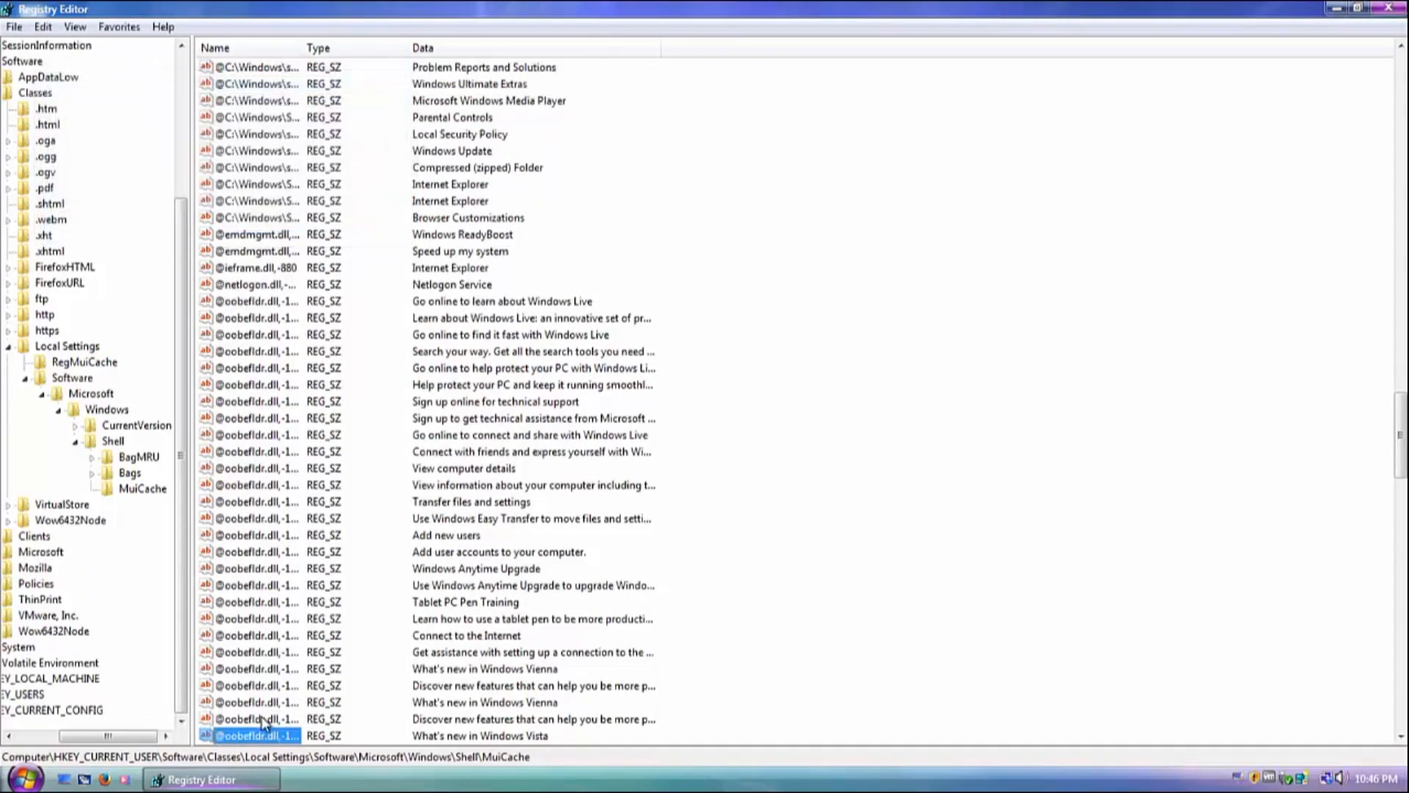
double_click(248, 735)
key(End)
key(BackSpace)
text(e)
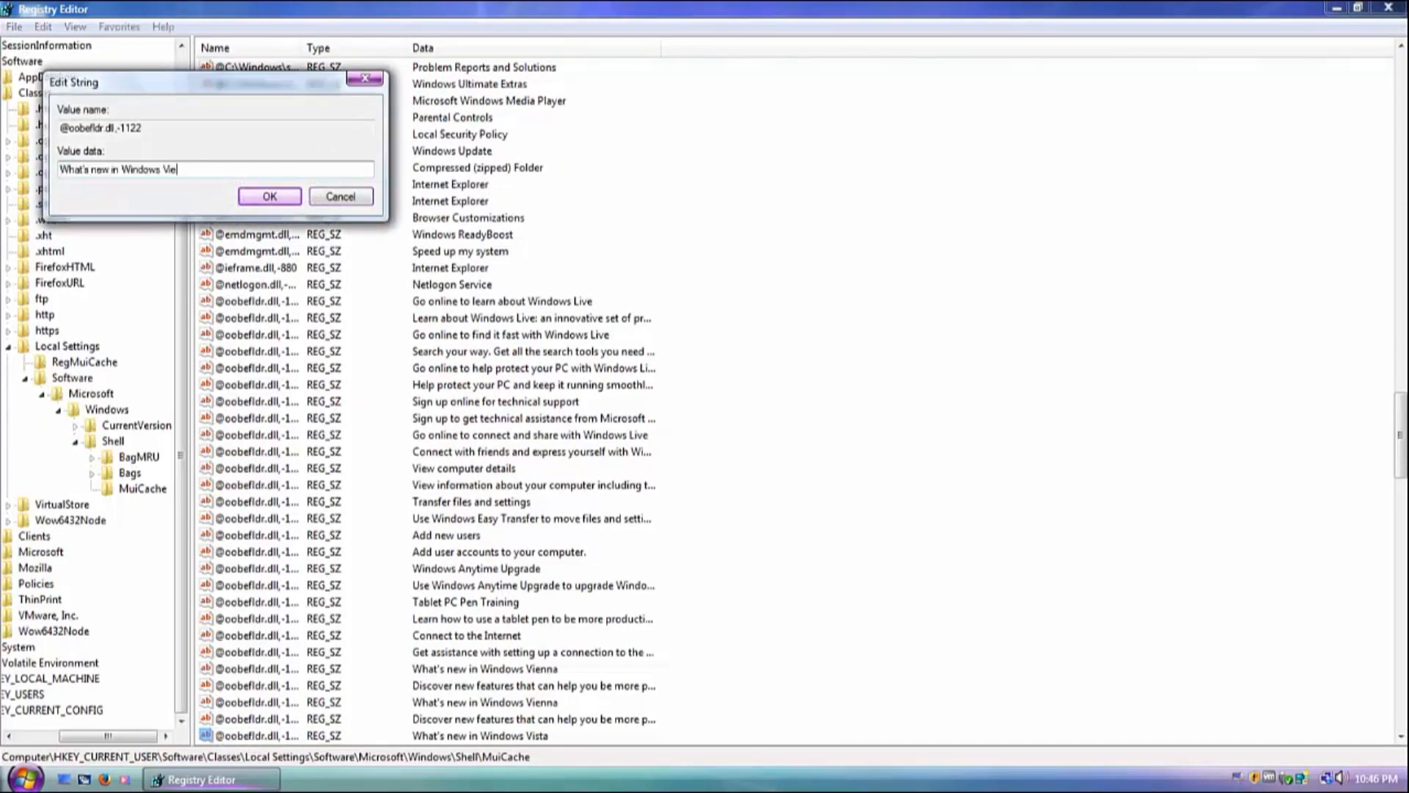
text(nna)
key(Return)
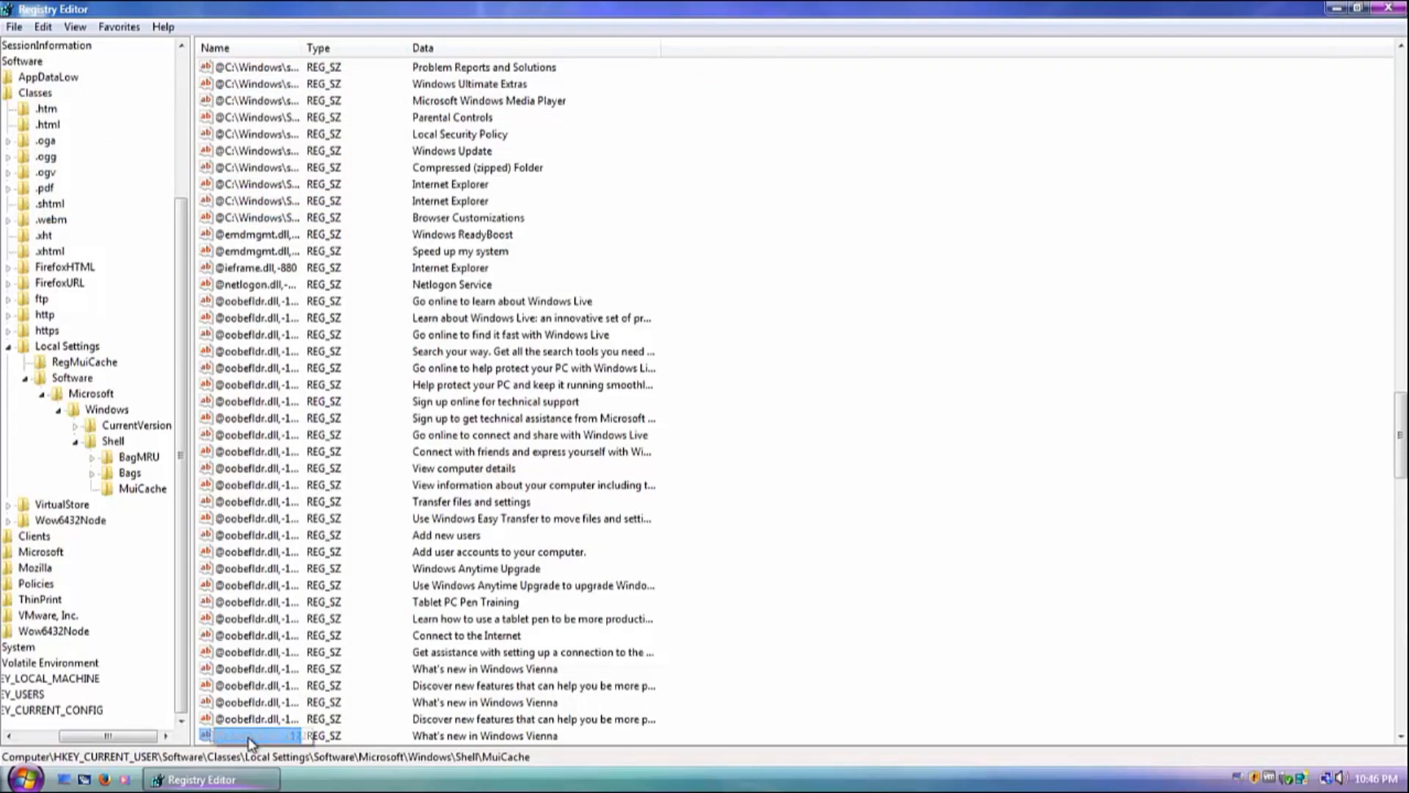
key(ctrl+f)
key(Return)
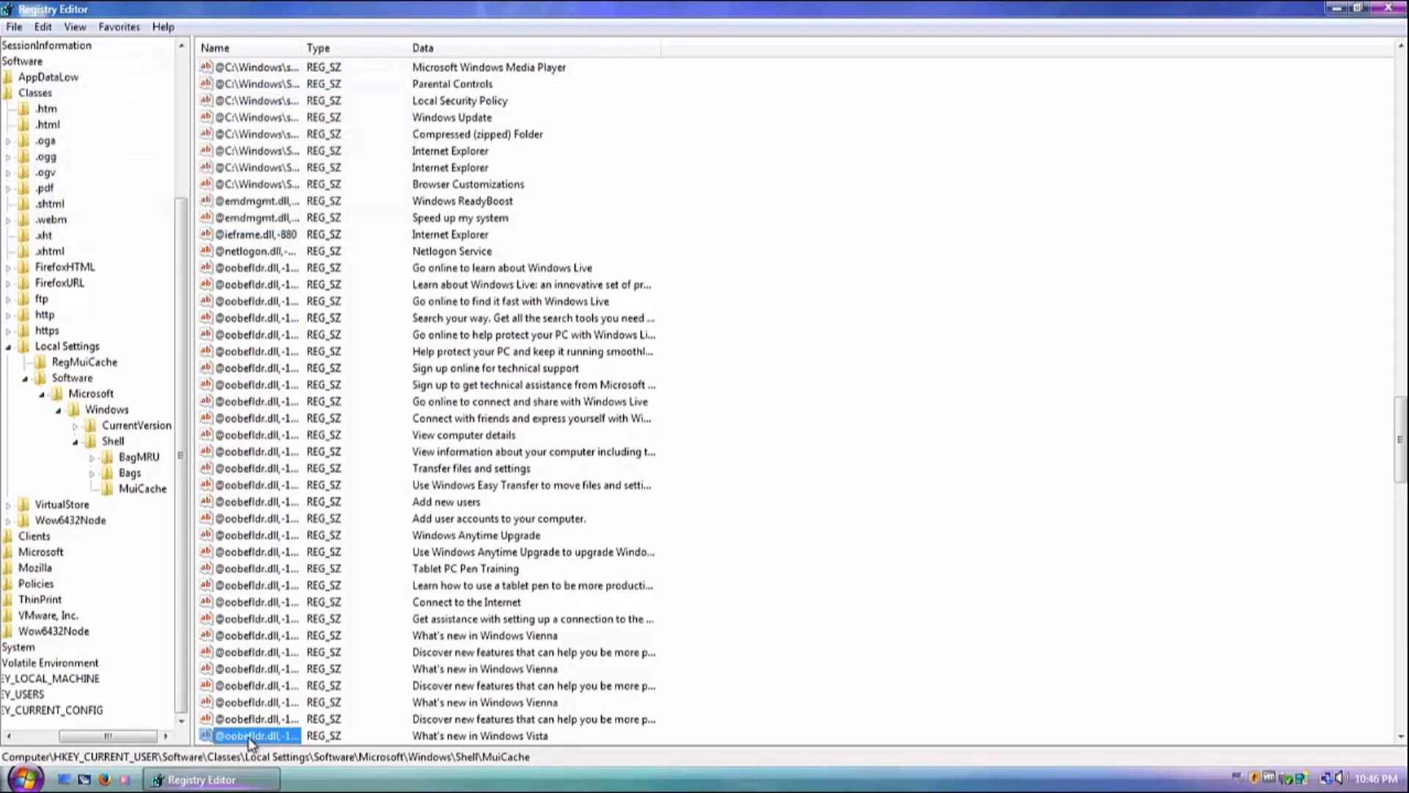
double_click(250, 736)
key(End)
key(BackSpace)
key(BackSpace)
text(e)
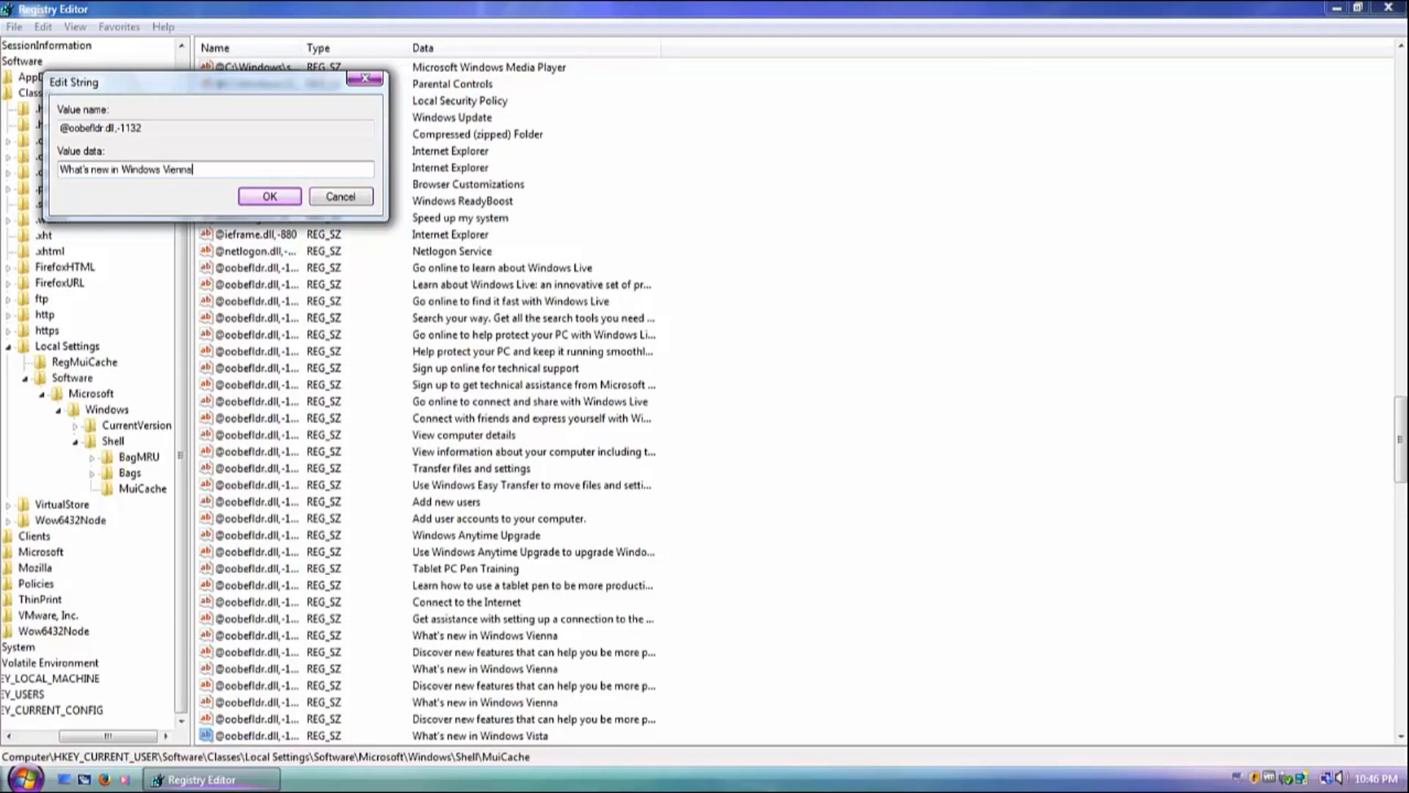
key(Return)
key(ctrl+f)
key(Return)
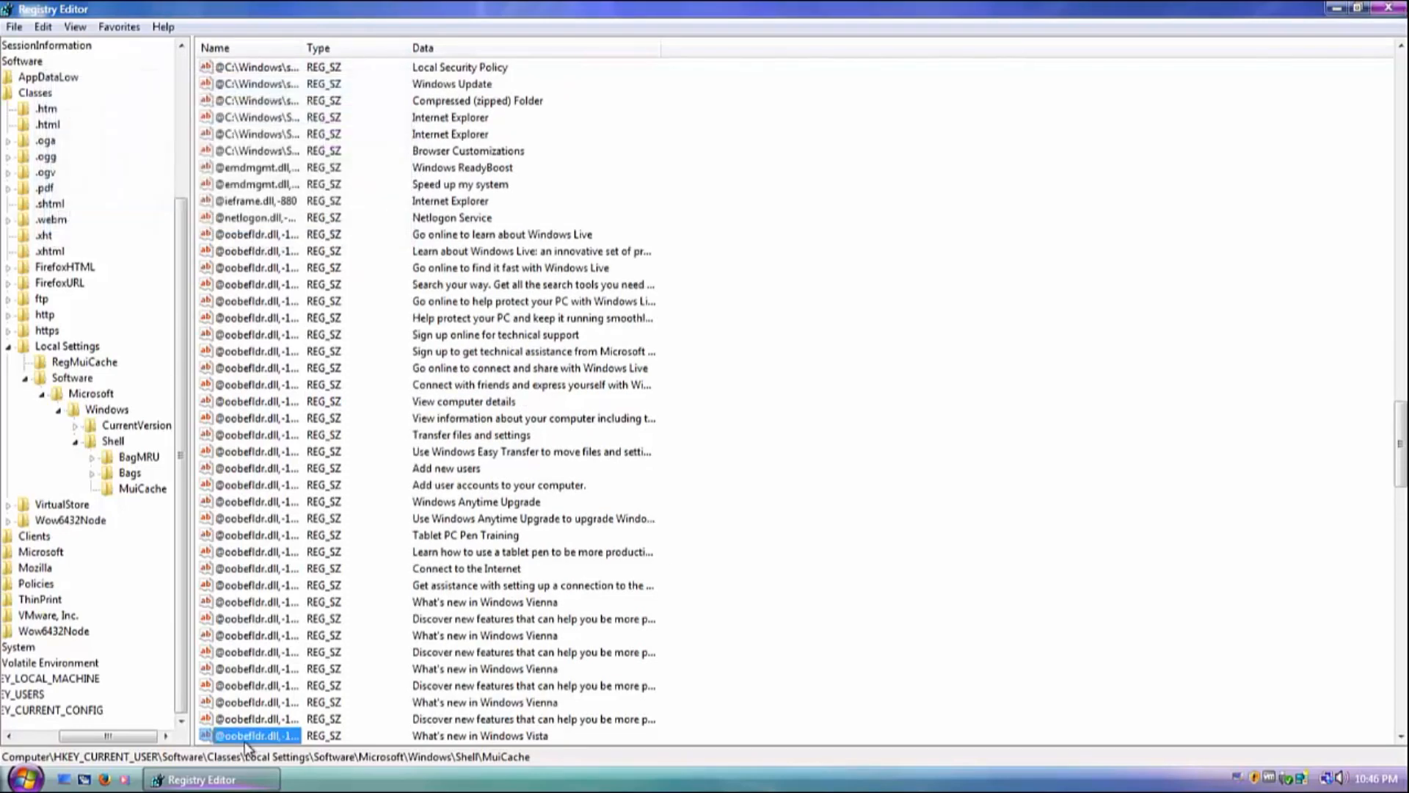
double_click(270, 736)
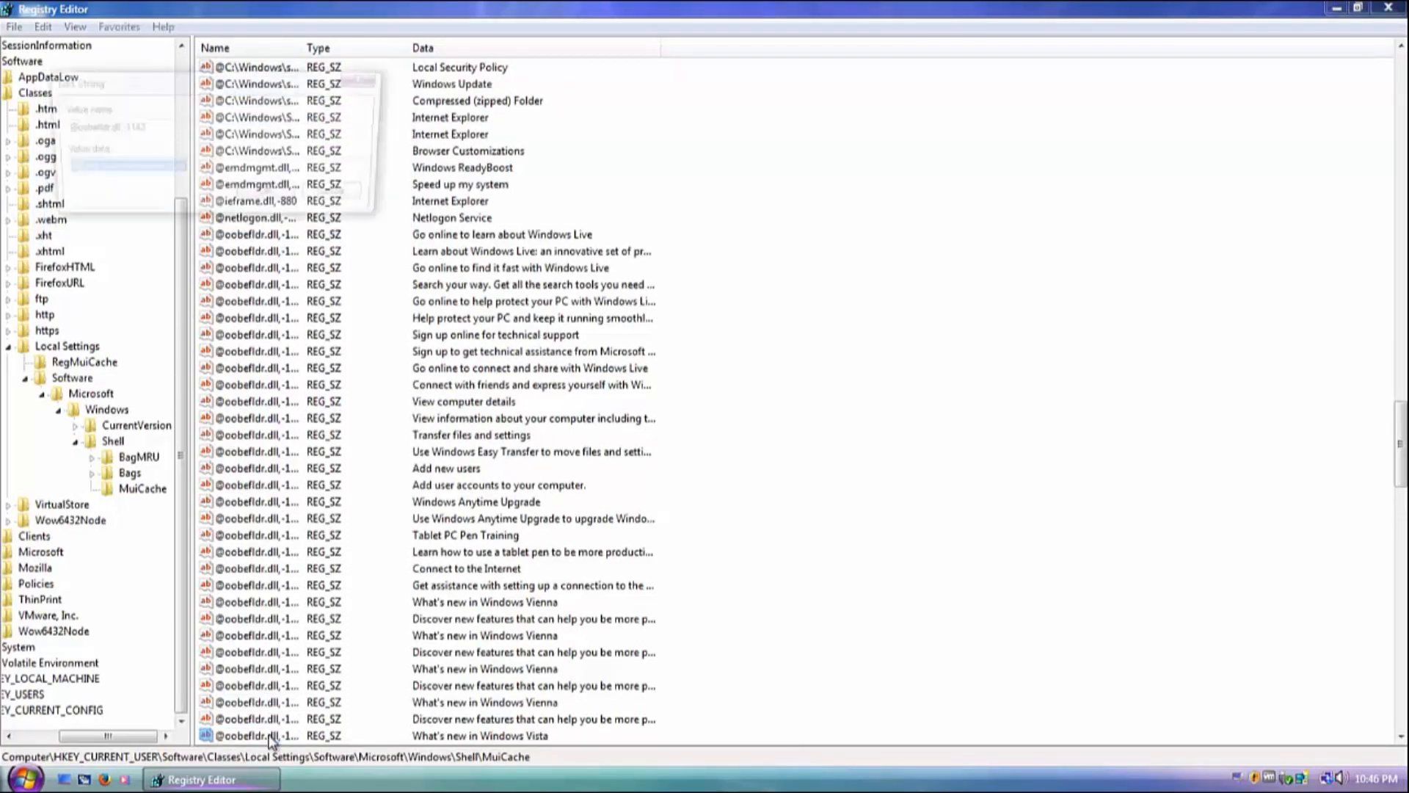
key(End)
text(enna)
key(Return)
key(ctrl+f)
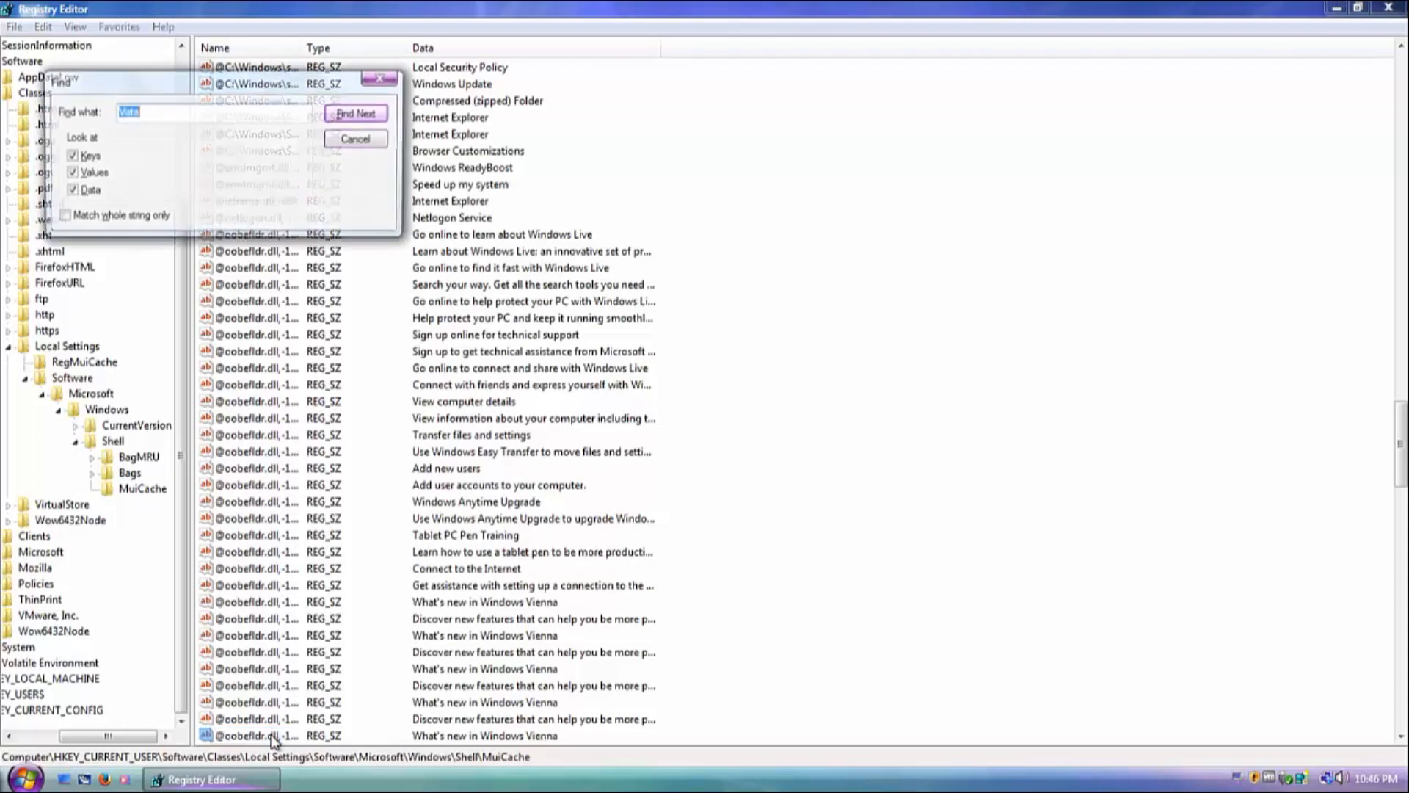
key(Return)
key(Return)
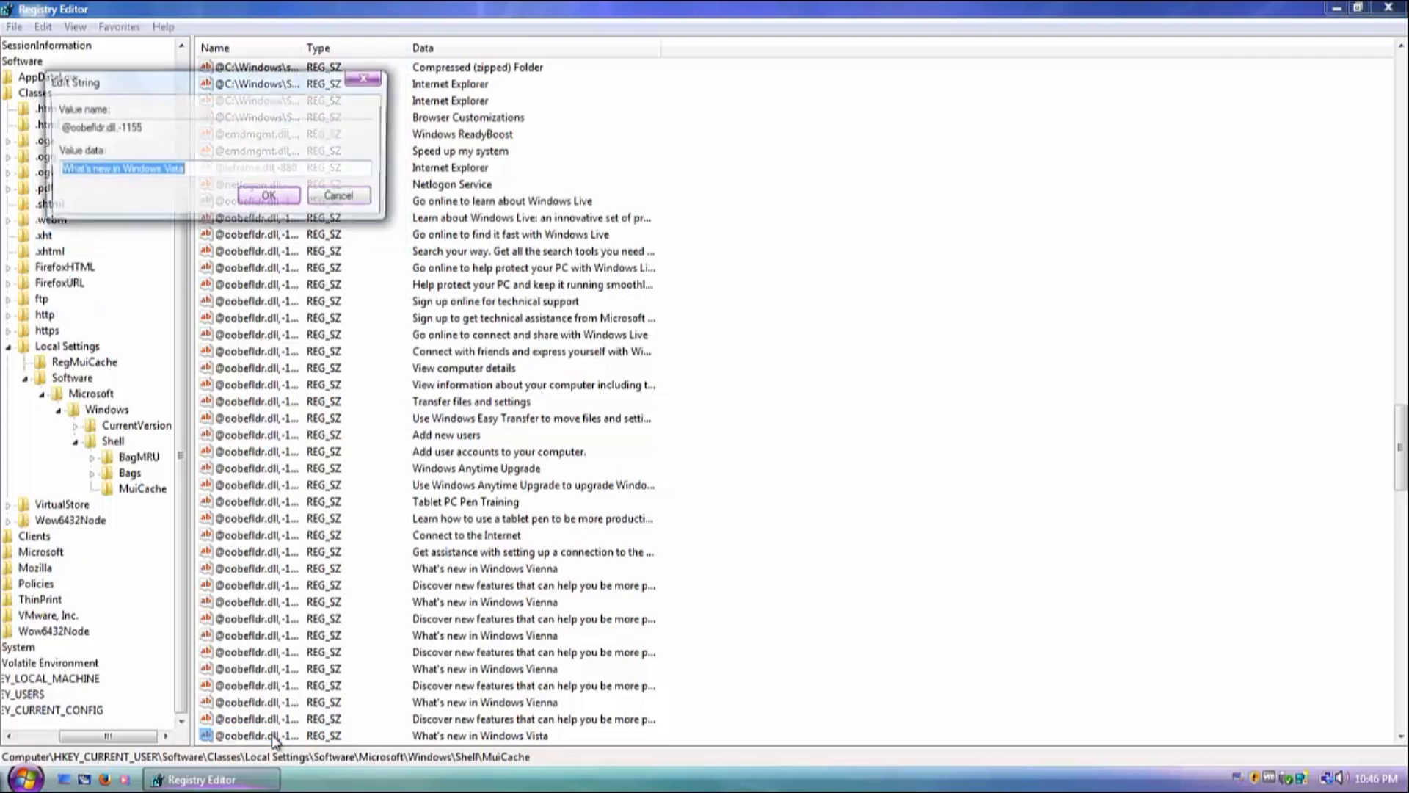
key(End)
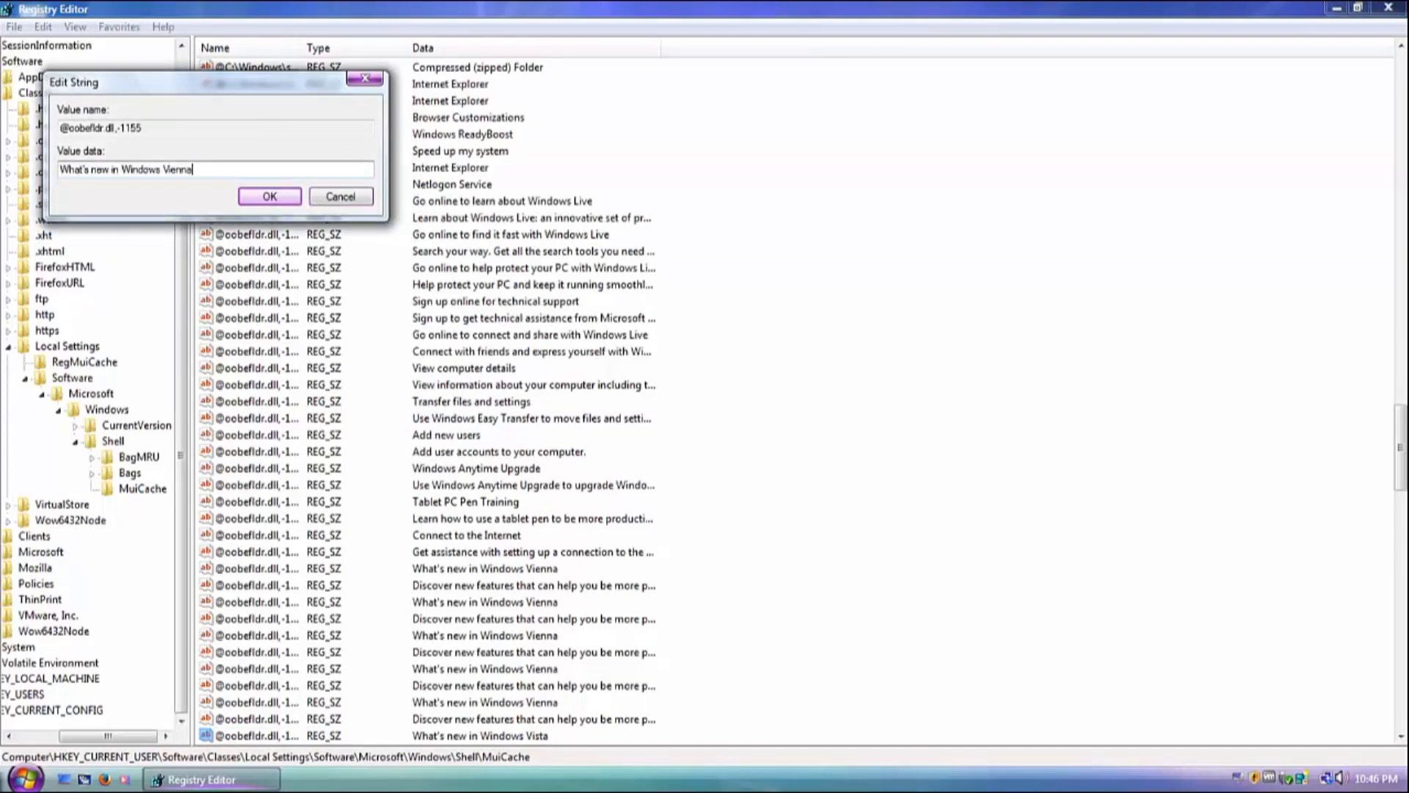
key(Return)
key(ctrl+f)
key(Return)
key(Return)
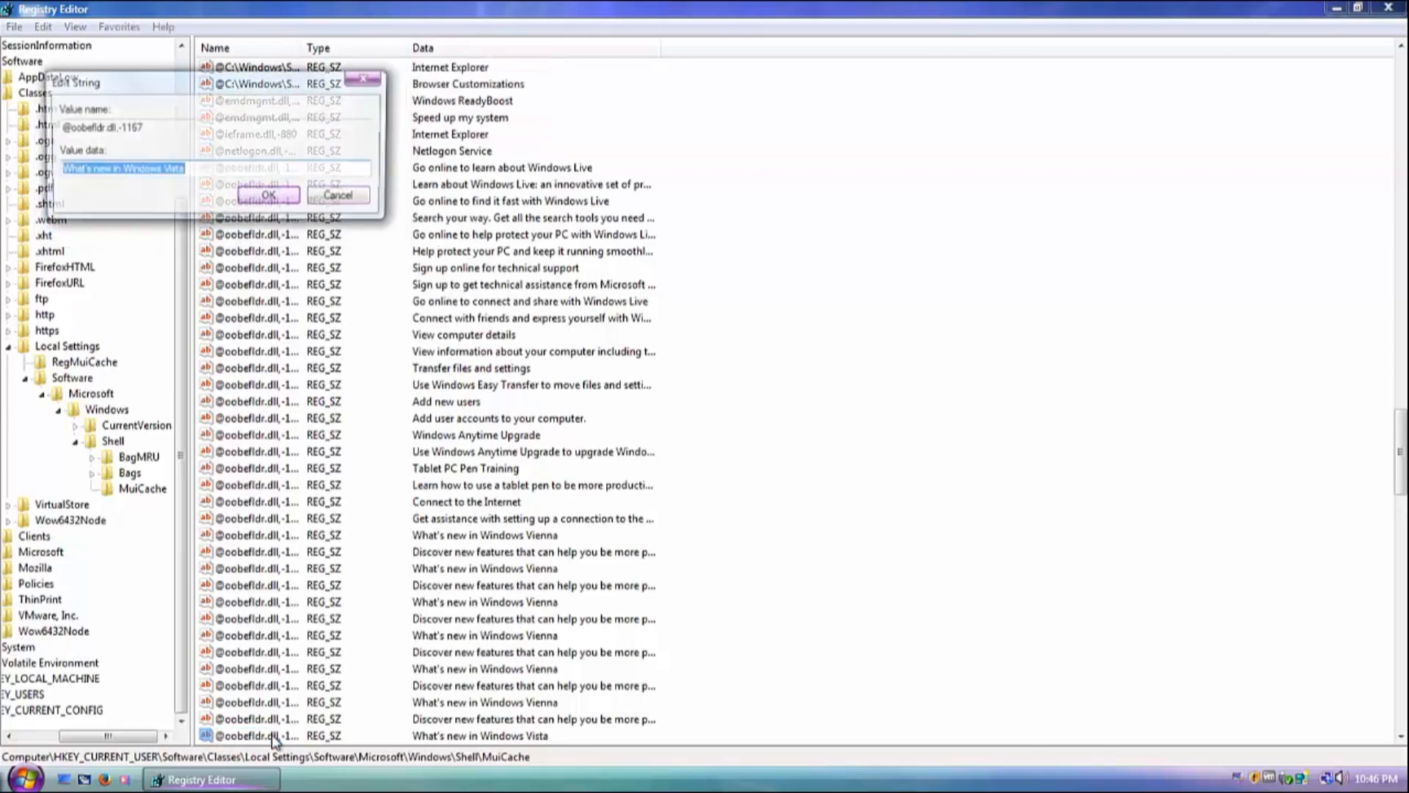
key(End)
key(BackSpace)
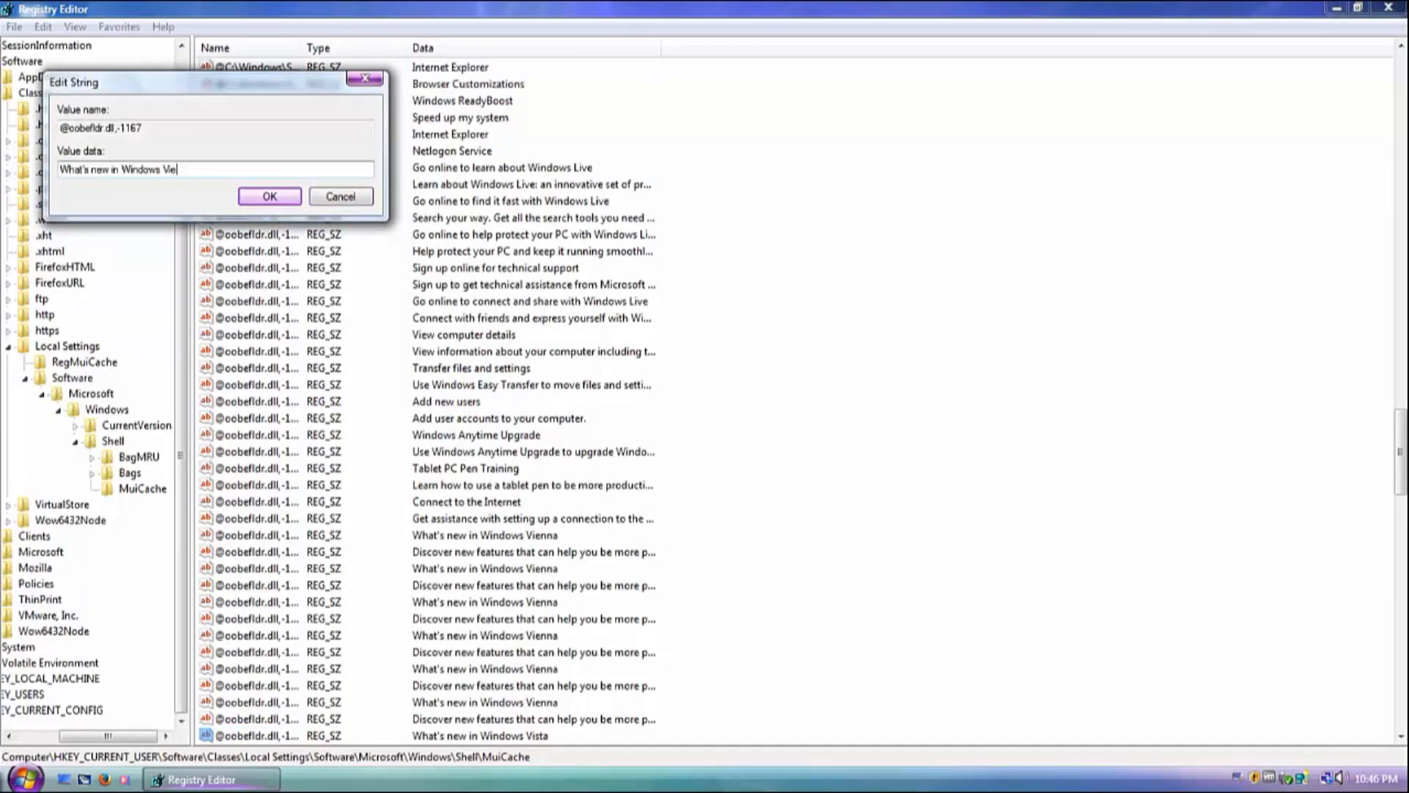
text(enna)
key(Return)
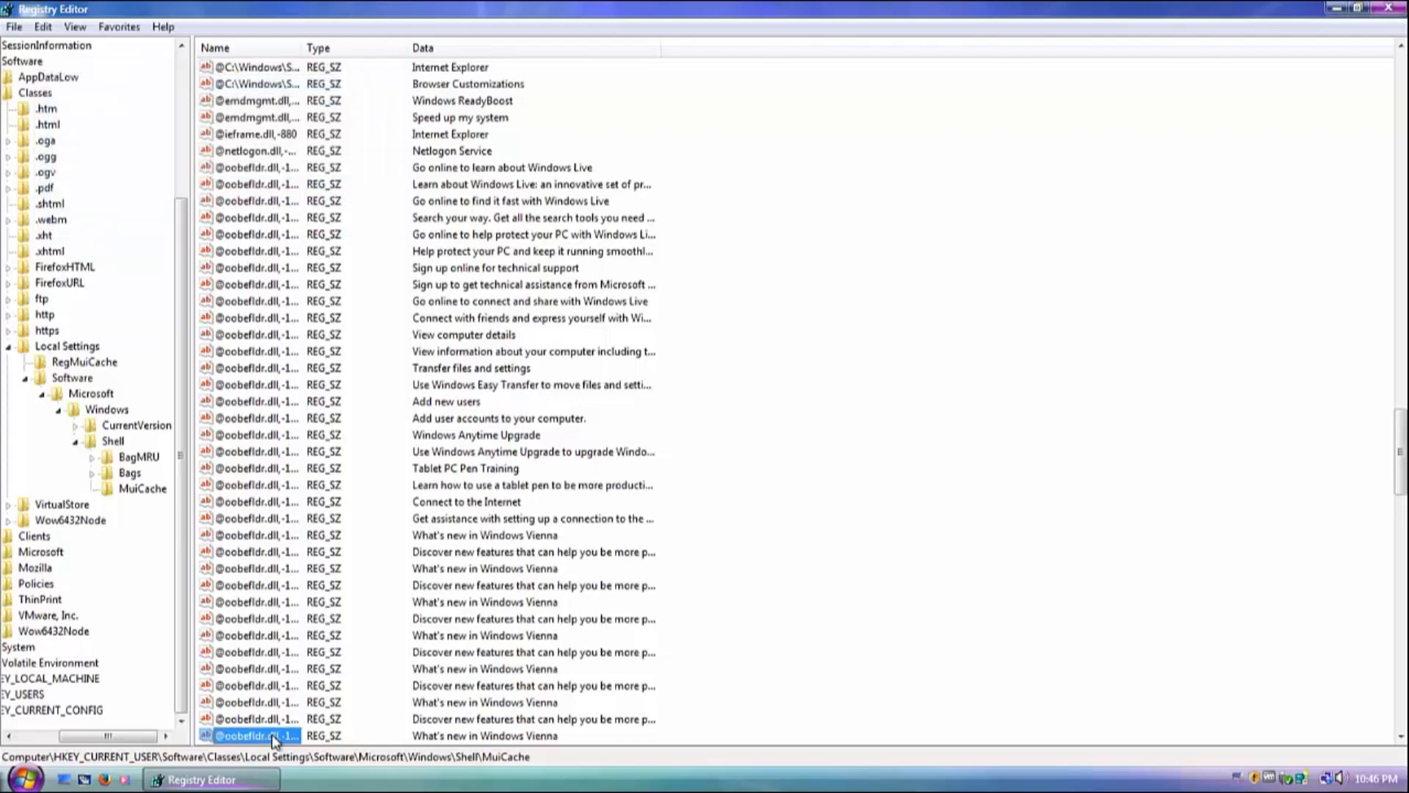
key(ctrl+f)
key(Return)
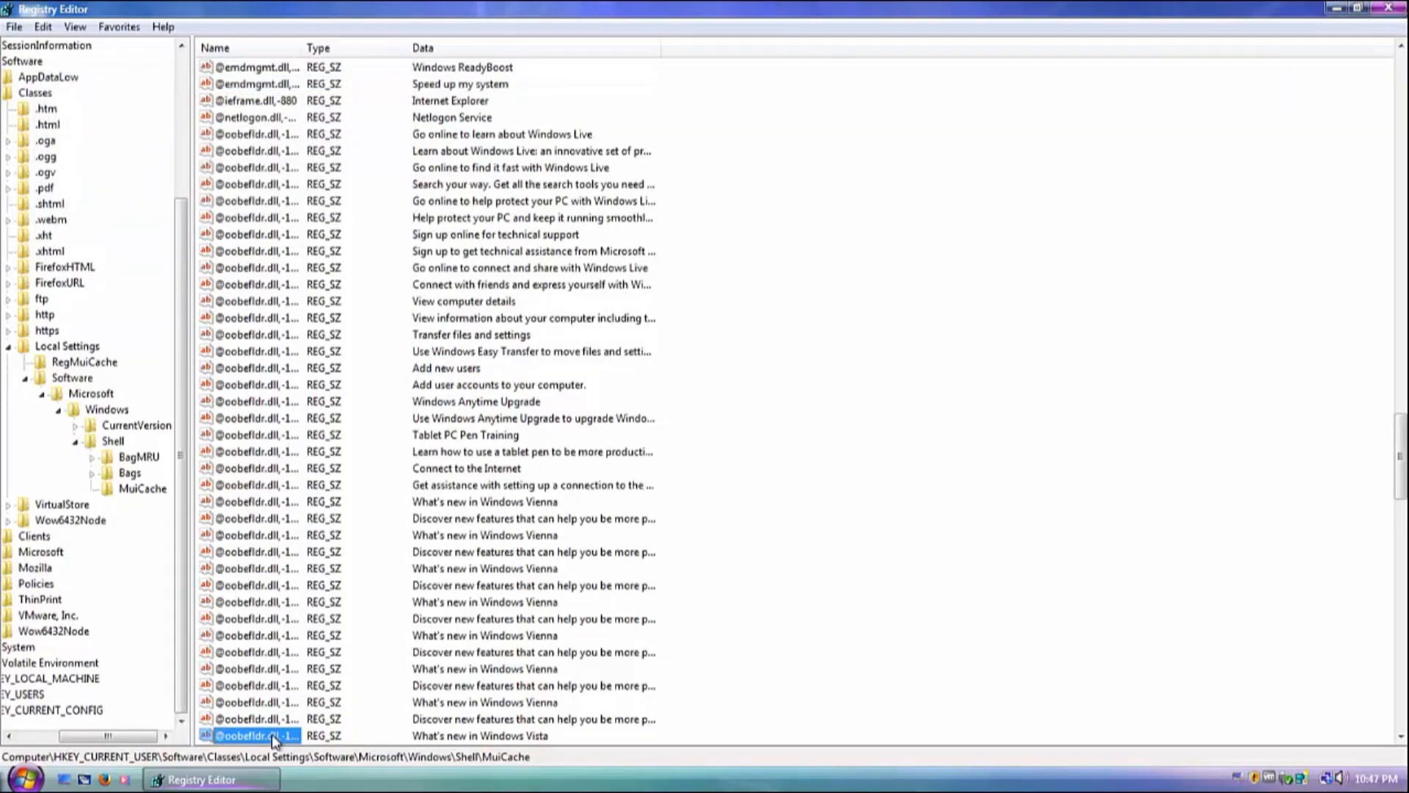
key(Return)
key(End)
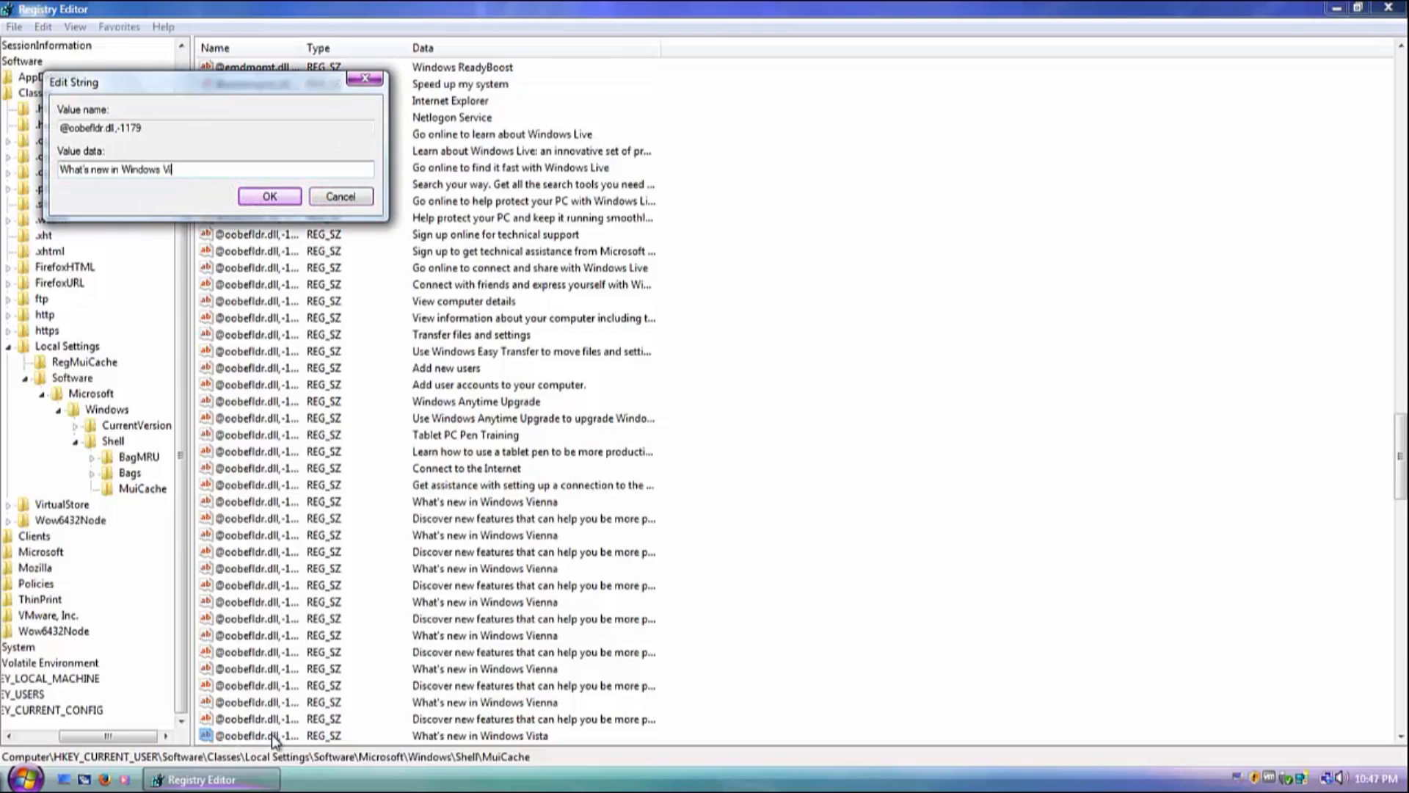
text(enna)
key(Return)
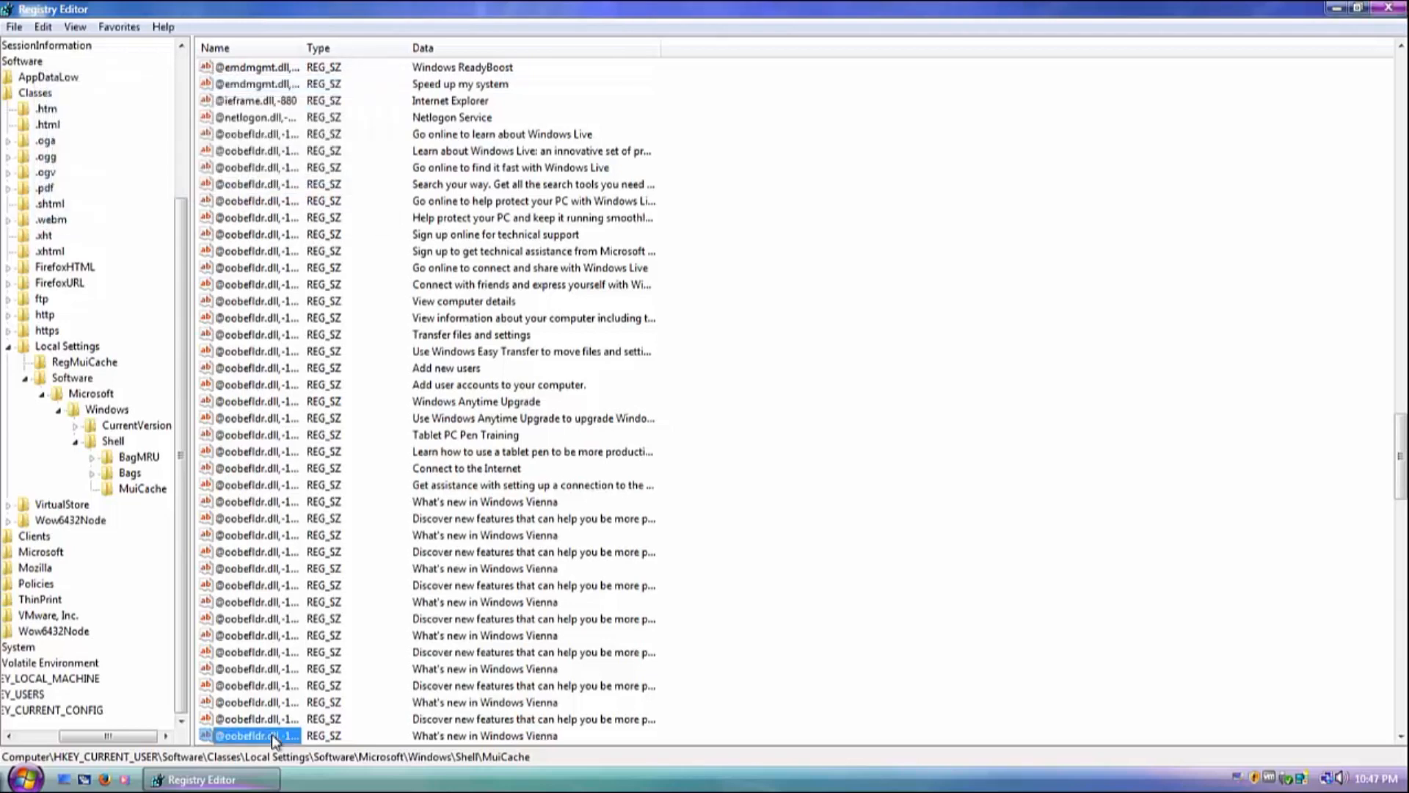
key(ctrl+f)
key(Return)
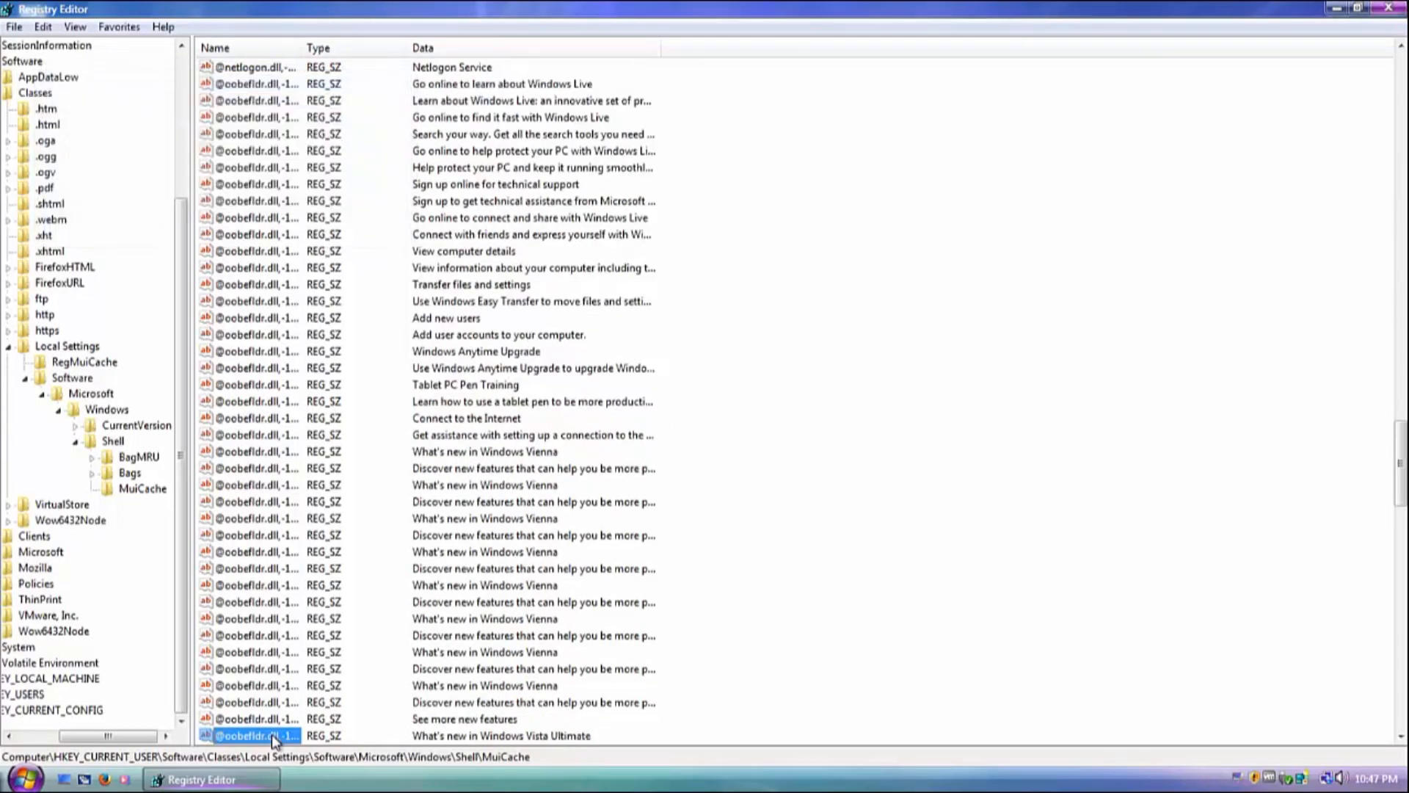
key(Return)
key(End)
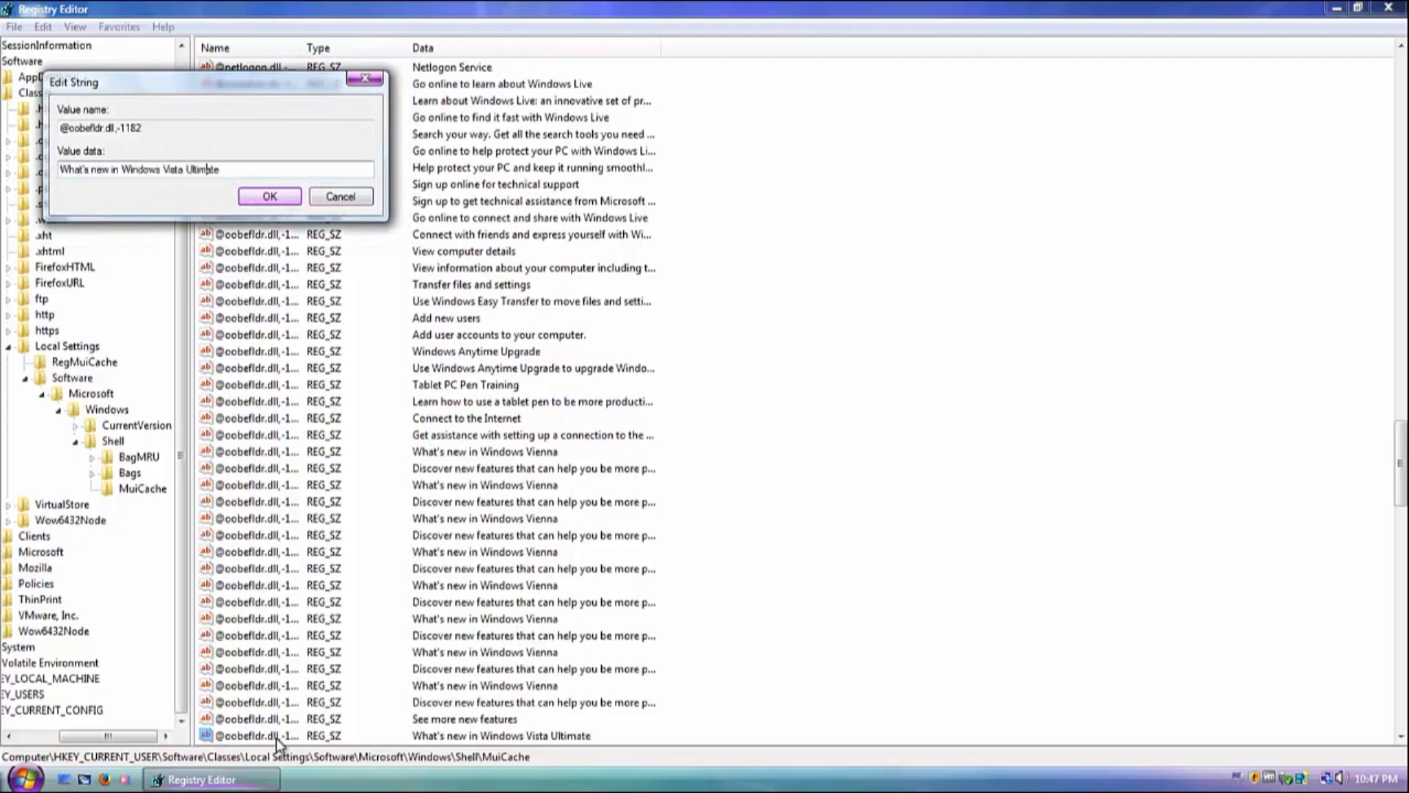
key(BackSpace)
key(BackSpace)
key(BackSpace)
text(enna)
key(Return)
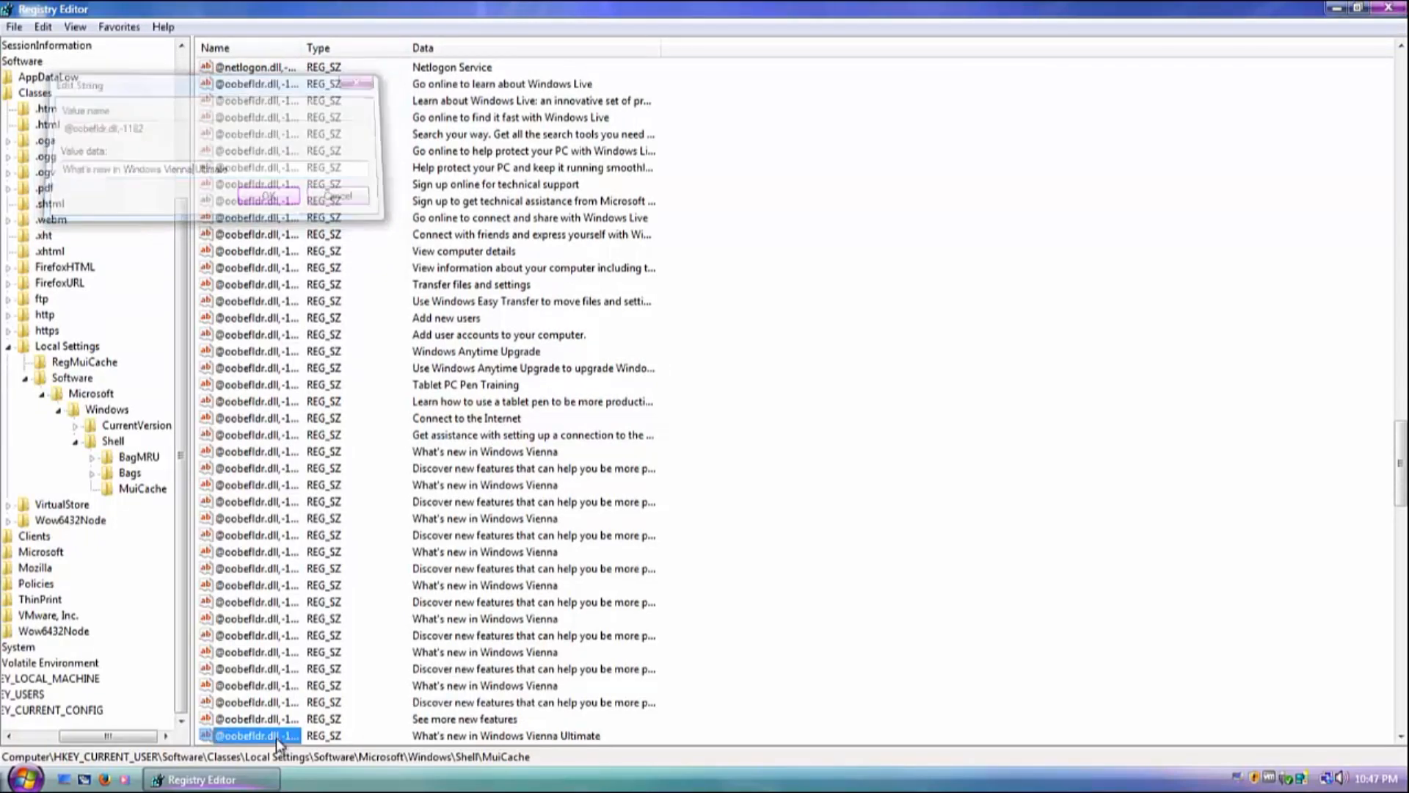
key(ctrl+f)
key(Return)
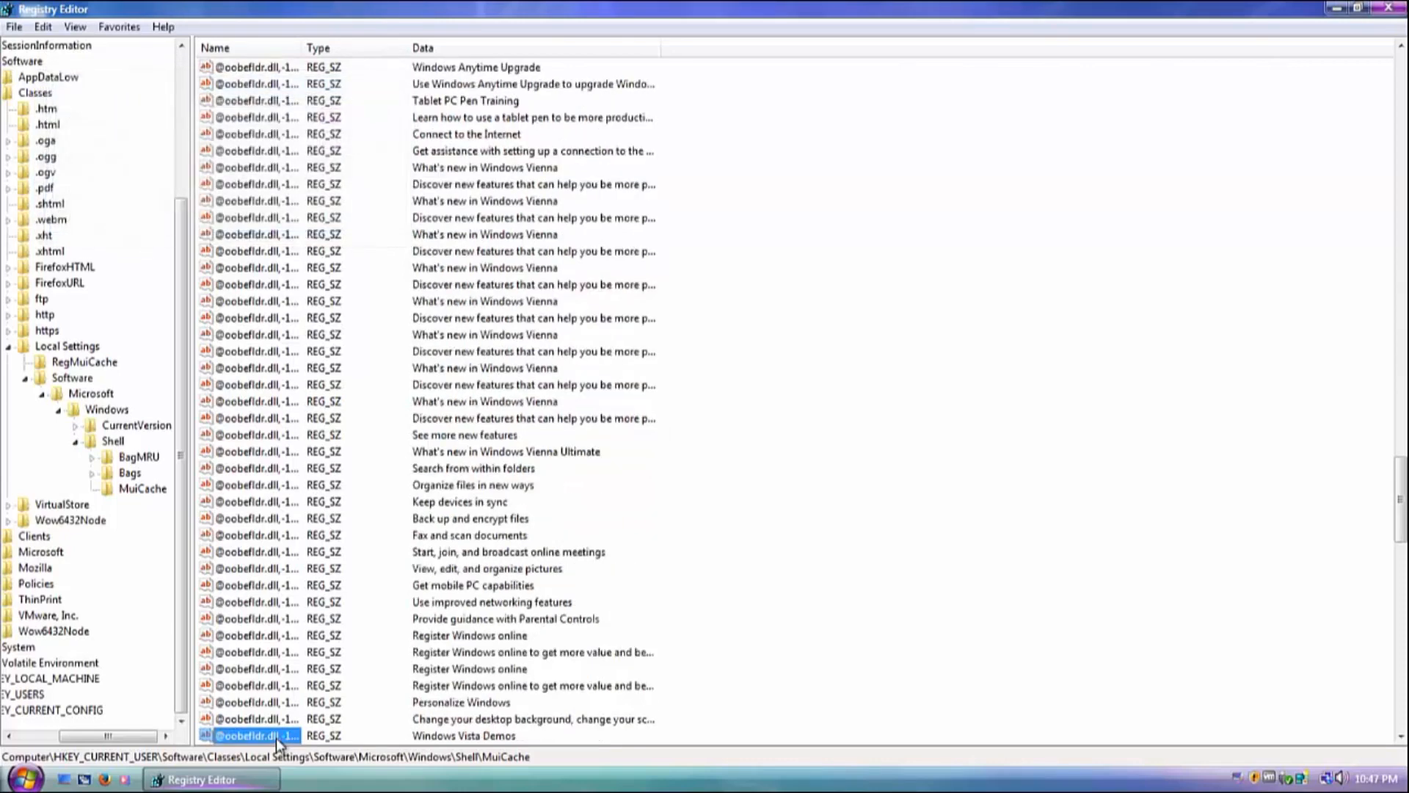
key(ctrl+f)
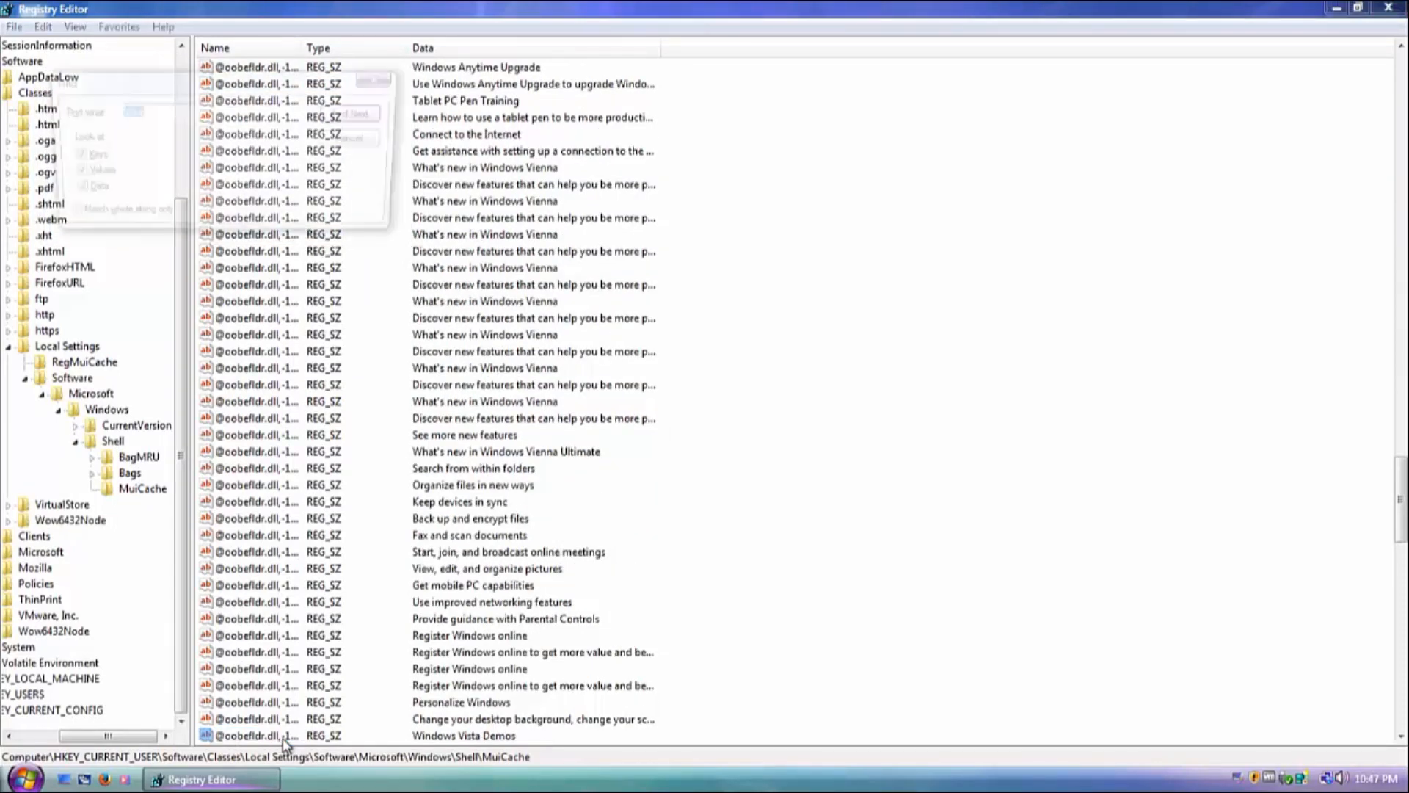
key(Return)
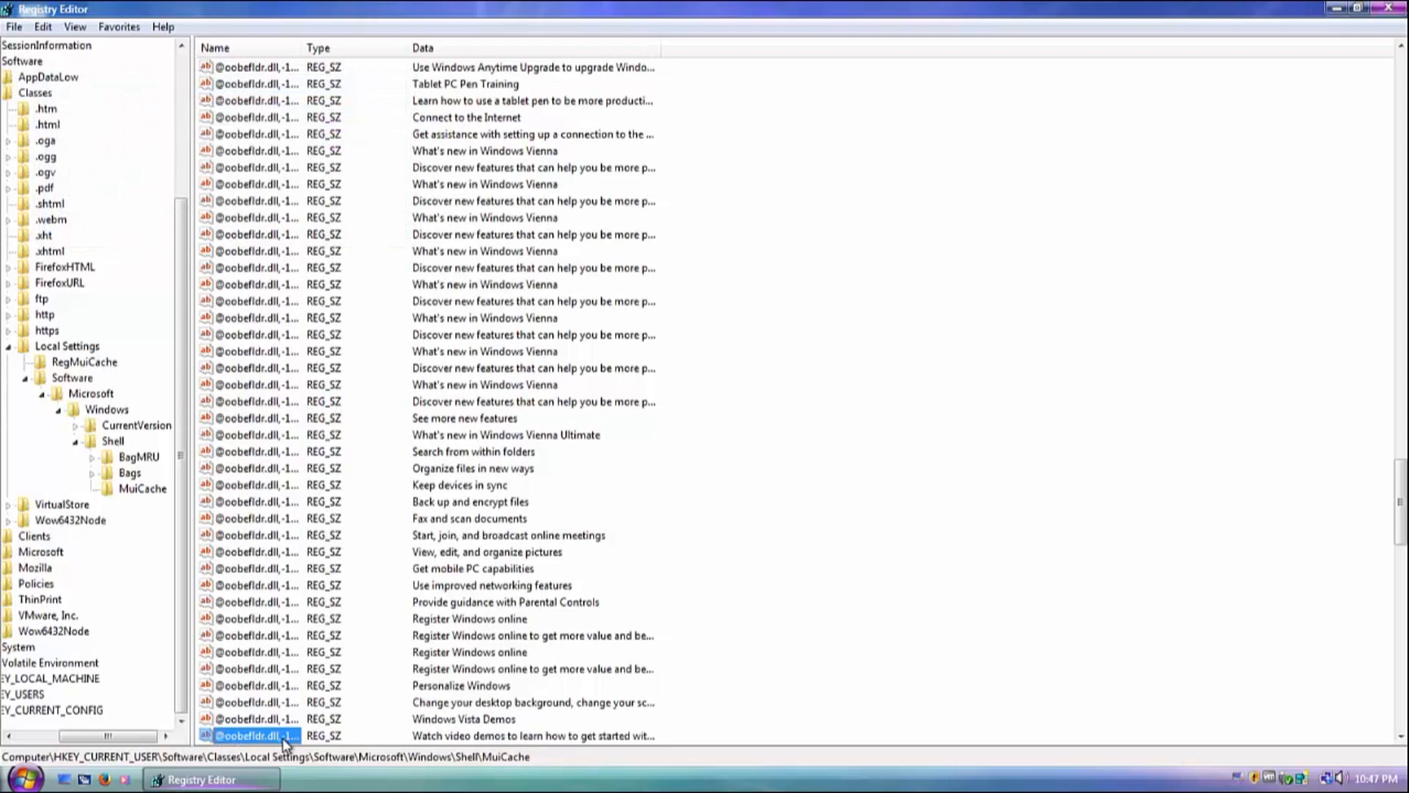
double_click(270, 718)
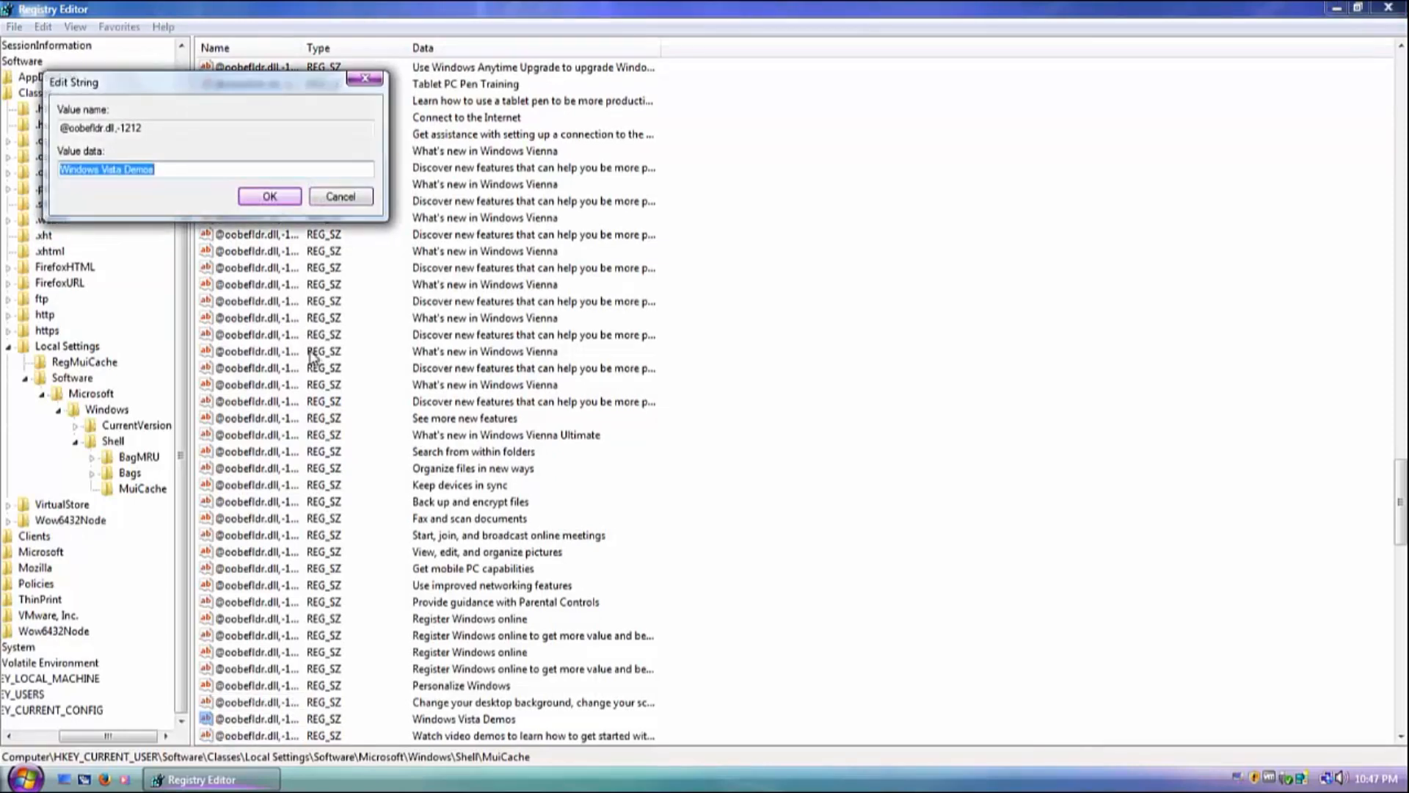
key(End)
key(BackSpace)
key(BackSpace)
key(BackSpace)
key(BackSpace)
key(BackSpace)
text(Vienna)
key(Delete)
key(Return)
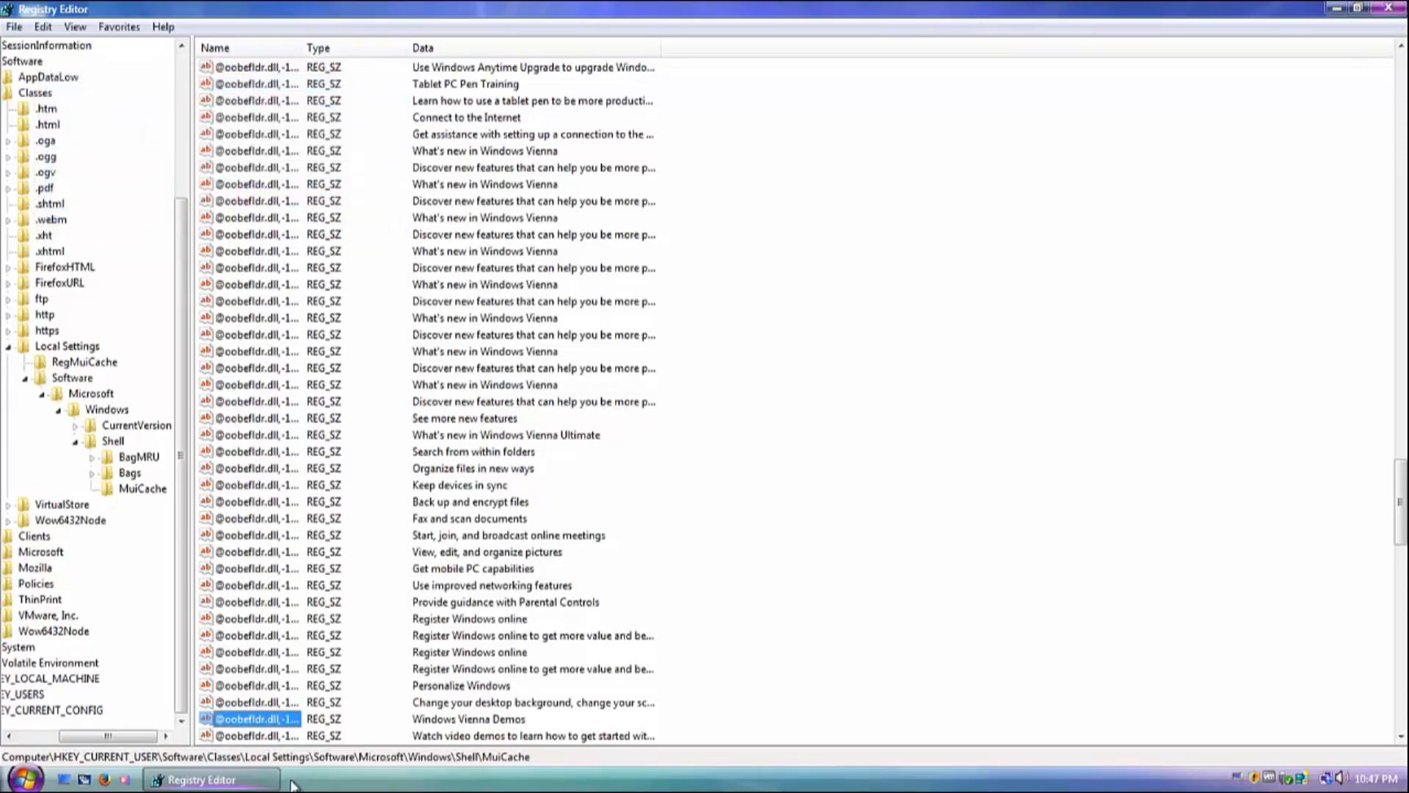
double_click(252, 735)
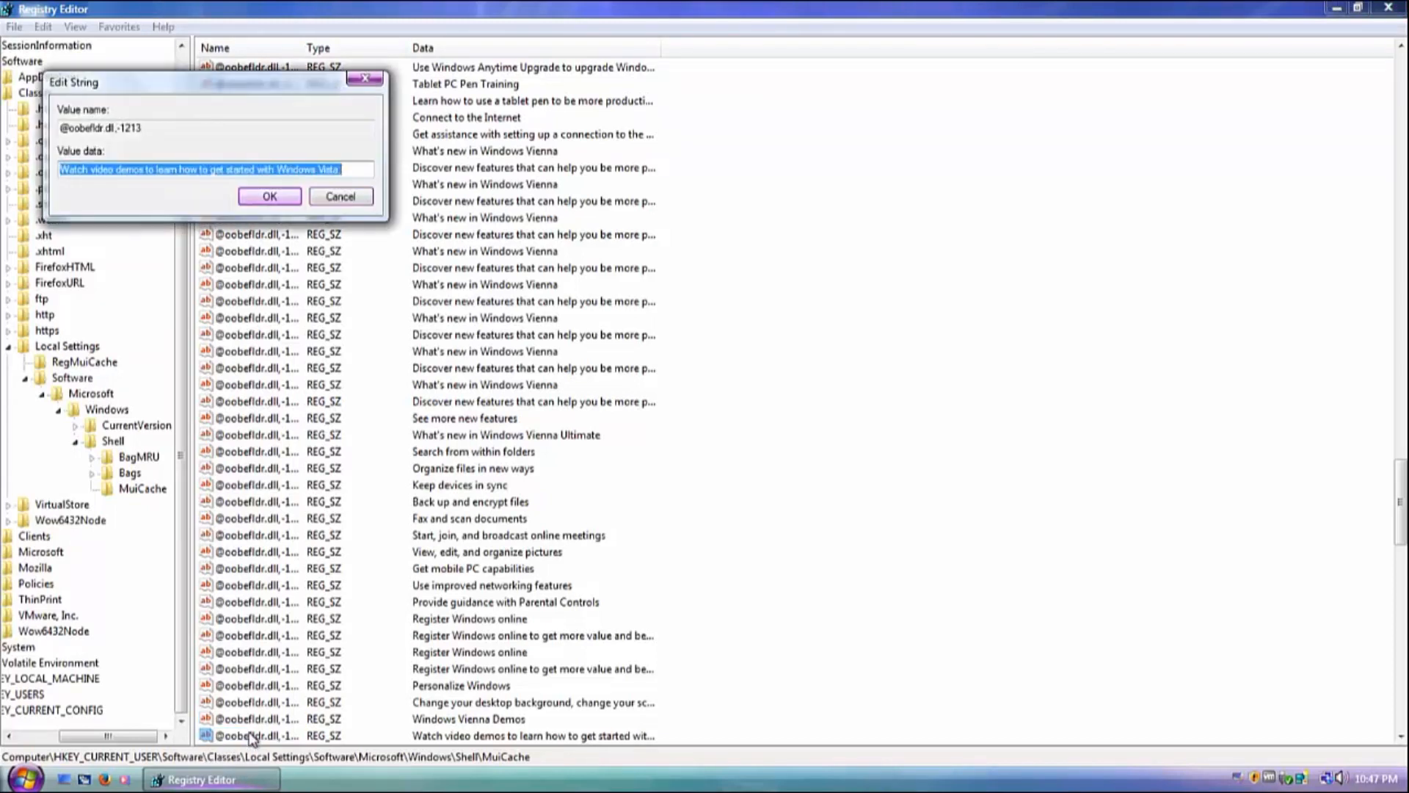
key(End)
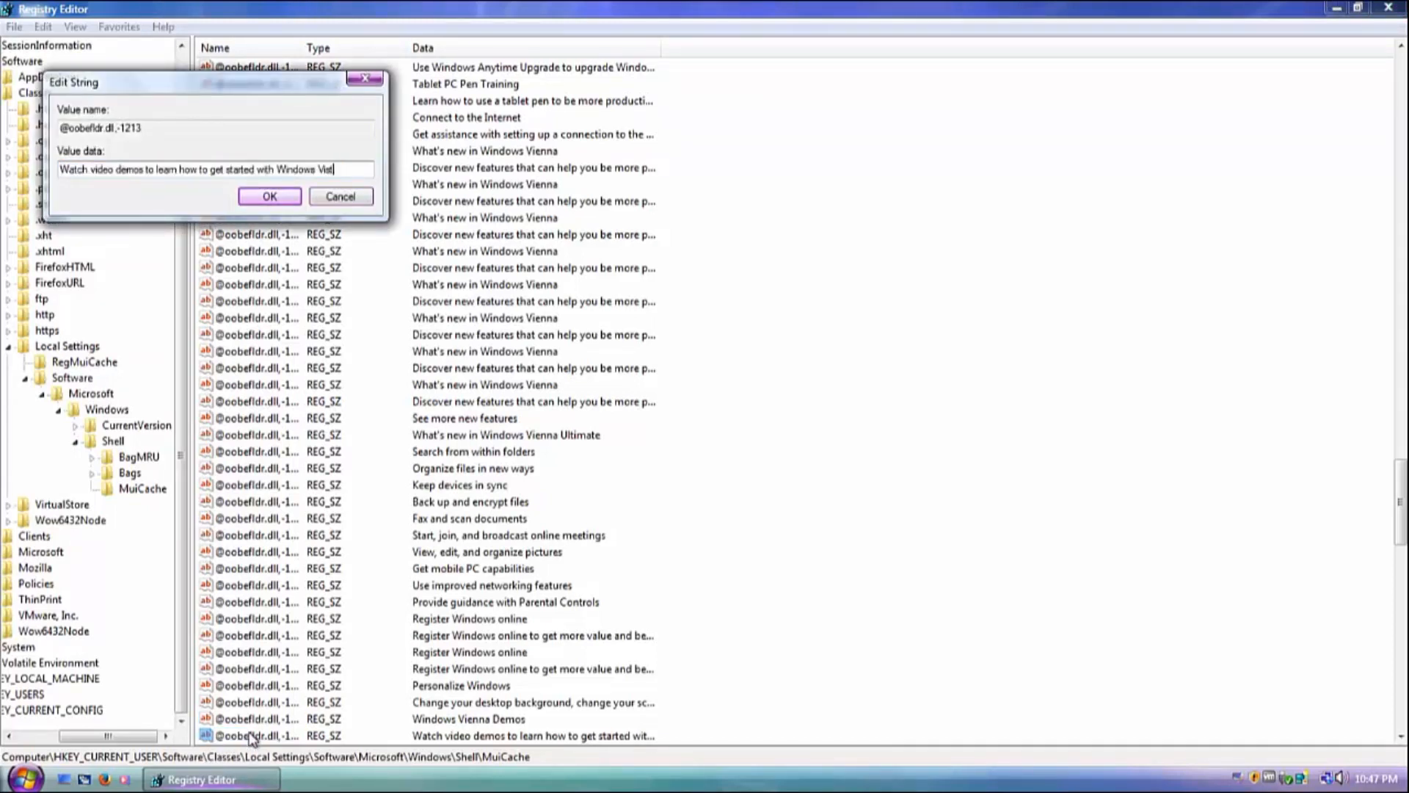
text(e)
key(Return)
key(ctrl+f)
key(Return)
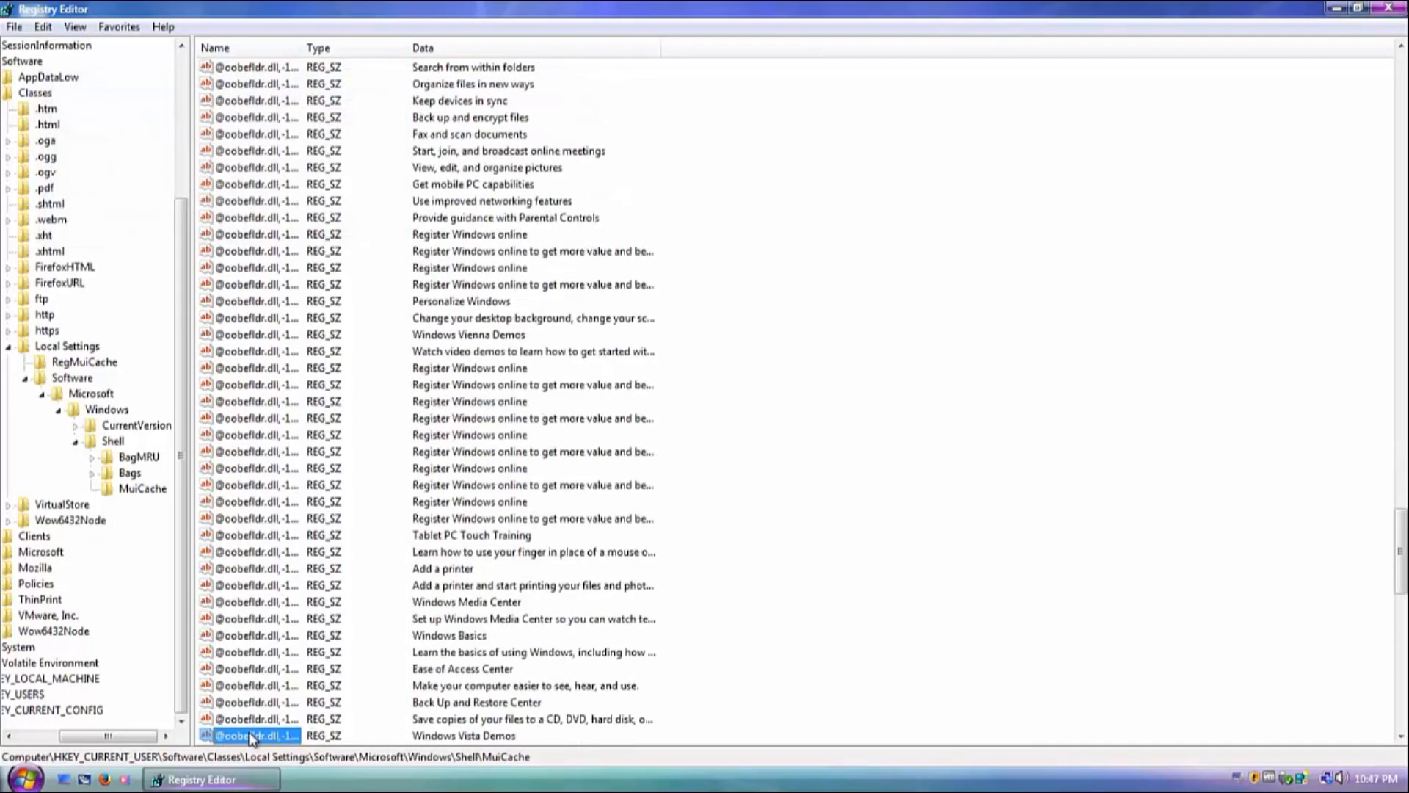
double_click(249, 735)
key(End)
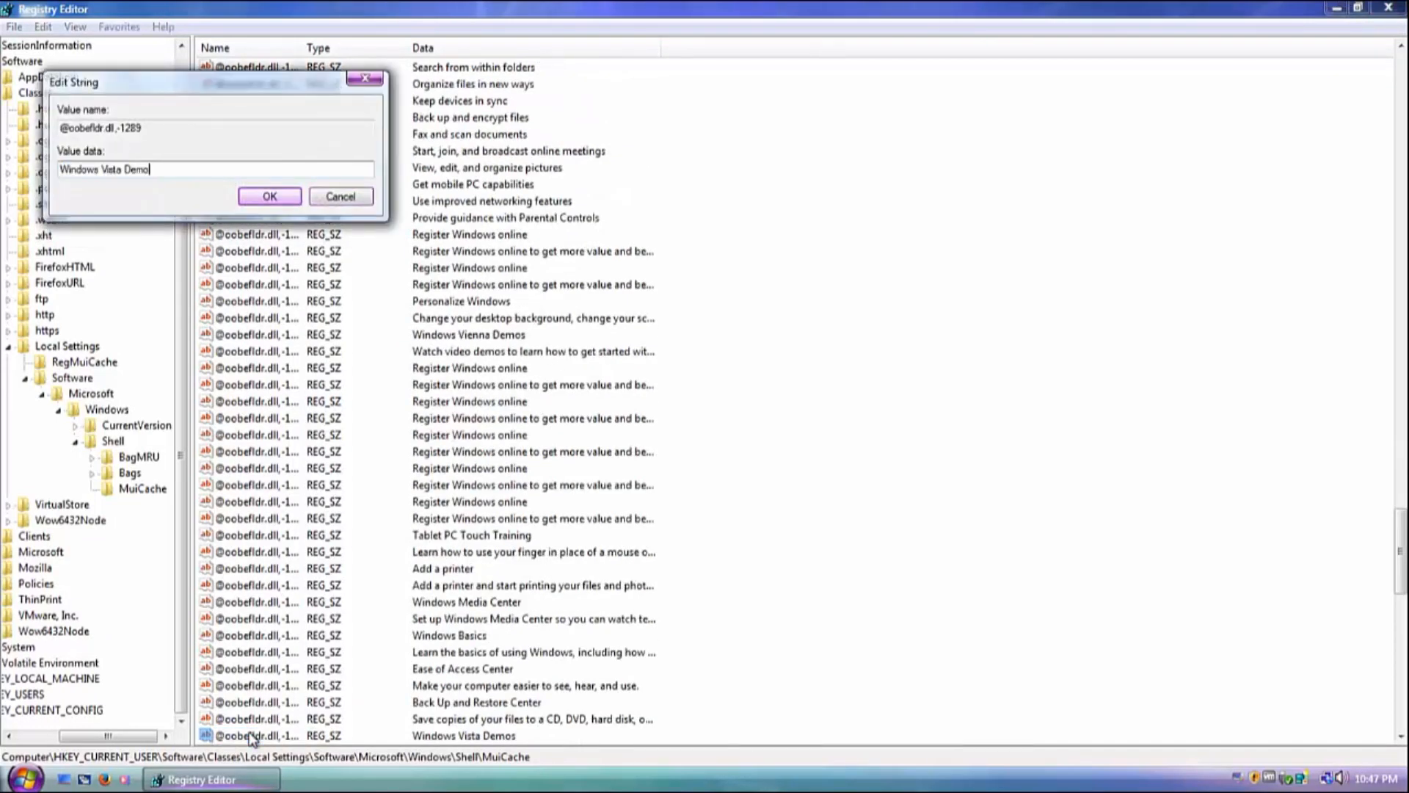
key(BackSpace)
key(BackSpace)
key(BackSpace)
key(BackSpace)
text(enn)
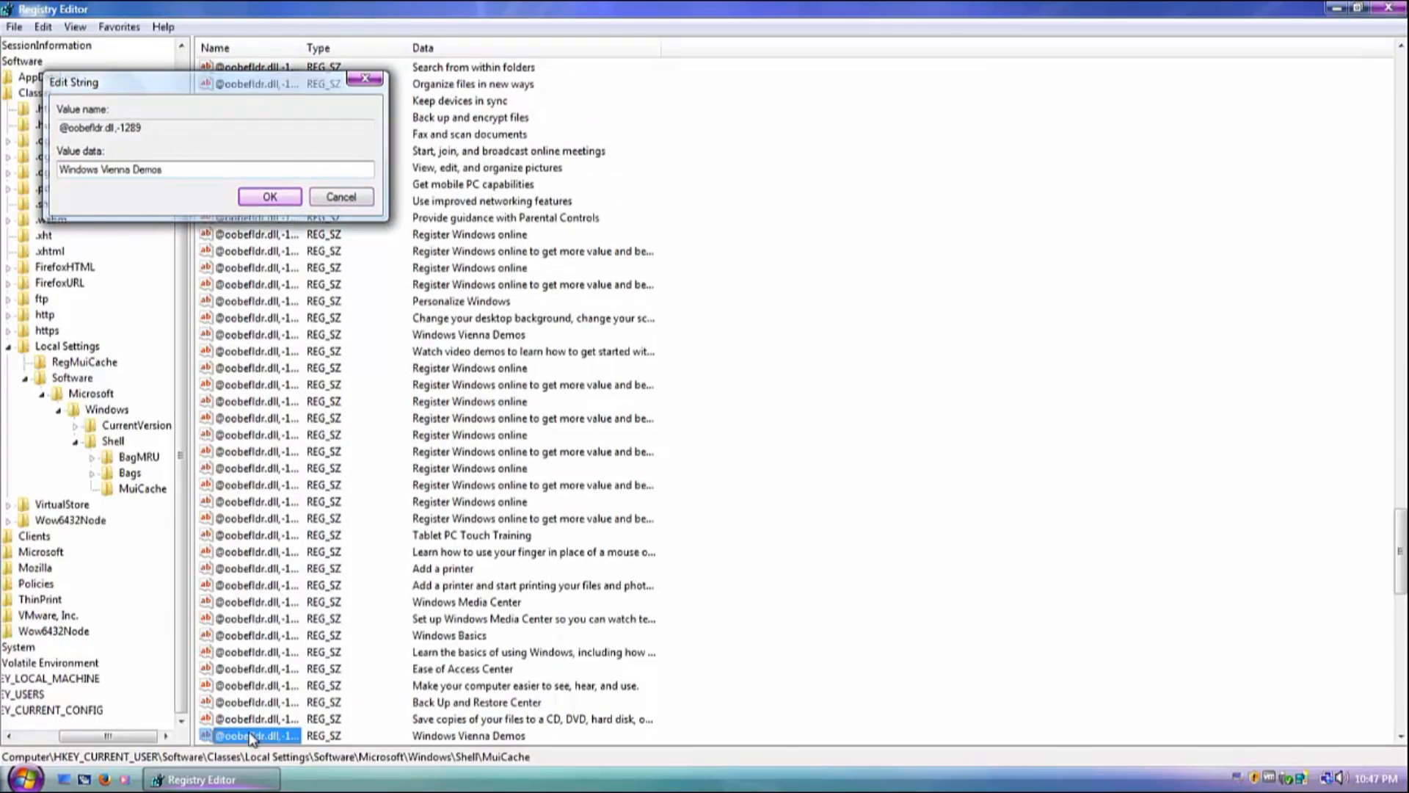
key(Return)
key(ctrl+f)
key(Return)
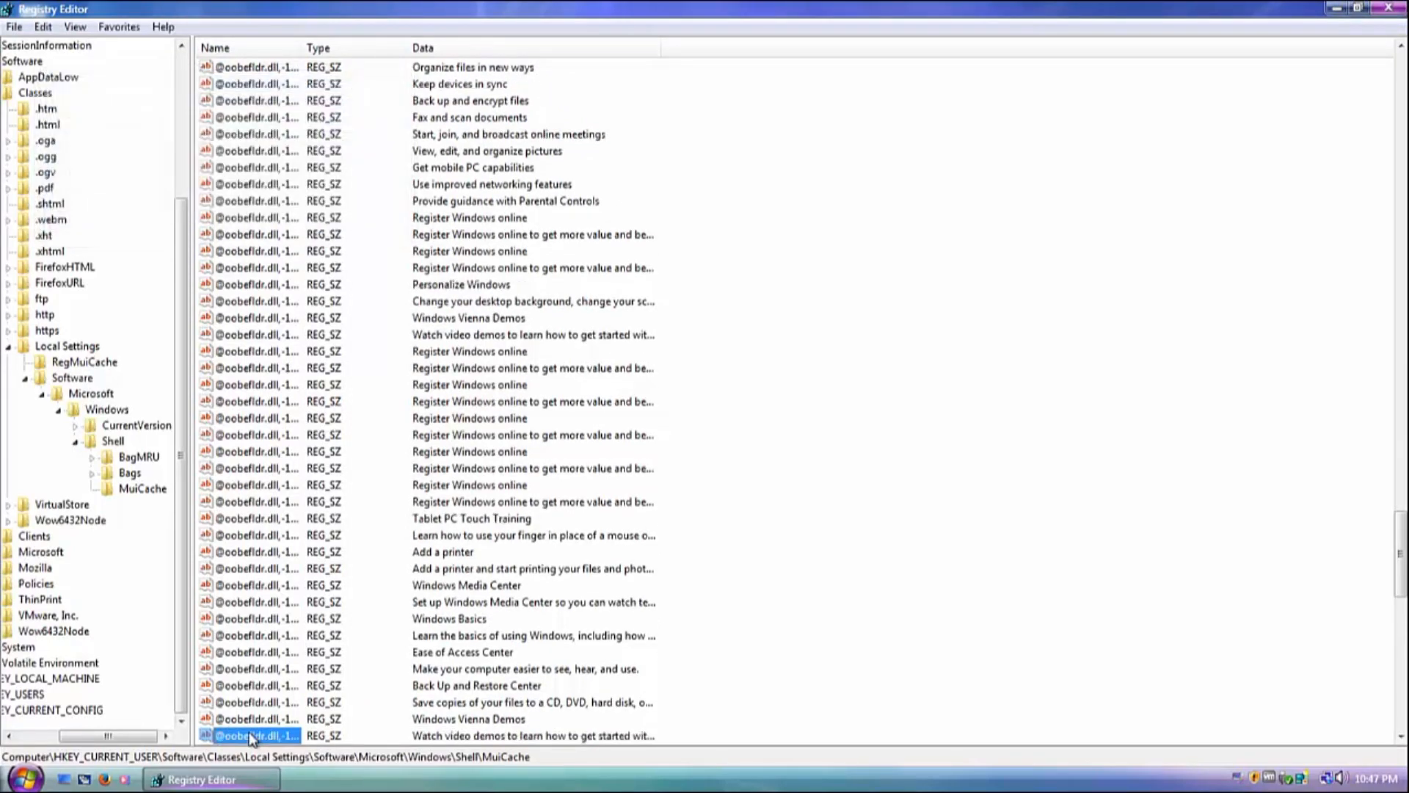
key(Return)
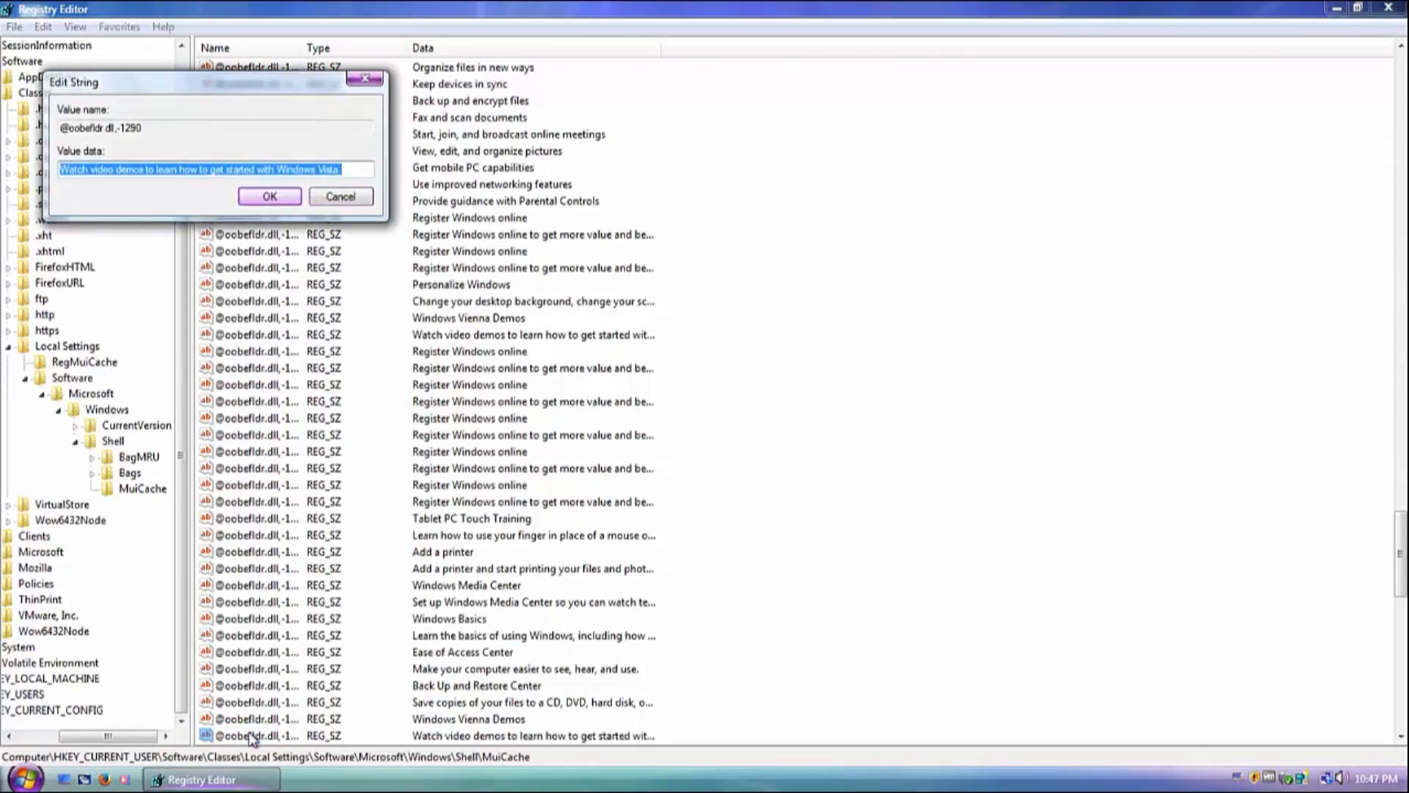
key(End)
key(BackSpace)
key(BackSpace)
key(BackSpace)
key(BackSpace)
text(w)
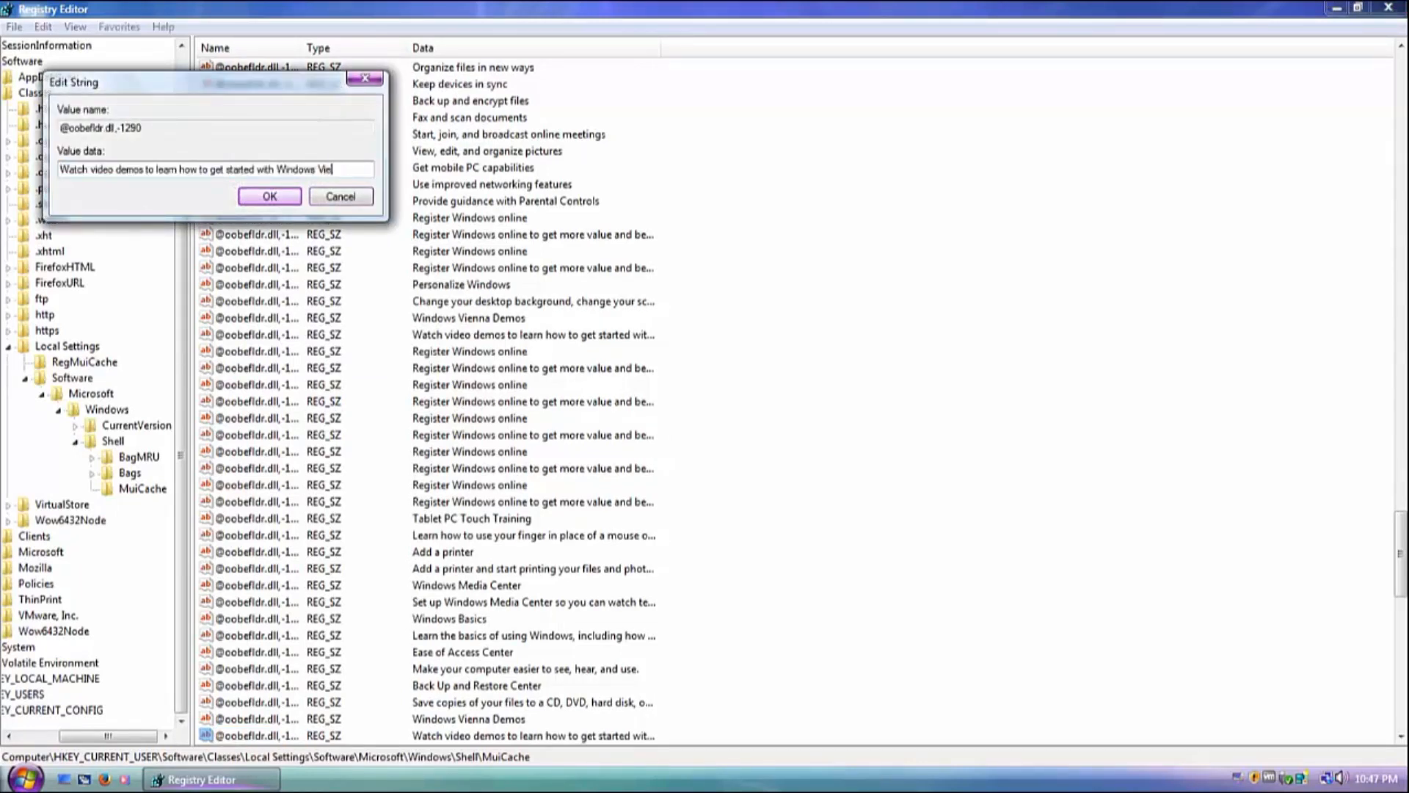
text(n)
key(Return)
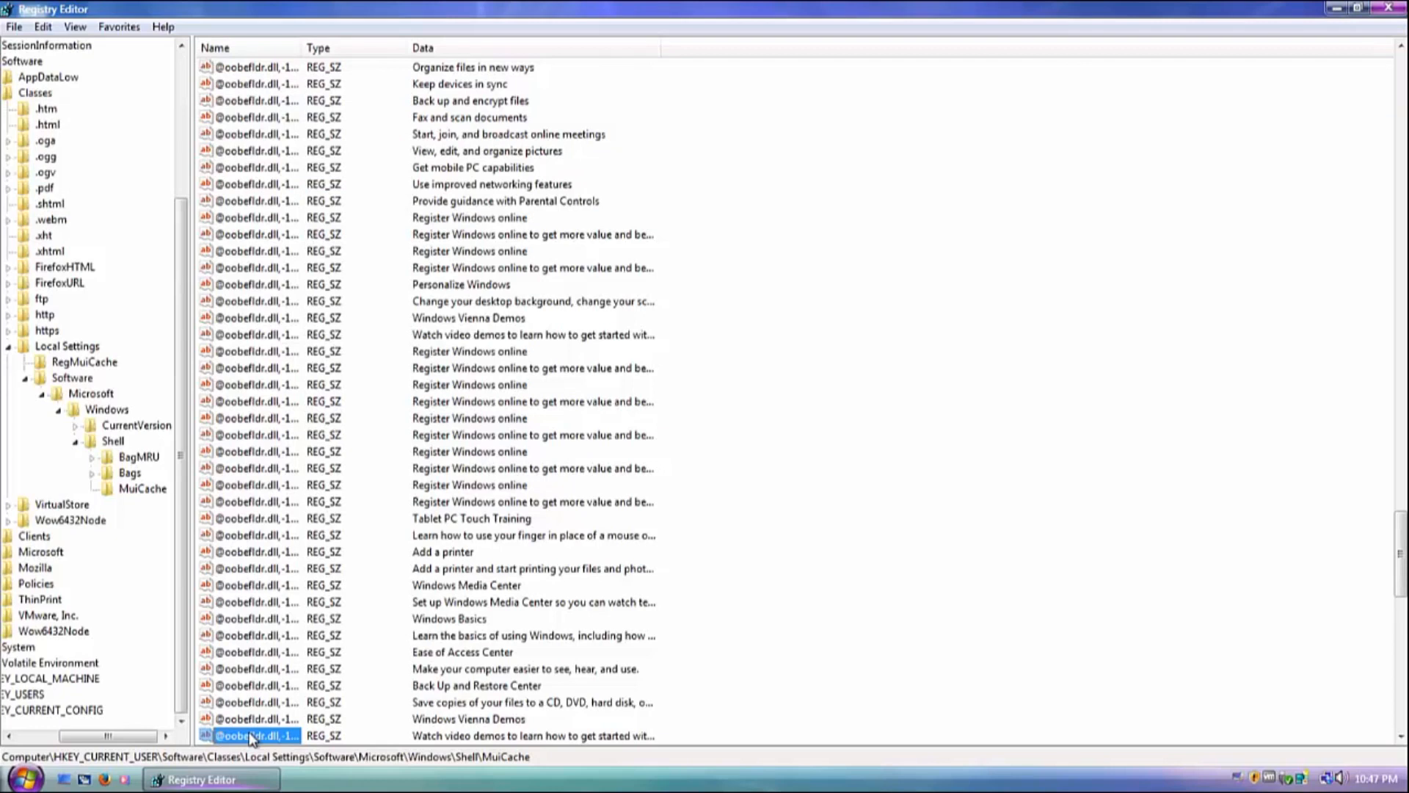
double_click(251, 736)
key(End)
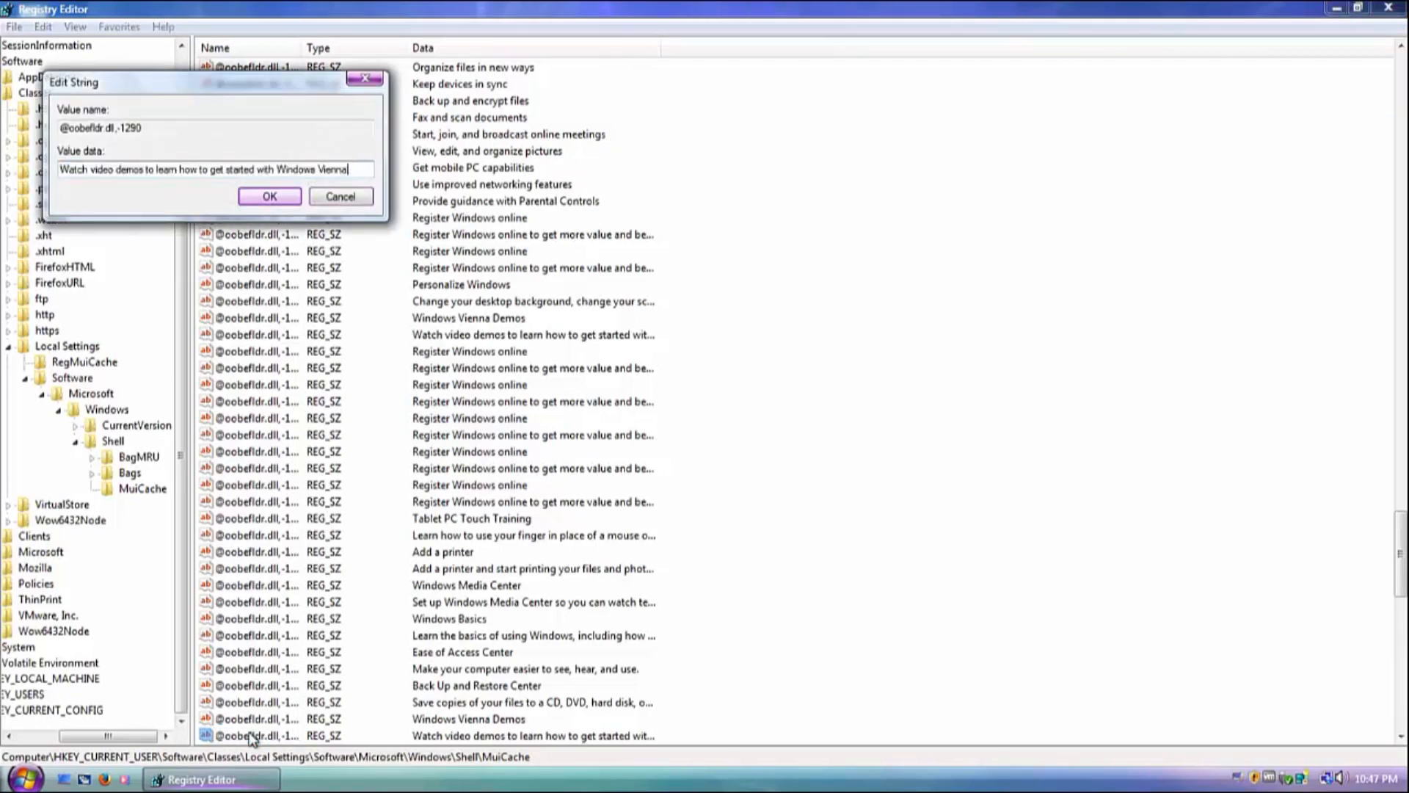
key(Return)
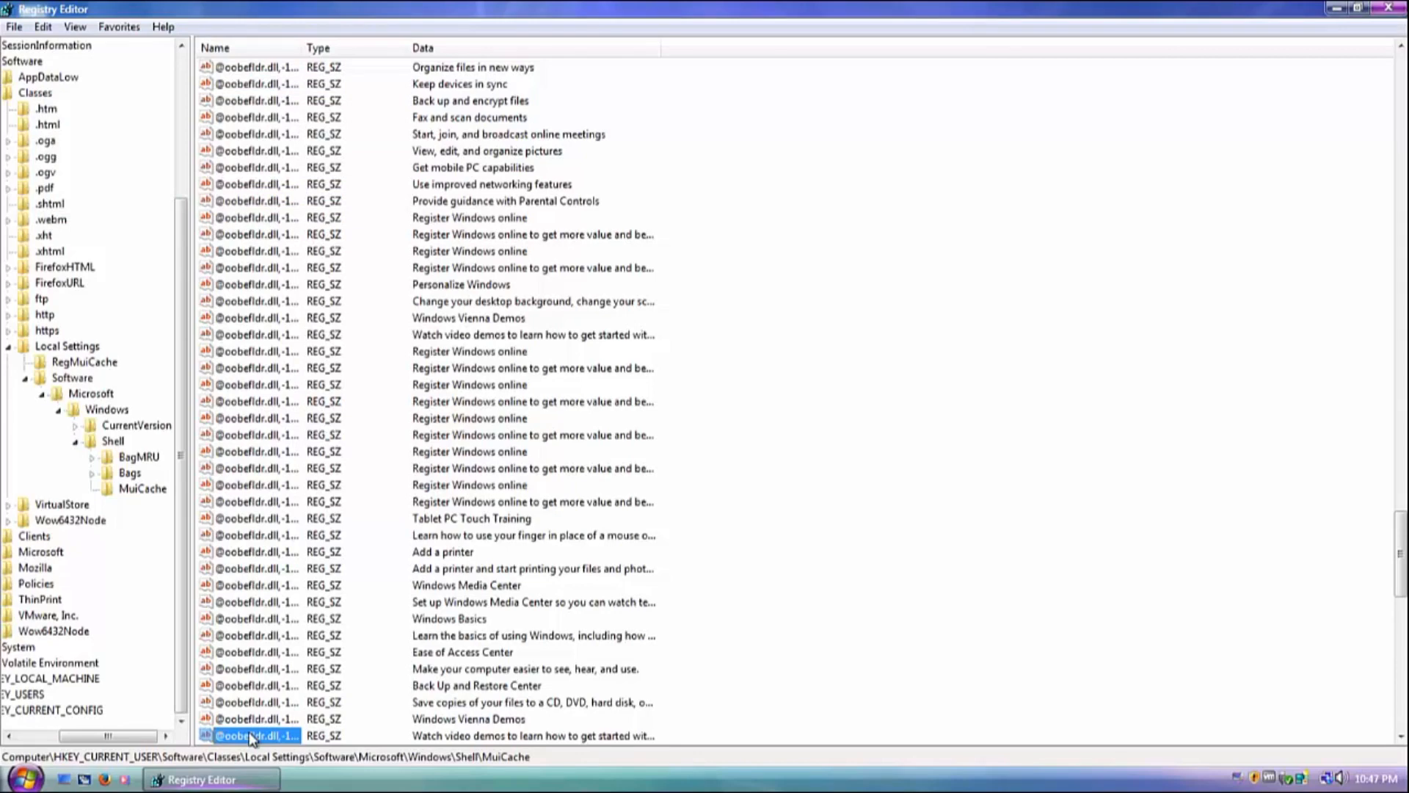
Check the remaining "Vista" matches through the end of the MuiCache list, leave their data as is, and close the Registry Editor.
key(ctrl+f)
key(Return)
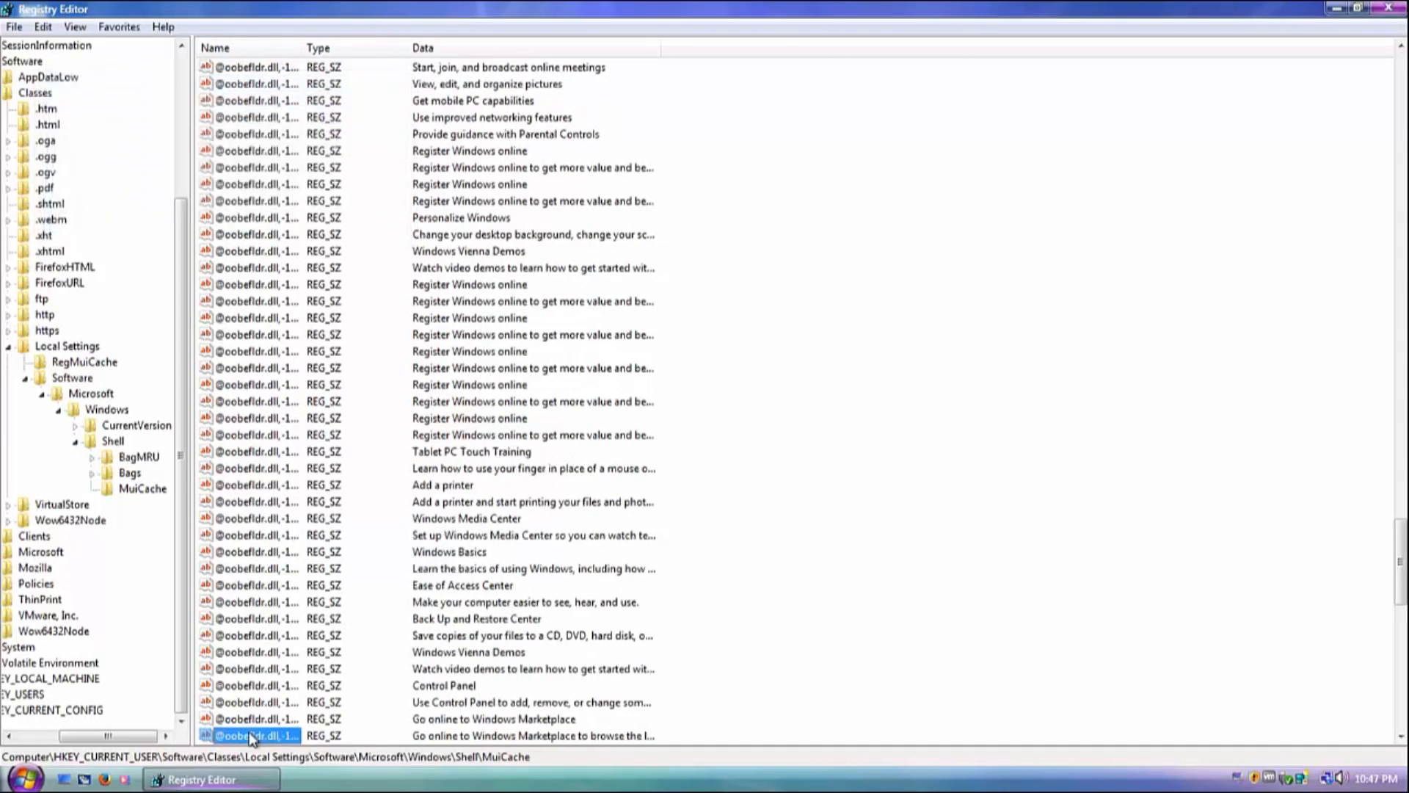
key(F3)
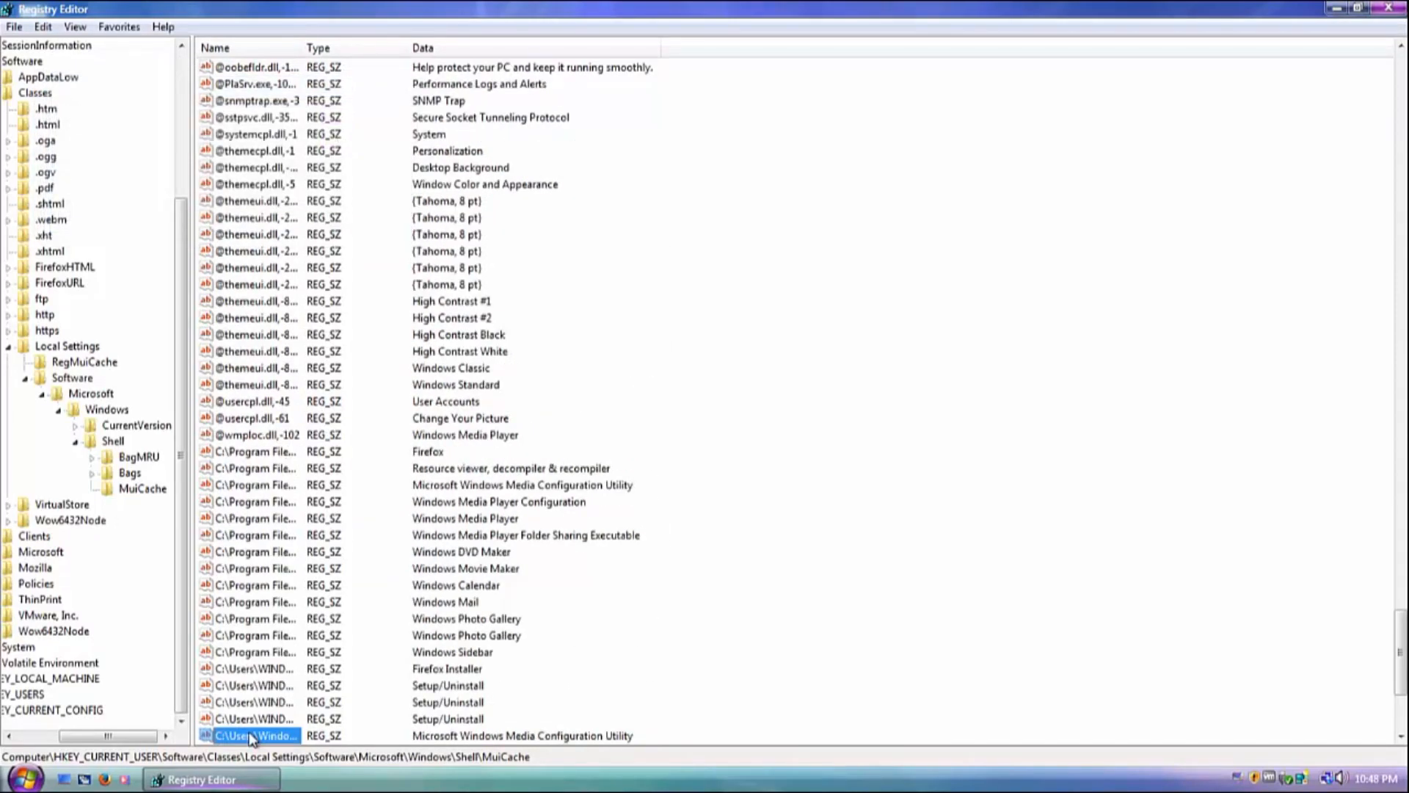
scroll(396, 521, down, 5)
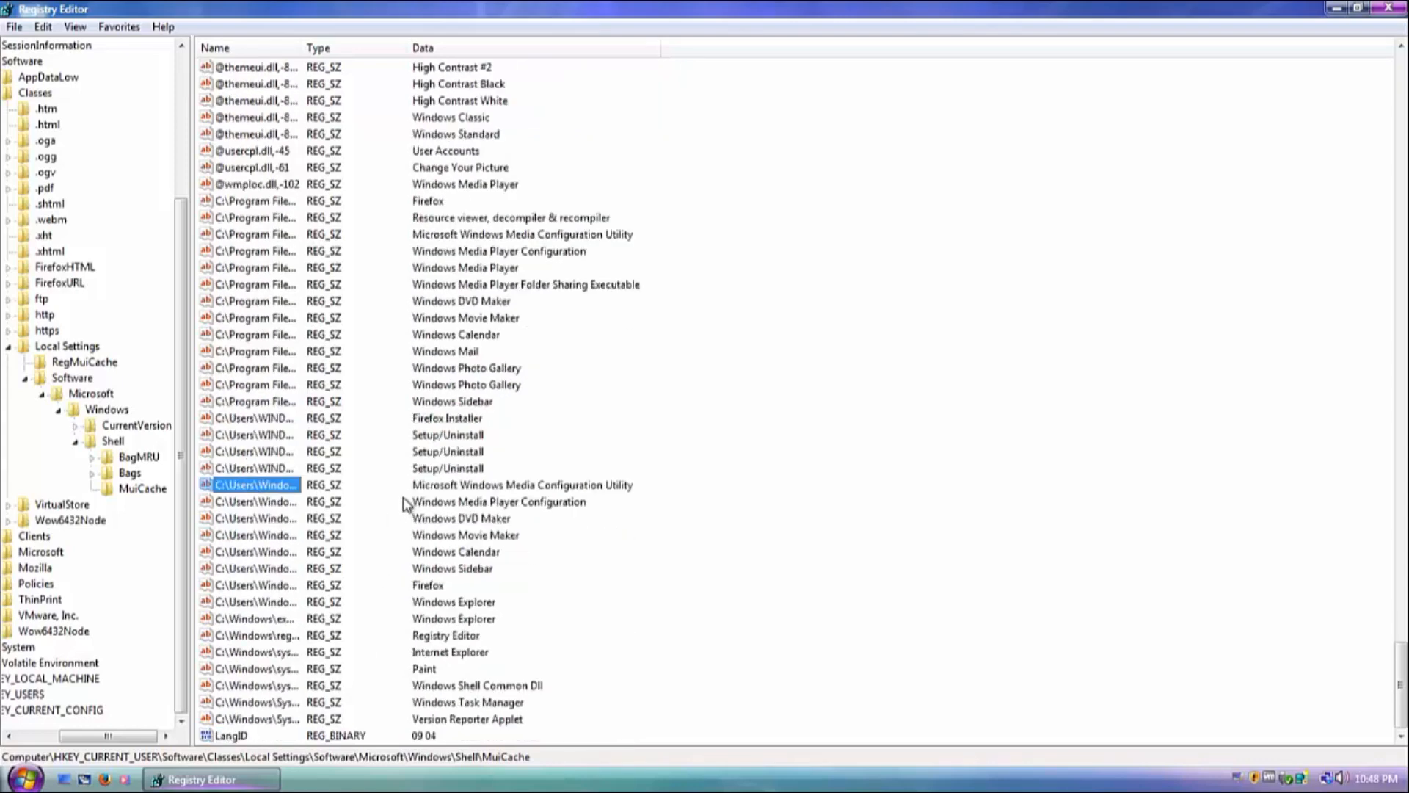
scroll(429, 547, up, 5)
scroll(423, 532, down, 5)
key(ctrl+f)
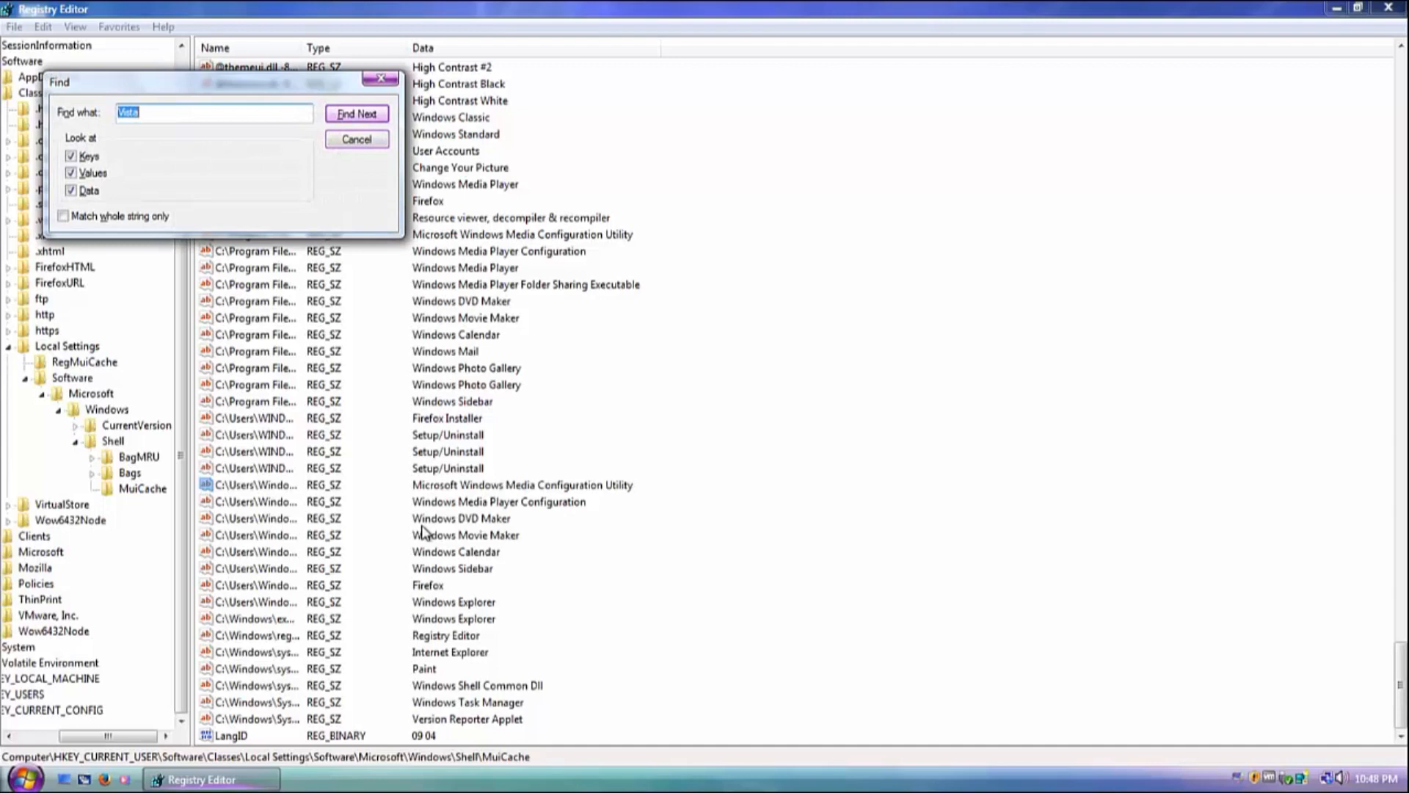
key(Return)
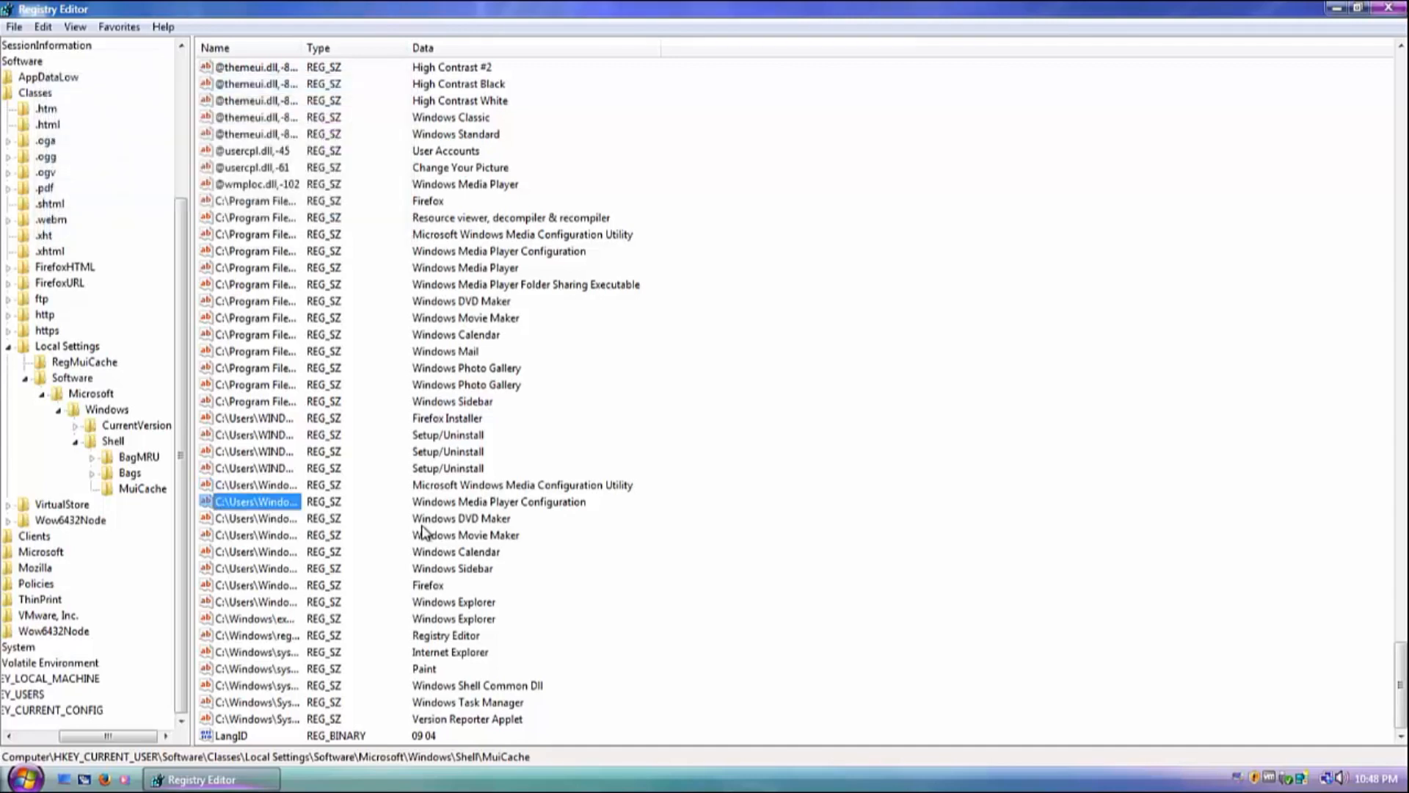
double_click(240, 503)
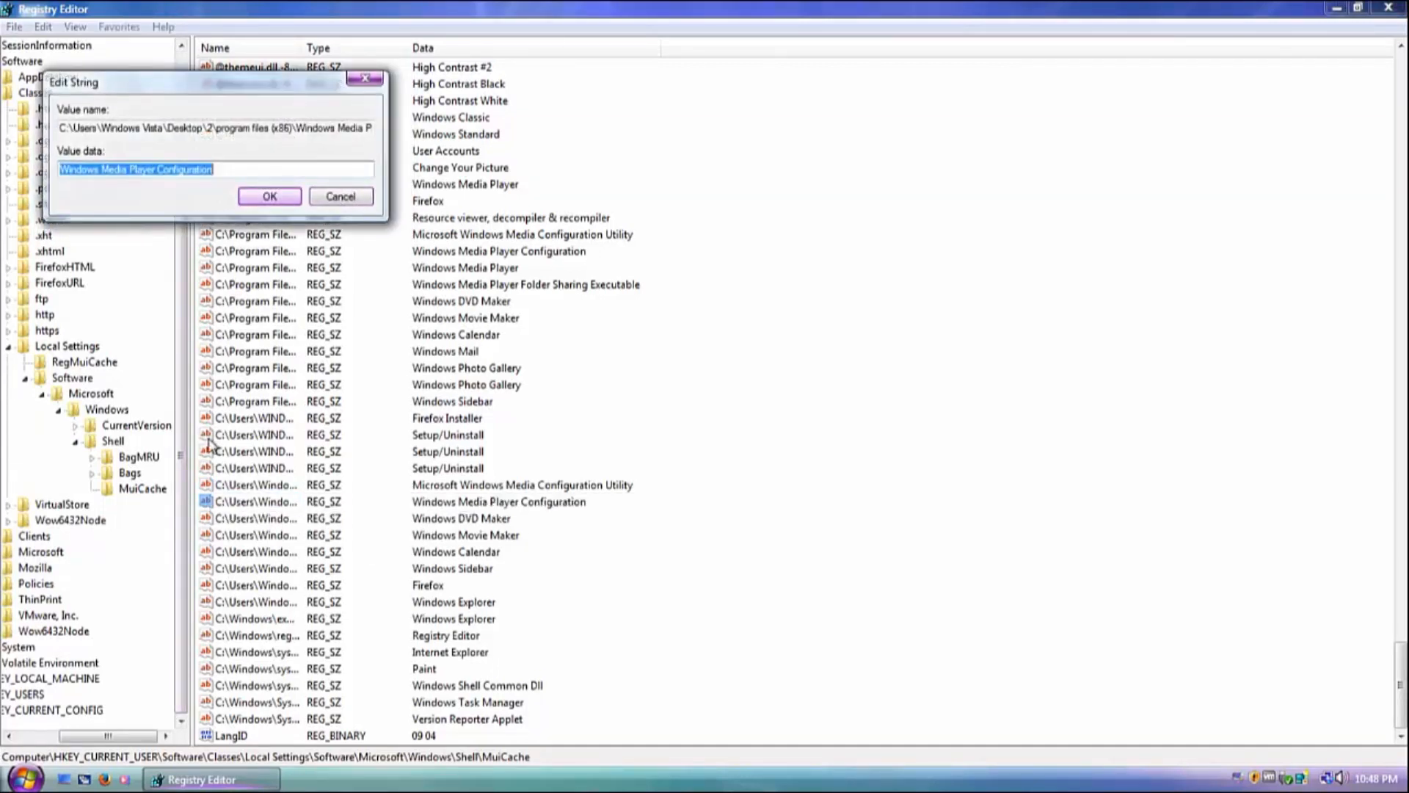
click(283, 200)
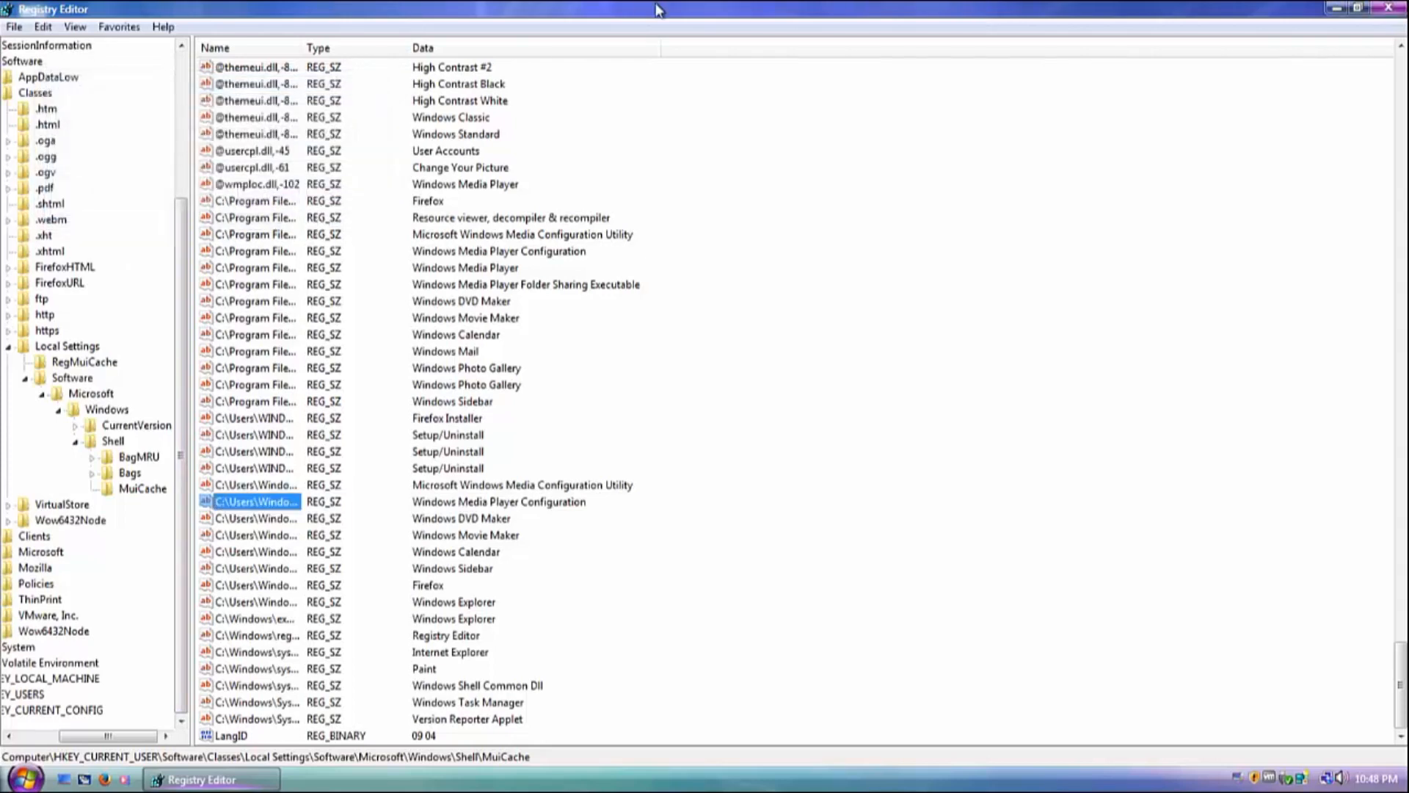
double_click(690, 9)
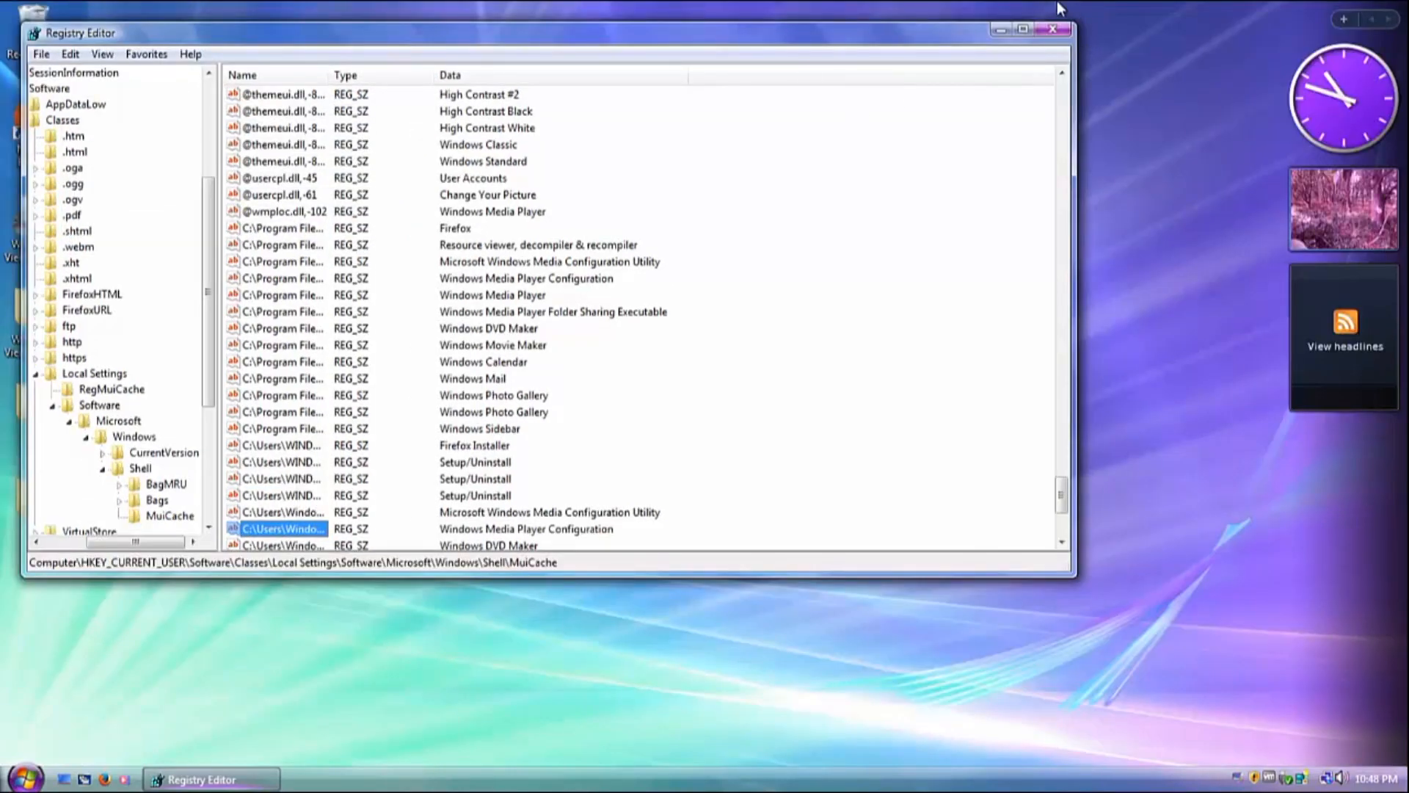
click(1051, 30)
Check the "What's new in Windows Vienna" item in Welcome Center and close the window.
key(super)
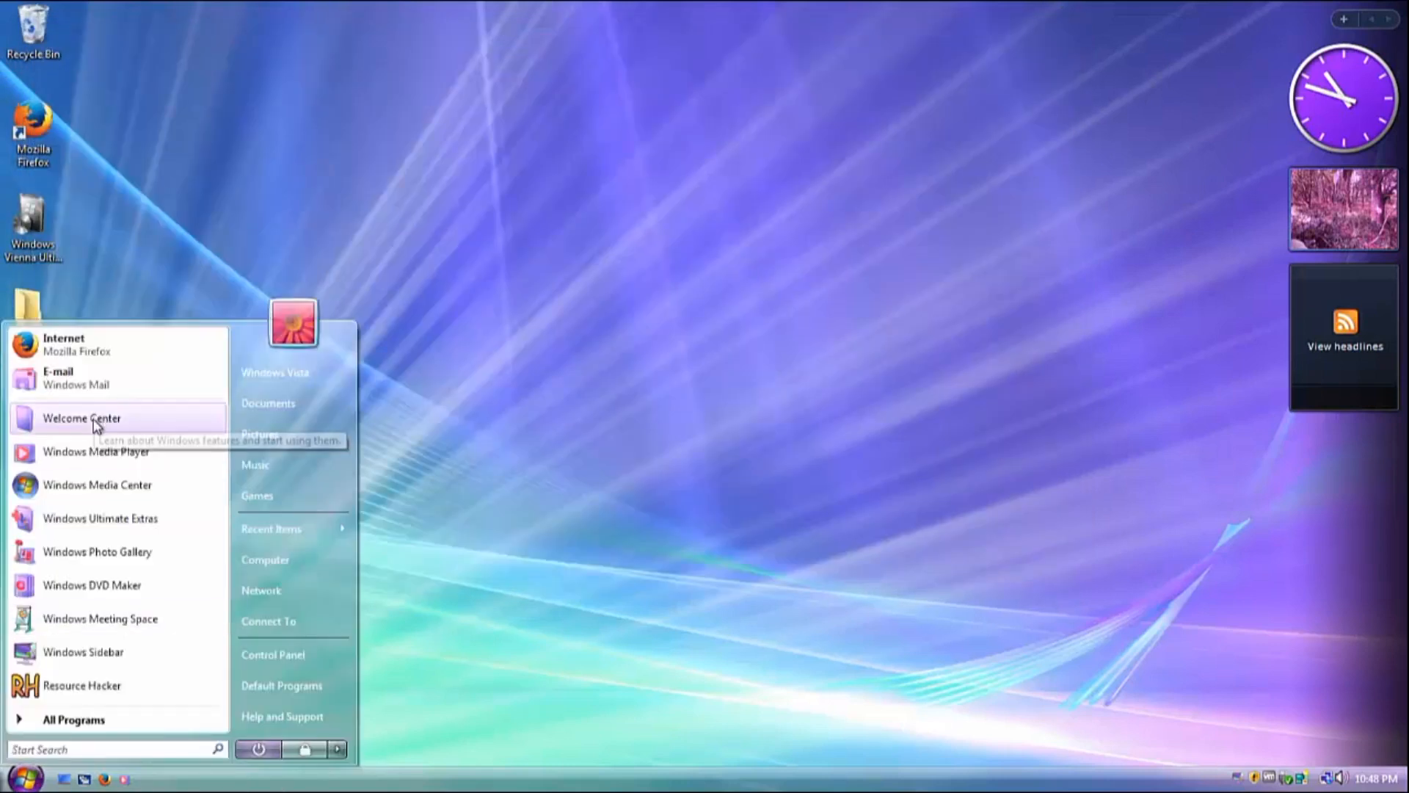
click(284, 423)
click(474, 449)
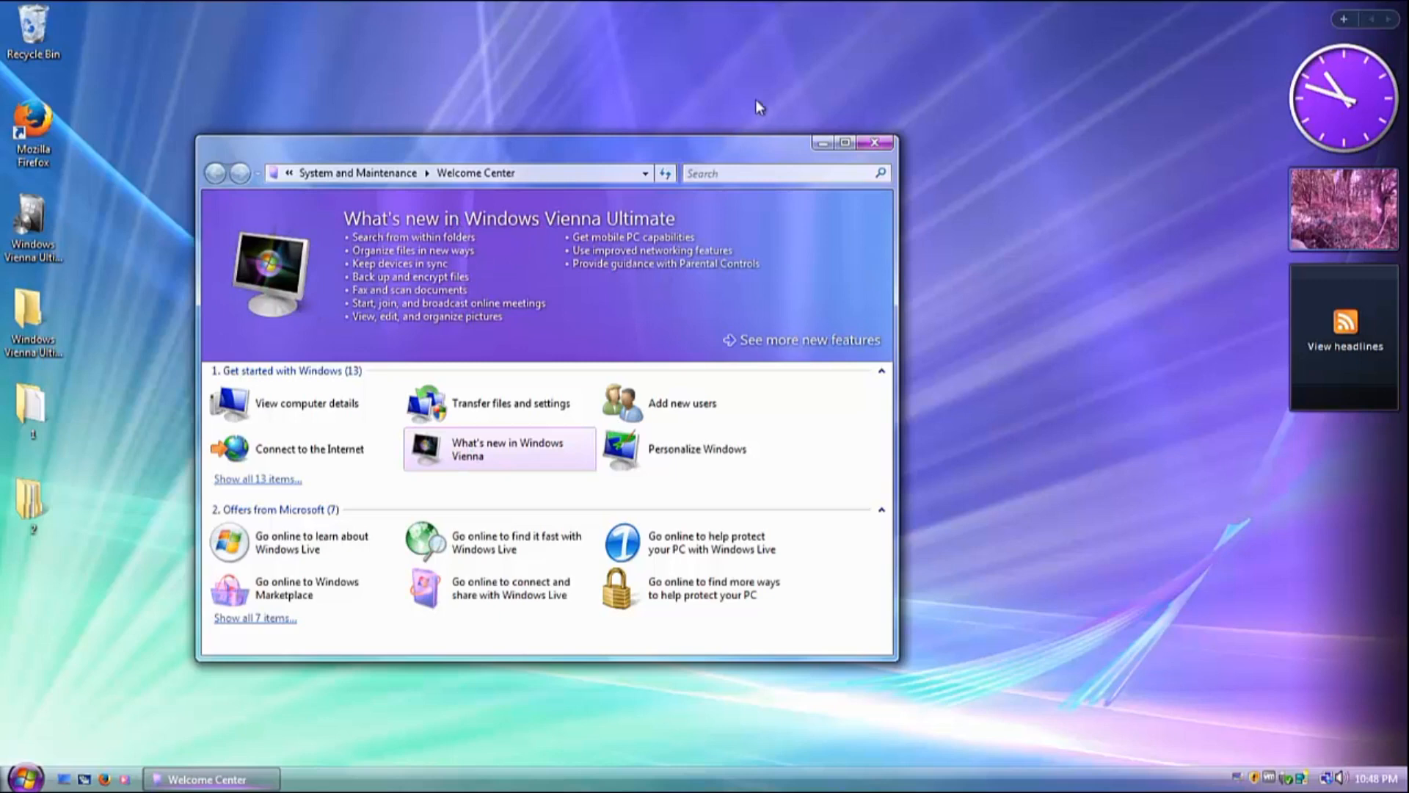
click(861, 141)
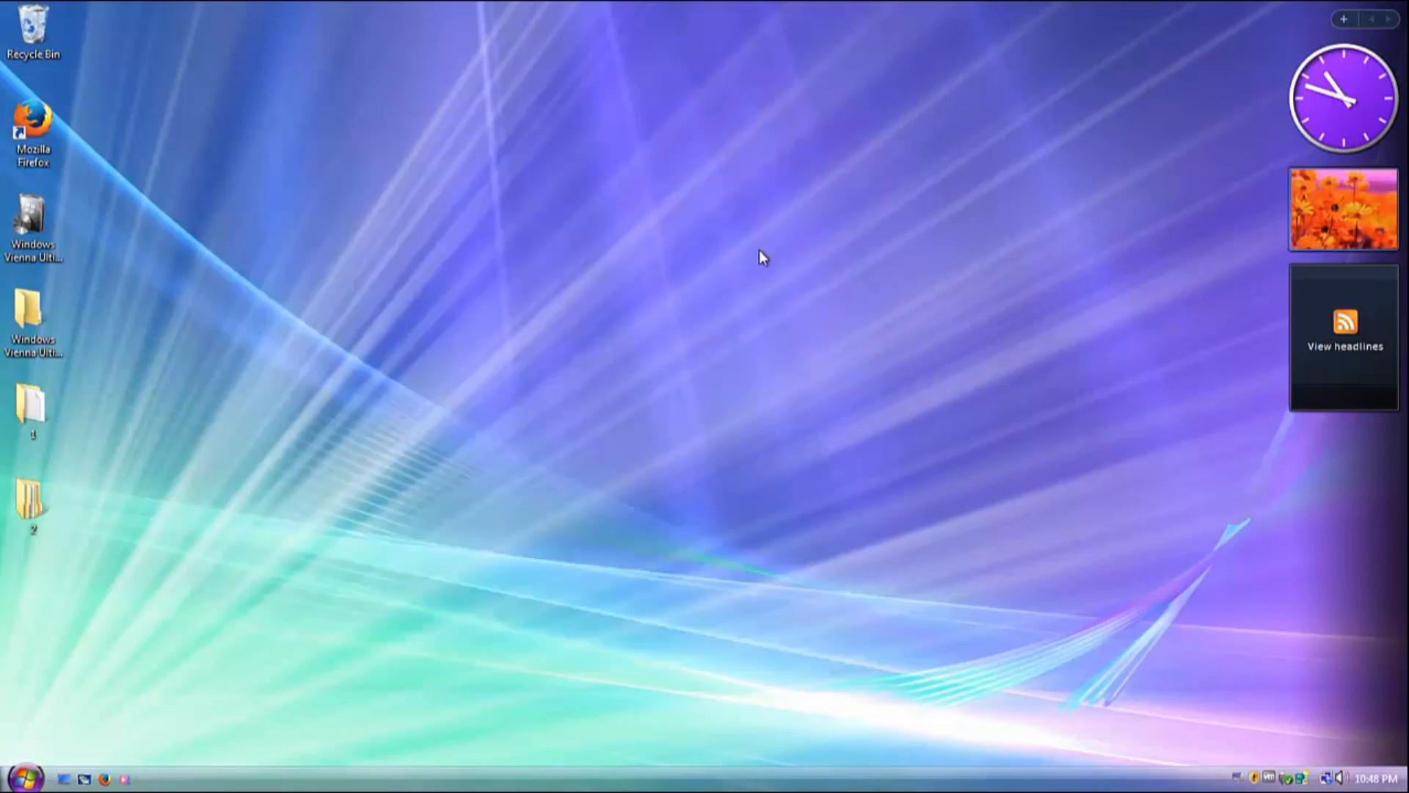
drag(493, 482, 18, 236)
drag(123, 517, 16, 236)
drag(18, 239, 30, 37)
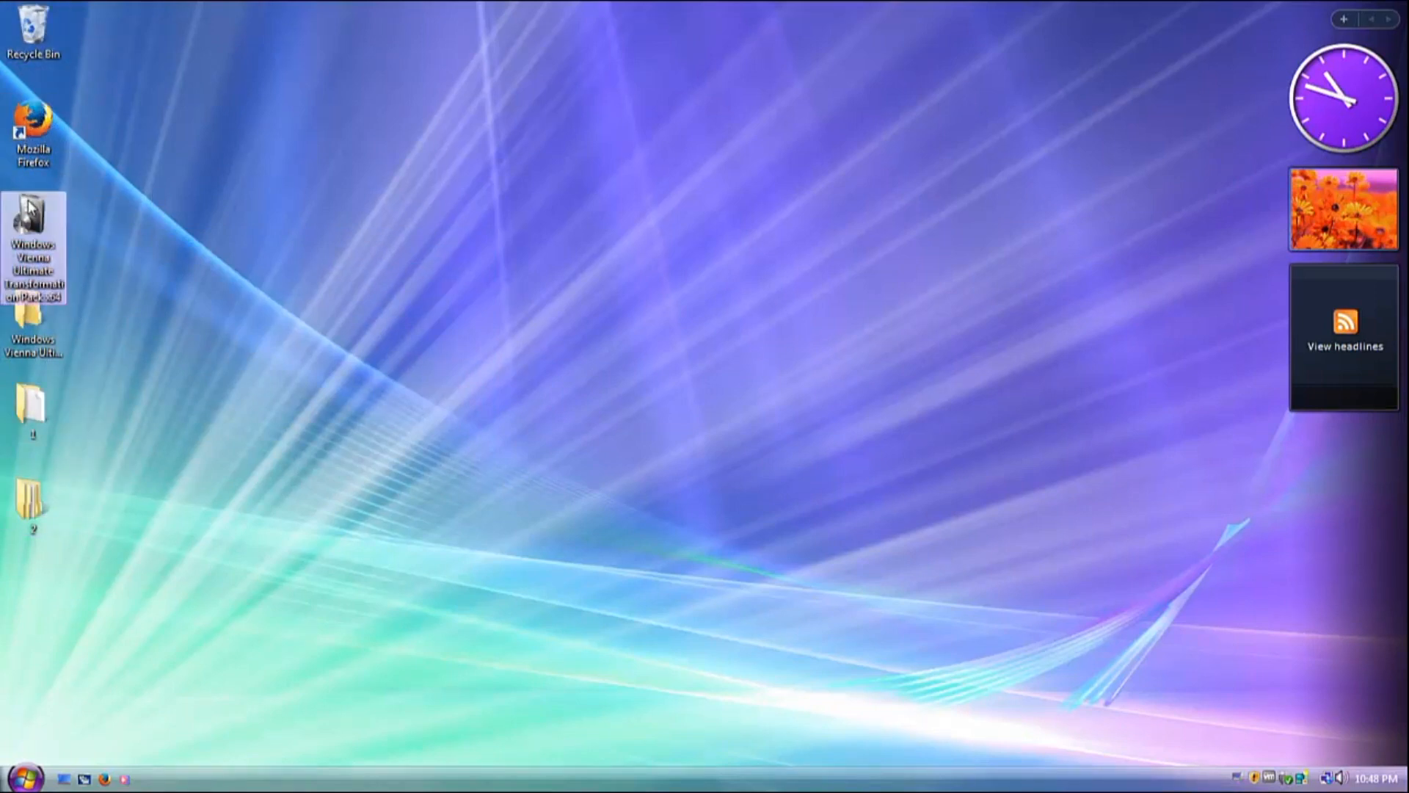
Move the Windows Vienna Ultimate Transformation Pack x64 file from the desktop into Documents and close the Computer window.
key(super)
click(257, 562)
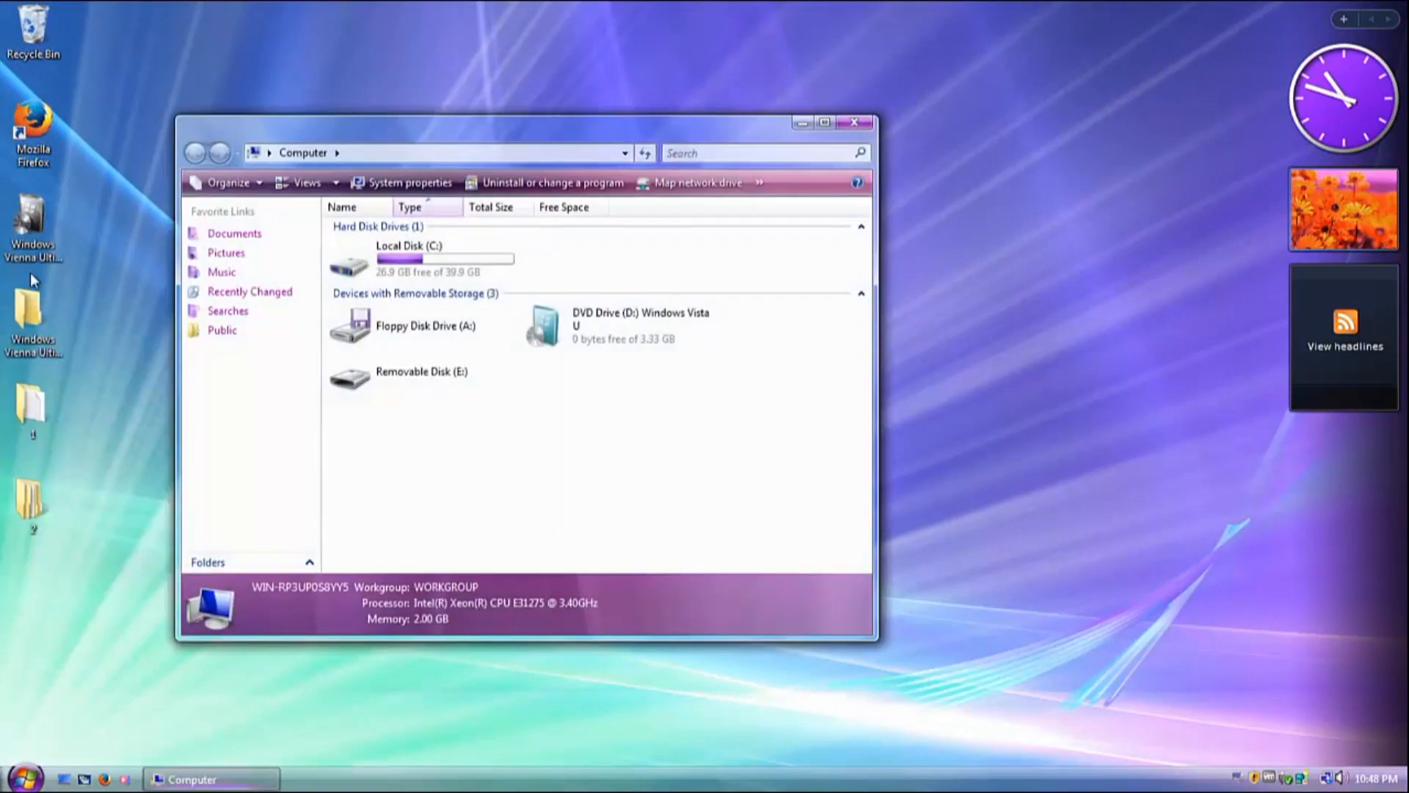
drag(30, 220, 261, 239)
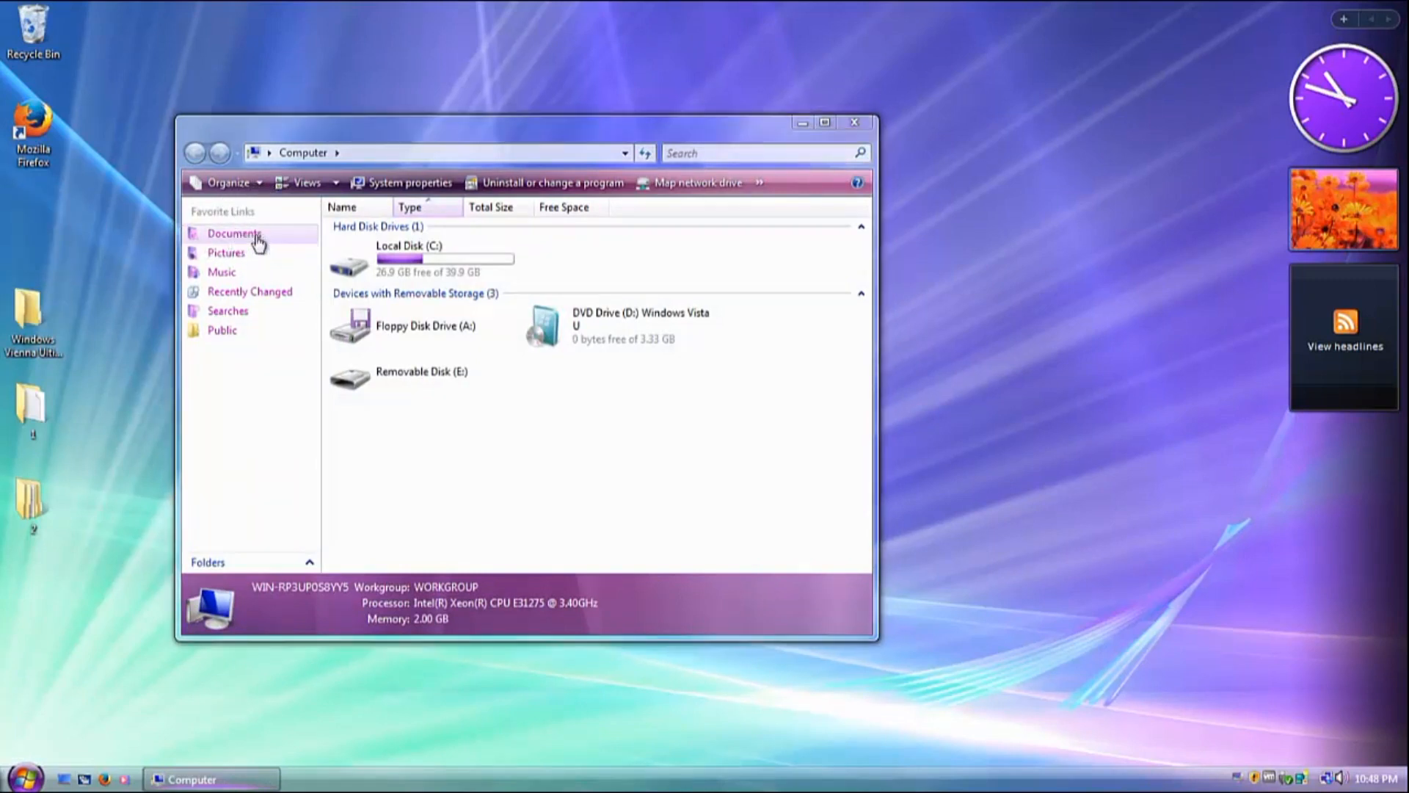
click(864, 126)
Delete the Windows Vienna folder and folders 1 and 2 from the desktop, and check the Recycle Bin contents.
drag(302, 588, 16, 323)
drag(21, 317, 40, 44)
double_click(37, 33)
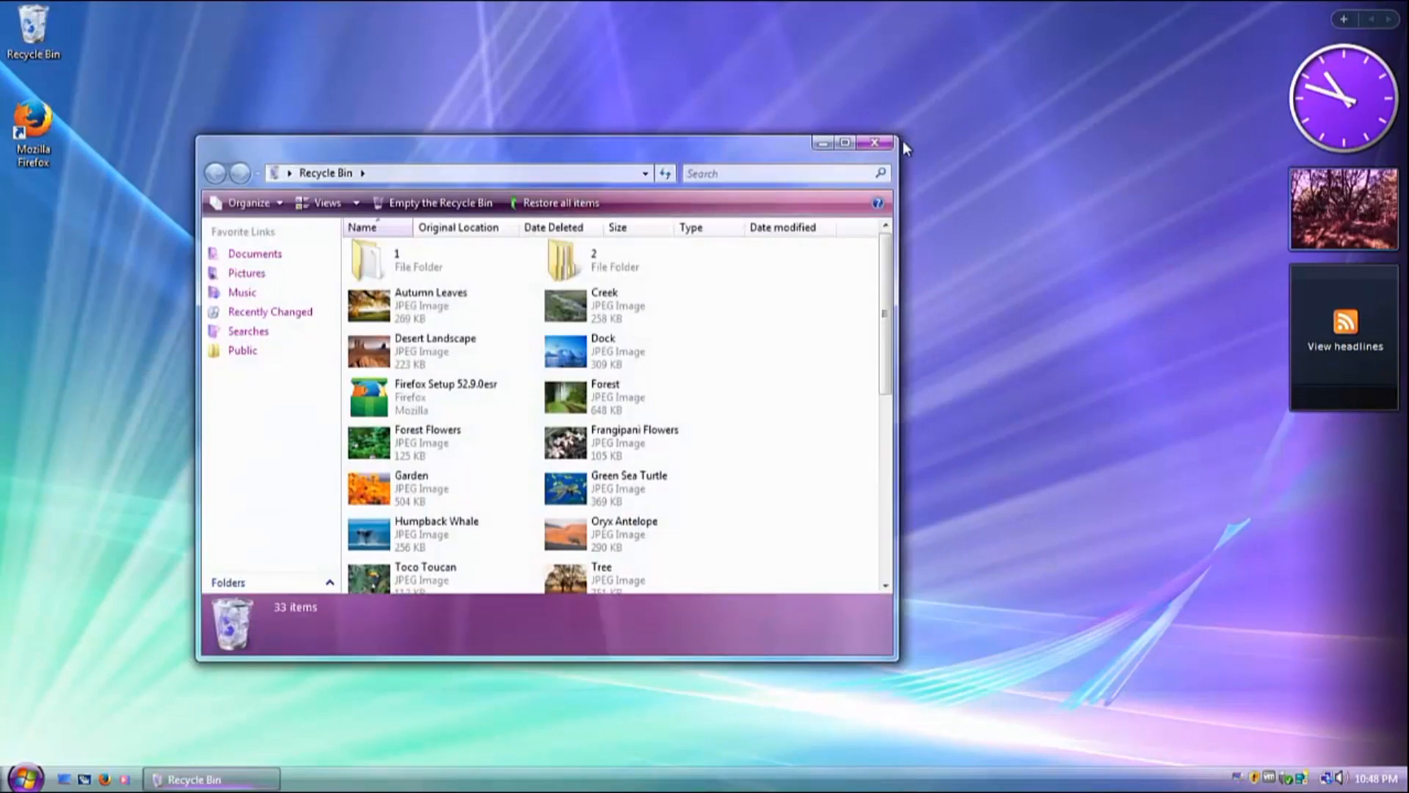
click(875, 143)
View the computer's basic system information and start refreshing its Windows Experience Index rating.
key(super)
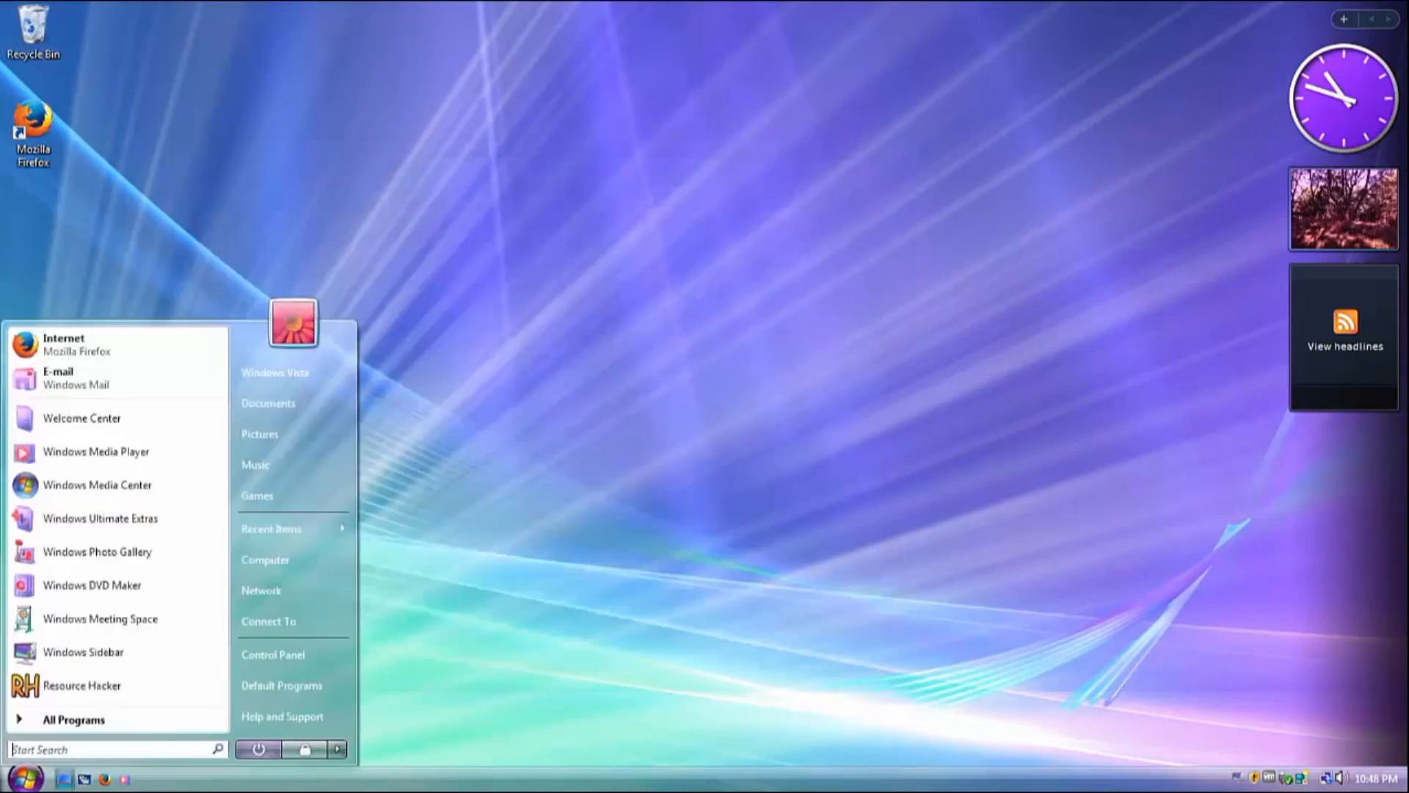
click(253, 560)
click(435, 182)
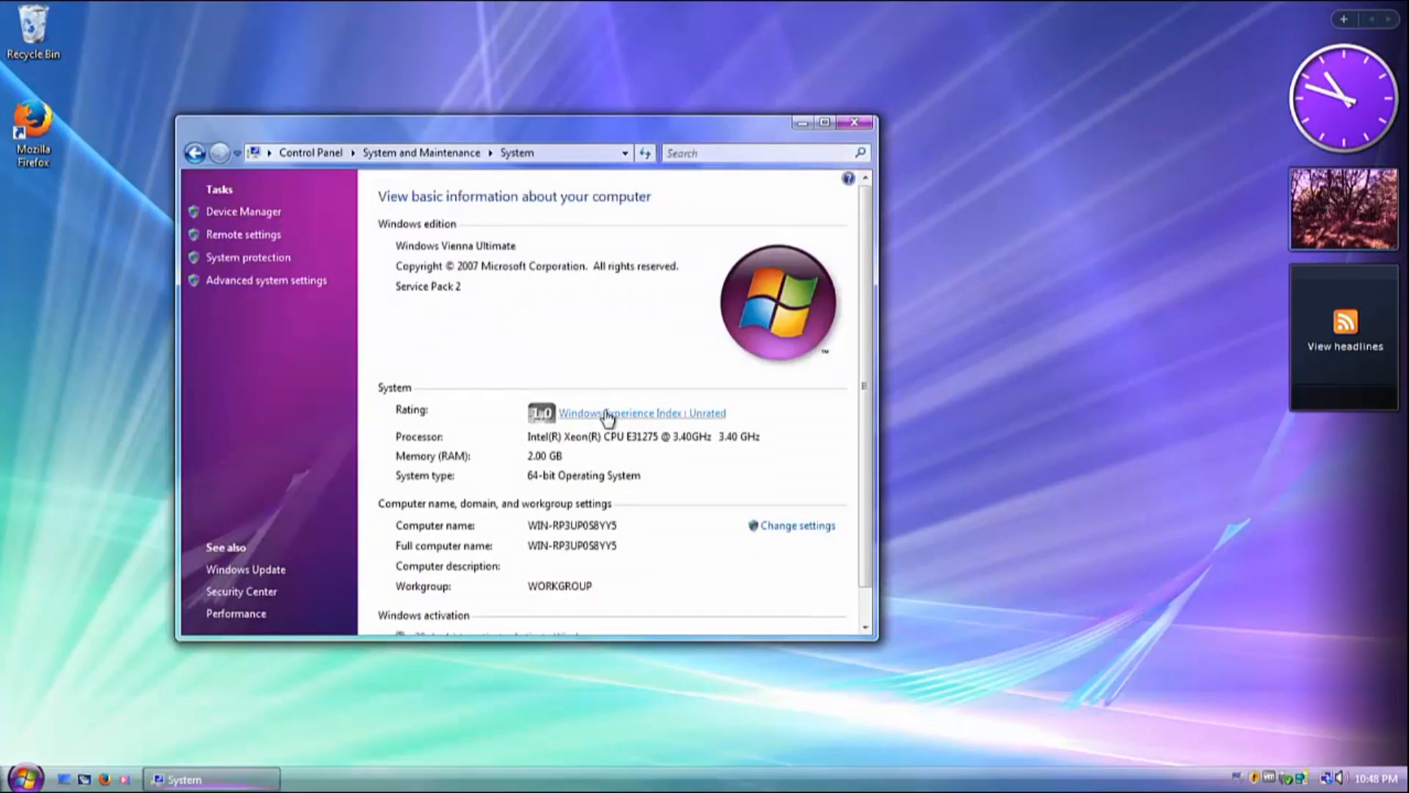
click(602, 415)
click(829, 278)
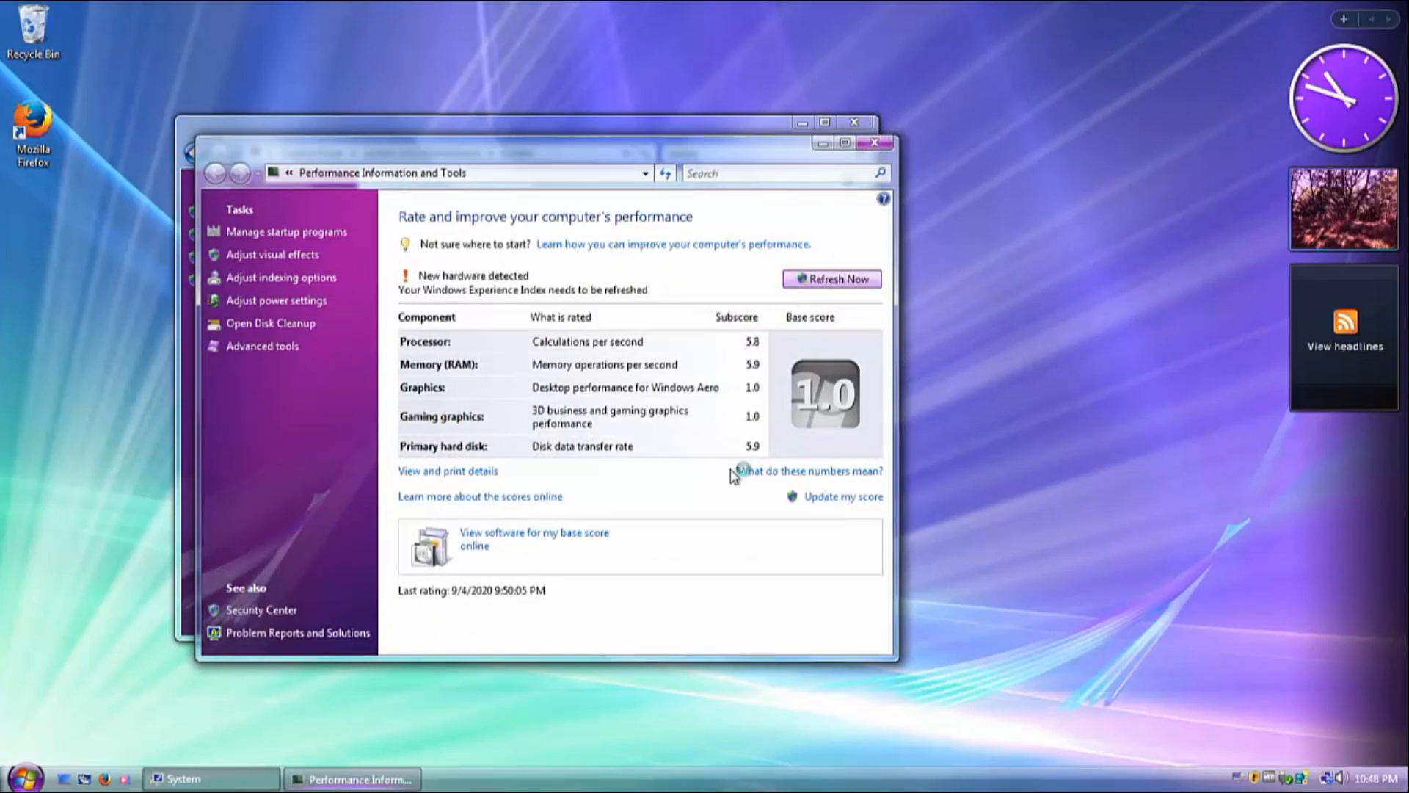
click(638, 439)
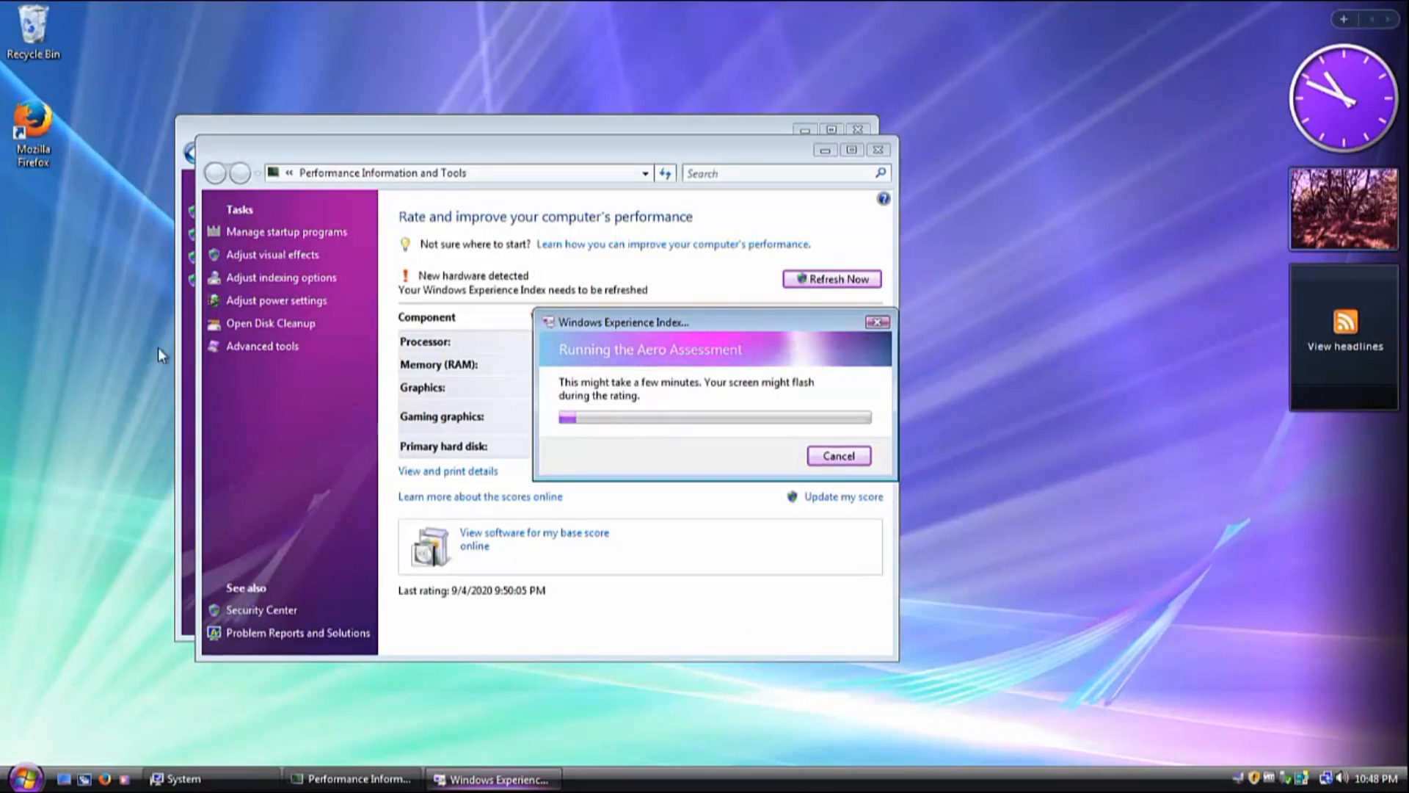
Search for "remote" to open Remote Desktop Connection, look at its banner, and close it.
text(re)
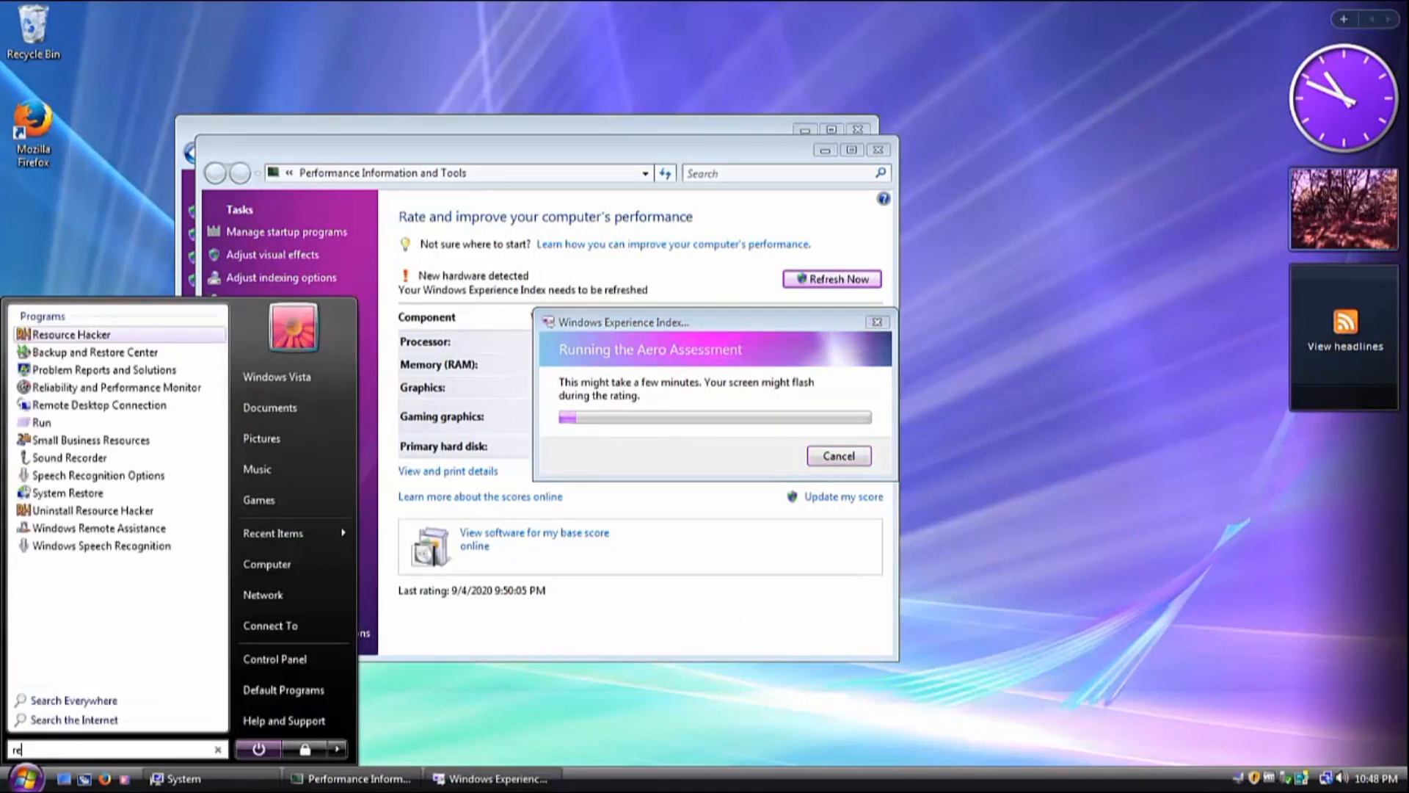
text(mote)
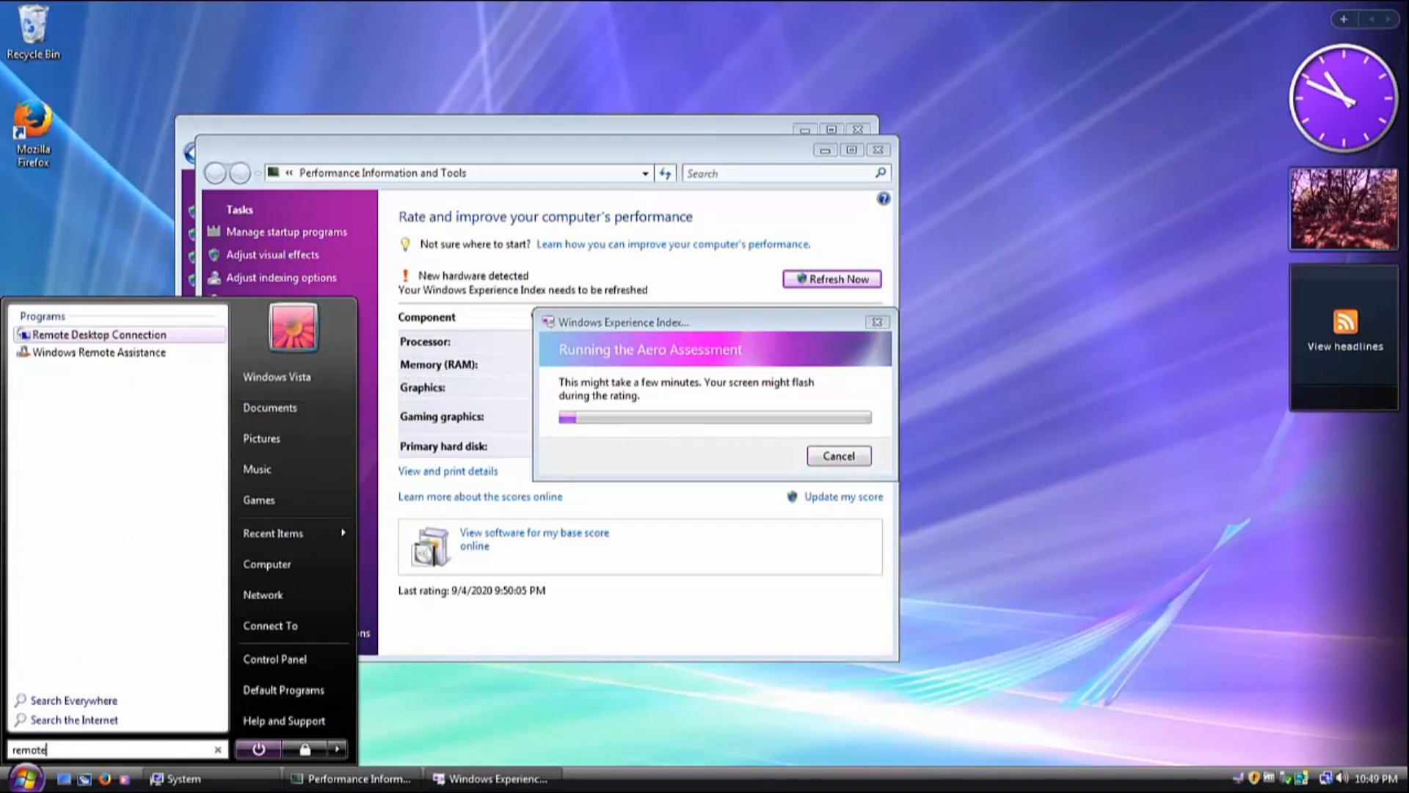
key(Return)
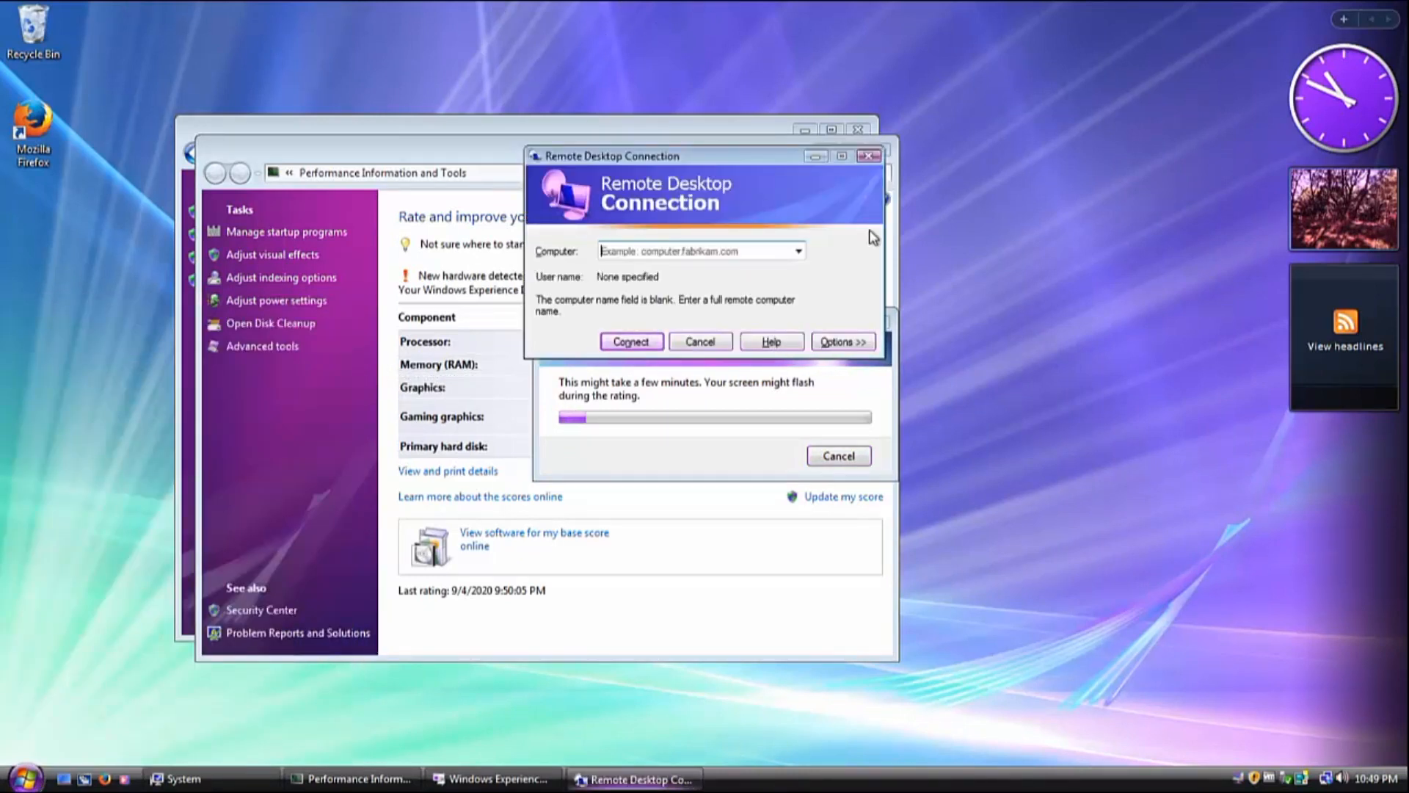
click(869, 156)
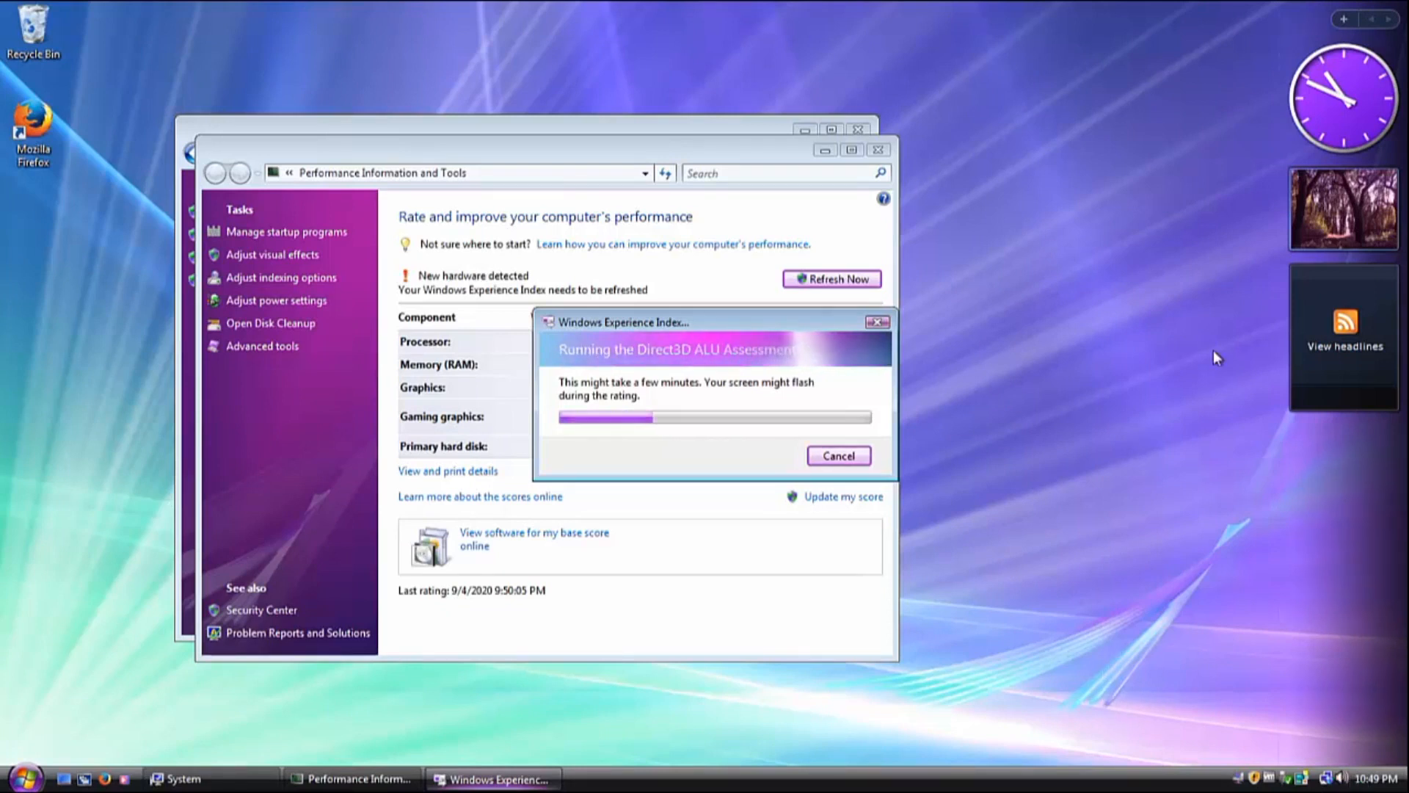
Remove Windows Meeting Space from the Start menu's list of recent programs.
click(25, 776)
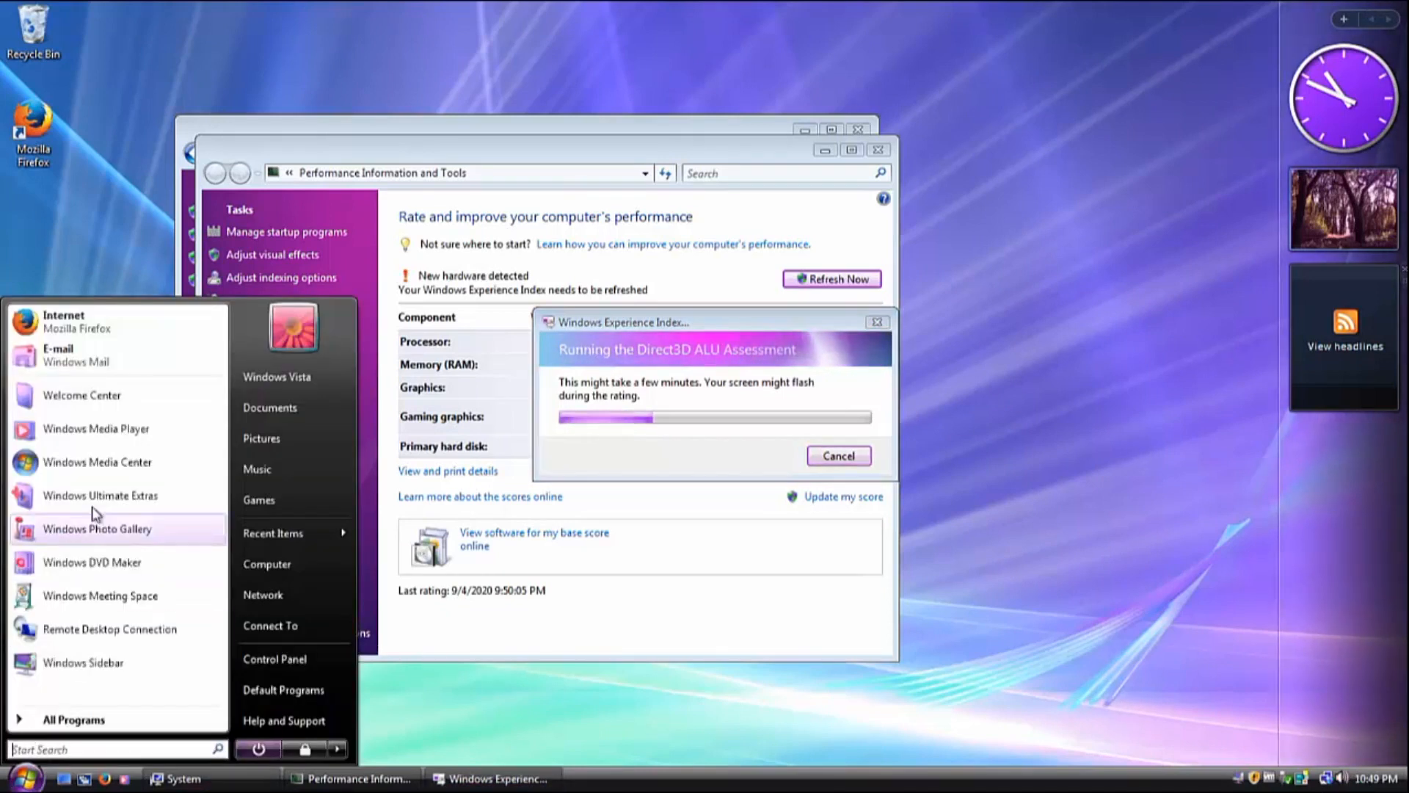
right_click(104, 610)
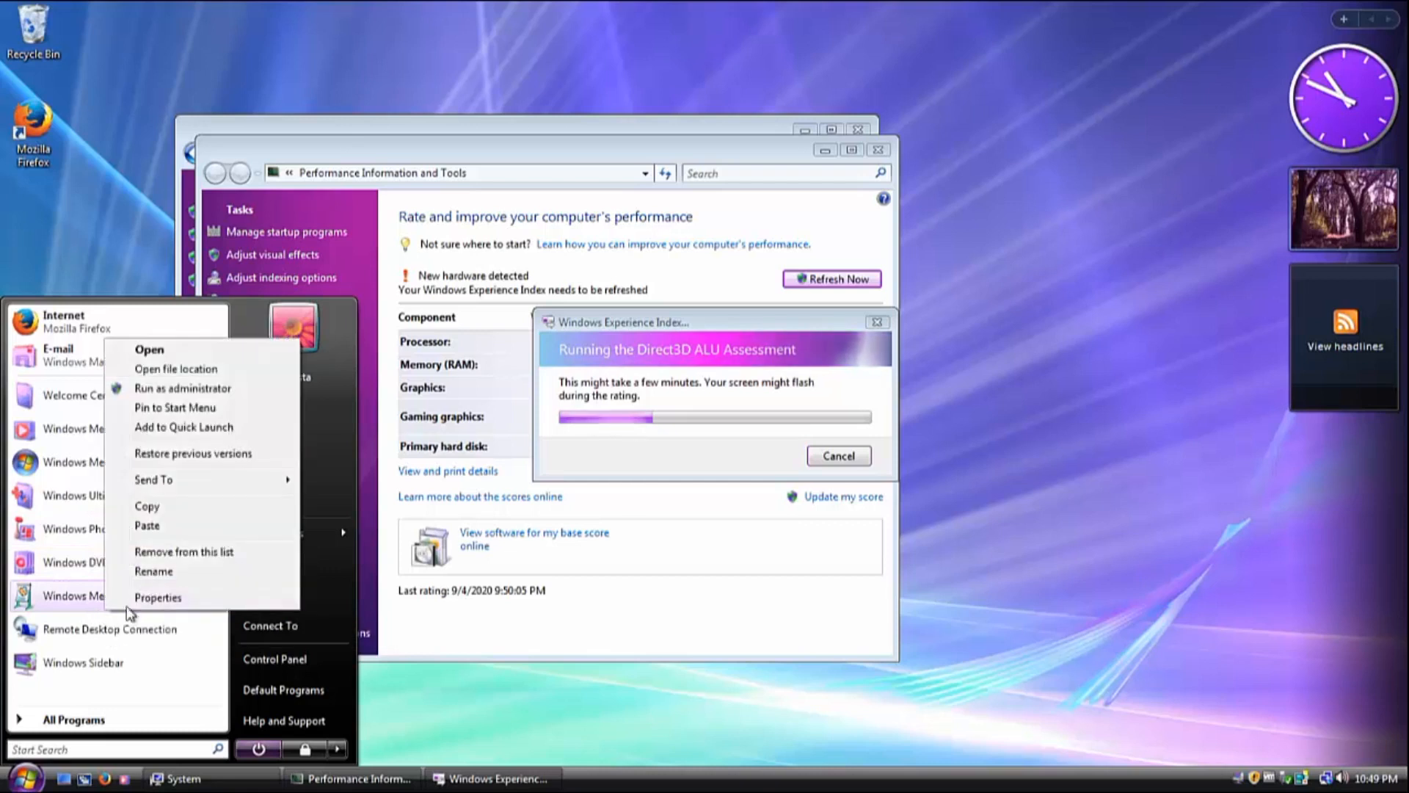
click(171, 555)
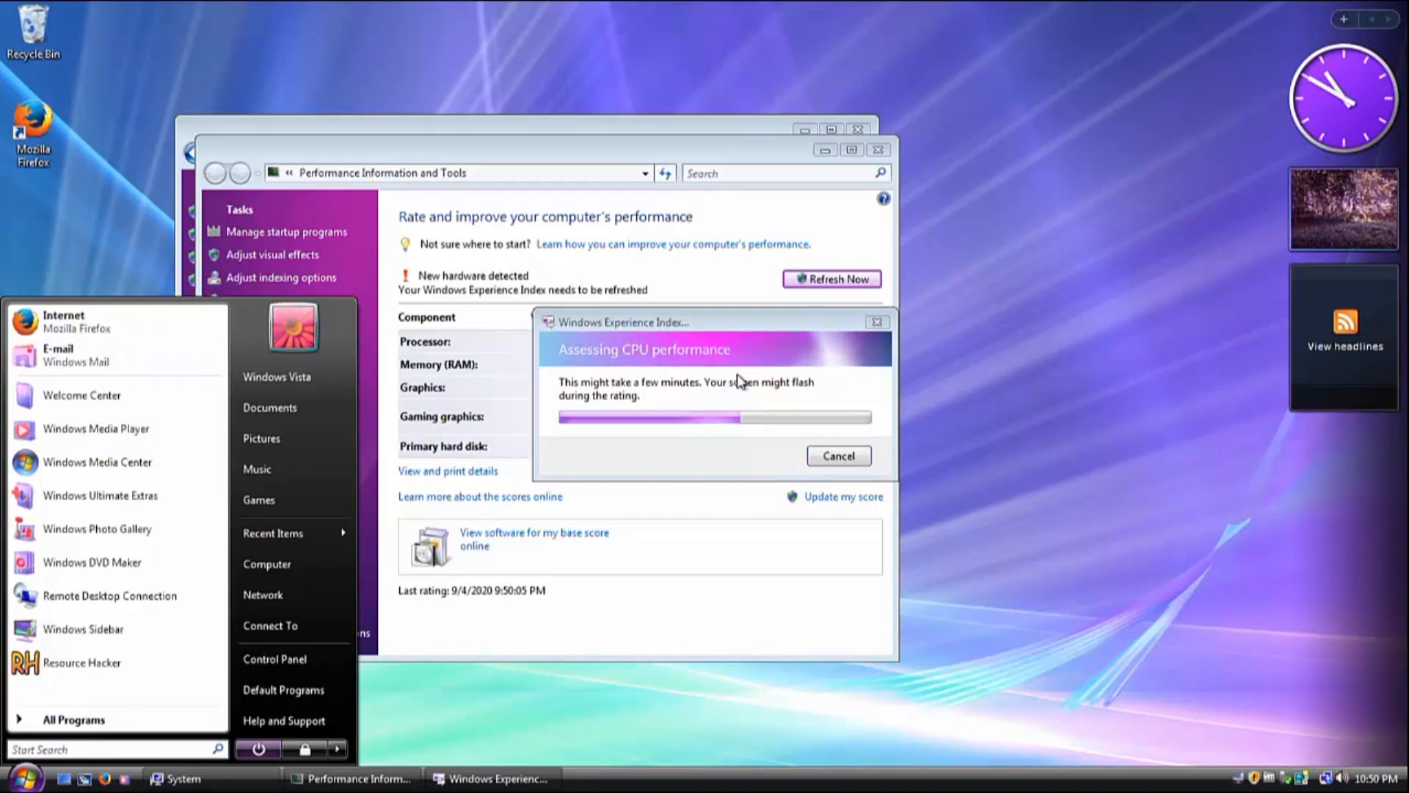
Review the basic system information and the refreshed Windows Experience Index scores, minimize System, and close Performance Information and Tools.
click(631, 126)
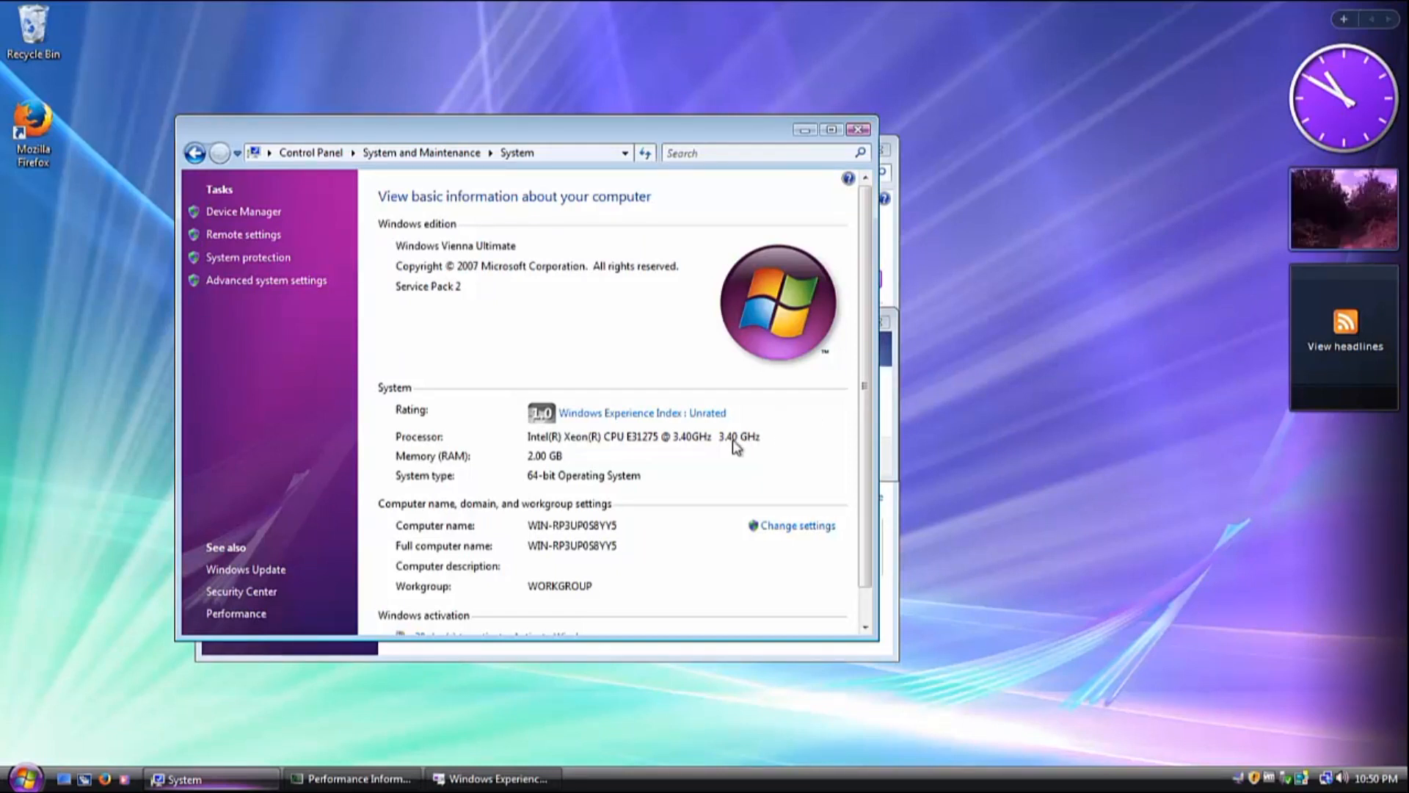
click(885, 367)
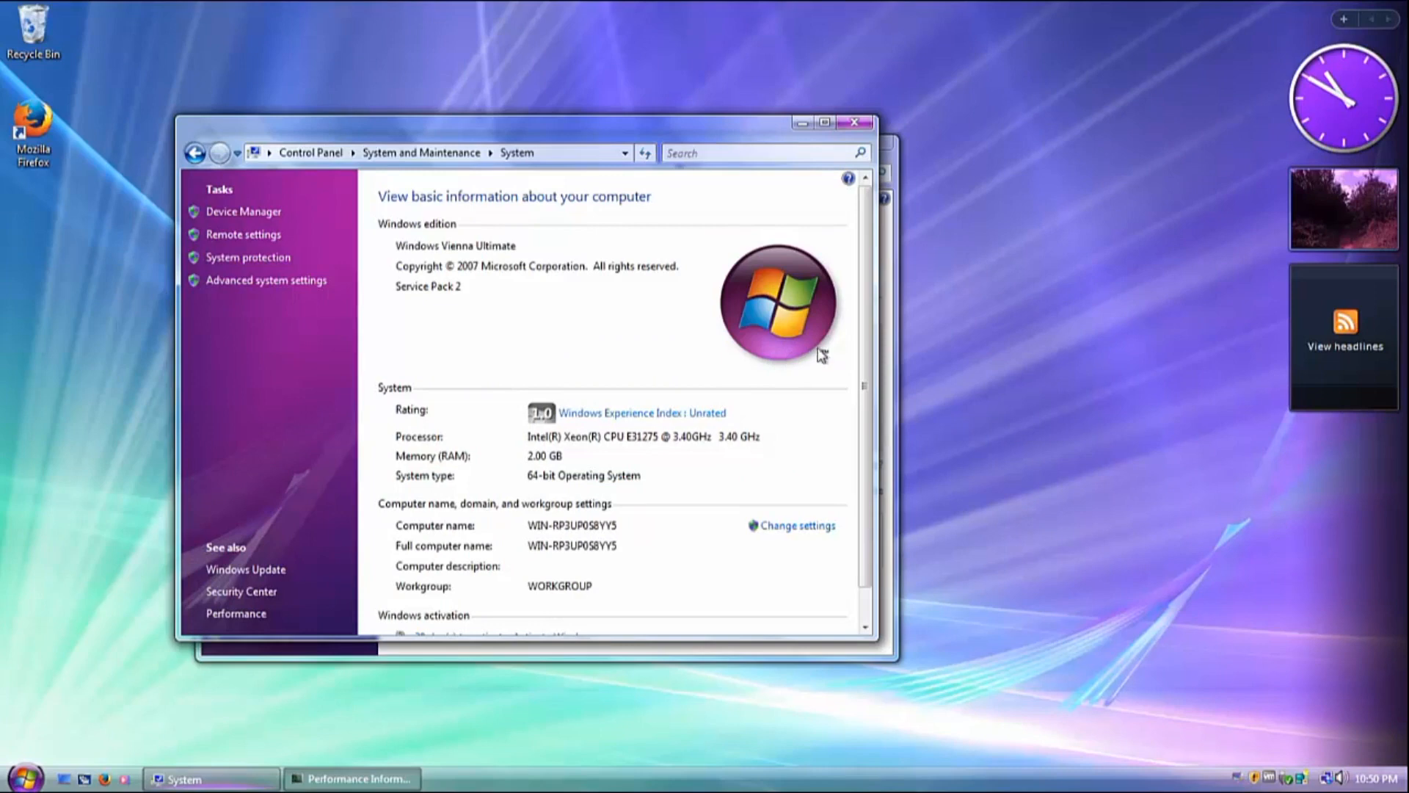
click(224, 780)
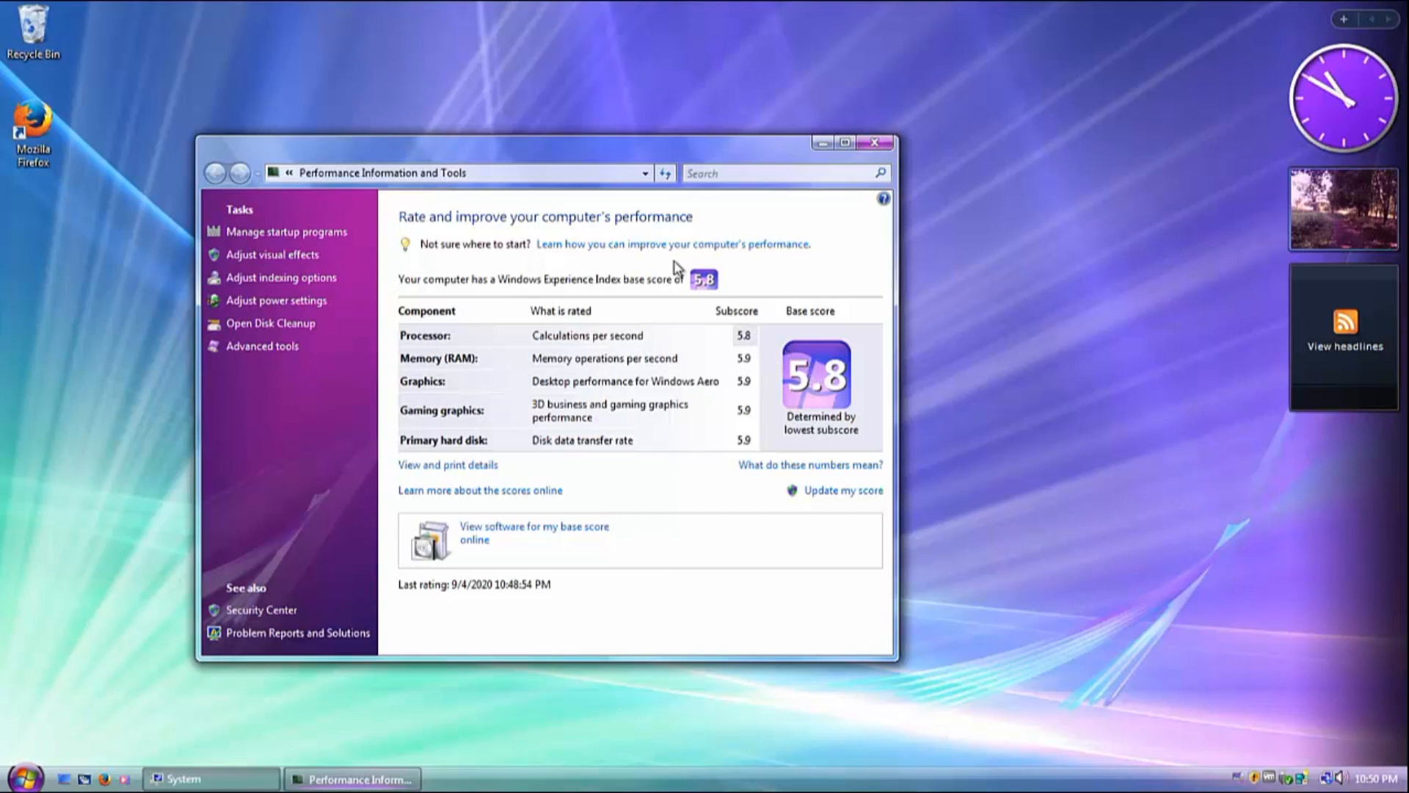
click(849, 142)
double_click(838, 39)
click(875, 146)
Run the command "winsat aurora" to view the Aurora animation, and exit it.
key(super+r)
key(BackSpace)
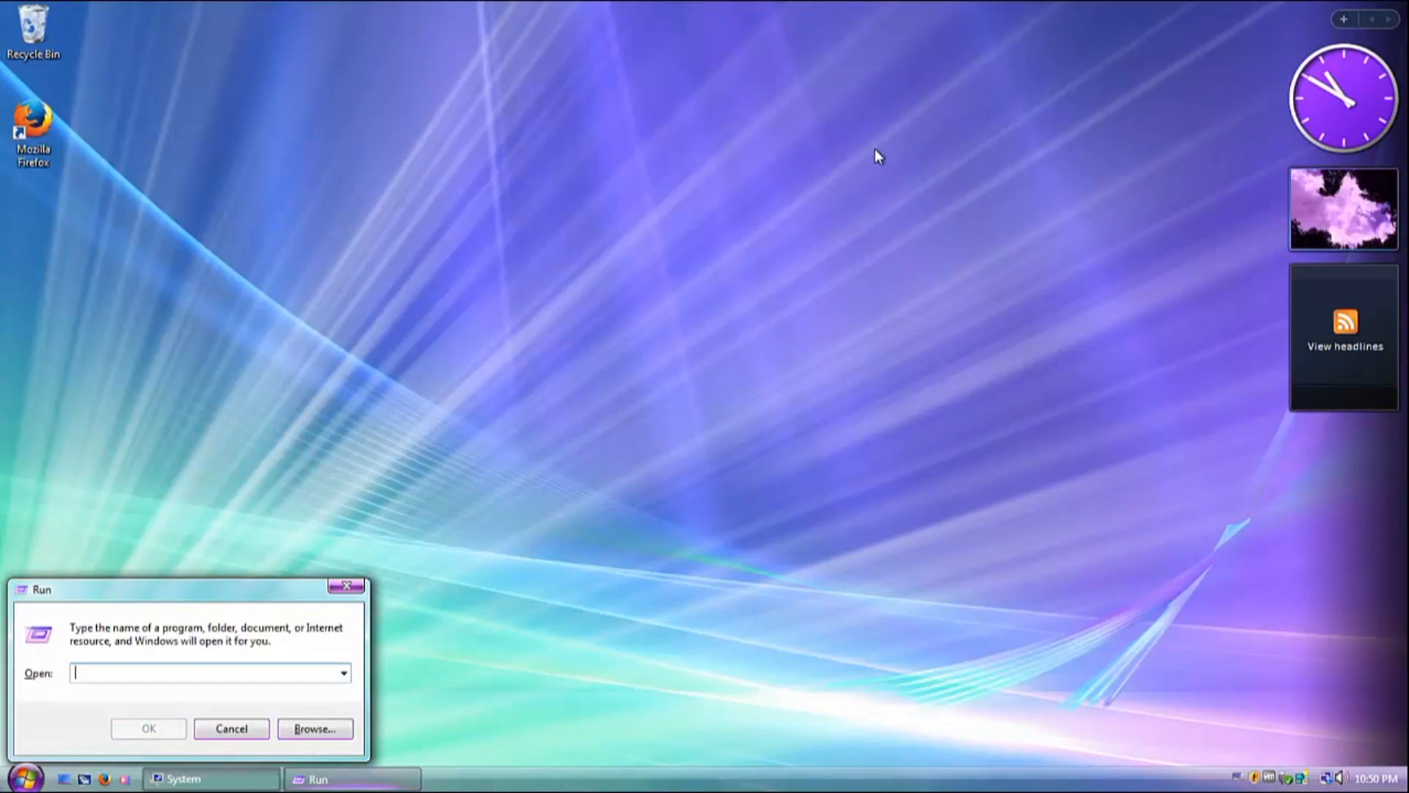
text(win)
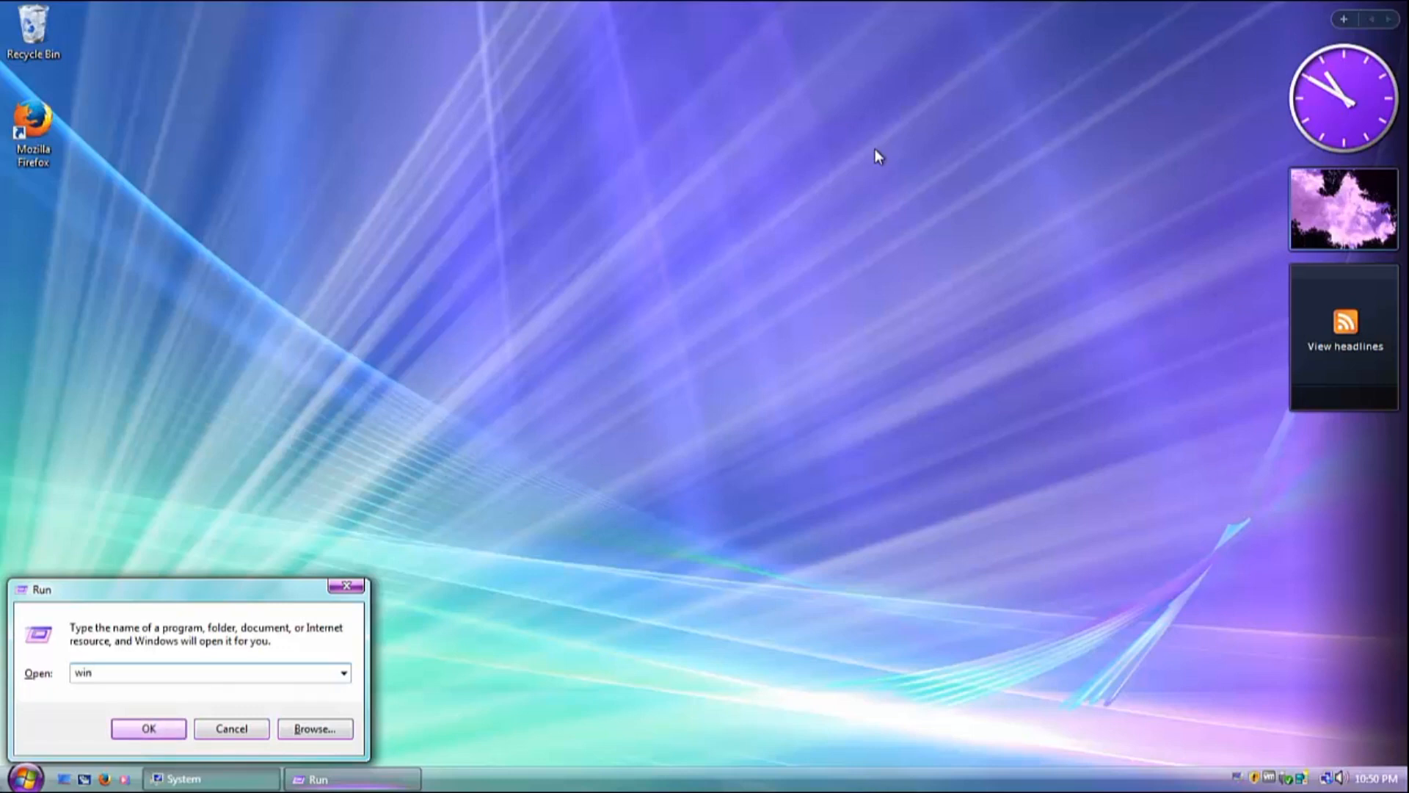
text(sat aurora)
key(Return)
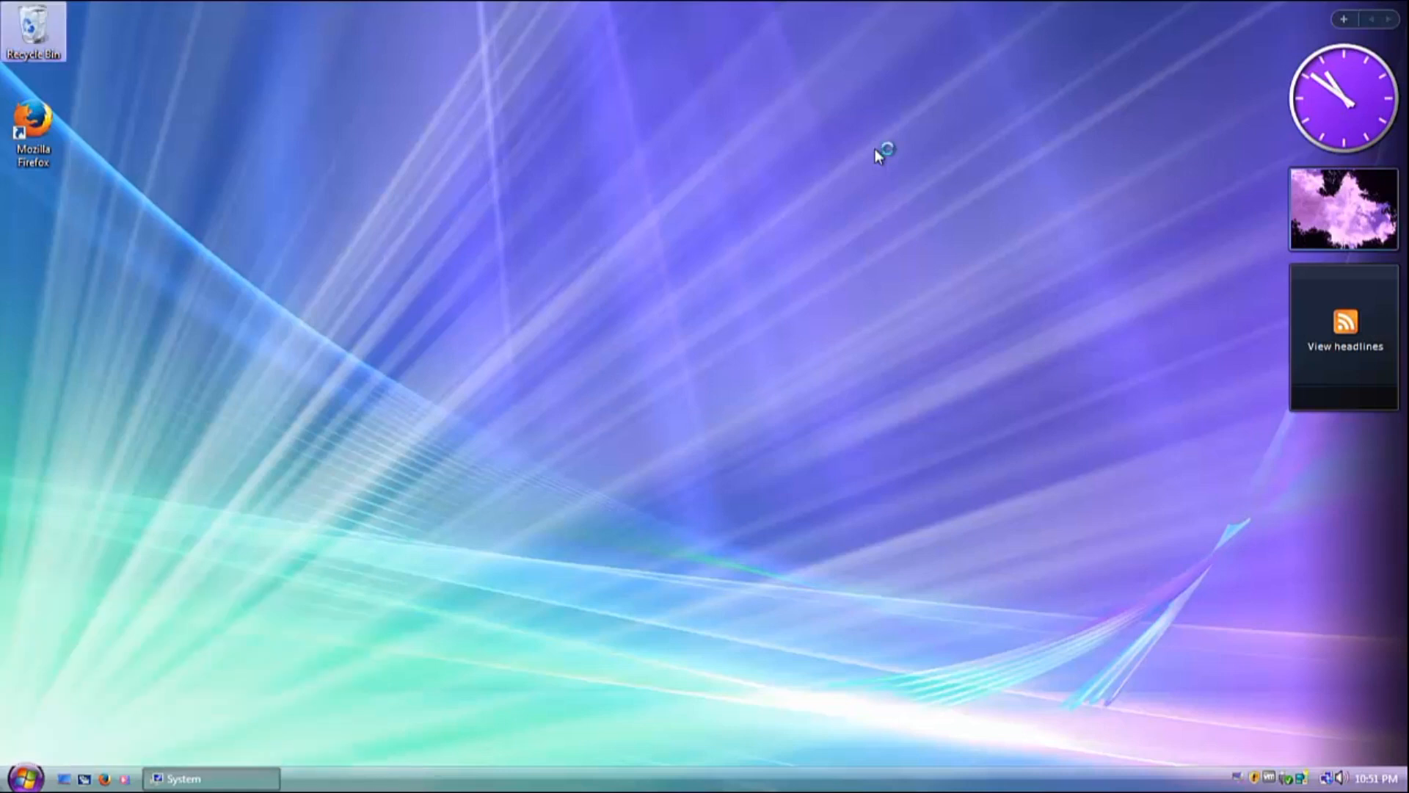
key(Tab)
key(Return)
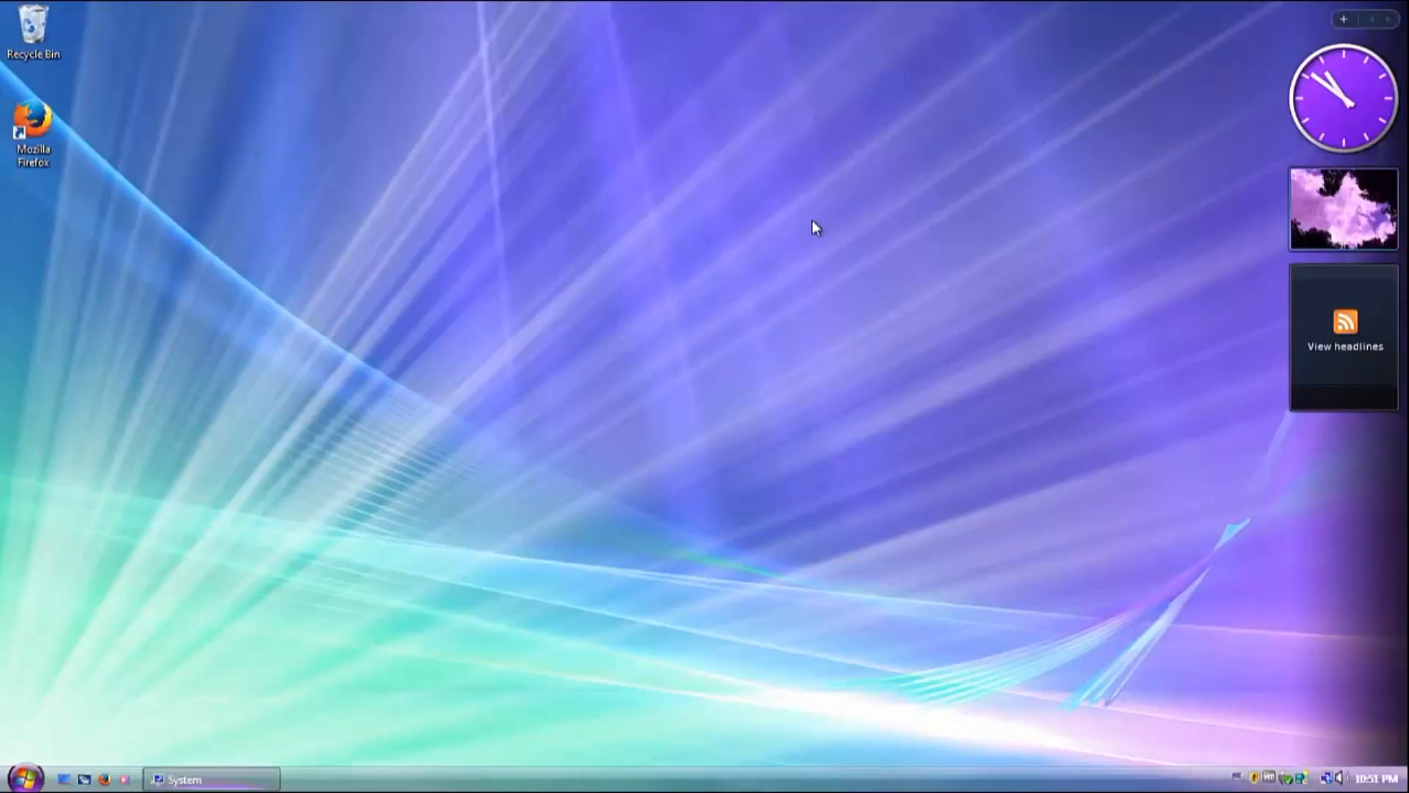
Open Windows Media Center, complete the Express setup, restore it to a smaller window, and close it.
right_click(691, 242)
click(27, 778)
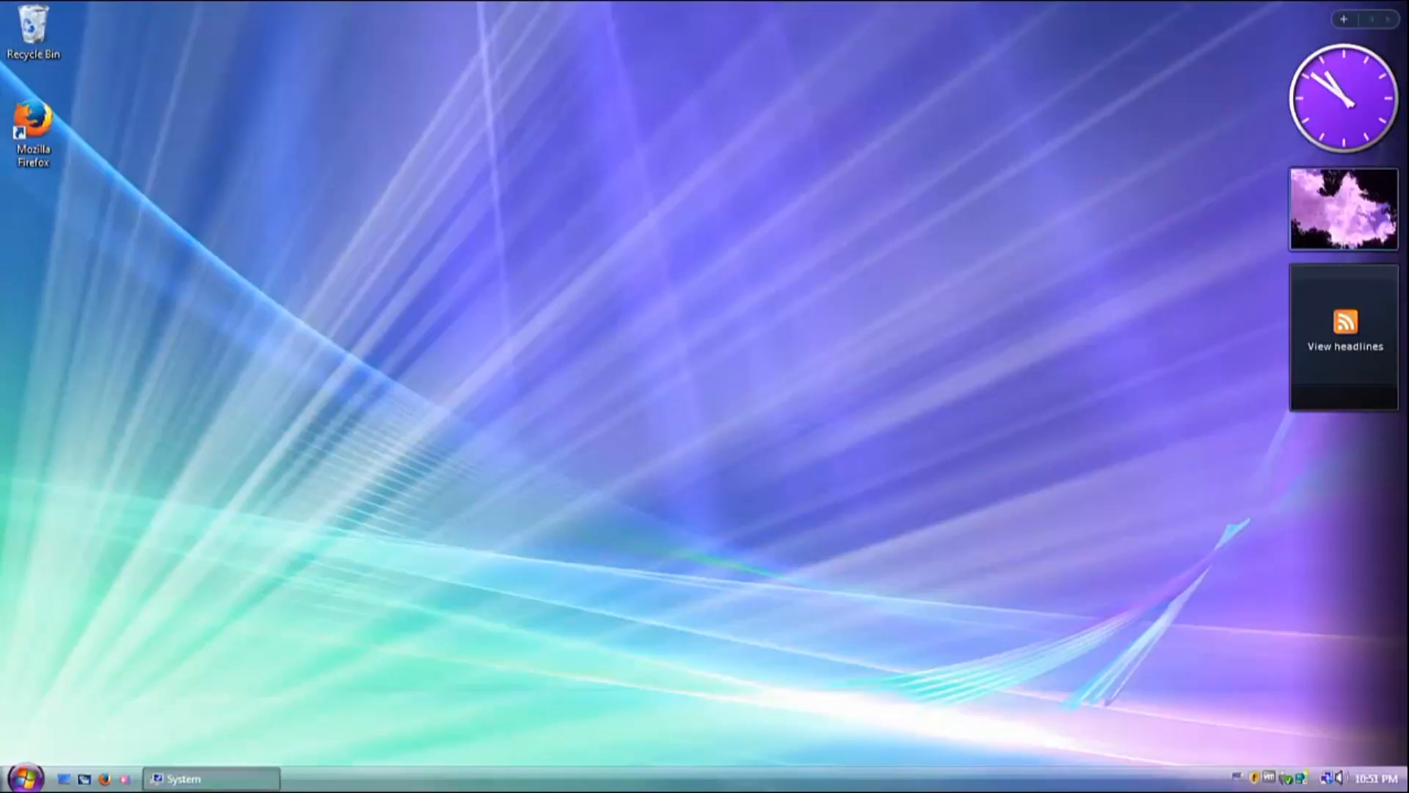
click(66, 484)
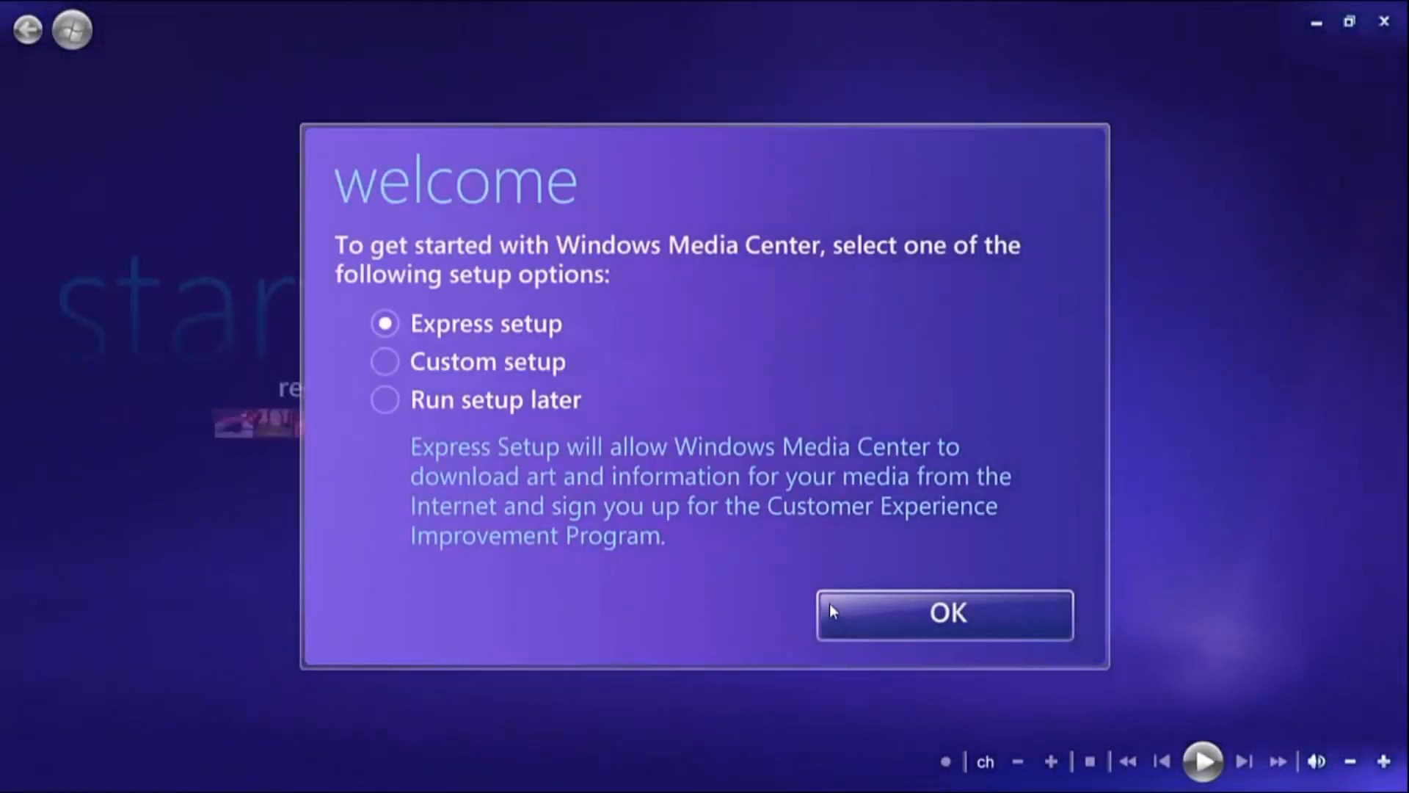
click(829, 609)
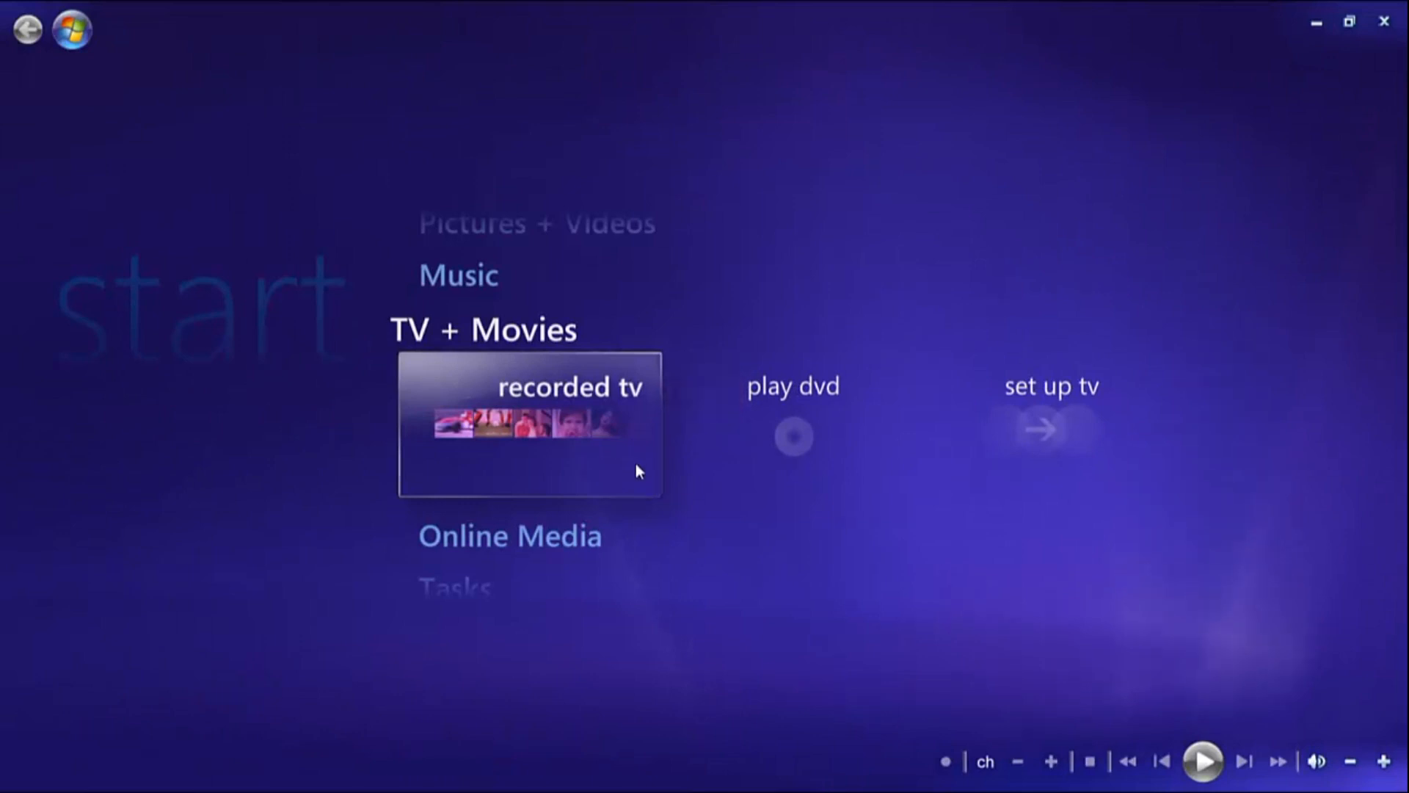
click(1352, 28)
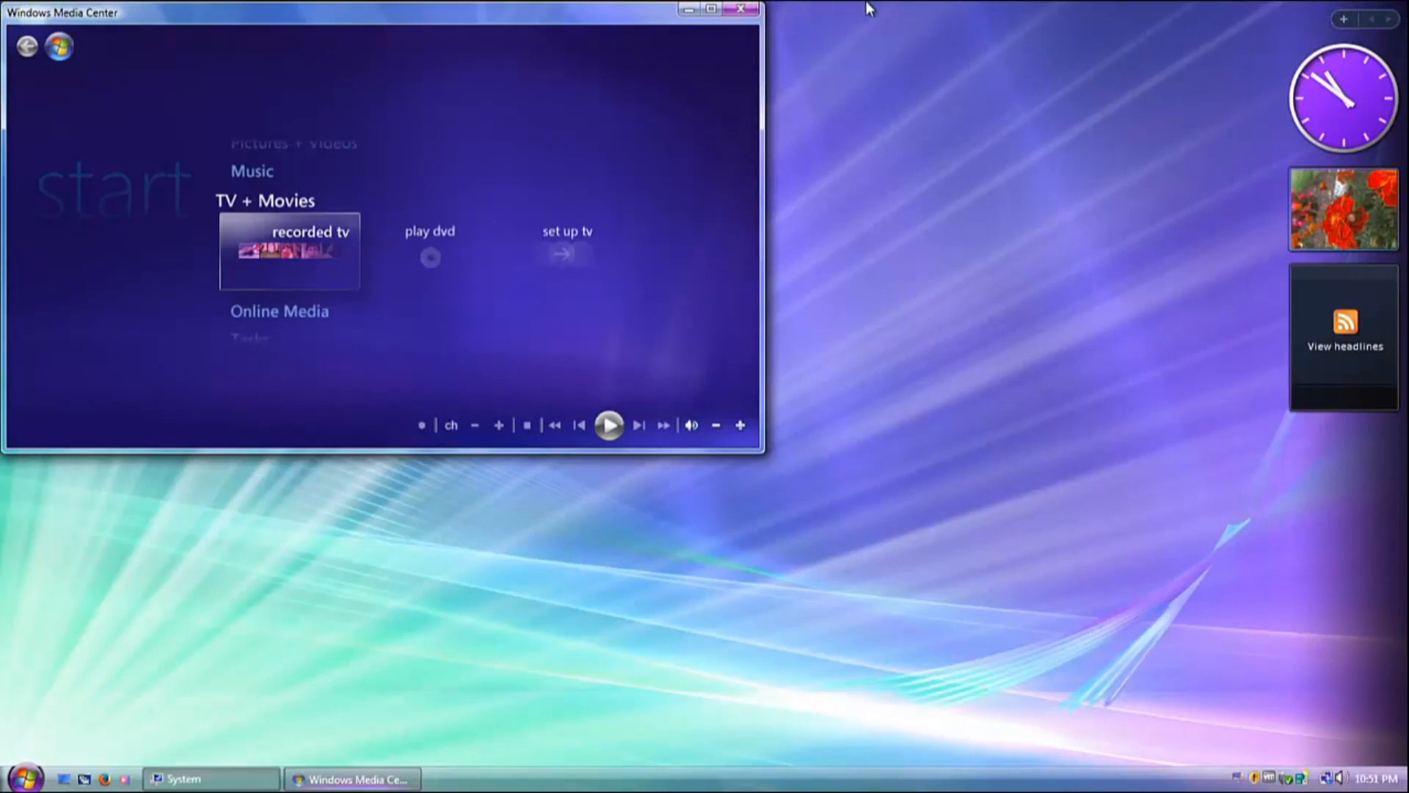
click(740, 9)
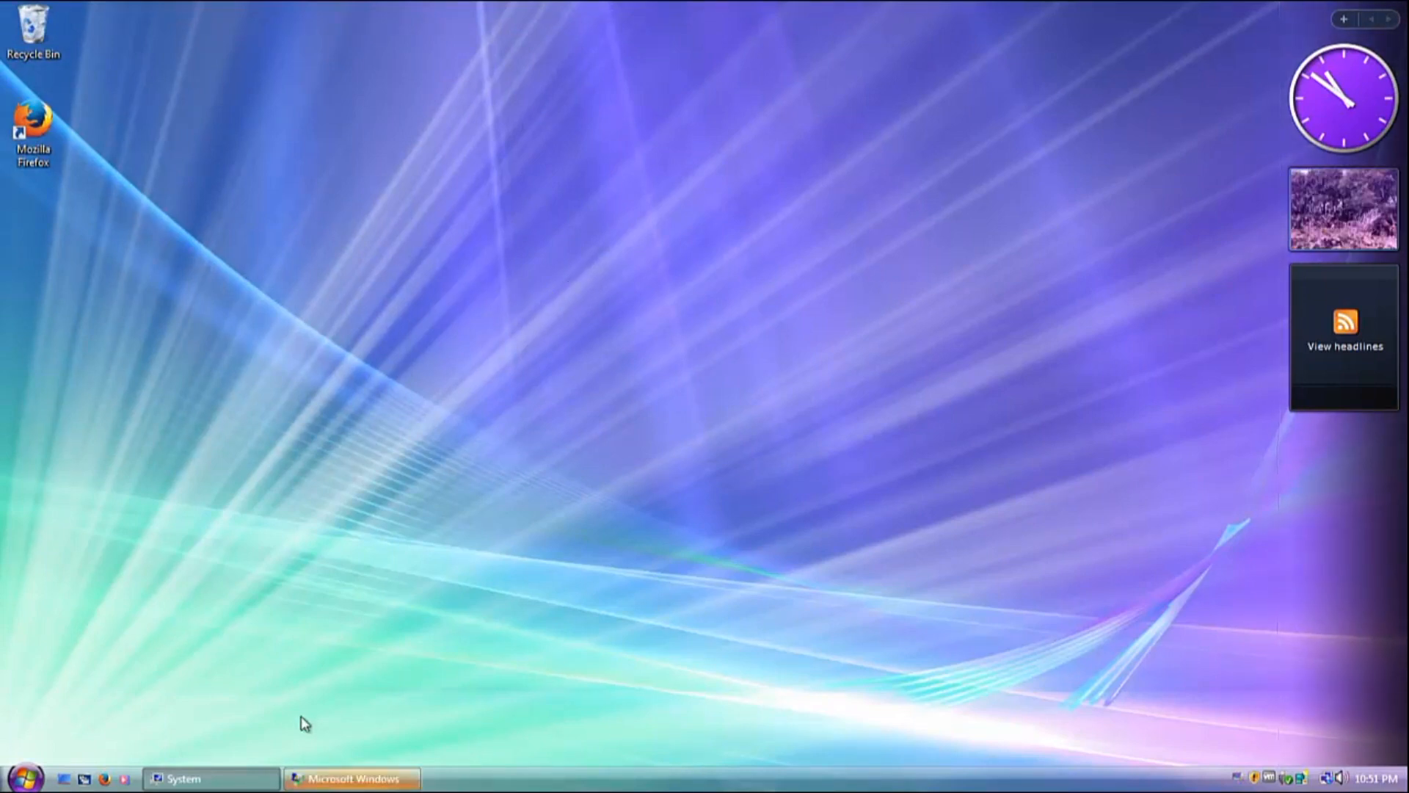
Close the remaining Microsoft Windows and System windows to leave the desktop clear.
click(359, 776)
click(359, 774)
click(246, 787)
click(373, 784)
right_click(374, 785)
click(402, 778)
right_click(242, 786)
click(274, 778)
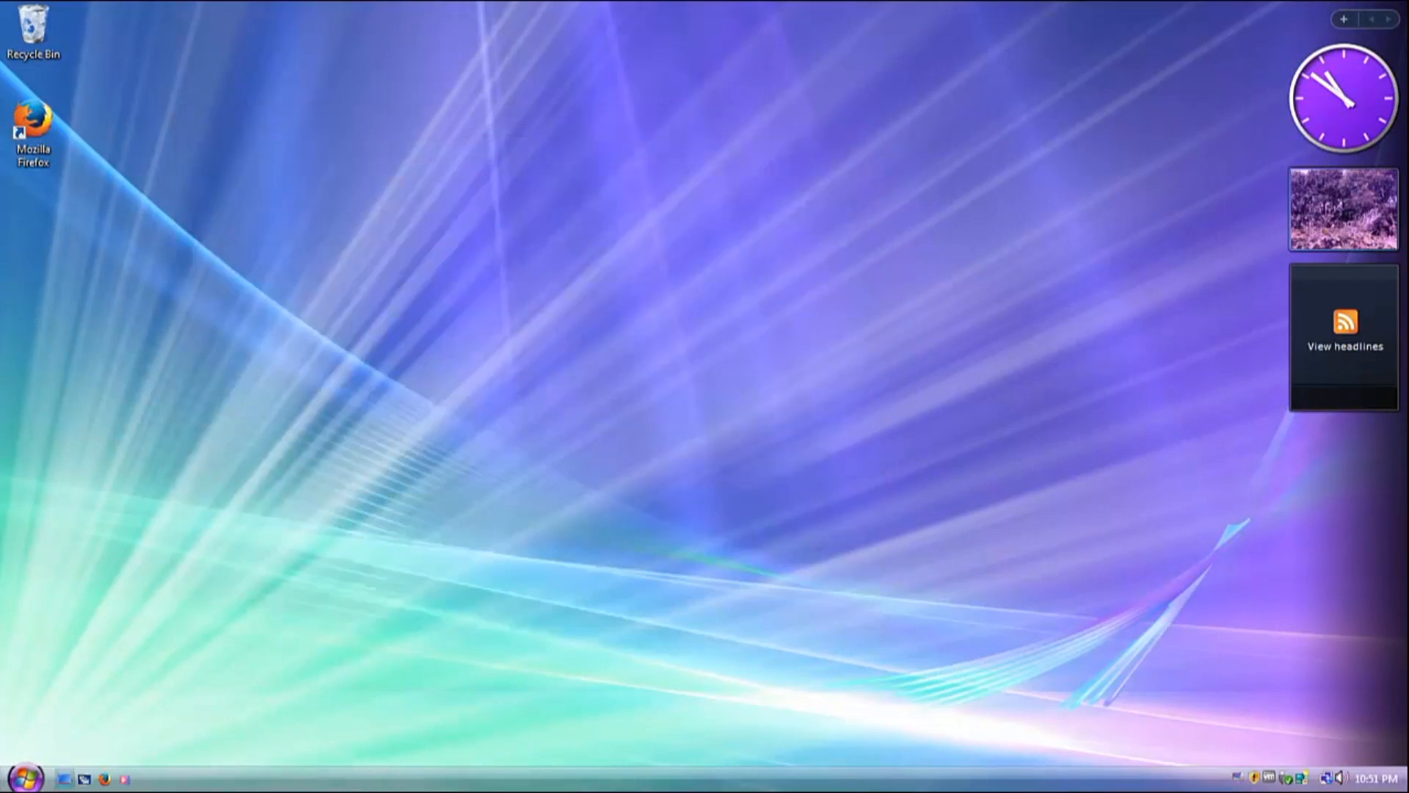
End the current Windows session using the power options.
click(25, 778)
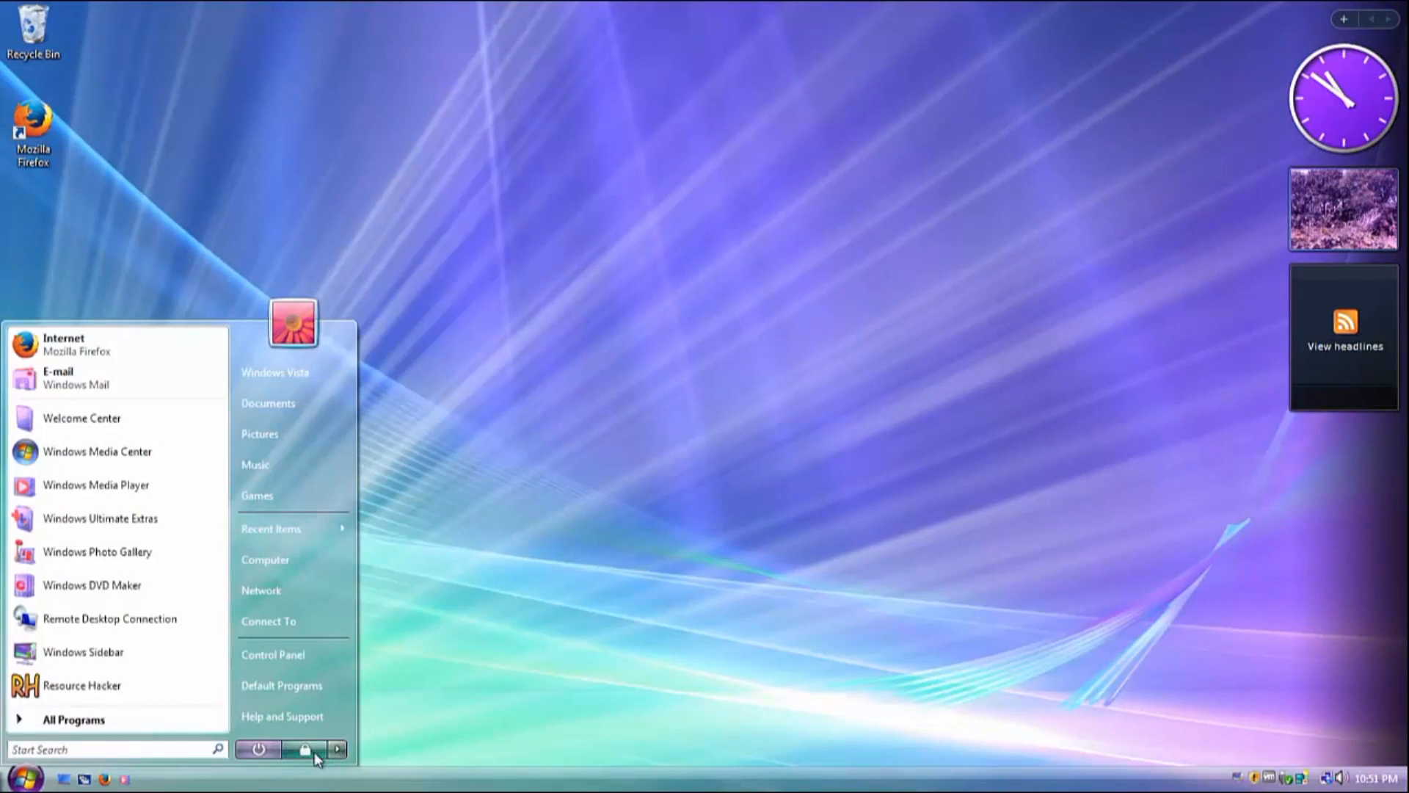
click(336, 751)
click(375, 748)
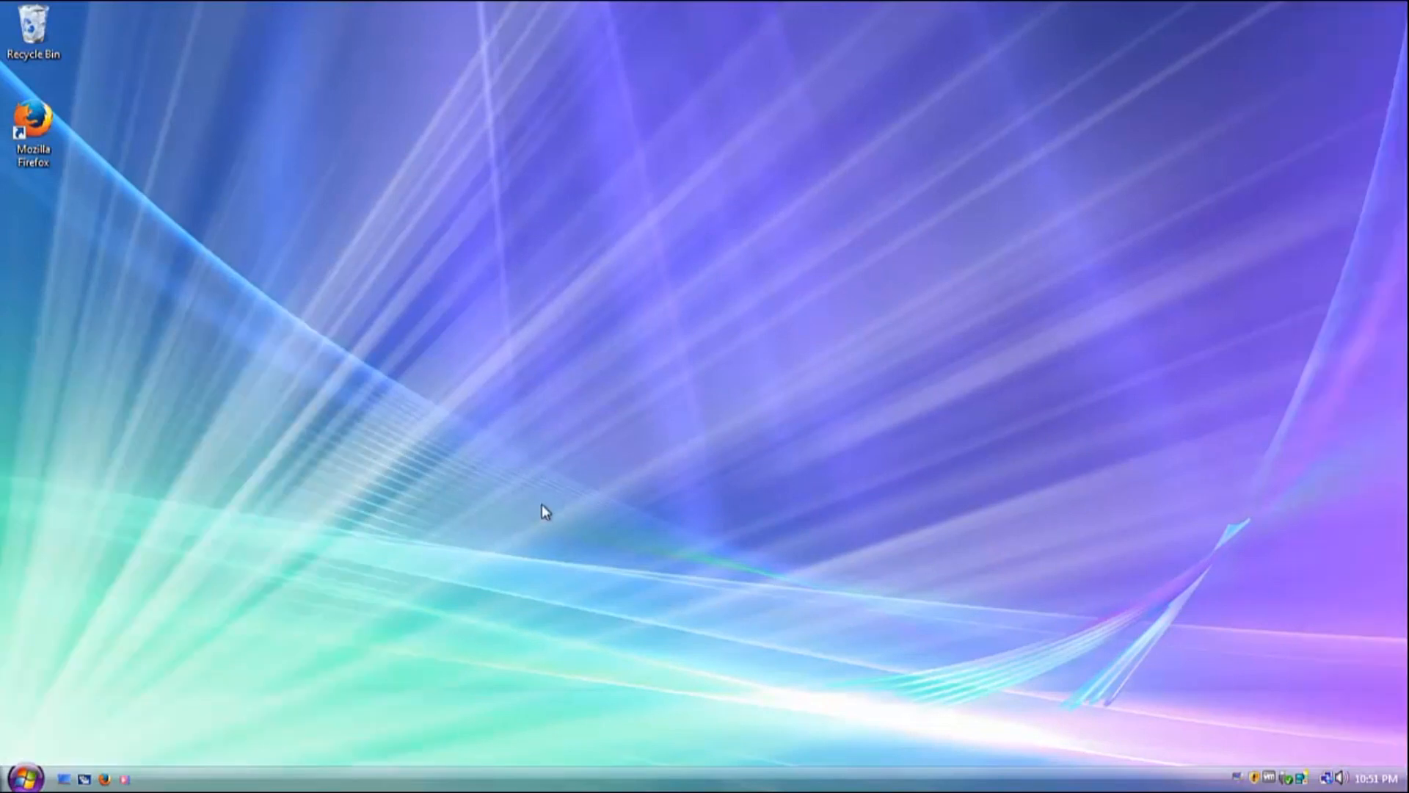